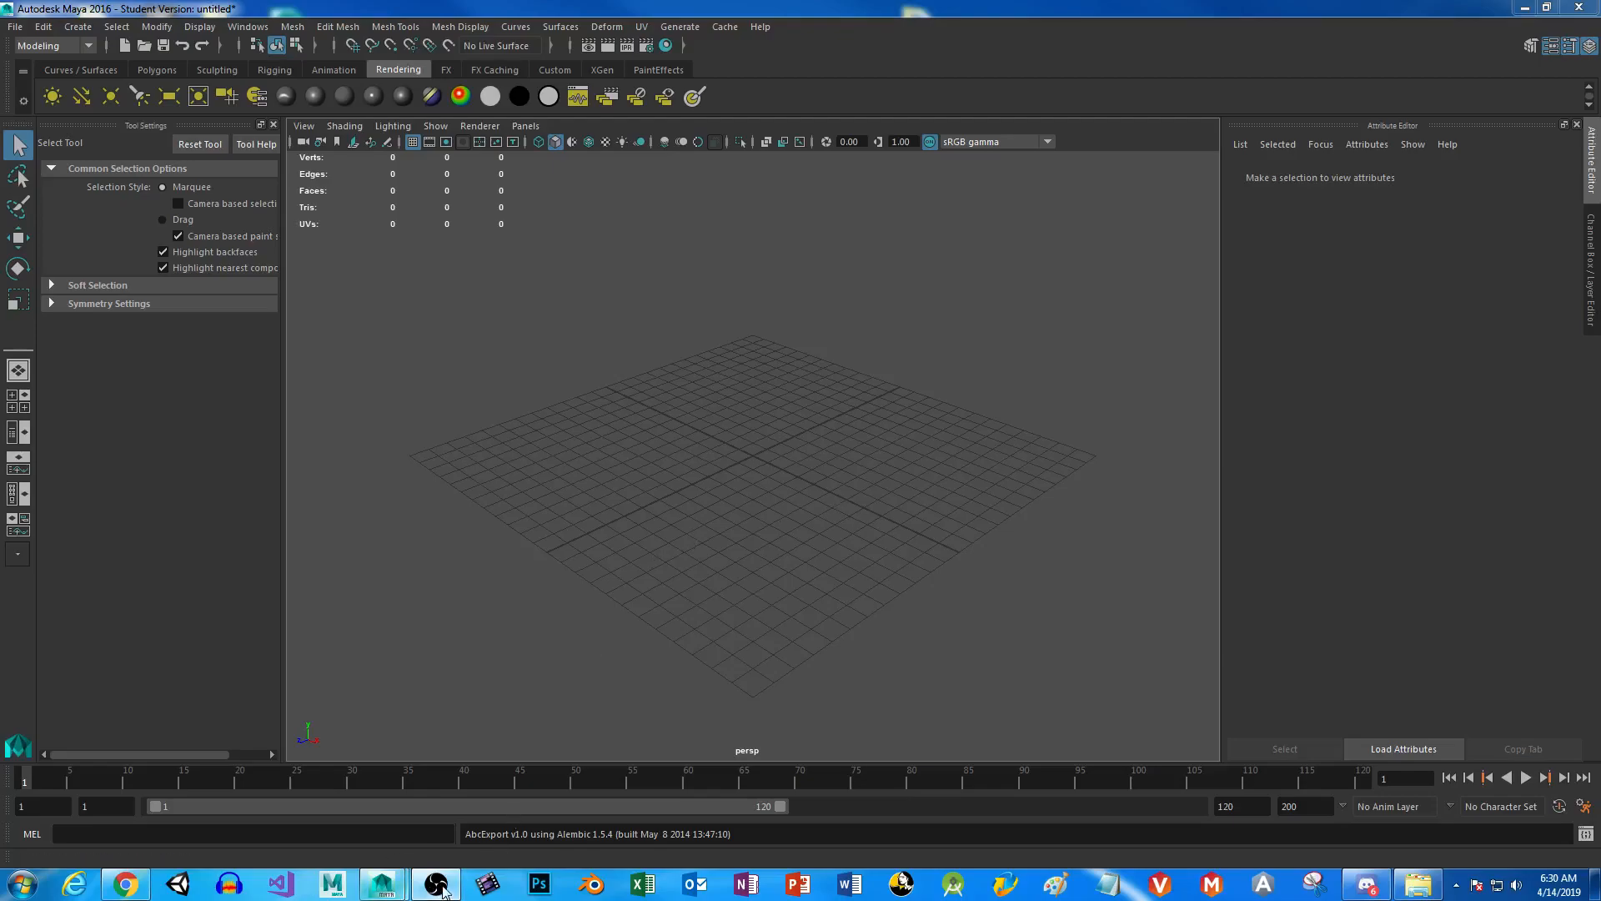
Switch to Chrome and open the Kyoto red torii gate and the KCP International temple image results in separate new tabs.
click(125, 884)
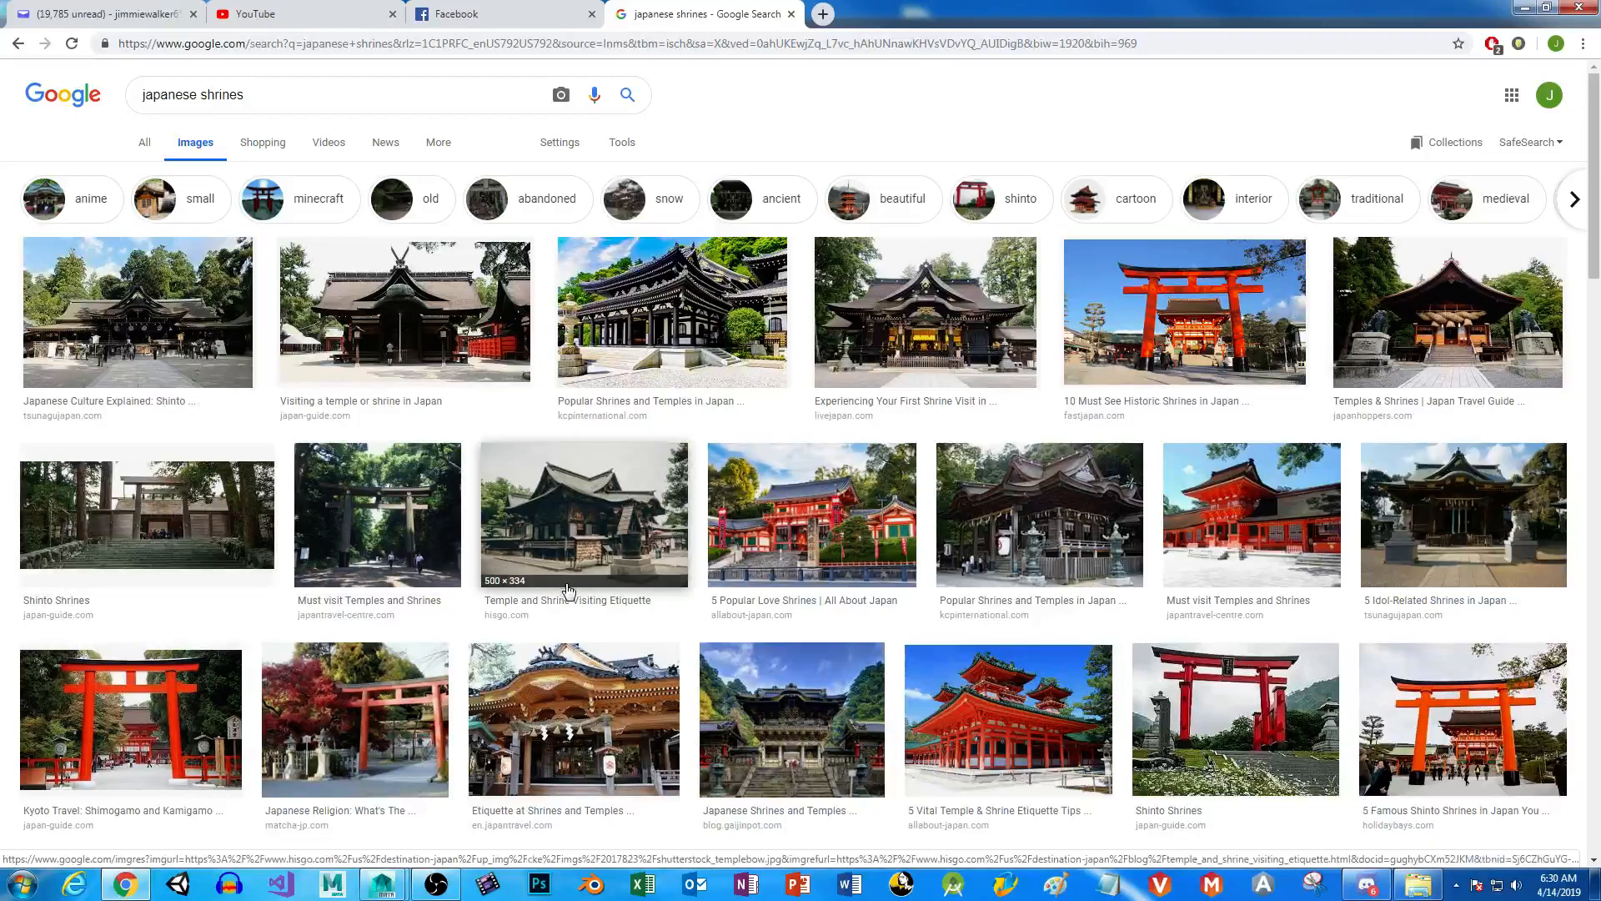
scroll(568, 590, down, 2)
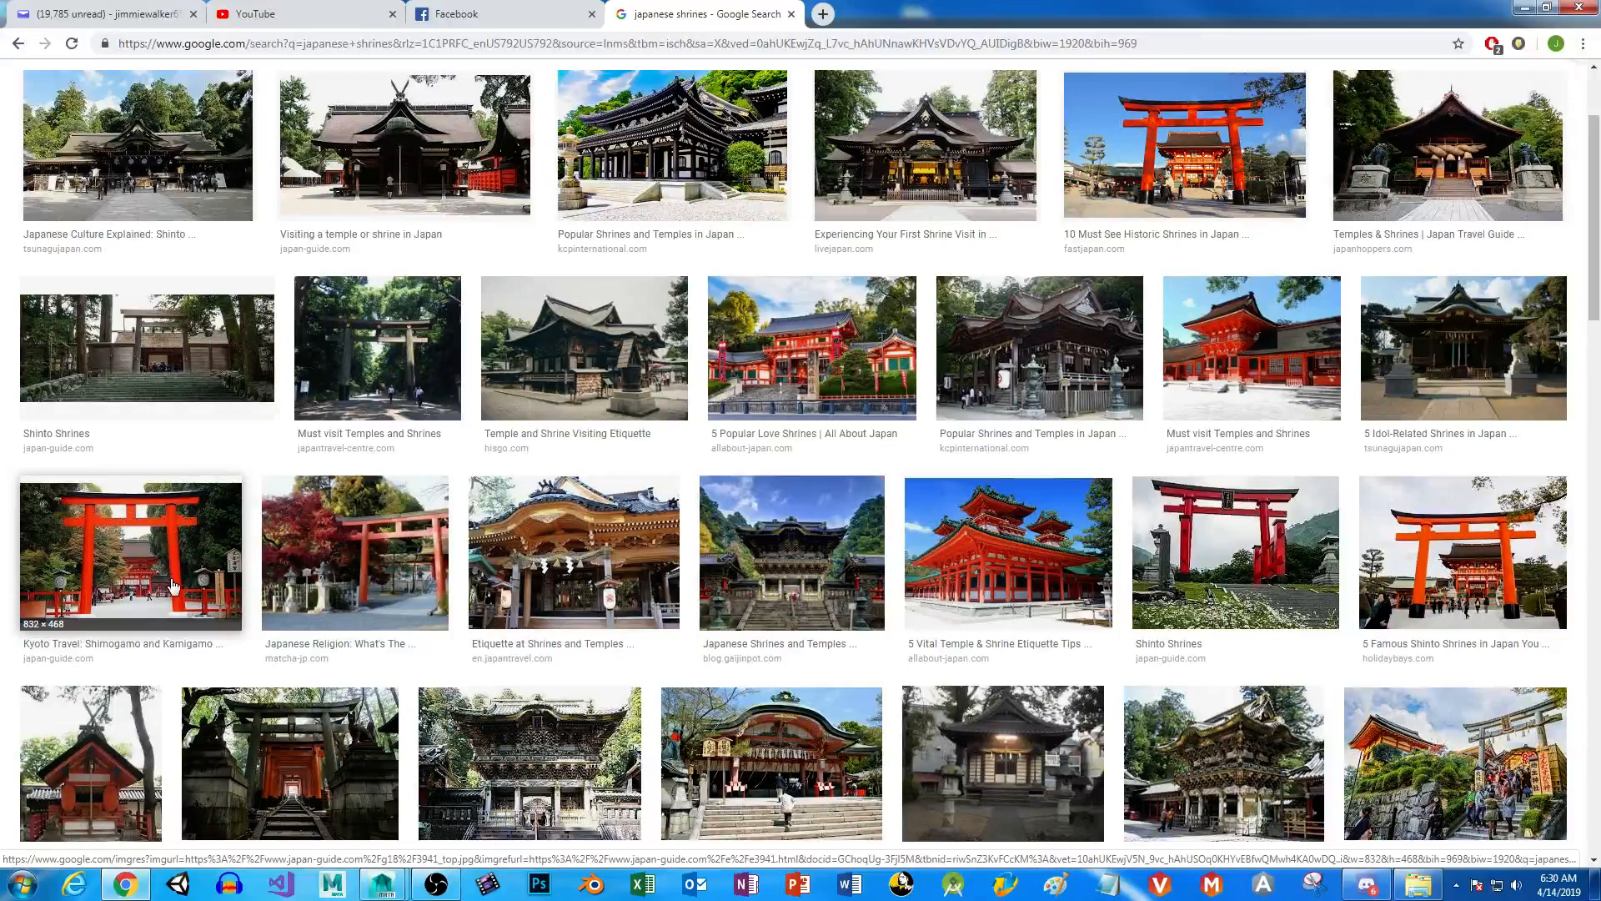
right_click(146, 542)
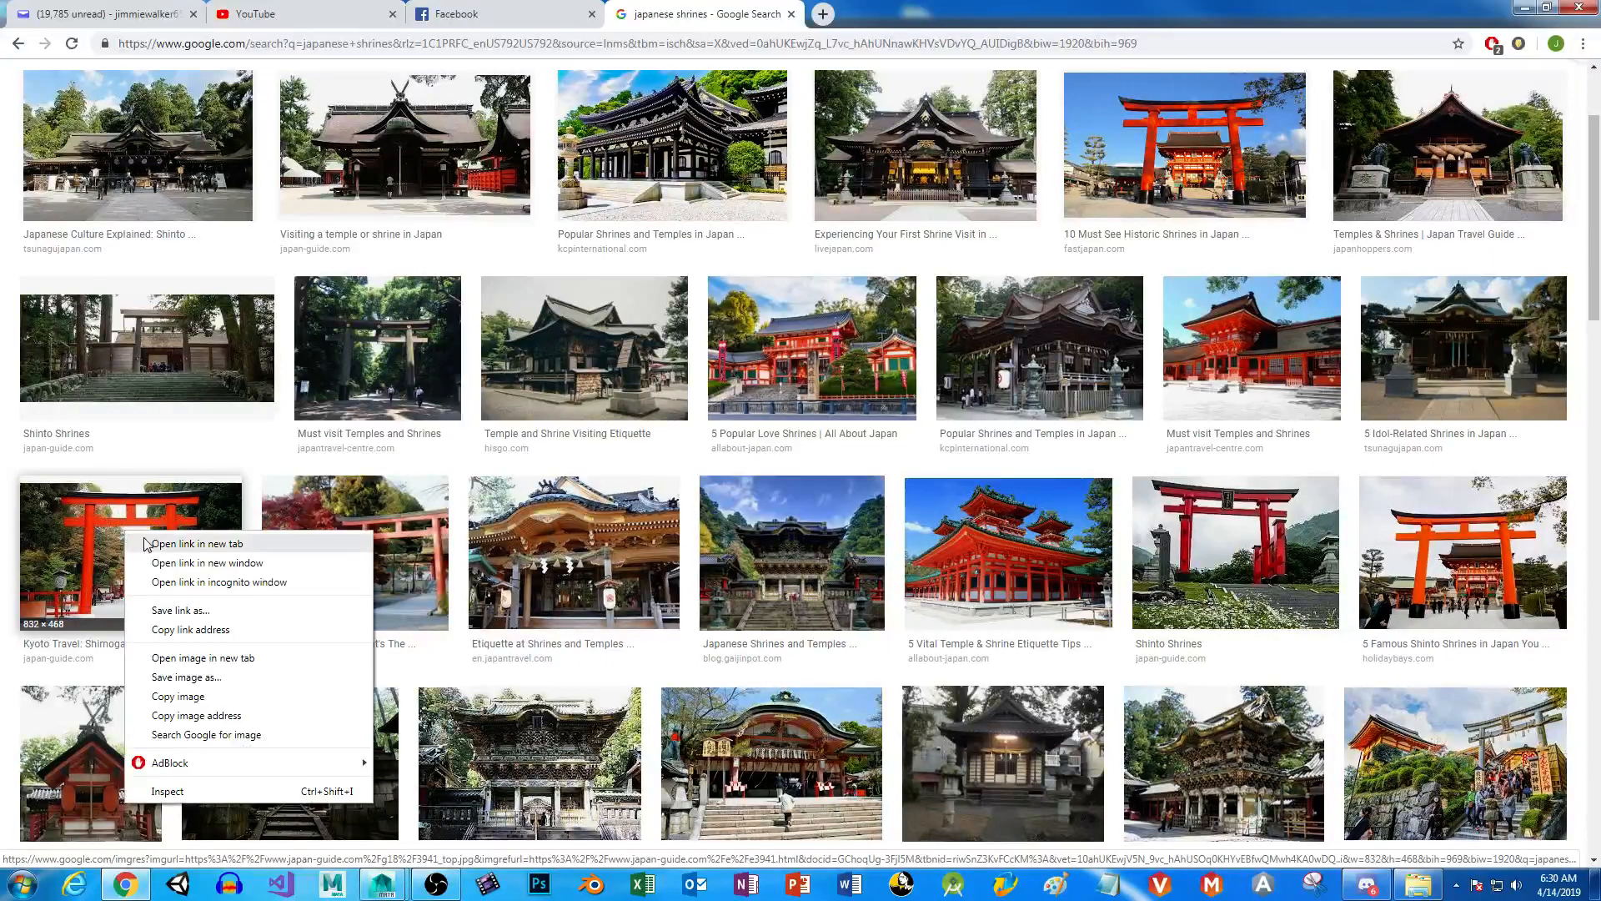
click(182, 548)
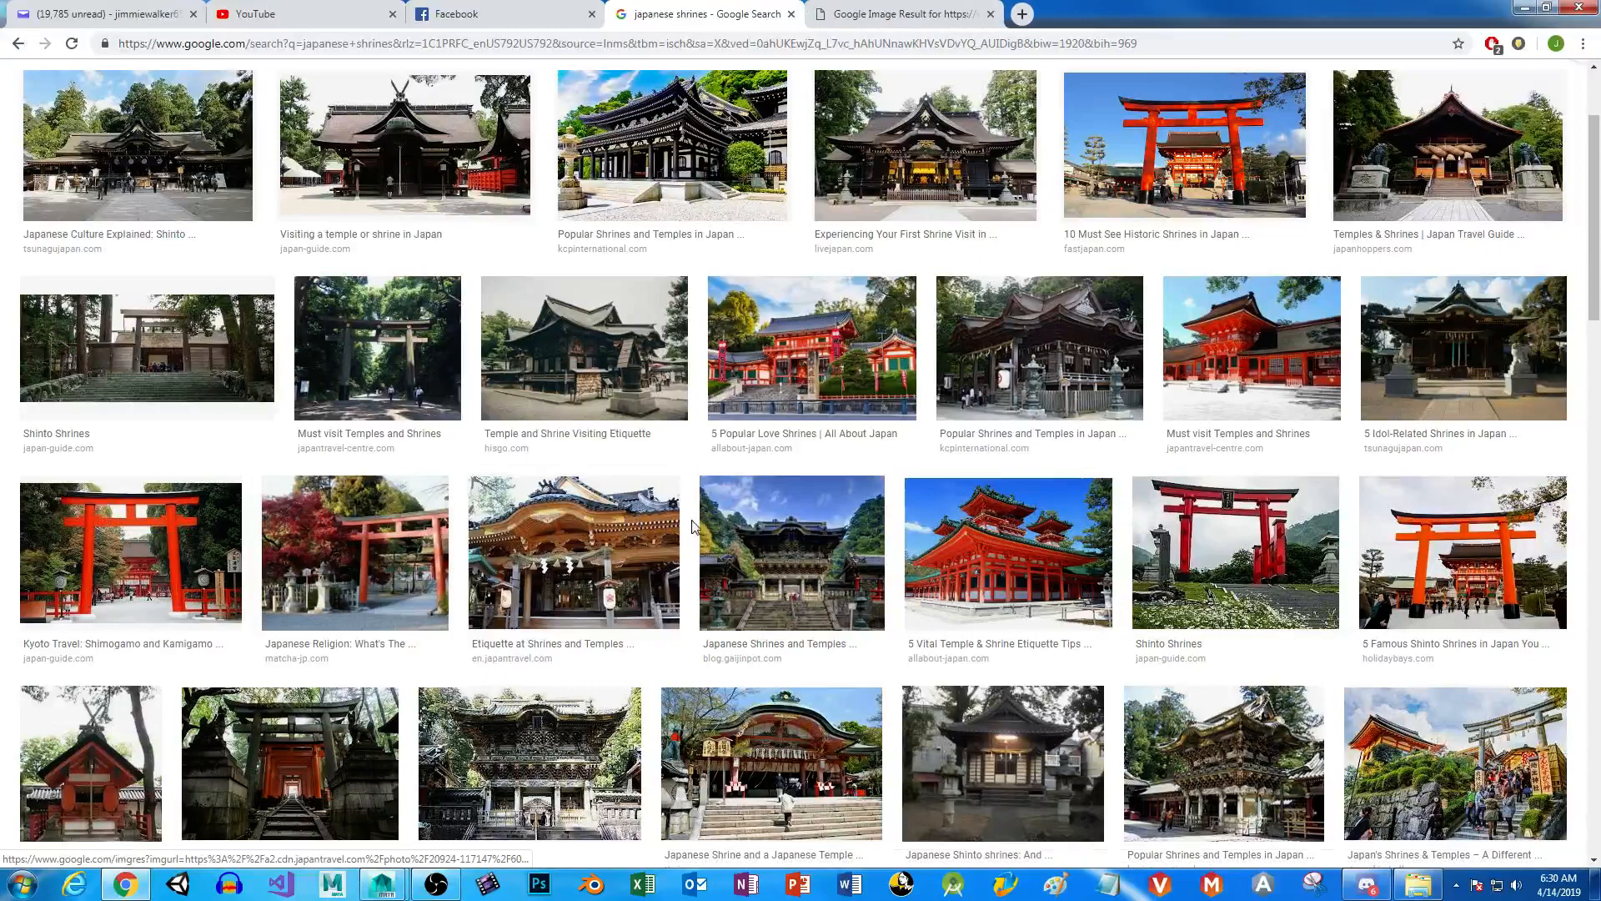
scroll(762, 417, up, 2)
right_click(693, 315)
click(734, 327)
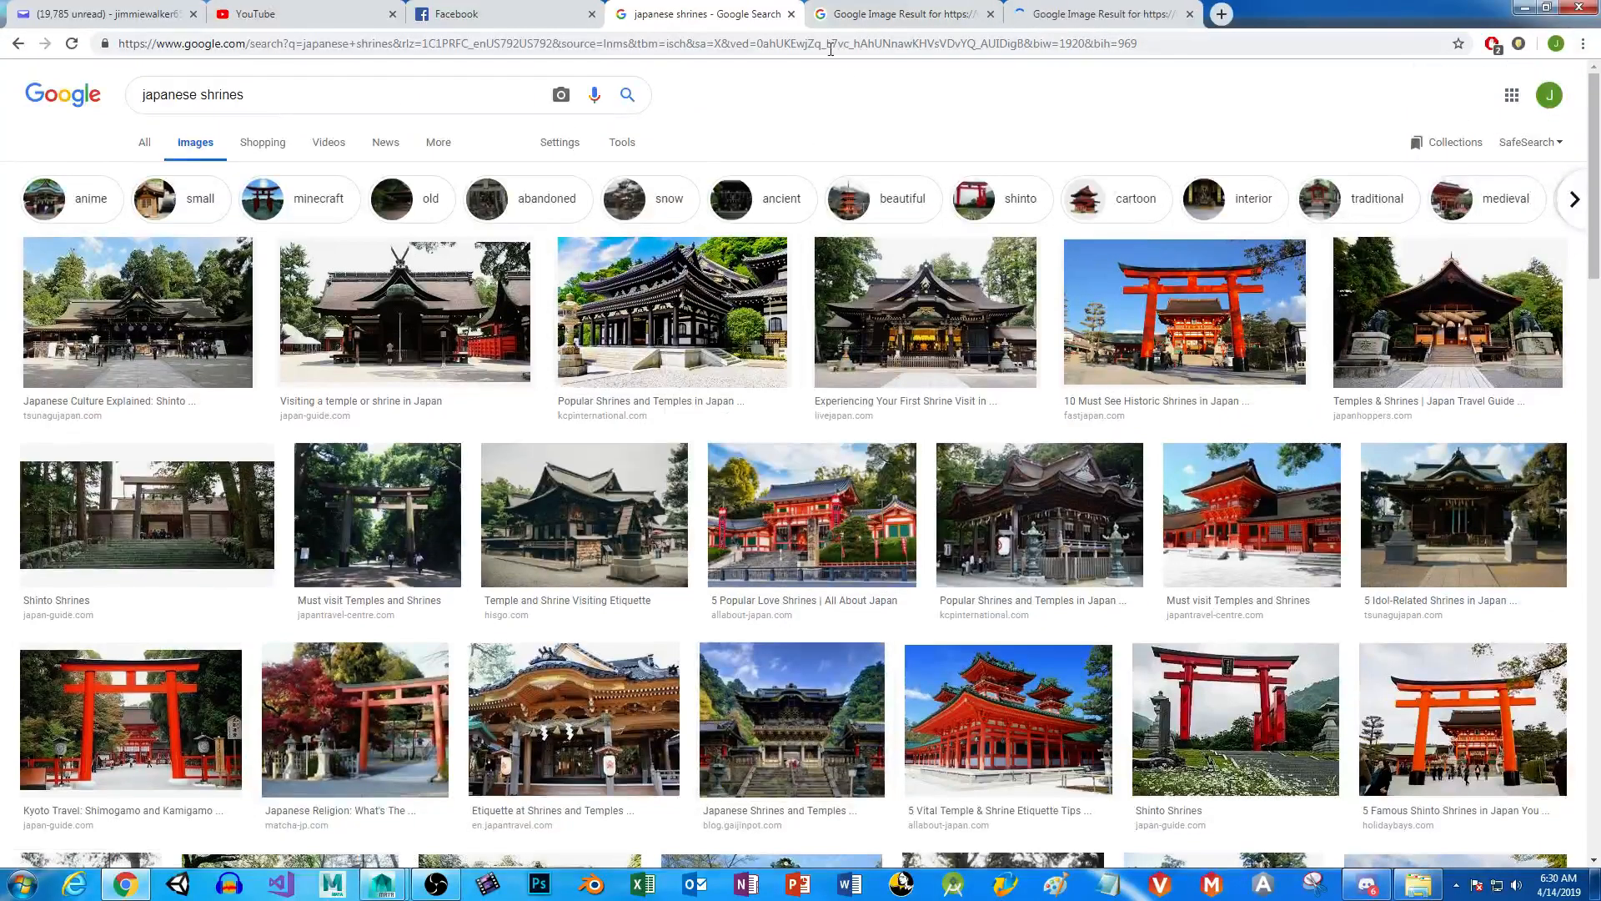
Start saving the red torii gate image and create a folder named UnityTut on the Desktop.
click(896, 14)
right_click(541, 468)
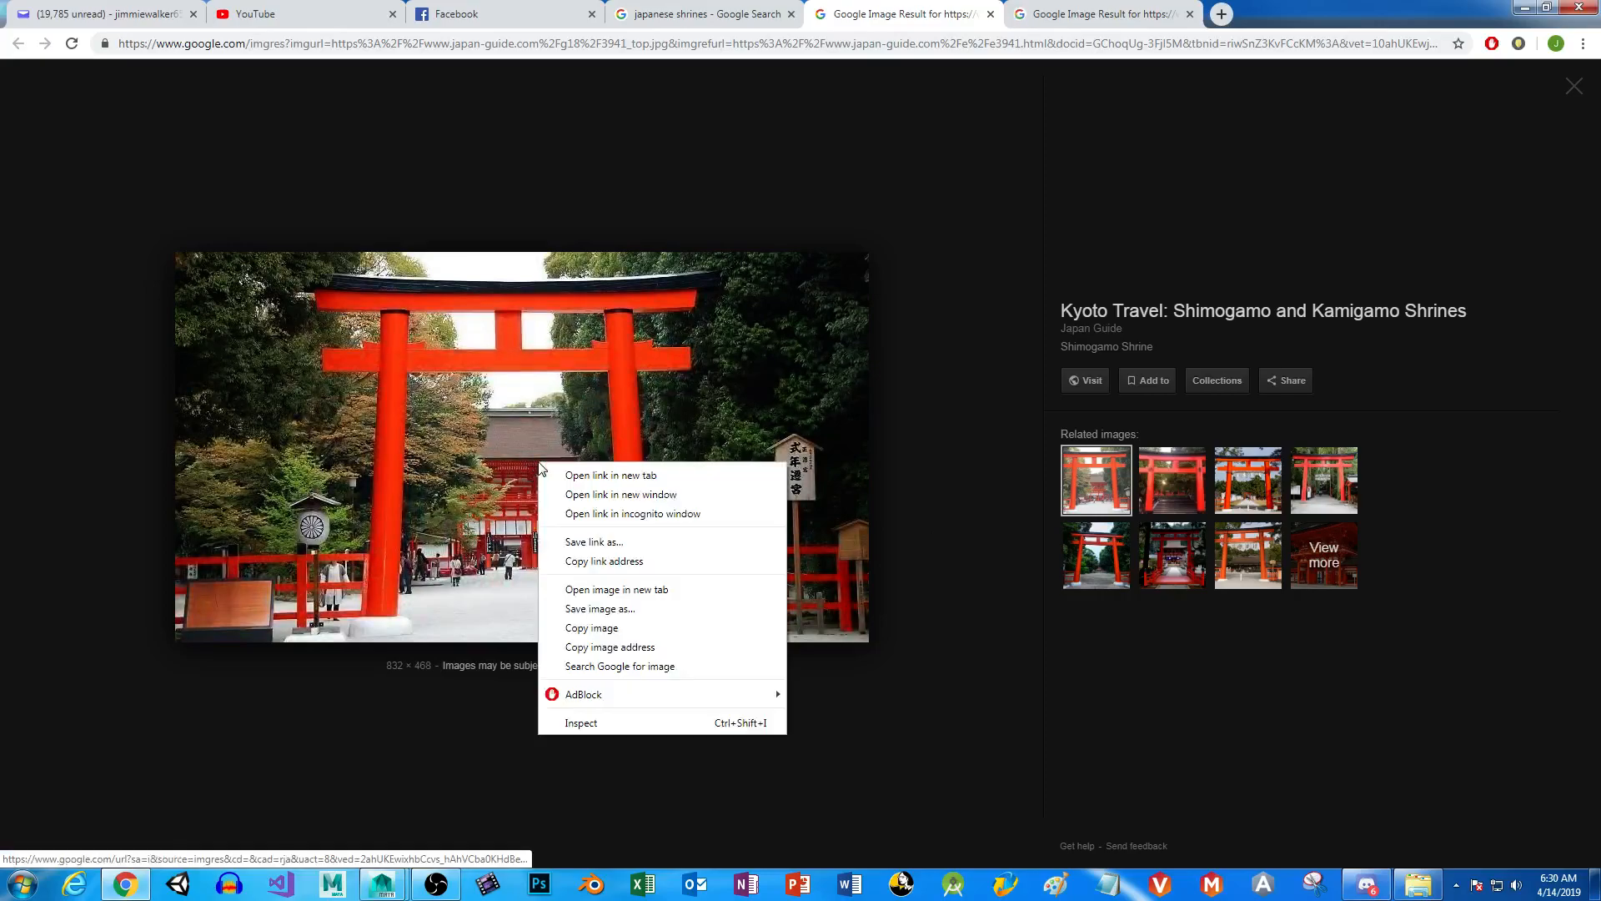
click(643, 610)
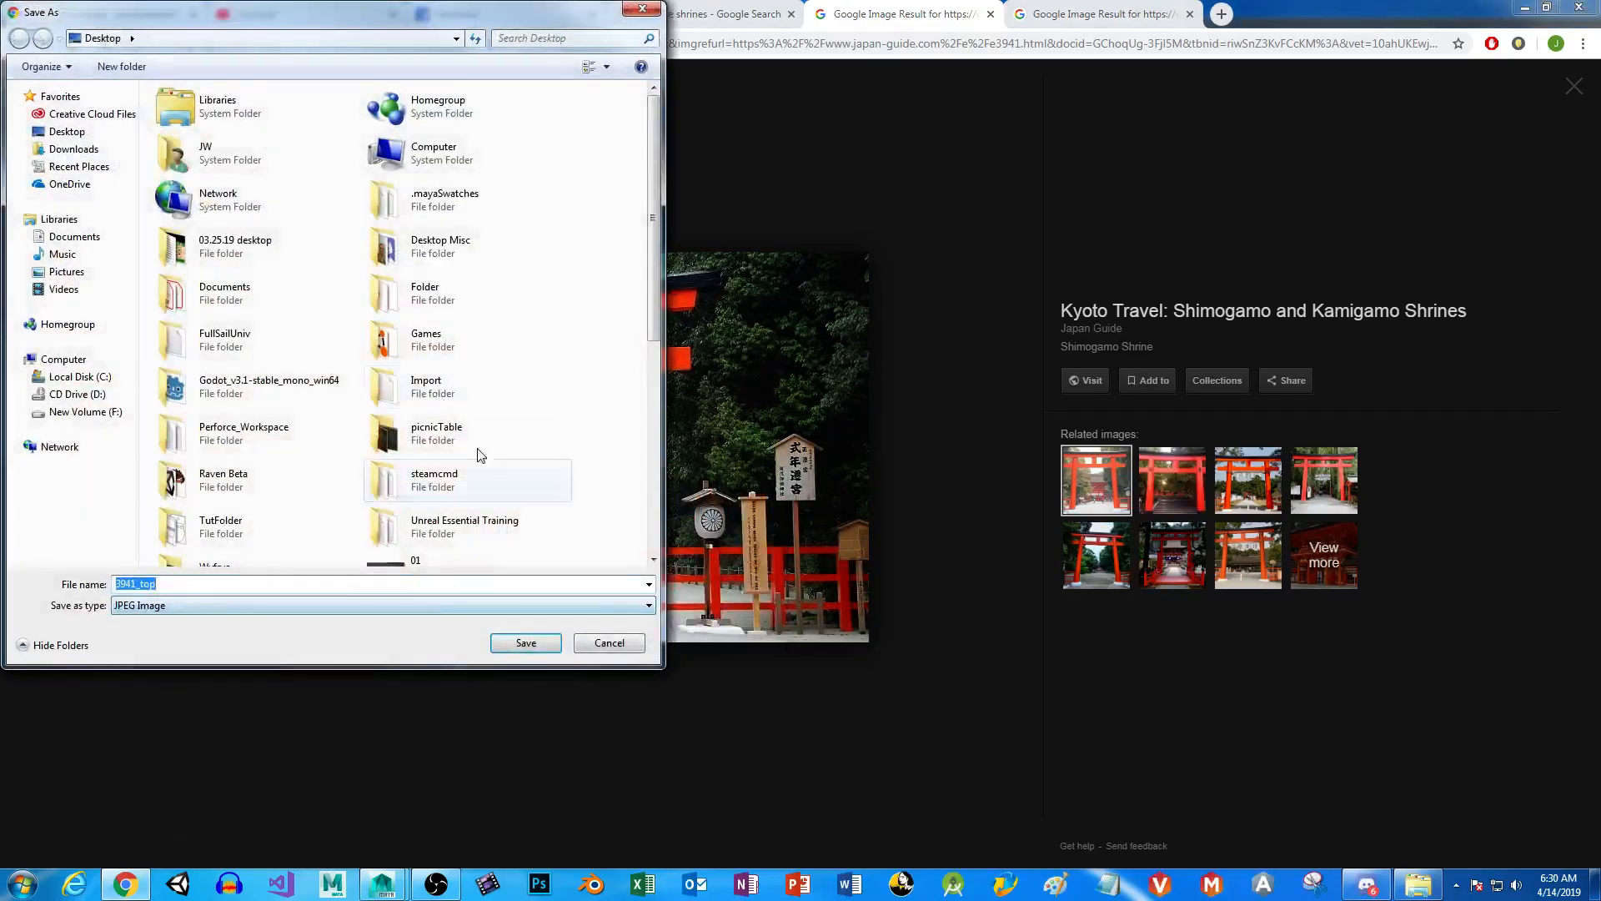
right_click(600, 310)
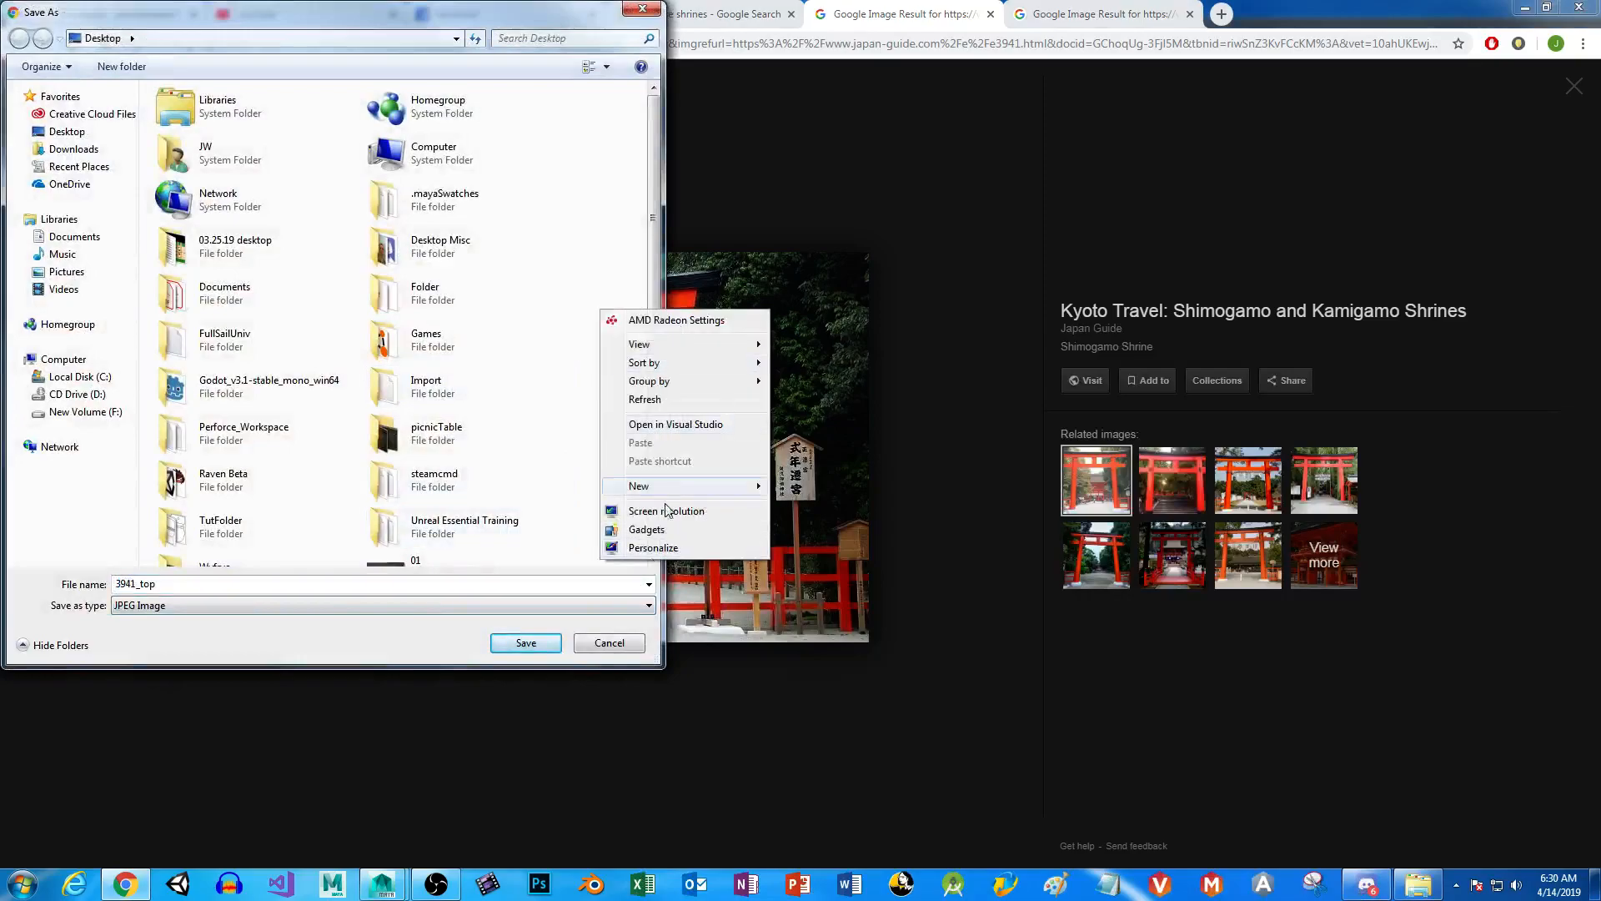
mouse_move(672, 486)
click(796, 491)
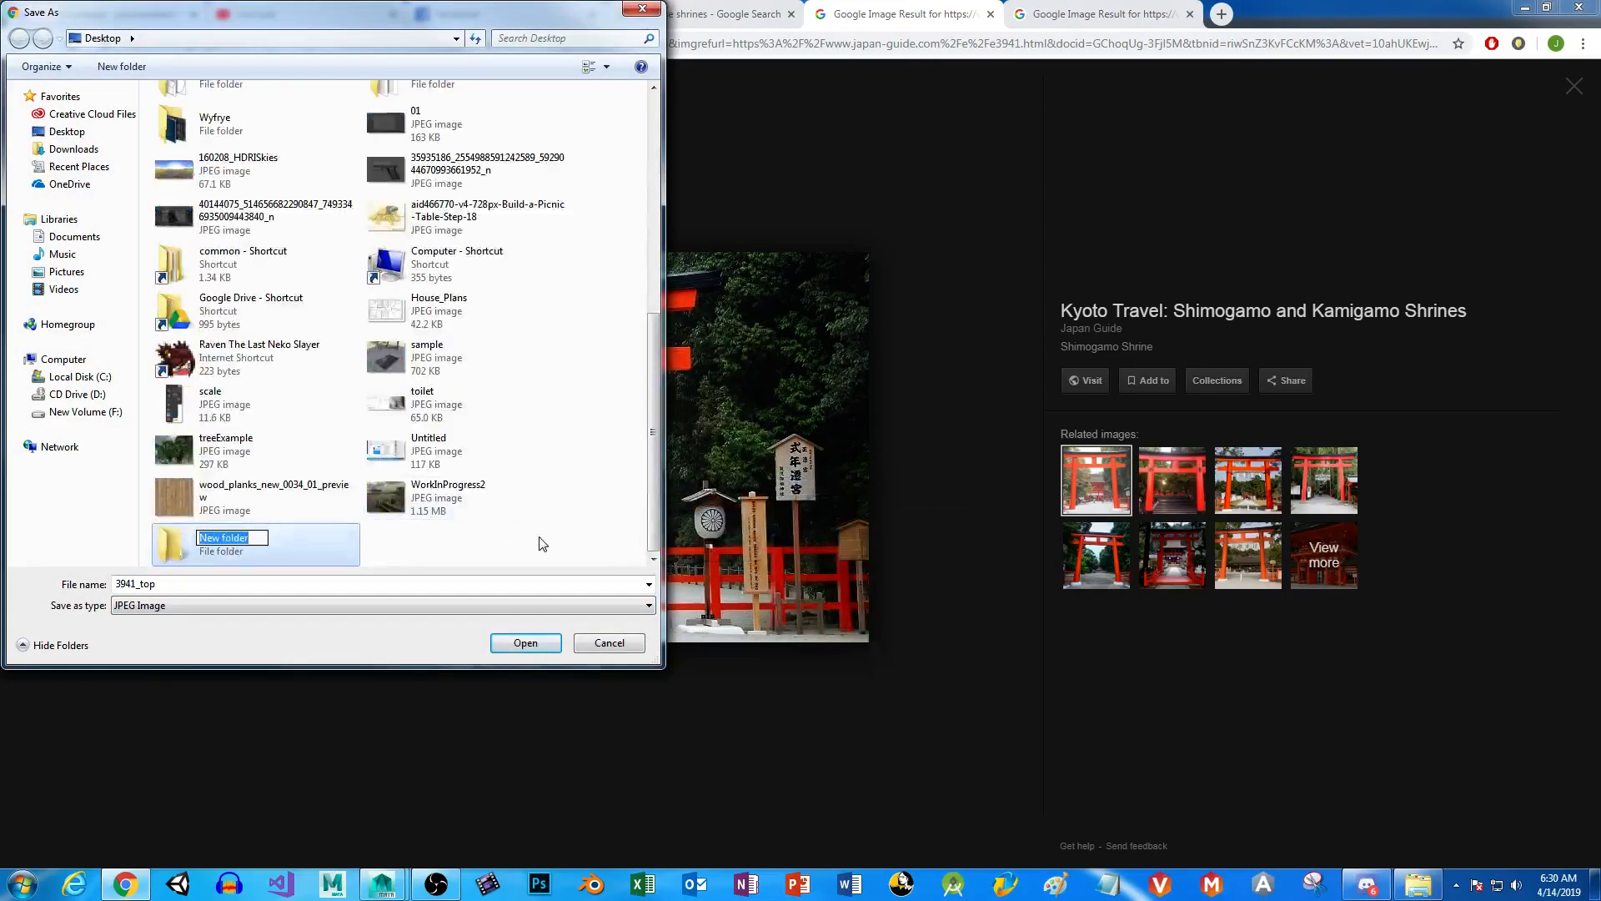
text(UnityTut)
key(Return)
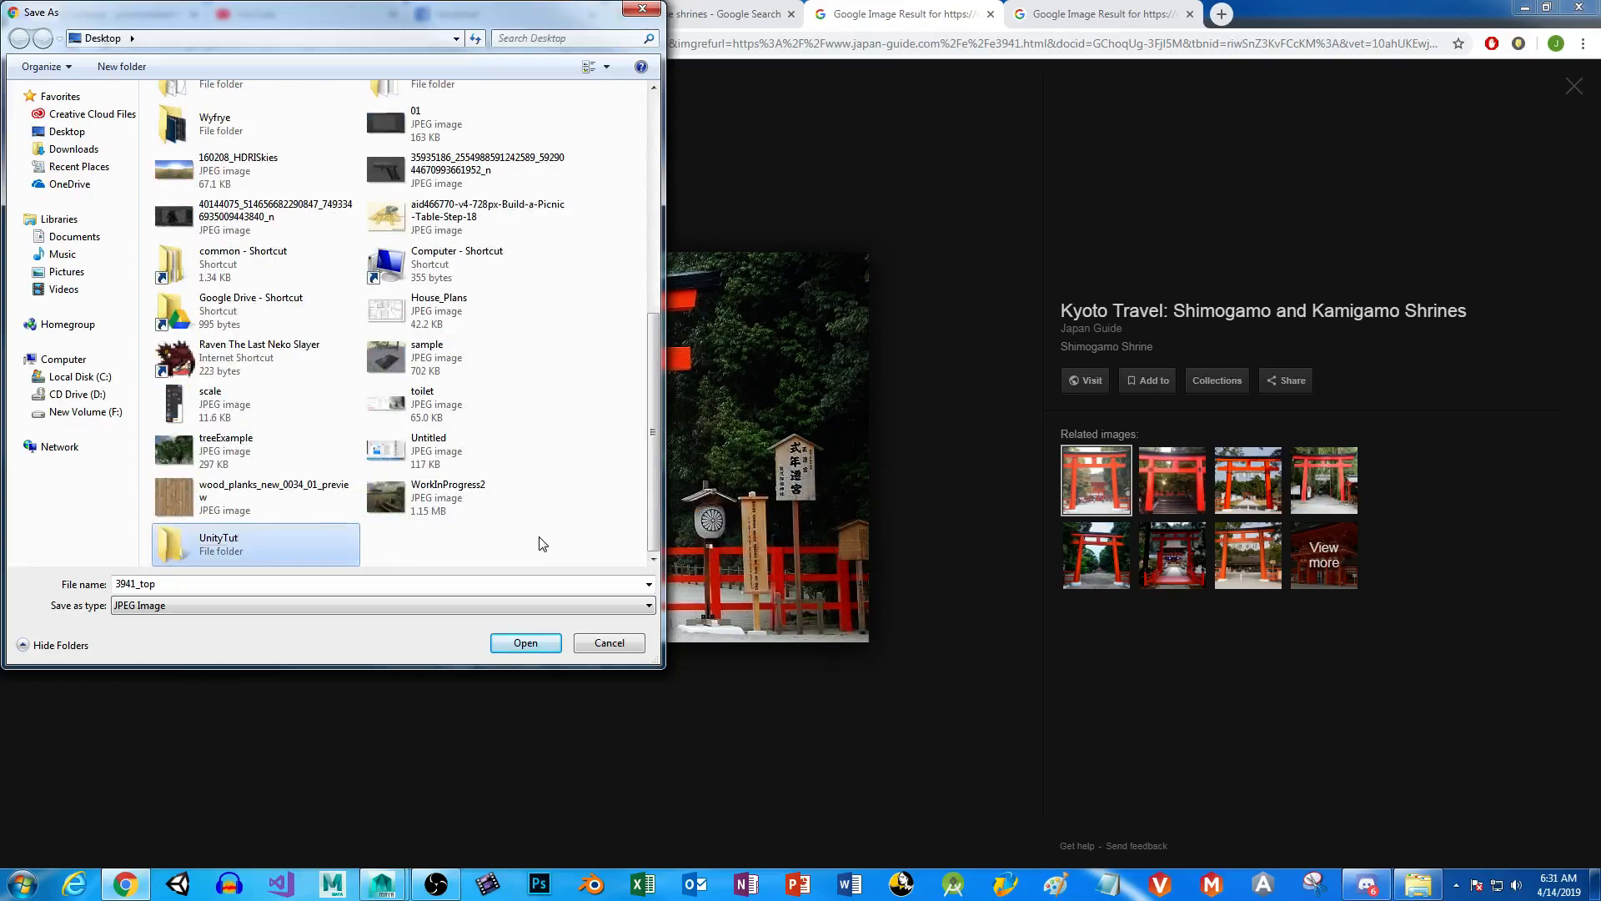
Save the gate image in the UnityTut folder under the name shrineGateOpen.
key(Return)
click(179, 584)
text(shrine ga)
key(BackSpace)
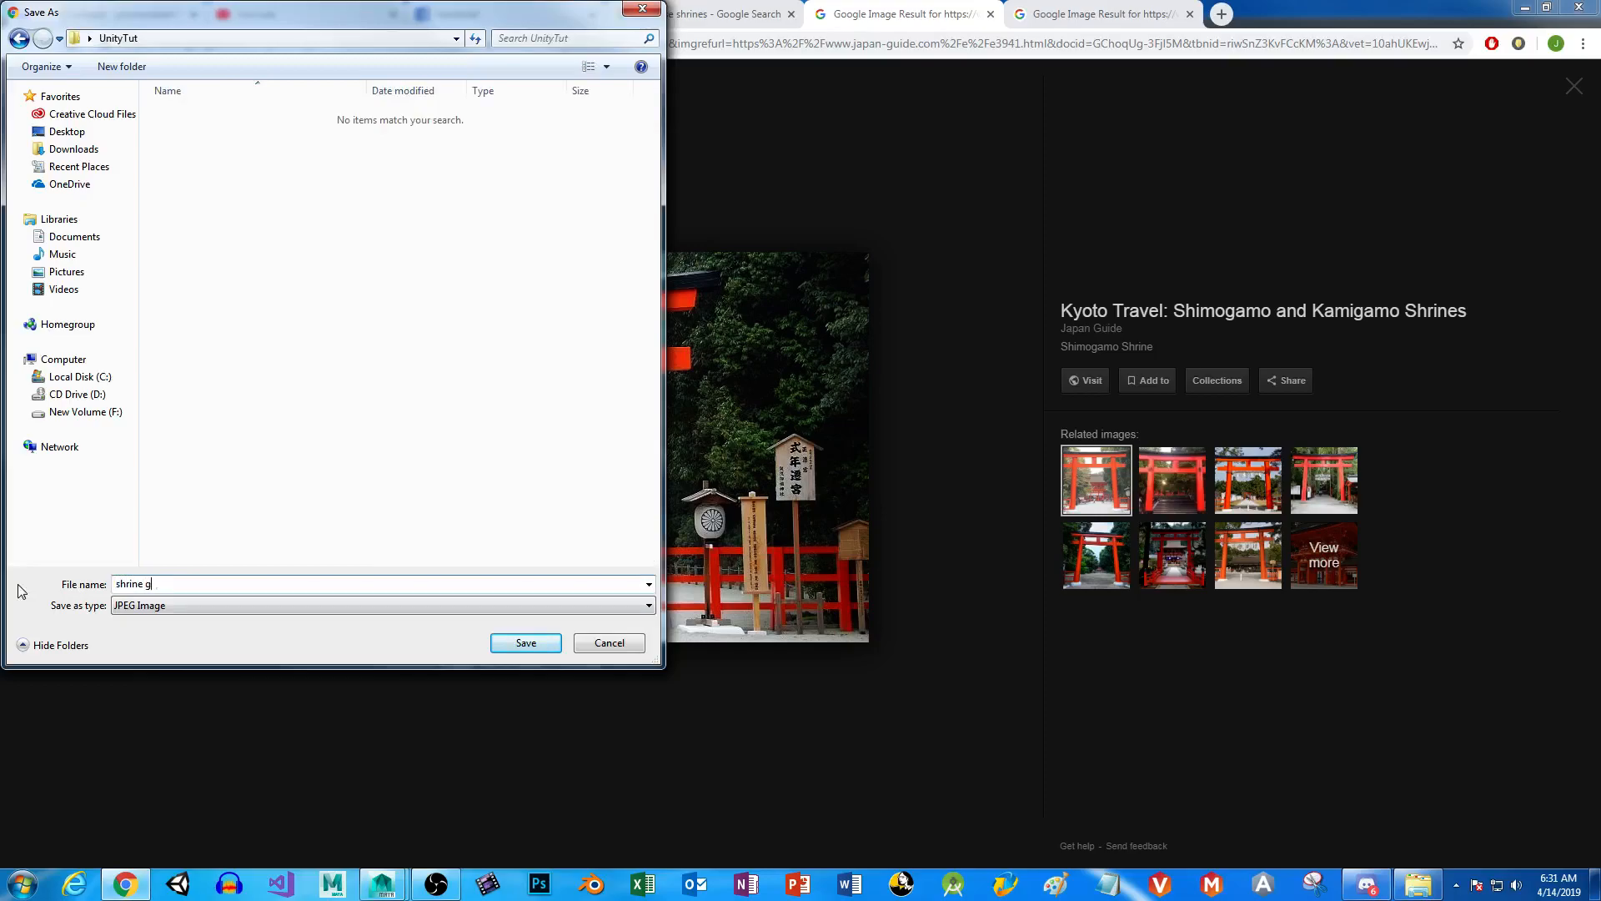
text(GateOpen)
key(Return)
Save the temple image from the other image result in the UnityTut folder as Shrine.
click(1093, 14)
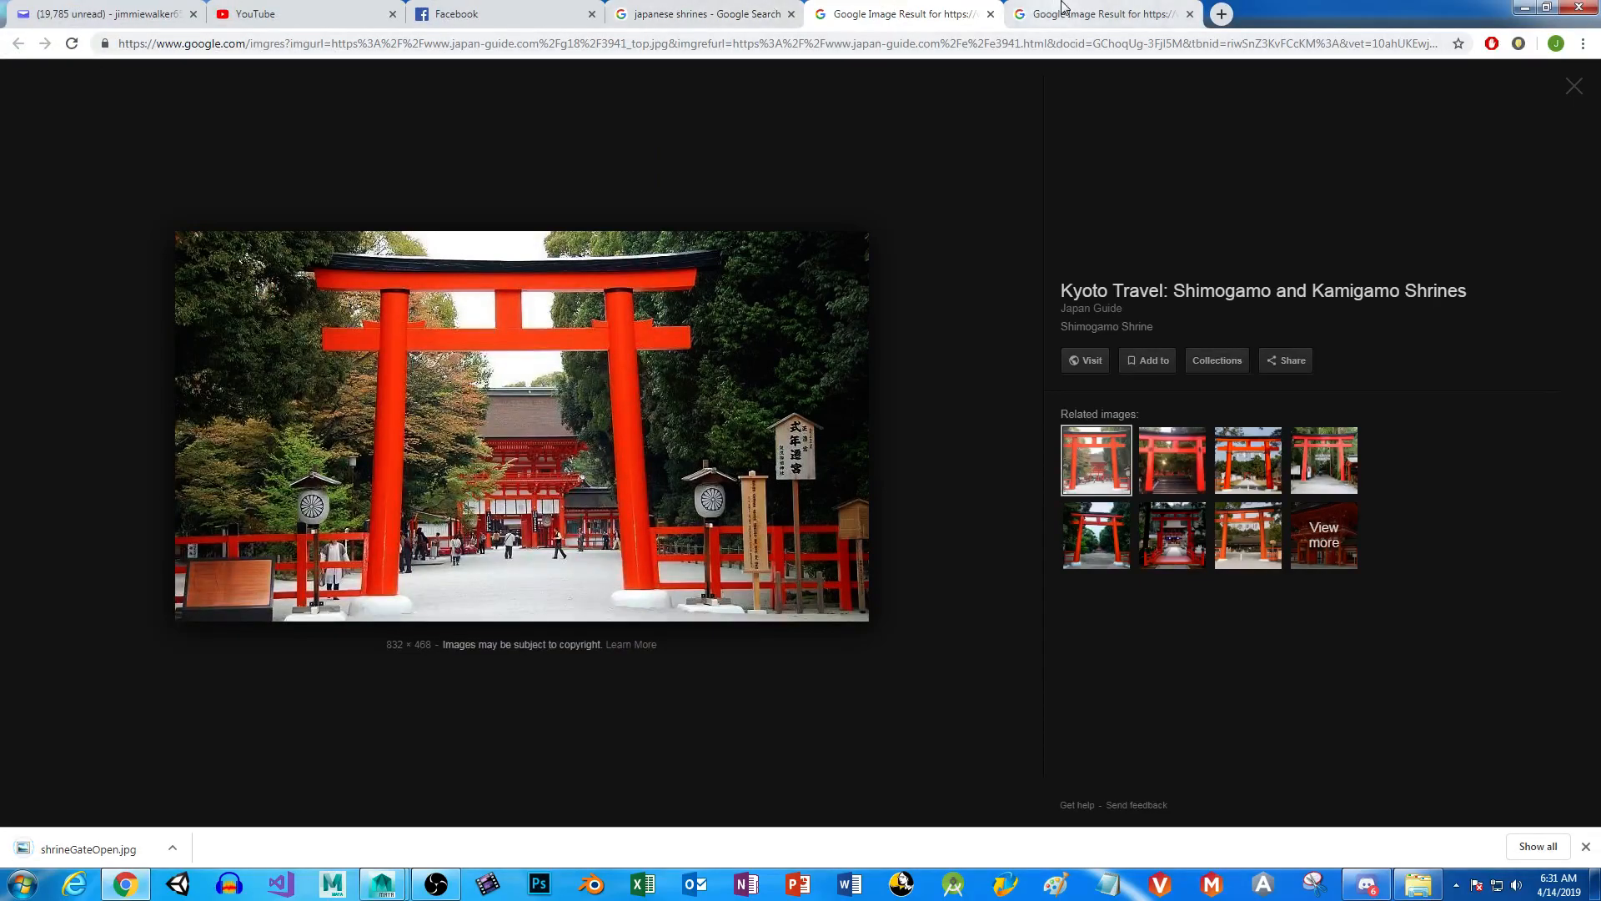
right_click(407, 368)
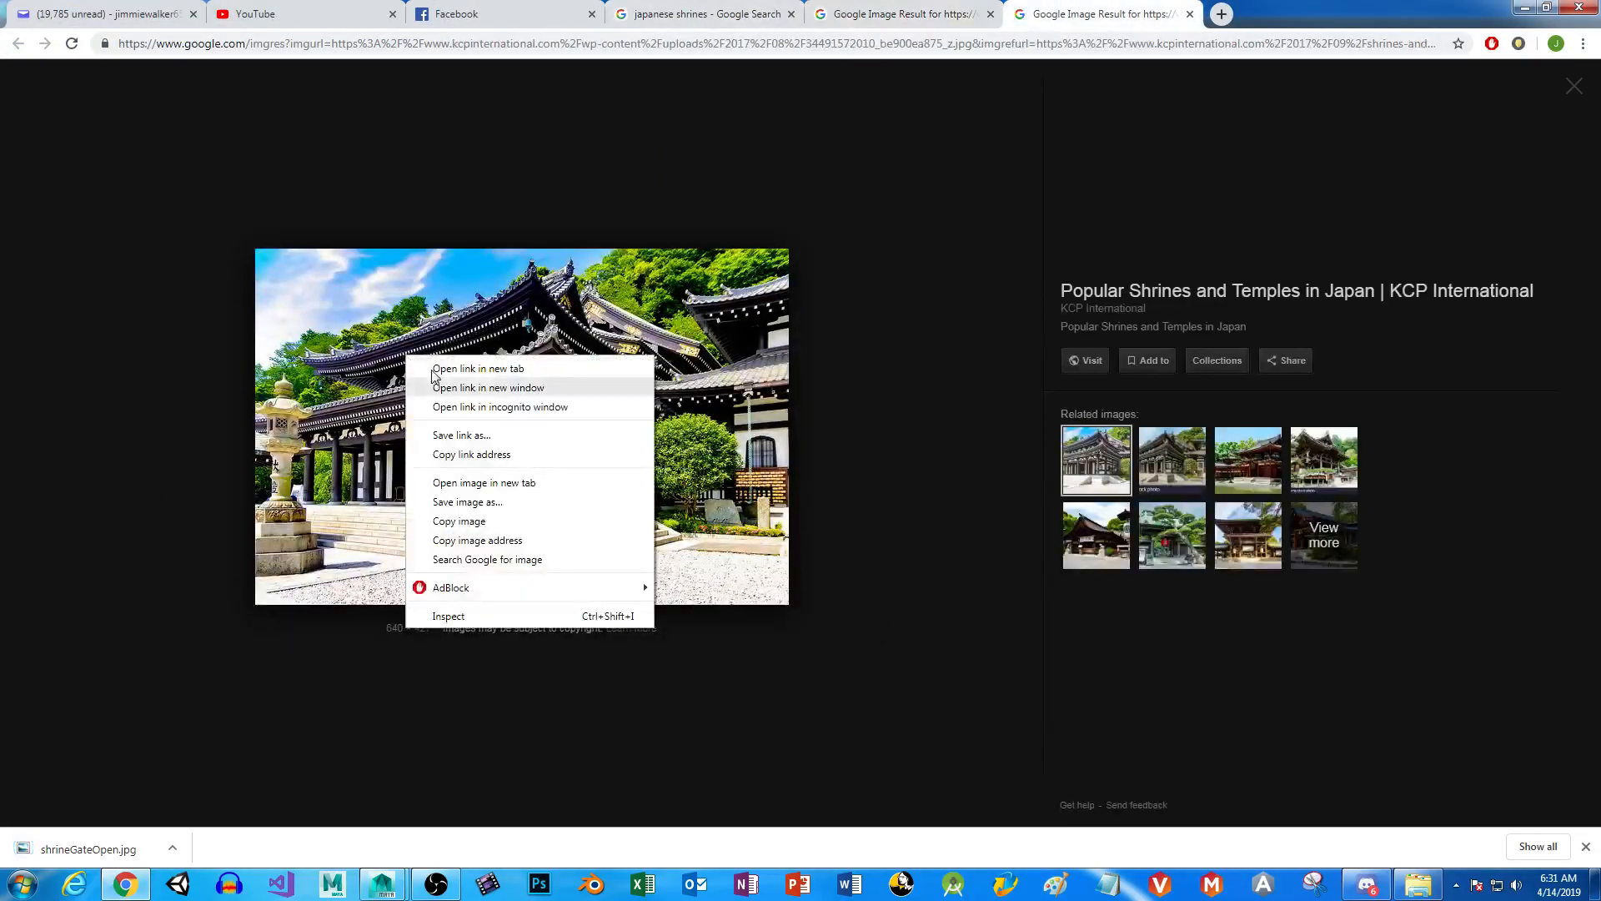
click(534, 504)
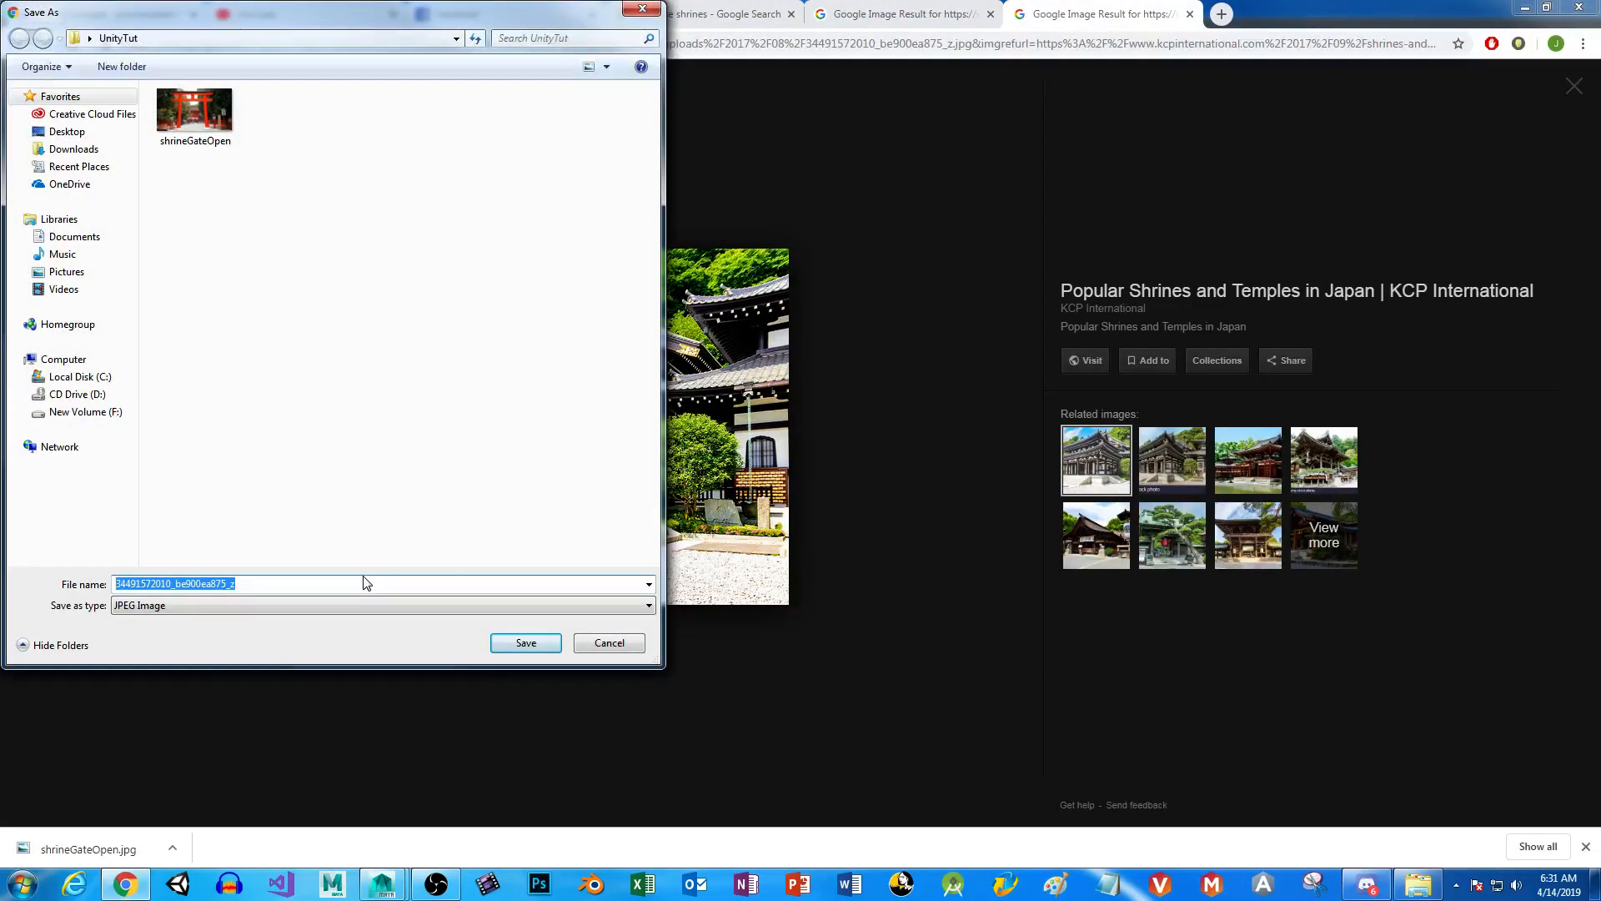
text(Shrine)
key(Return)
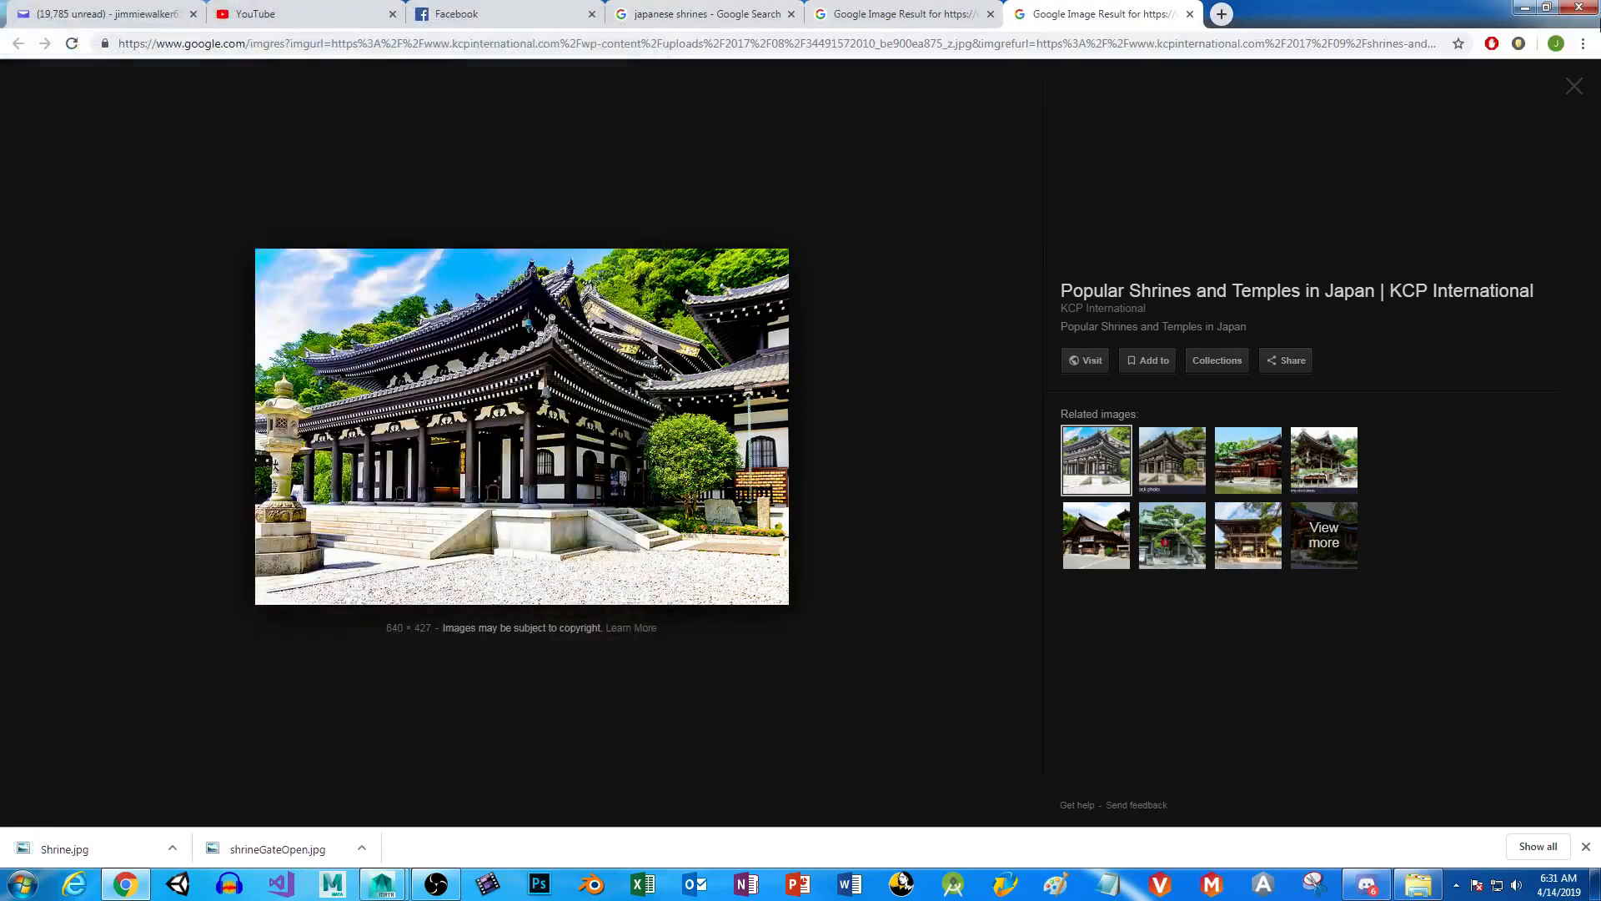
Return to Maya and maximize the front view.
click(1524, 7)
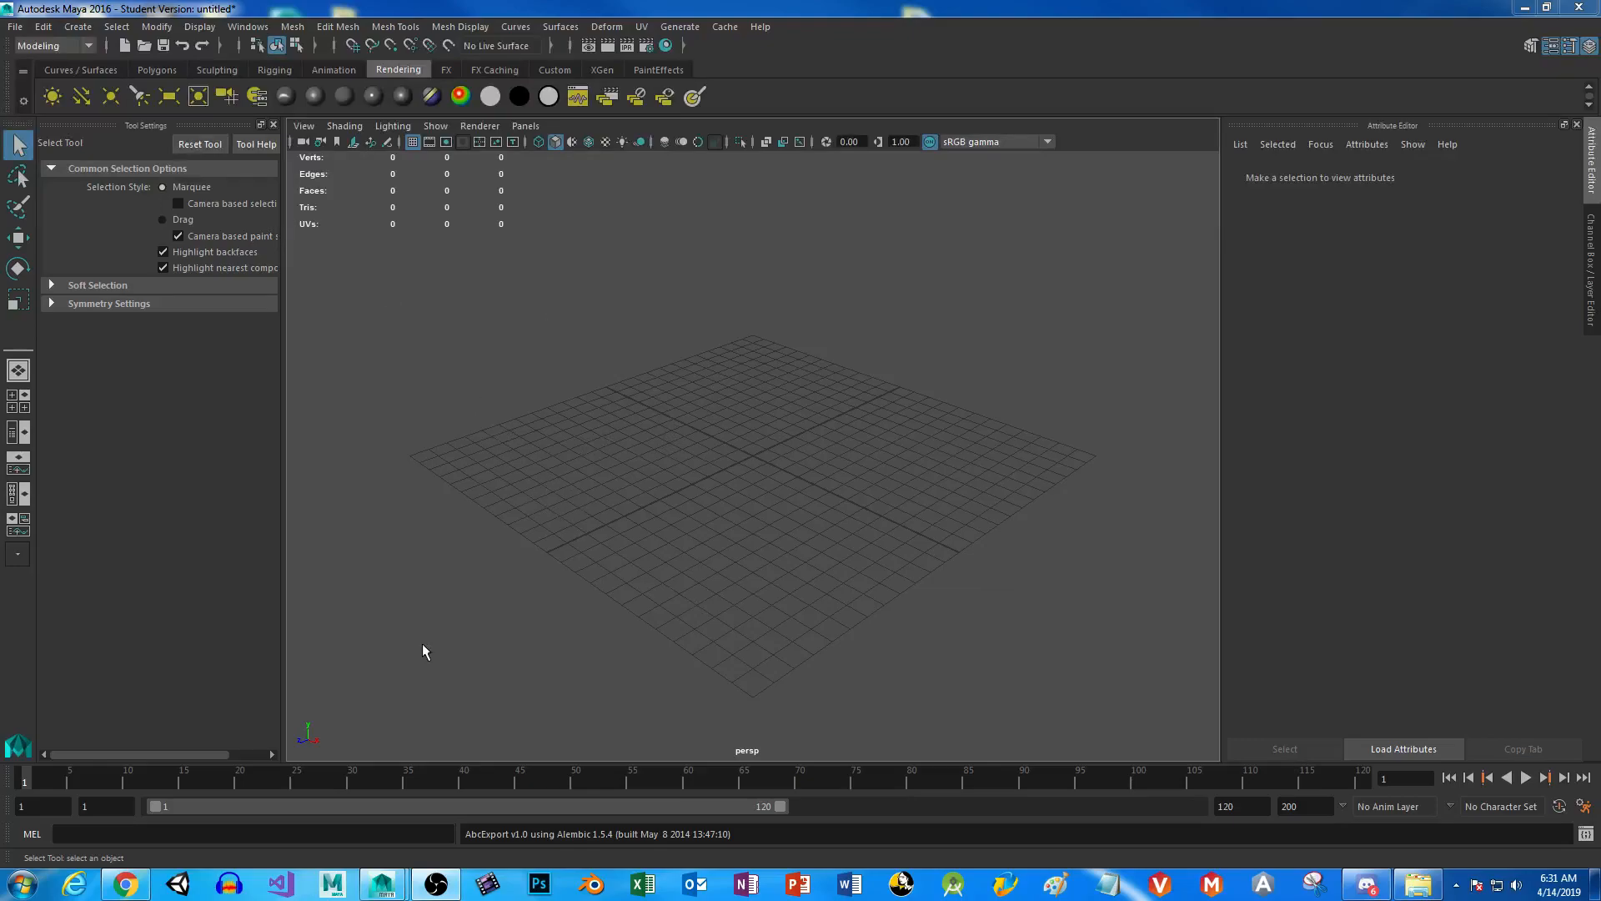
key(space)
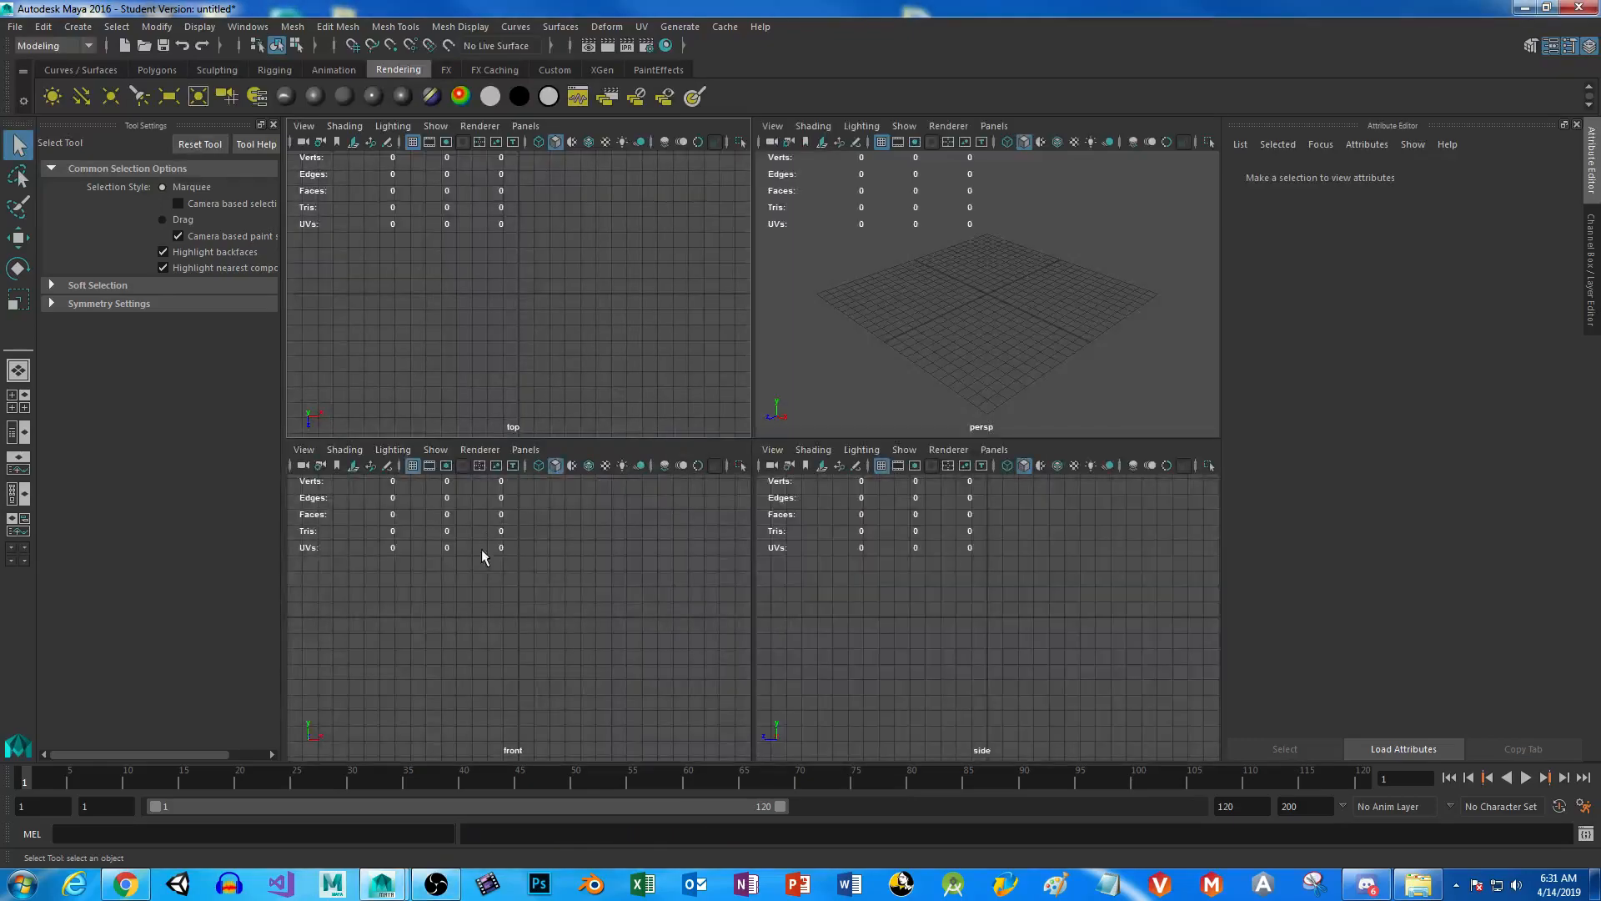
key(space)
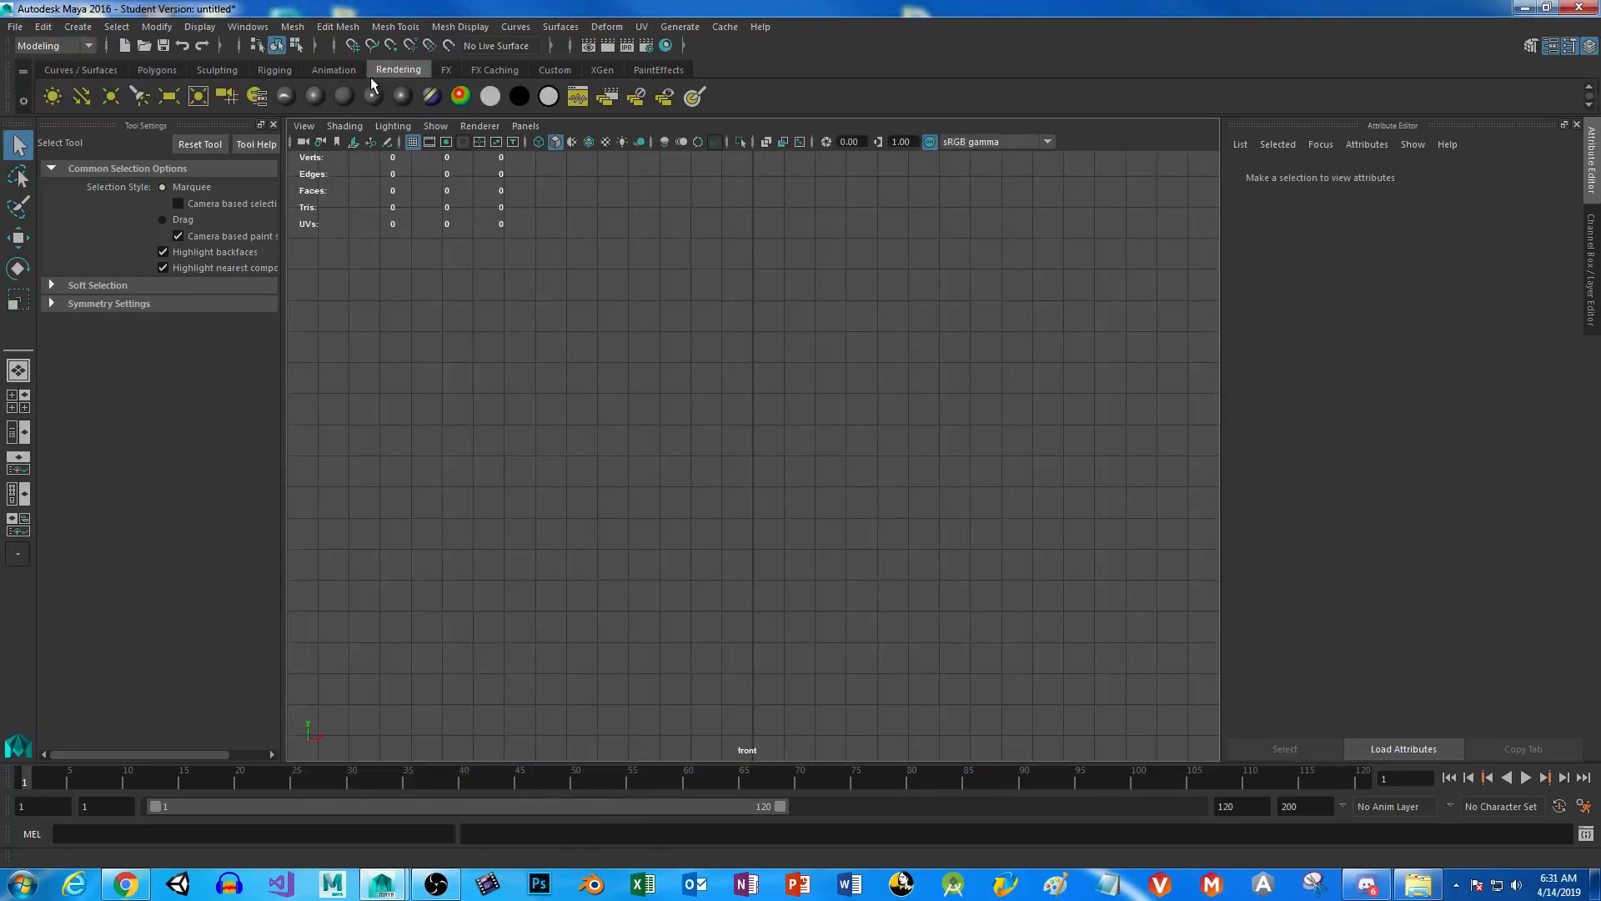
key(space)
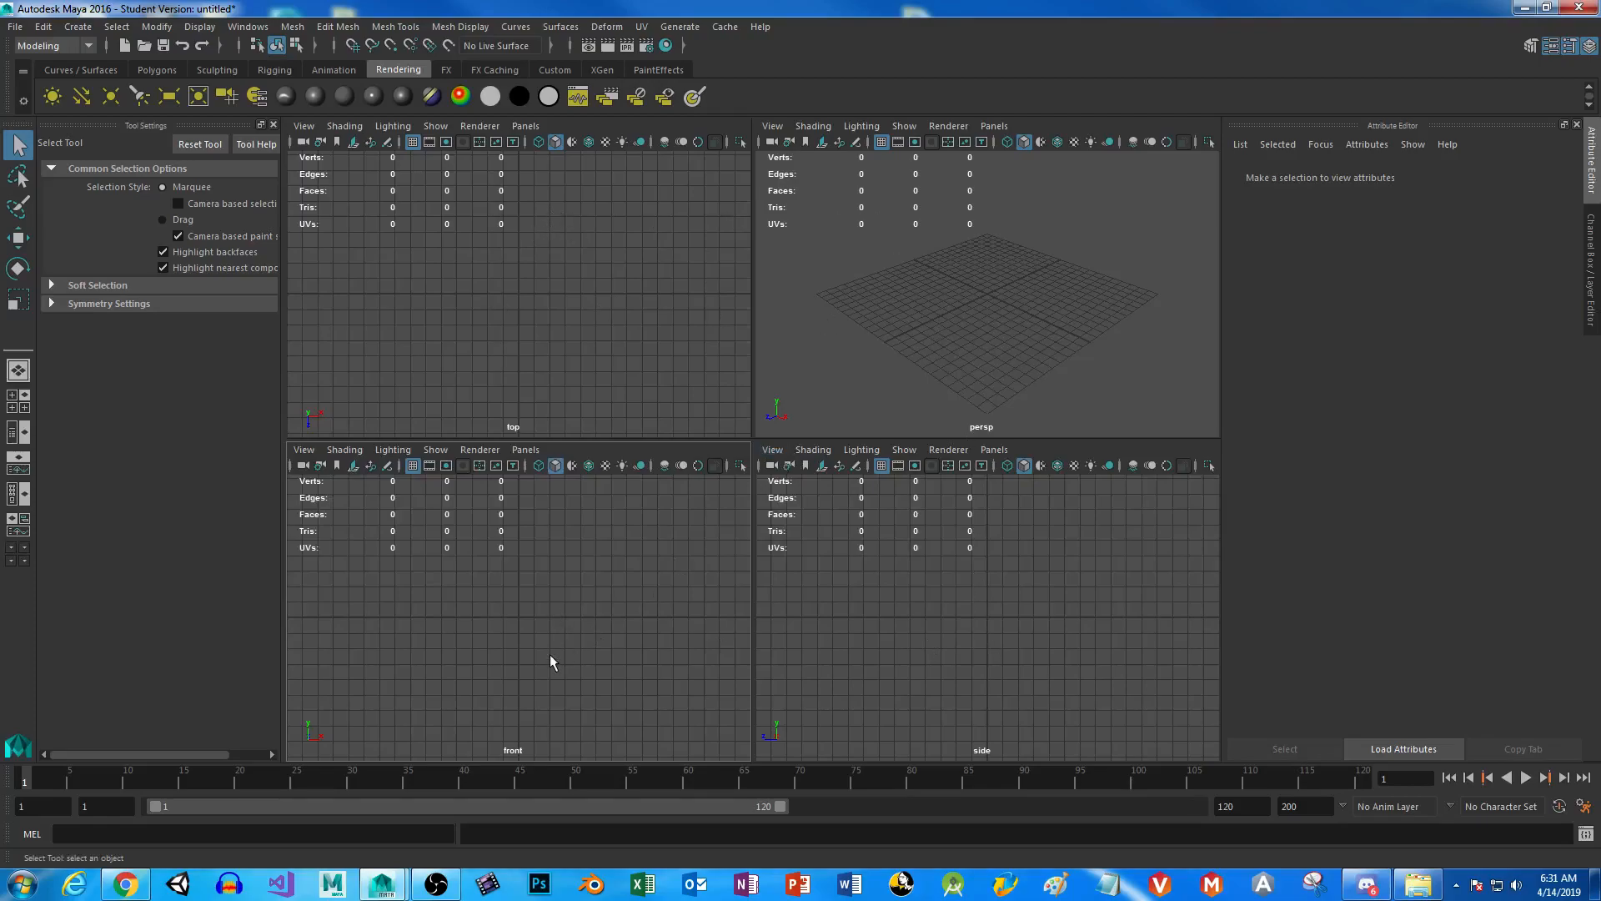
key(space)
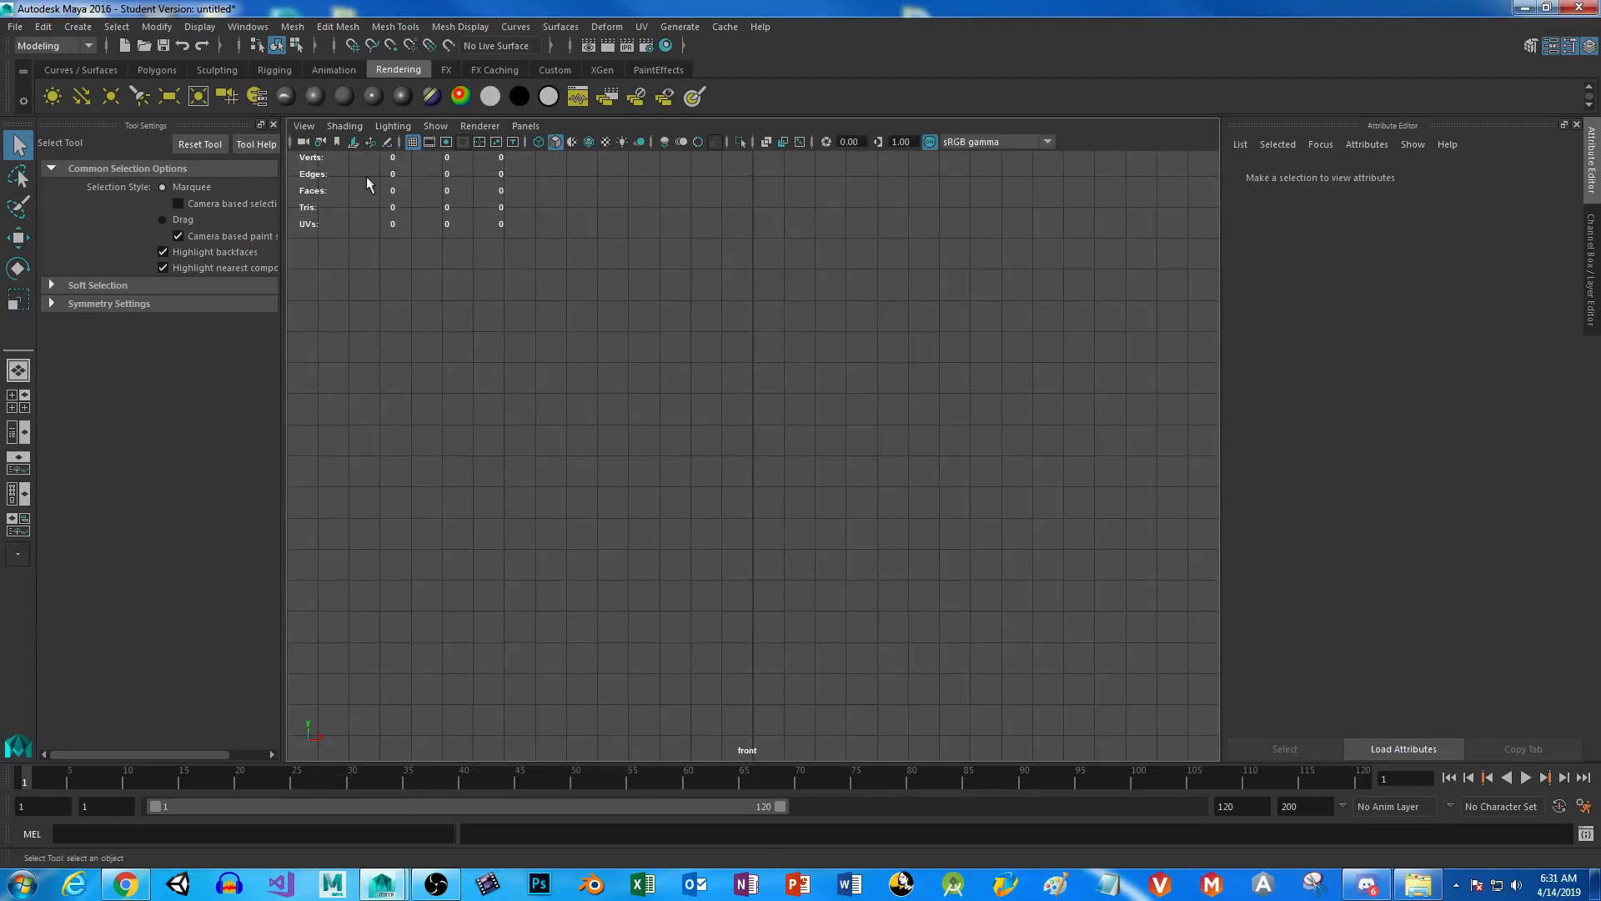
Import shrineGateOpen.jpg as an image plane in the front view and frame it.
click(303, 126)
mouse_move(450, 432)
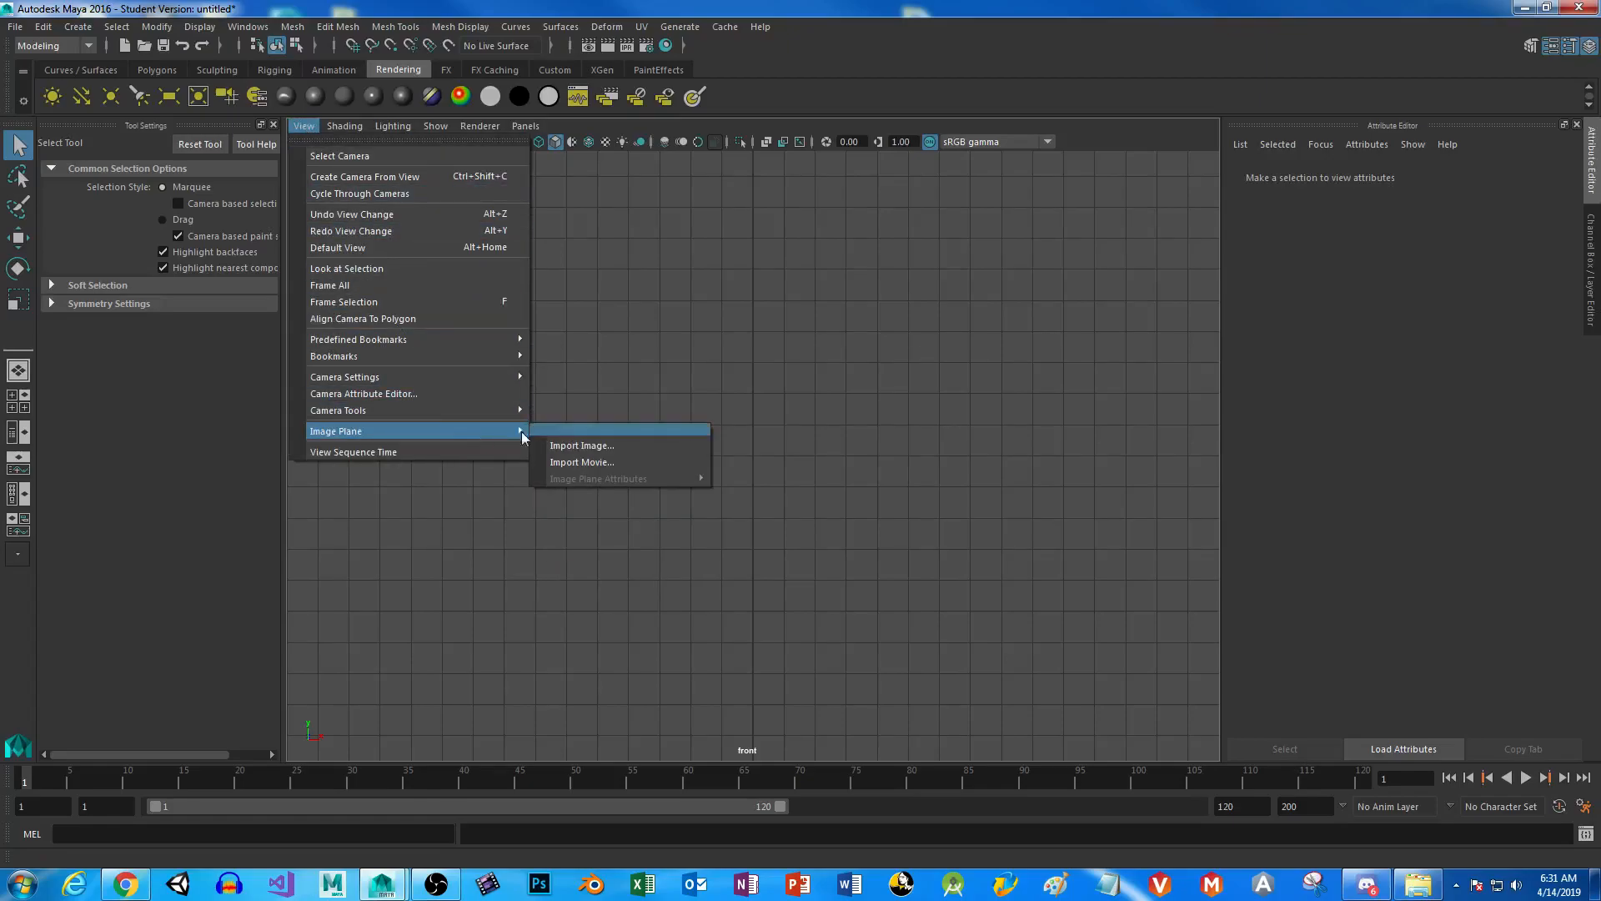
click(615, 446)
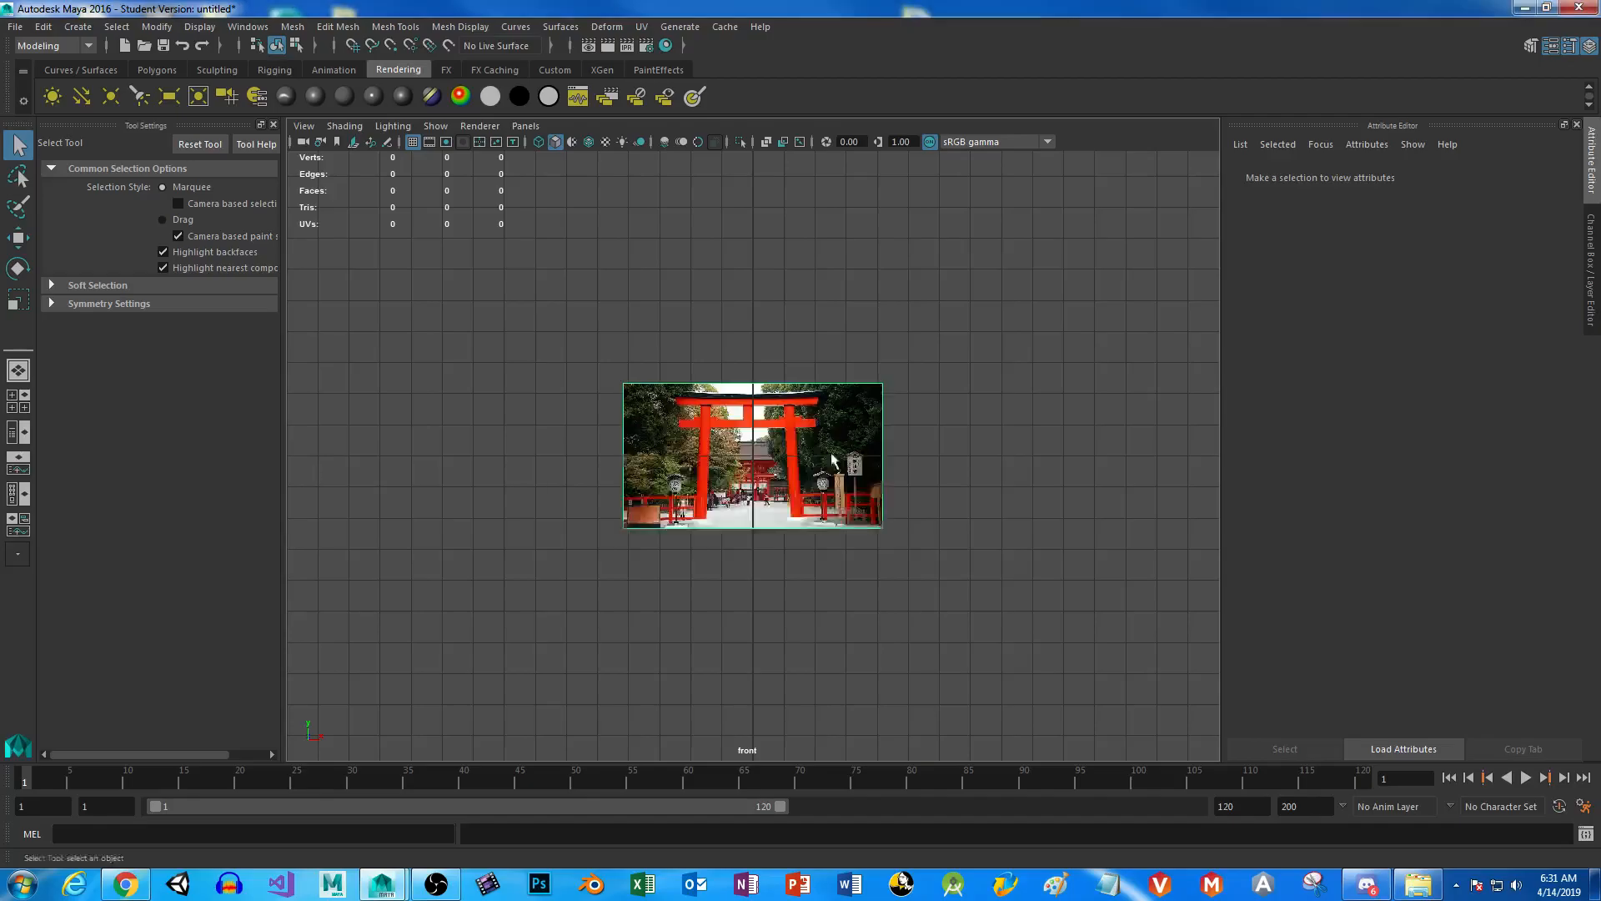
key(f)
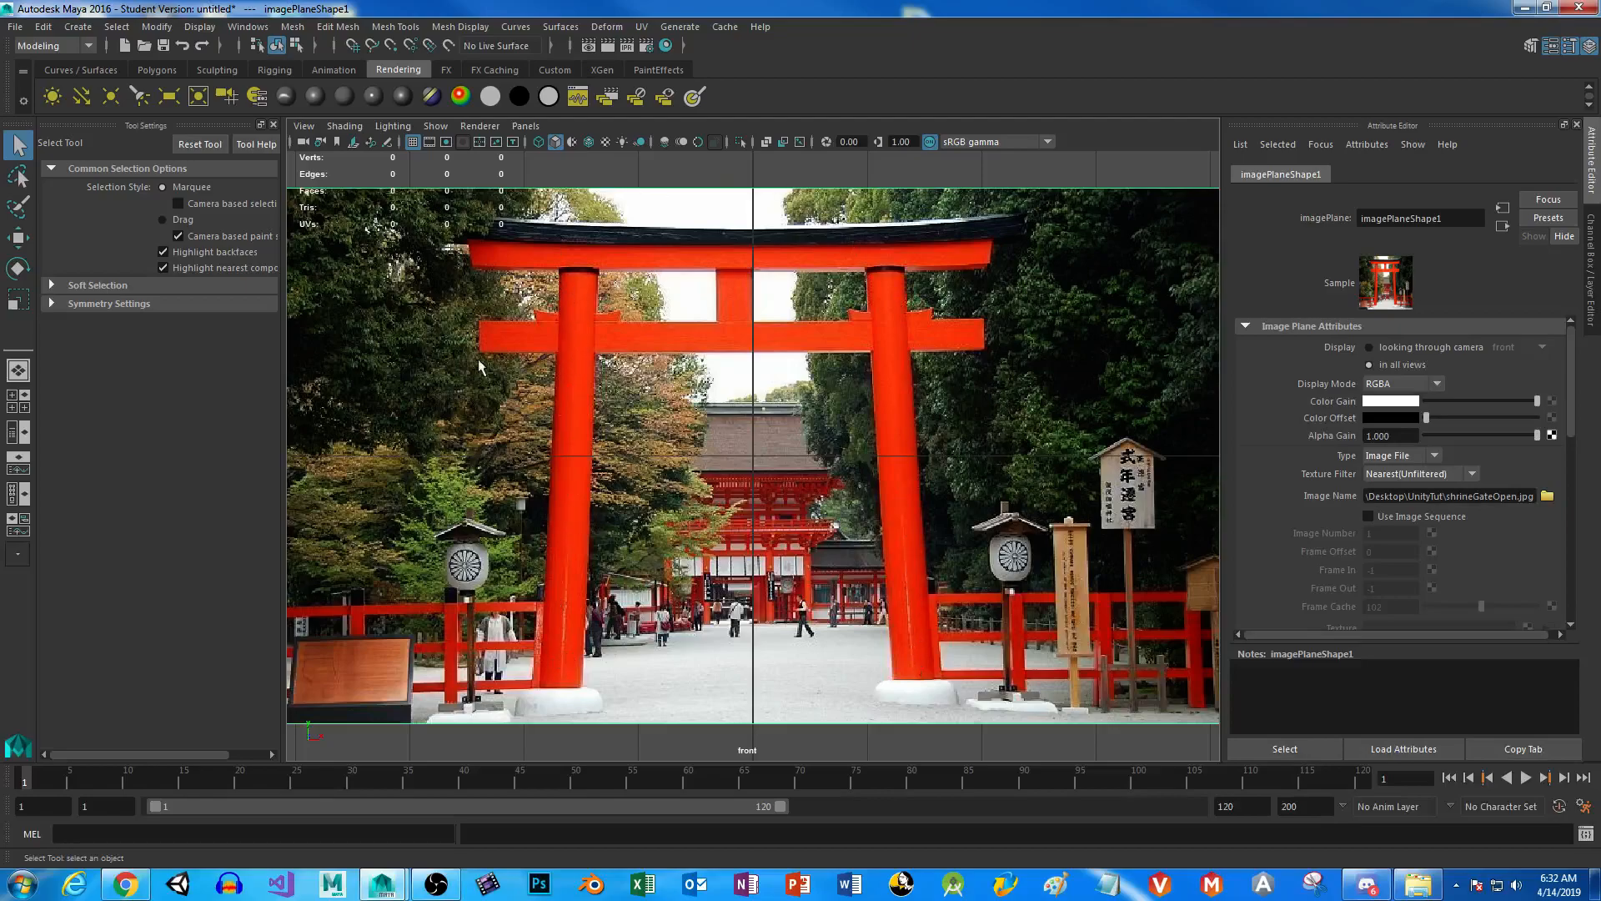
Place a polygon cylinder over the gate's left pillar and scale it uniformly to about 0.19 to match the pillar's width.
click(157, 70)
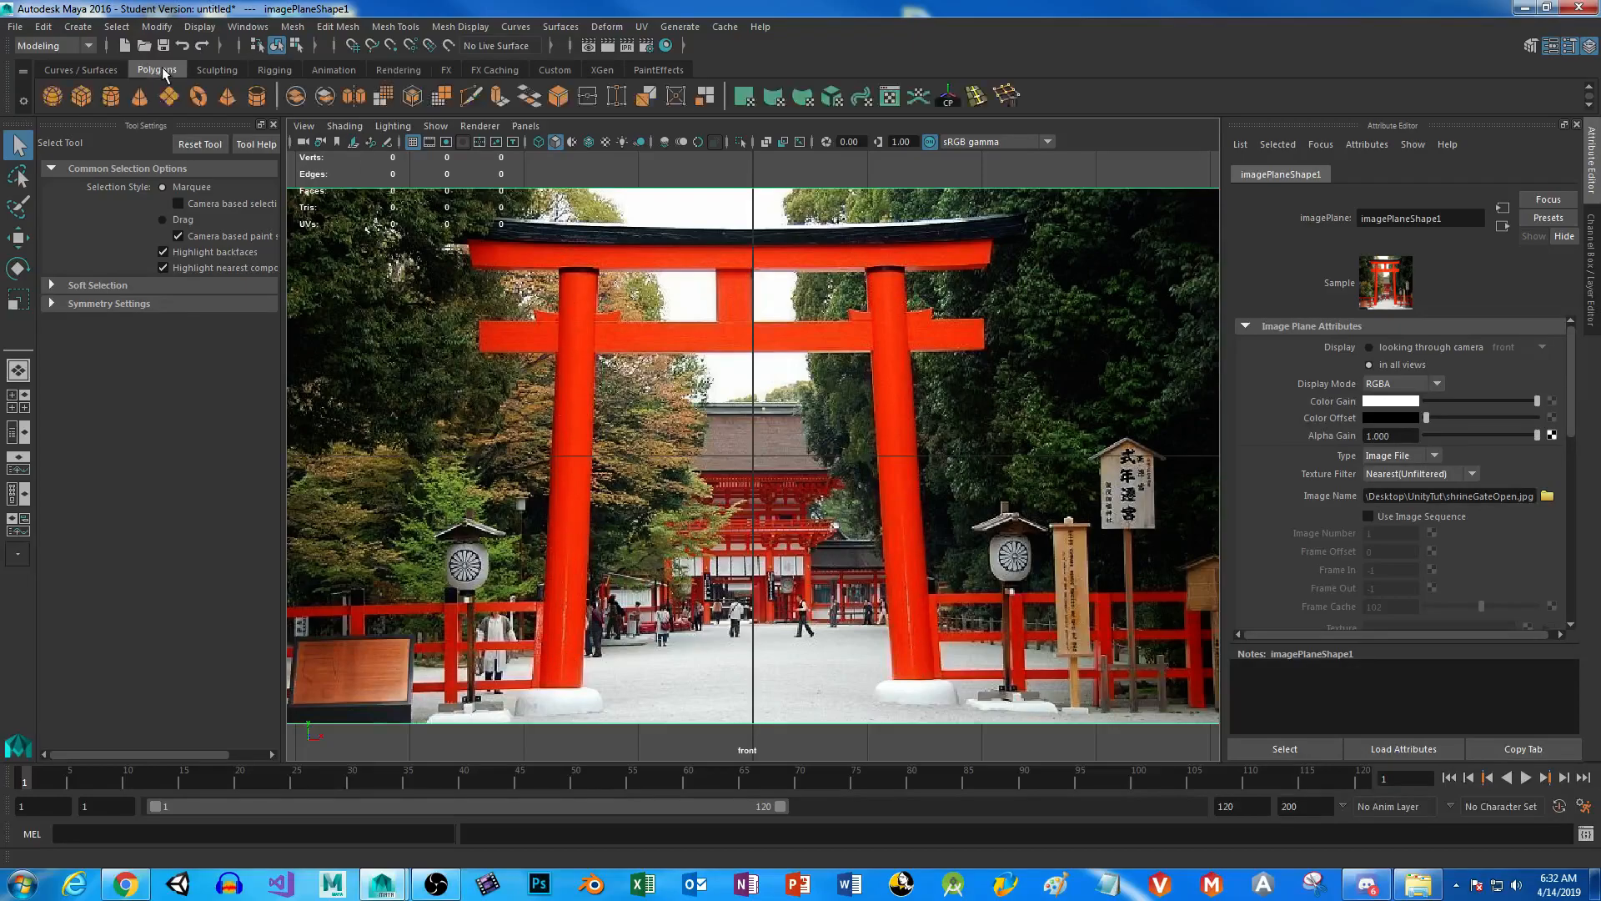
click(111, 99)
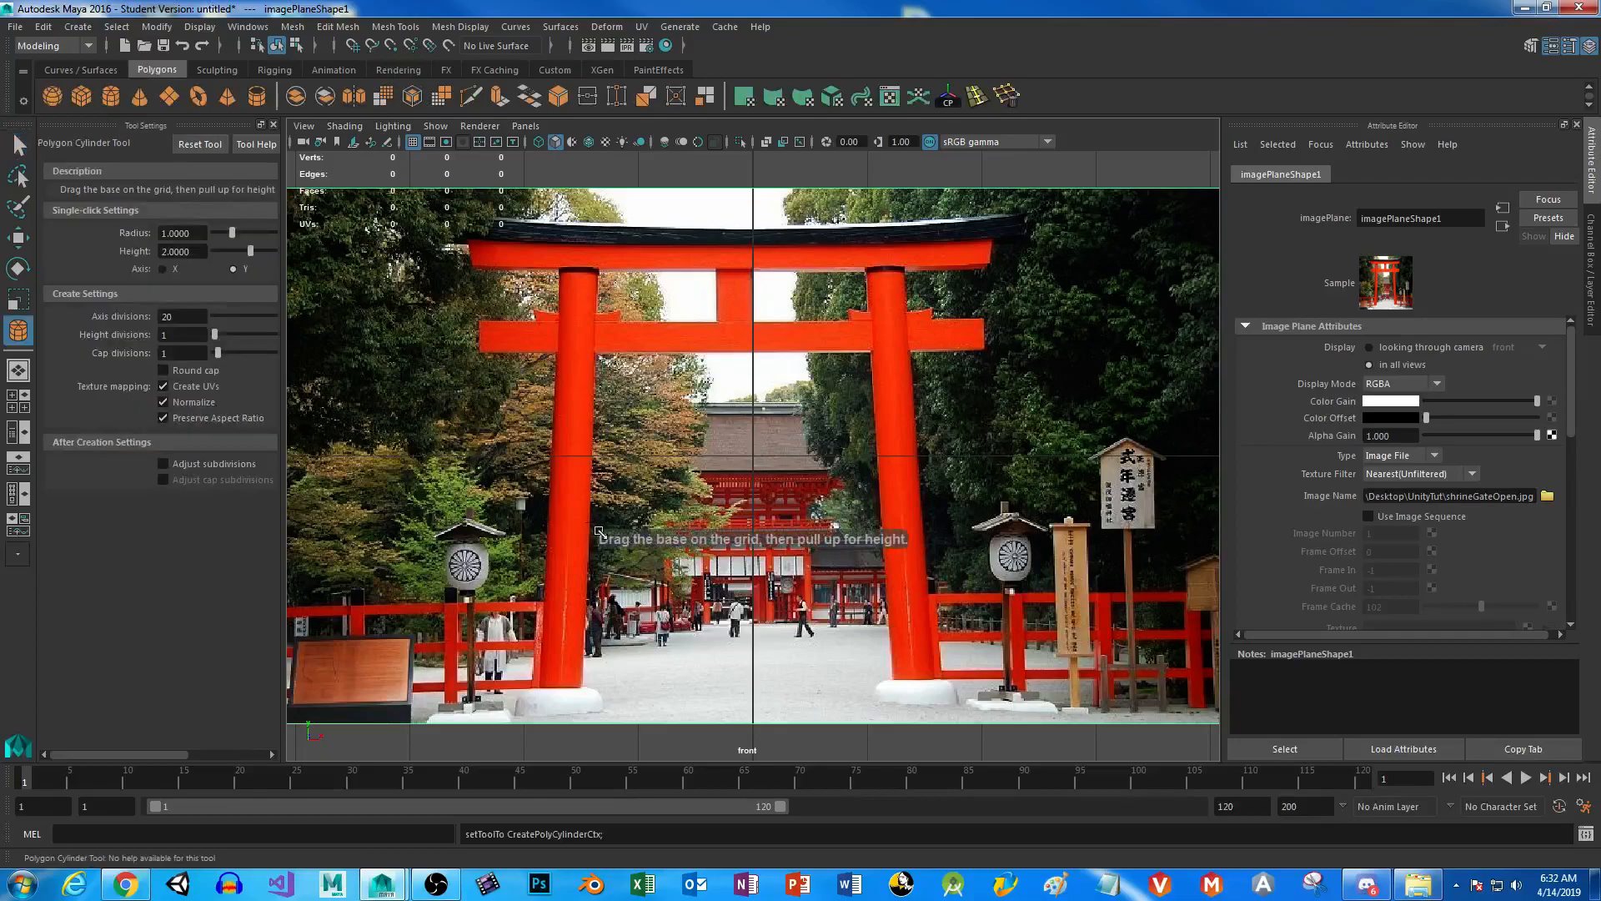
click(566, 580)
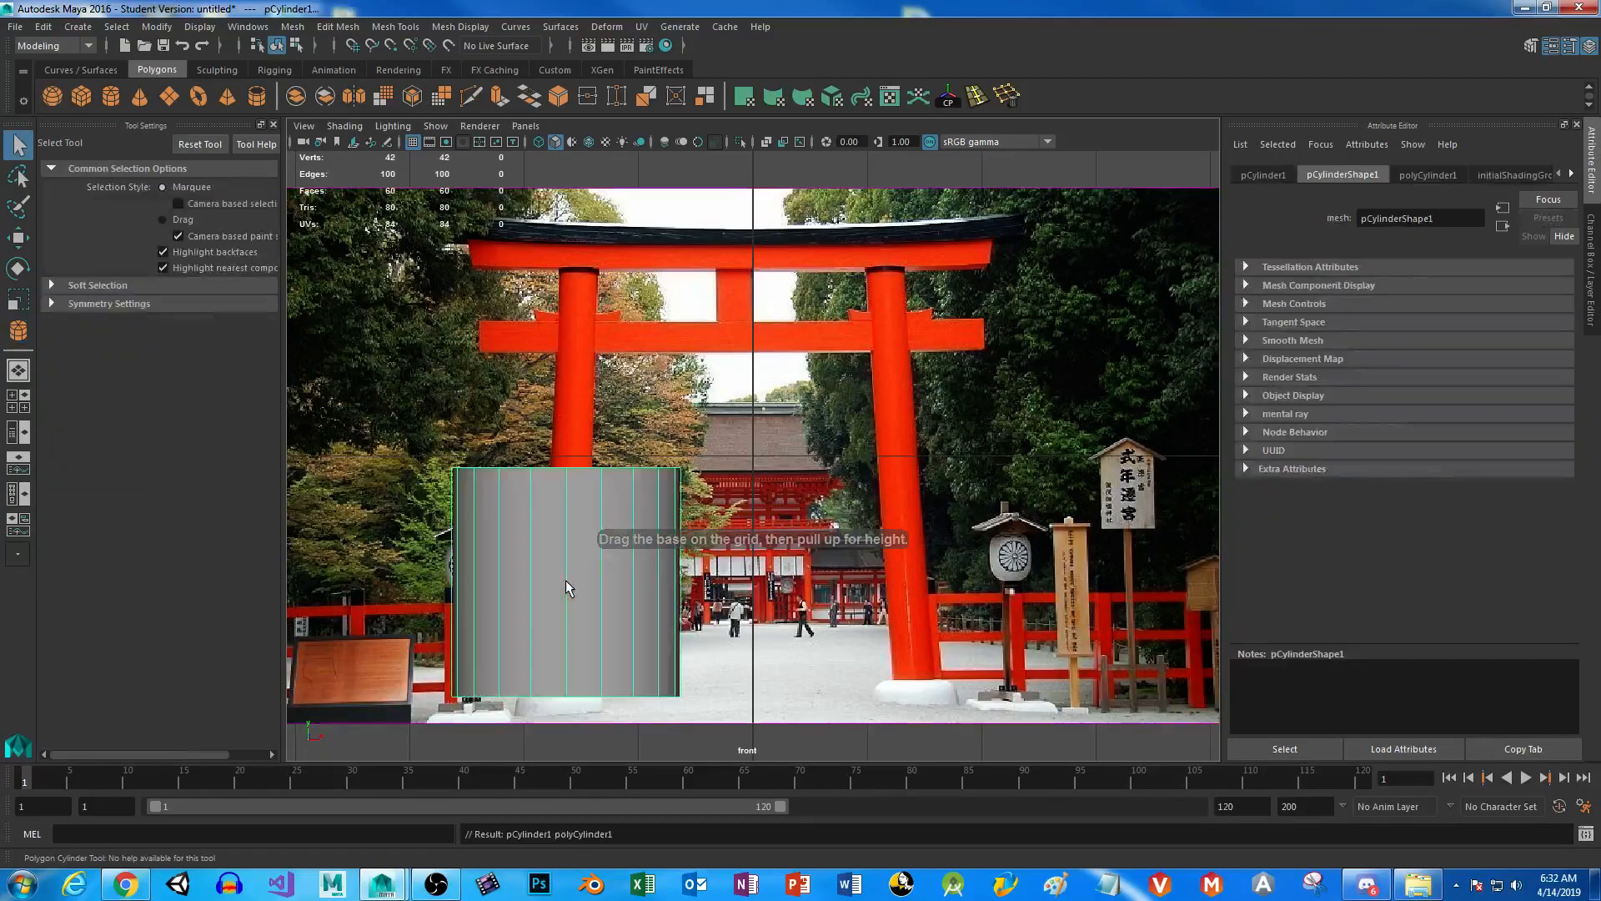
key(r)
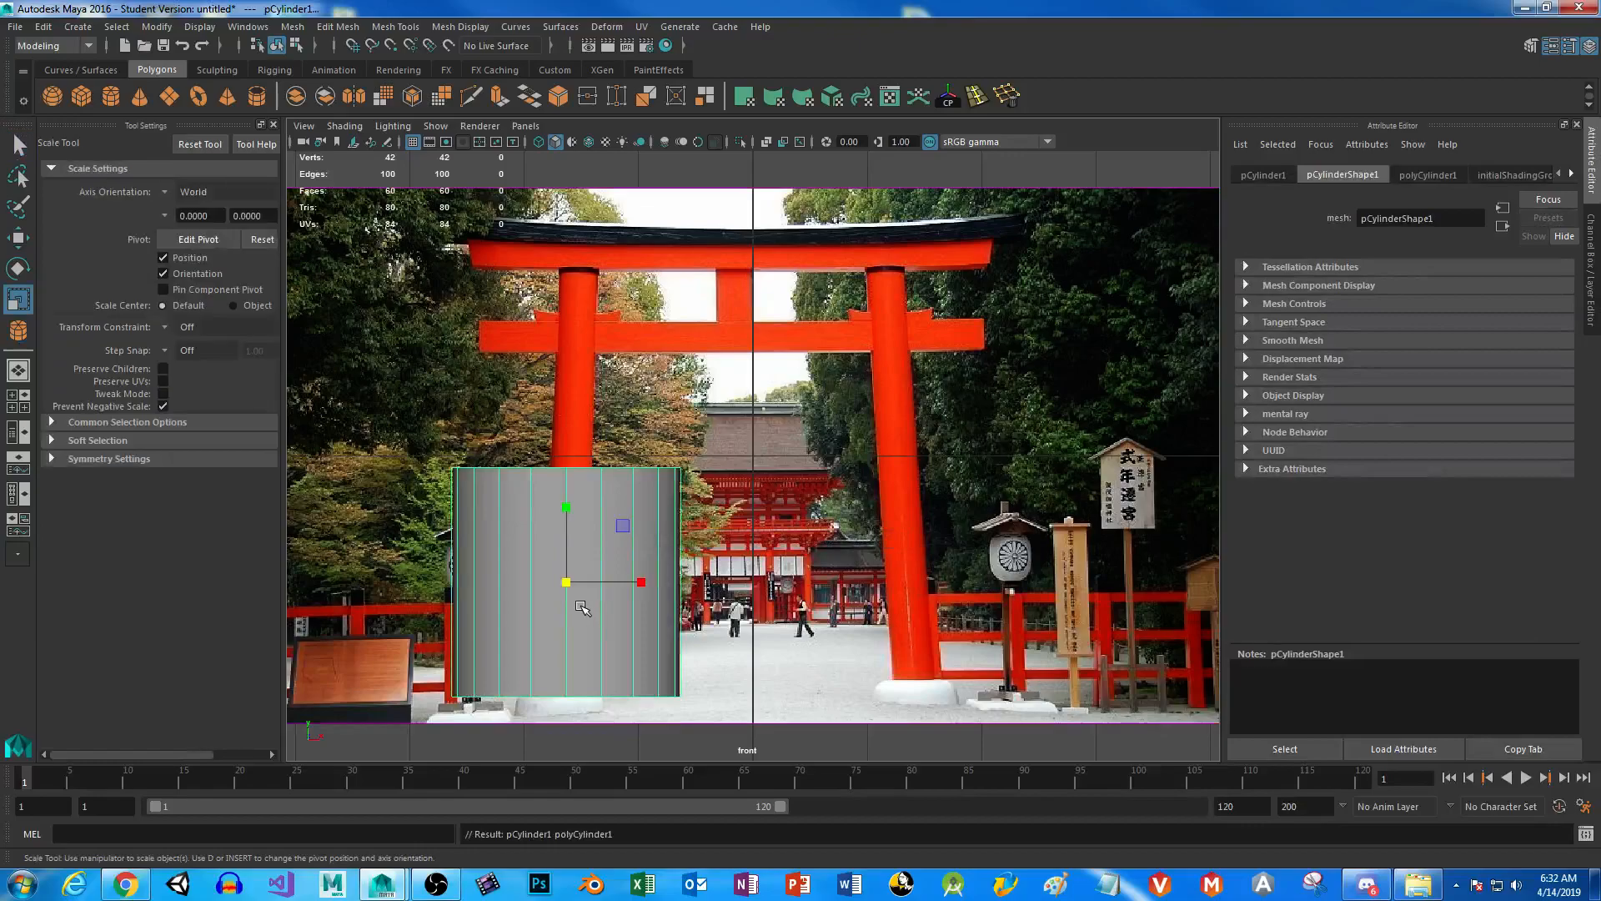
middle_drag(520, 592, 408, 610)
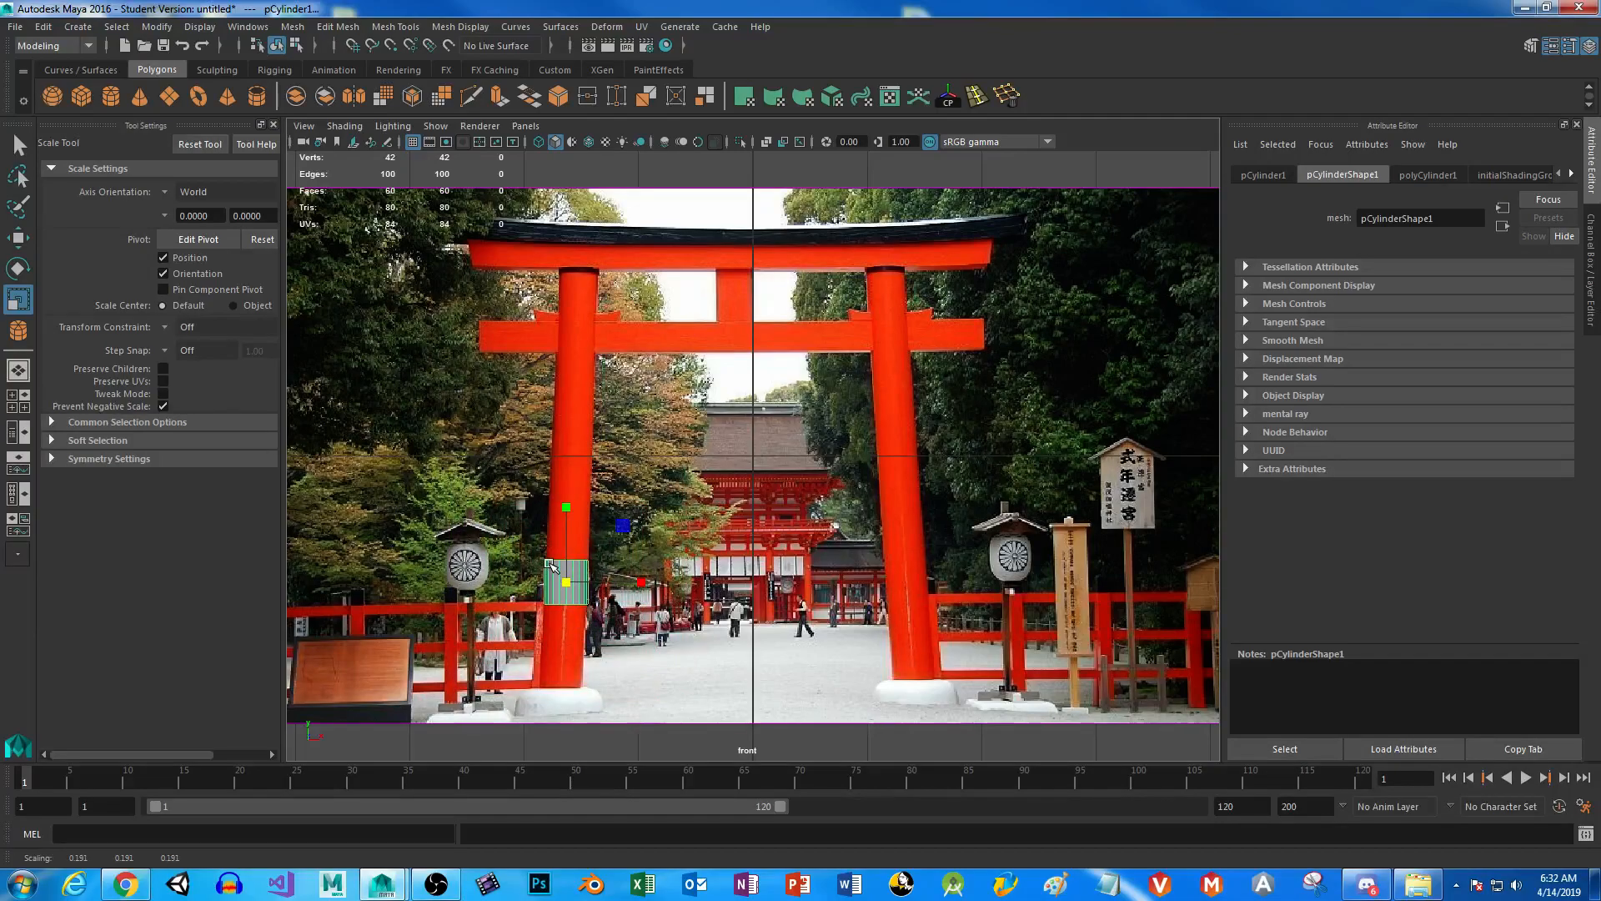
Move the cylinder's bottom vertices down to the foot of the left pillar, following its slant.
right_drag(550, 565, 470, 403)
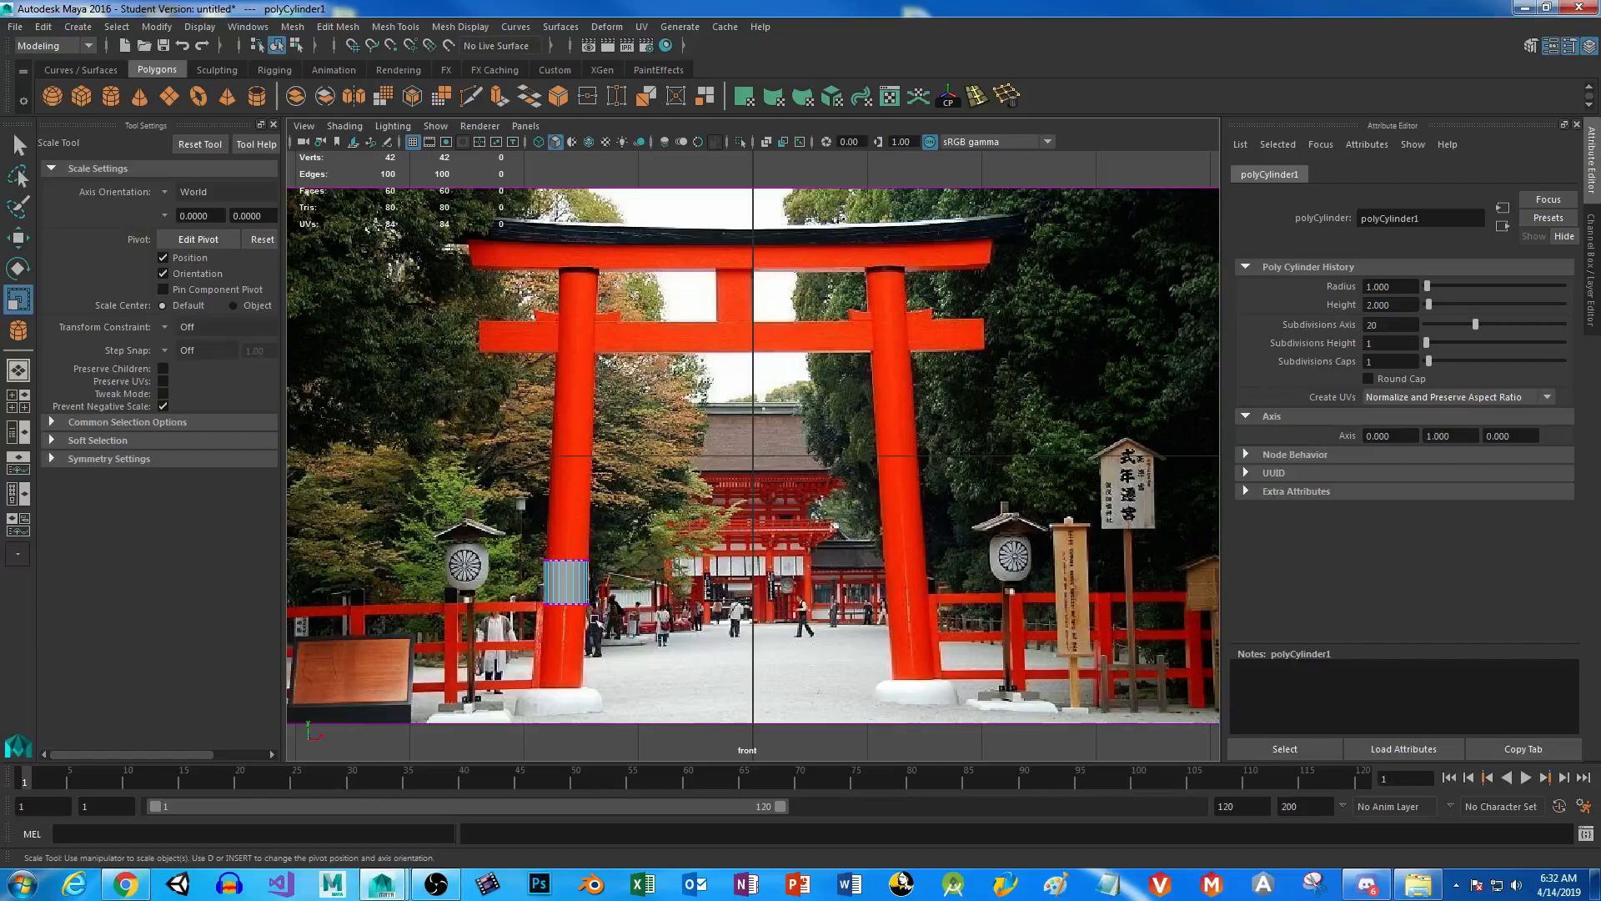
drag(515, 584, 722, 657)
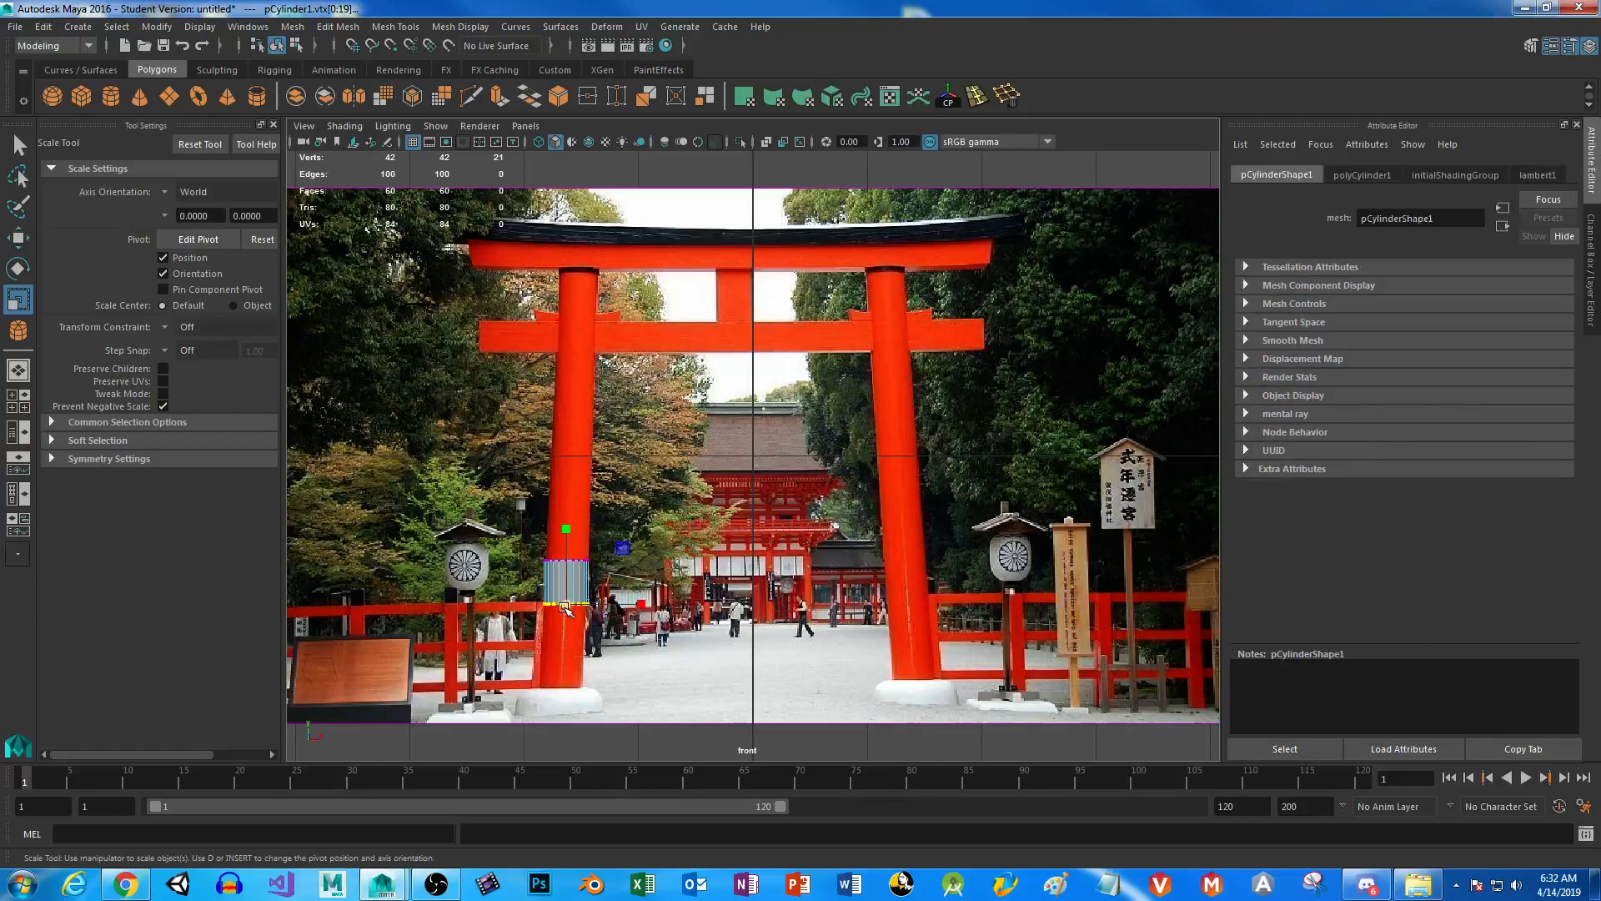
key(w)
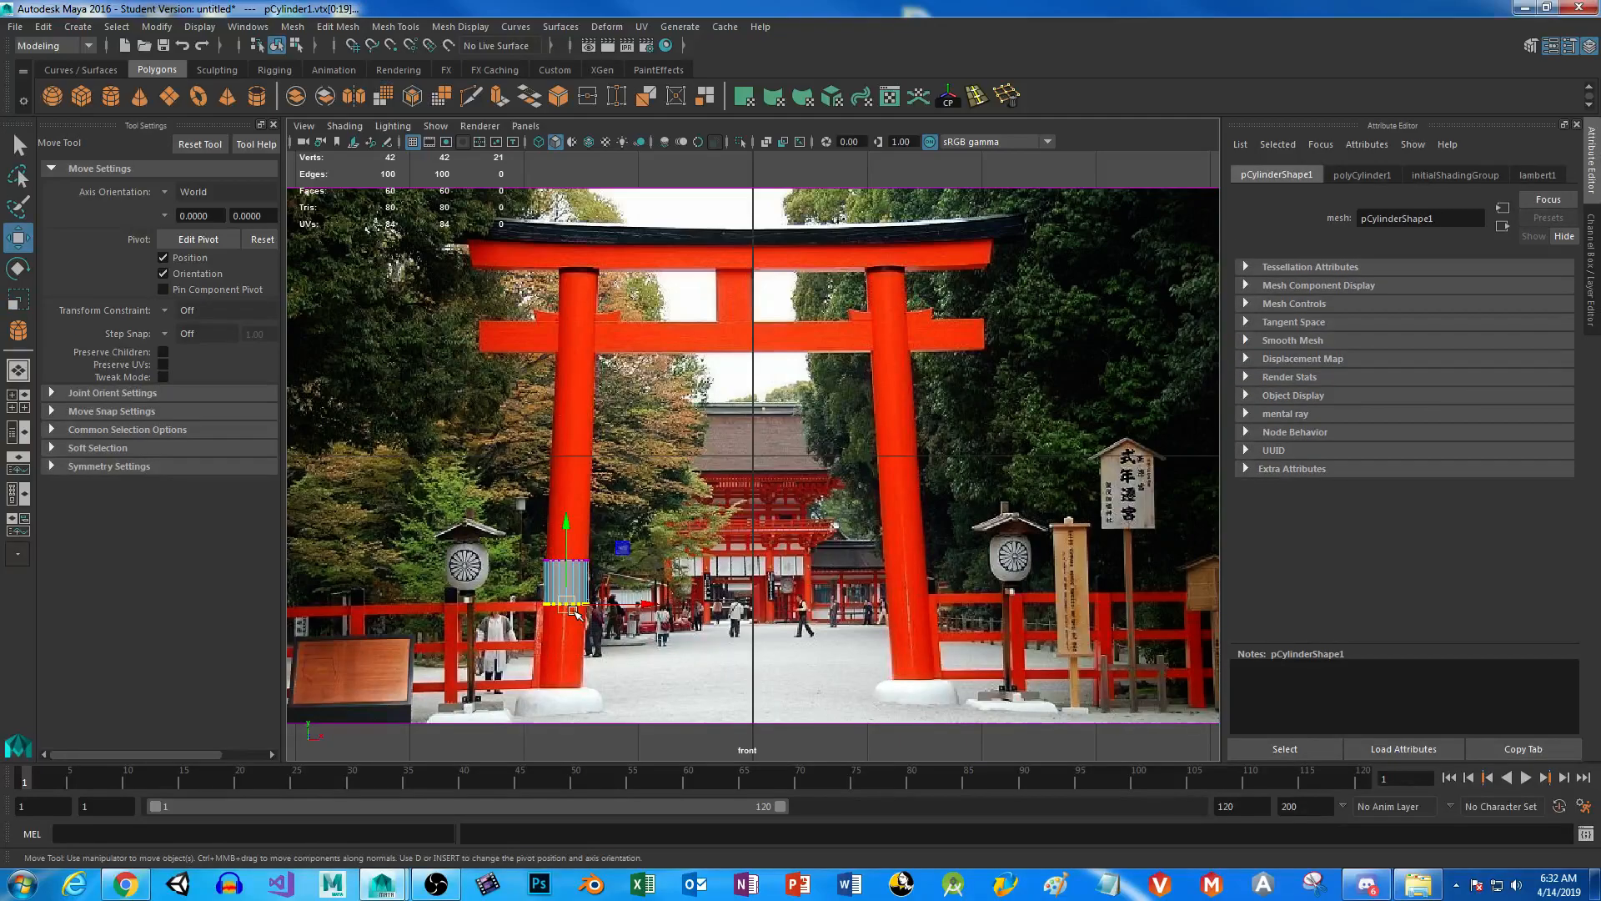
drag(568, 608, 565, 690)
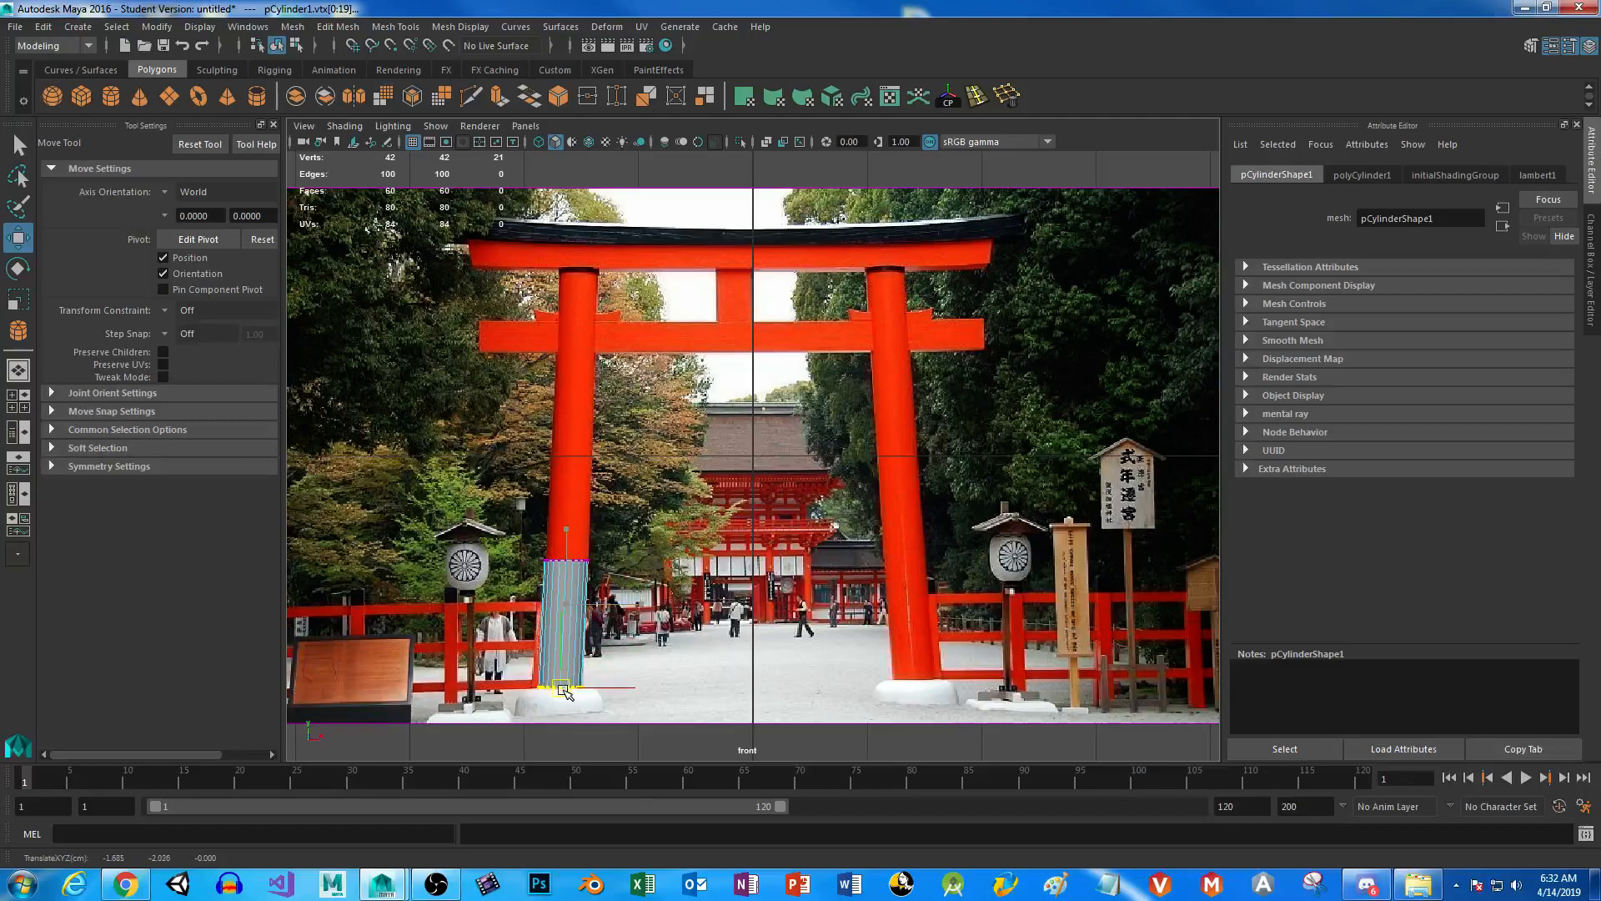
Move the cylinder's top vertices up to the top of the left pillar and return to object mode.
drag(523, 535, 667, 592)
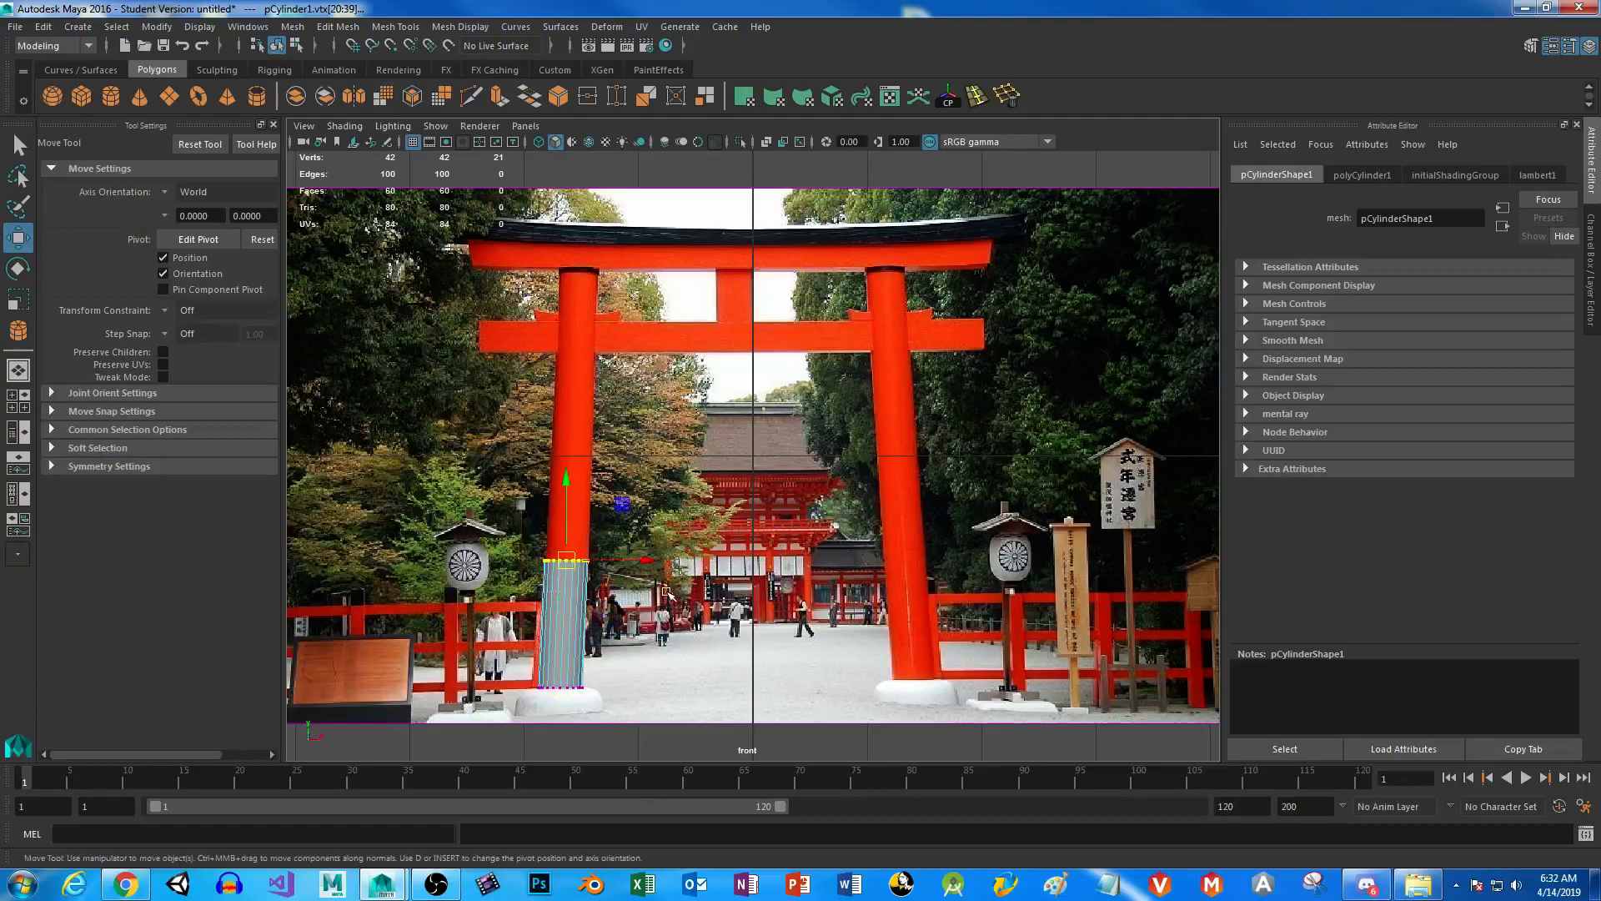
drag(566, 558, 580, 271)
right_drag(578, 368, 635, 334)
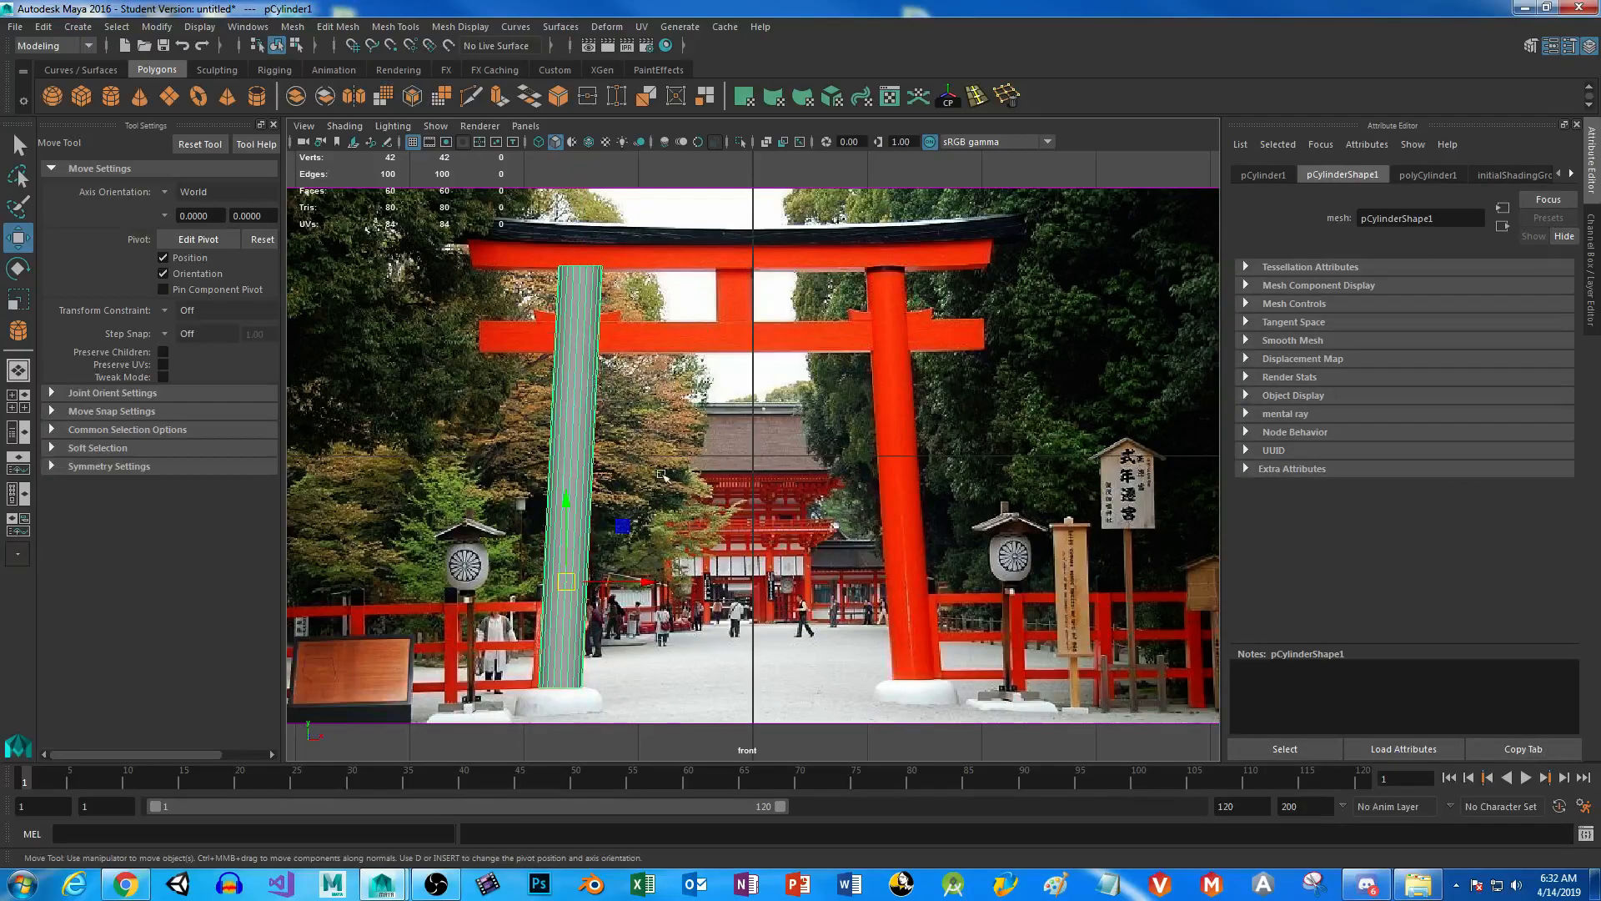
Duplicate the pillar cylinder and move the copy horizontally onto the gate's right pillar.
key(ctrl+d)
drag(649, 582, 981, 586)
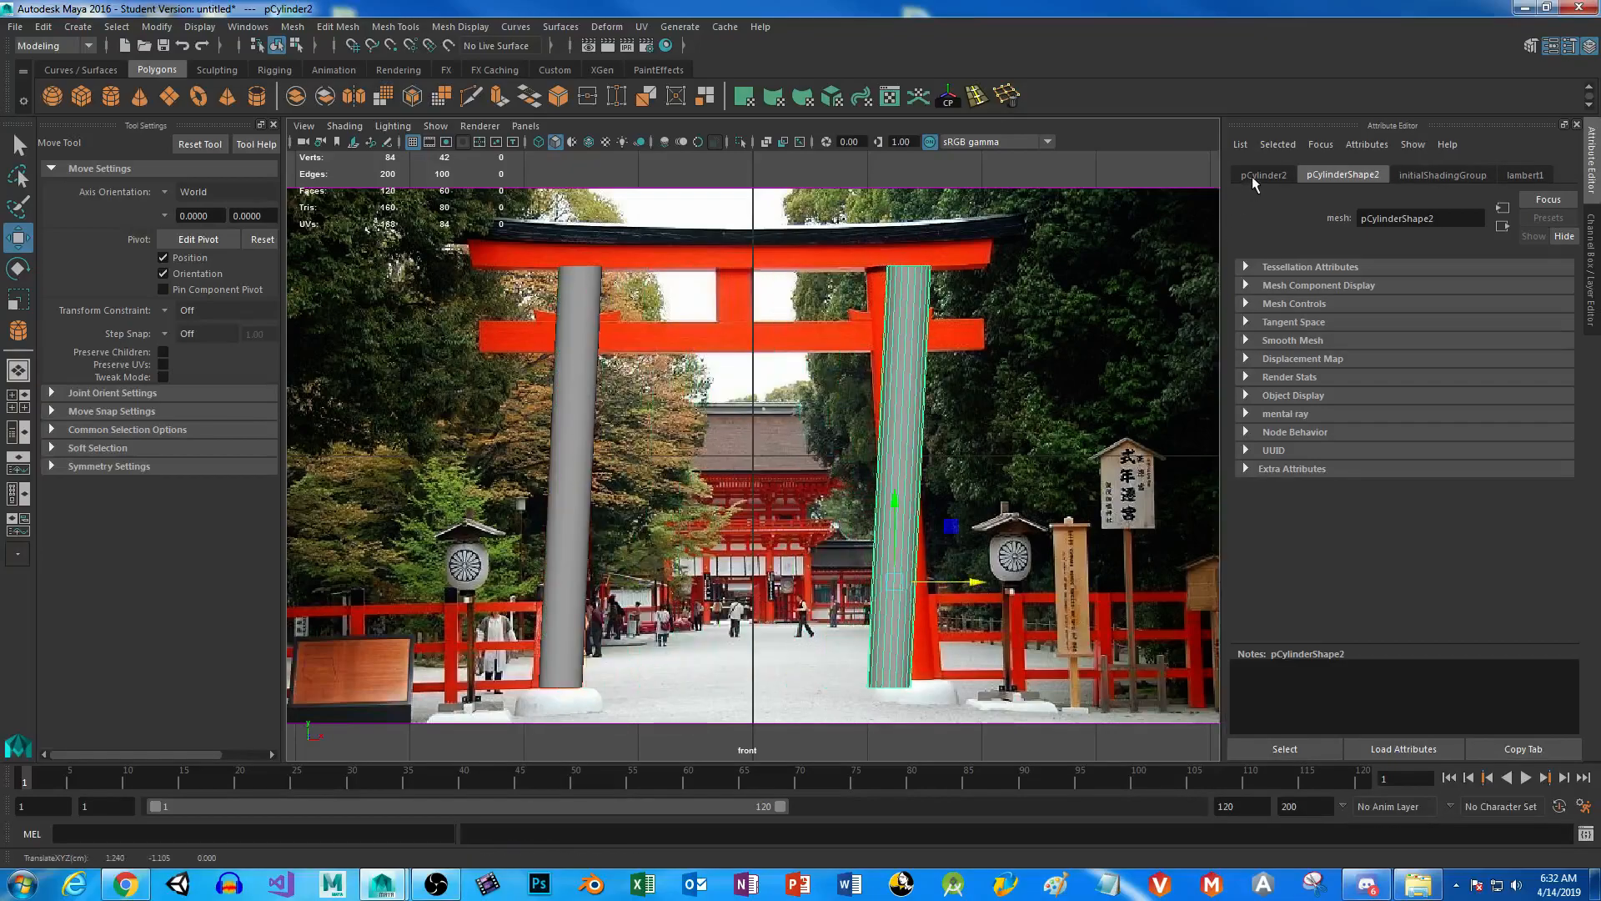
Mirror the right pillar cylinder by setting its X scale to -0.191, and shift it horizontally to about X 1.343 over the reference pillar.
click(1253, 176)
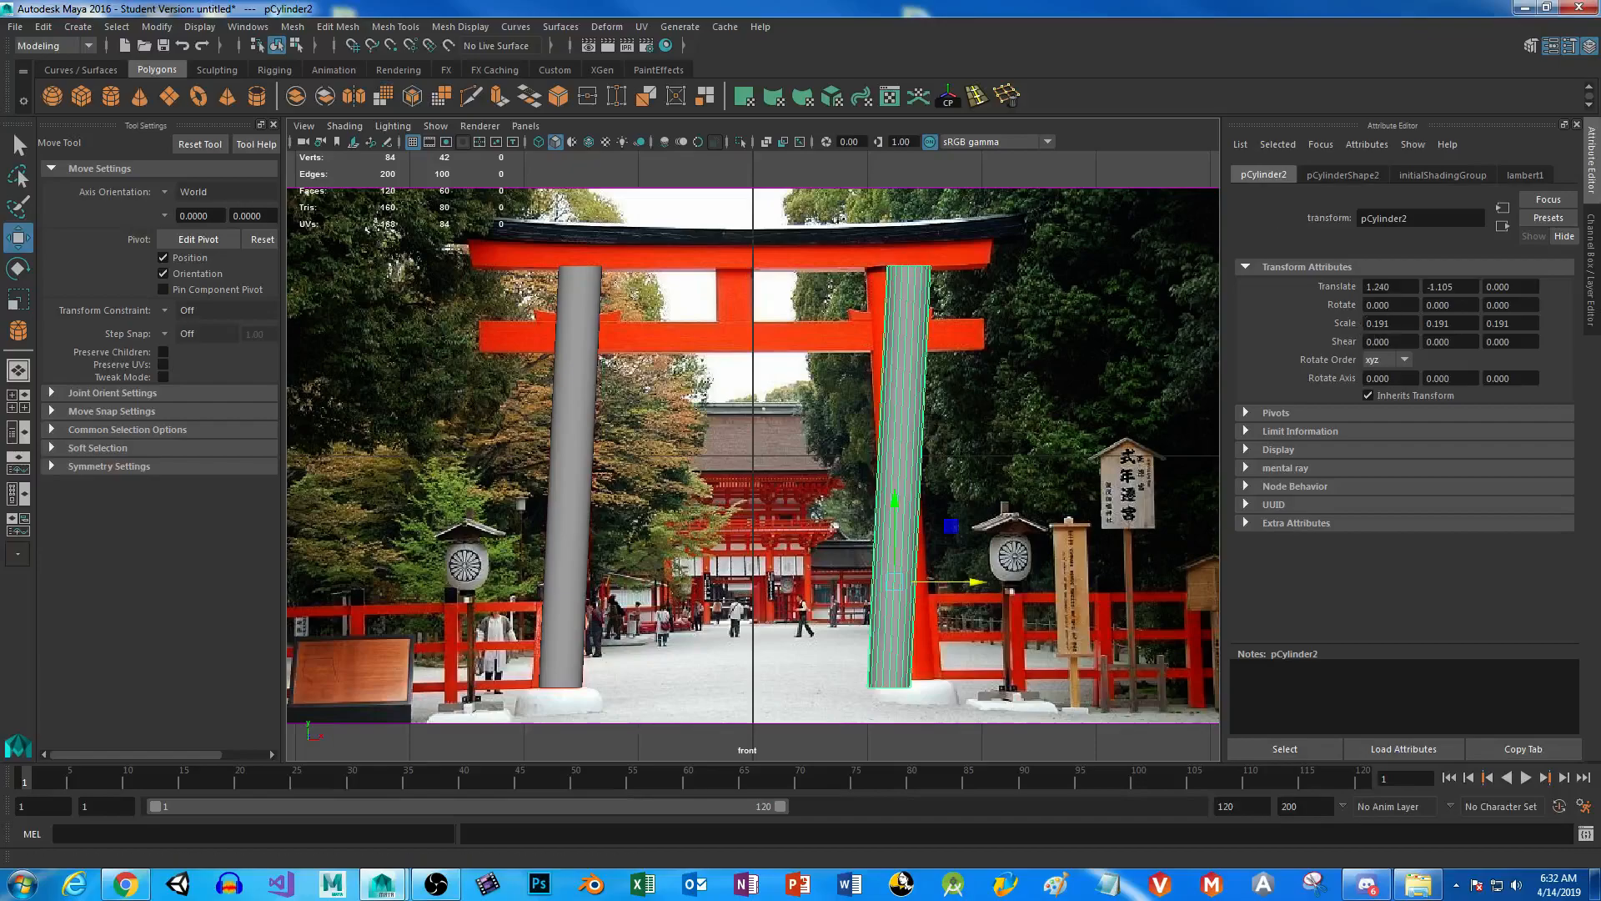
click(17, 300)
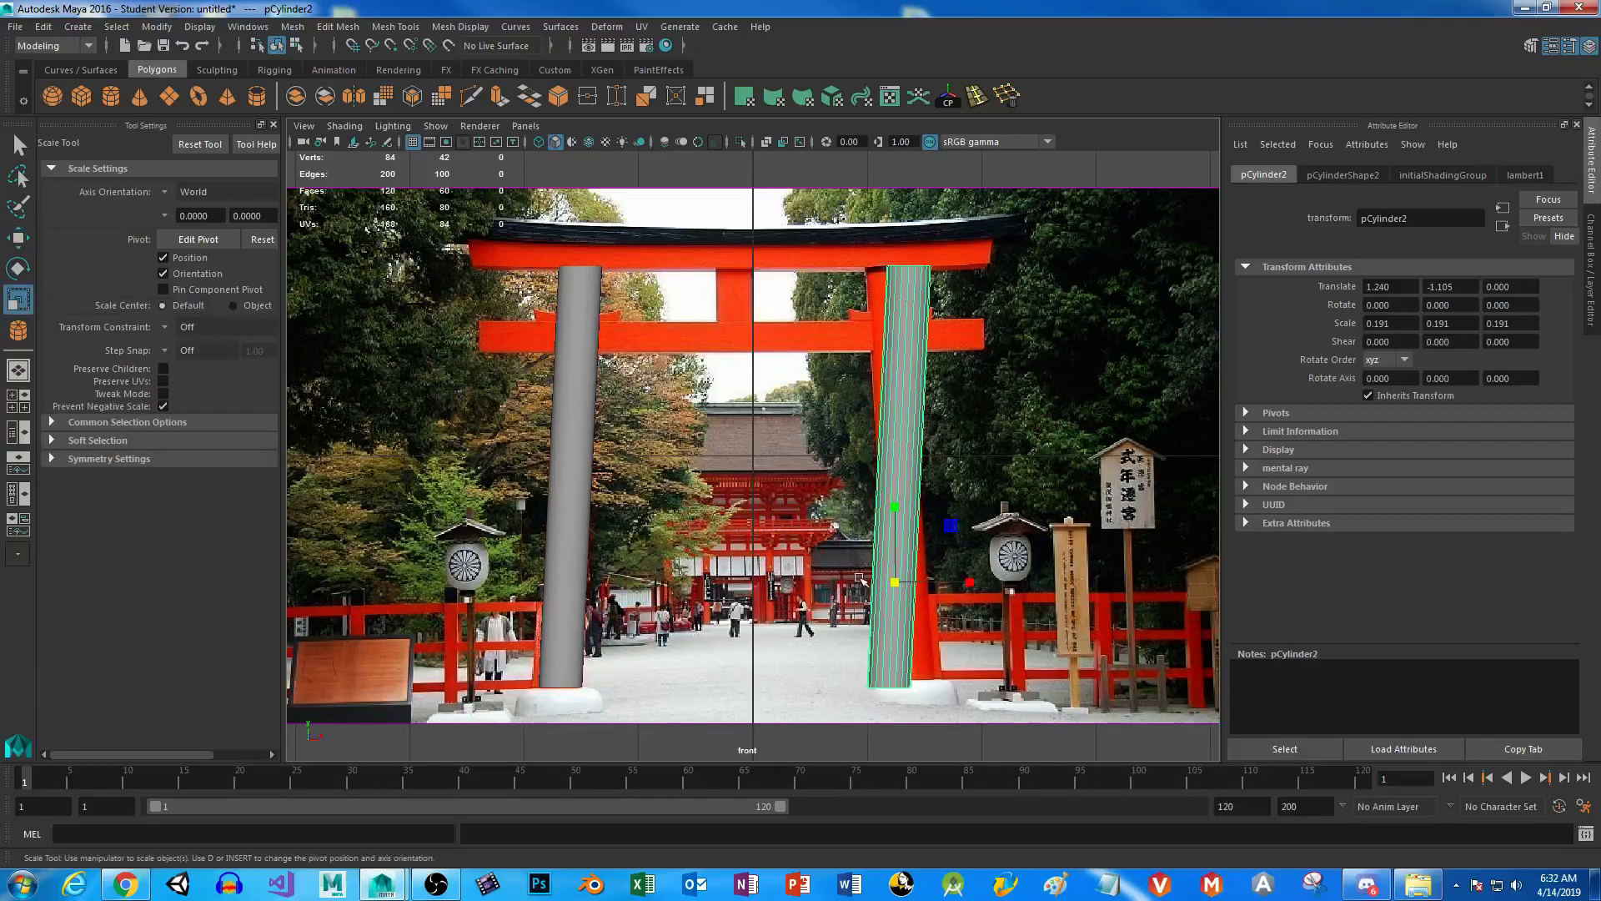
drag(973, 587, 993, 586)
key(ctrl+z)
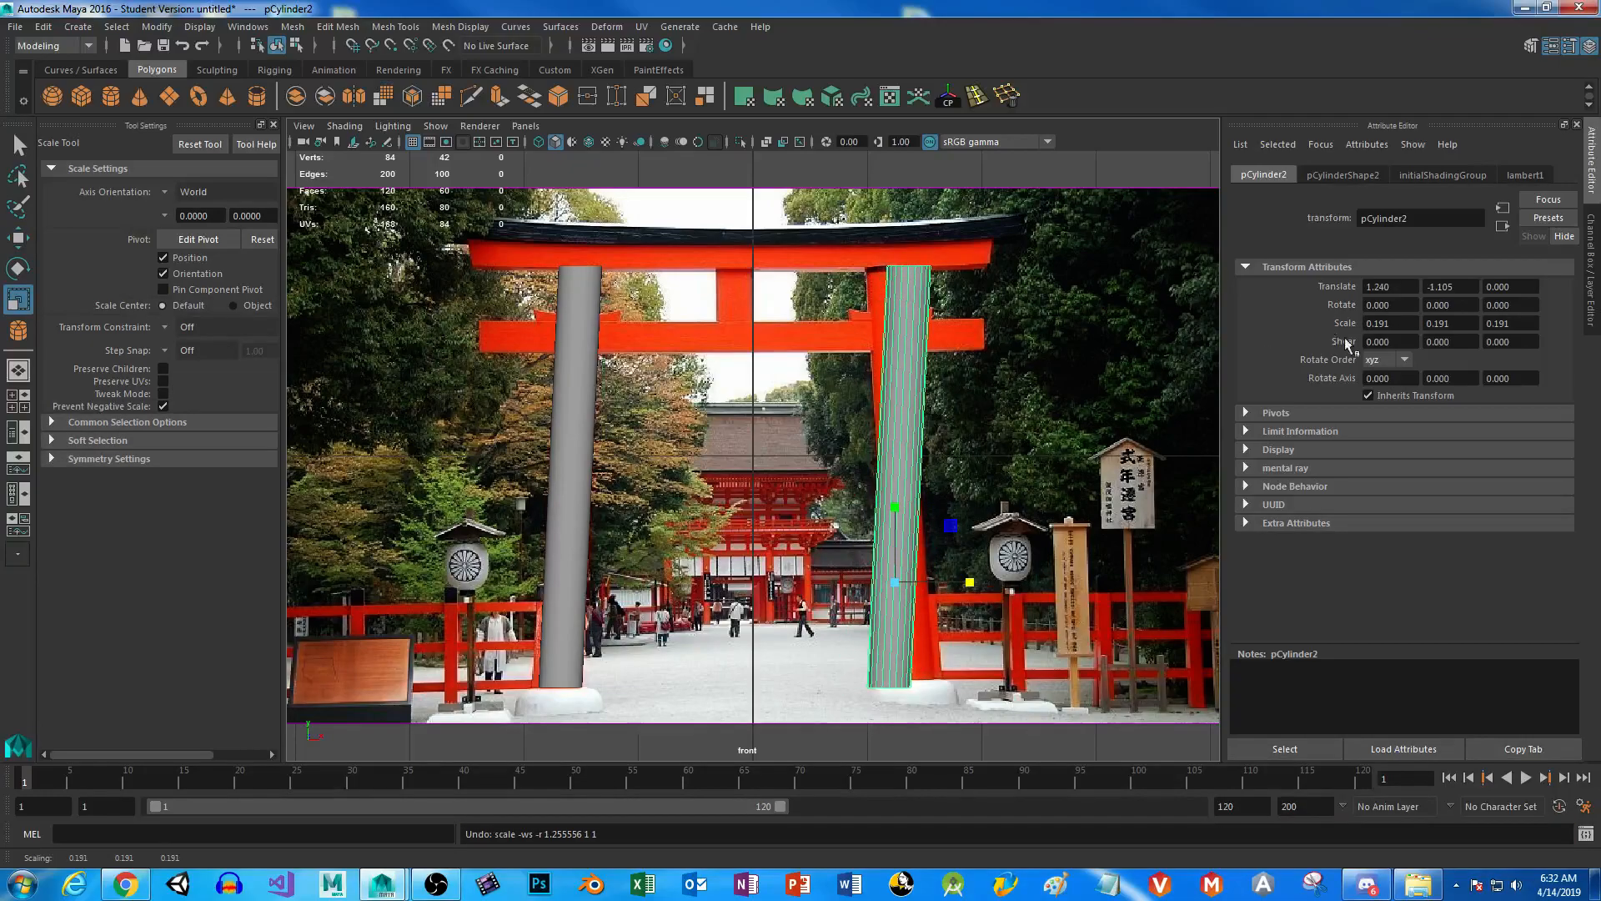
text(-)
key(Return)
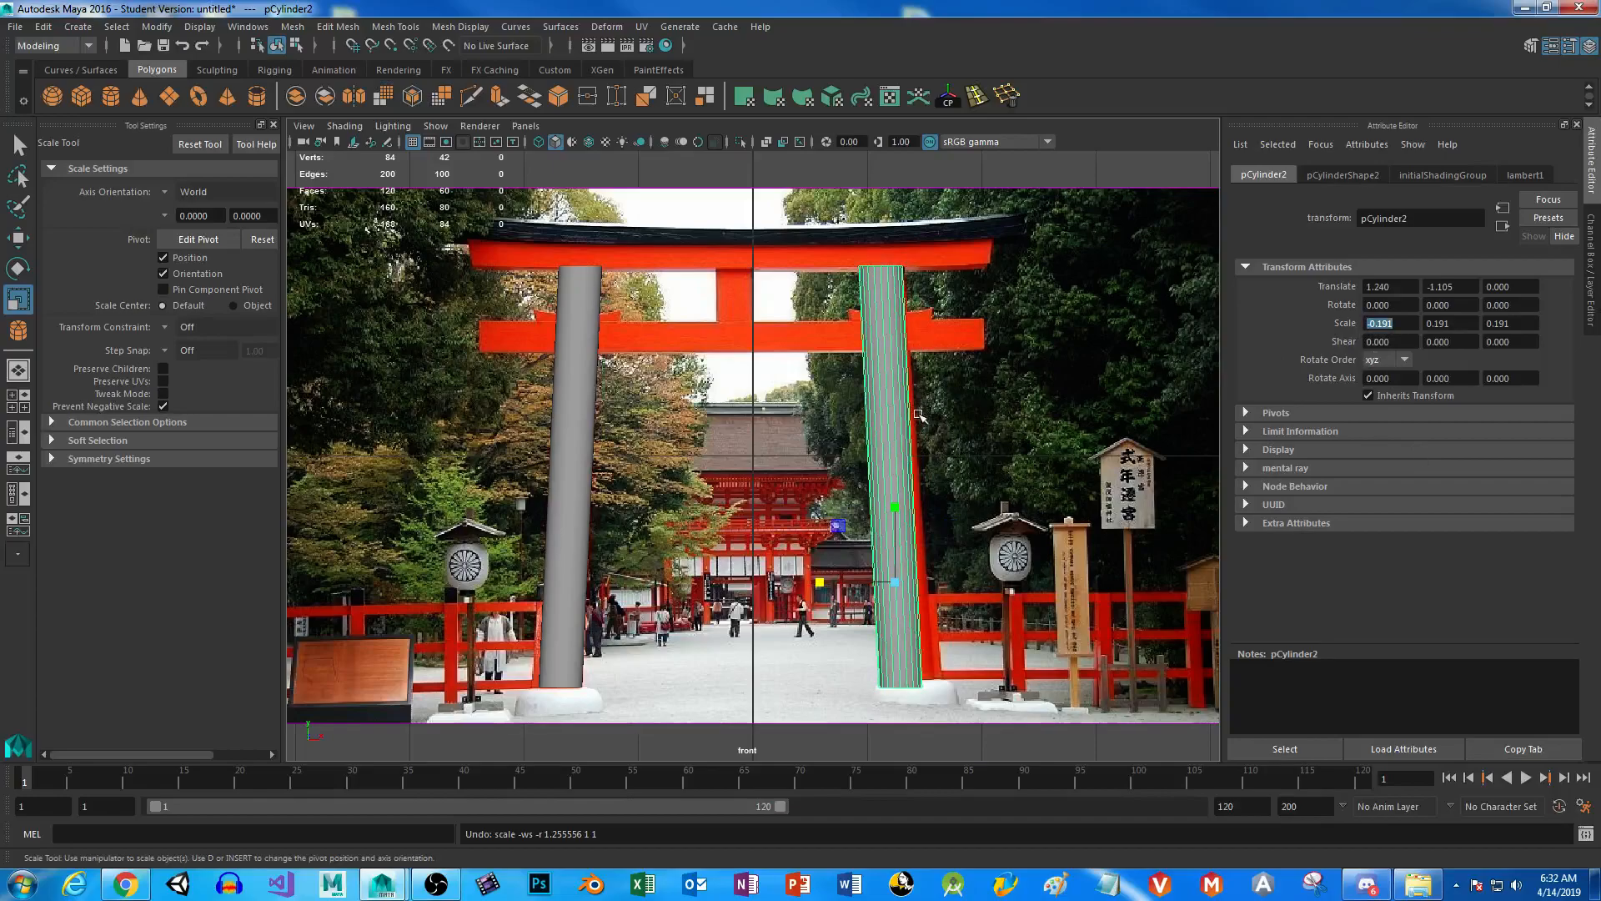
click(867, 463)
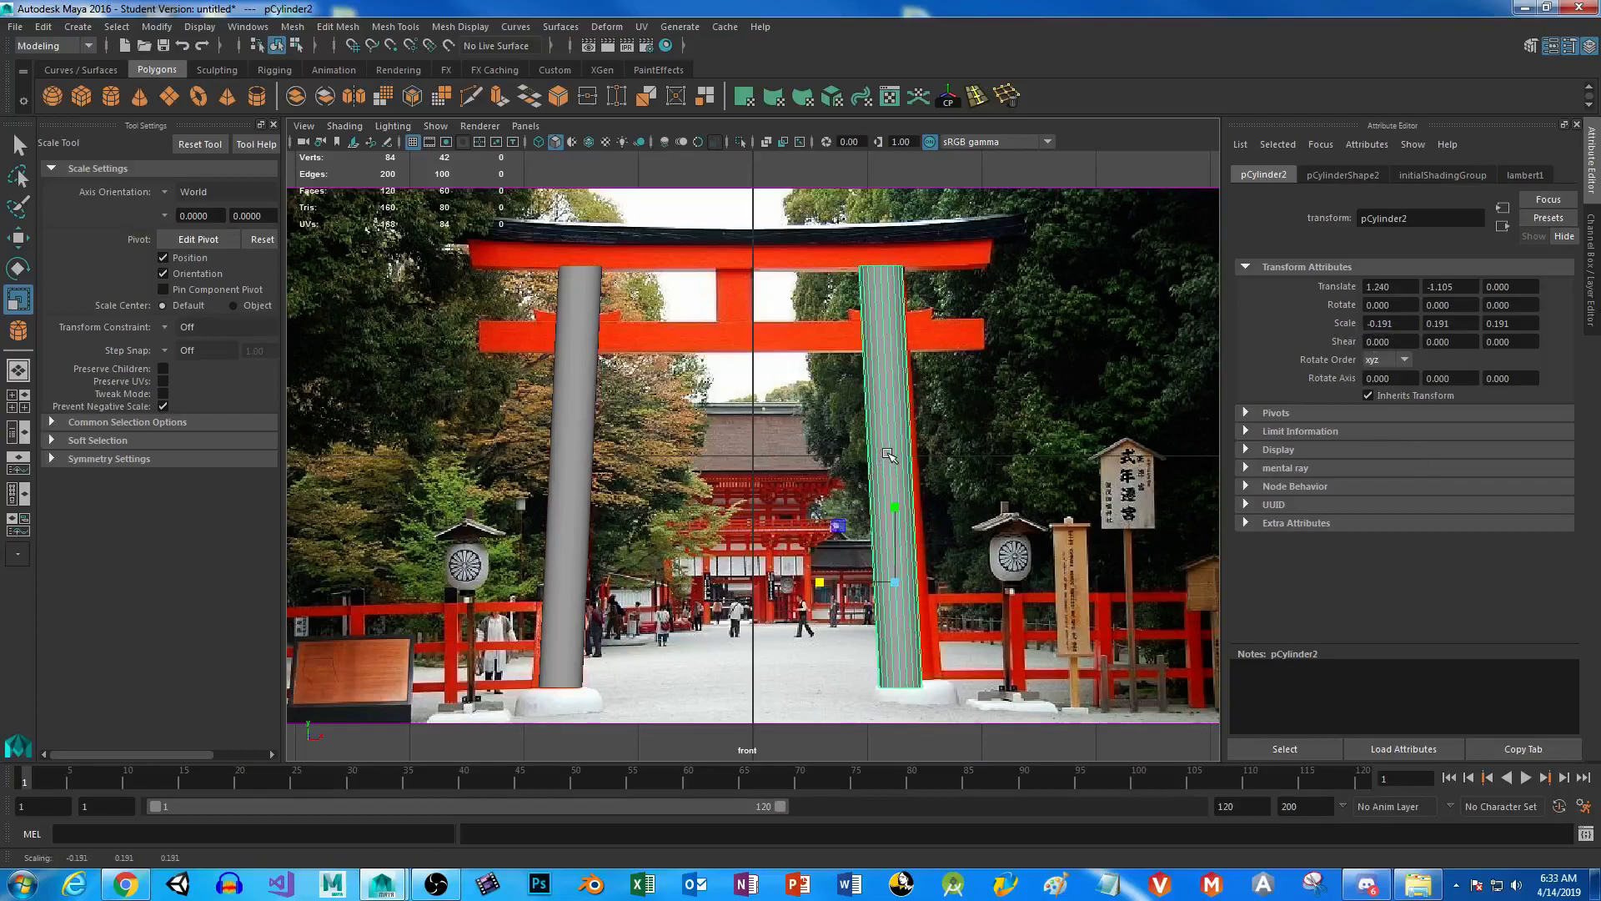
key(w)
drag(974, 581, 985, 581)
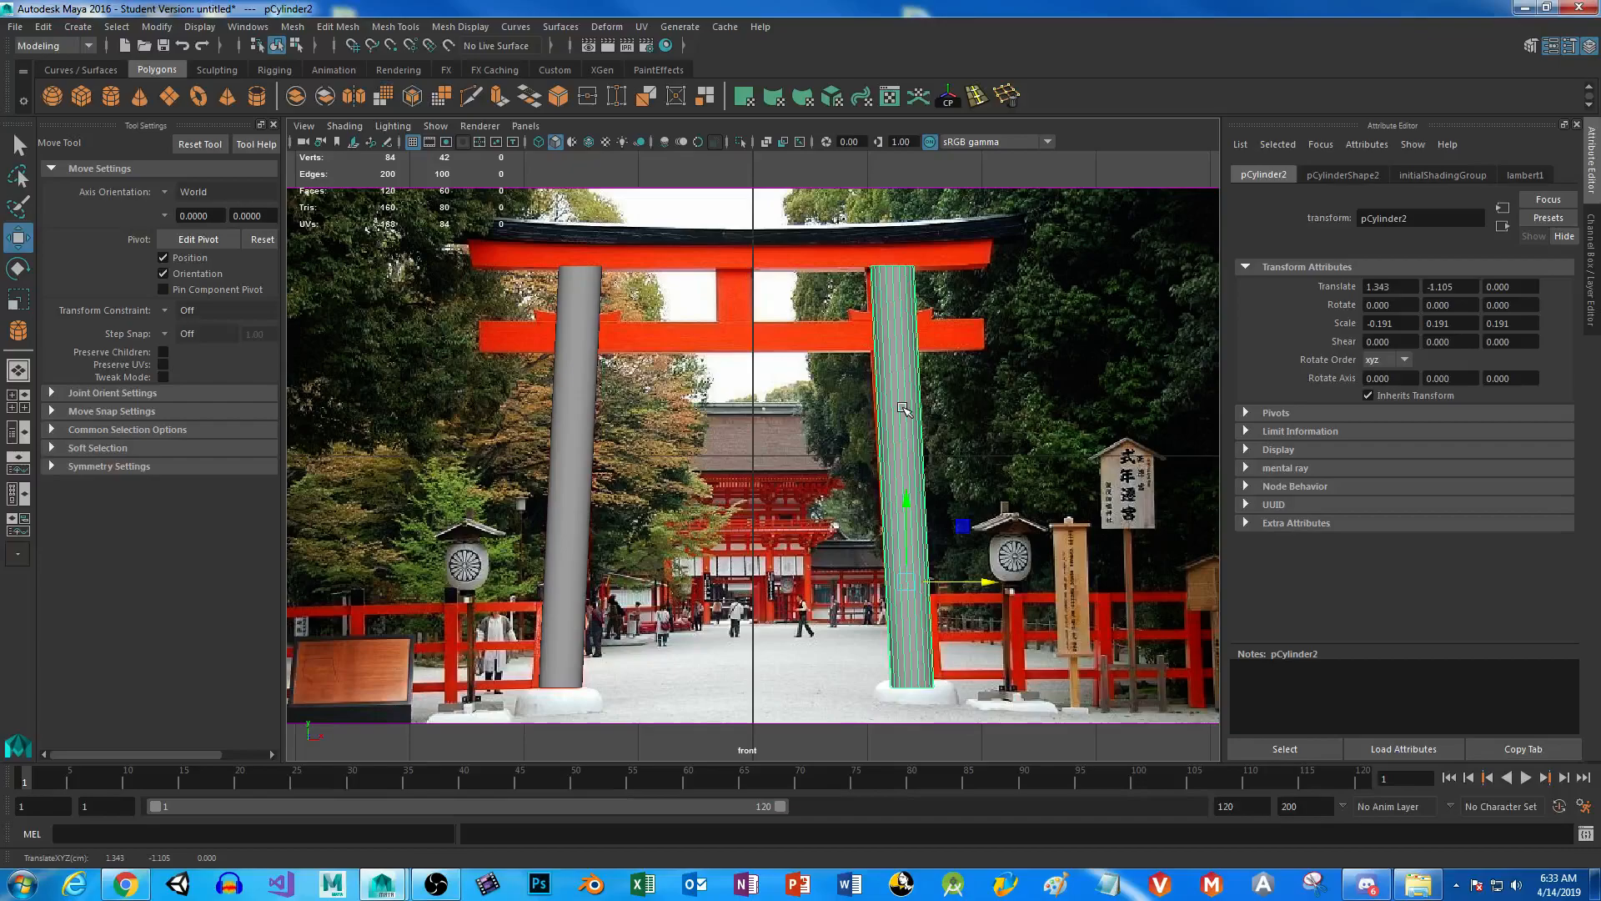
Place a polygon cube on the gate's lower crossbeam and scale and move it to match the beam's height and full width.
click(80, 97)
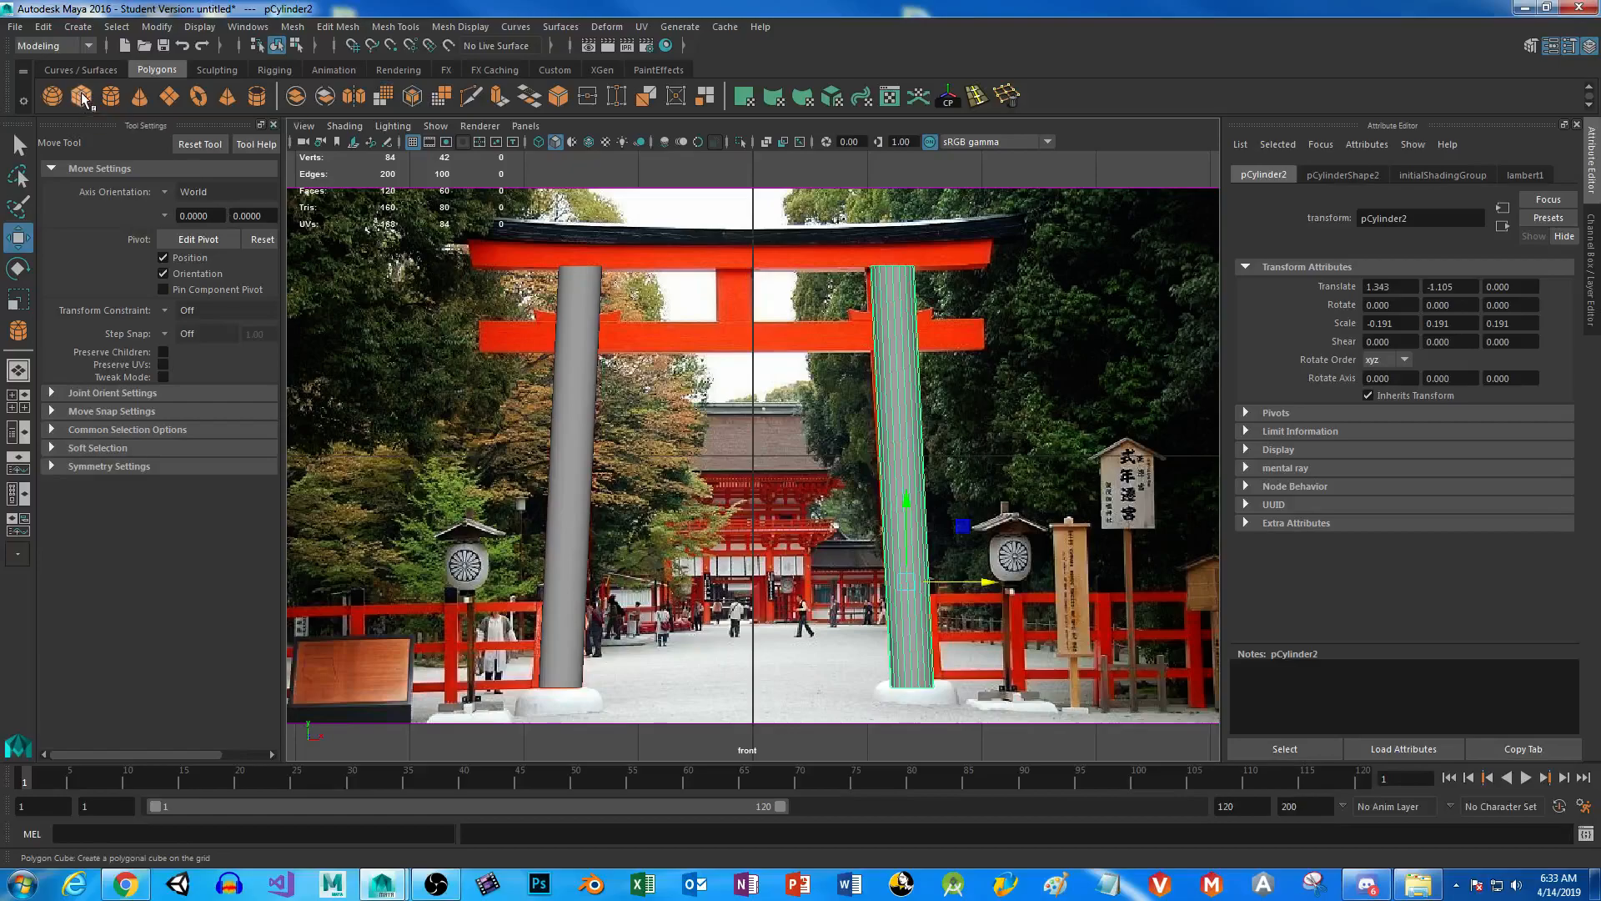
click(734, 338)
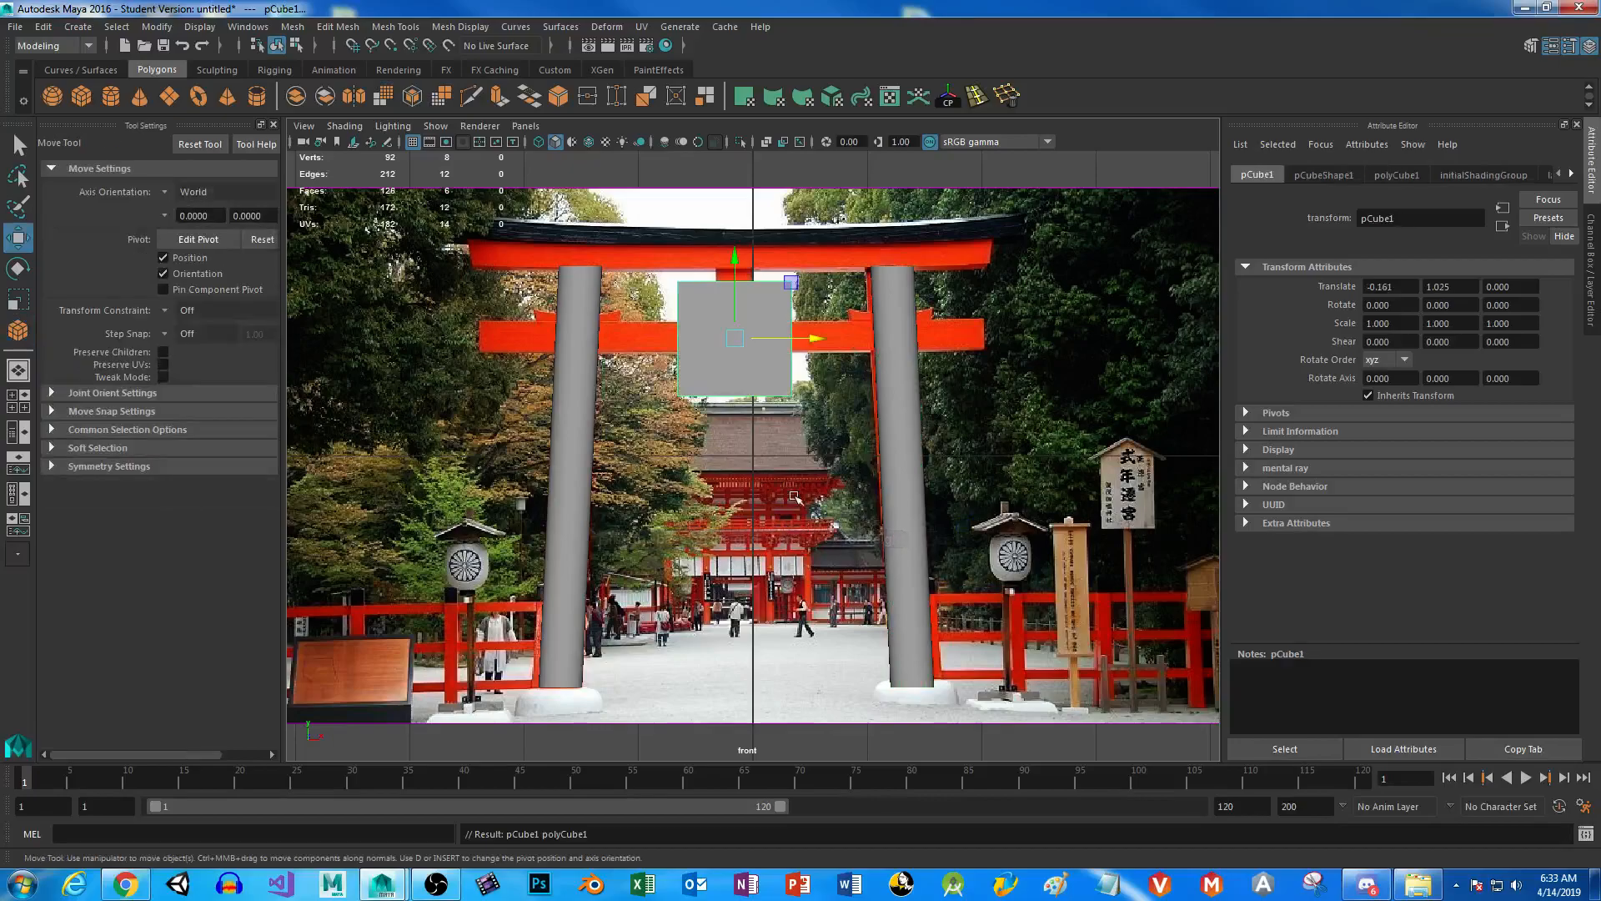
key(r)
drag(743, 274, 746, 318)
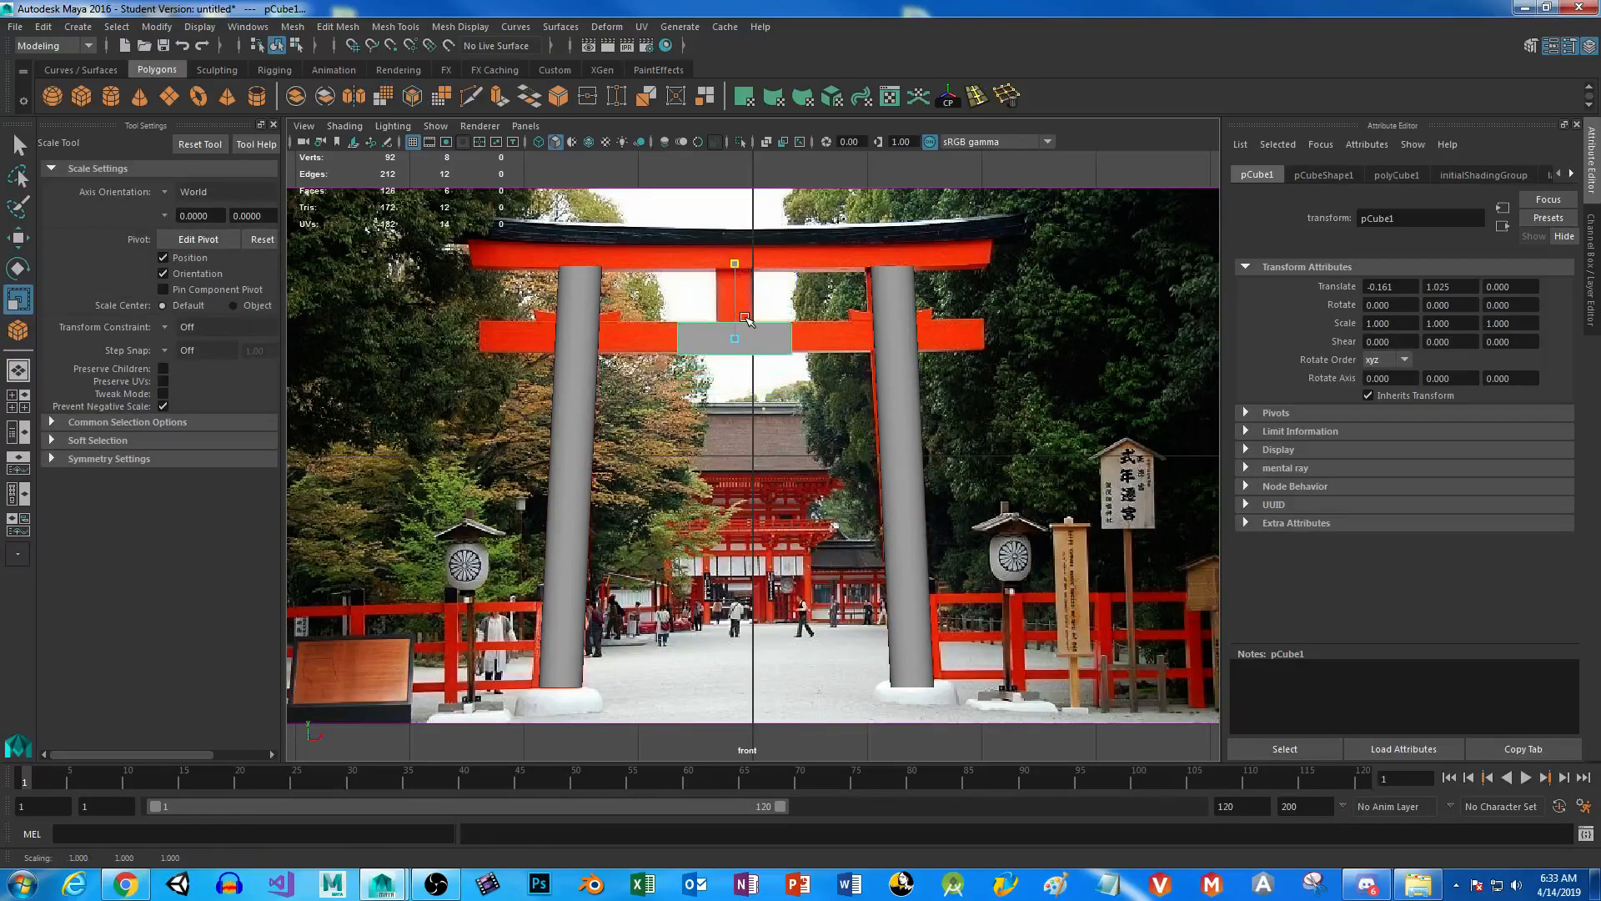
key(w)
drag(735, 258, 736, 258)
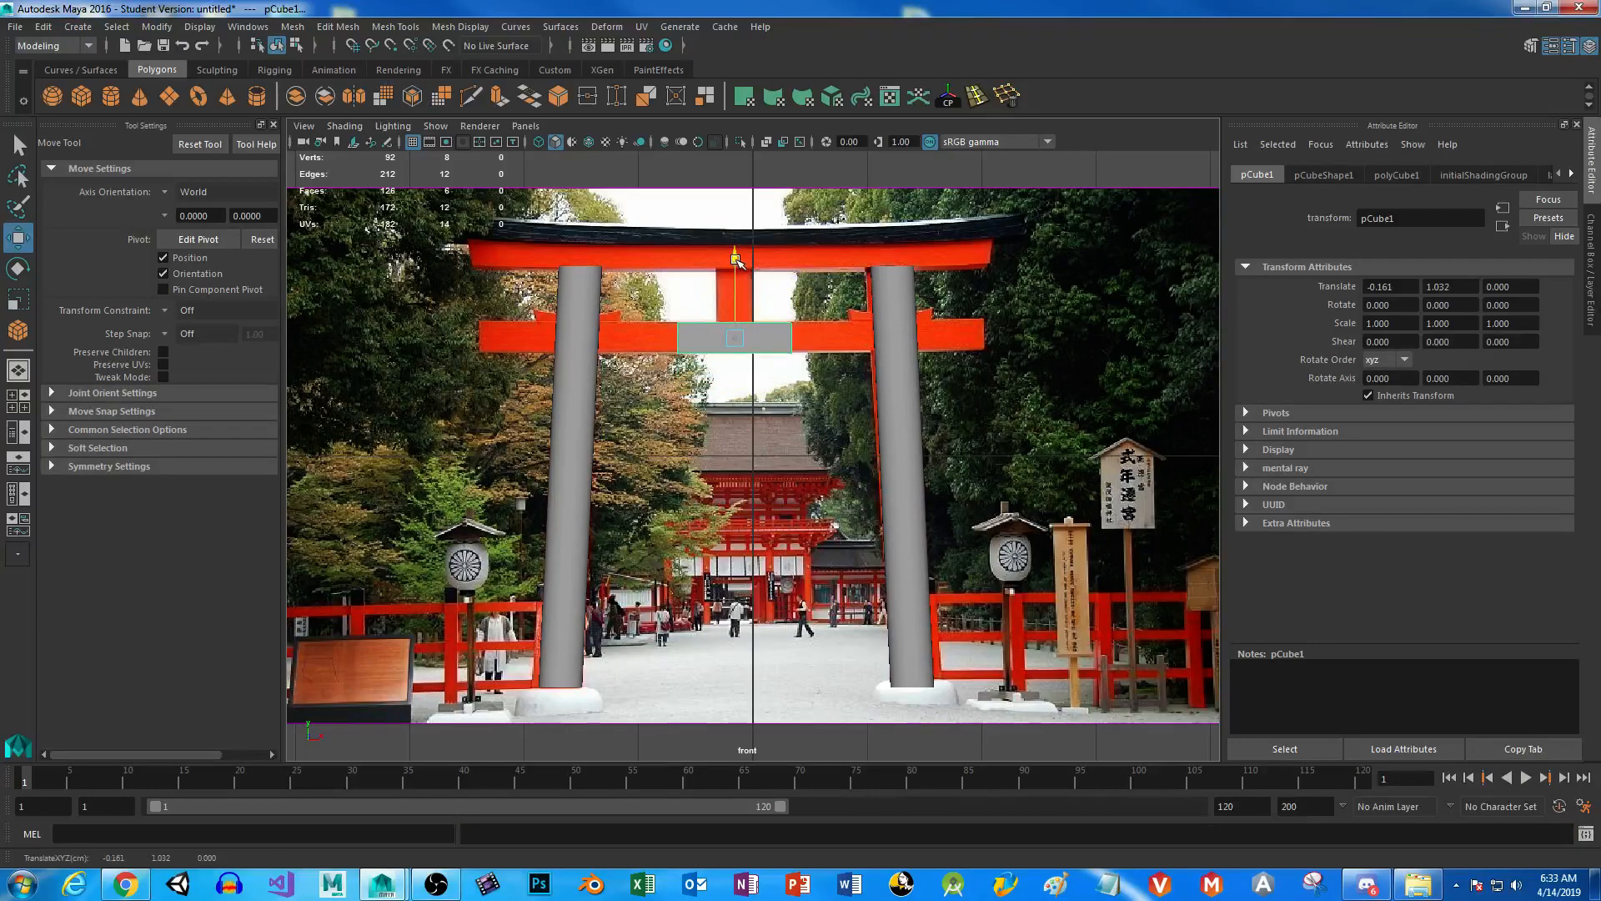
key(r)
drag(809, 338, 1065, 343)
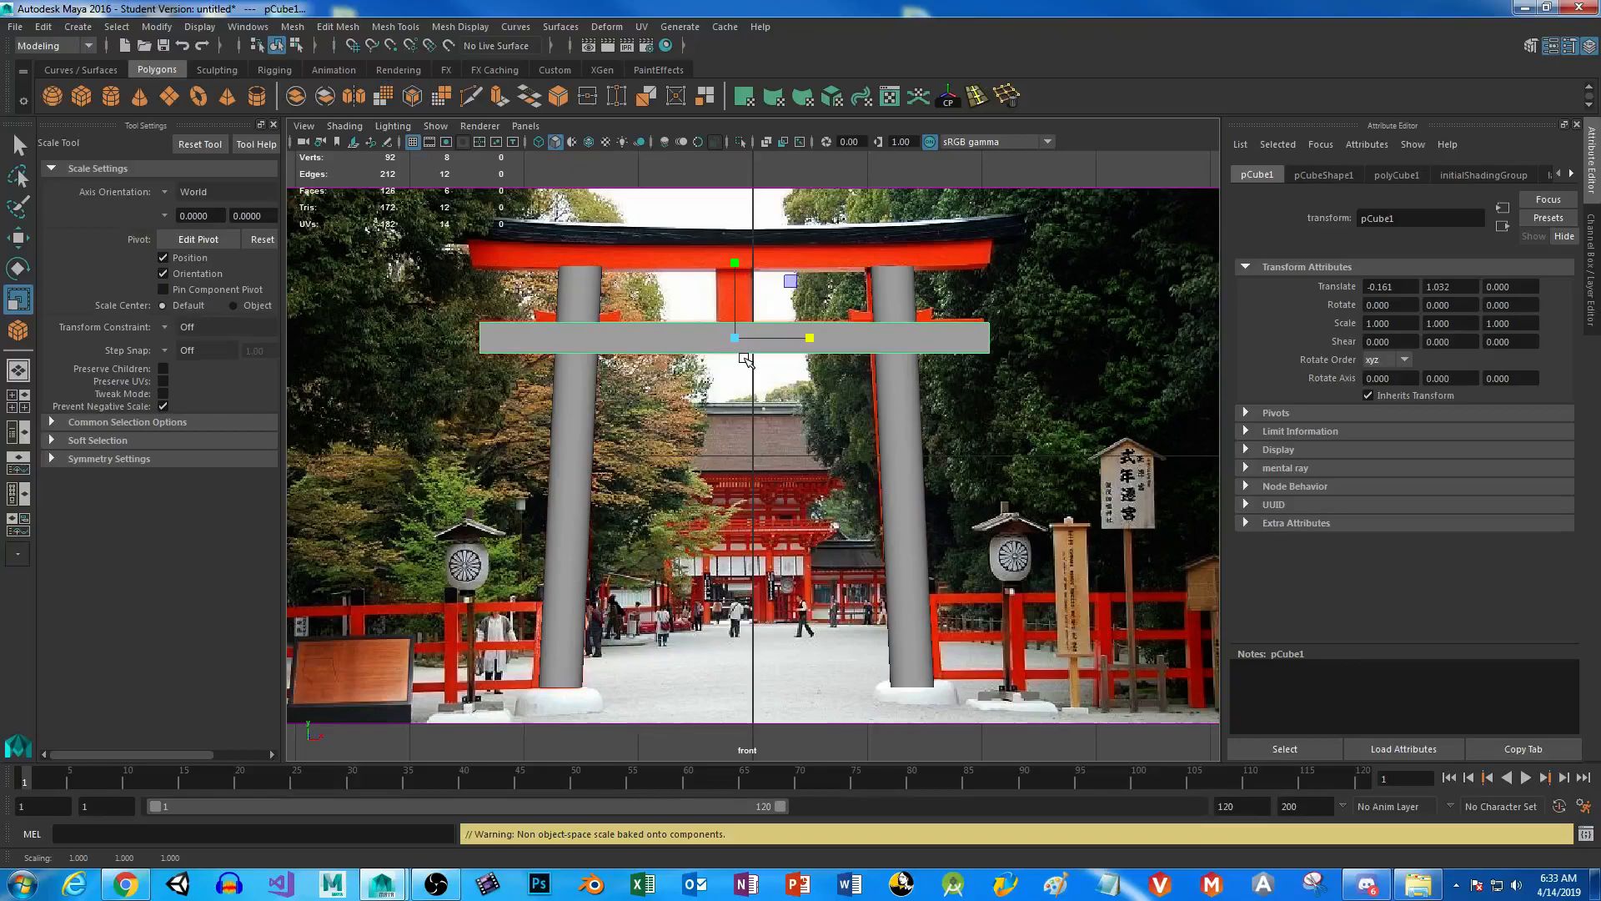
Duplicate the lower crossbeam and raise the copy to about Y 1.777 over the gate's upper red beam.
key(ctrl+d)
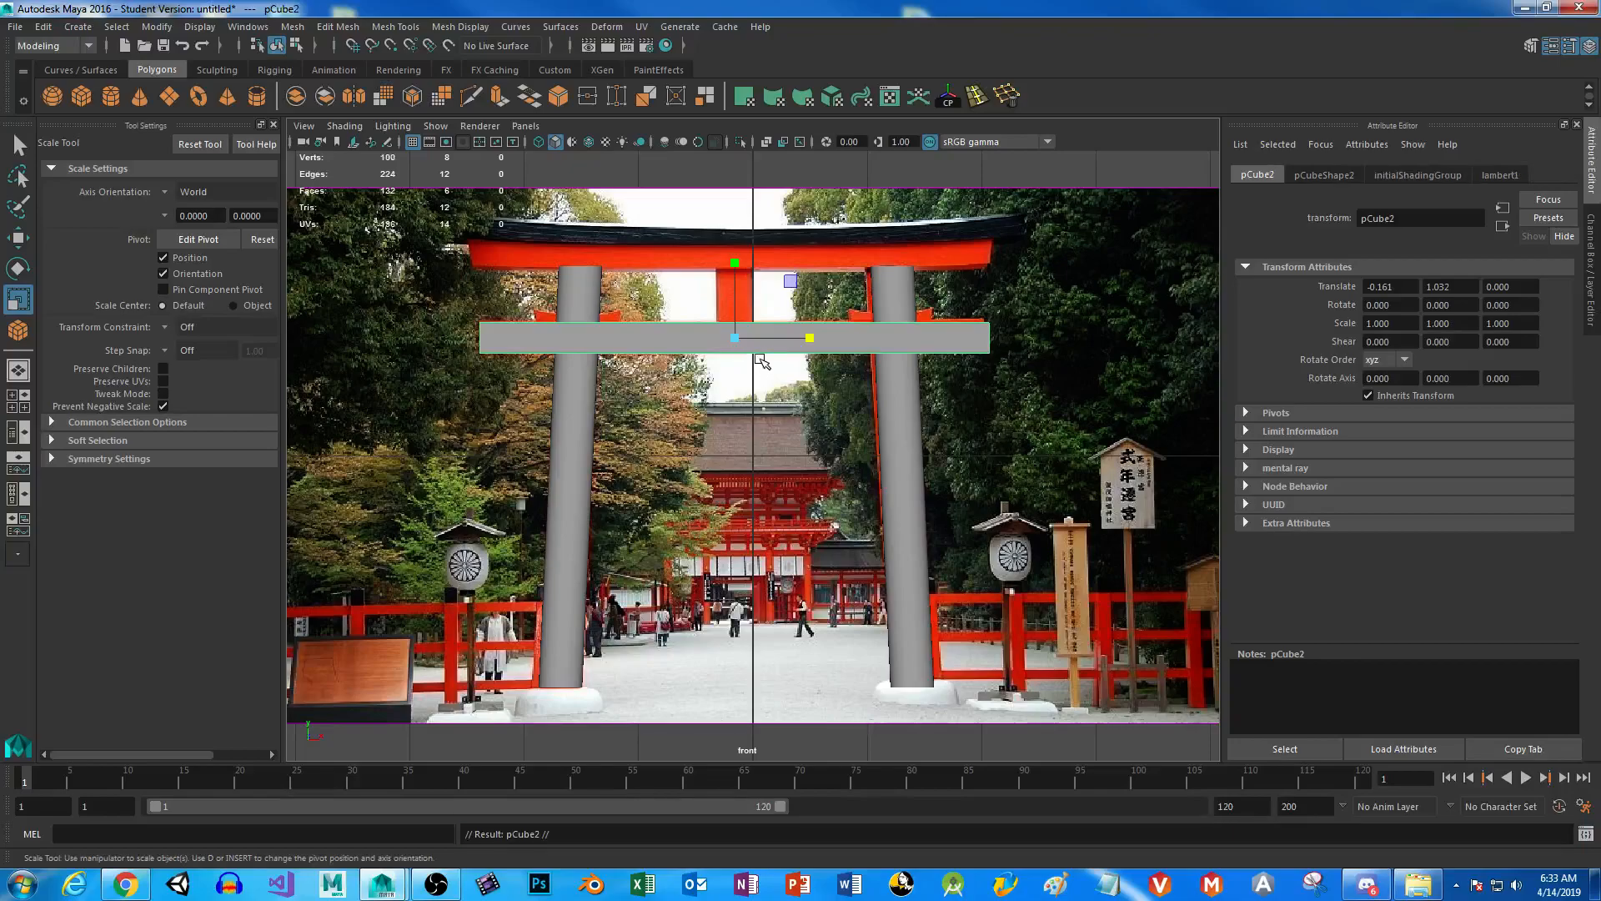
key(w)
drag(745, 258, 749, 175)
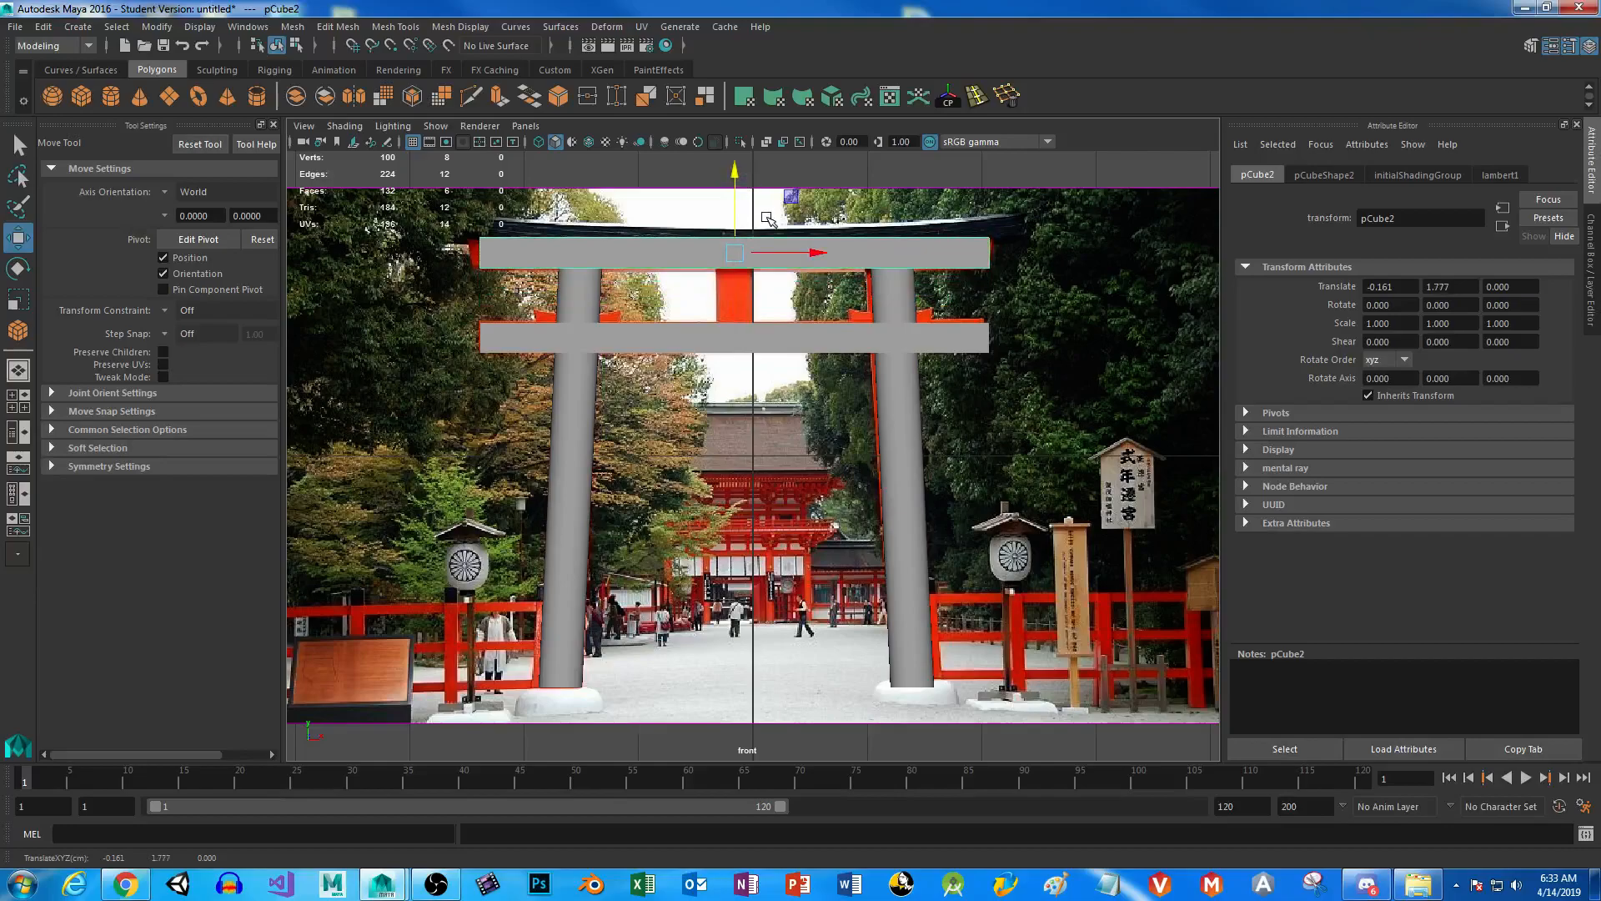
Widen the upper beam's top edge by scaling its top corner vertices outward horizontally, so the ends slant like the reference.
right_drag(515, 255, 455, 254)
click(468, 228)
click(516, 261)
drag(456, 218, 505, 243)
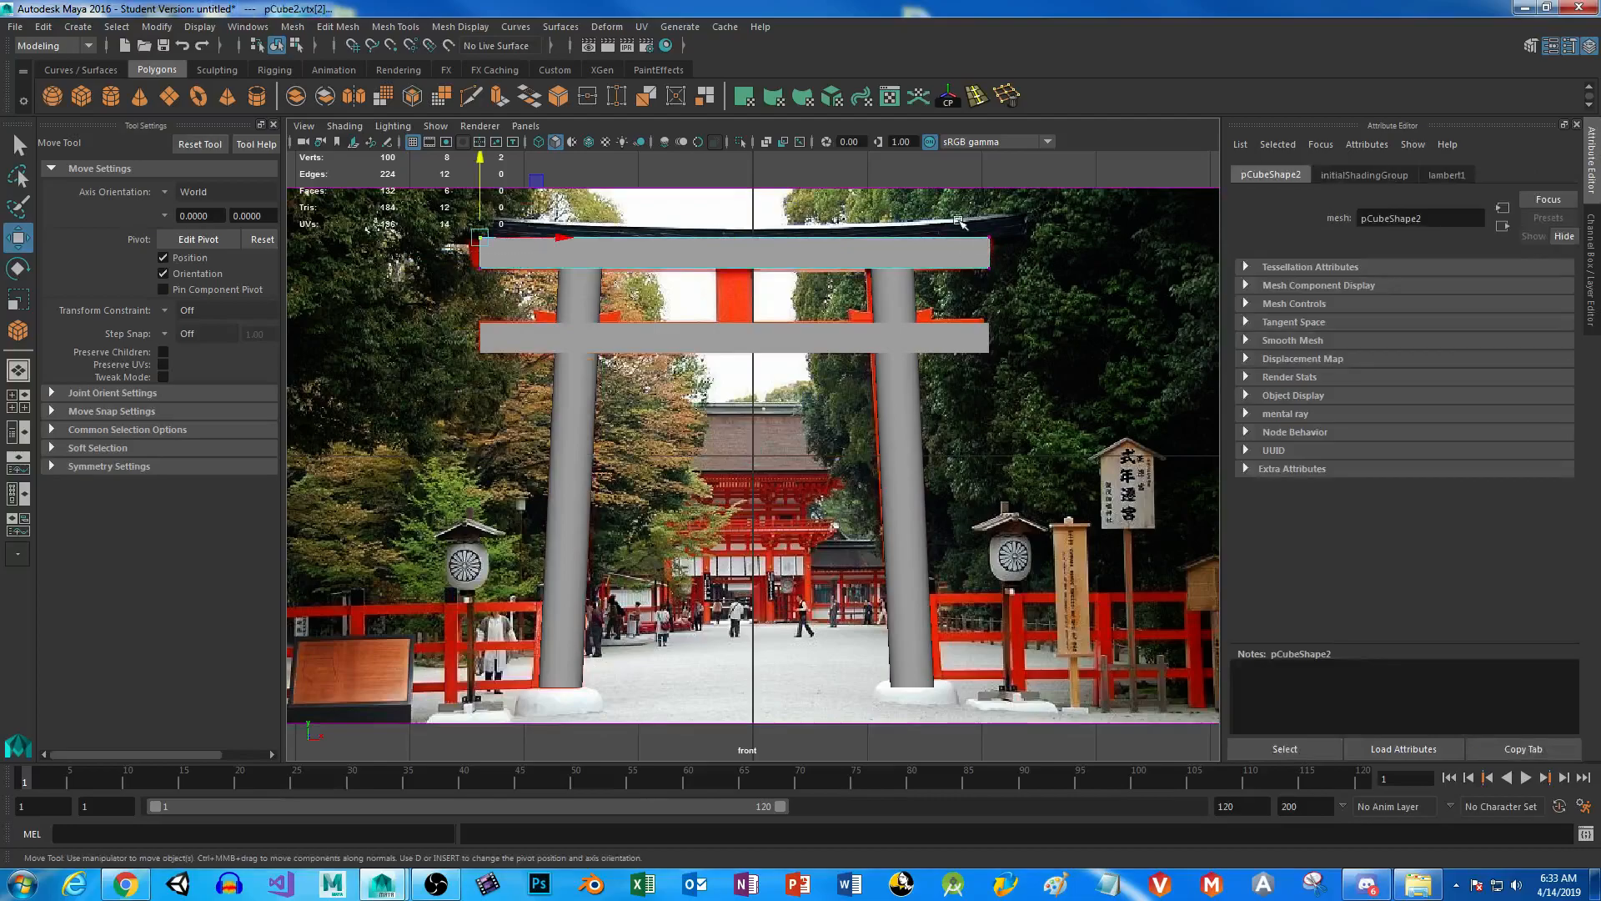
shift+drag(958, 215, 1041, 258)
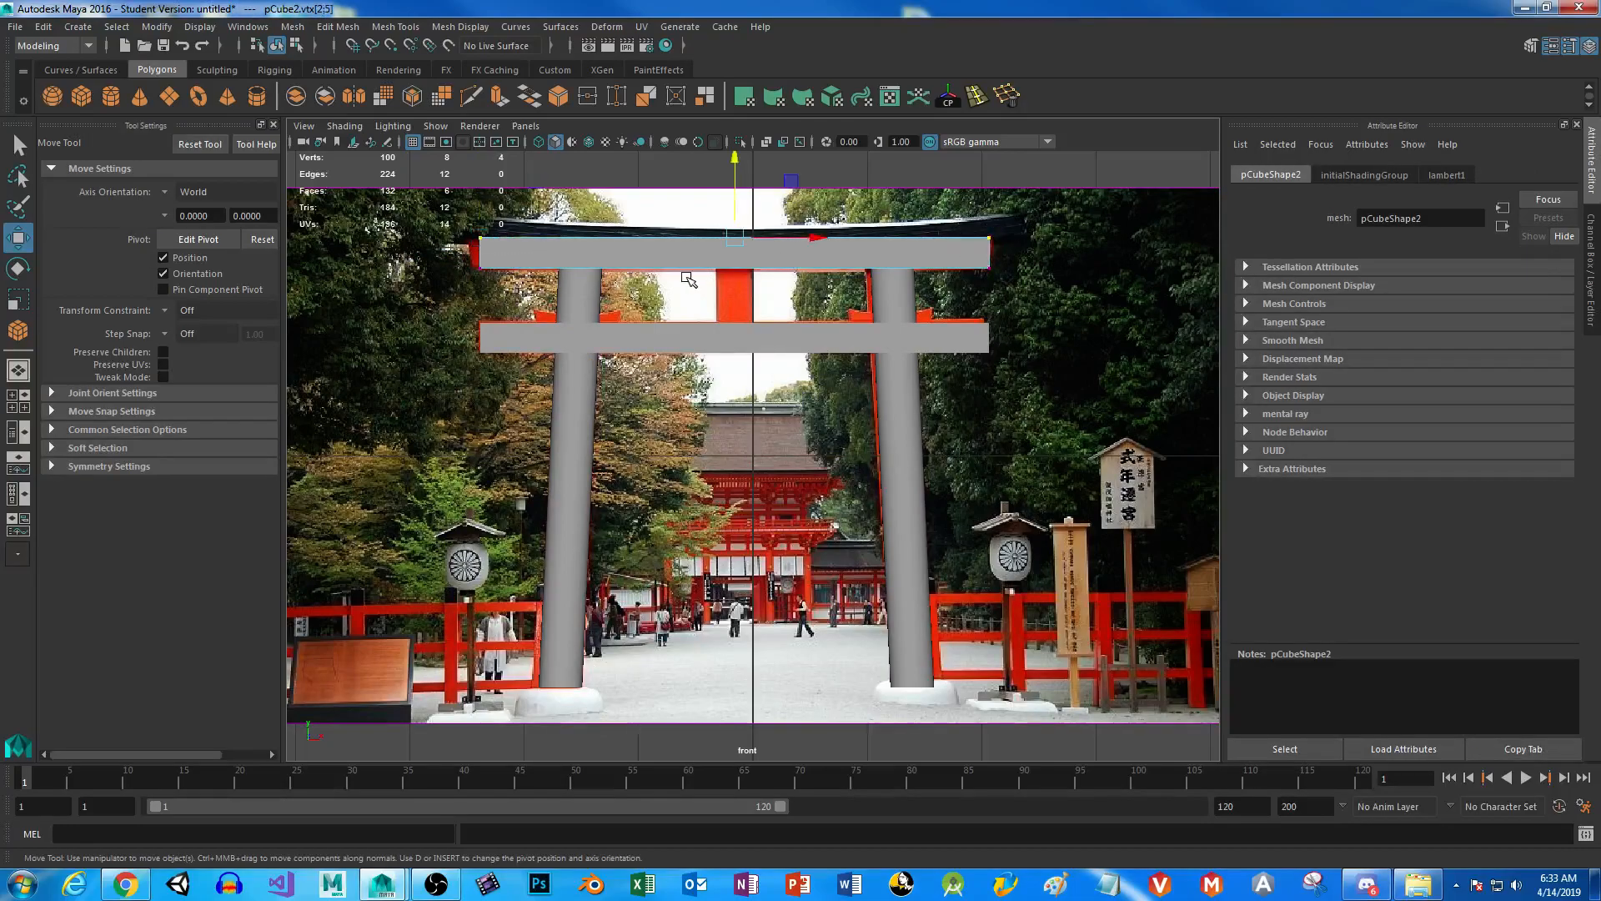
key(r)
drag(811, 239, 814, 237)
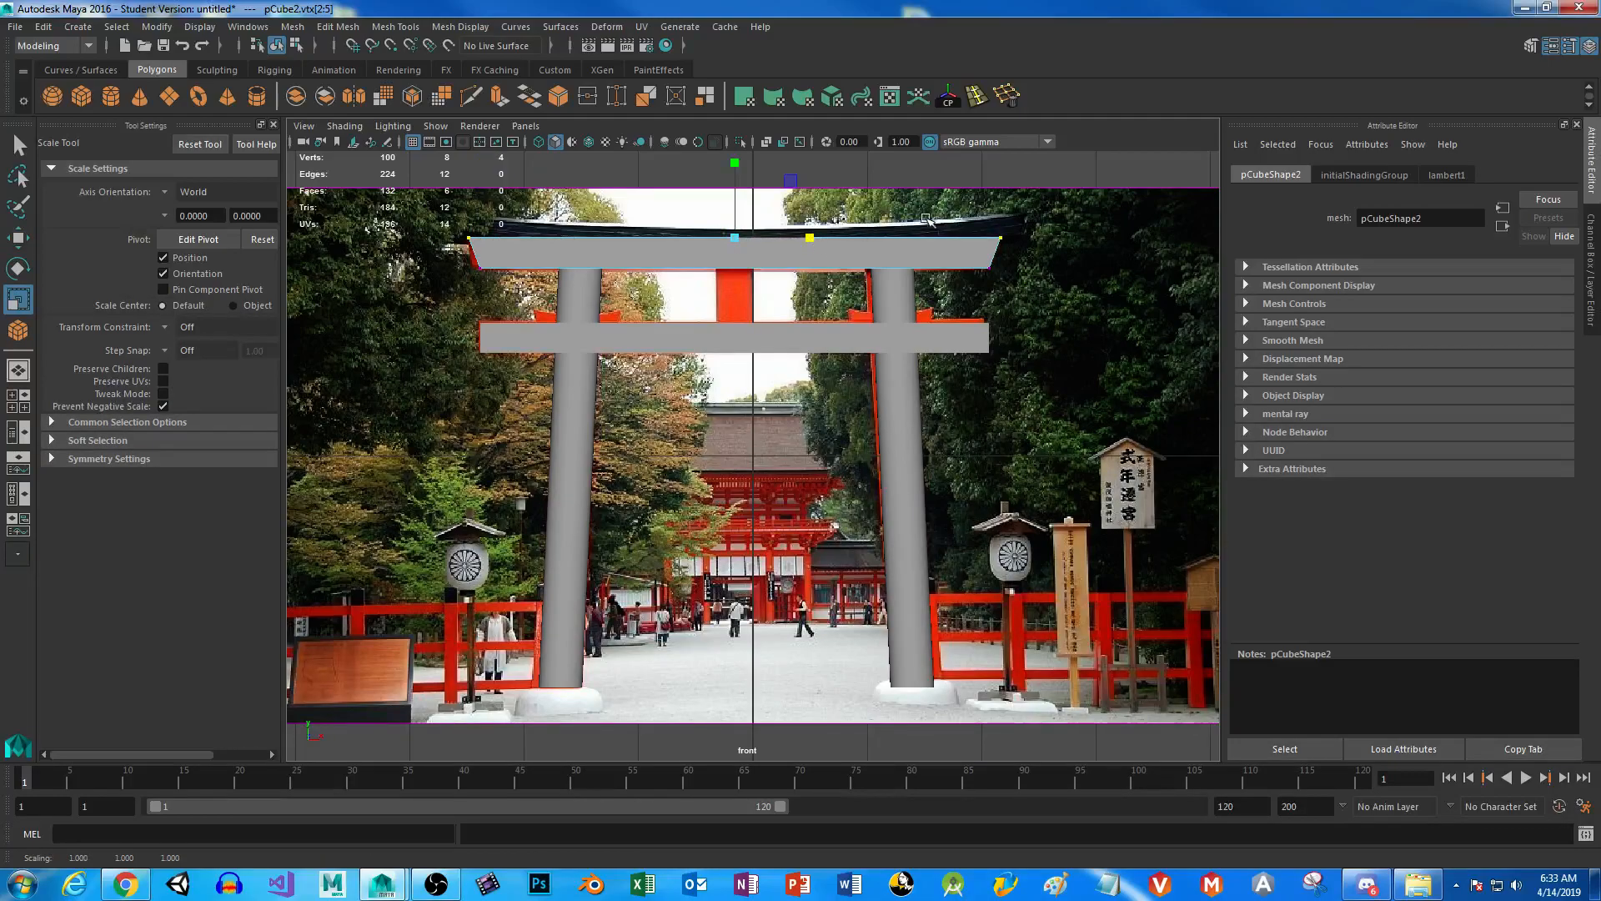
Duplicate the lower crossbeam to about Y 1.405, narrow it to the centre strut's width and stretch it vertically between the beams.
click(774, 345)
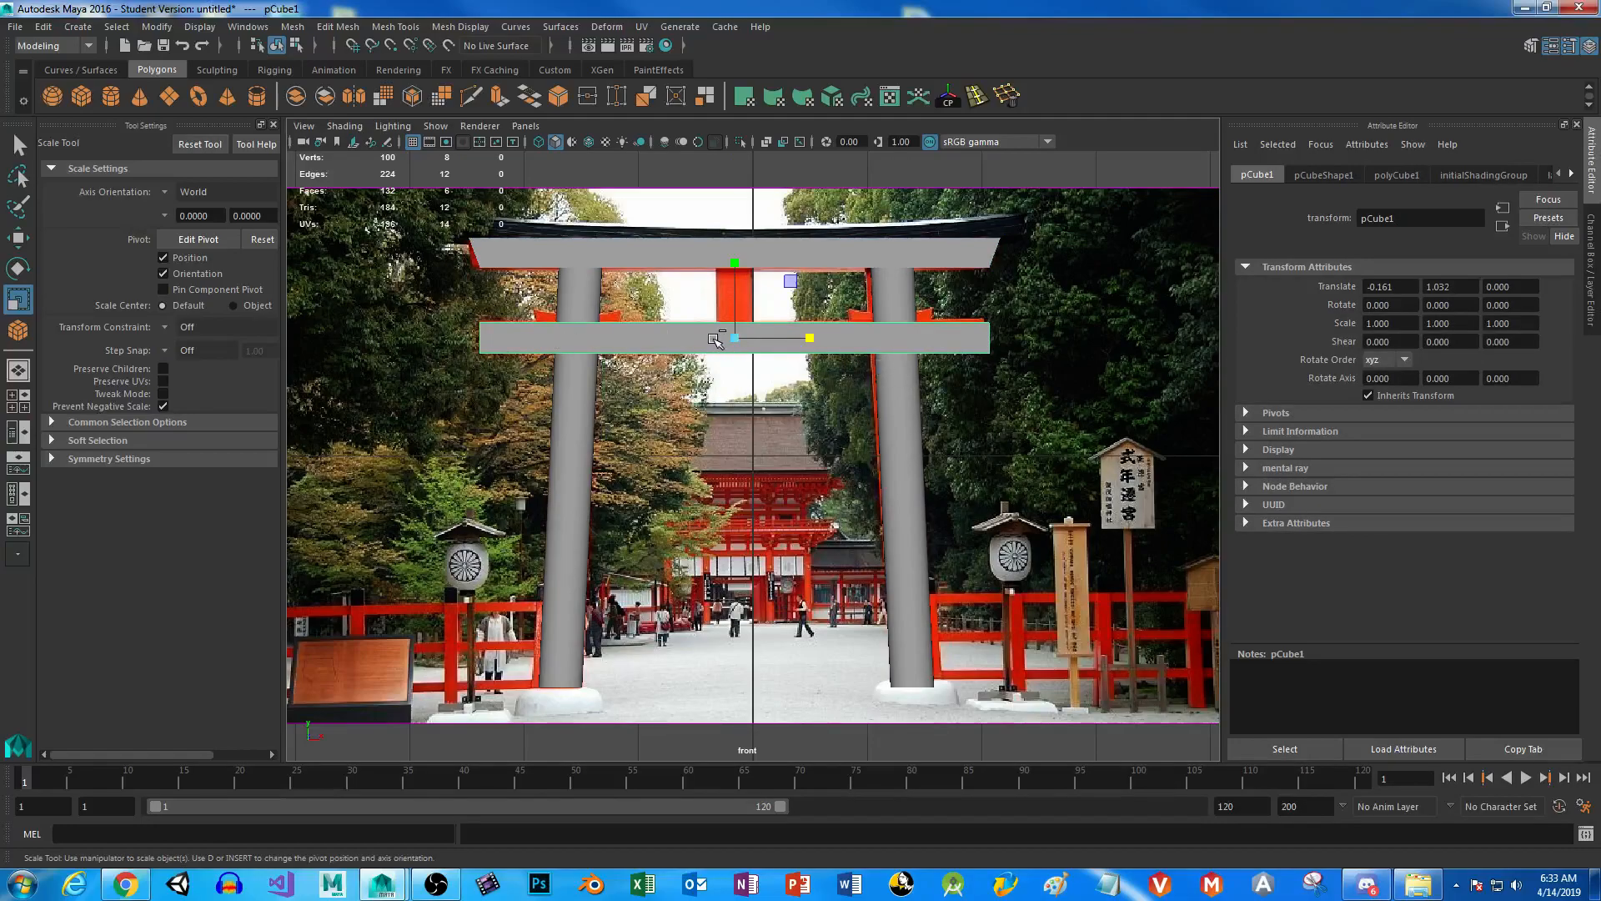
key(ctrl+d)
key(w)
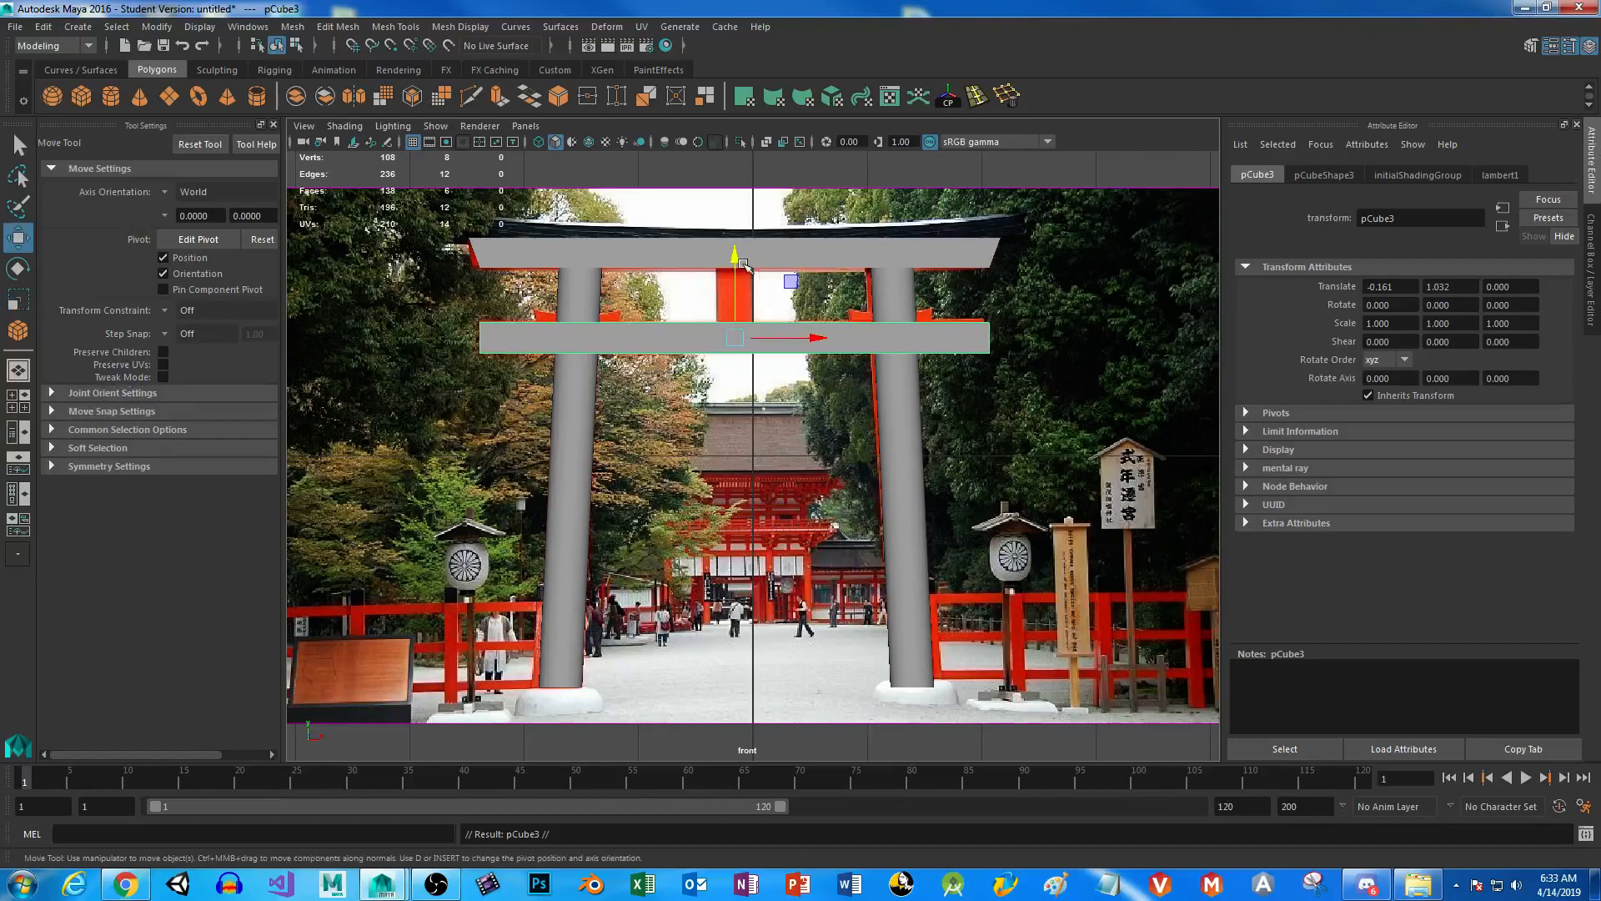
drag(737, 263, 738, 221)
key(r)
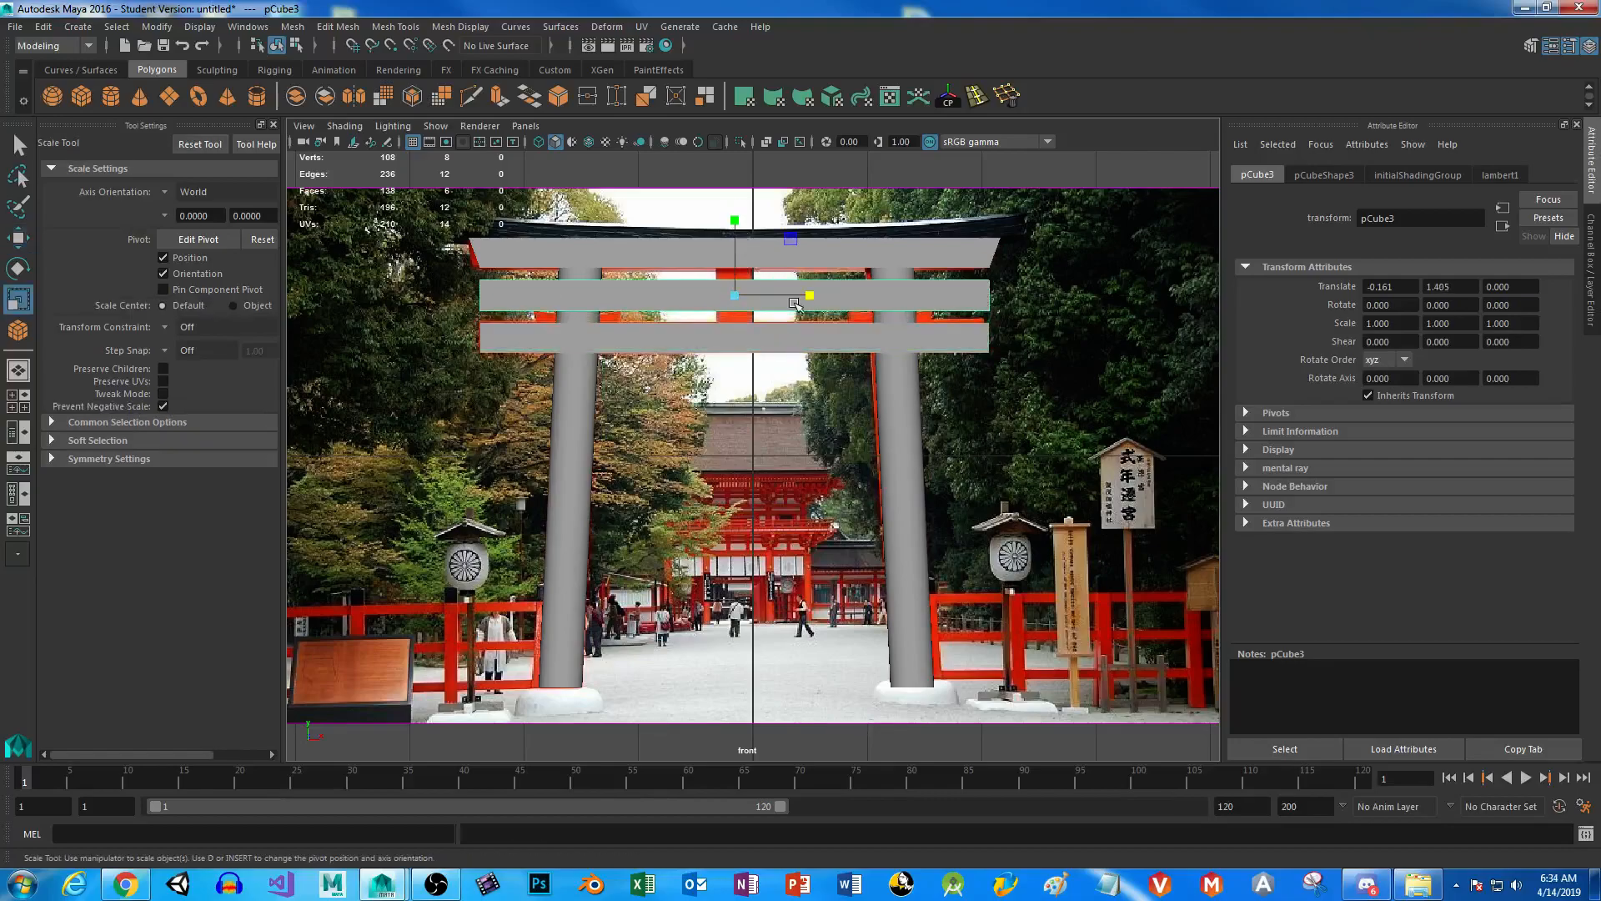
drag(814, 295, 740, 303)
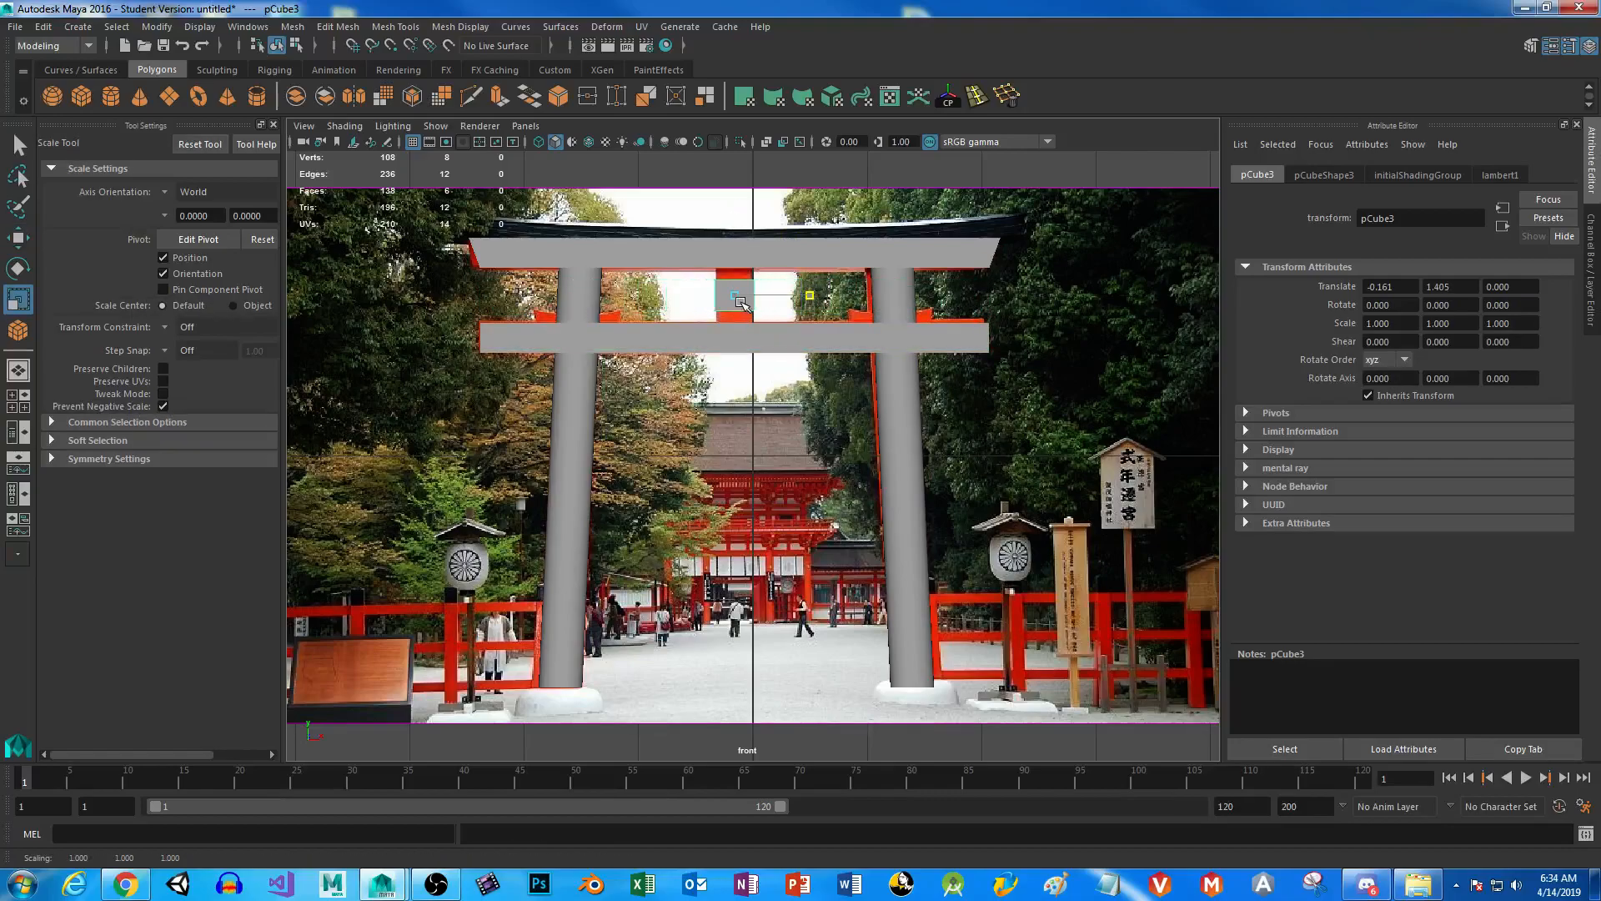
drag(734, 221, 733, 180)
In the perspective view, select both crossbeams and scale them deeper along Z so they extend past the pillars.
key(space)
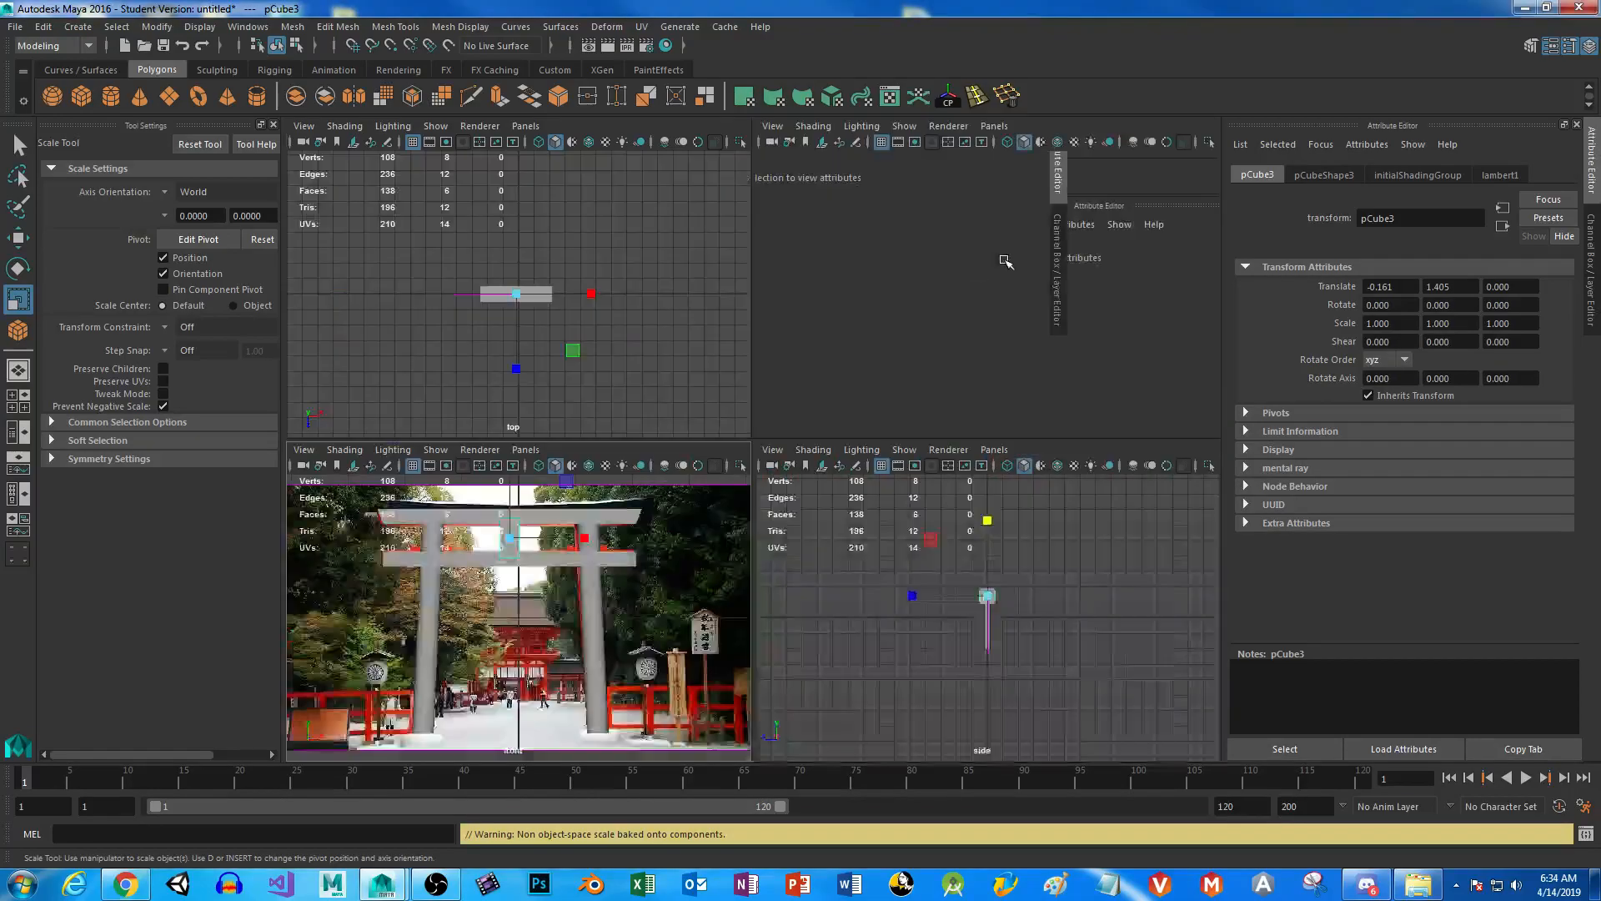
key(space)
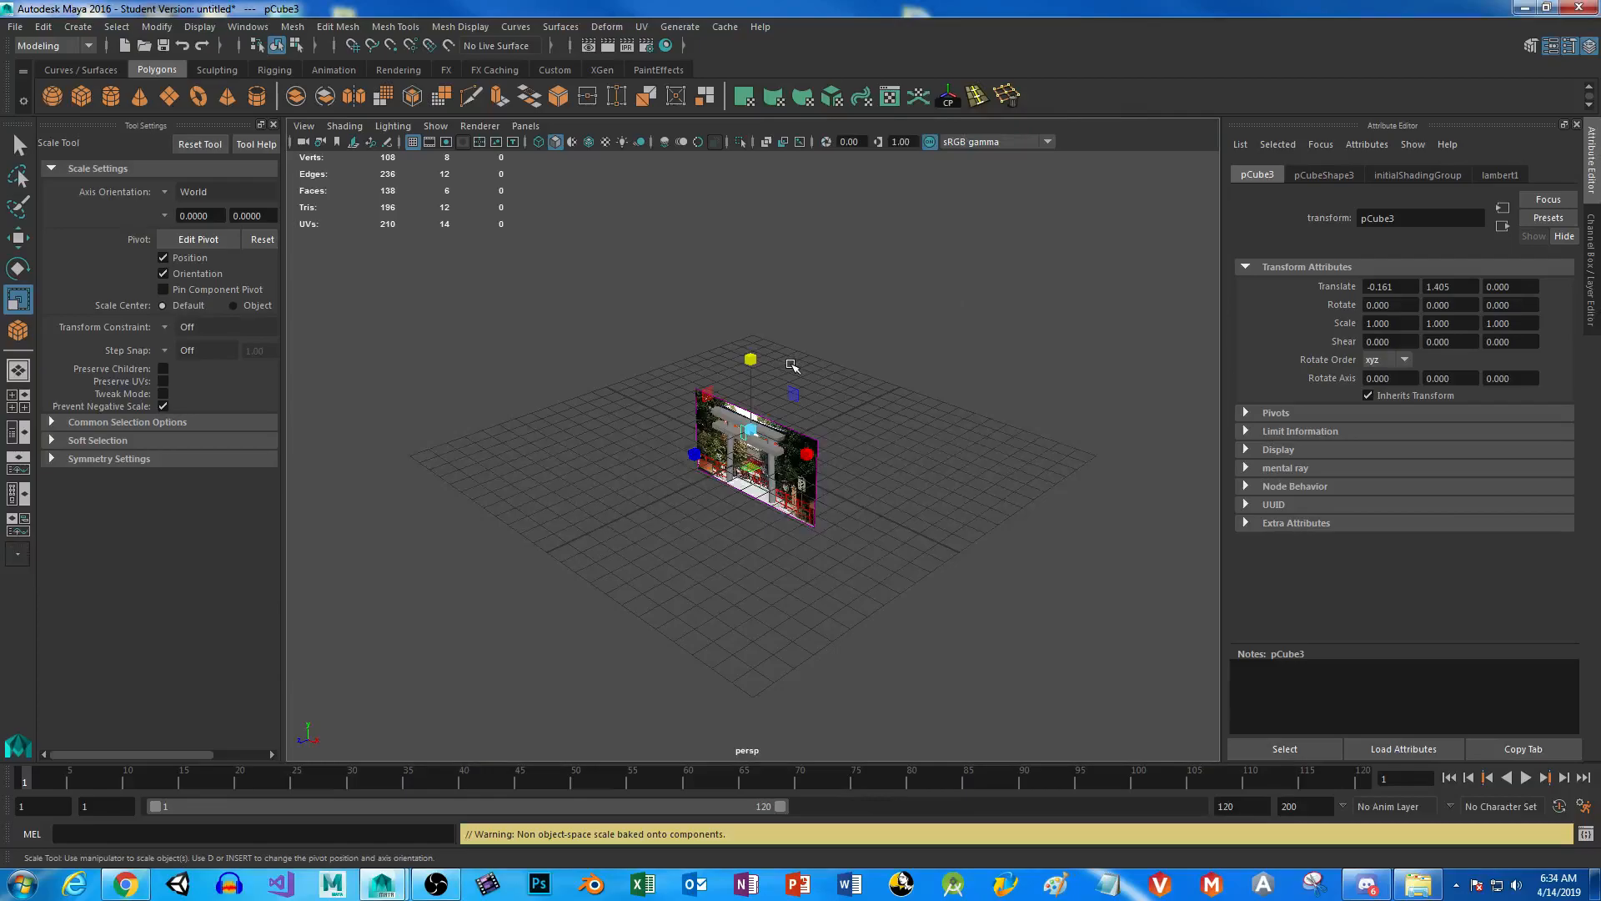
key(f)
alt+drag(707, 624, 742, 450)
click(593, 305)
shift+click(659, 540)
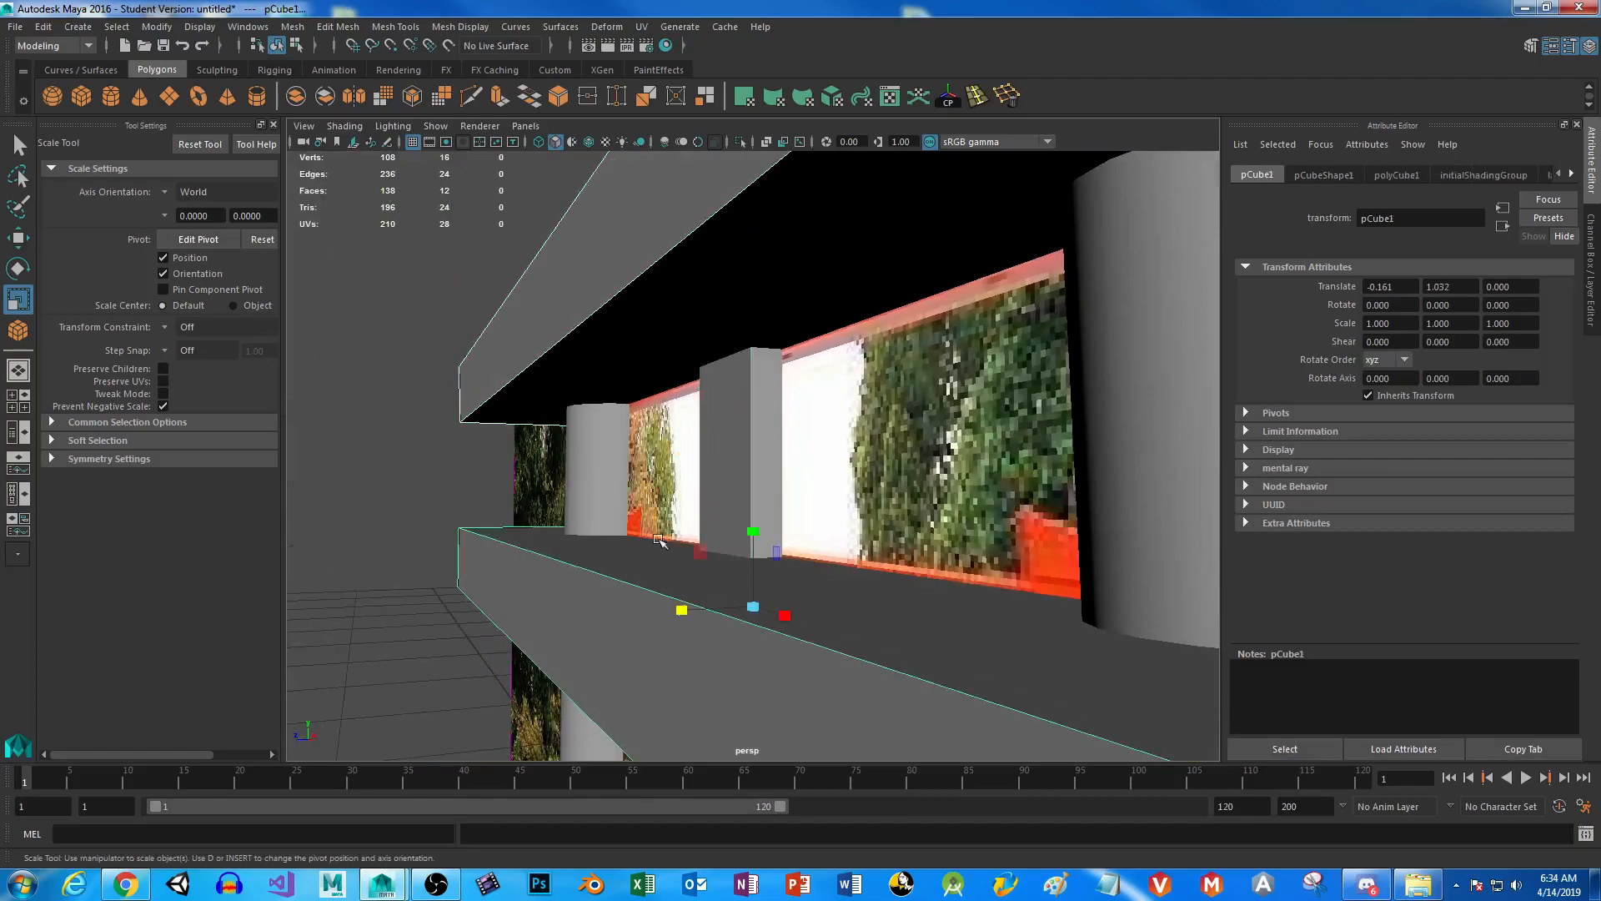
drag(684, 616, 722, 597)
alt+drag(864, 604, 1037, 578)
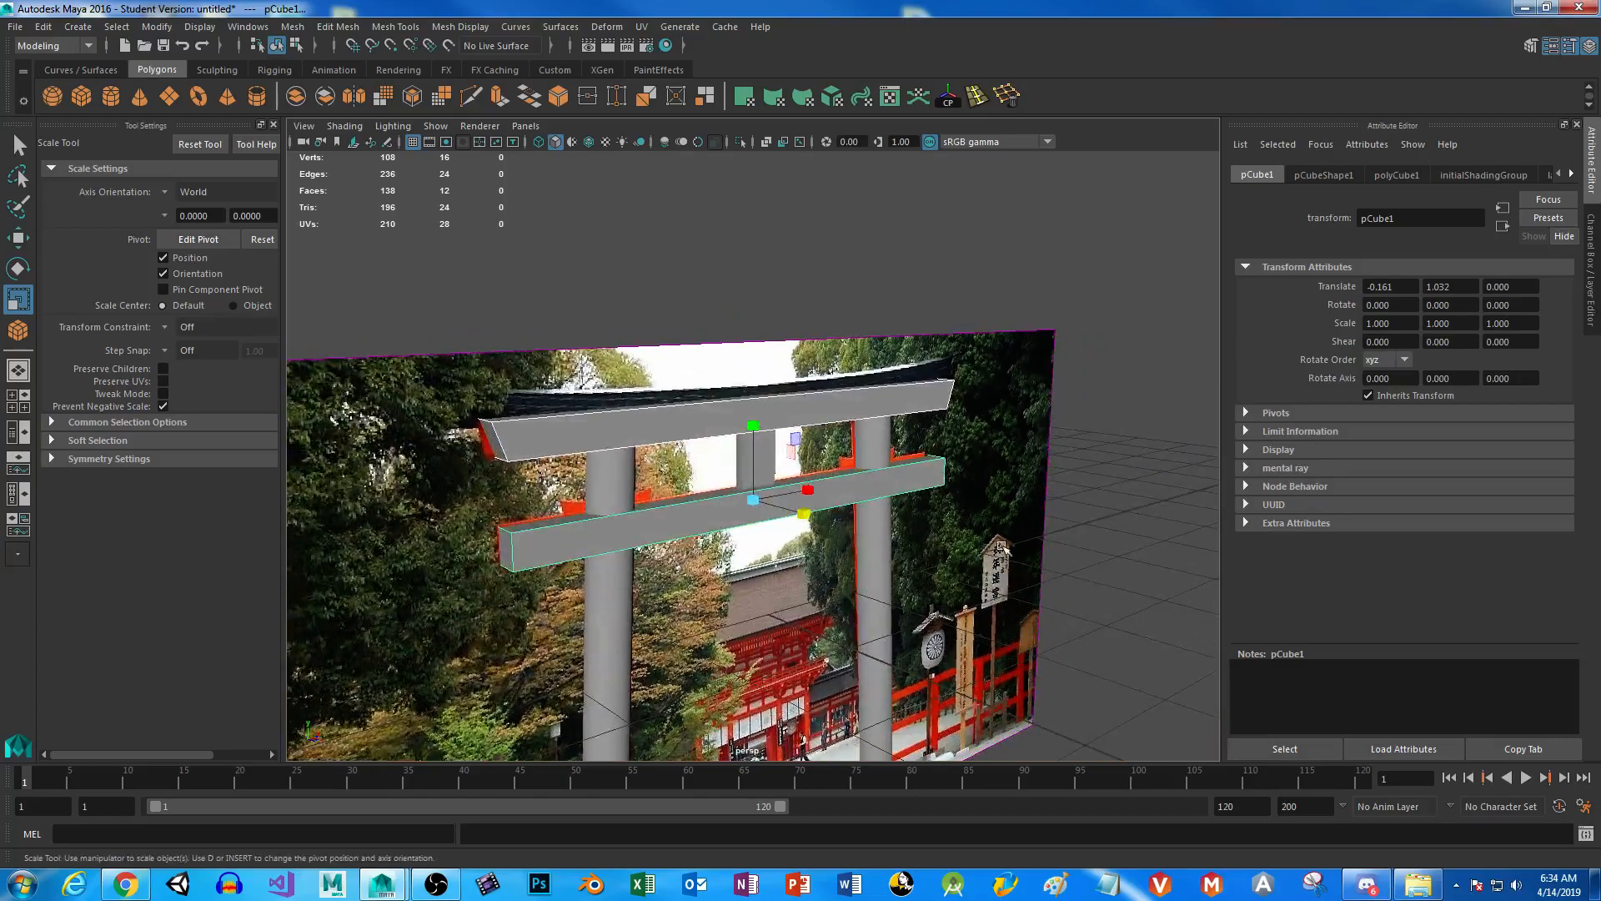
Move the reference image plane behind the gate model to about Z -4.137.
click(987, 602)
alt+drag(663, 521, 738, 586)
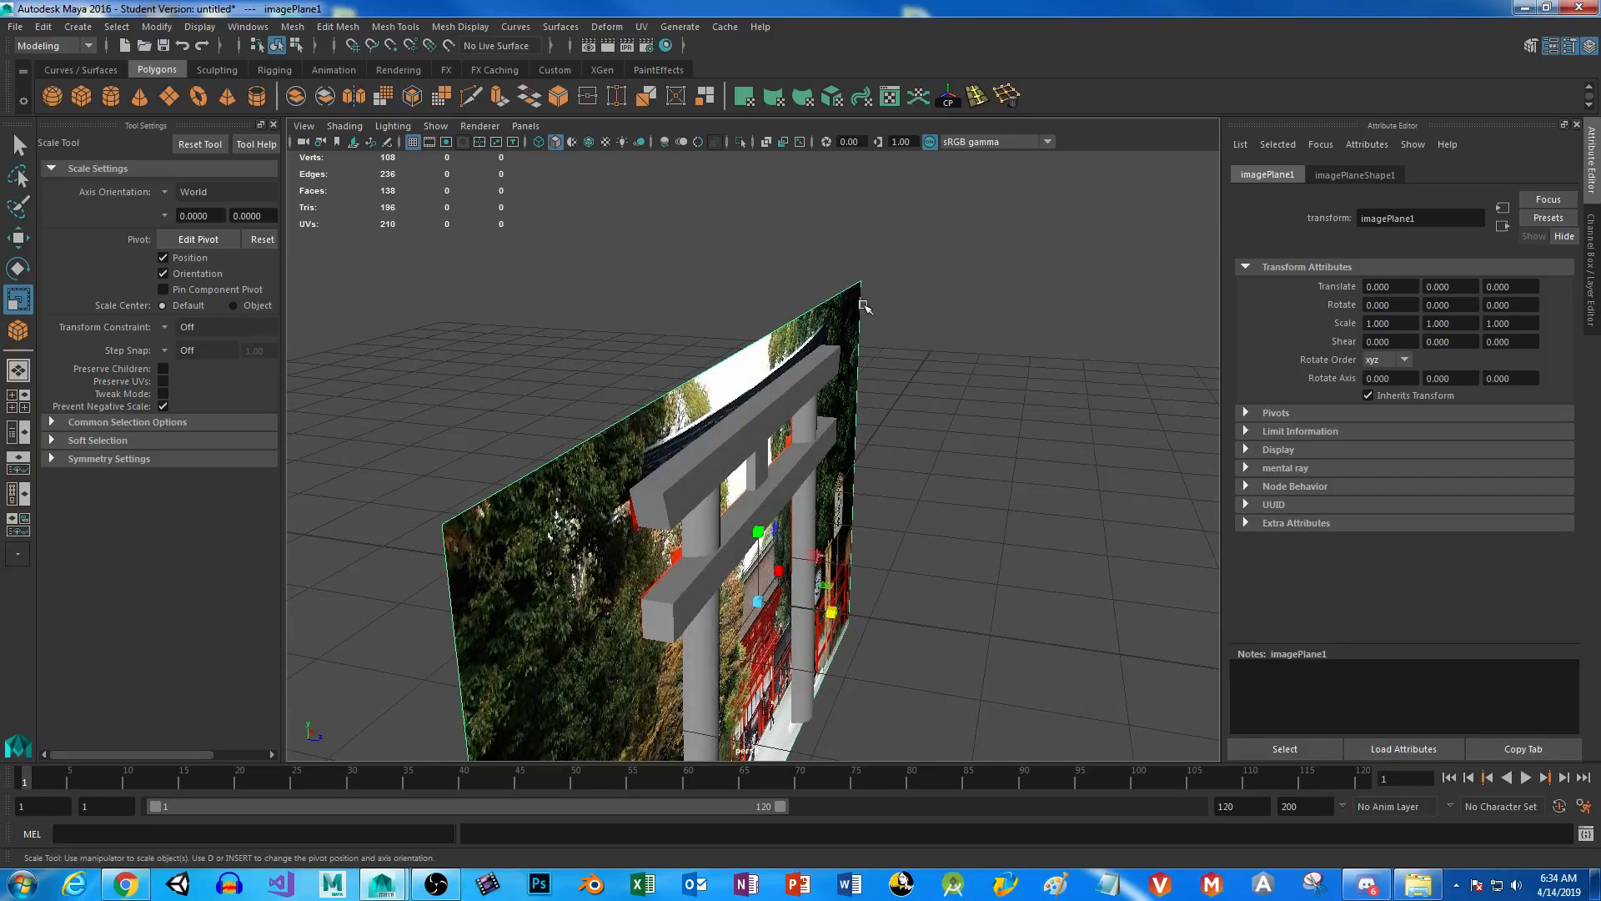
key(w)
drag(834, 616, 434, 557)
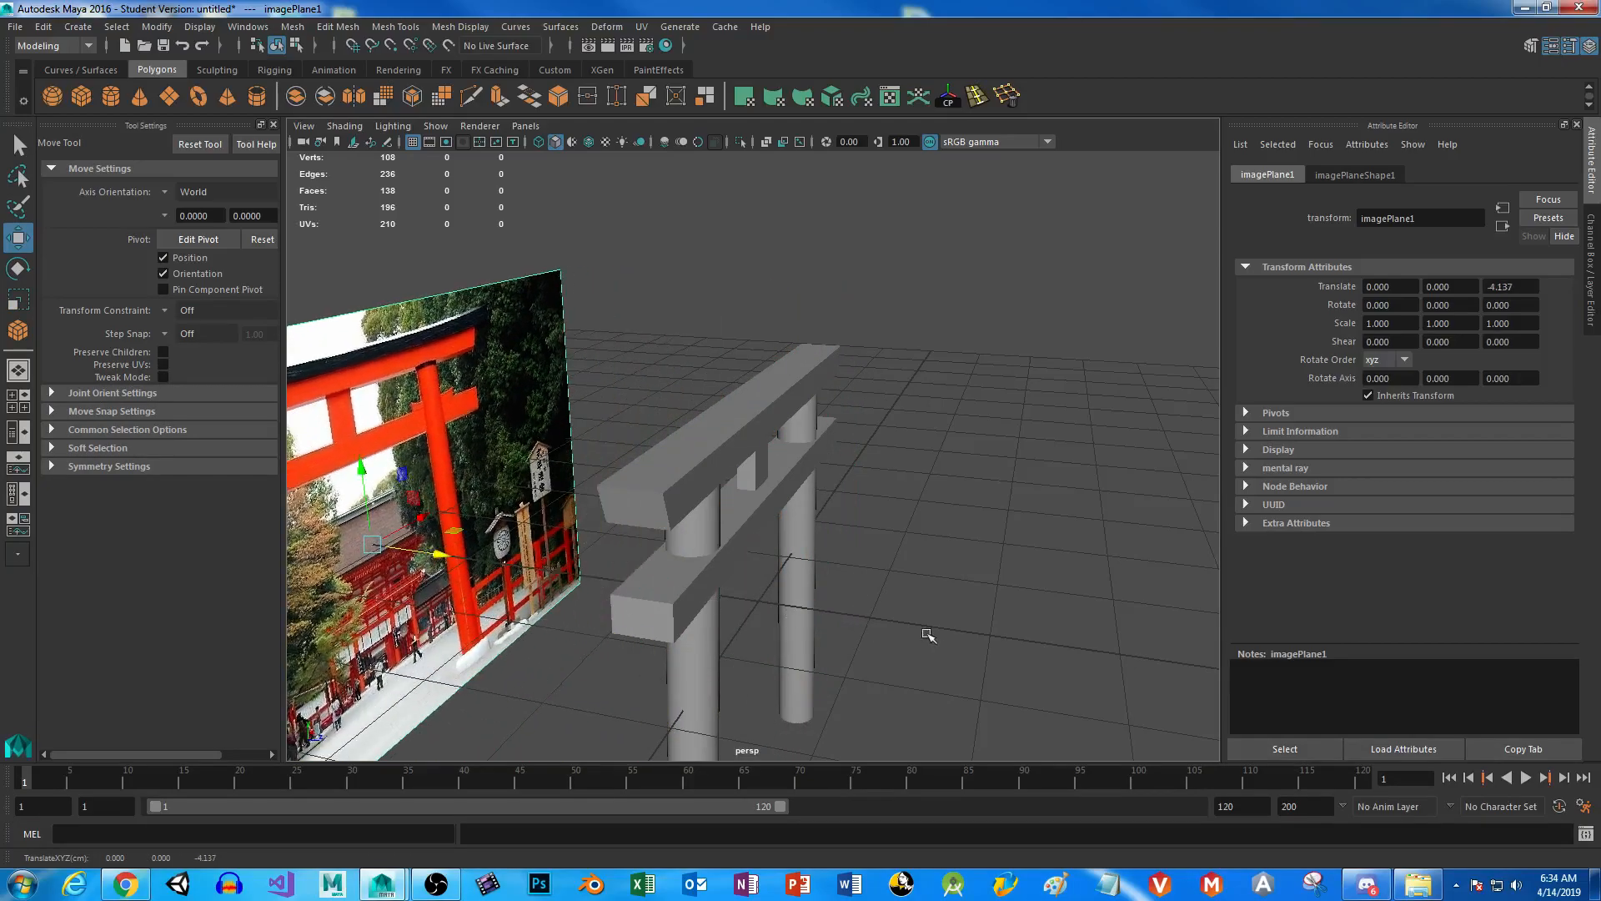
alt+right_drag(927, 635, 784, 605)
Try the image plane in front of the gate at about Z 2.41 and check it in the front view.
drag(528, 538, 1041, 613)
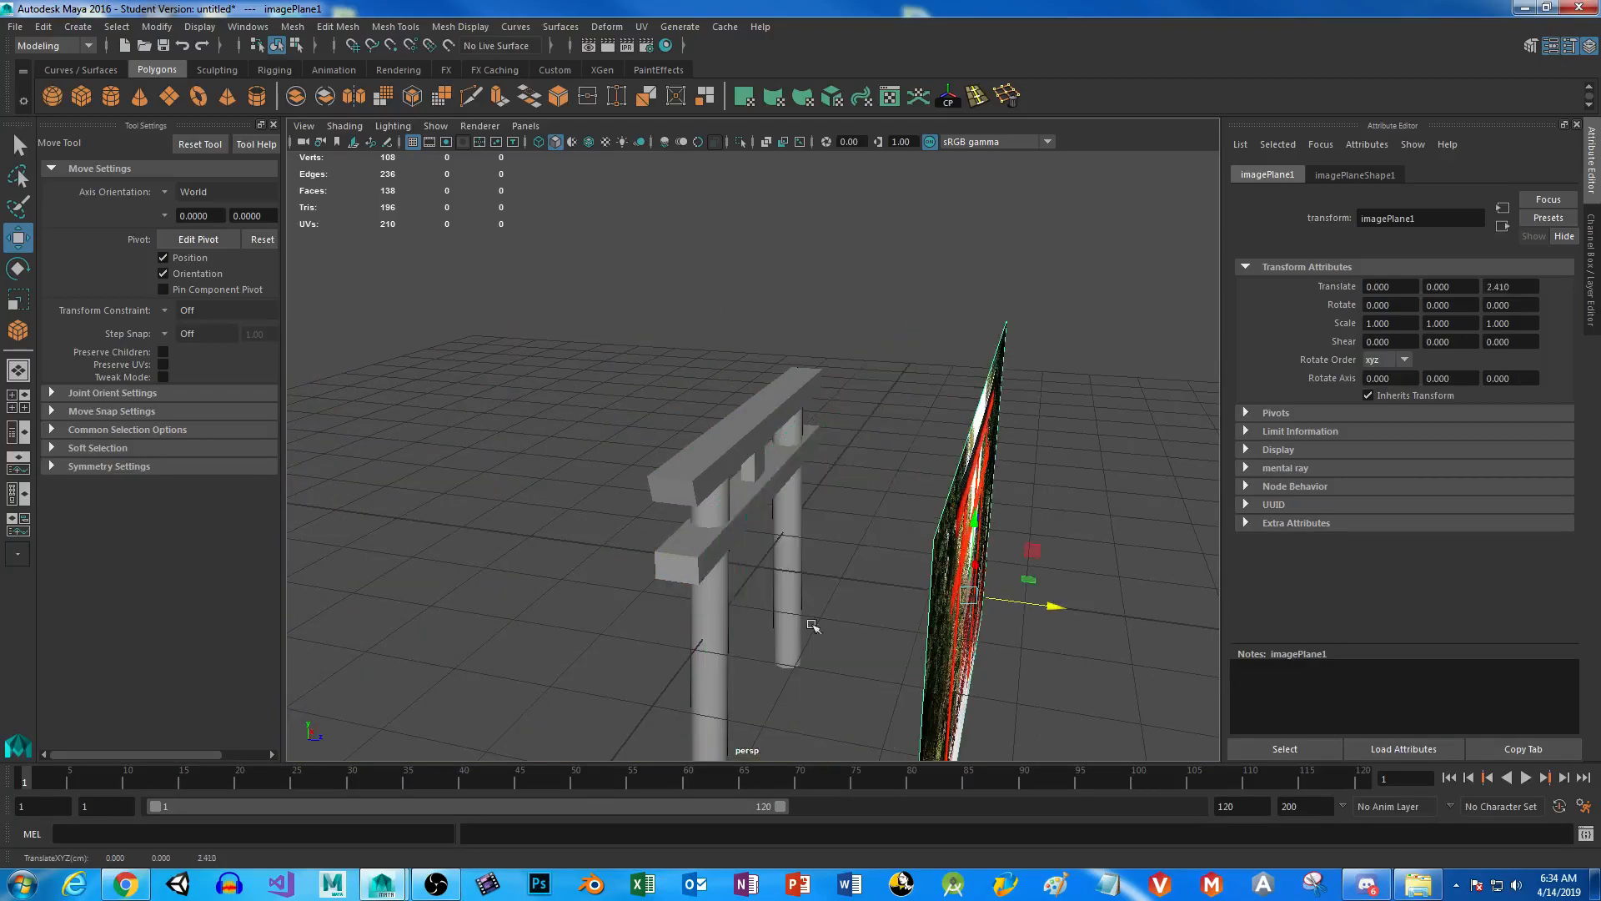
key(space)
key(space)
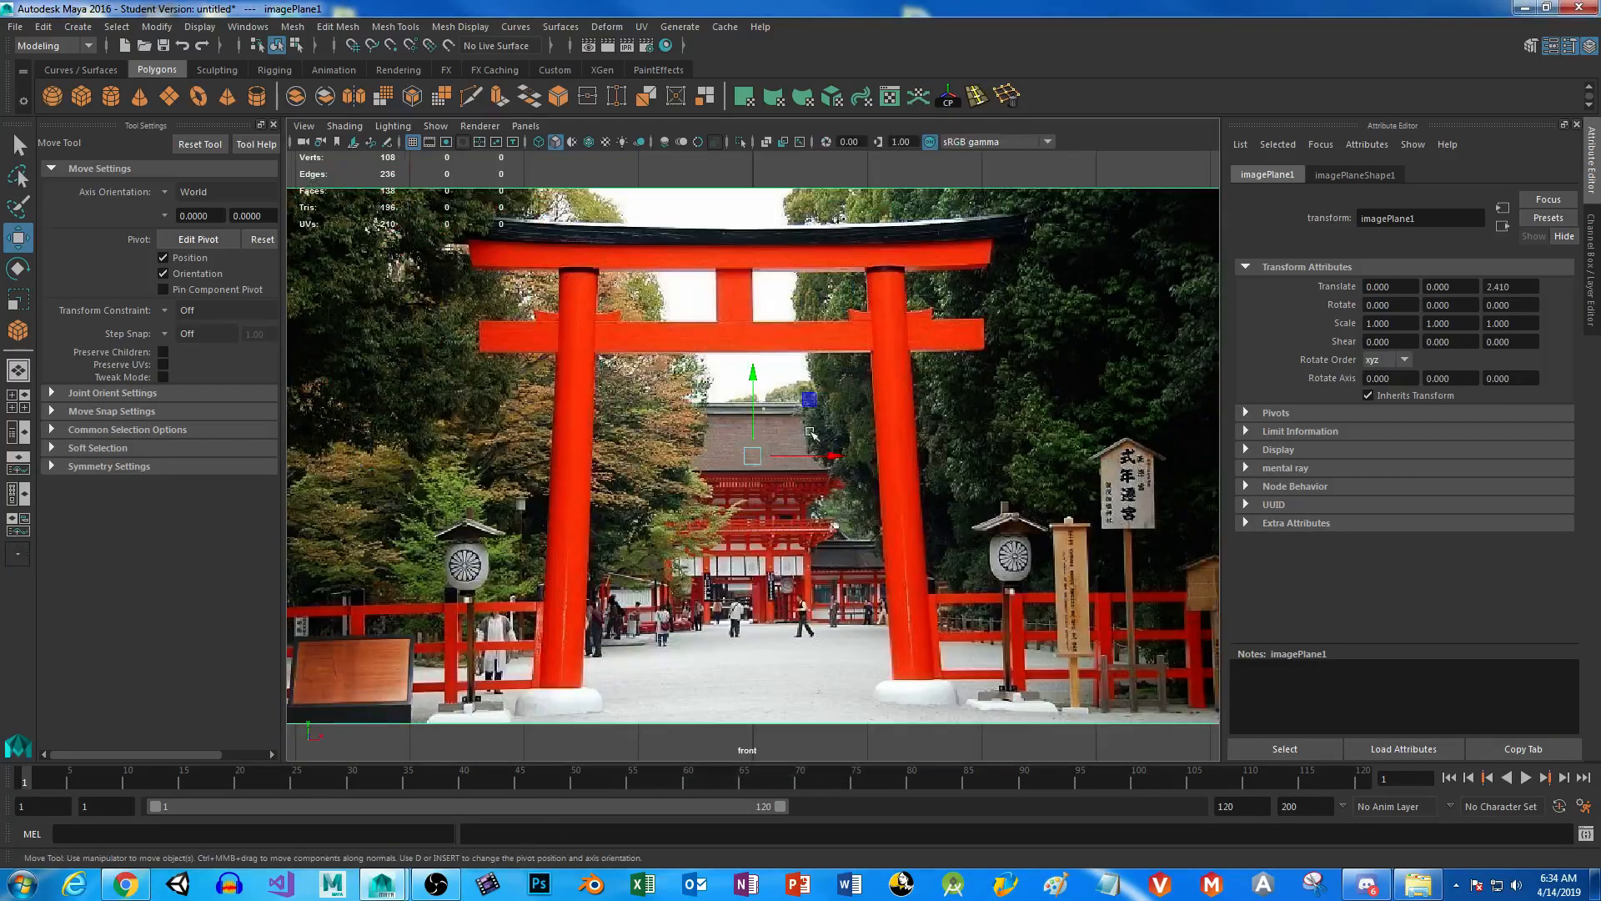
key(space)
key(space)
Move the image plane behind the gate to about Z -5.775 and return to the front view.
drag(1050, 607, 501, 613)
key(space)
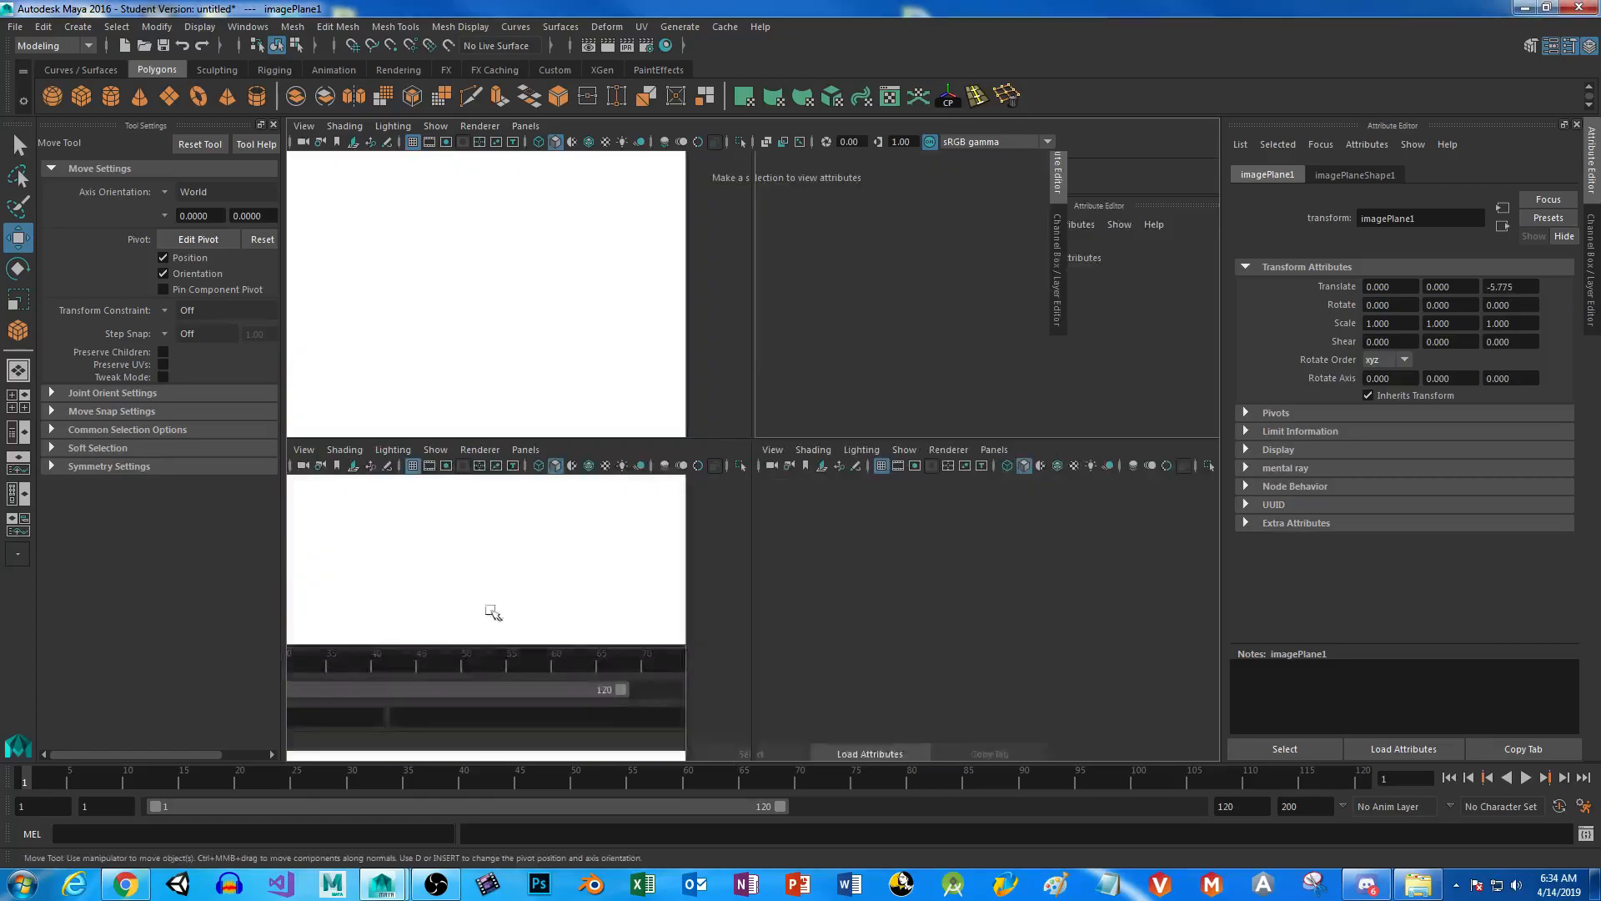
key(space)
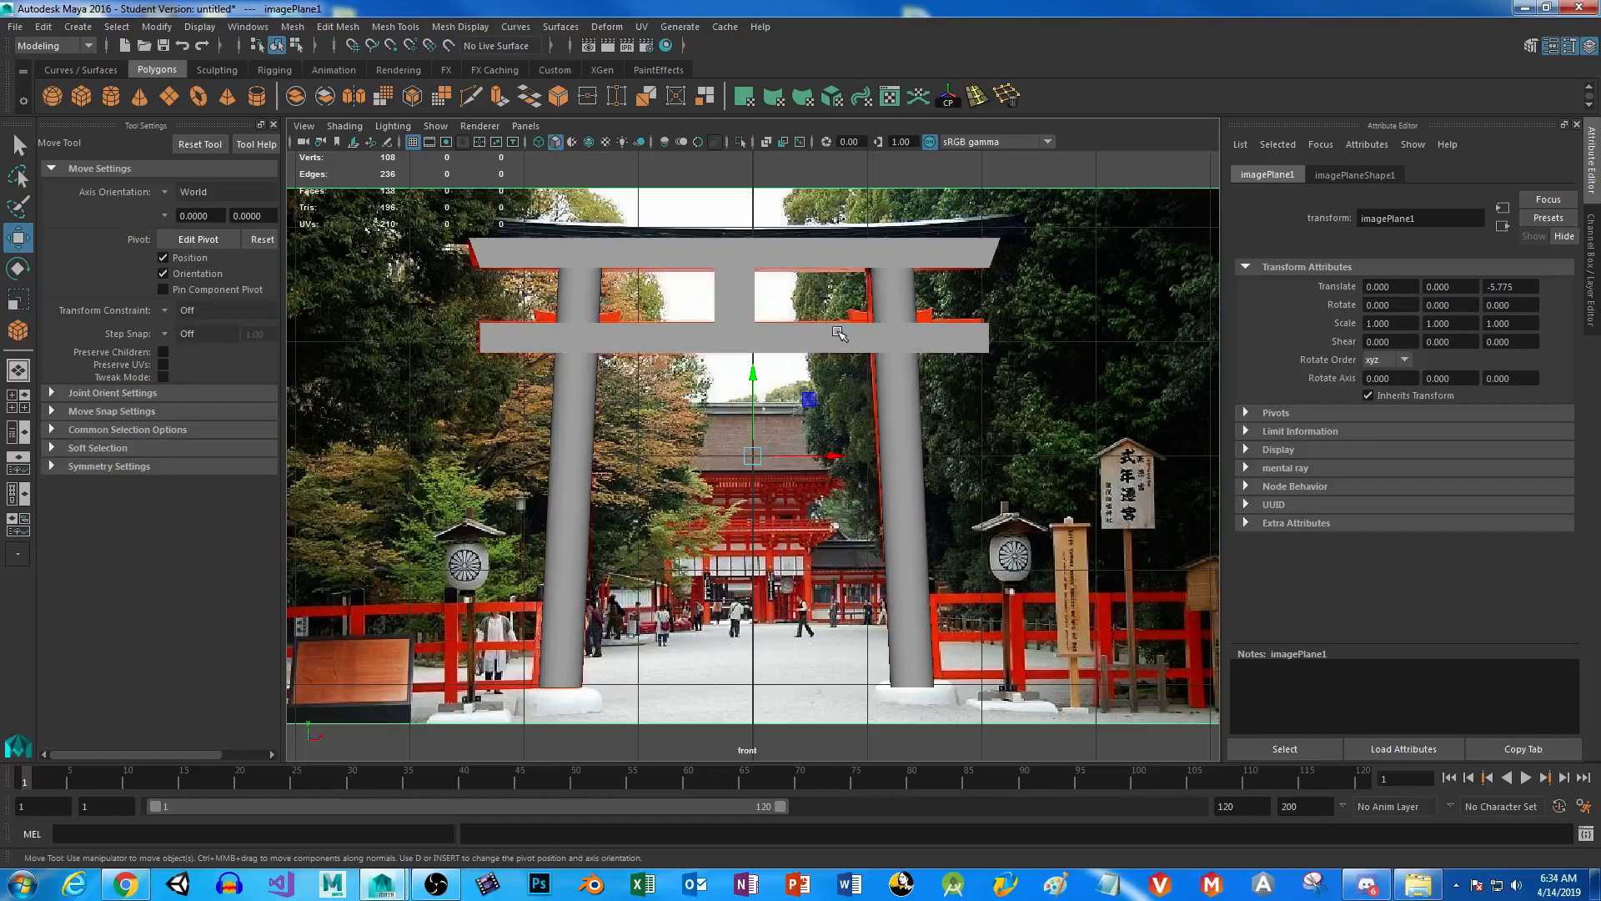
Duplicate the lower crossbeam, raise the copy to about Y 1.94 over the black roof and scale it uniformly to about 0.649.
scroll(832, 332, up, 6)
scroll(751, 464, down, 3)
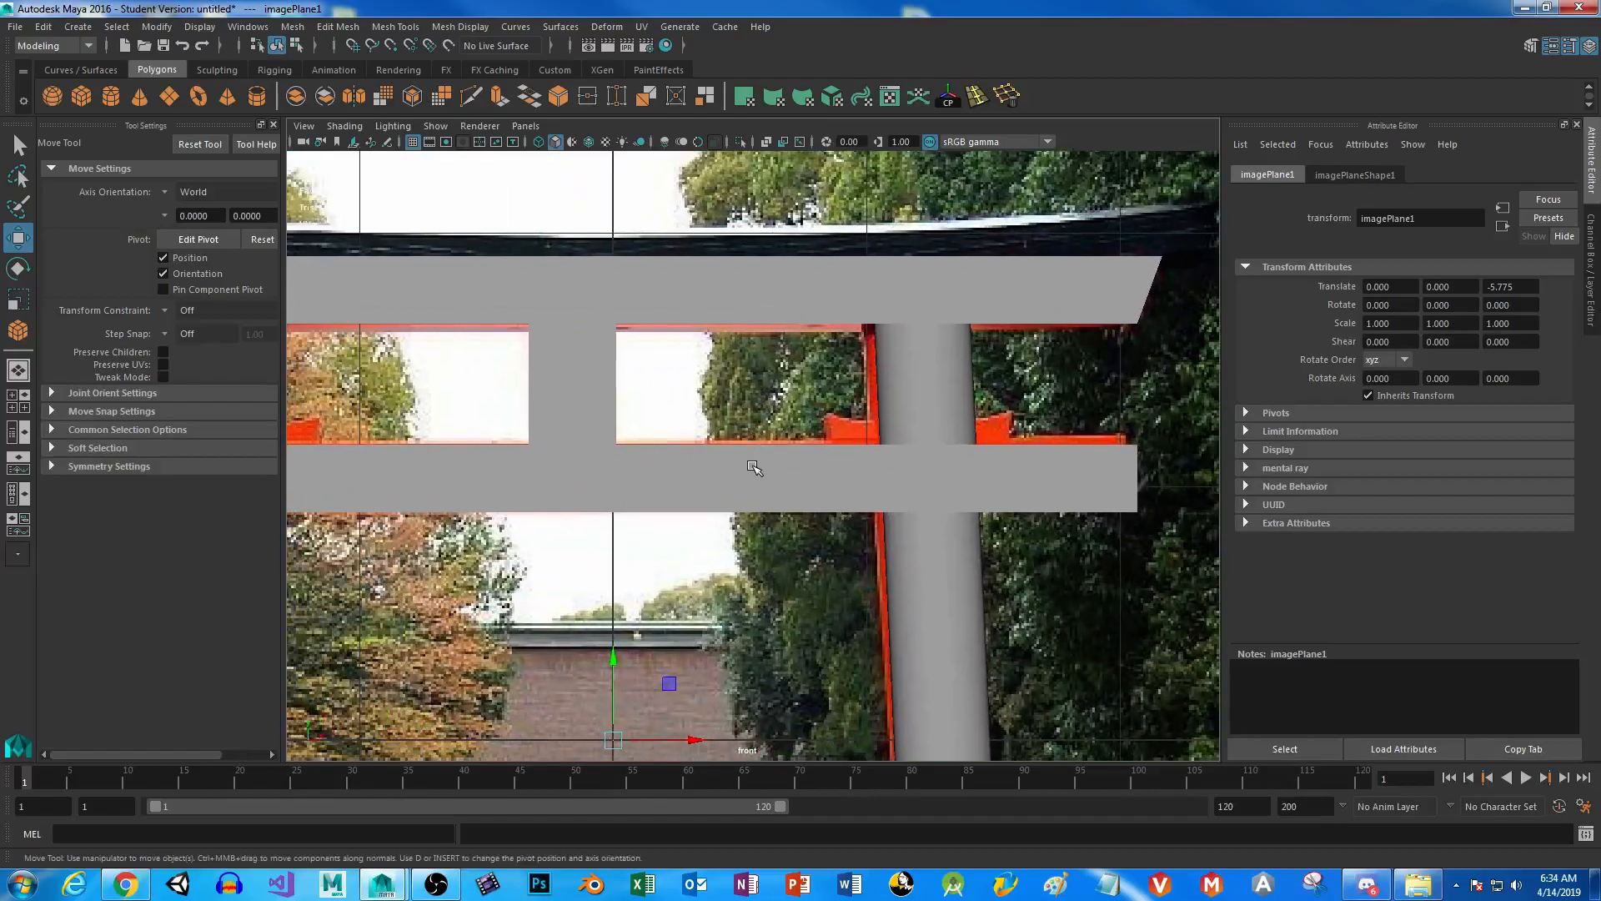
click(751, 465)
scroll(759, 442, up, 5)
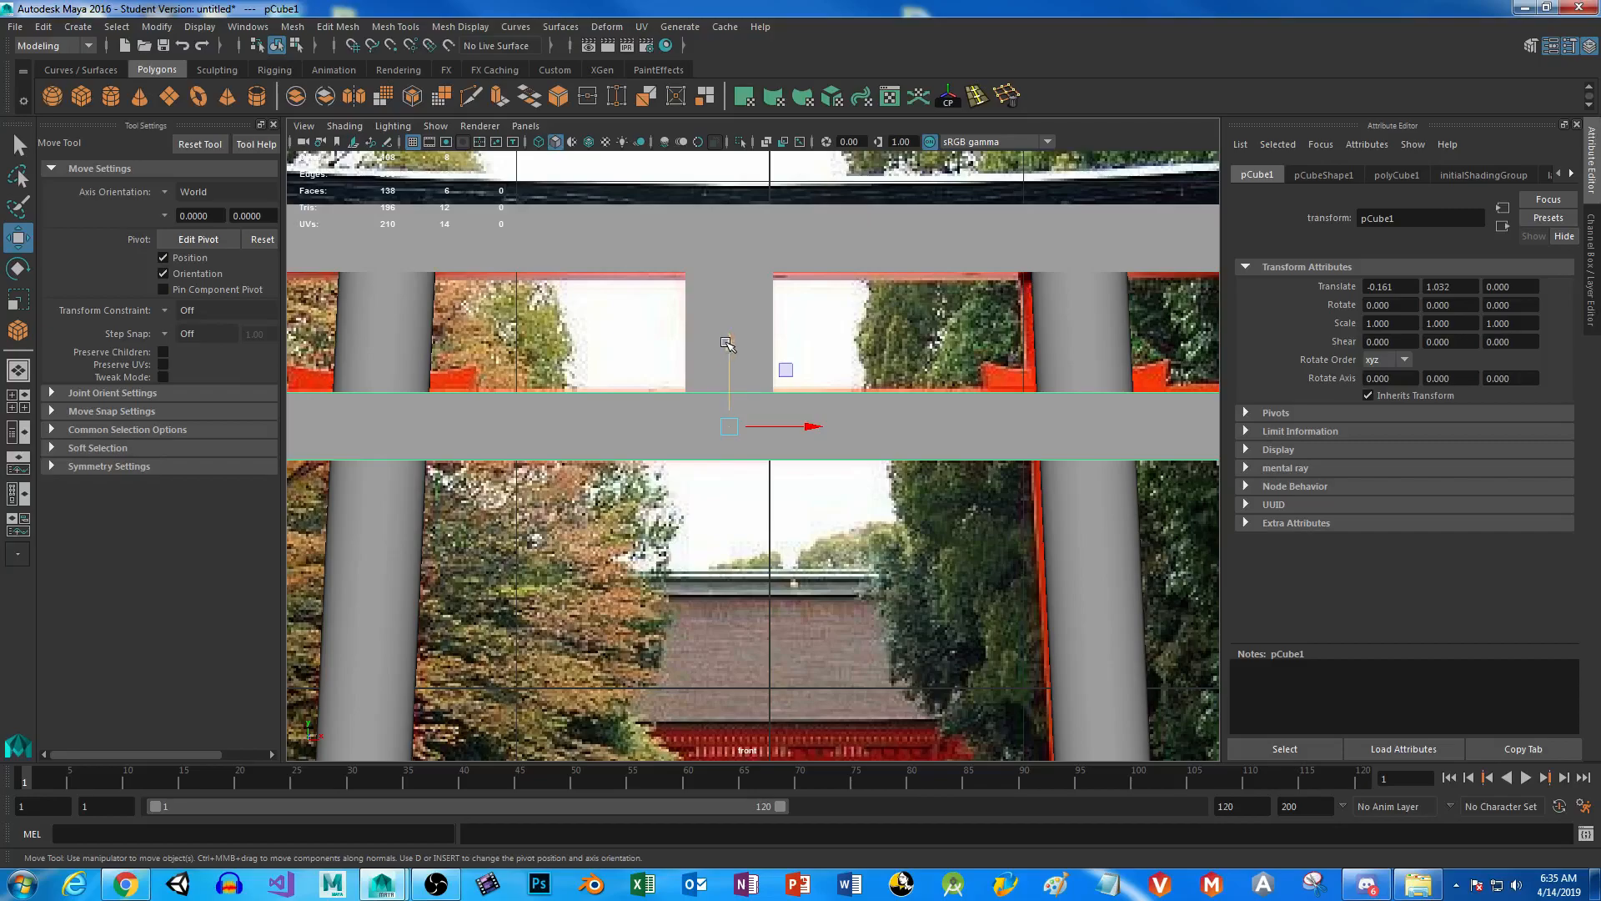
key(ctrl+d)
drag(729, 343, 741, 110)
alt+middle_drag(842, 317, 892, 489)
key(r)
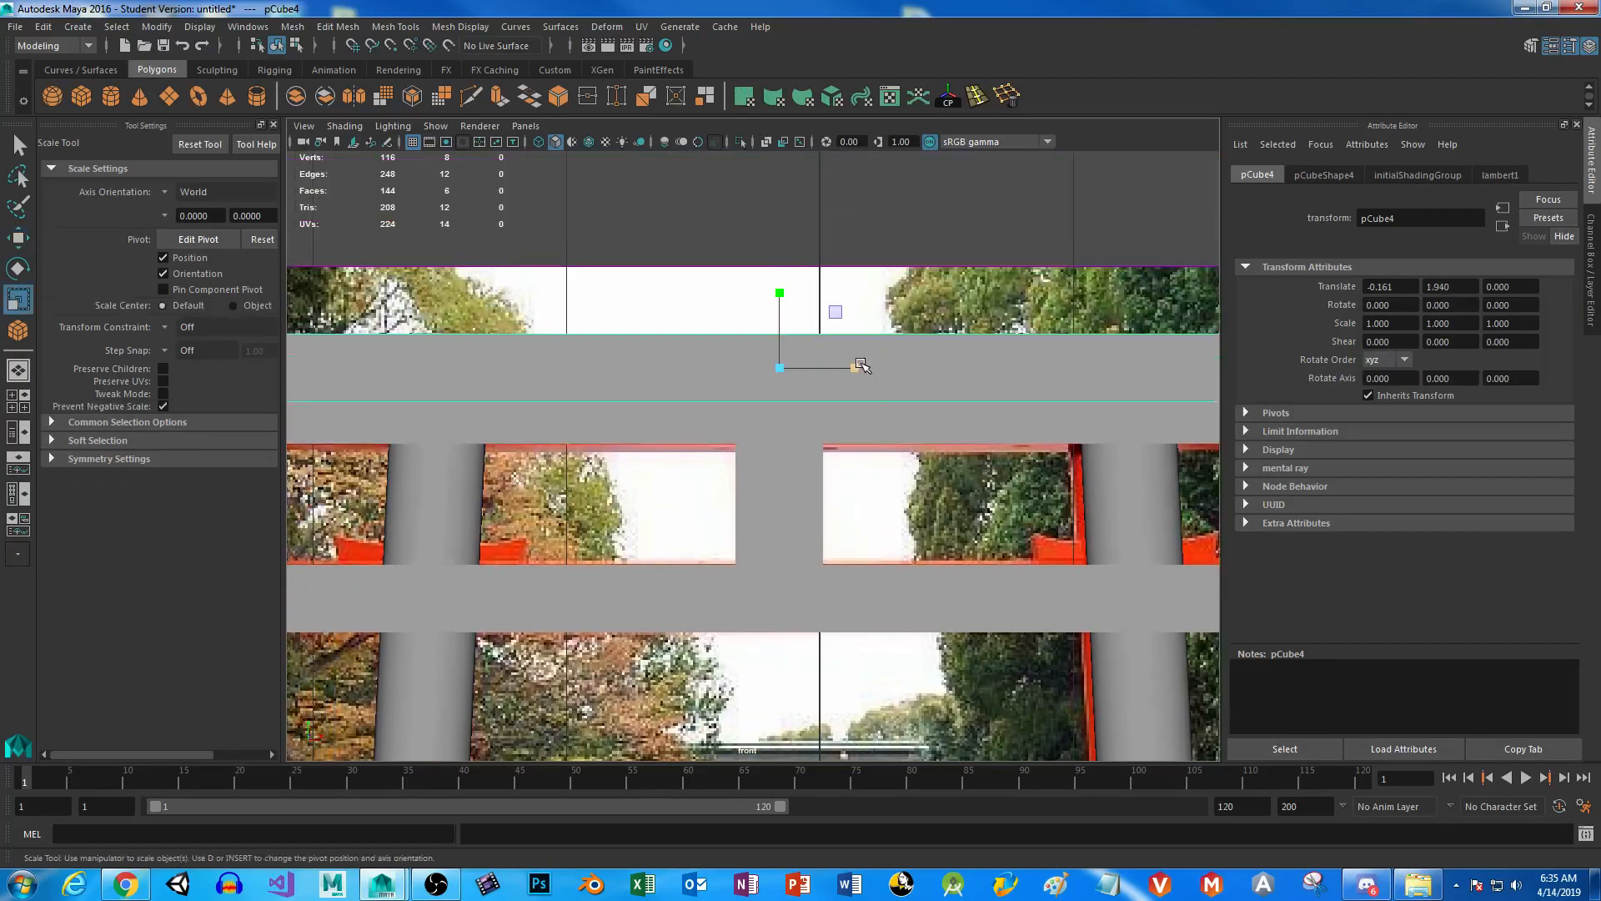
drag(855, 369, 581, 402)
Try box-selecting the faces at both ends of the top roof beam in the front view.
alt+middle_drag(1026, 458, 709, 467)
right_click(783, 363)
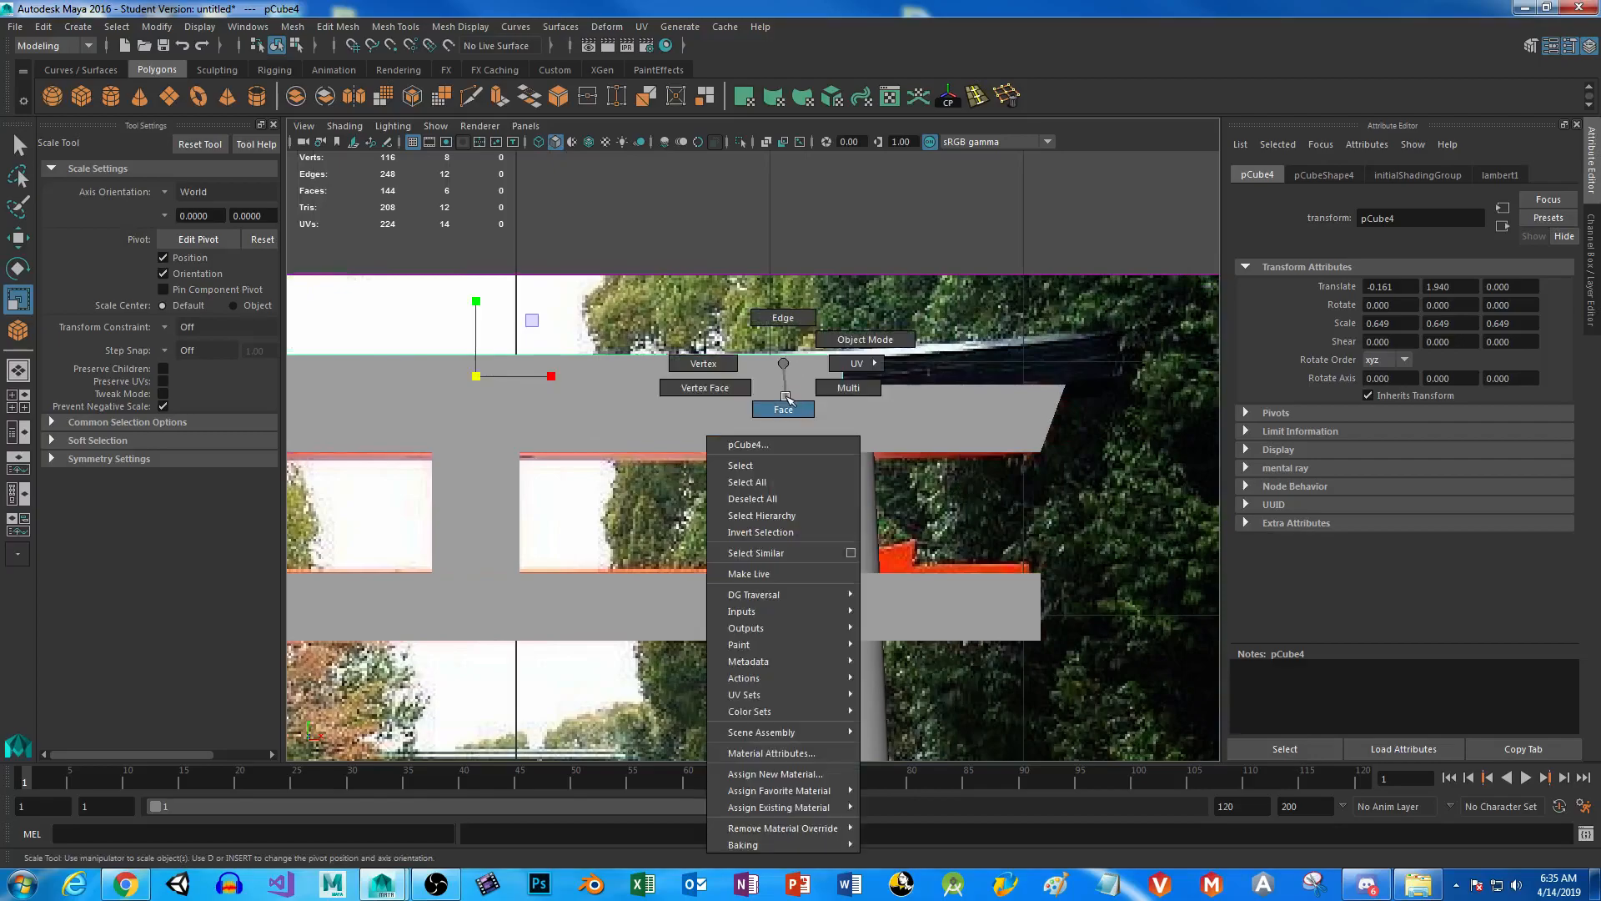
right_drag(785, 396, 785, 402)
drag(782, 304, 951, 456)
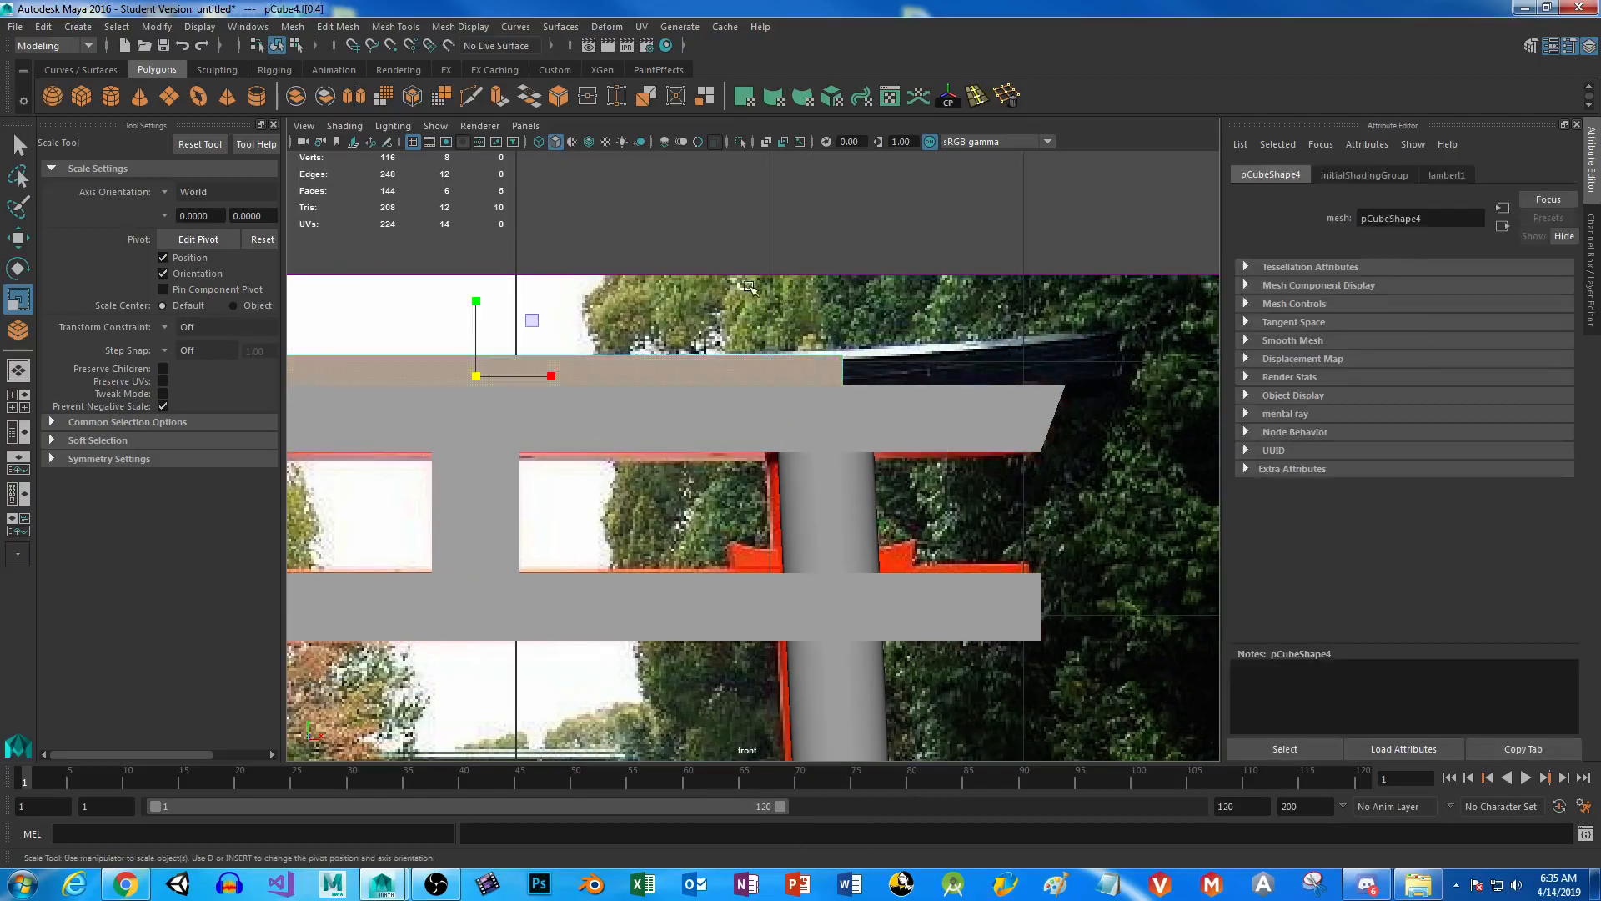
key(space)
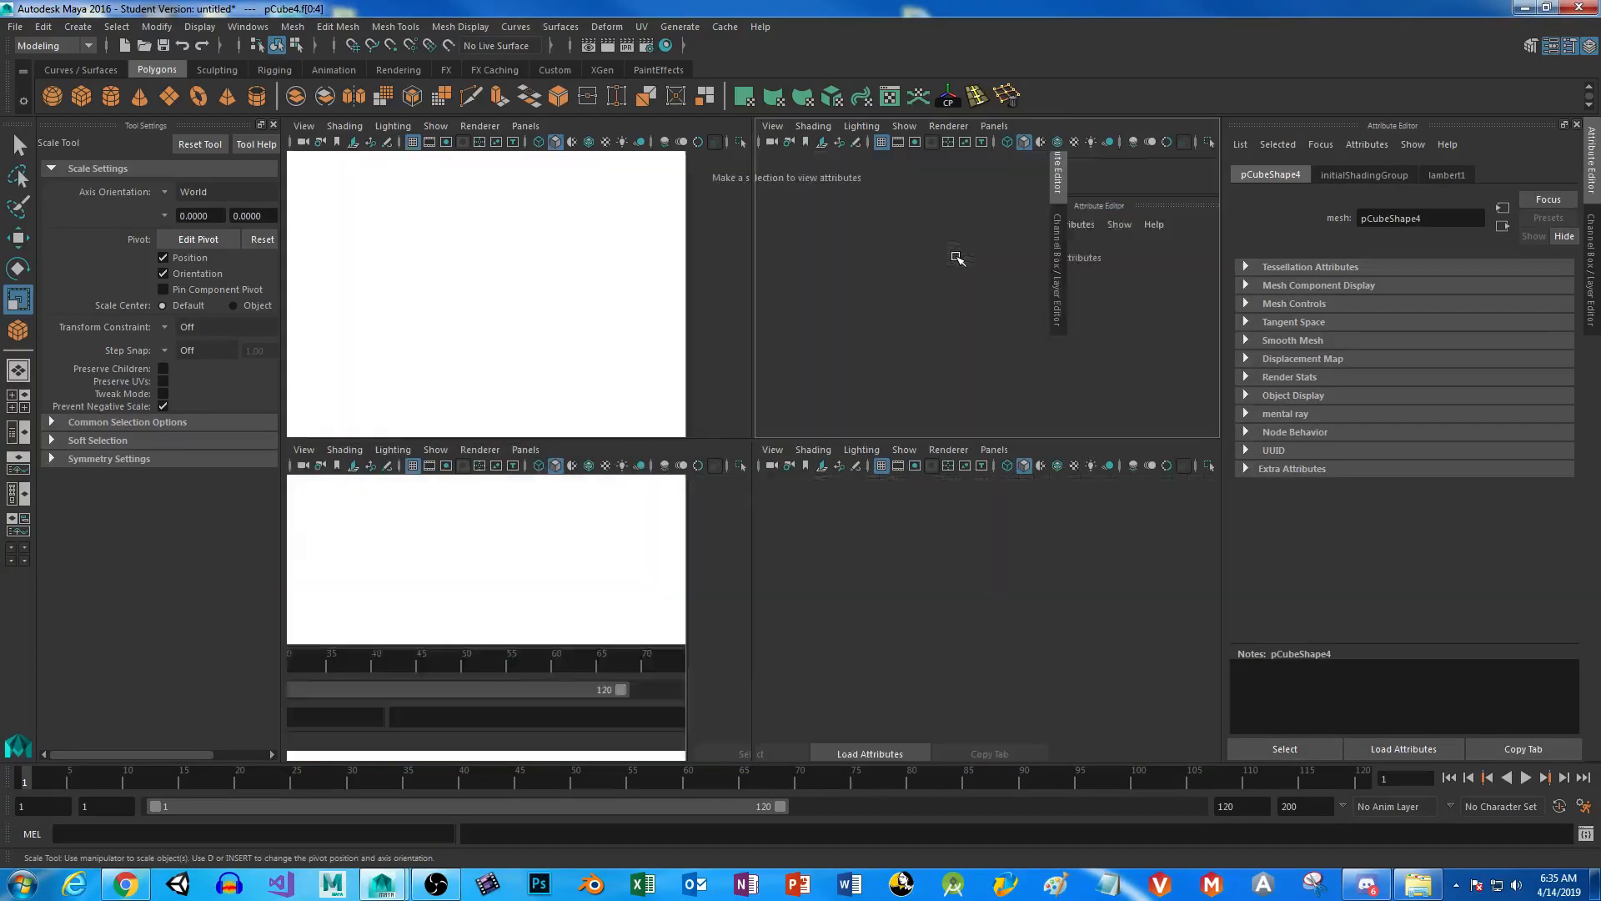
key(space)
alt+drag(868, 529, 767, 495)
key(space)
key(space)
key(space)
key(space)
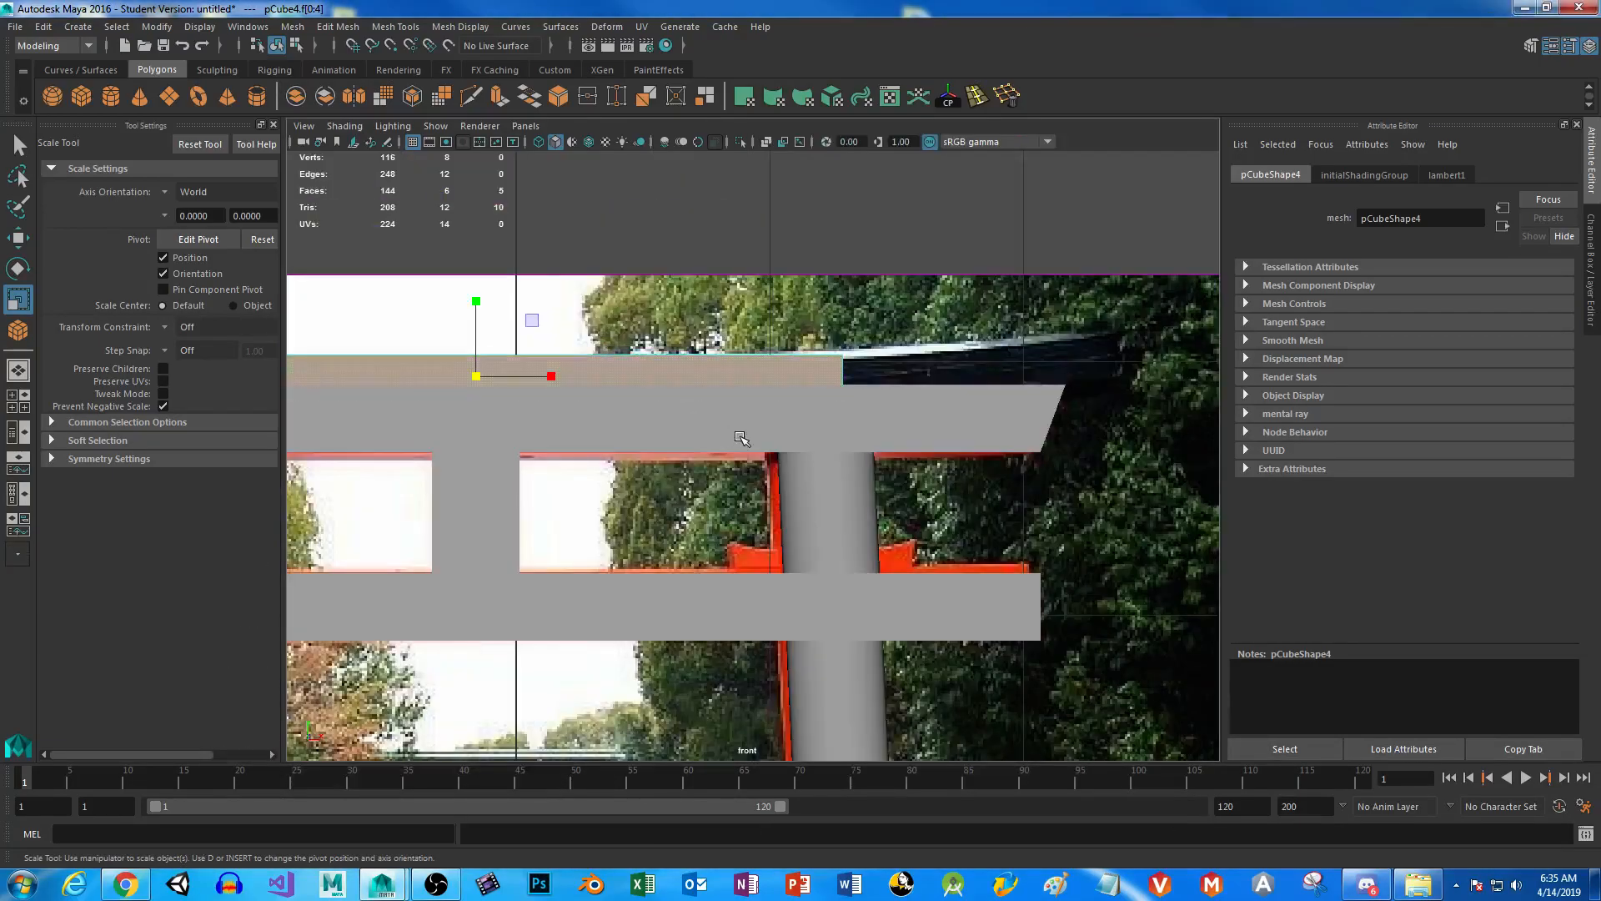
alt+middle_drag(740, 436, 1095, 422)
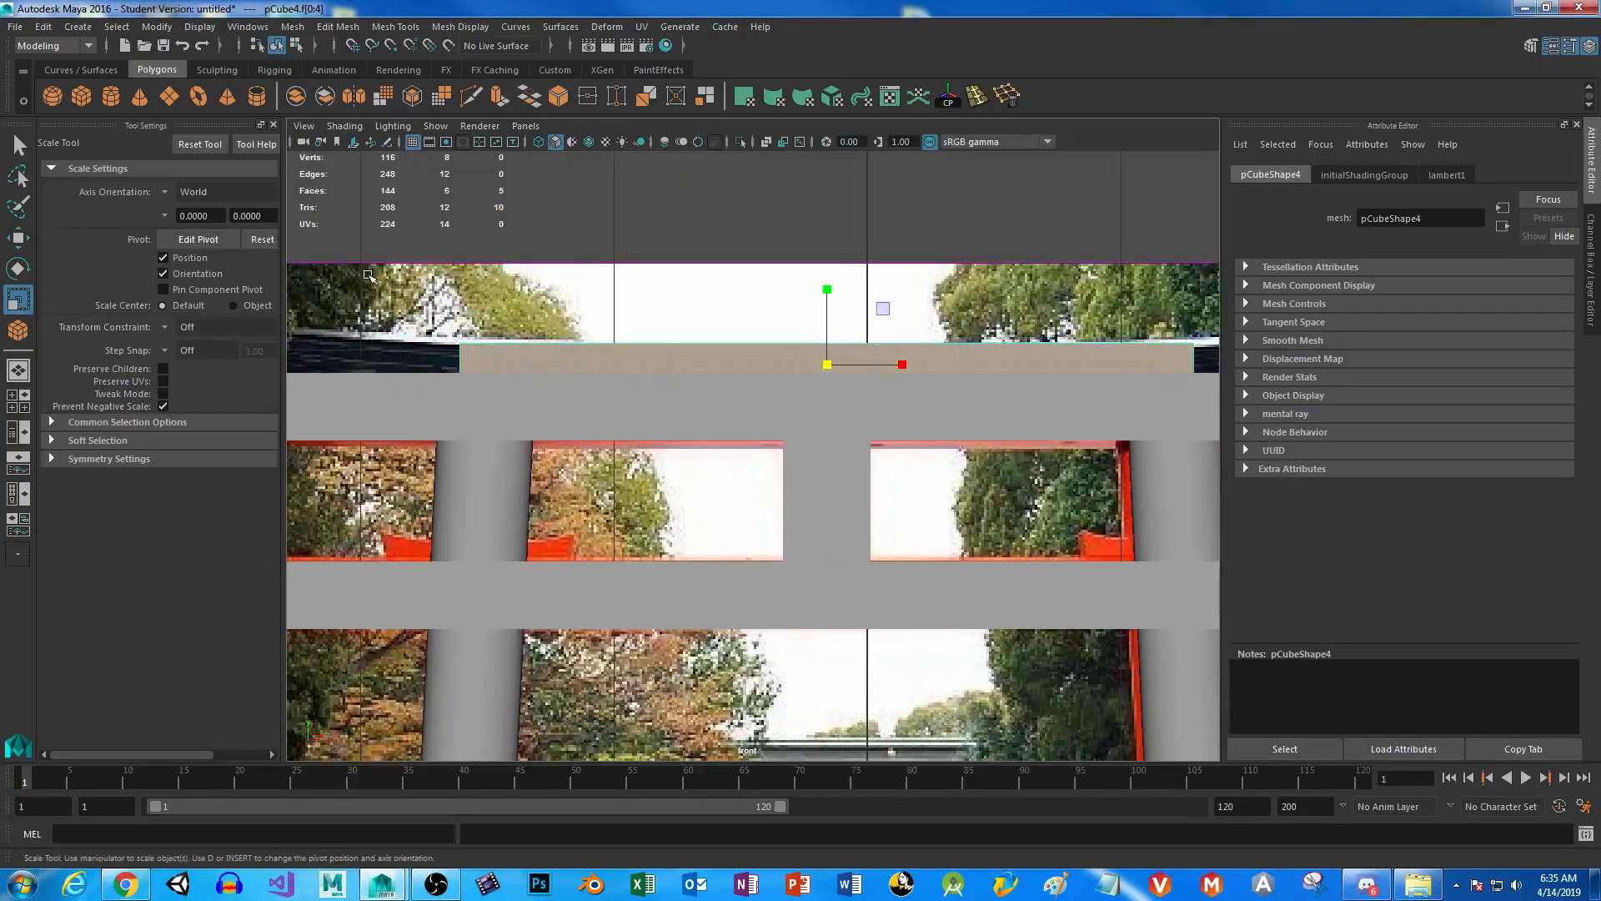
drag(369, 276, 540, 456)
Inspect the roof beam's selected end faces in the perspective view and clear the selection.
key(space)
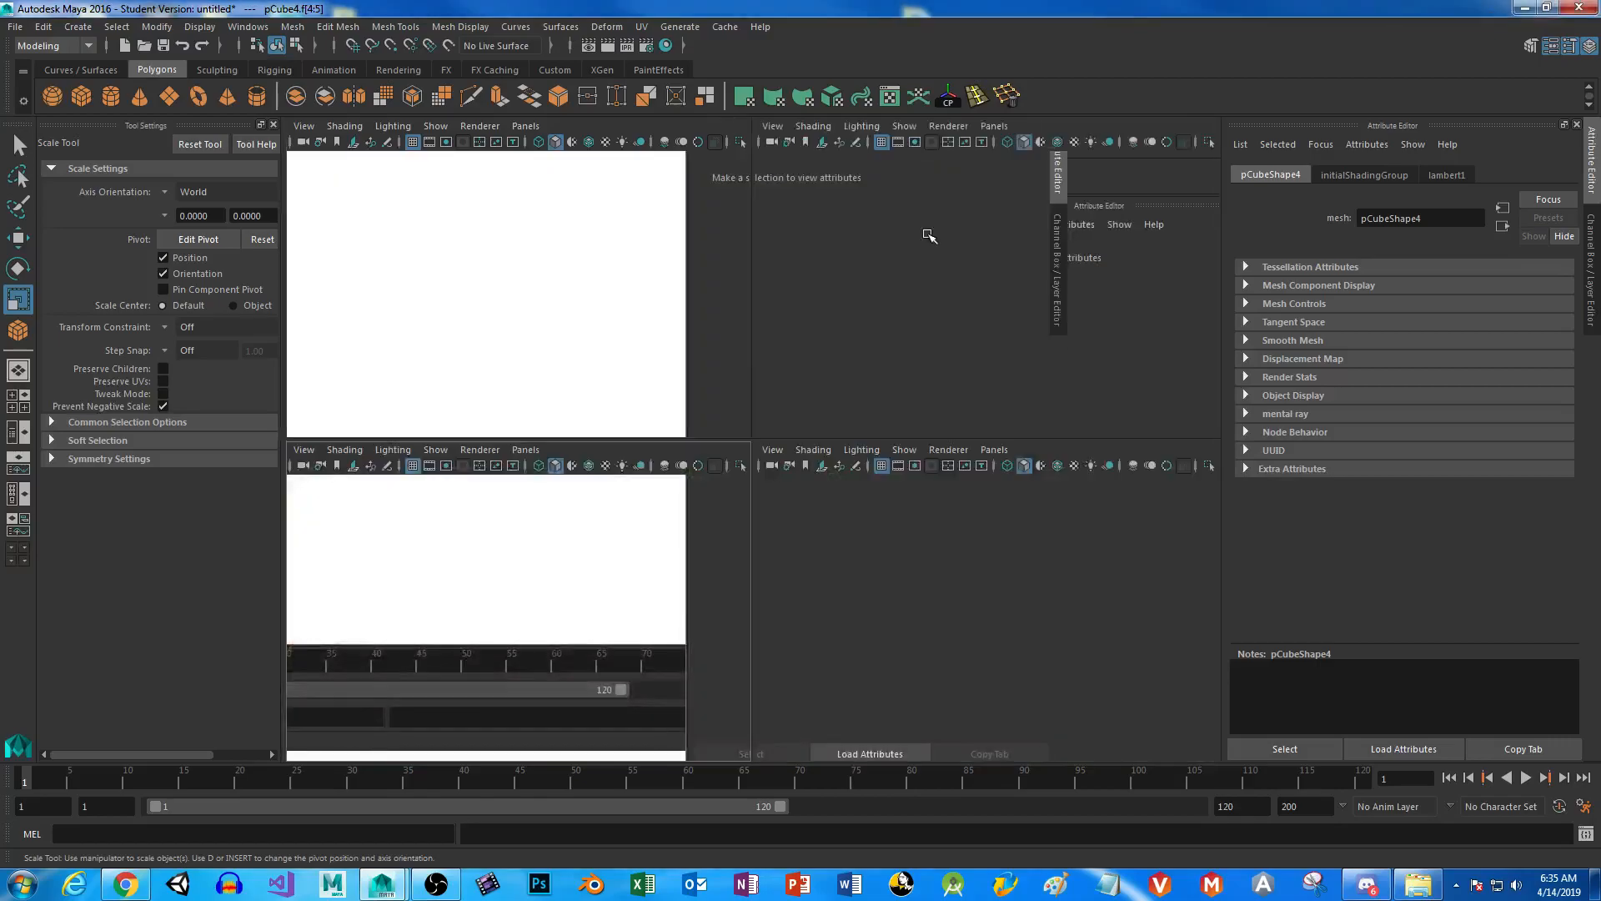
key(space)
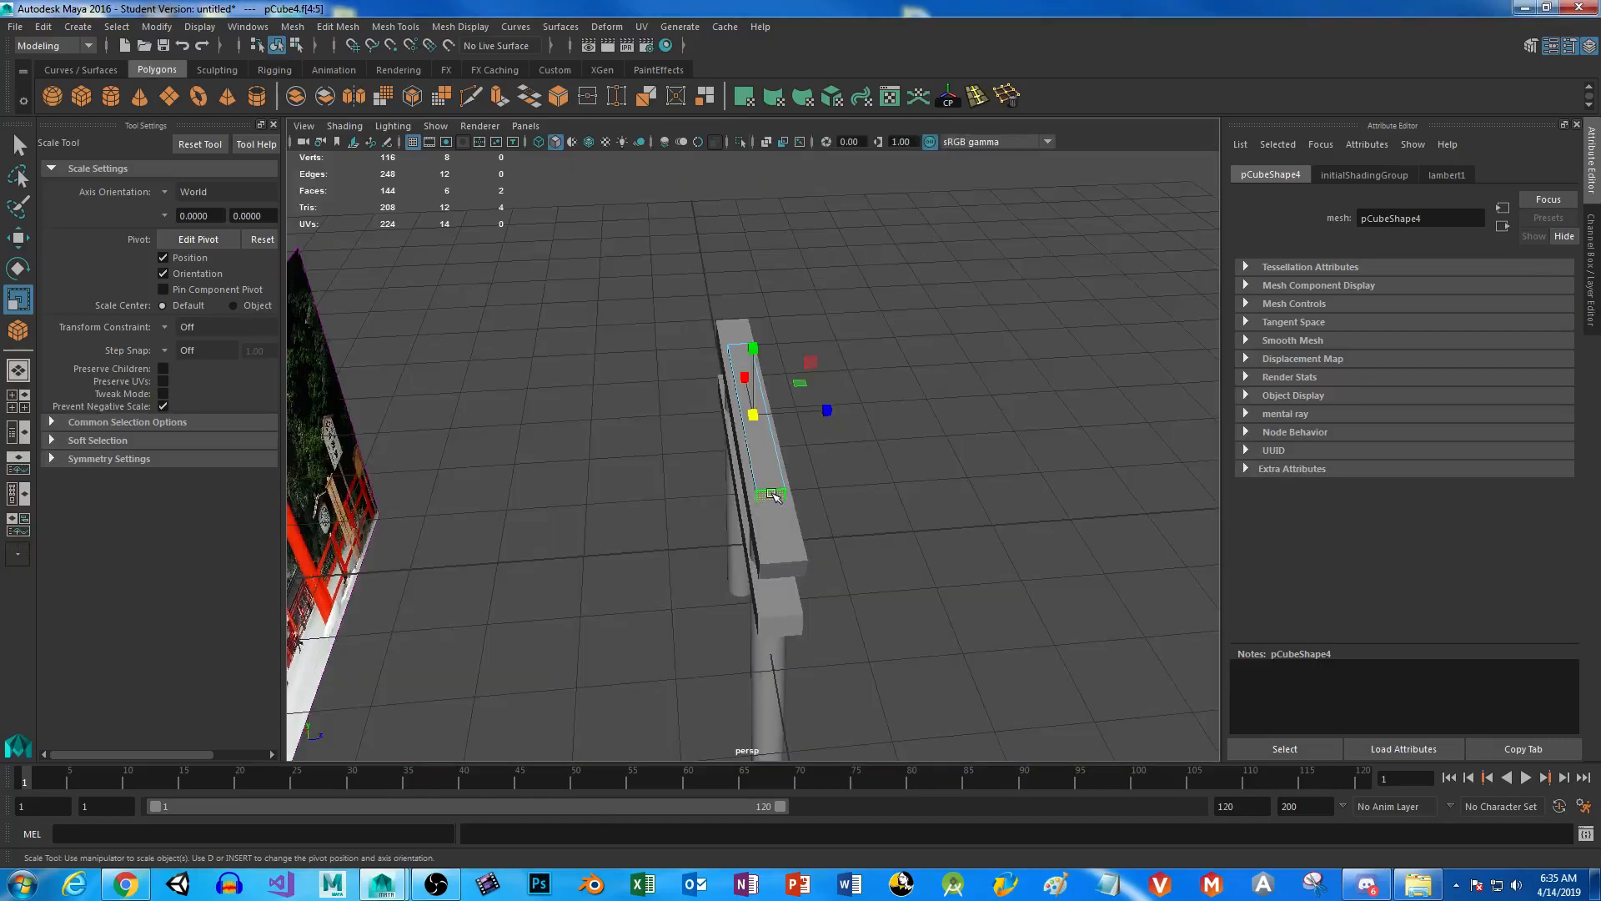
alt+drag(952, 456, 641, 441)
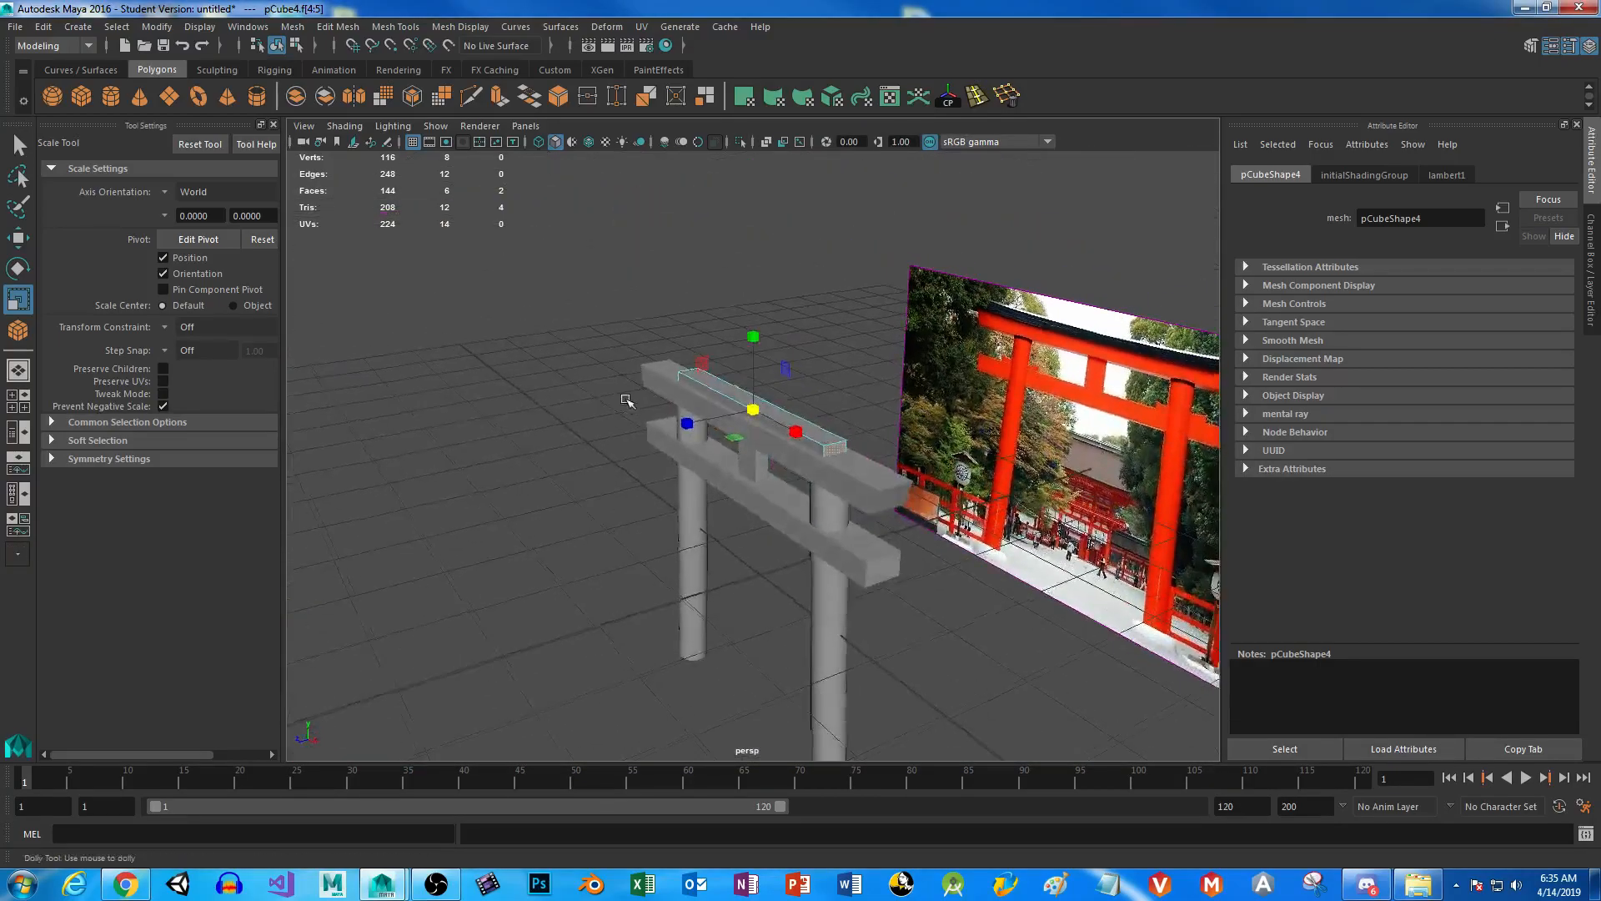
alt+right_drag(628, 401, 808, 609)
click(1000, 436)
click(393, 484)
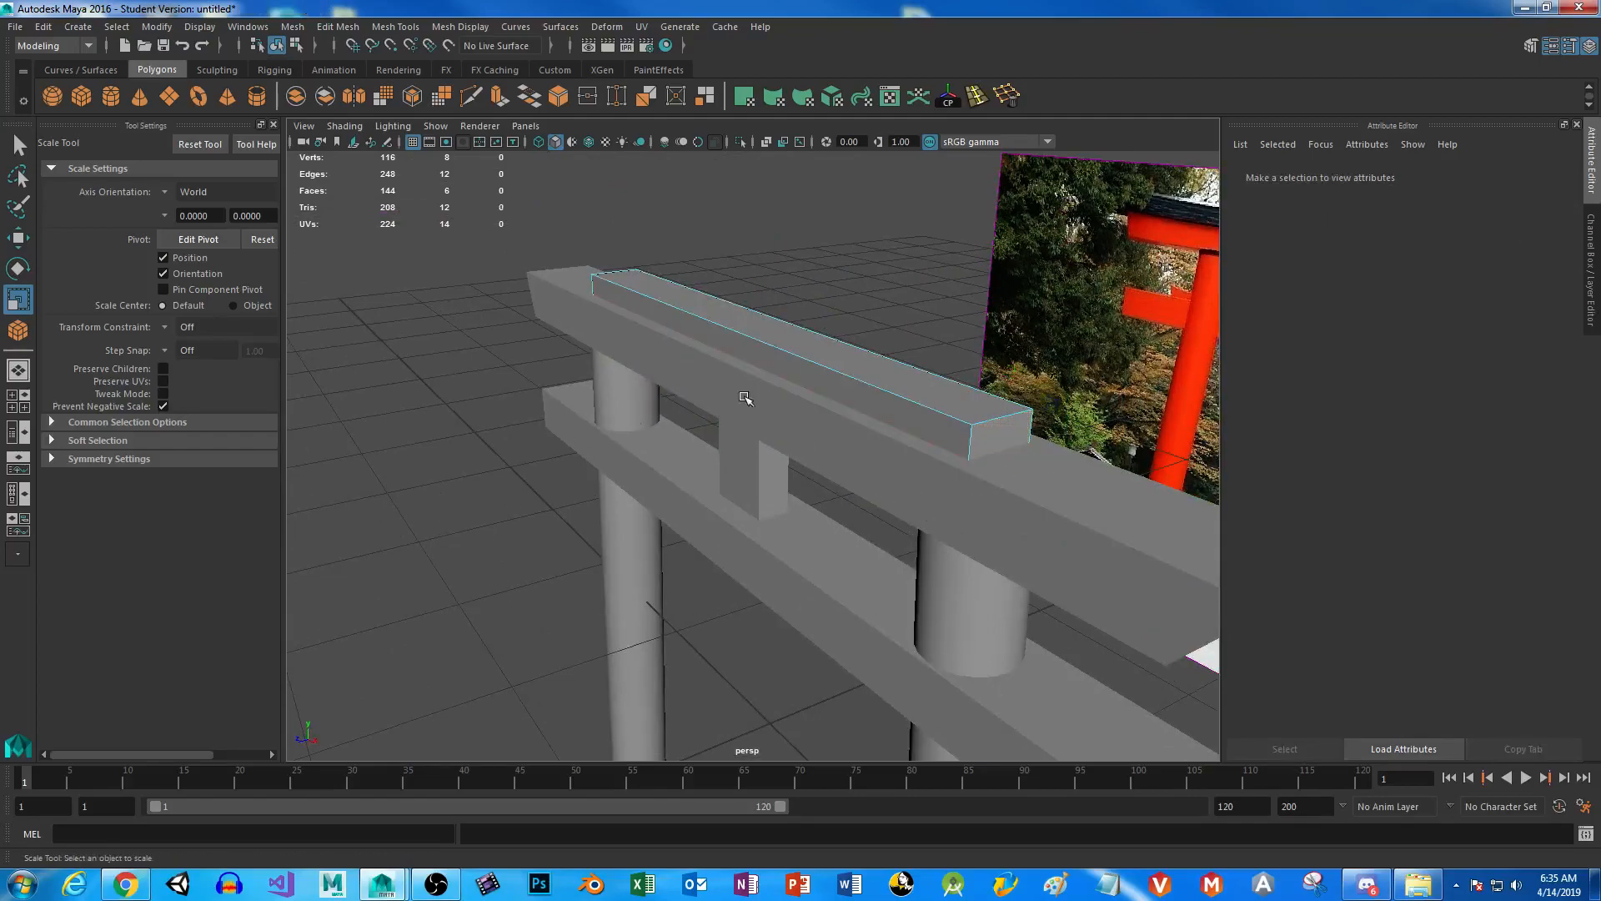
Select the two end faces of the top roof beam in the perspective view.
right_drag(715, 311, 725, 350)
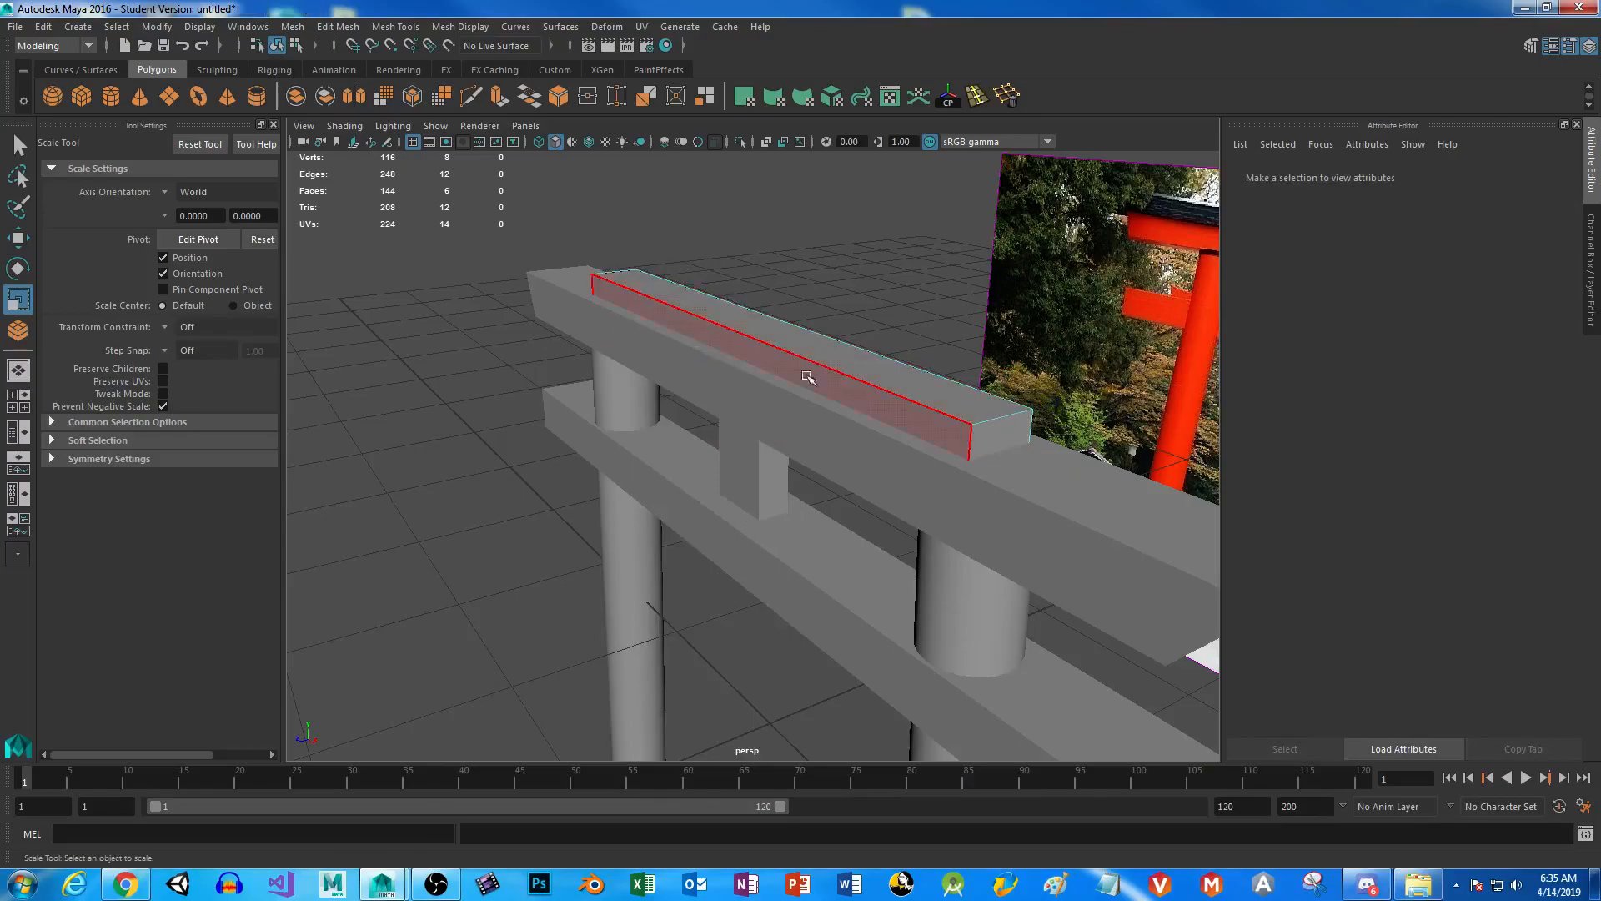
click(1010, 441)
alt+drag(425, 508, 740, 500)
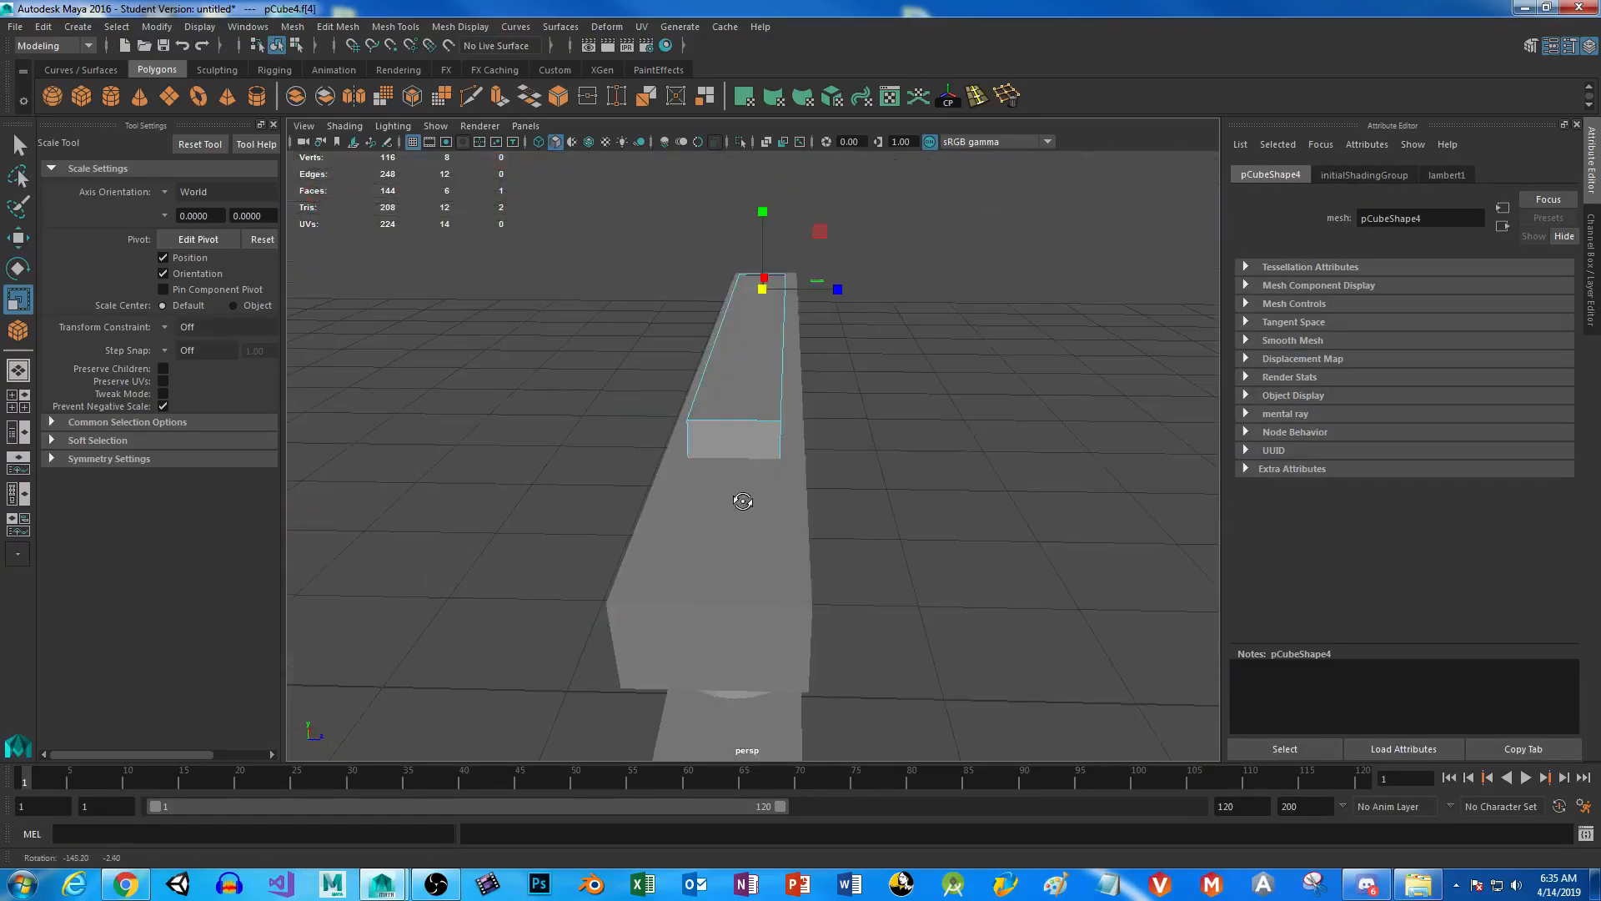
shift+click(742, 434)
alt+drag(1018, 590, 912, 606)
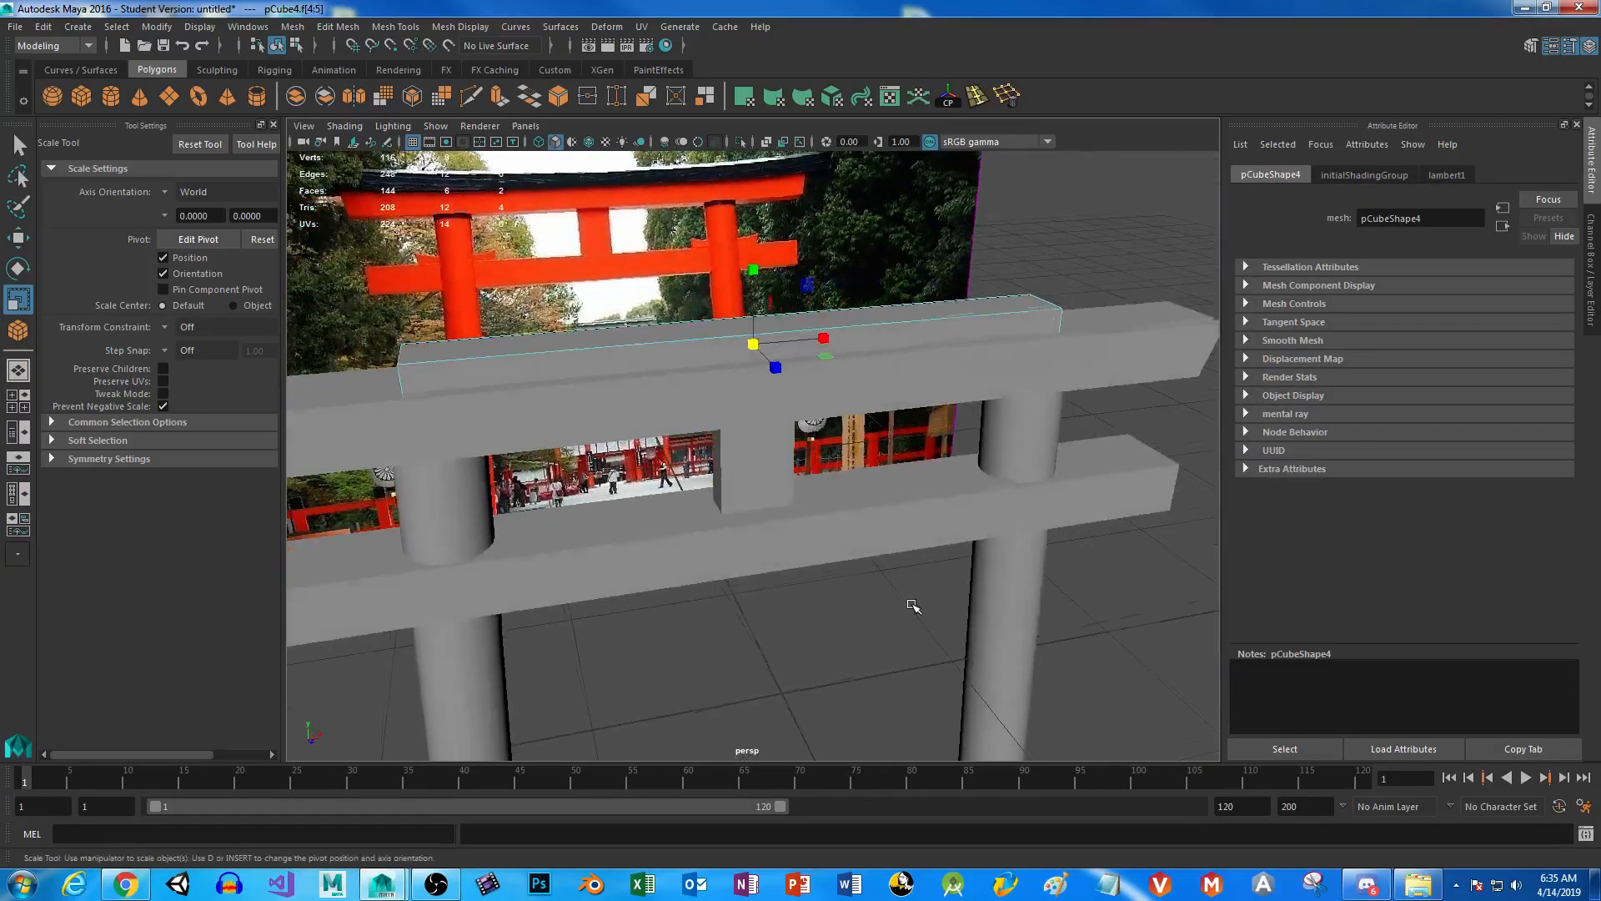
Save the scene as UnityTut.mb, accepting the student version notice.
key(q)
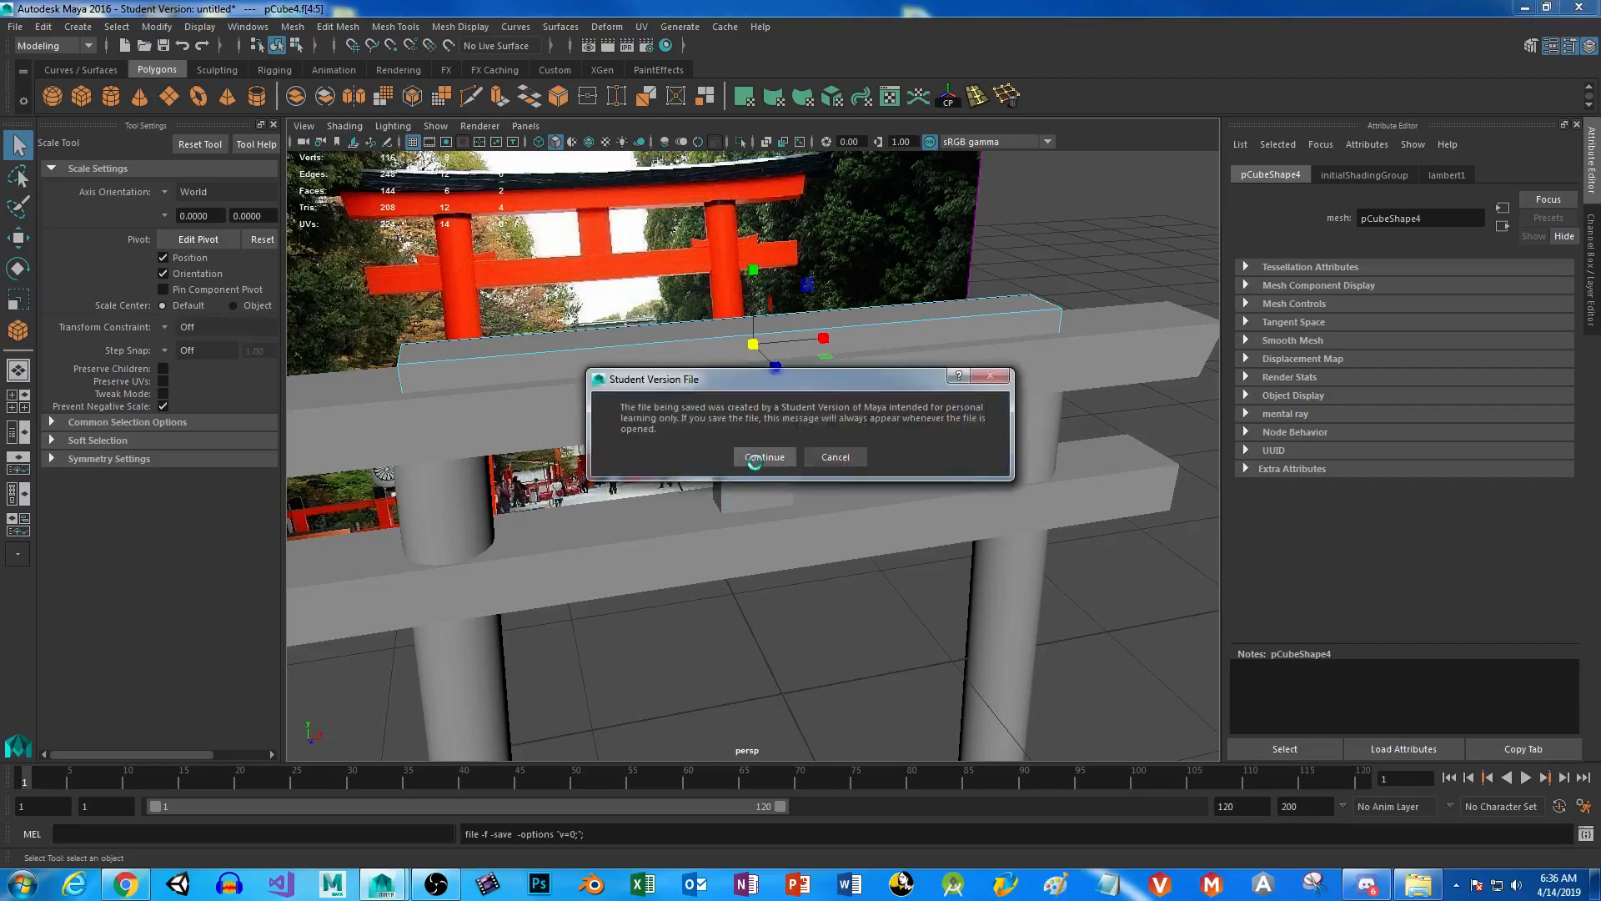
click(755, 461)
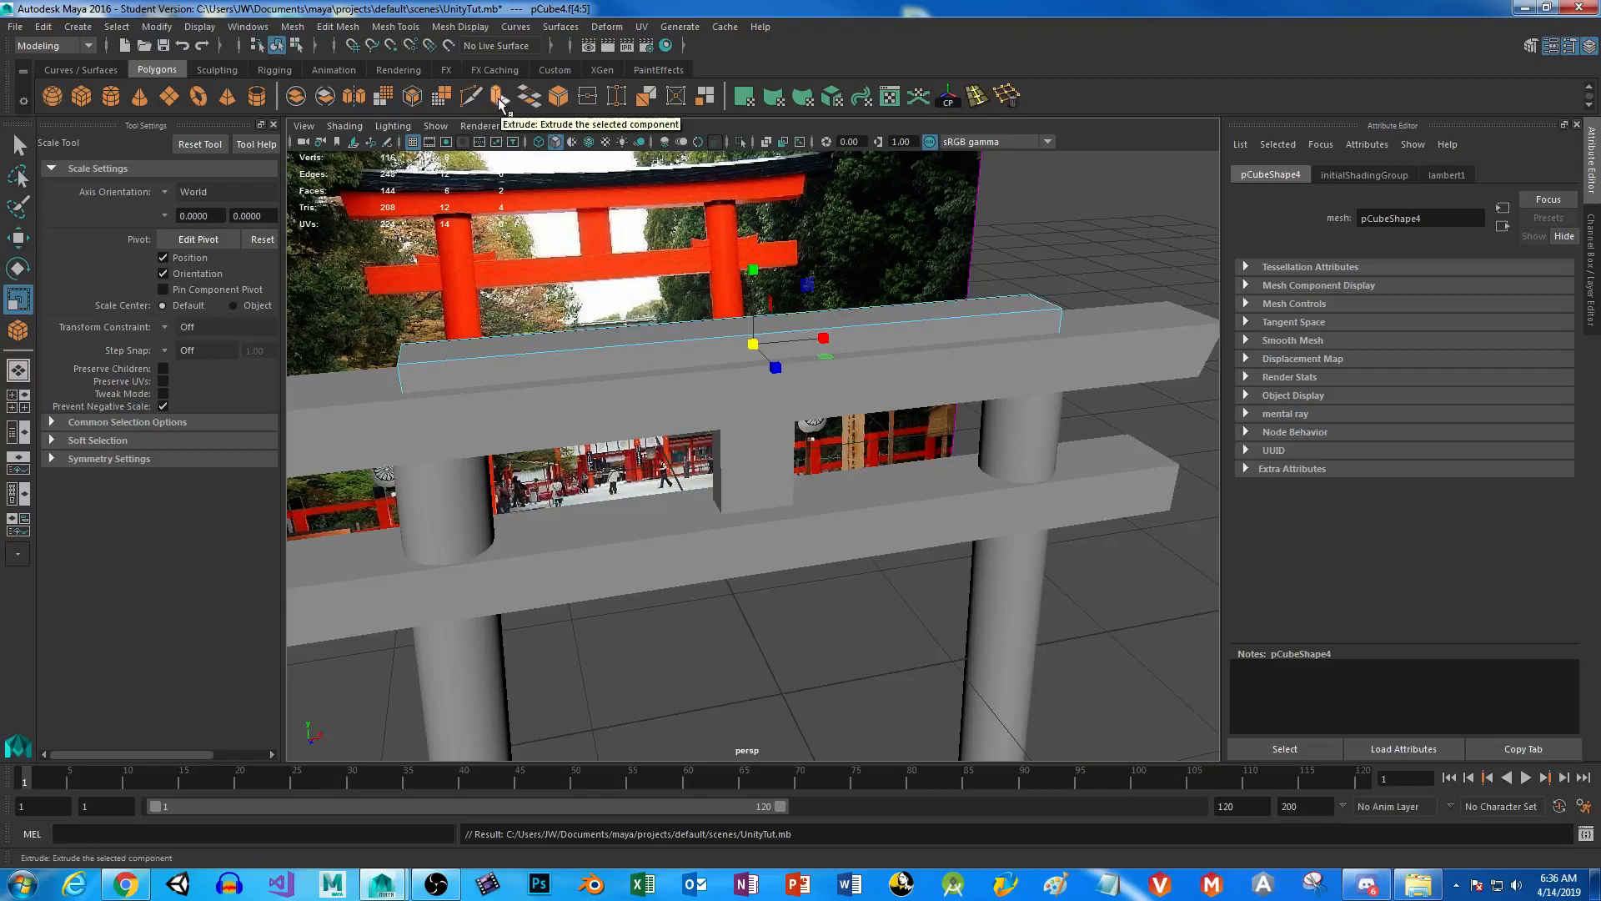
Look up the Extrude command, try adding it to the Polygons shelf and remove the duplicate shelf entry.
click(403, 27)
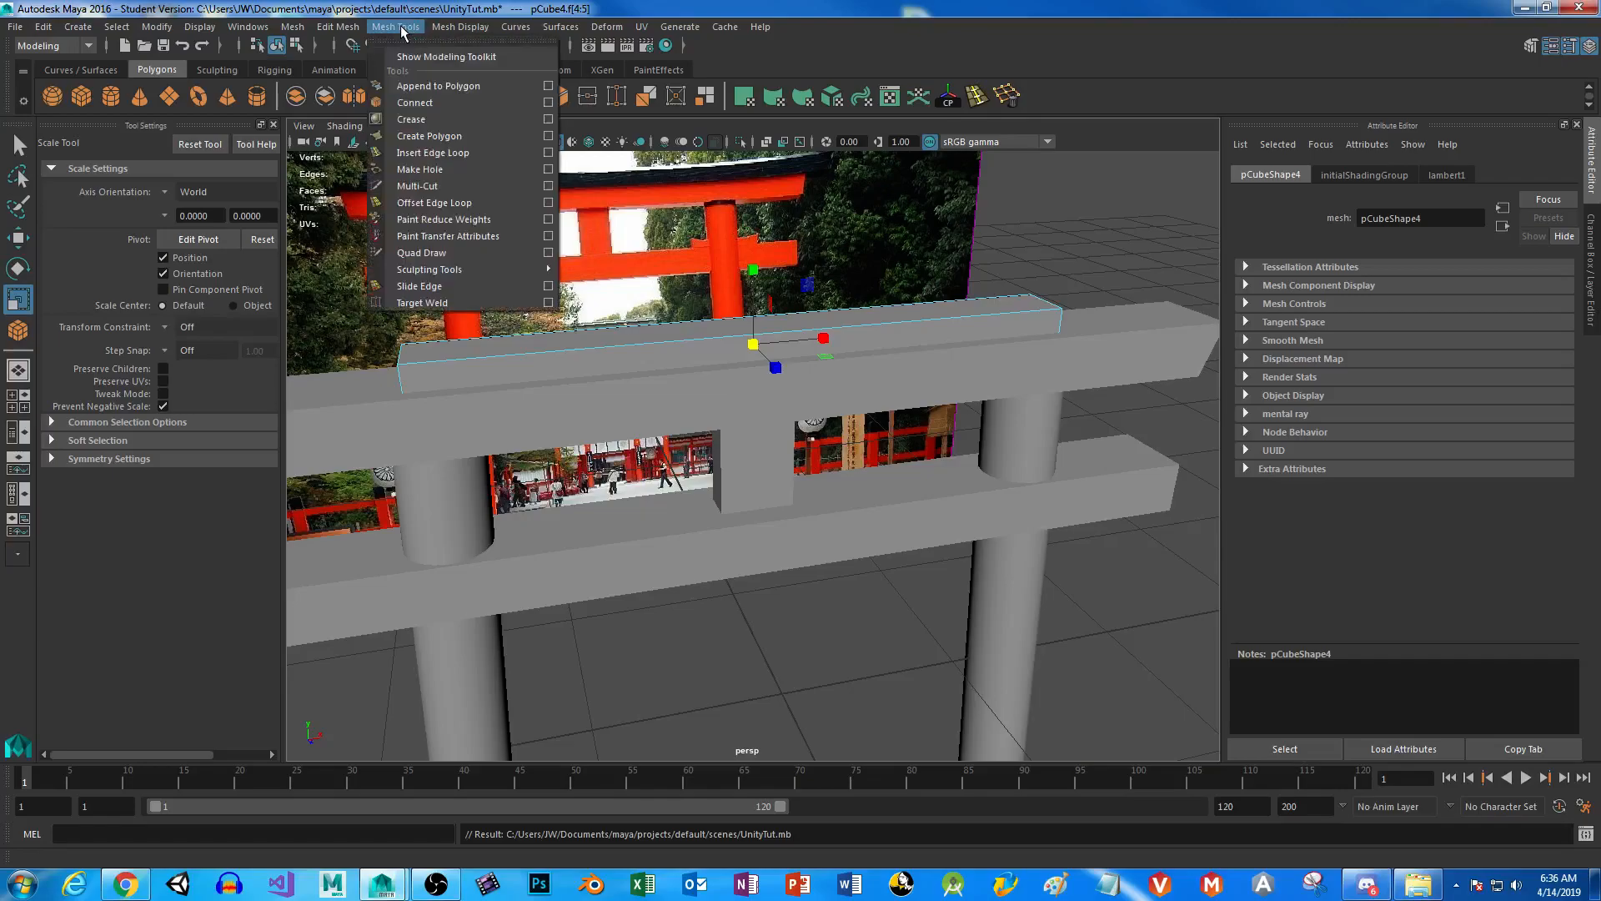
mouse_move(330, 32)
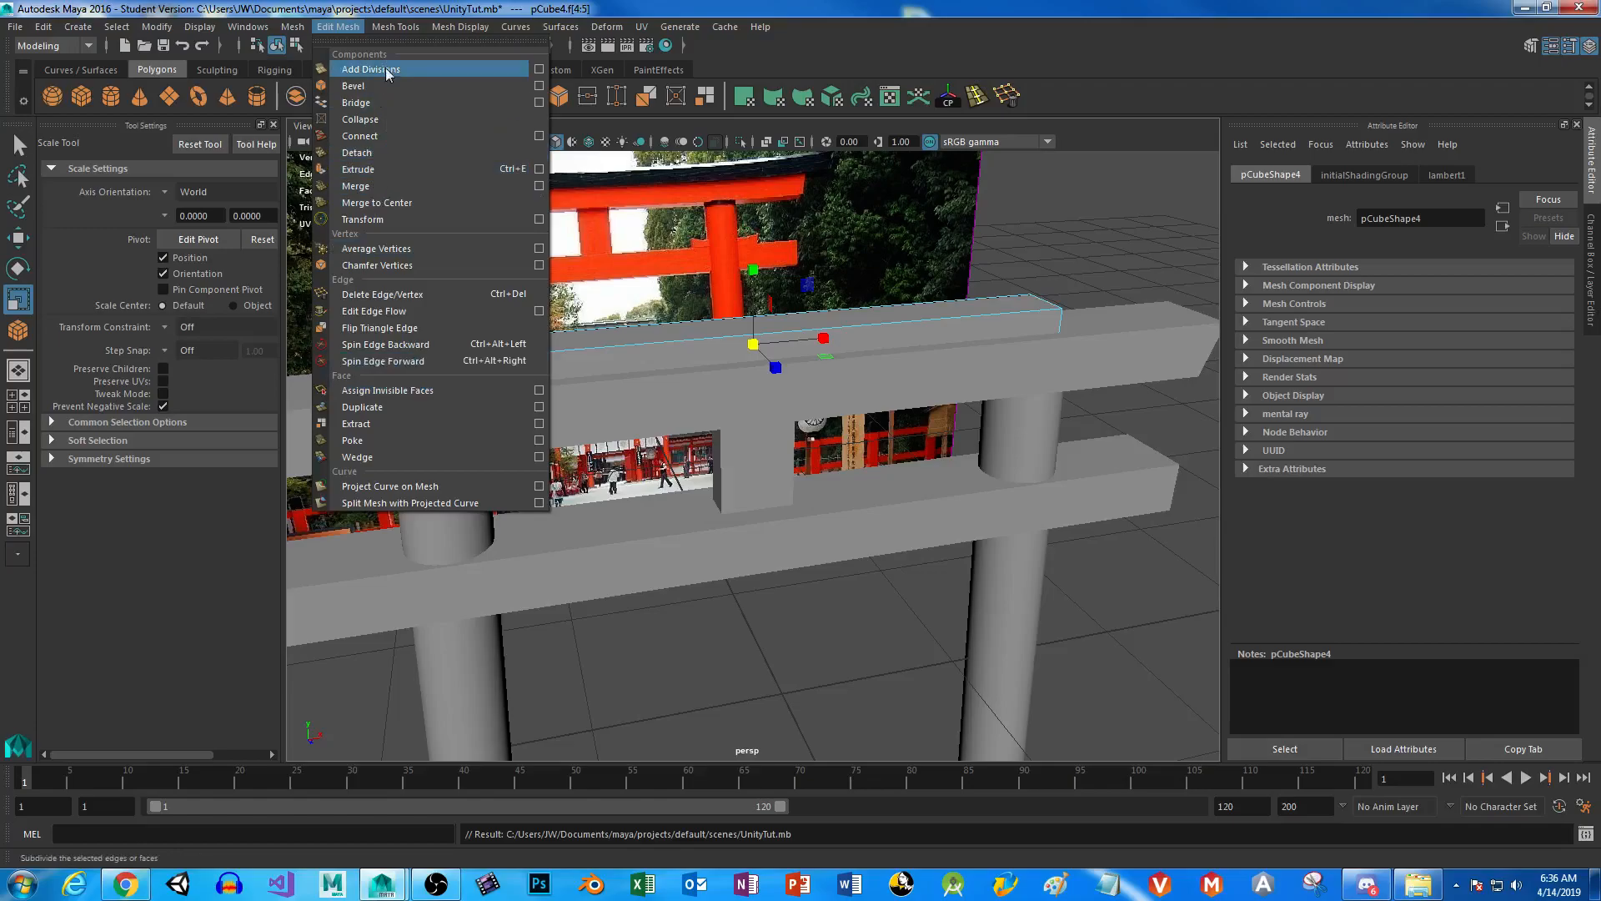
click(339, 27)
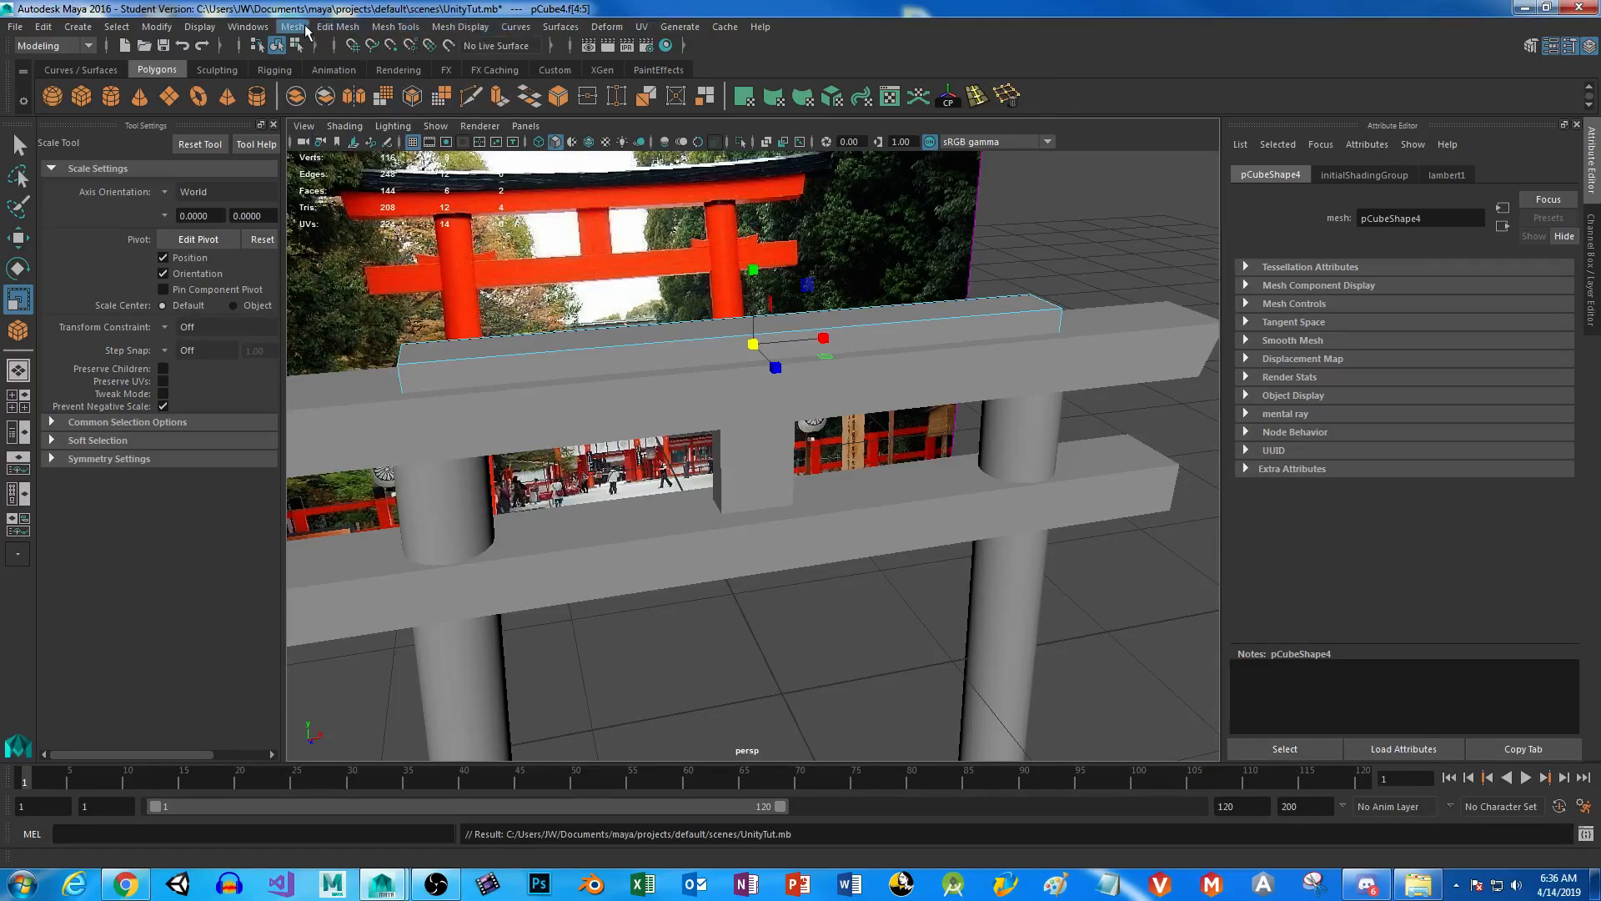
click(333, 27)
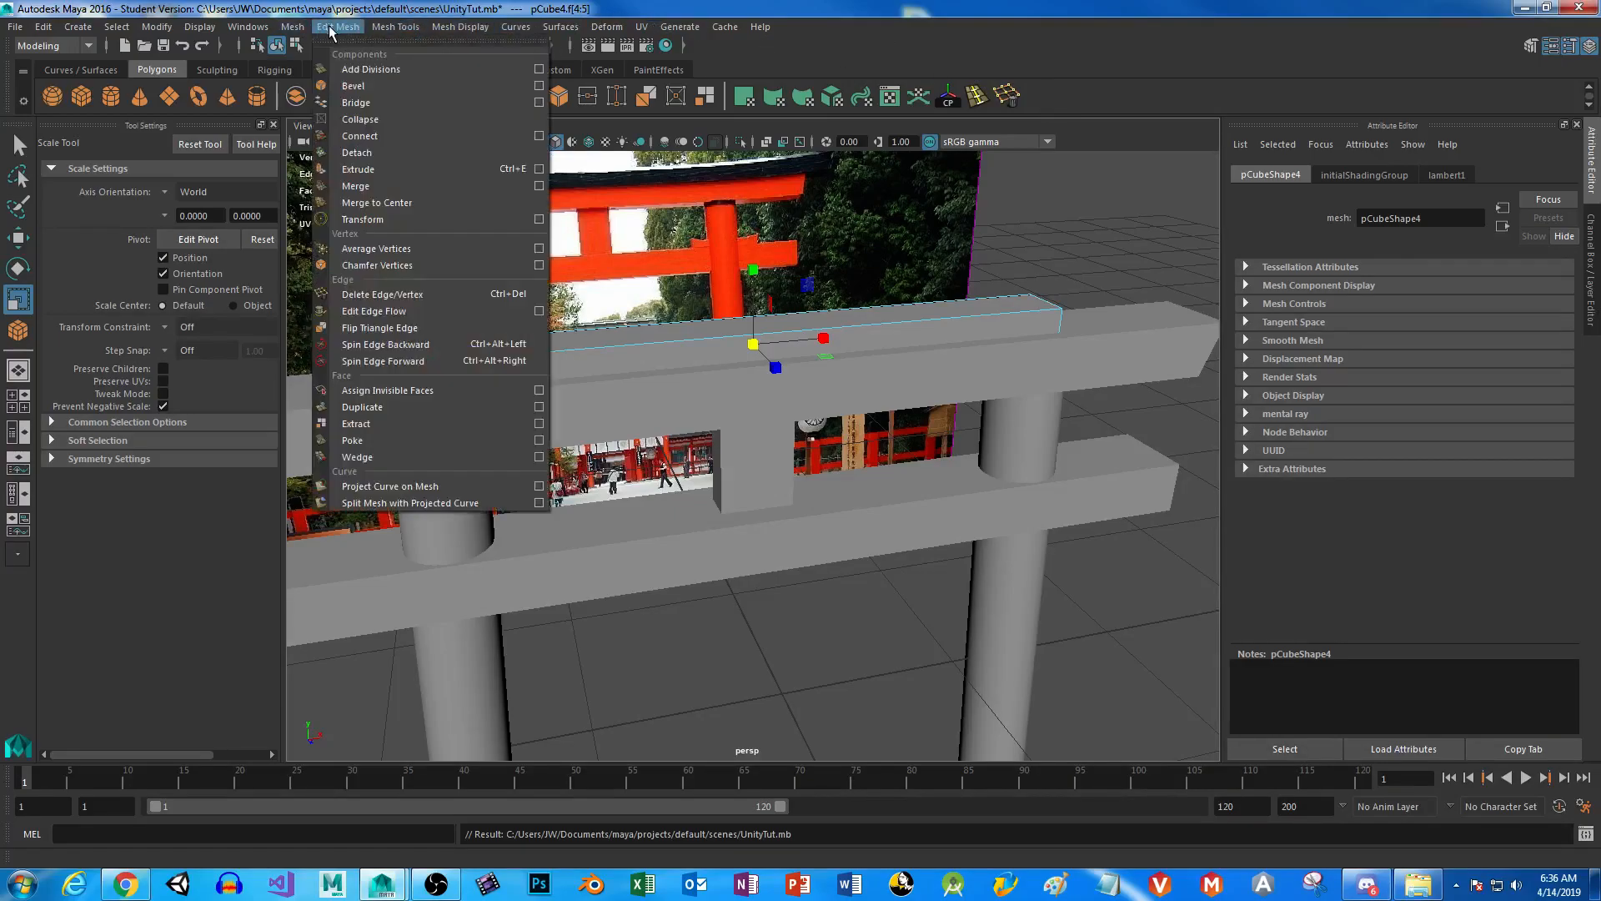
ctrl+shift+click(374, 169)
click(1120, 96)
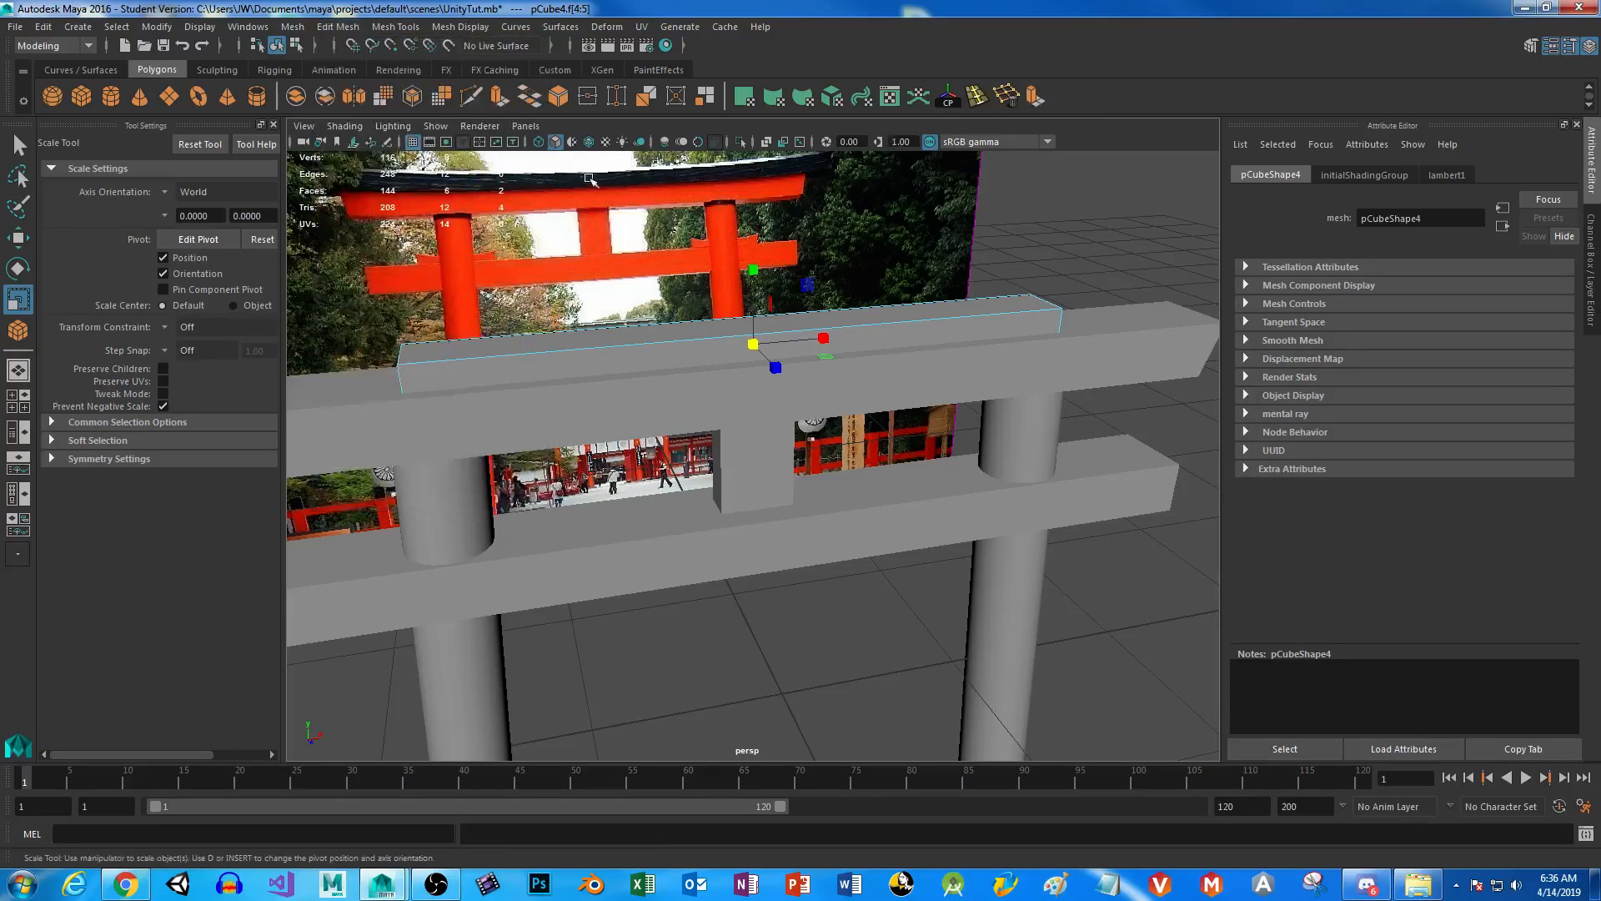
right_click(1037, 98)
click(1087, 155)
Extrude the roof beam's two end faces outward with a local Z translation of about 0.256.
click(499, 98)
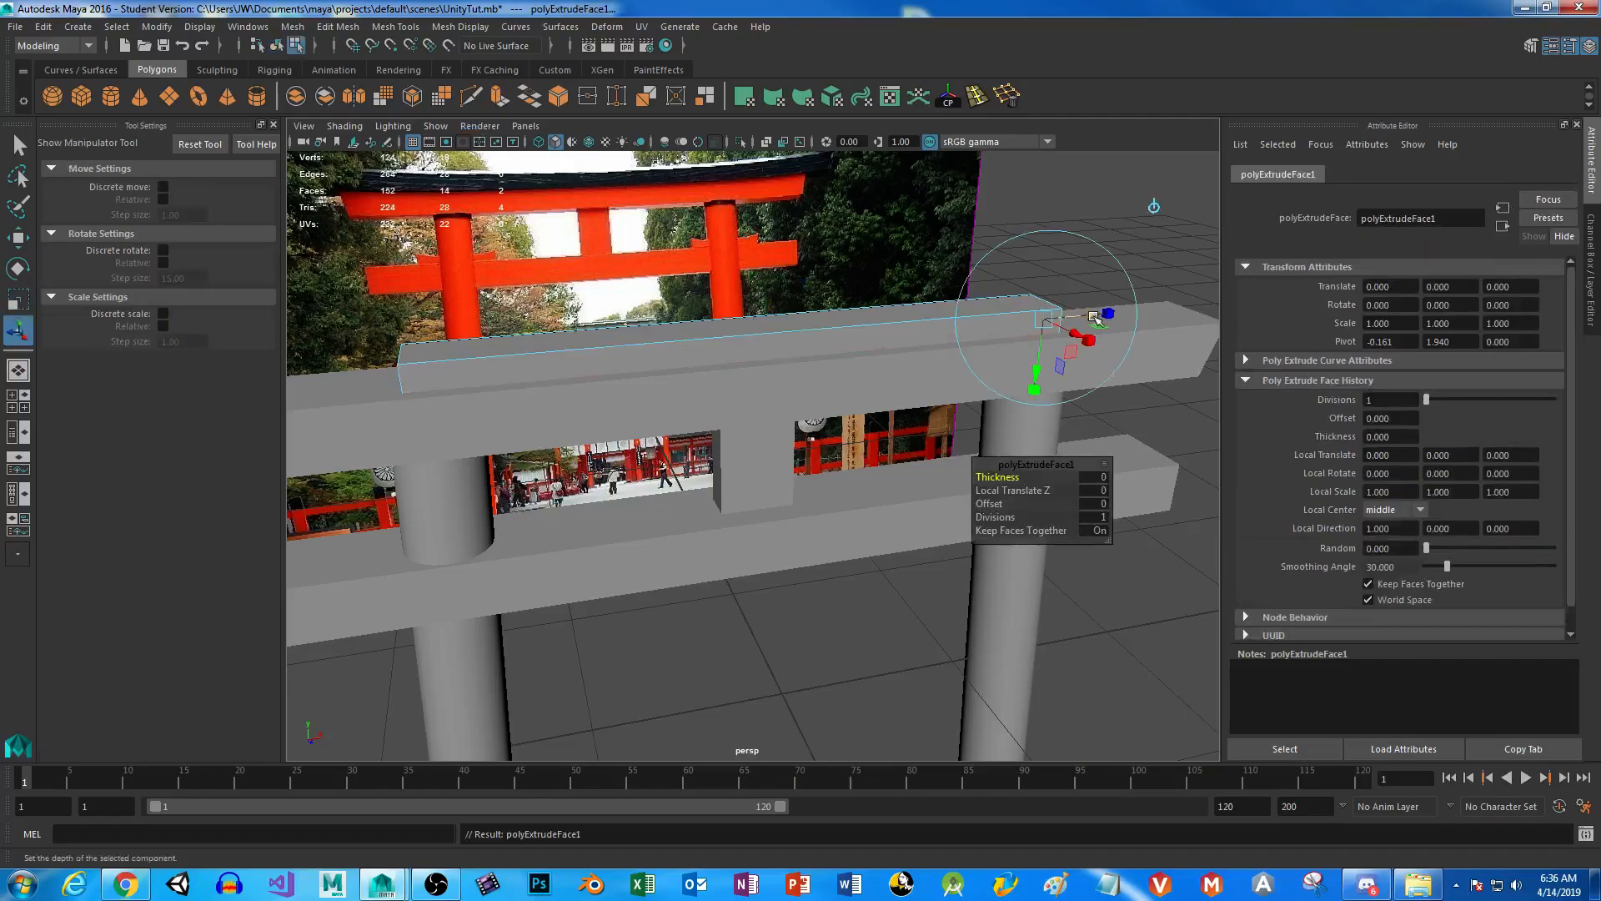
alt+drag(979, 446, 863, 417)
alt+middle_drag(868, 415, 519, 331)
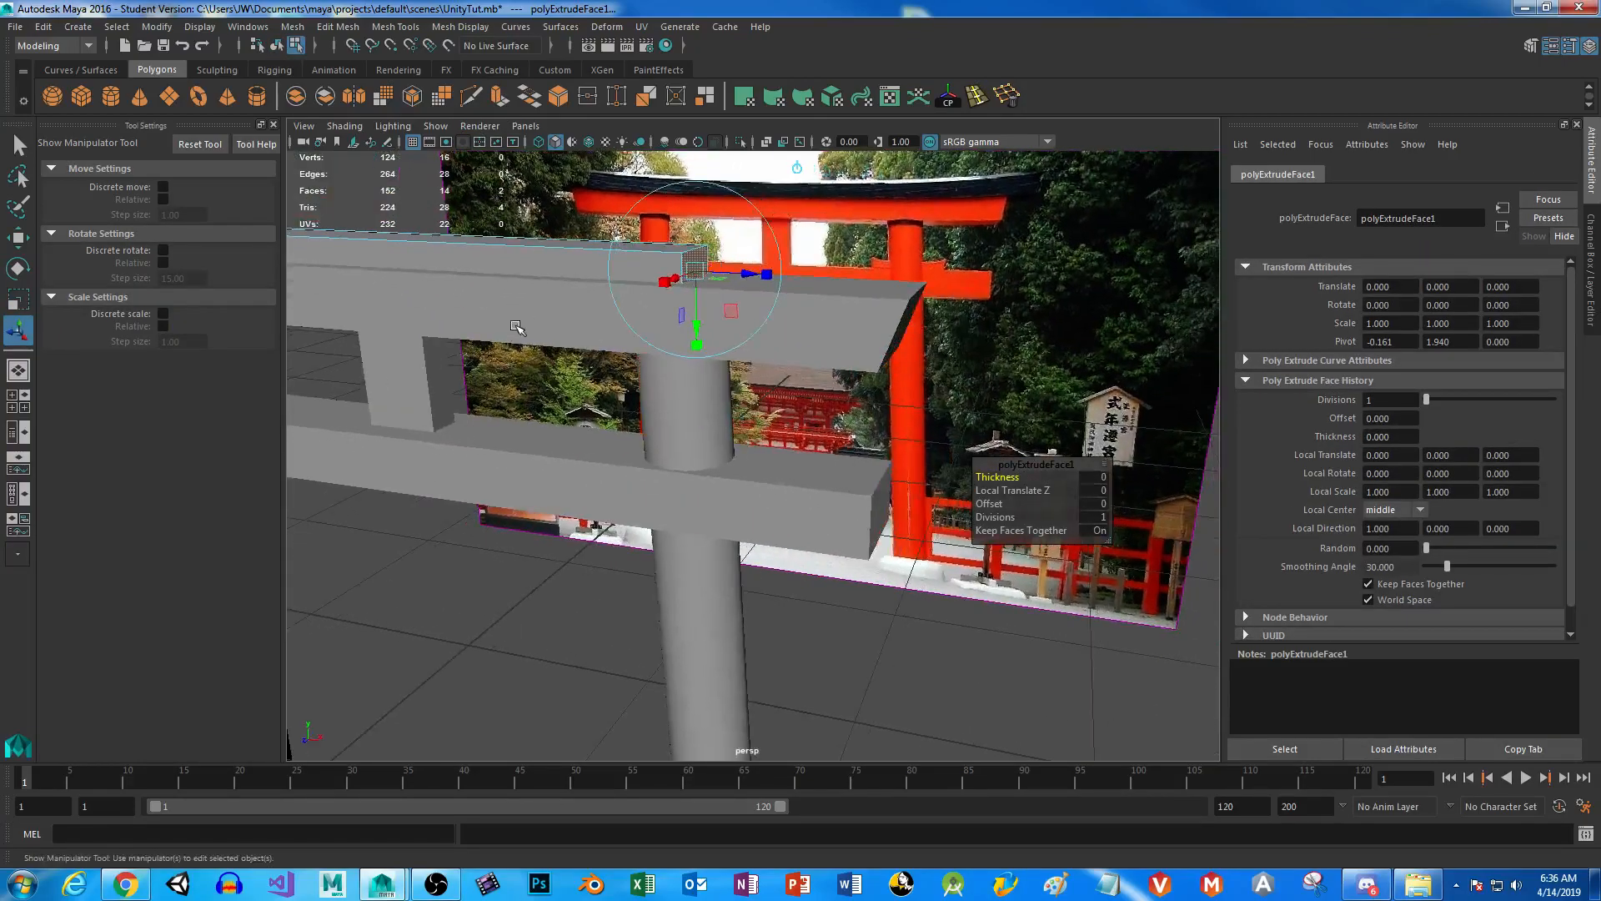
alt+drag(533, 375, 547, 418)
drag(760, 353, 834, 359)
alt+middle_drag(523, 359, 1092, 381)
alt+middle_drag(840, 348, 250, 347)
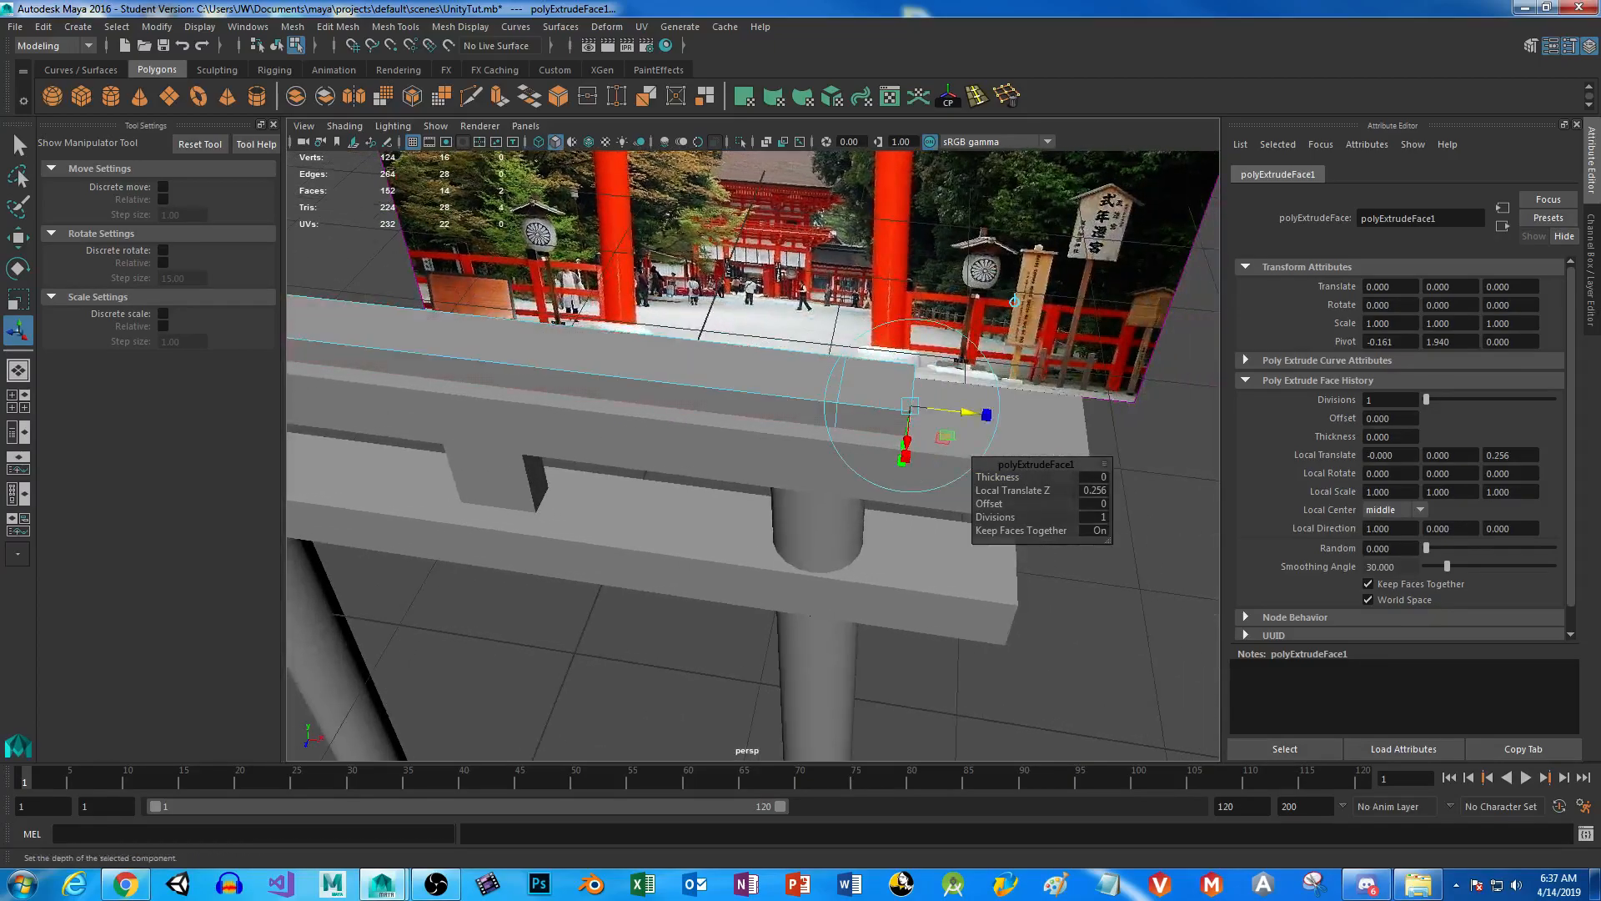
Raise the extruded roof ends slightly in the front view, to a local Y translation of about -0.016.
key(space)
key(space)
alt+middle_drag(993, 414, 834, 414)
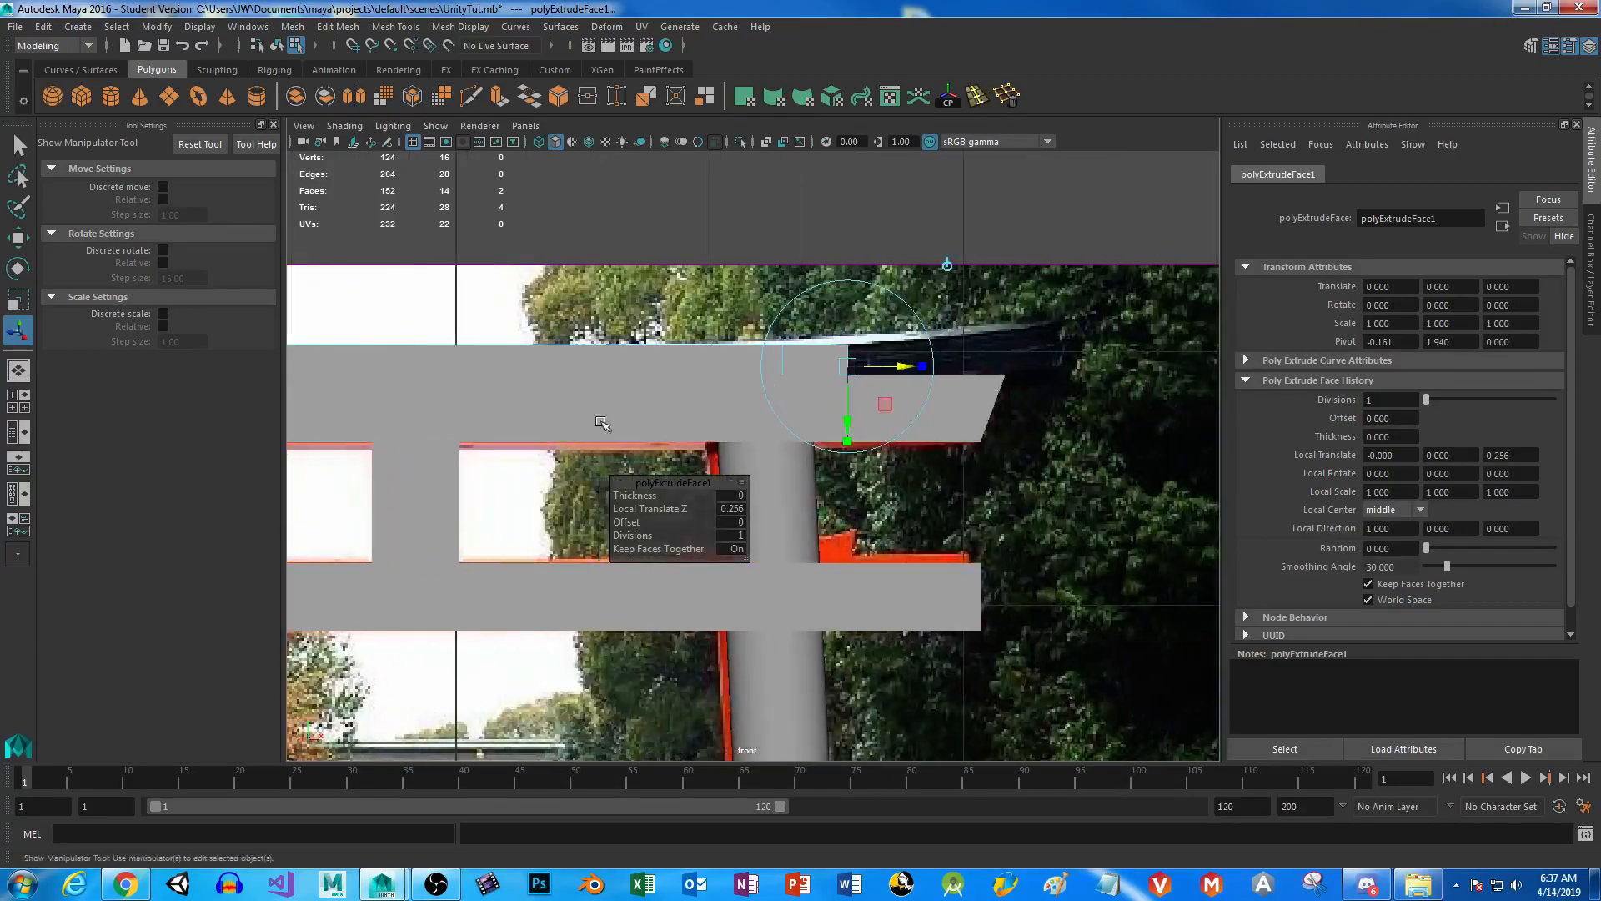
drag(848, 420, 850, 419)
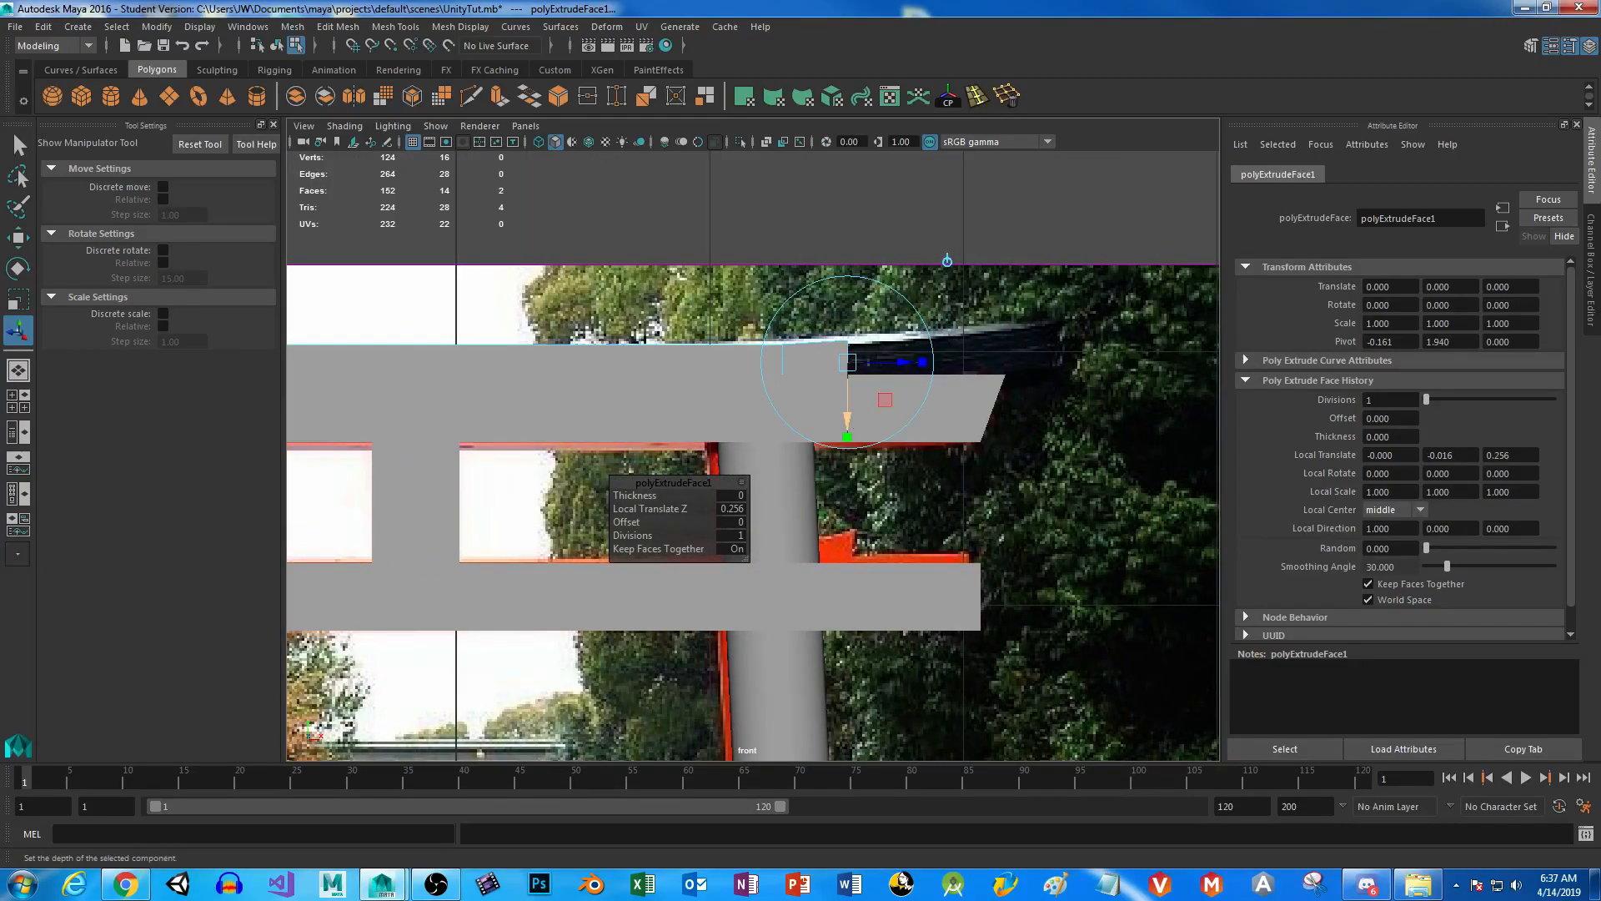
Extrude the roof's end faces a second time, outward by a local Z translation of about 0.191.
key(ctrl+e)
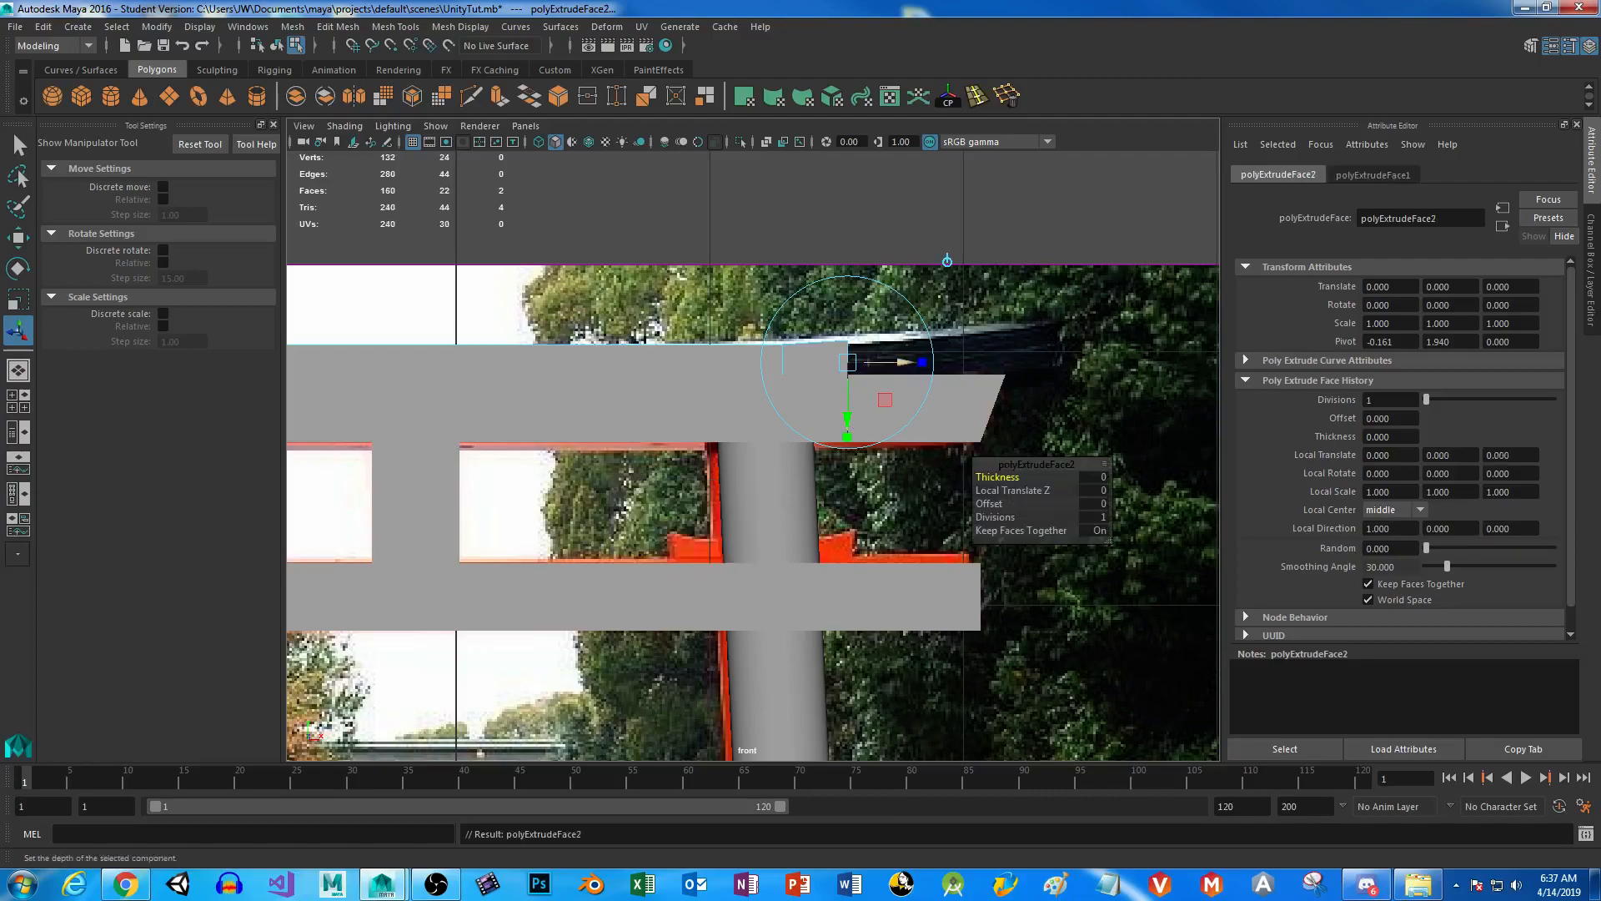
drag(906, 364, 954, 364)
alt+right_drag(697, 487, 694, 432)
alt+middle_drag(693, 432, 704, 415)
alt+right_drag(704, 415, 749, 475)
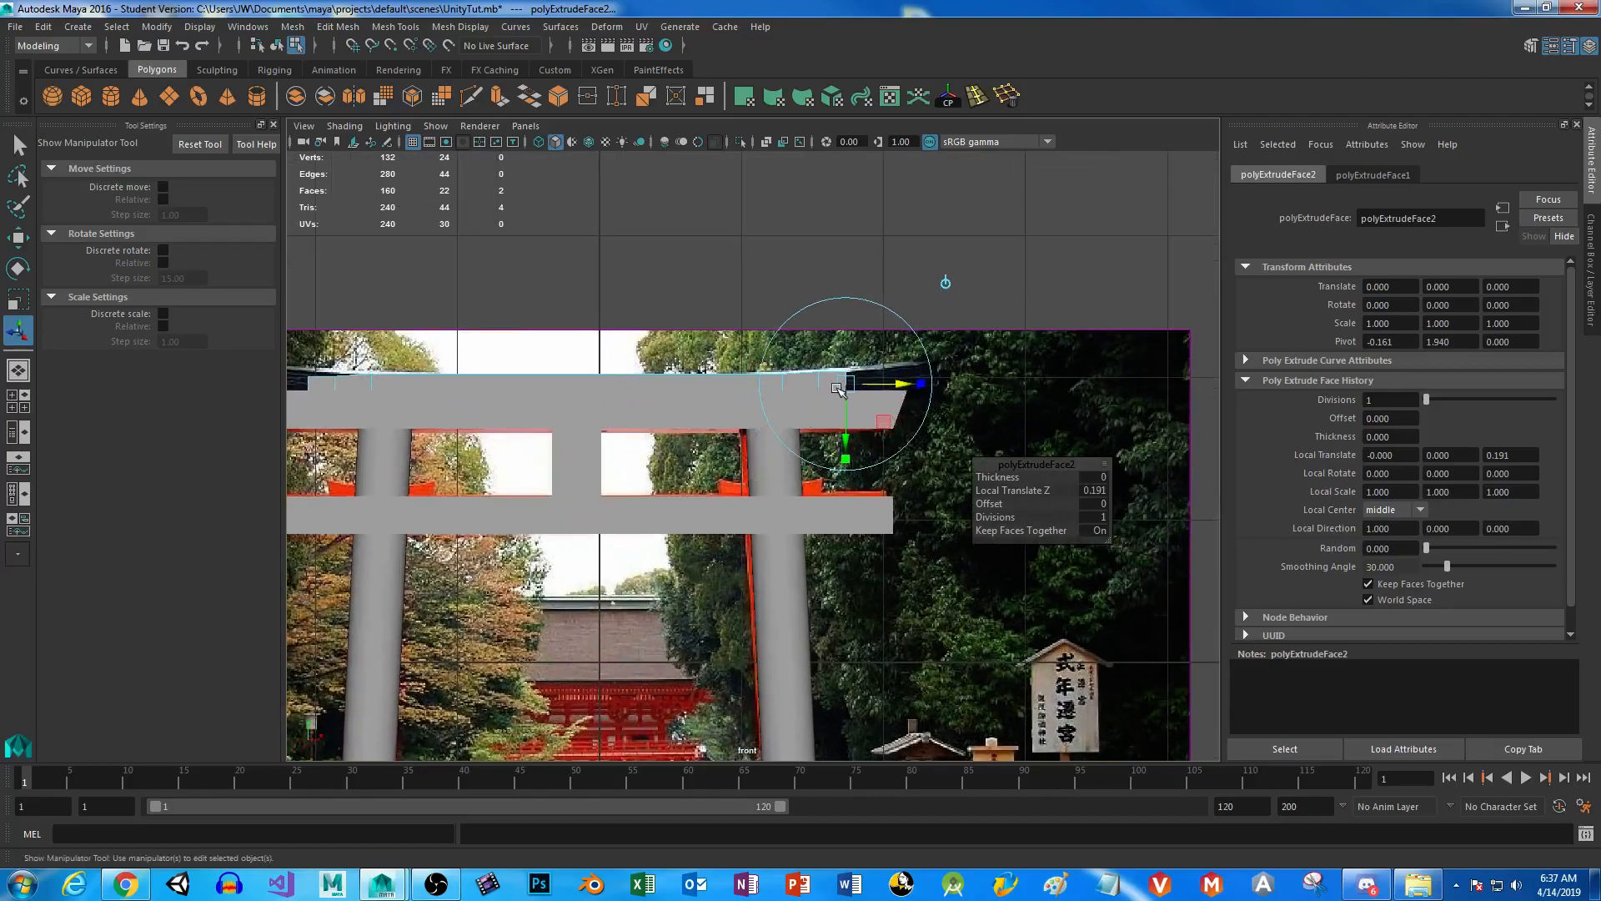
Try pulling the second roof extrusion much further outward, compare both ends with the reference, and undo it.
drag(901, 383, 1026, 385)
click(933, 624)
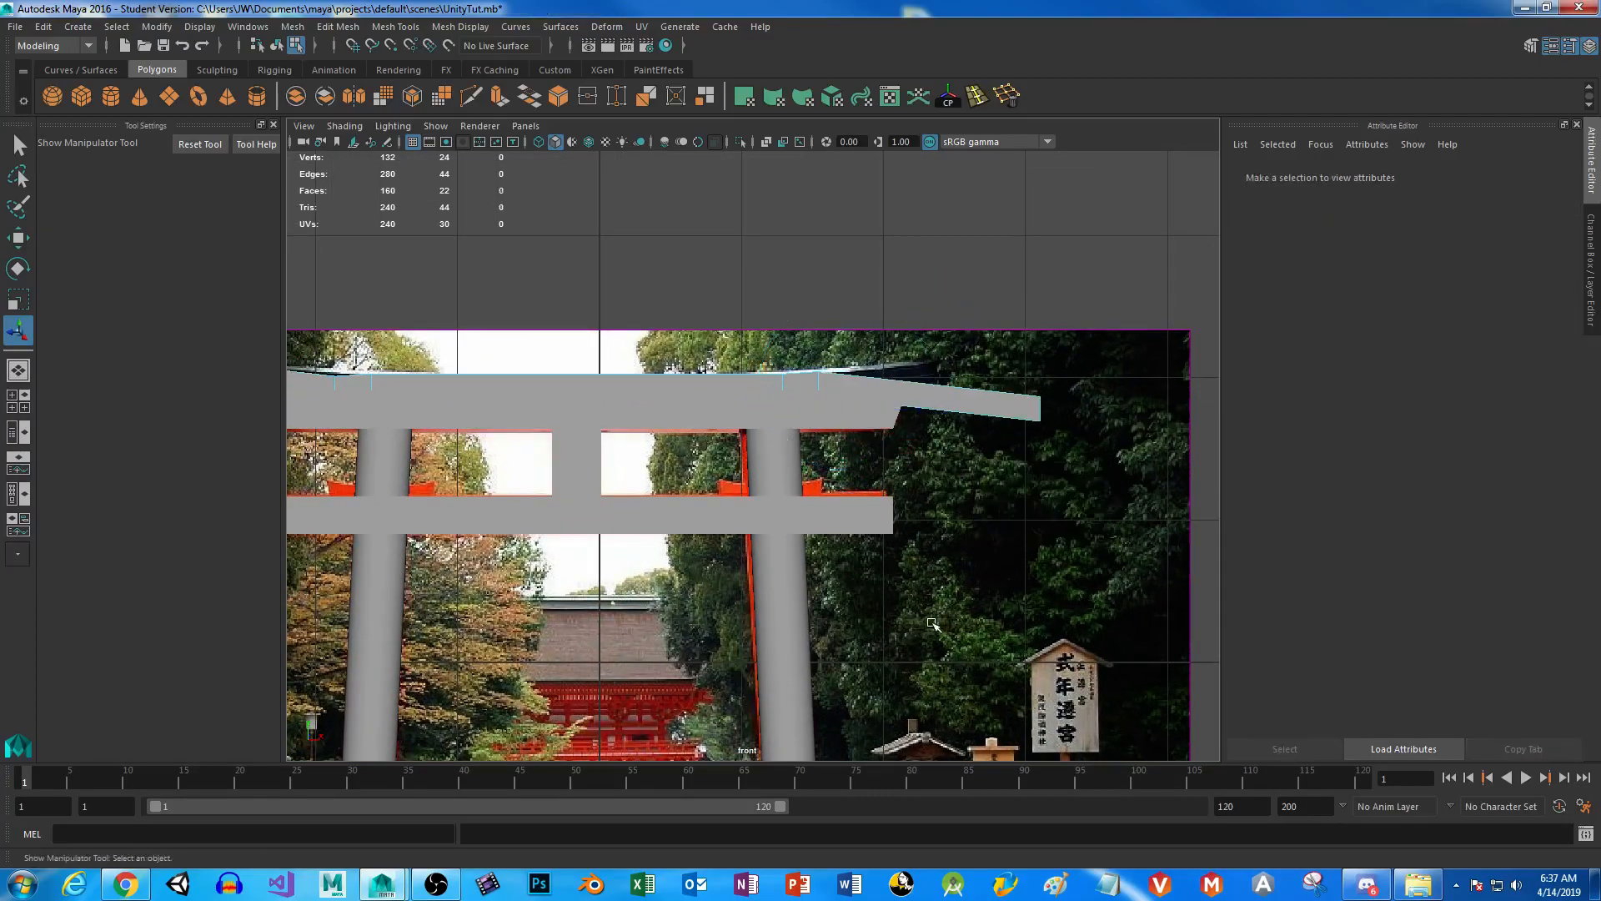
alt+middle_drag(703, 467, 925, 464)
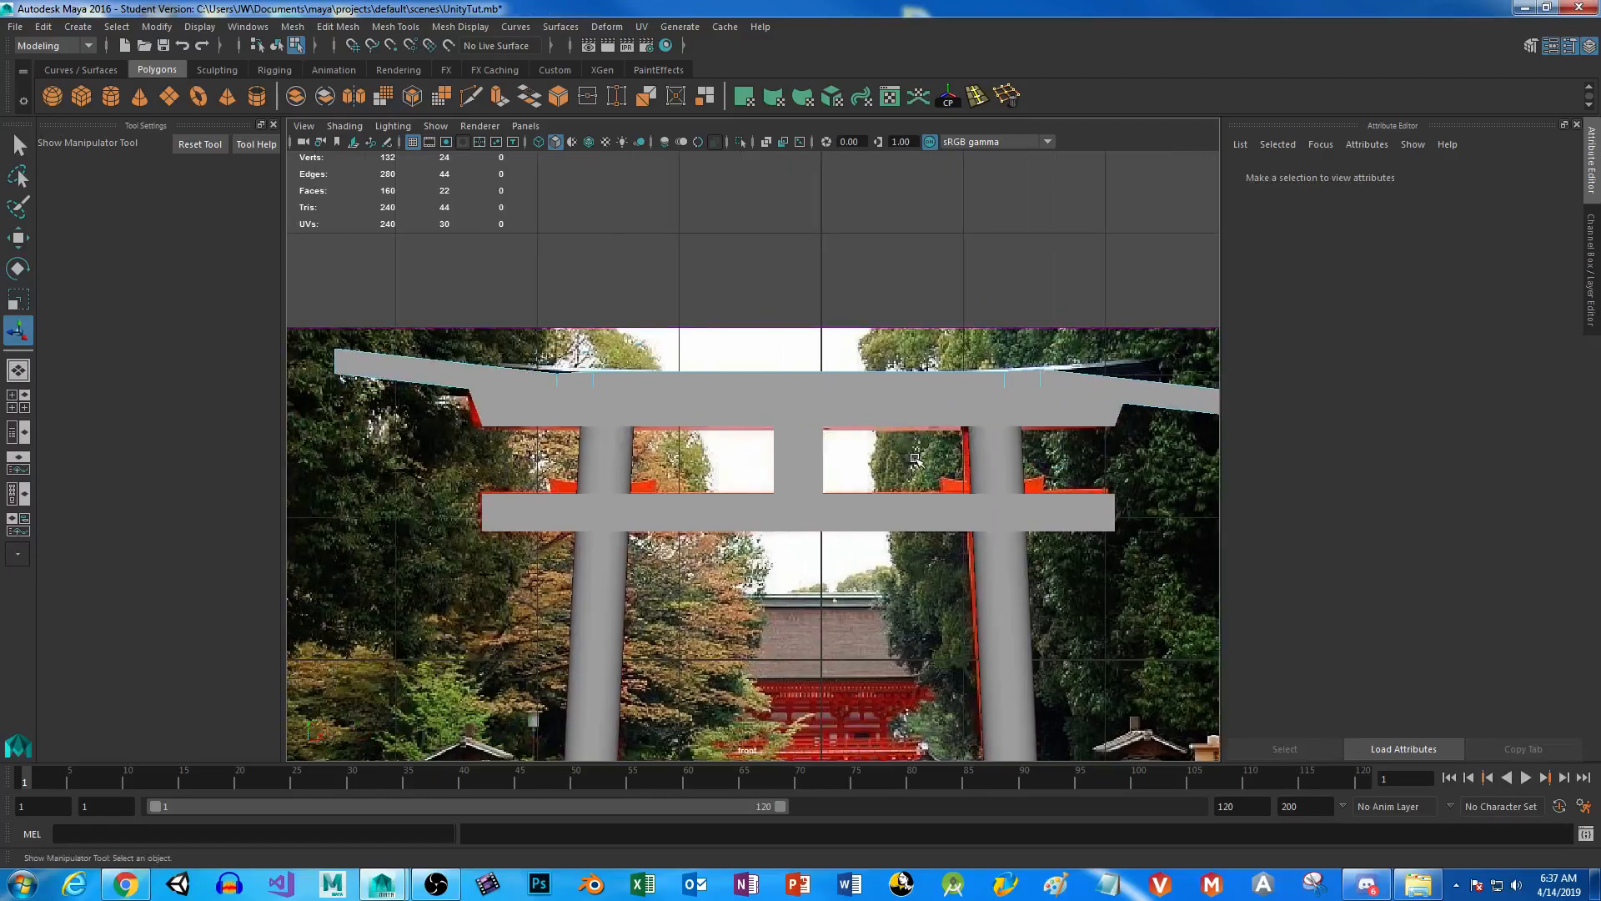
key(ctrl+z)
key(ctrl+z)
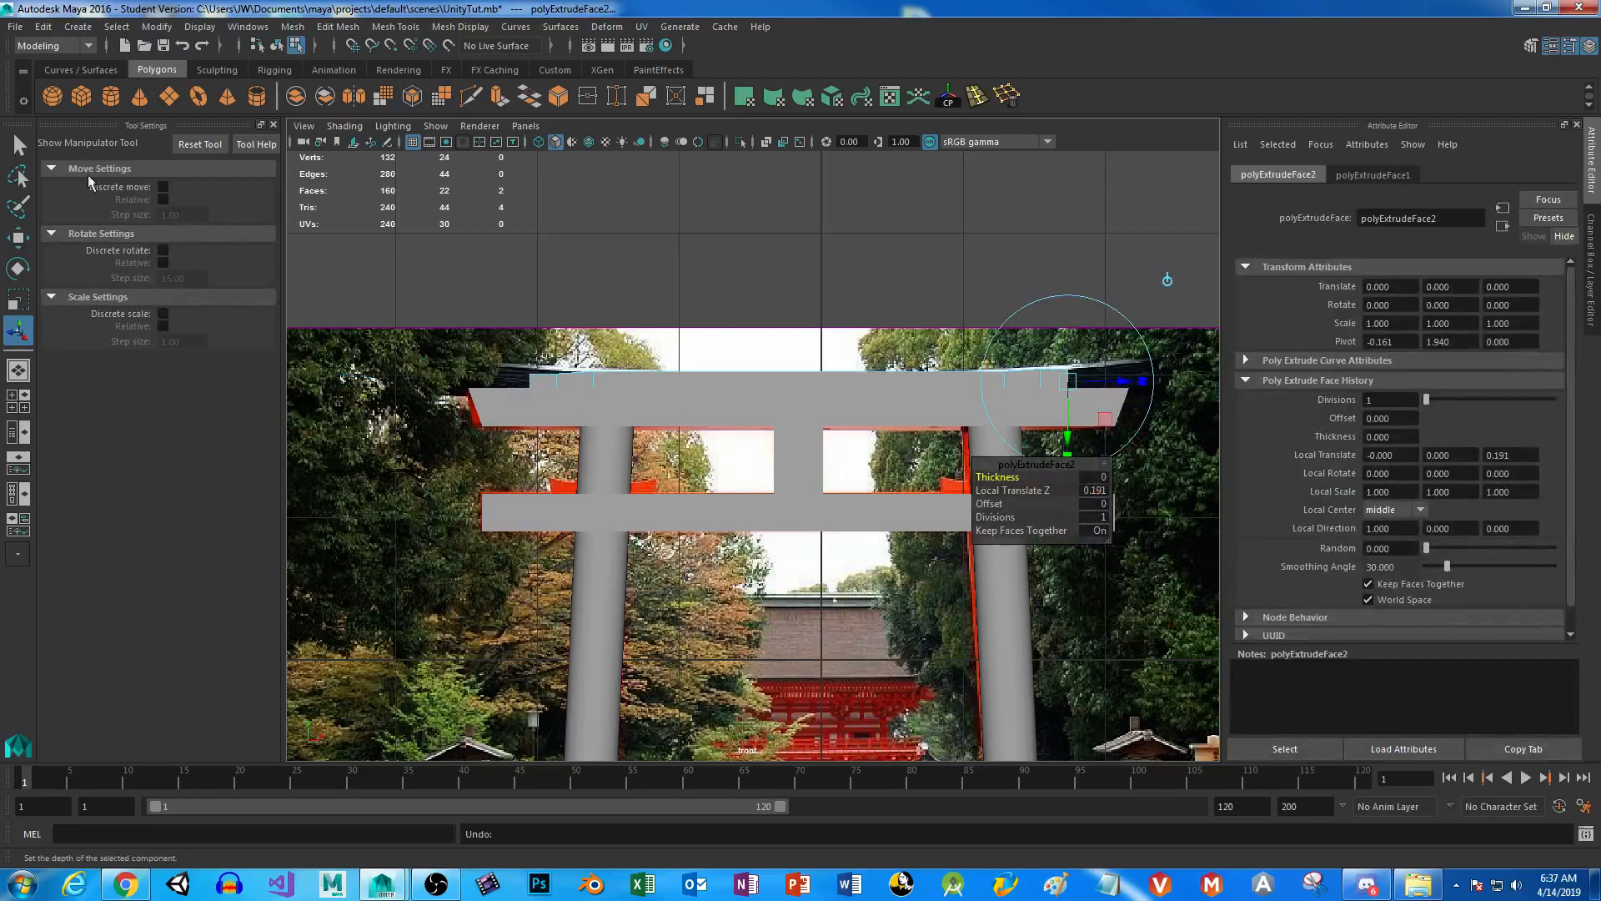
Move both roof end faces up together to about Y 2.017 with the Move tool, following the reference roof's upward curve.
click(18, 237)
alt+middle_drag(959, 400, 738, 392)
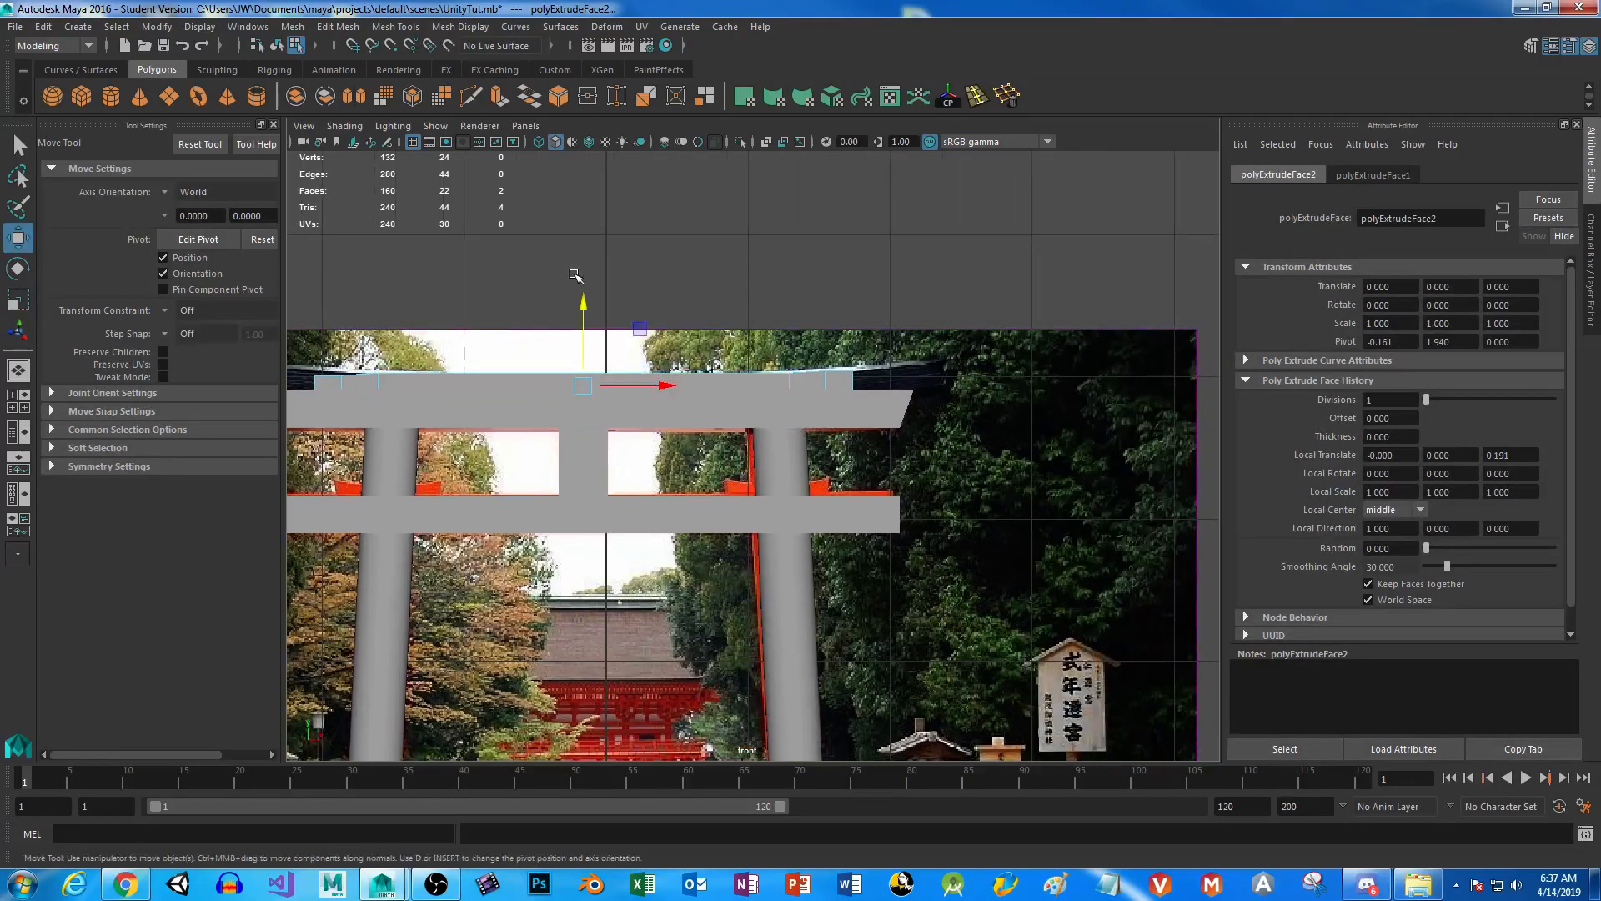
drag(583, 304, 584, 305)
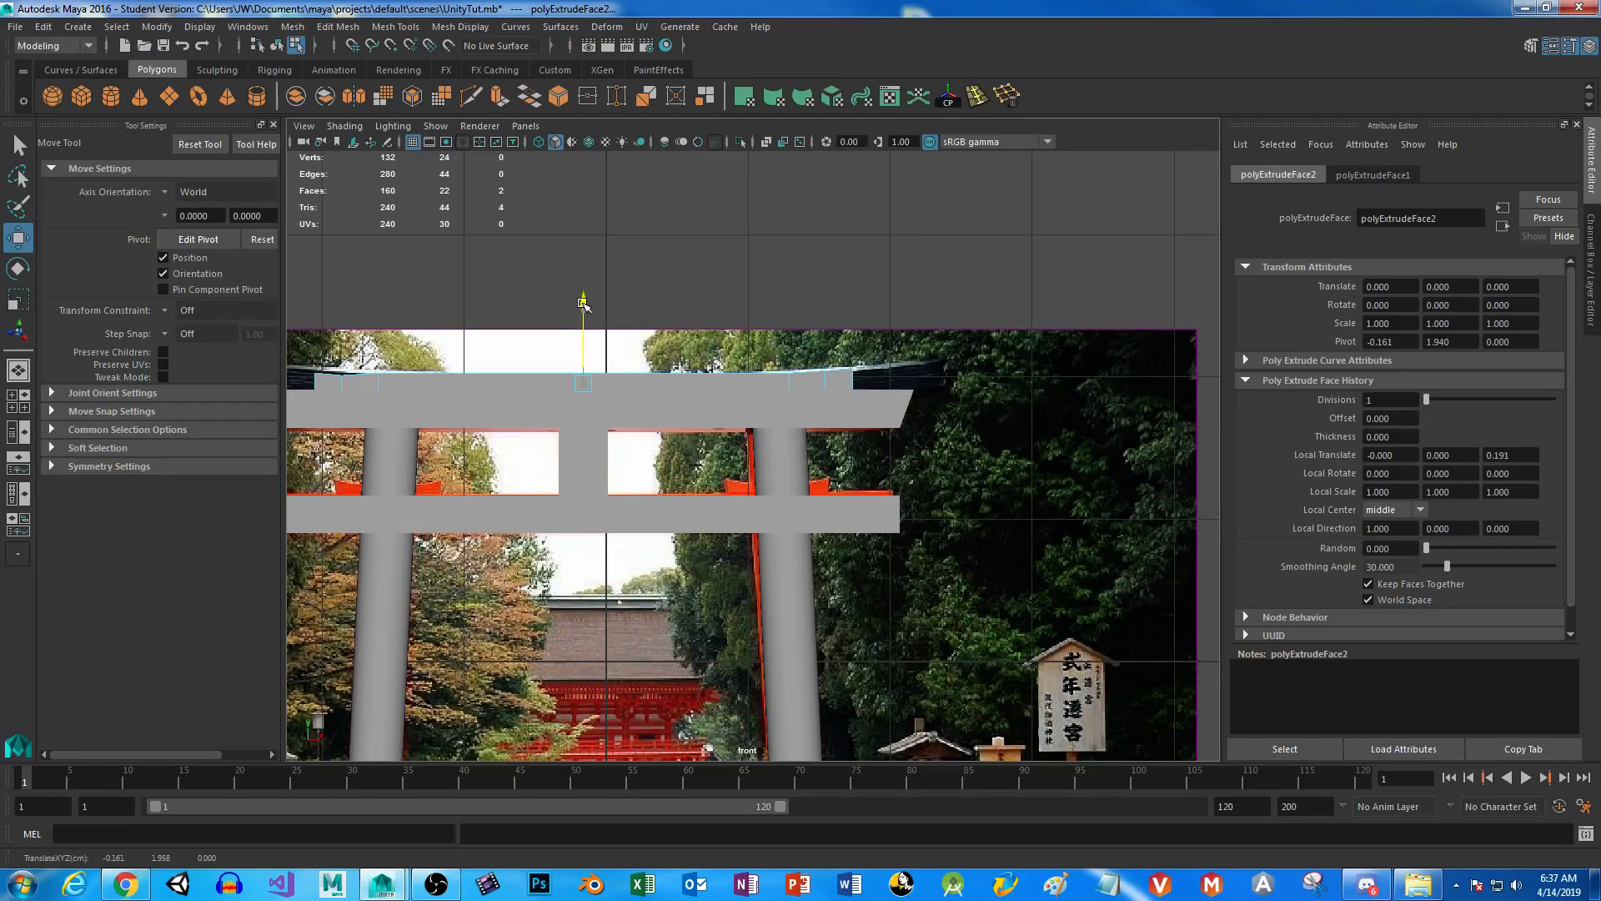
drag(584, 305, 586, 290)
Try shifting the roof end faces about -0.24 in Z and about 0.299 in X in perspective, undoing each move.
key(space)
key(space)
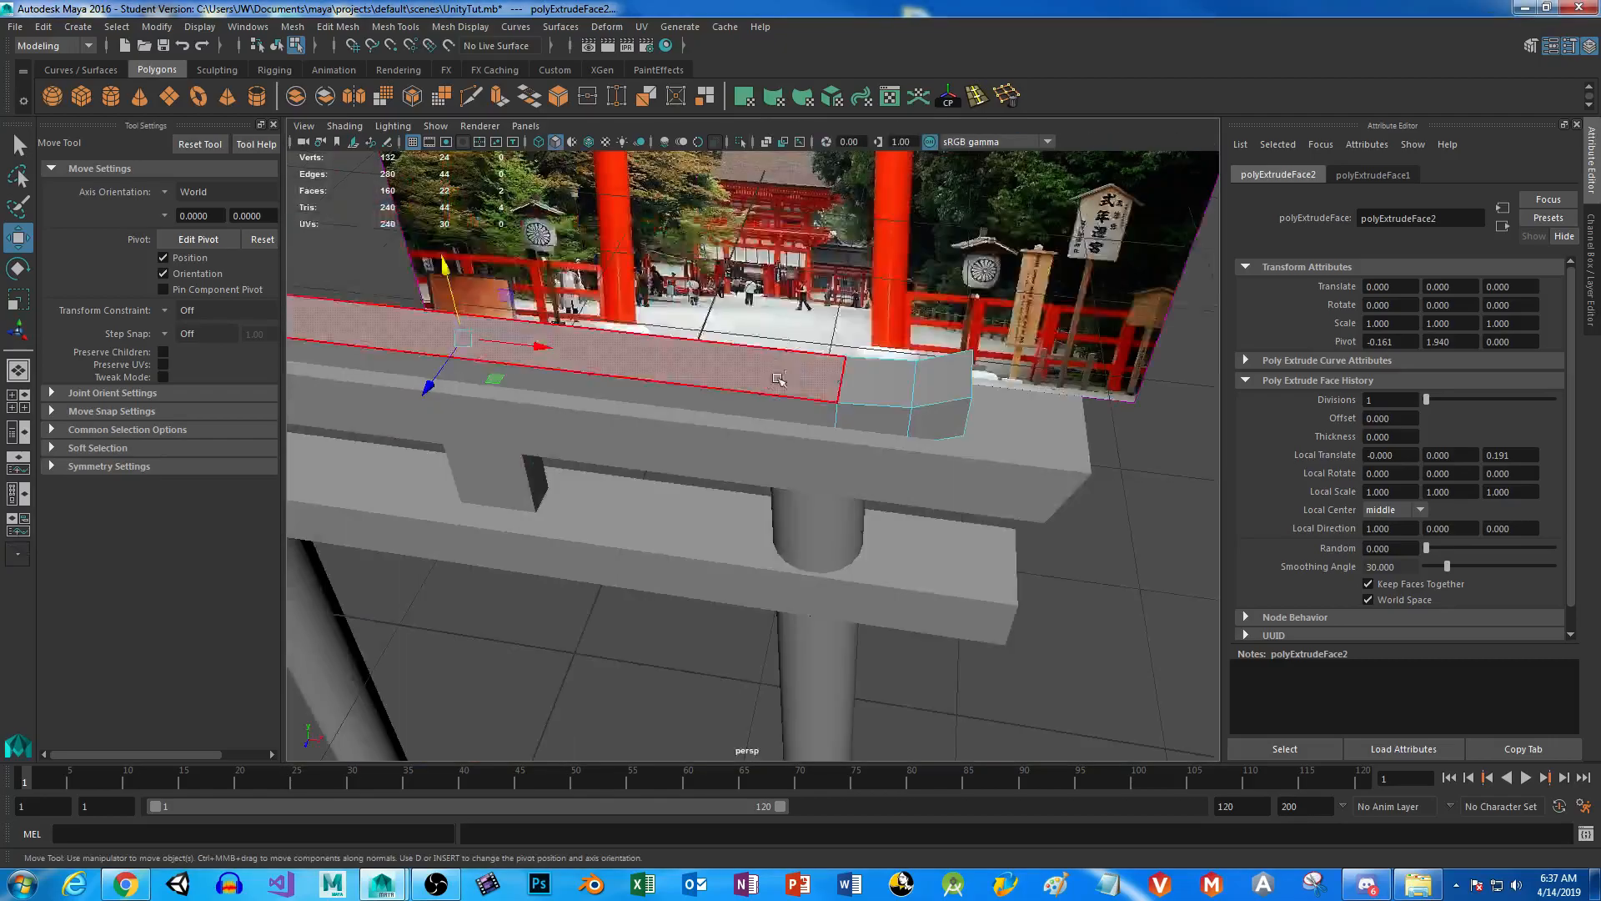
key(F9)
click(458, 351)
key(ctrl+z)
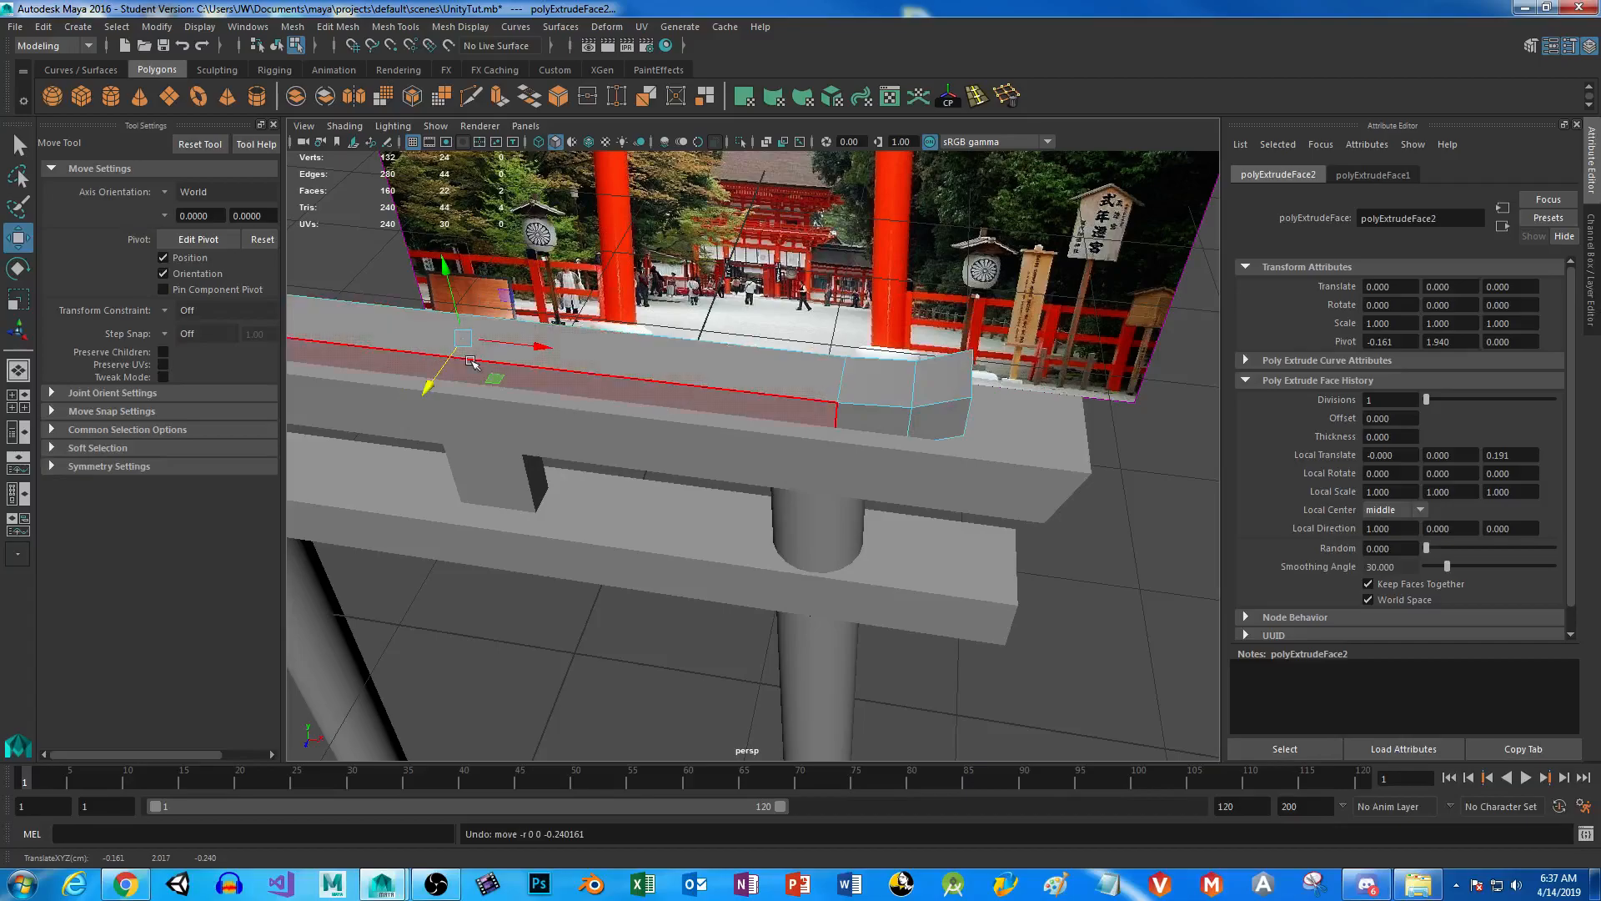
drag(543, 346, 617, 355)
alt+middle_drag(482, 347, 928, 393)
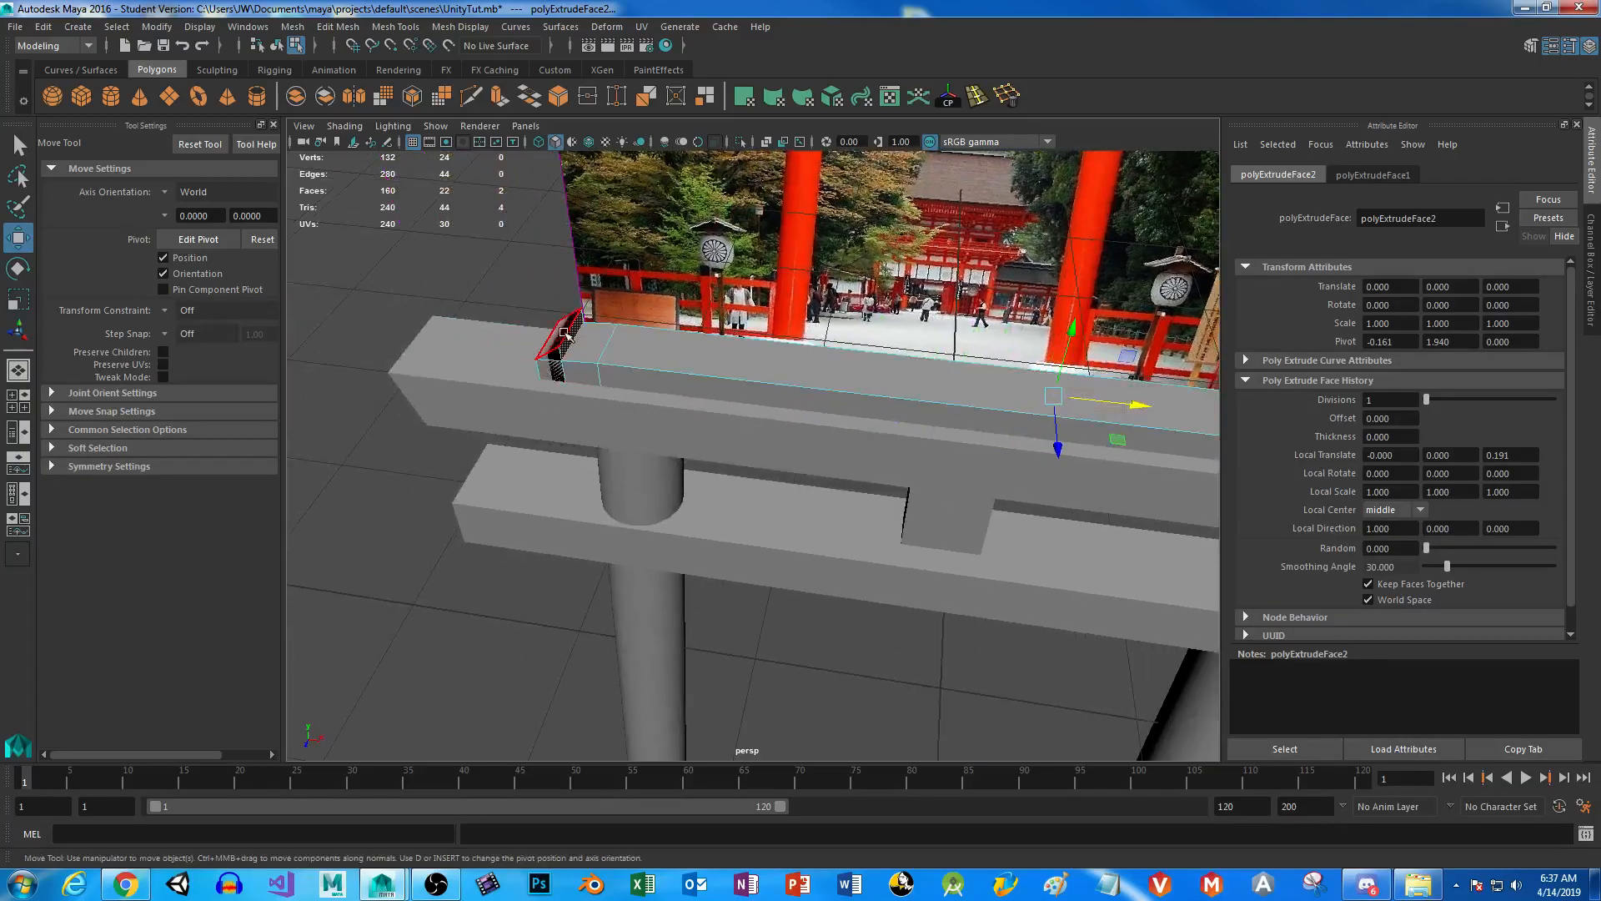
key(ctrl+z)
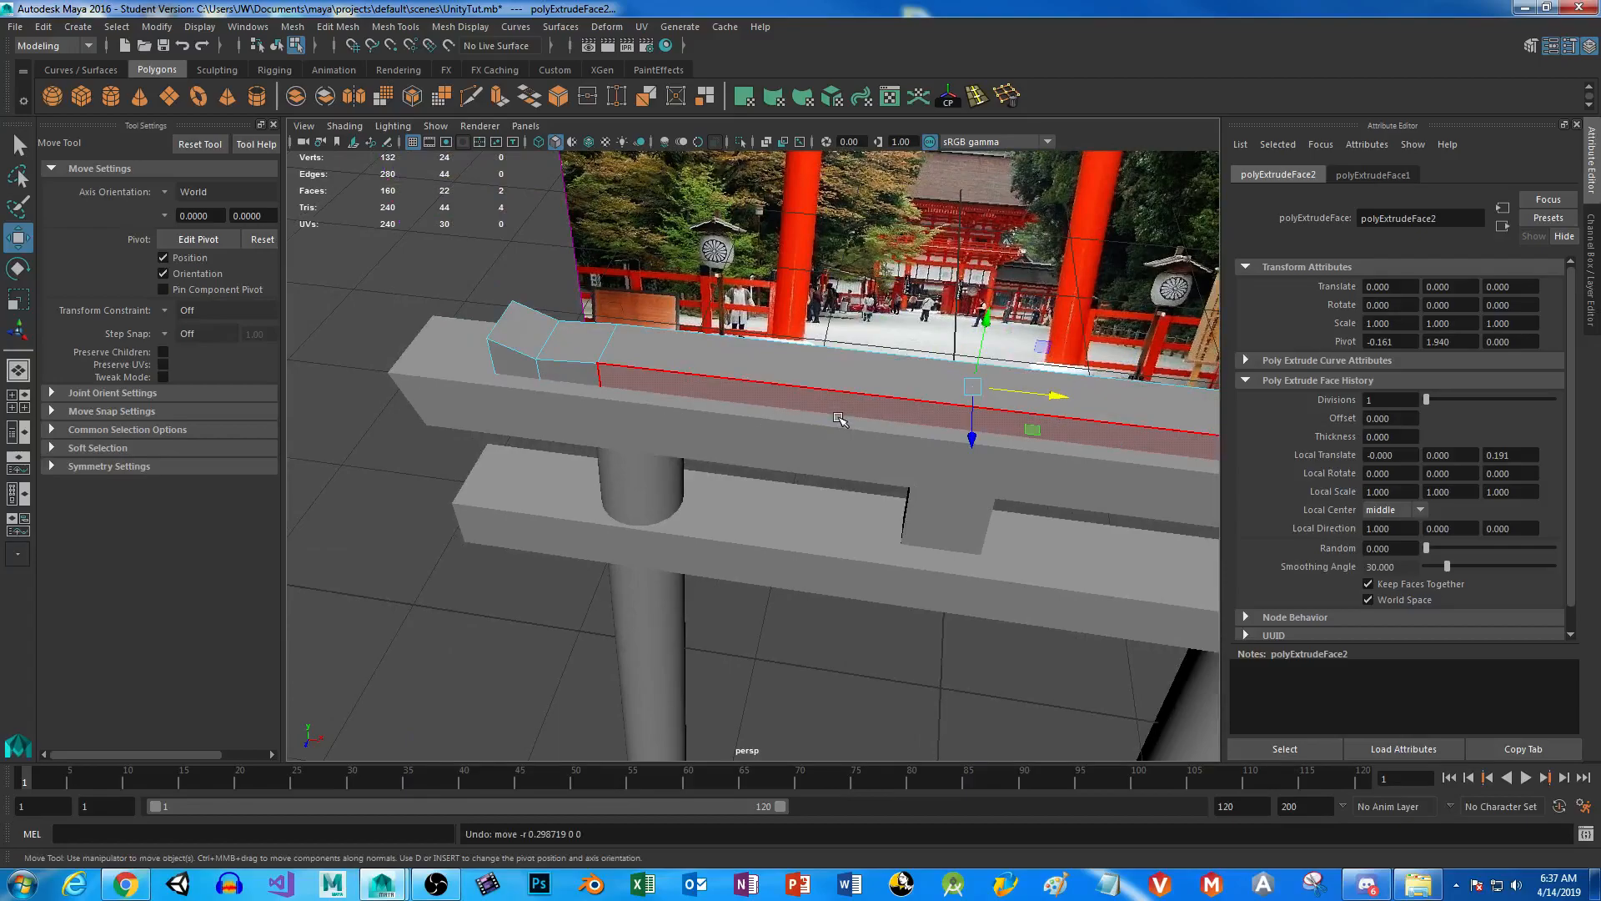
Scale the two roof end faces along X and move them vertically to about Y 1.952 in the front view.
key(r)
drag(1051, 395, 1060, 399)
mouse_move(1060, 400)
alt+middle_down()
mouse_move(850, 367)
mouse_move(667, 366)
alt+middle_up()
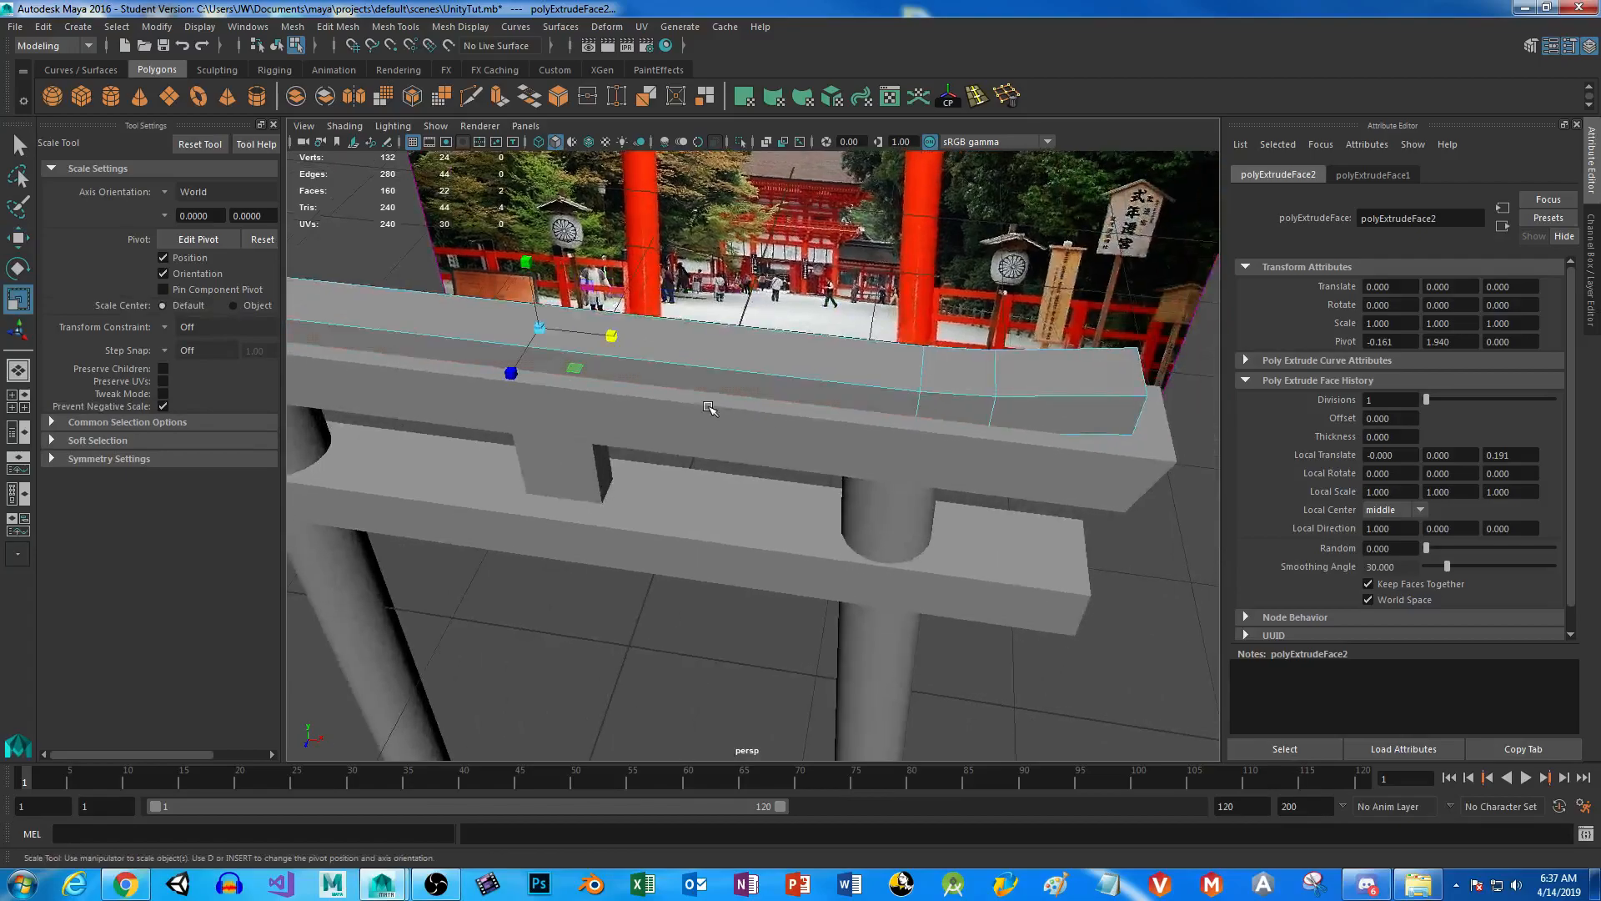
key(space)
key(space)
drag(660, 376, 649, 376)
key(w)
drag(579, 299, 581, 302)
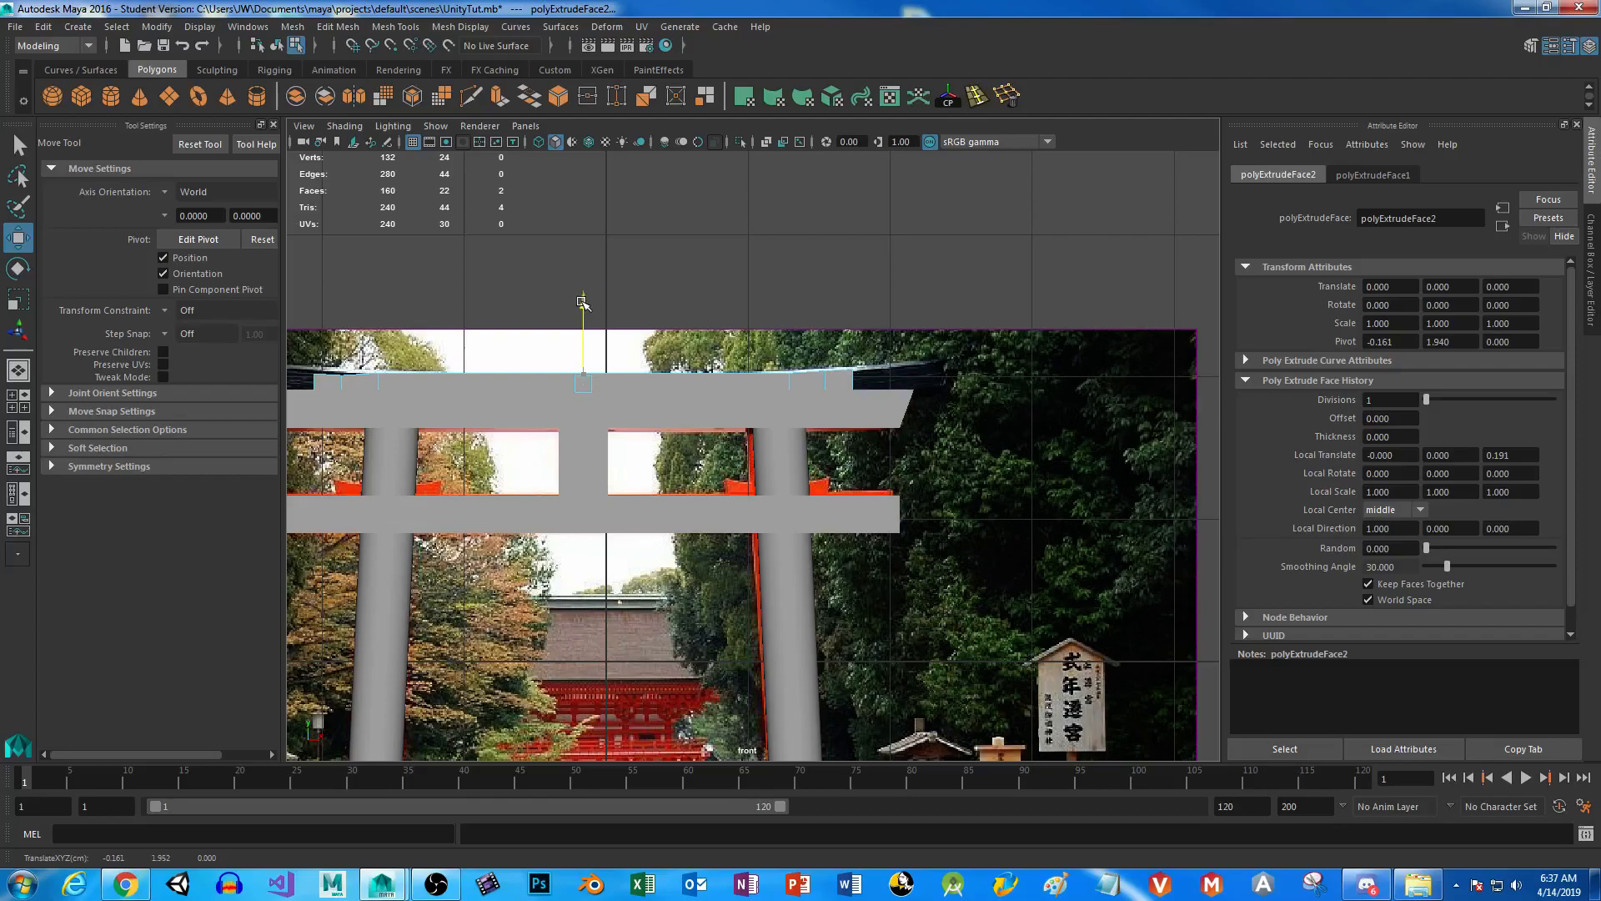
drag(582, 301, 582, 301)
Extrude both roof end faces with a local Z translation of about 0.299 and raise them to about Y 1.993.
key(ctrl+e)
drag(900, 382, 959, 383)
drag(896, 457, 899, 432)
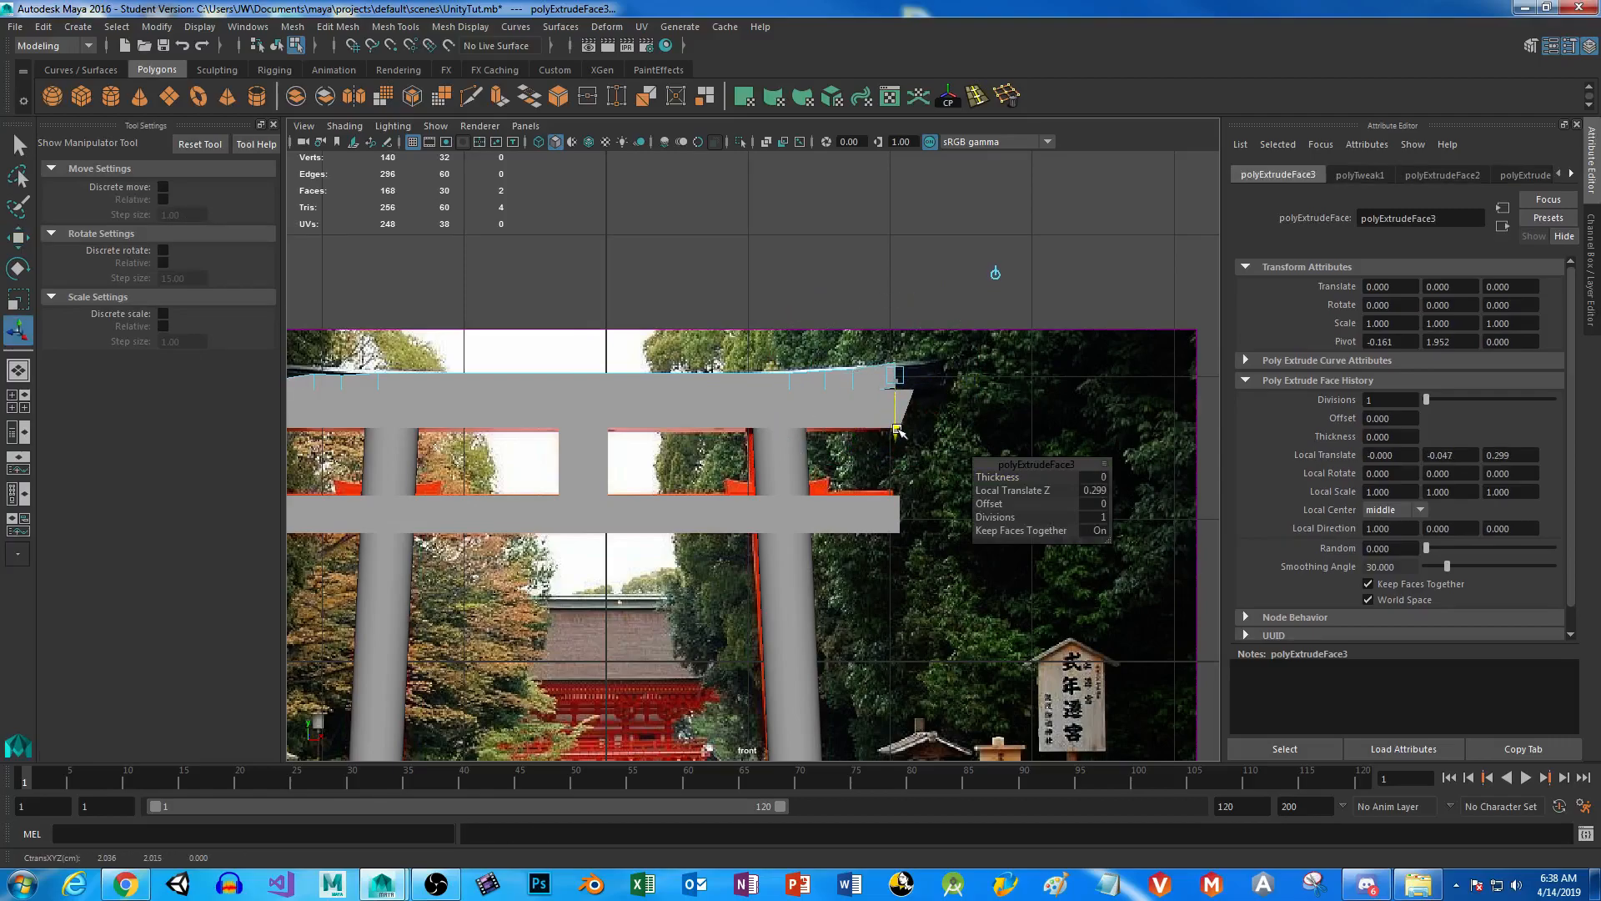
alt+middle_drag(618, 442, 699, 439)
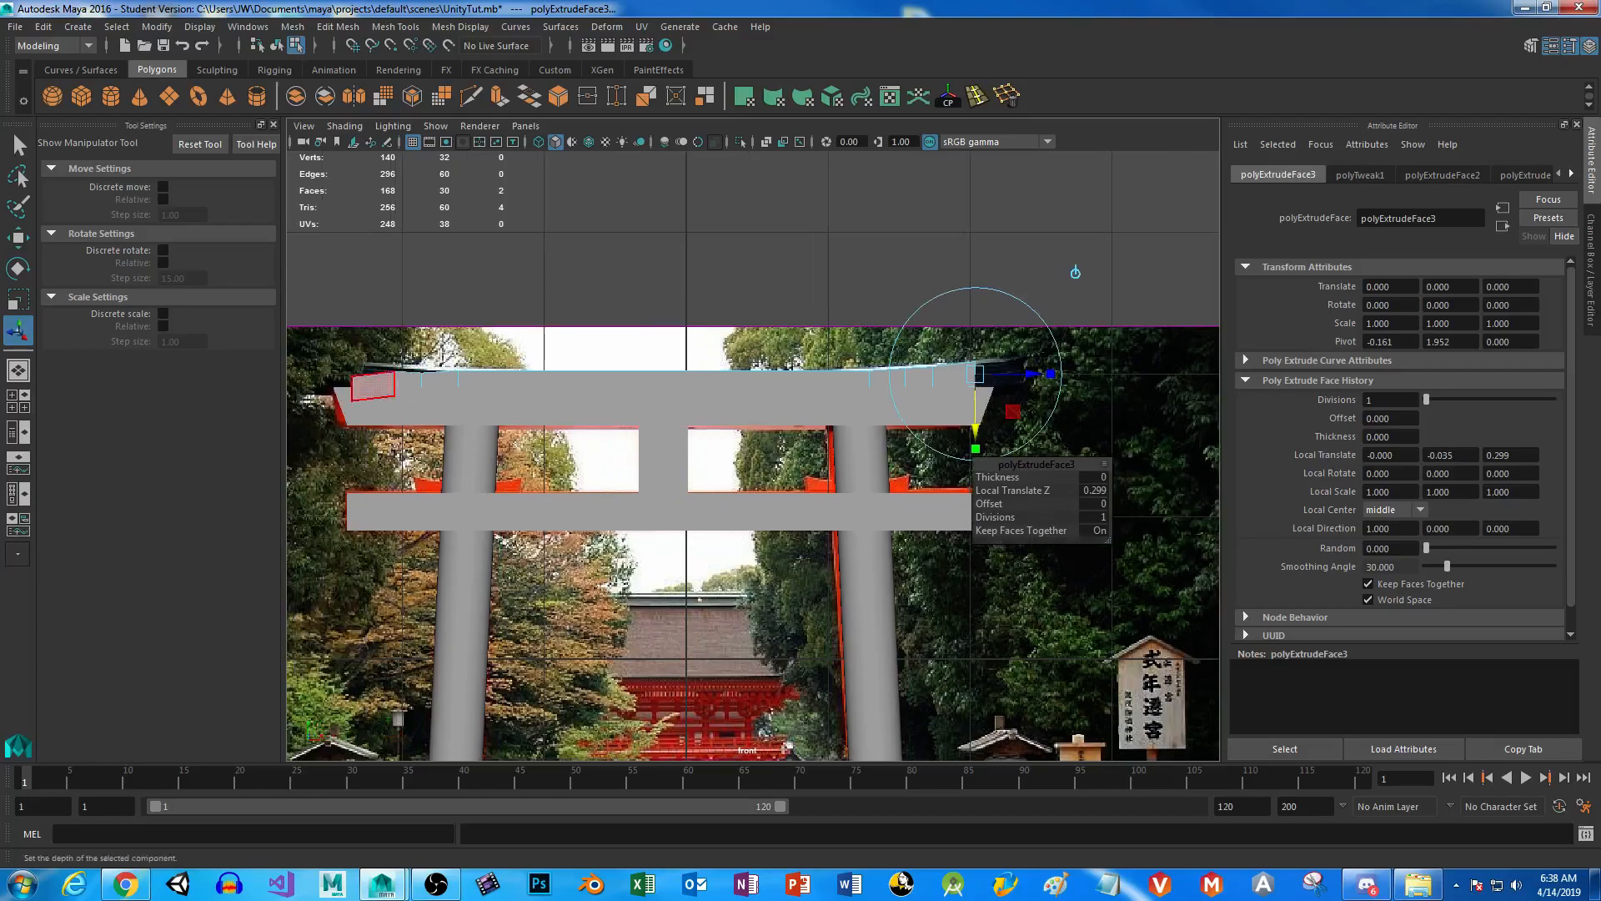
key(ctrl+z)
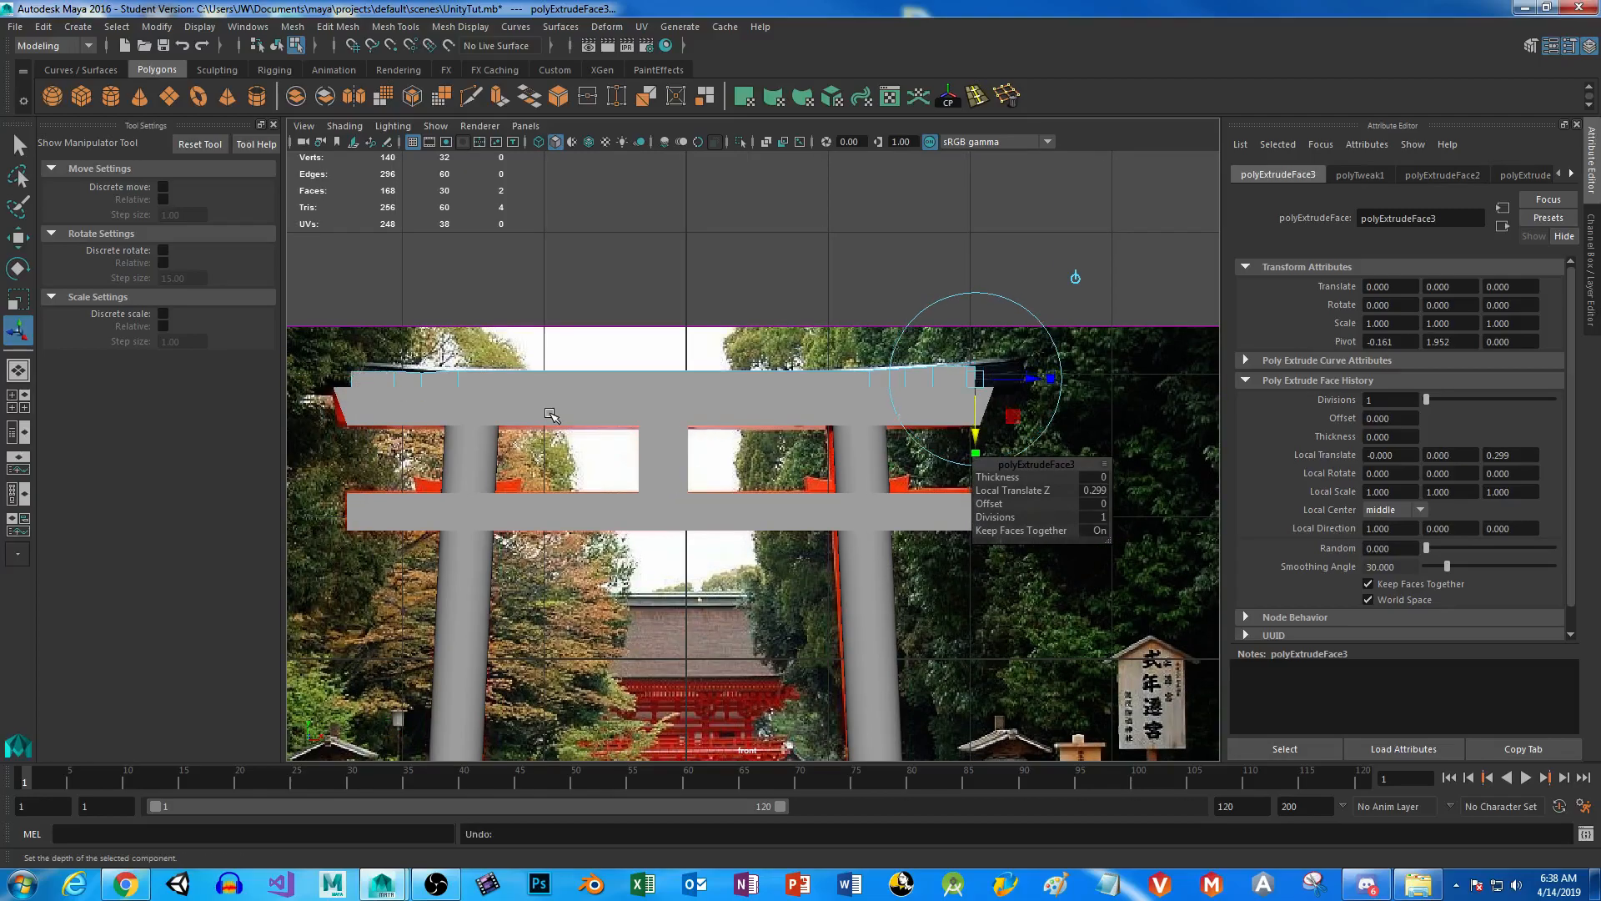
key(w)
drag(663, 300, 665, 294)
Extrude the roof end faces again, scale them outward along X, and raise them to about Y 2.034.
key(ctrl+e)
key(w)
key(r)
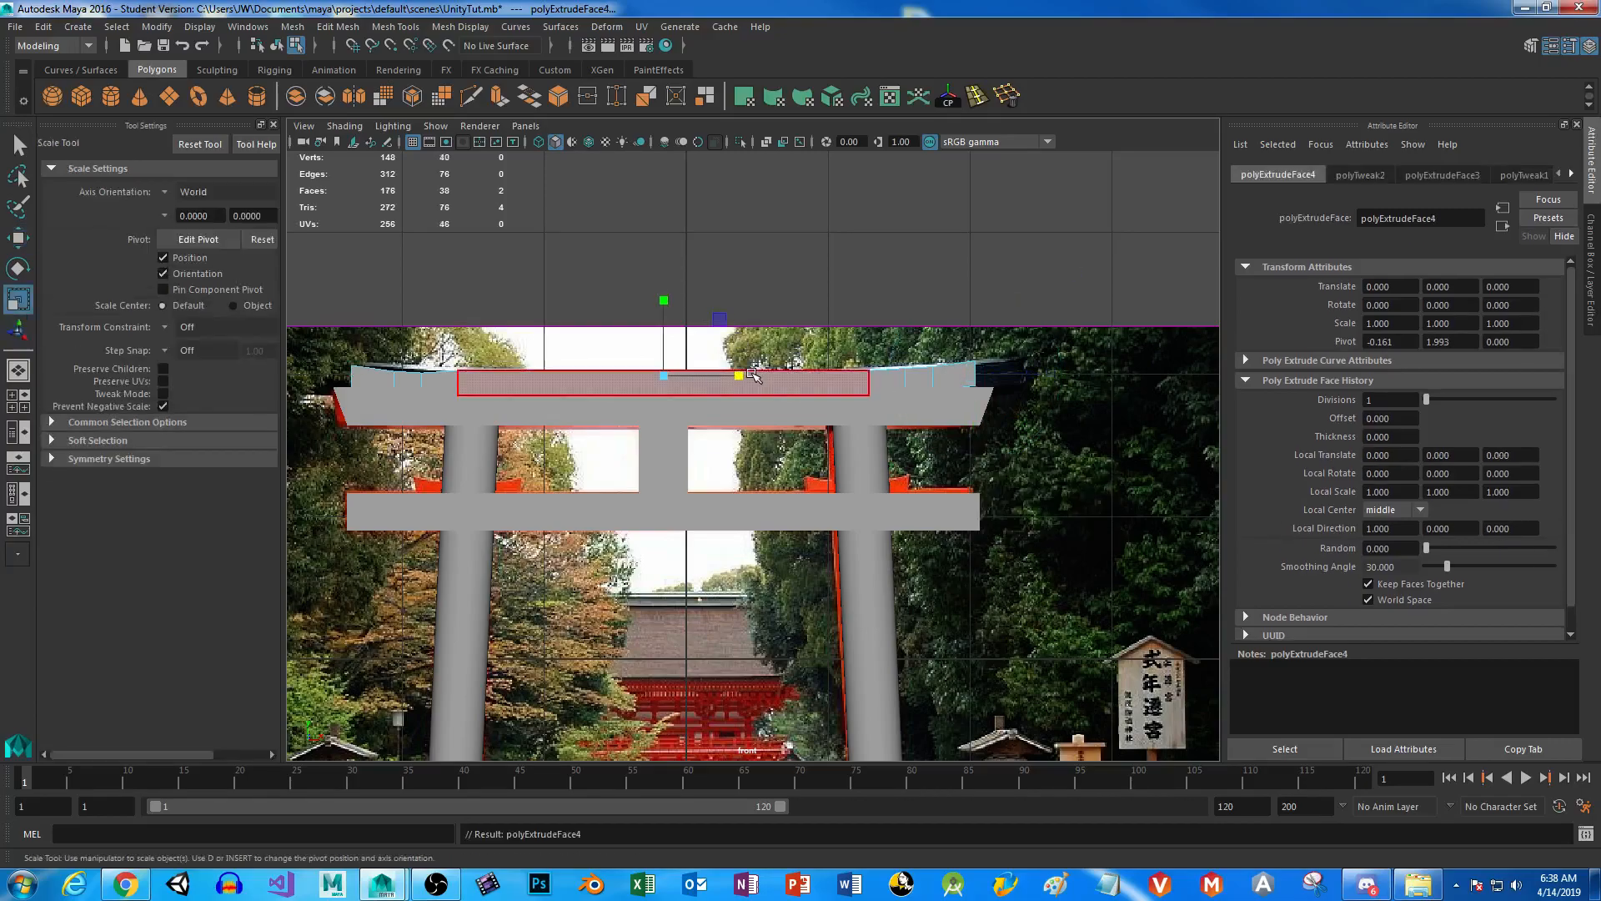
drag(740, 376, 750, 376)
key(w)
drag(665, 298, 664, 291)
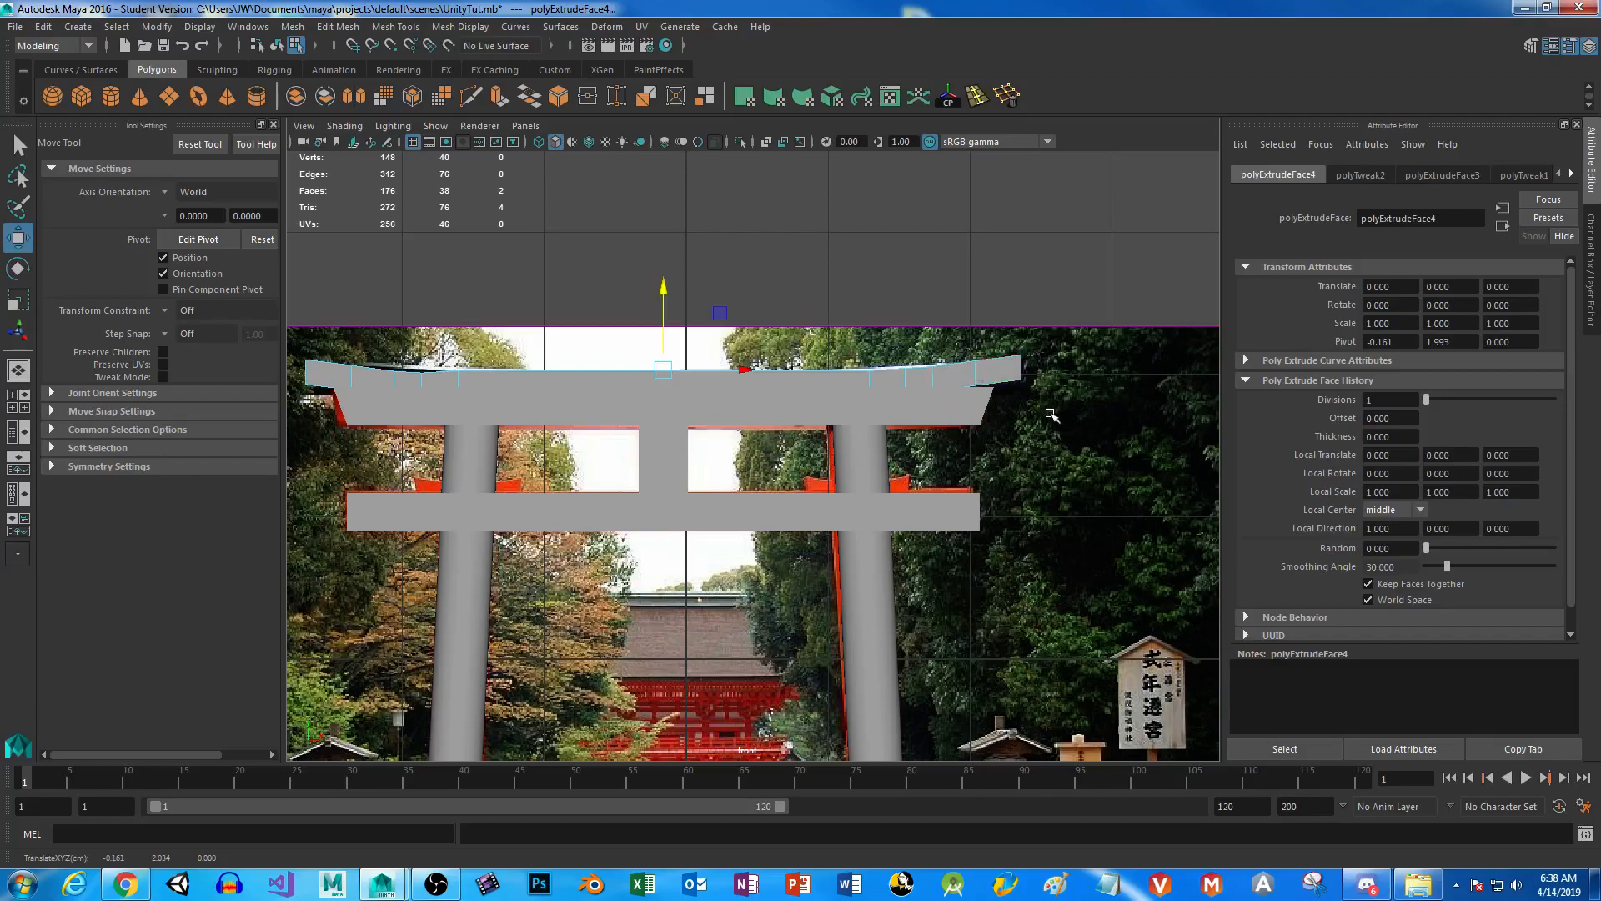
Extrude the roof end faces once more with a very small local Z translation of about 0.001.
key(ctrl+e)
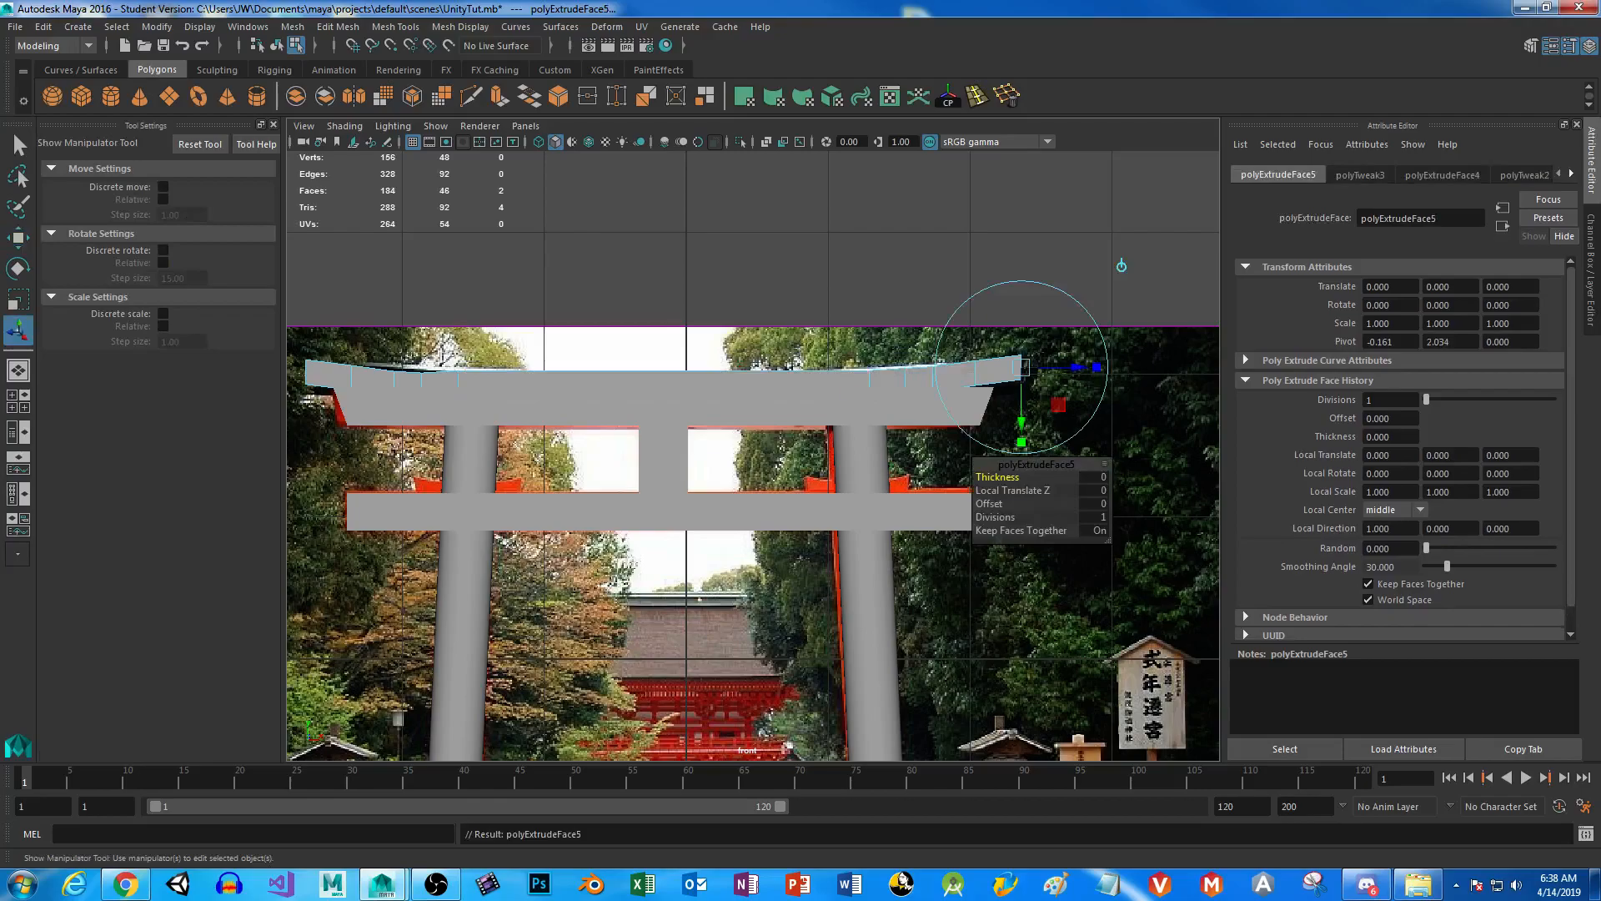
click(1078, 367)
drag(1083, 370, 1084, 369)
key(ctrl+z)
alt+middle_drag(802, 389, 432, 399)
alt+right_drag(500, 332, 946, 706)
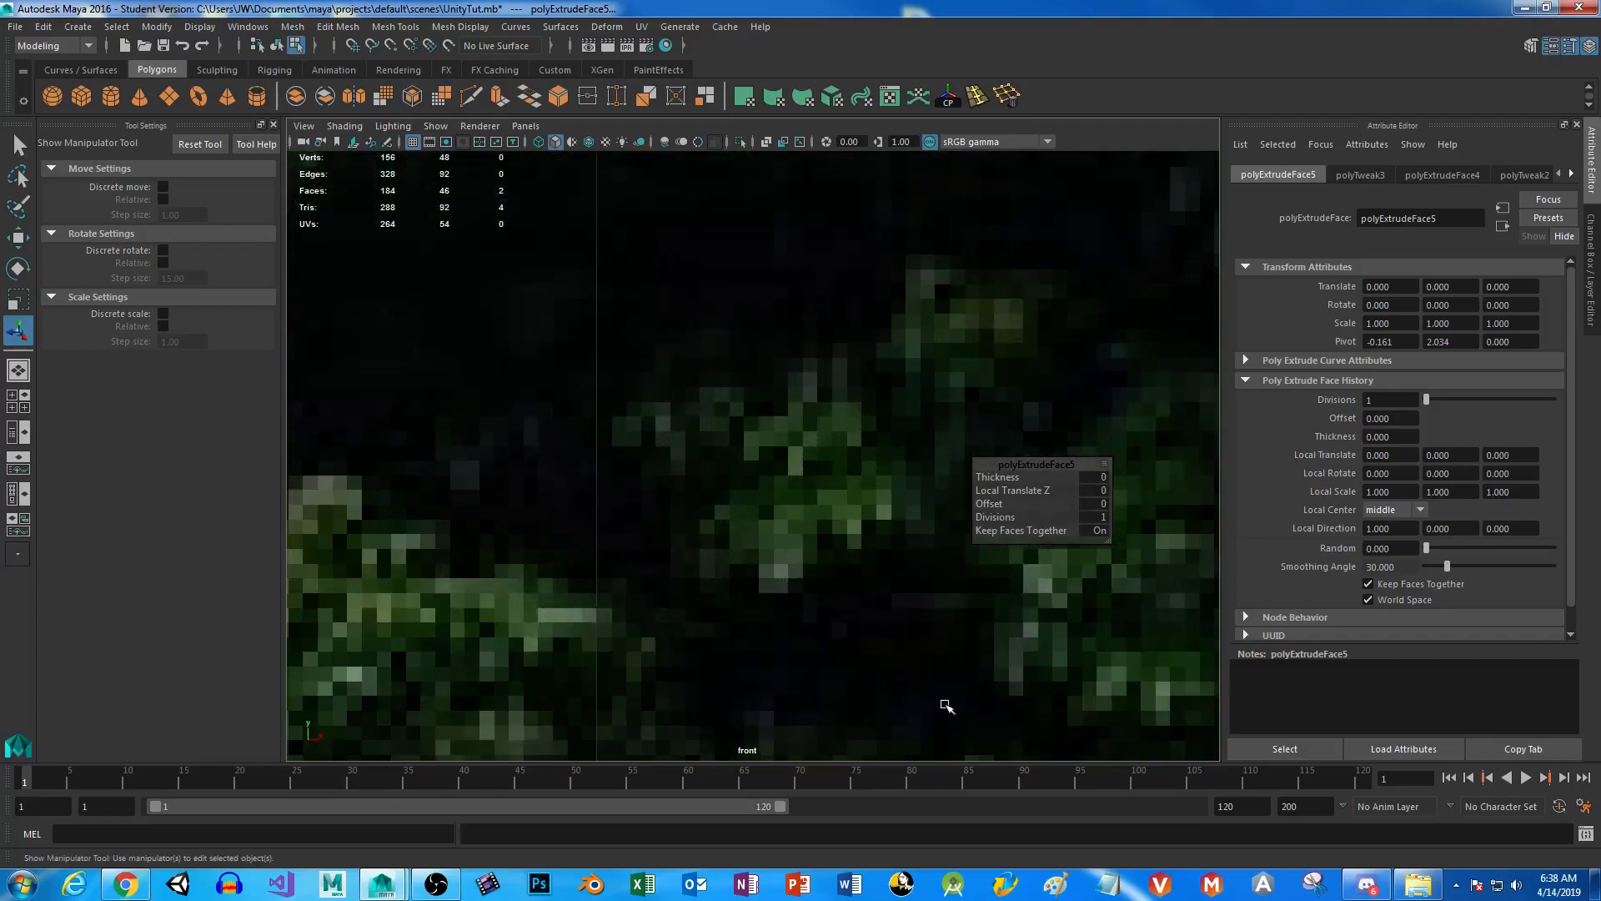
alt+middle_drag(697, 400, 1048, 733)
alt+middle_drag(409, 325, 954, 727)
alt+middle_drag(687, 373, 685, 476)
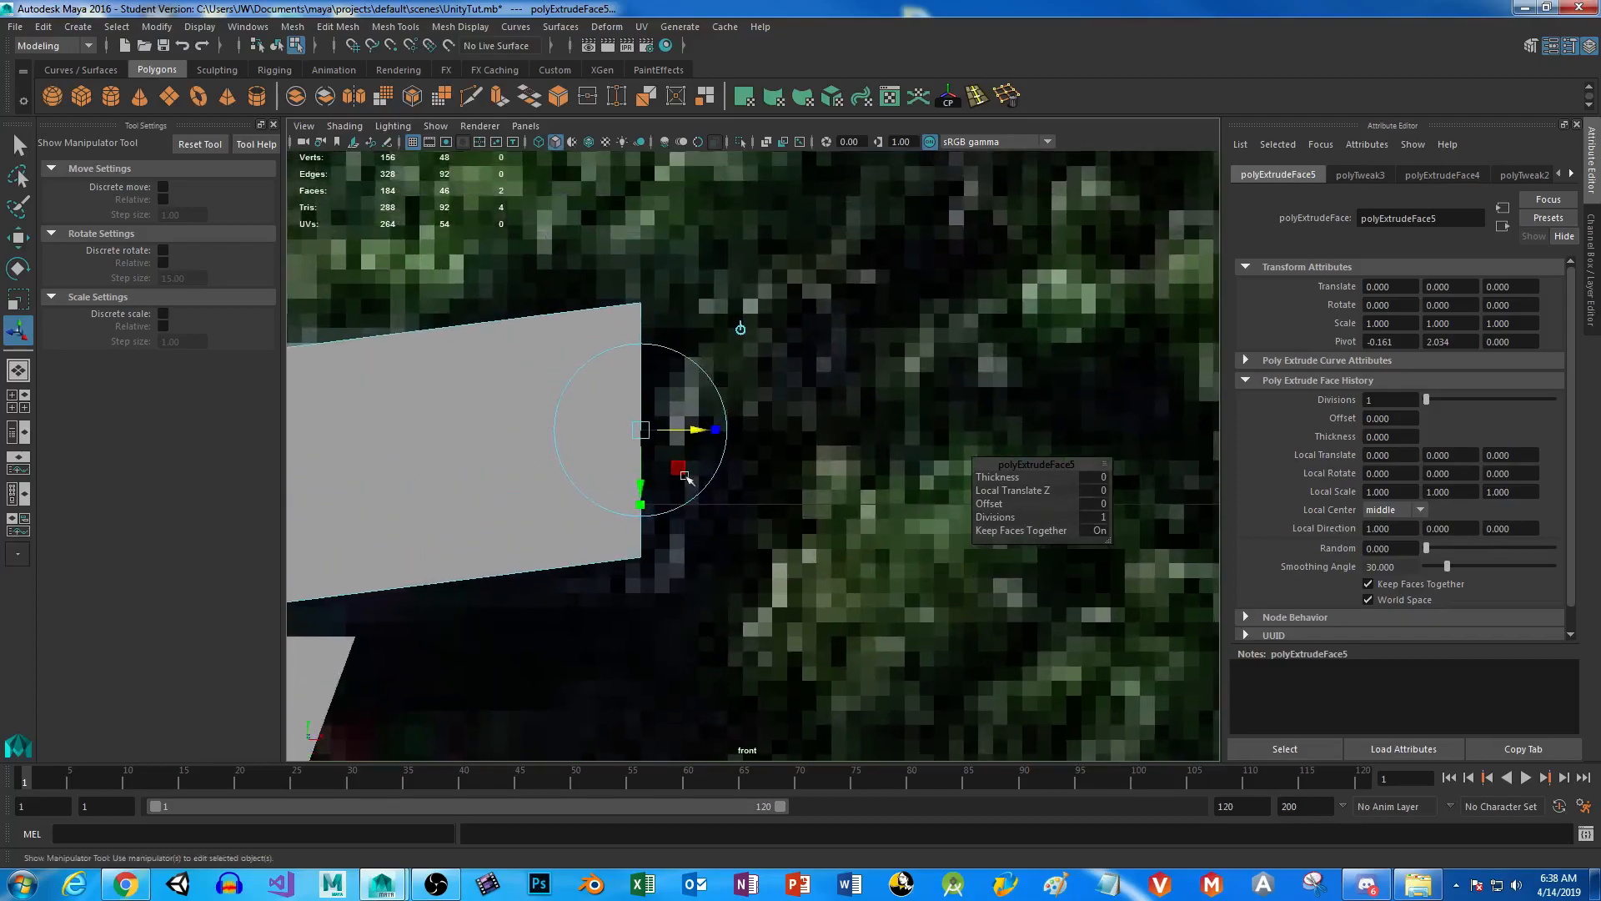
drag(695, 431, 682, 429)
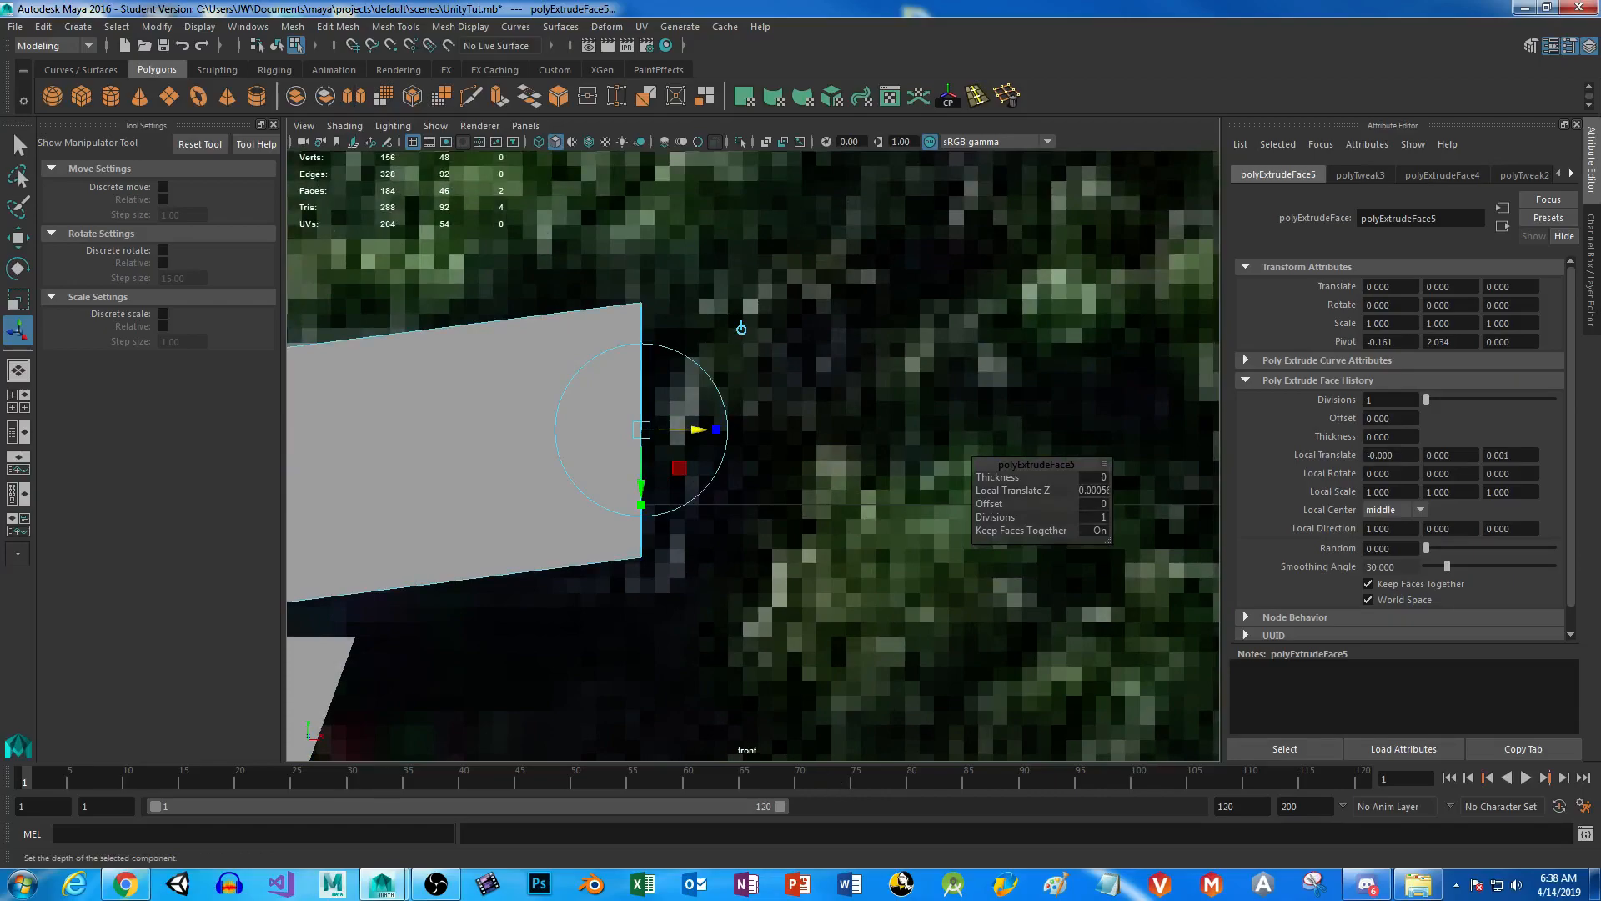
drag(690, 430, 684, 430)
key(ctrl+z)
key(f)
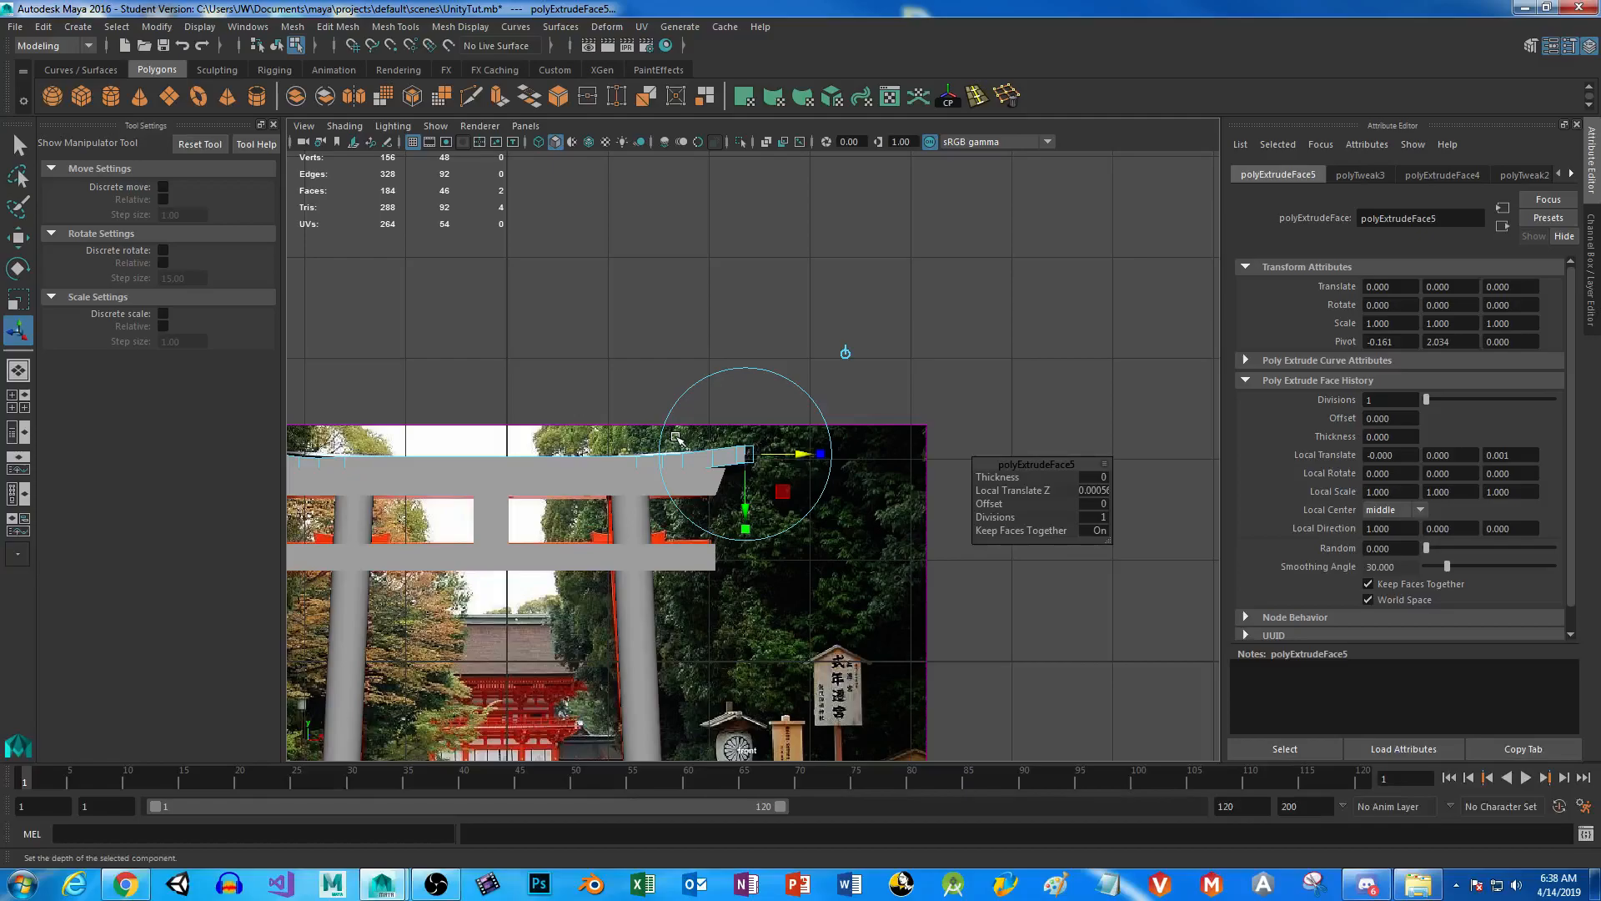
scroll(650, 502, up, 6)
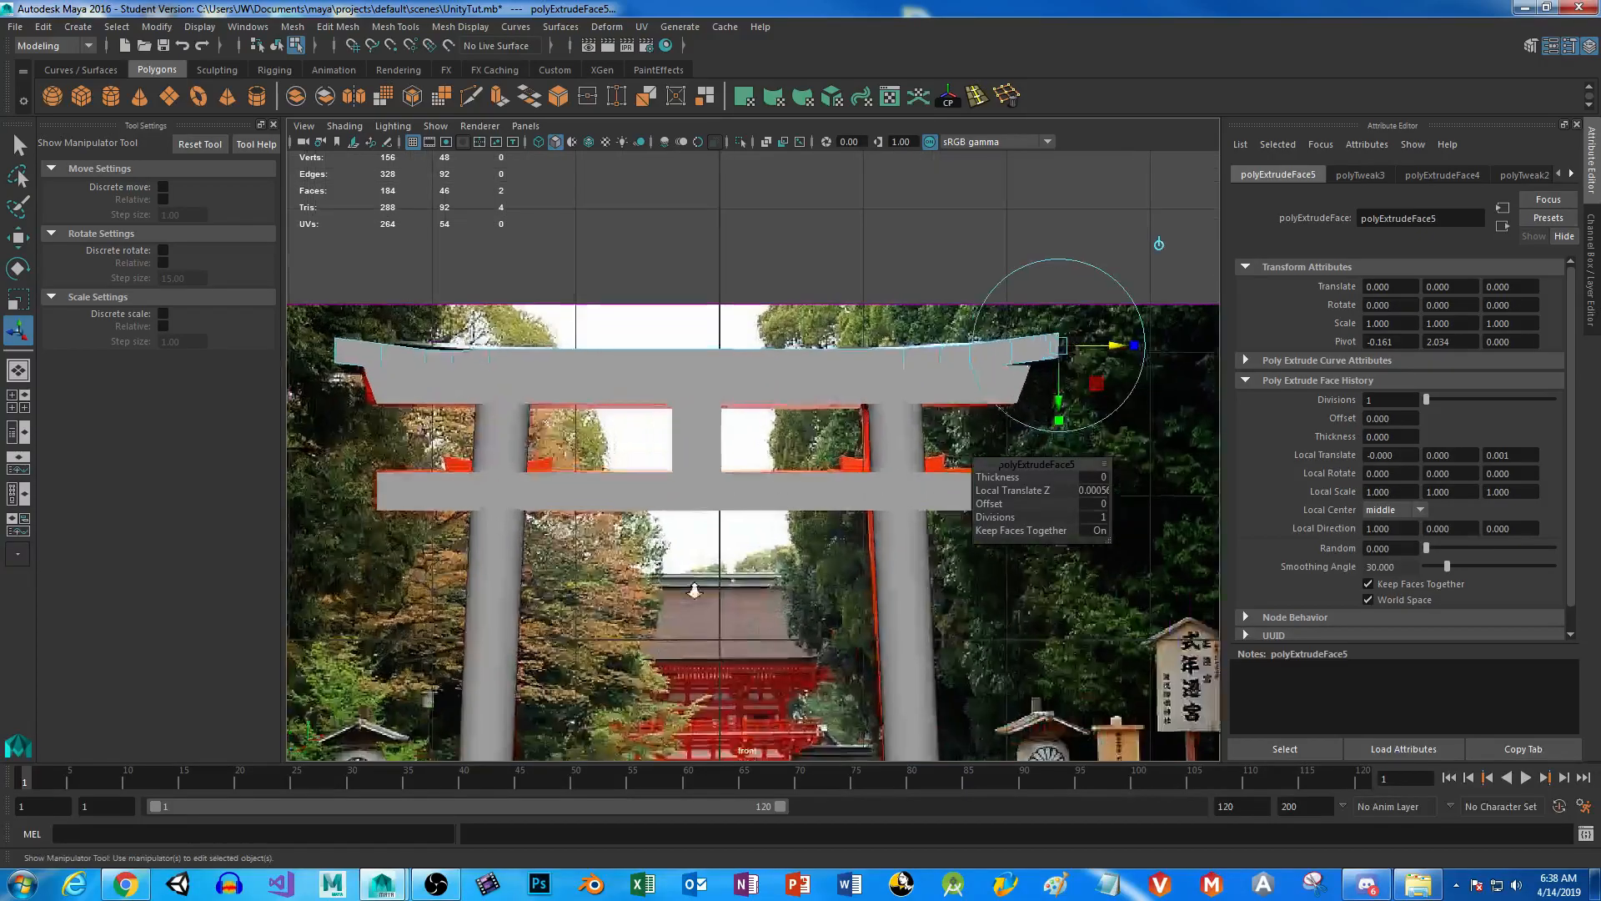
Raise the vertical edge loops near the roof's left end slightly to follow the reference curve.
alt+middle_drag(650, 502, 655, 484)
right_drag(482, 356, 483, 275)
double_click(502, 357)
alt+middle_drag(991, 399, 473, 405)
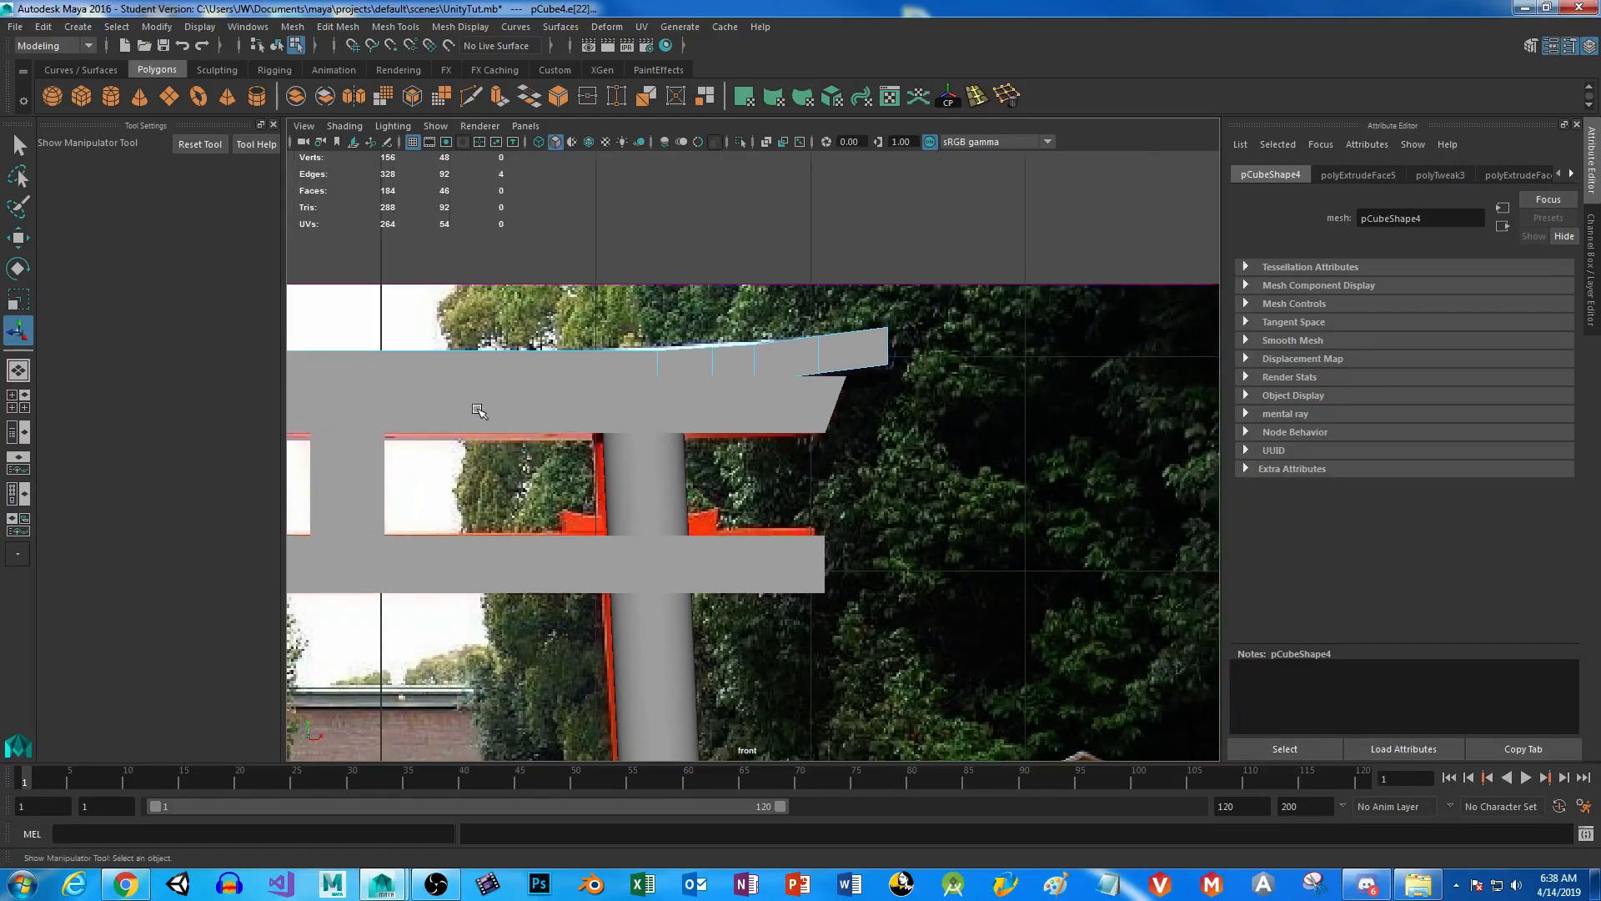
key(f)
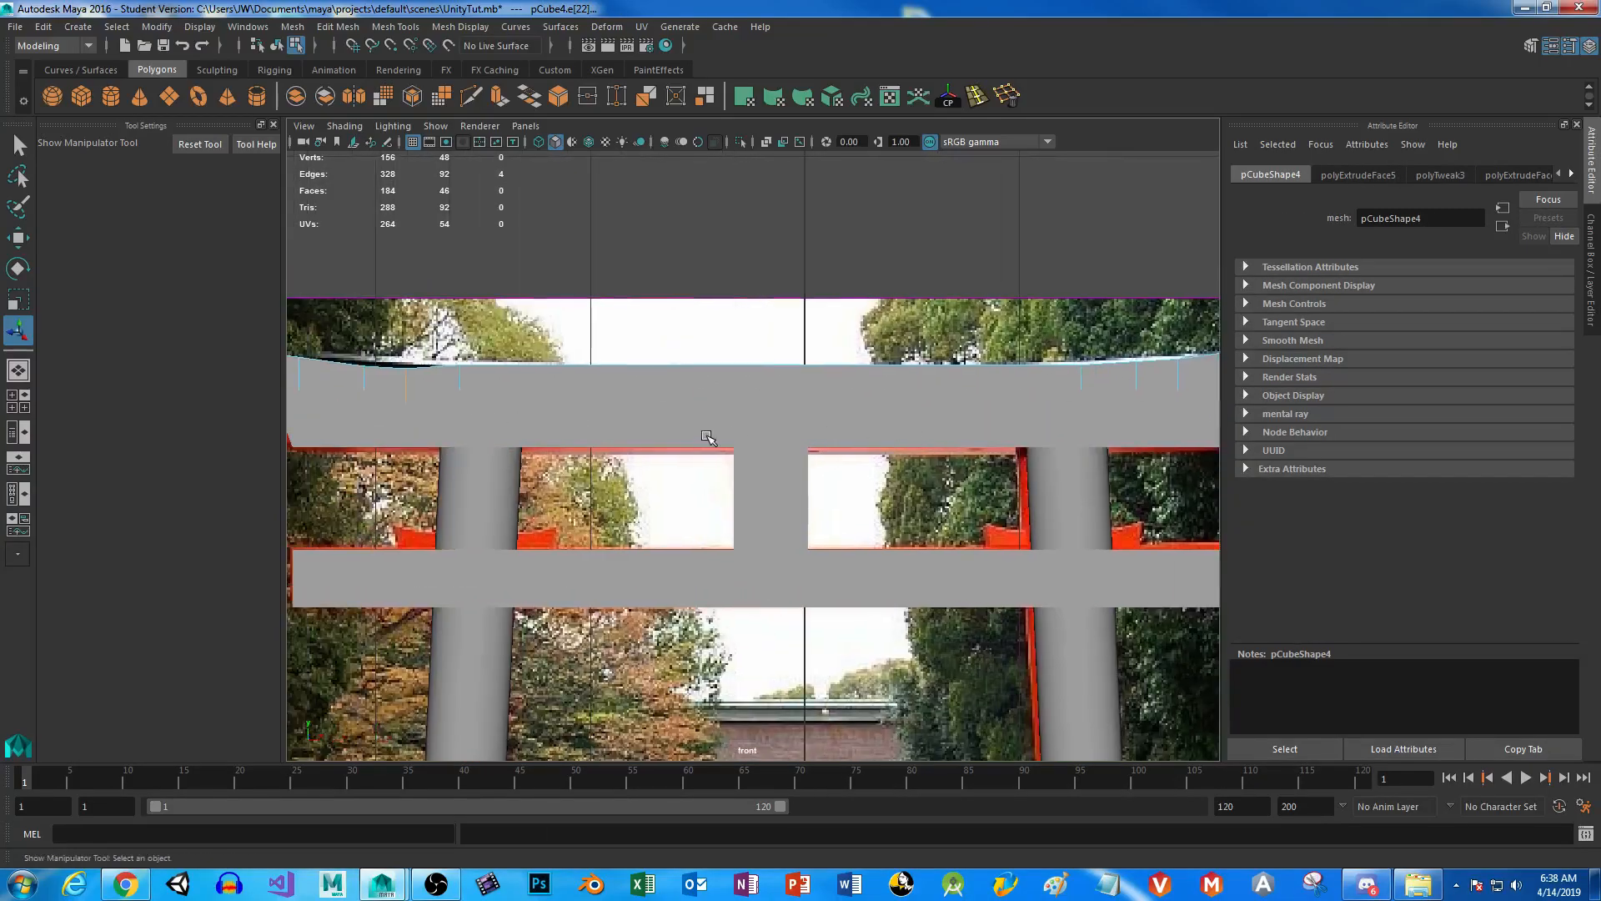
key(w)
click(406, 310)
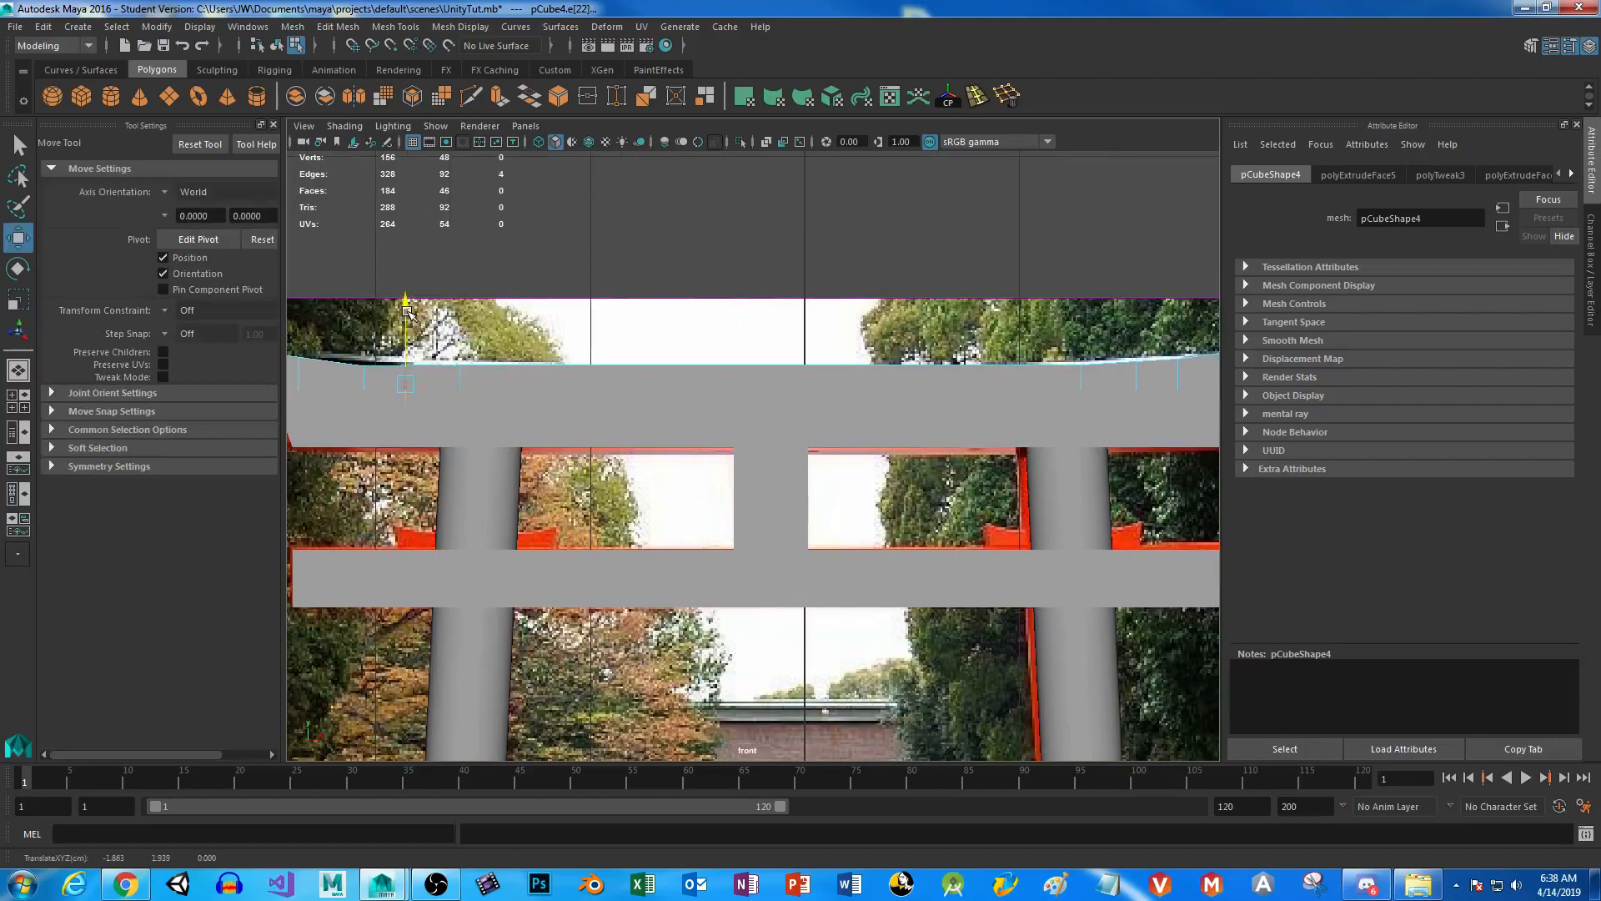
double_click(365, 379)
drag(361, 304, 361, 300)
double_click(406, 368)
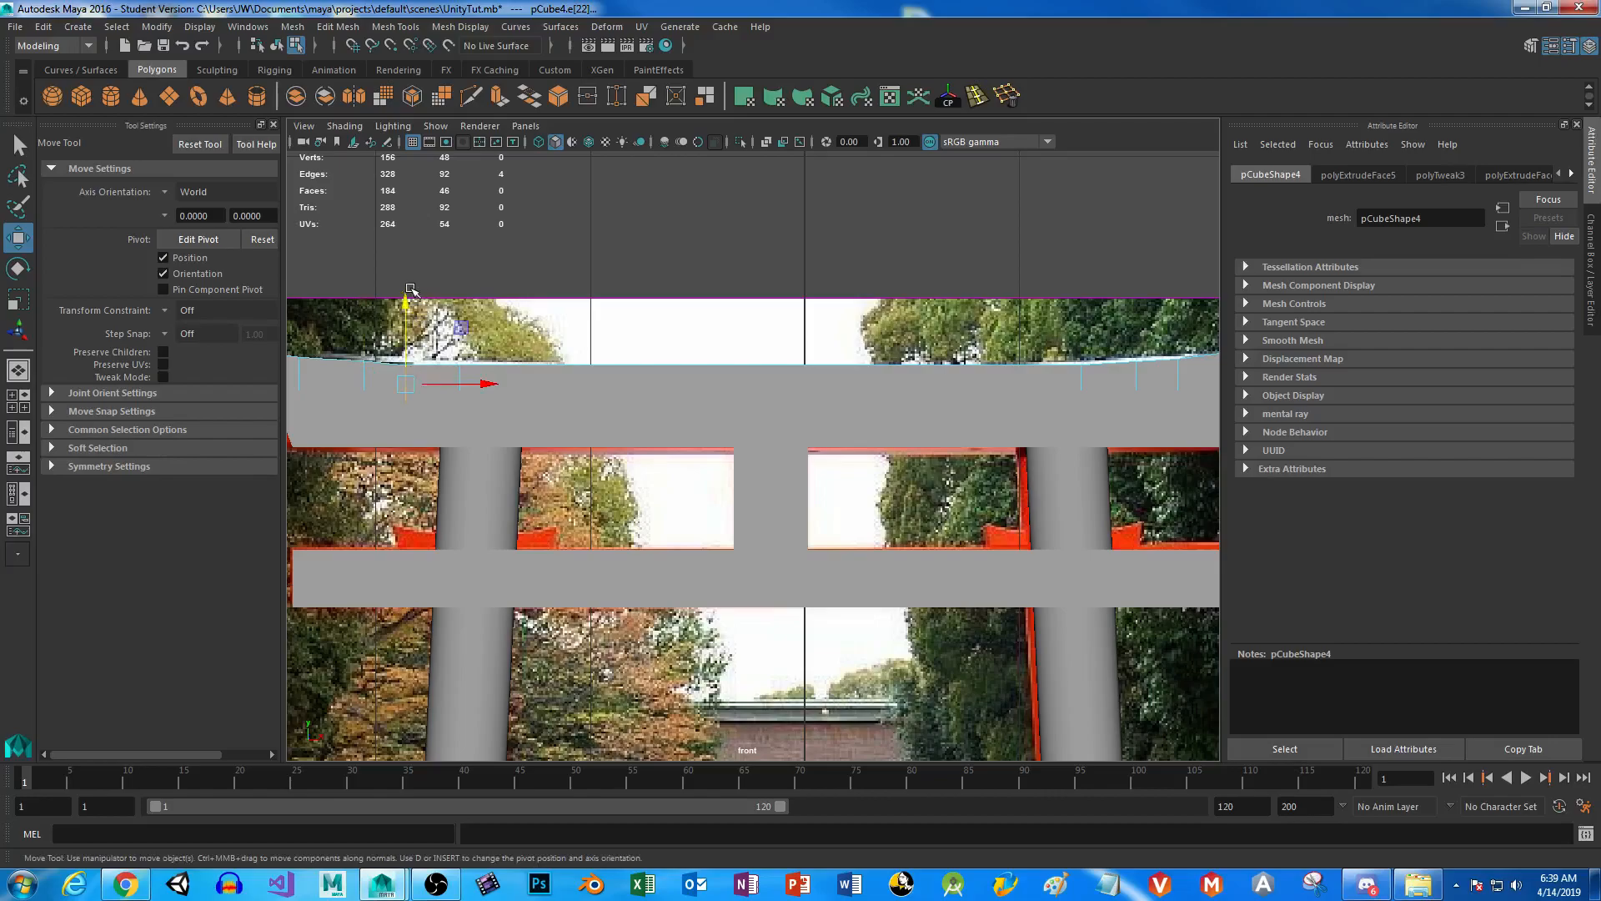
drag(406, 297, 365, 295)
double_click(362, 381)
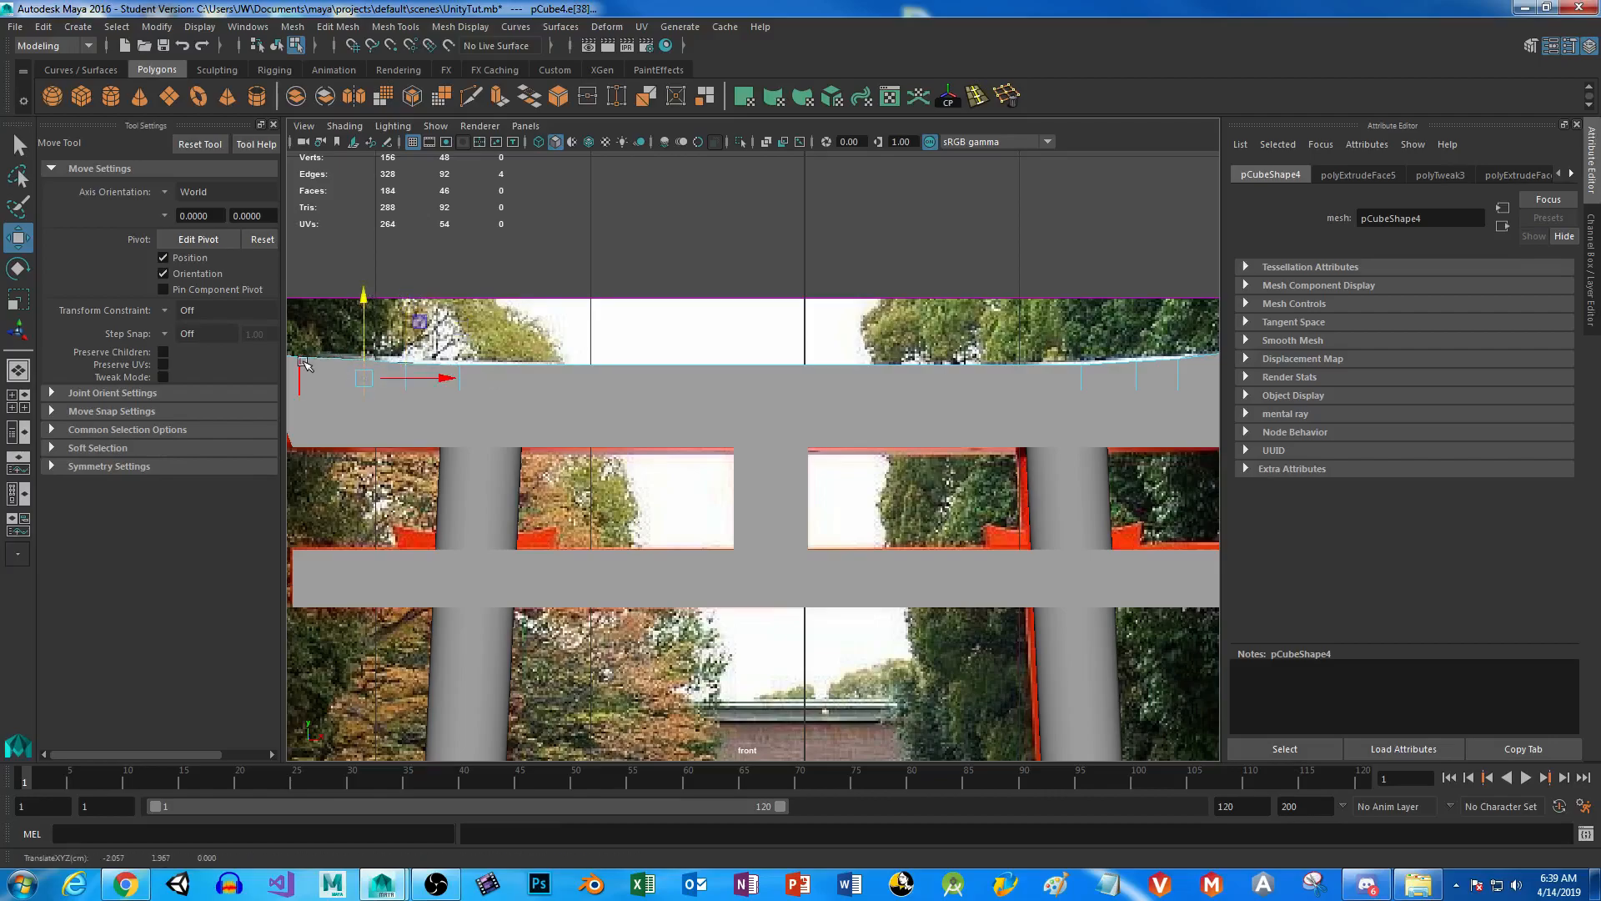
double_click(303, 372)
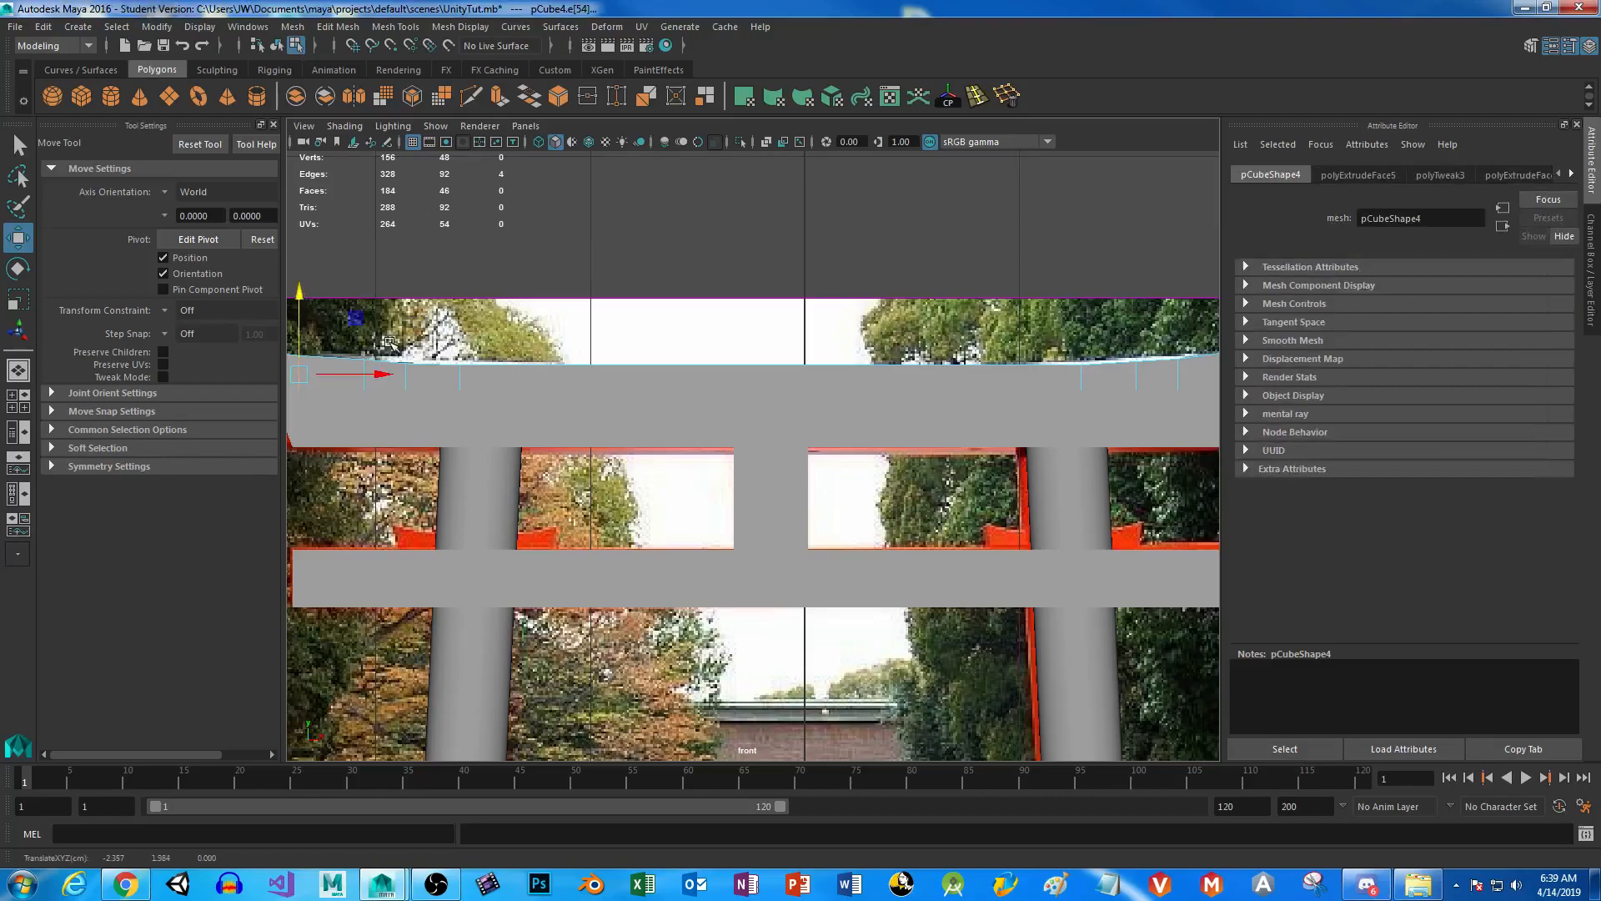
Select a vertical edge loop near the roof's right end, compare both ends with the reference, and save the scene.
alt+middle_drag(379, 359, 624, 384)
alt+middle_drag(777, 417, 336, 410)
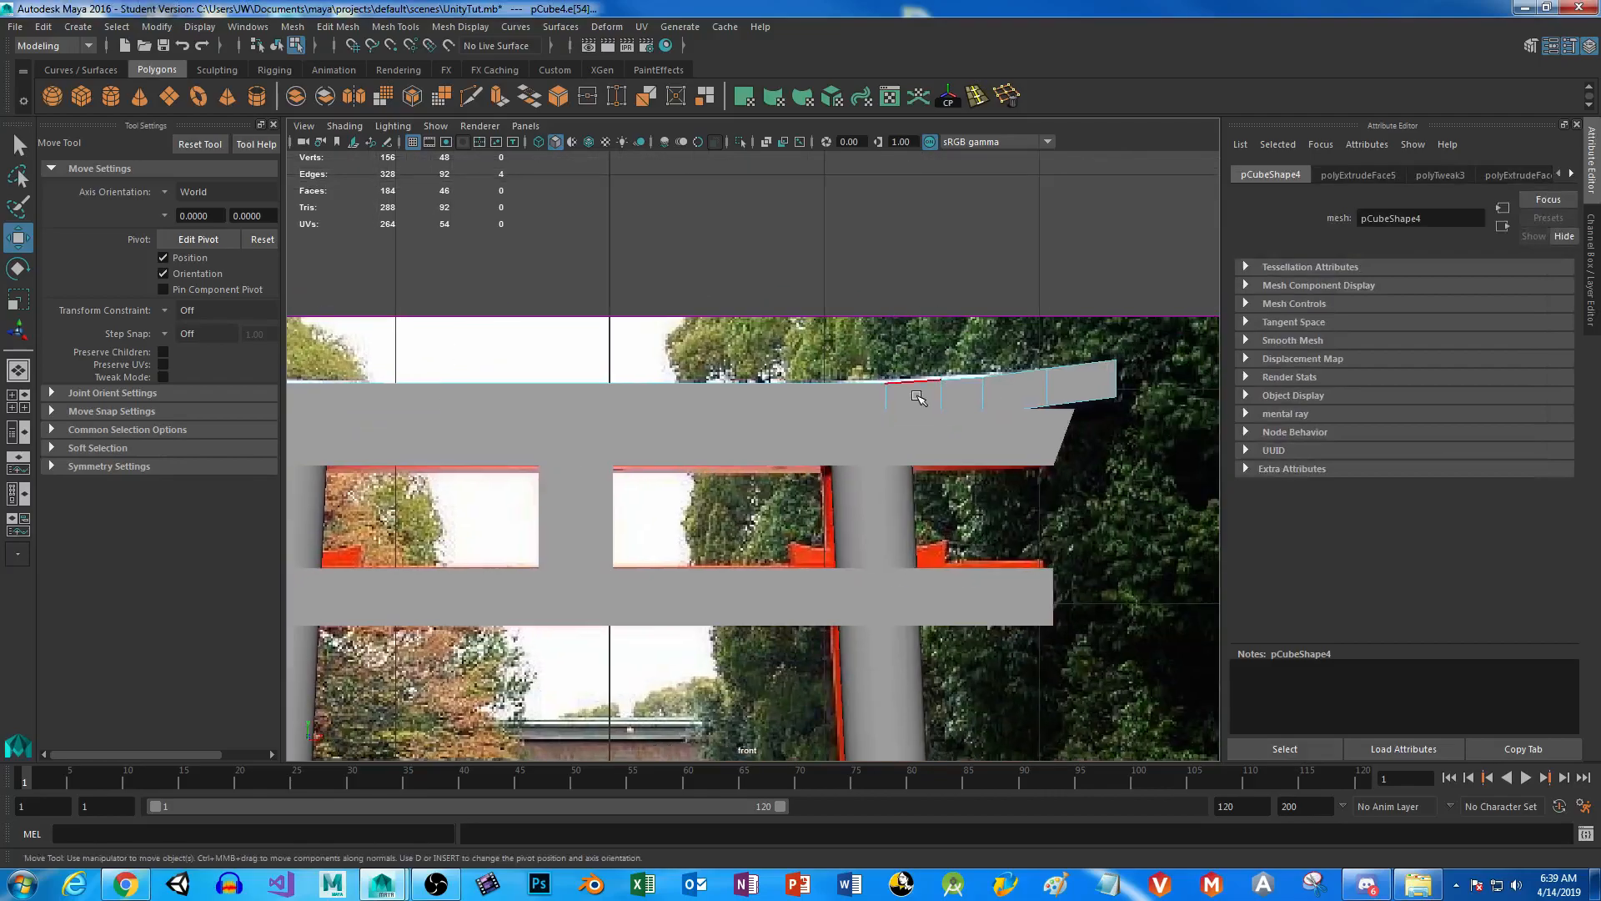
click(938, 386)
alt+middle_drag(724, 387, 1047, 383)
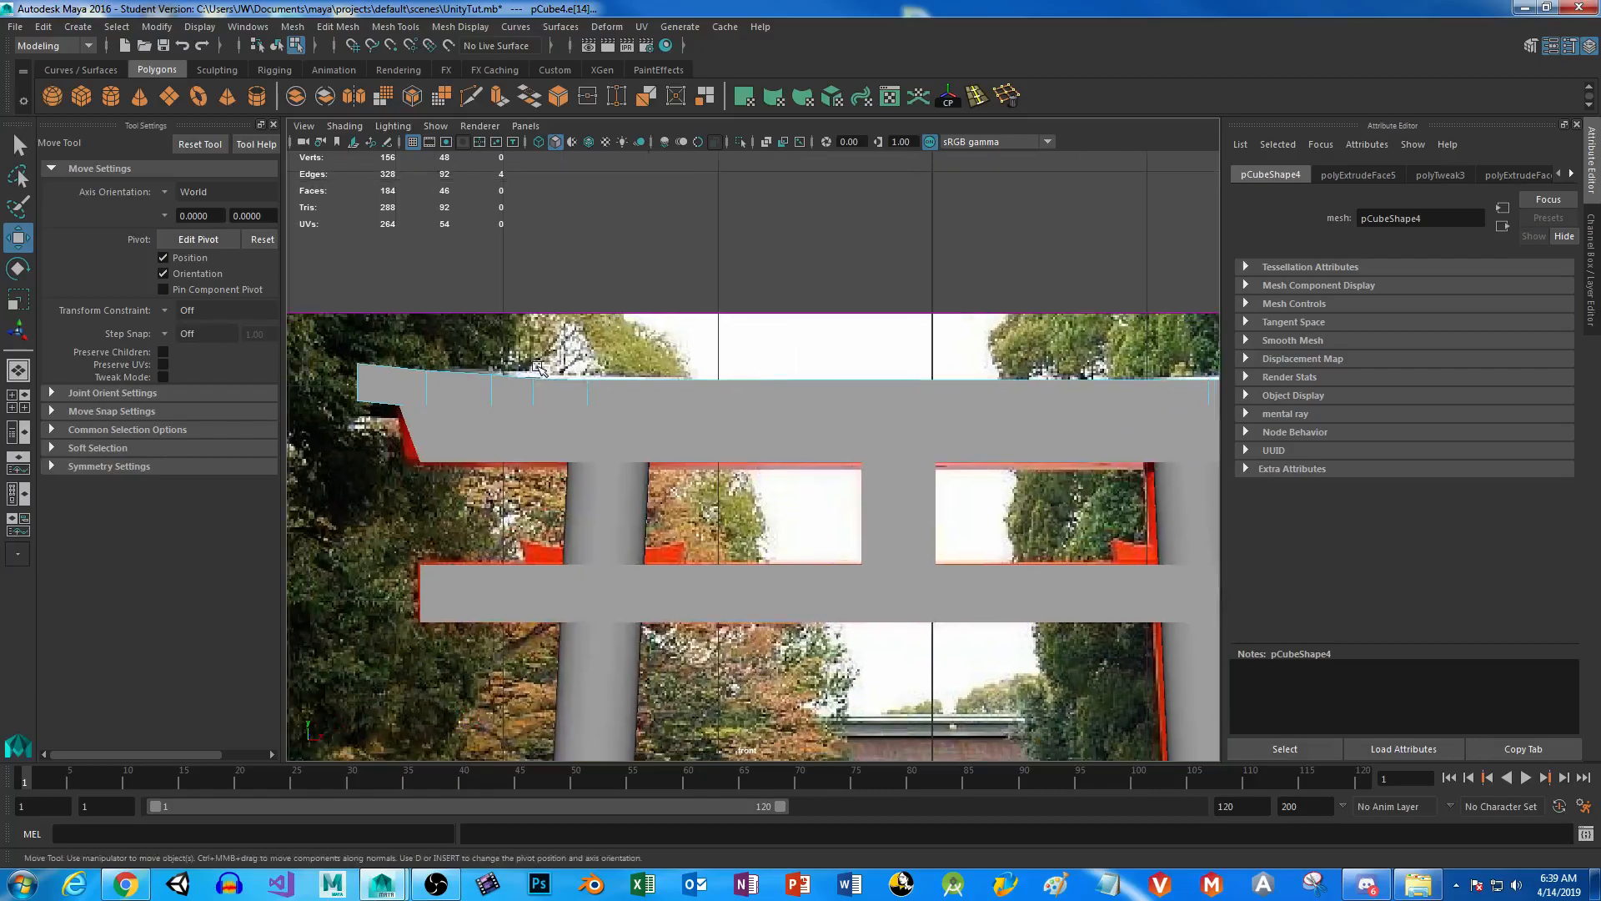
alt+middle_drag(862, 443, 578, 437)
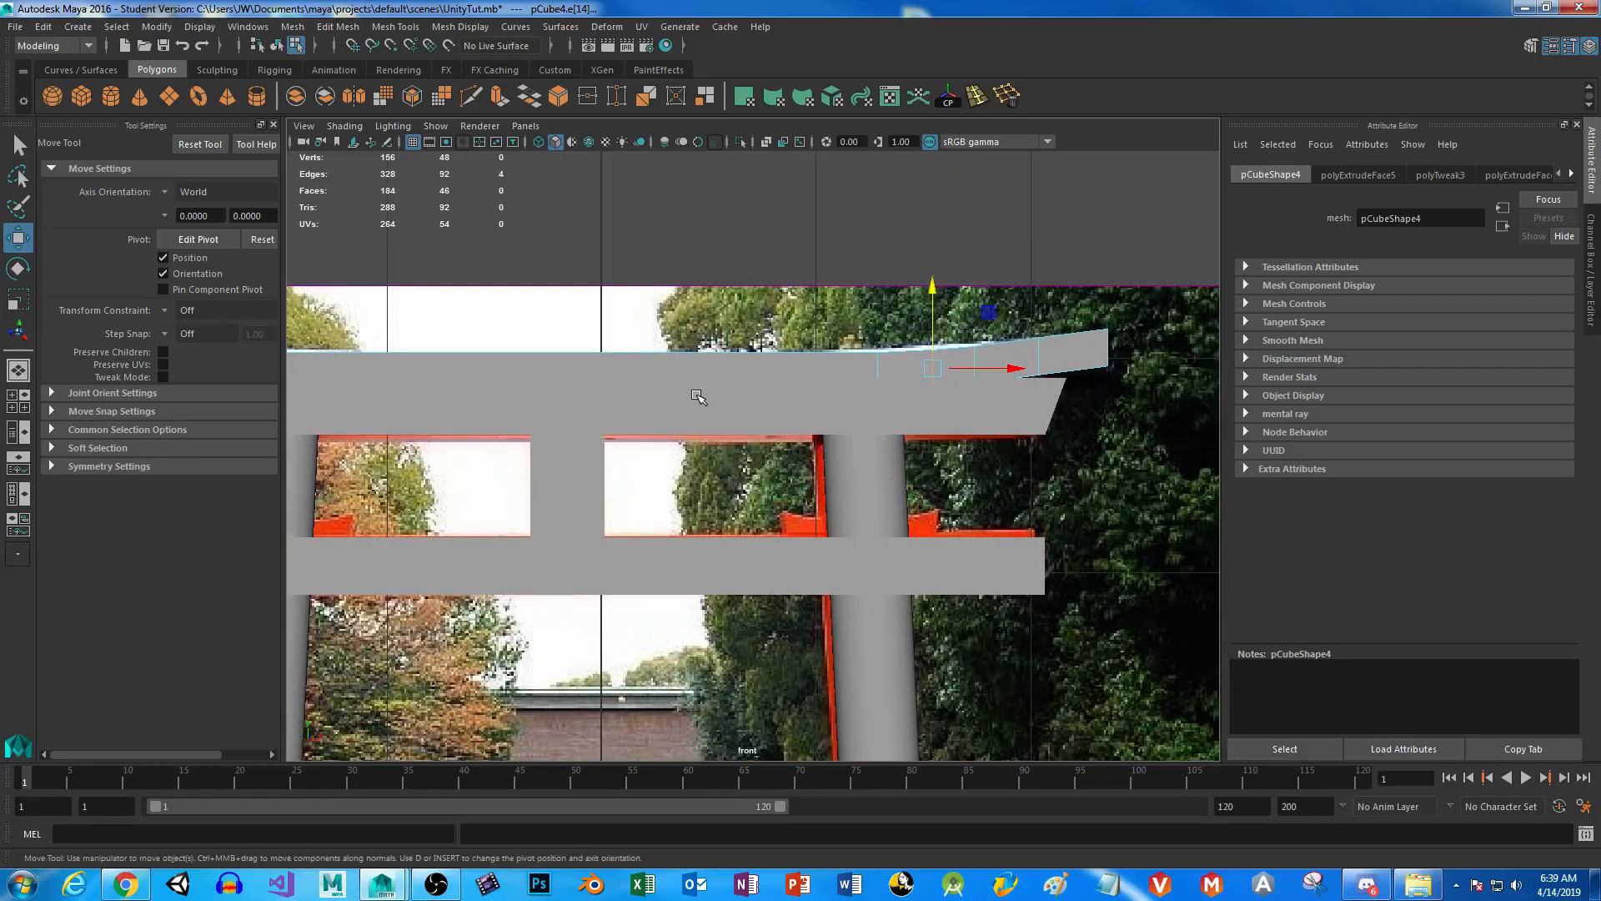
key(ctrl+s)
click(759, 455)
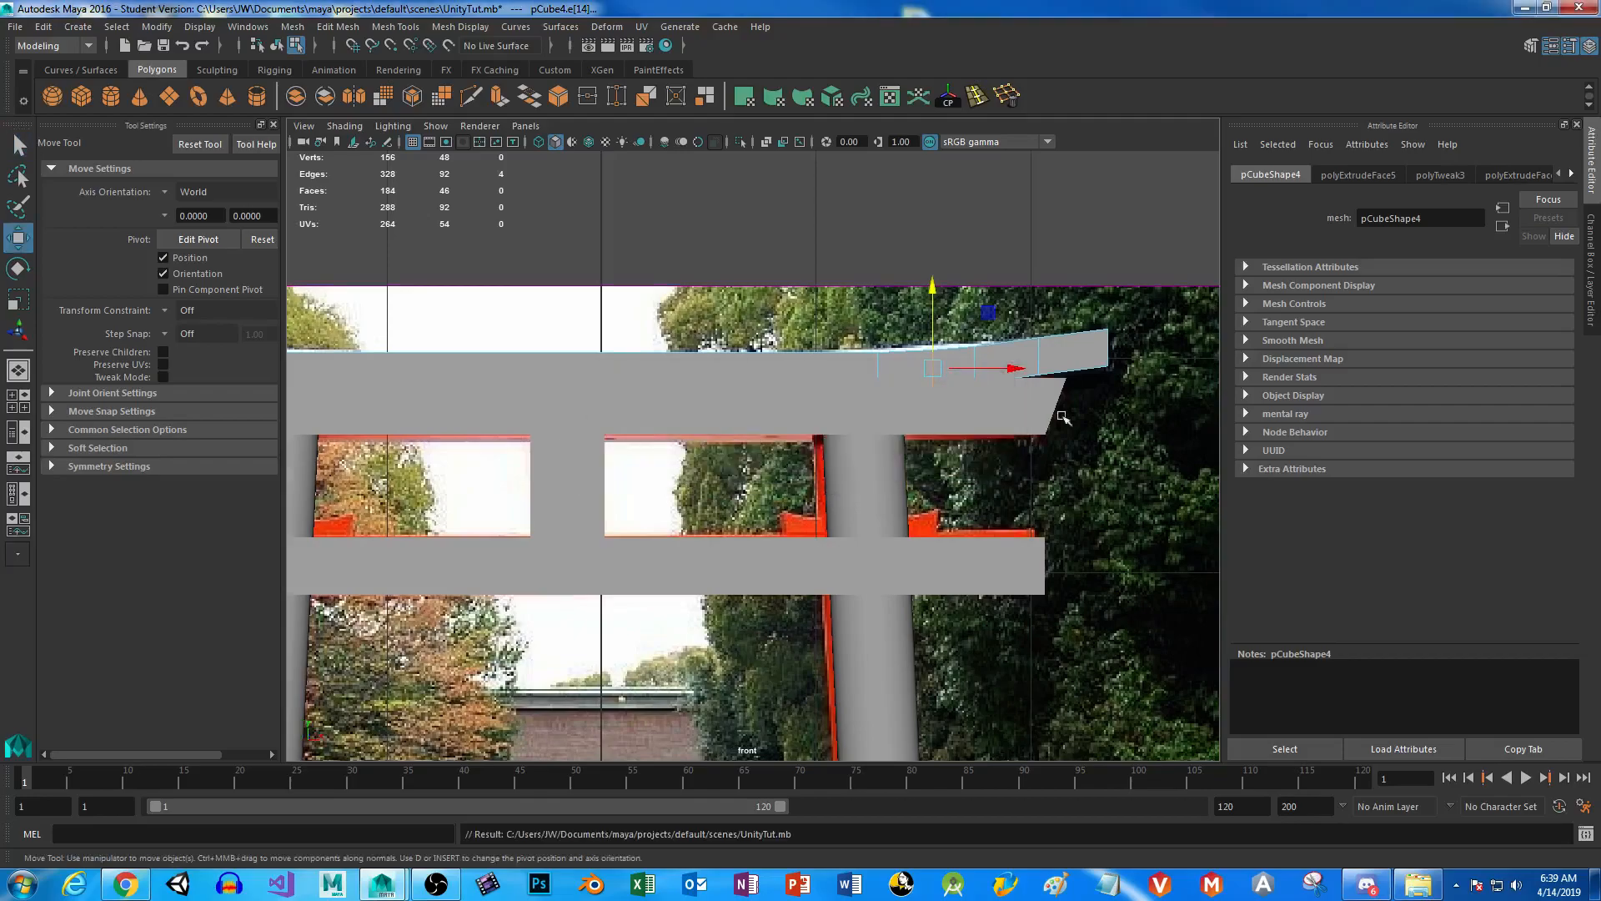
Duplicate the roof, place the copy over the right pillar at about X 1.268, Y 1.238, and try narrowing it along X.
scroll(879, 468, down, 4)
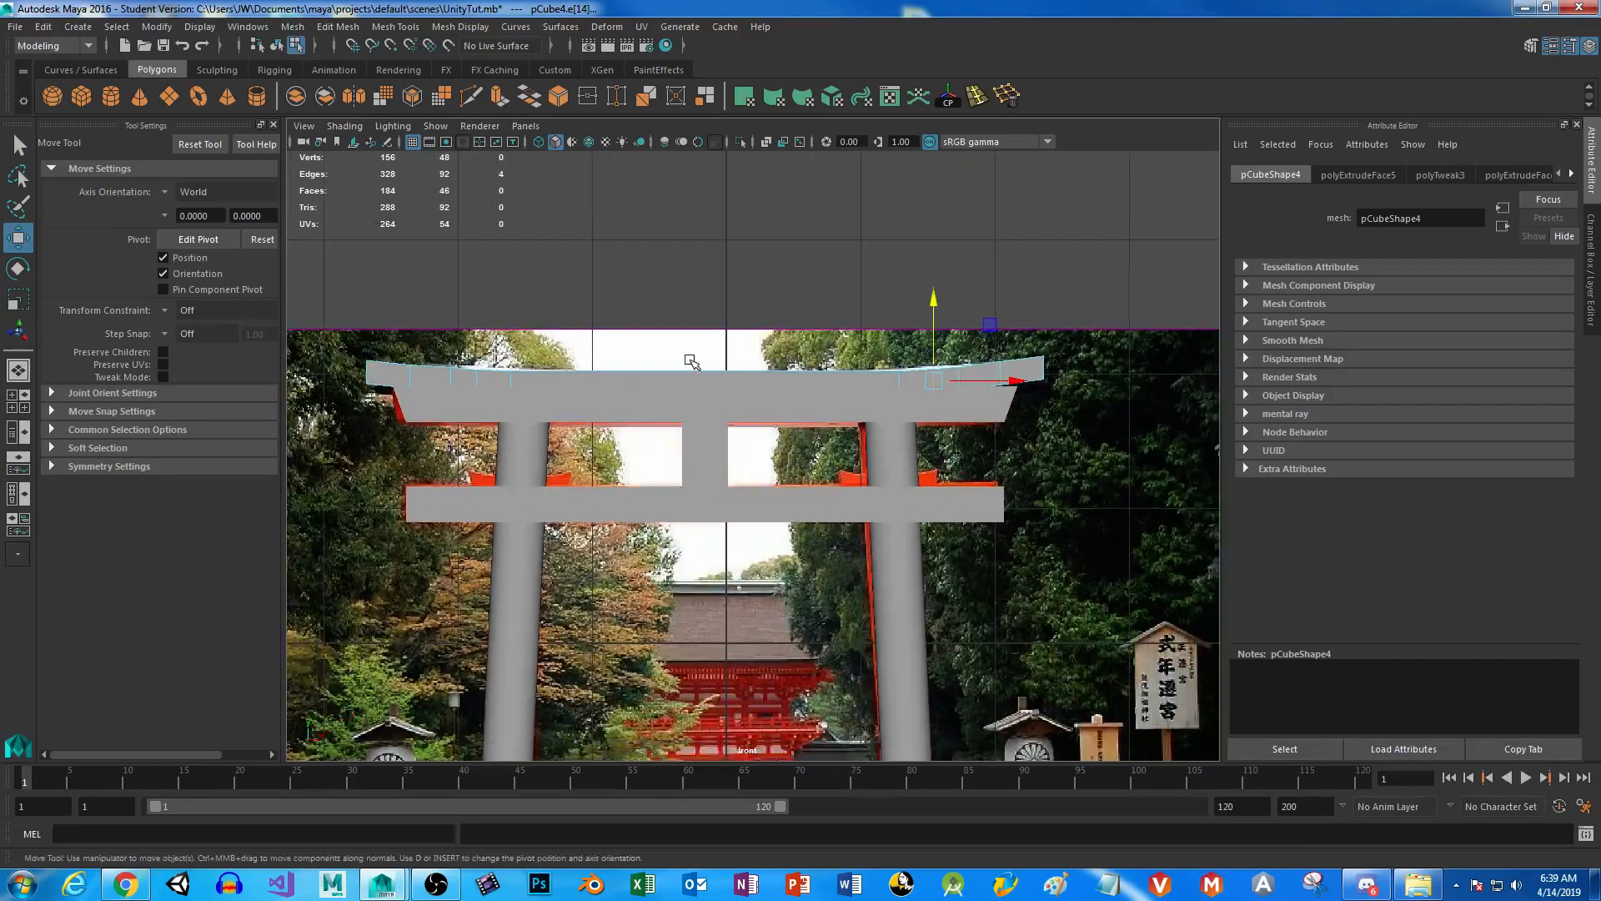
right_drag(659, 381, 715, 379)
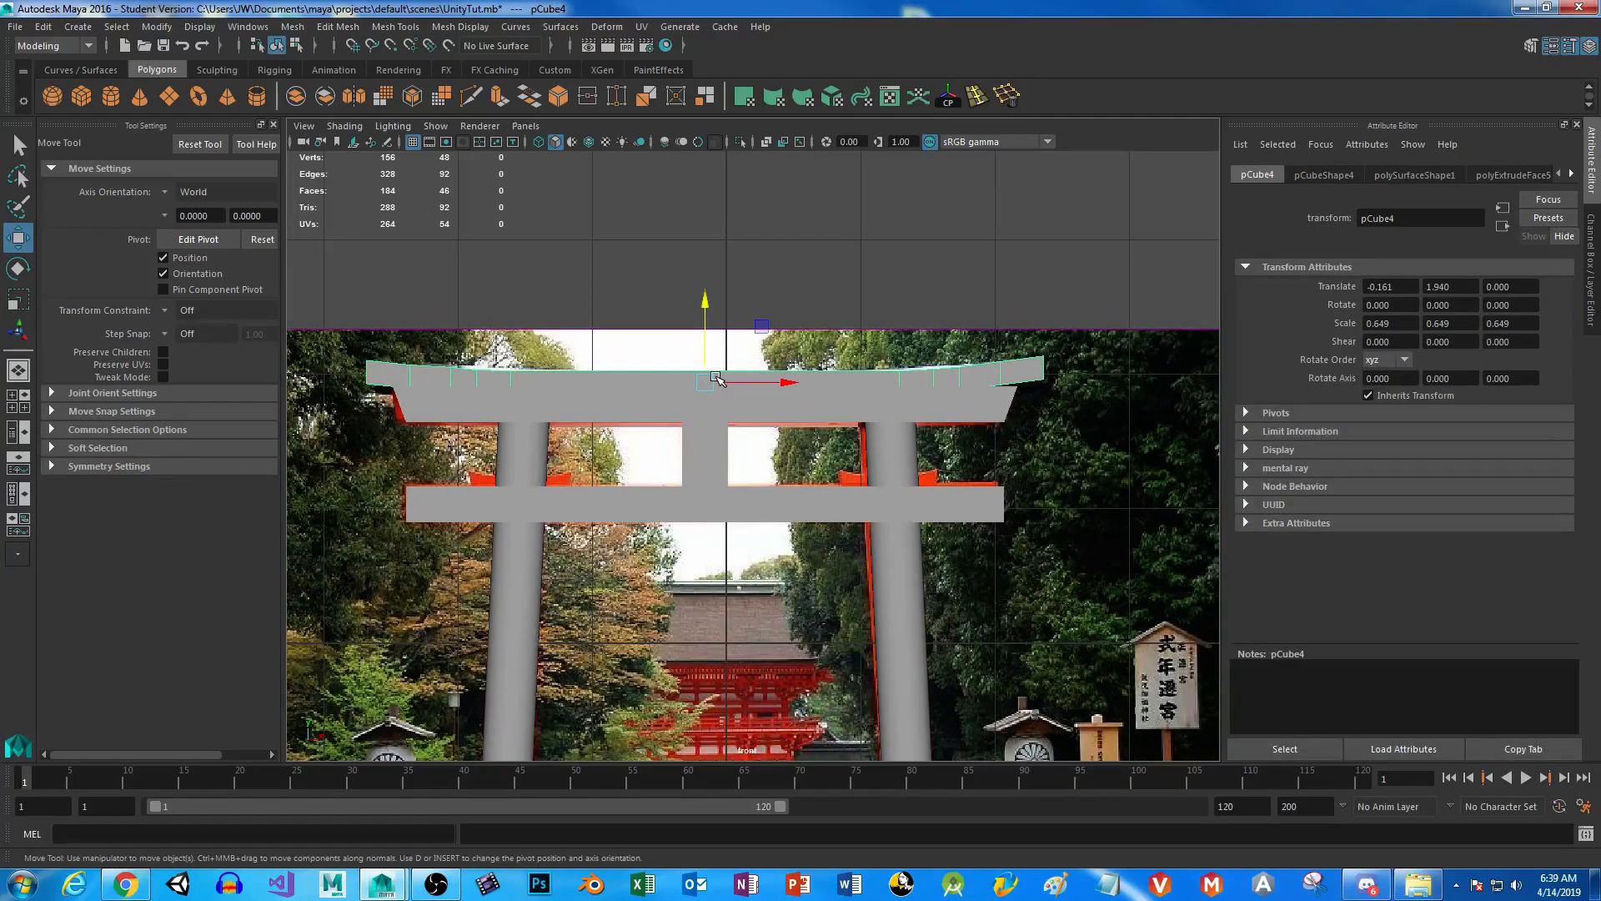
key(ctrl+d)
drag(713, 378, 912, 486)
key(r)
scroll(911, 486, up, 5)
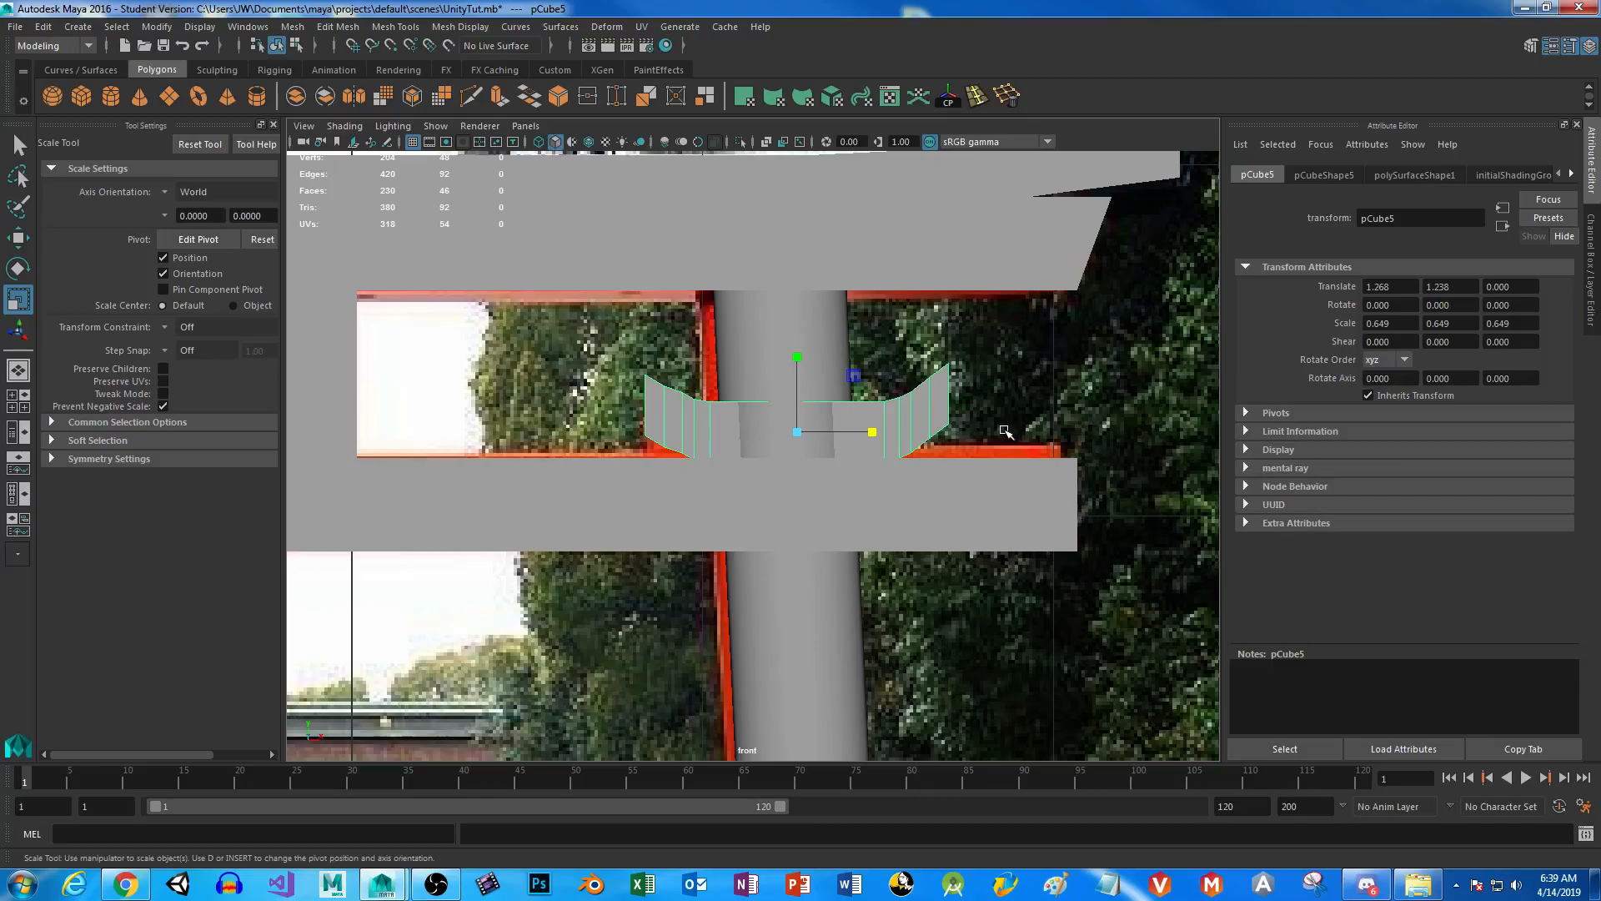
Shorten the duplicated roof by moving the vertices of its left and right halves inward along X to either side of the right pillar.
scroll(1005, 431, down, 6)
right_click(722, 448)
right_drag(723, 443, 632, 399)
drag(432, 371, 667, 553)
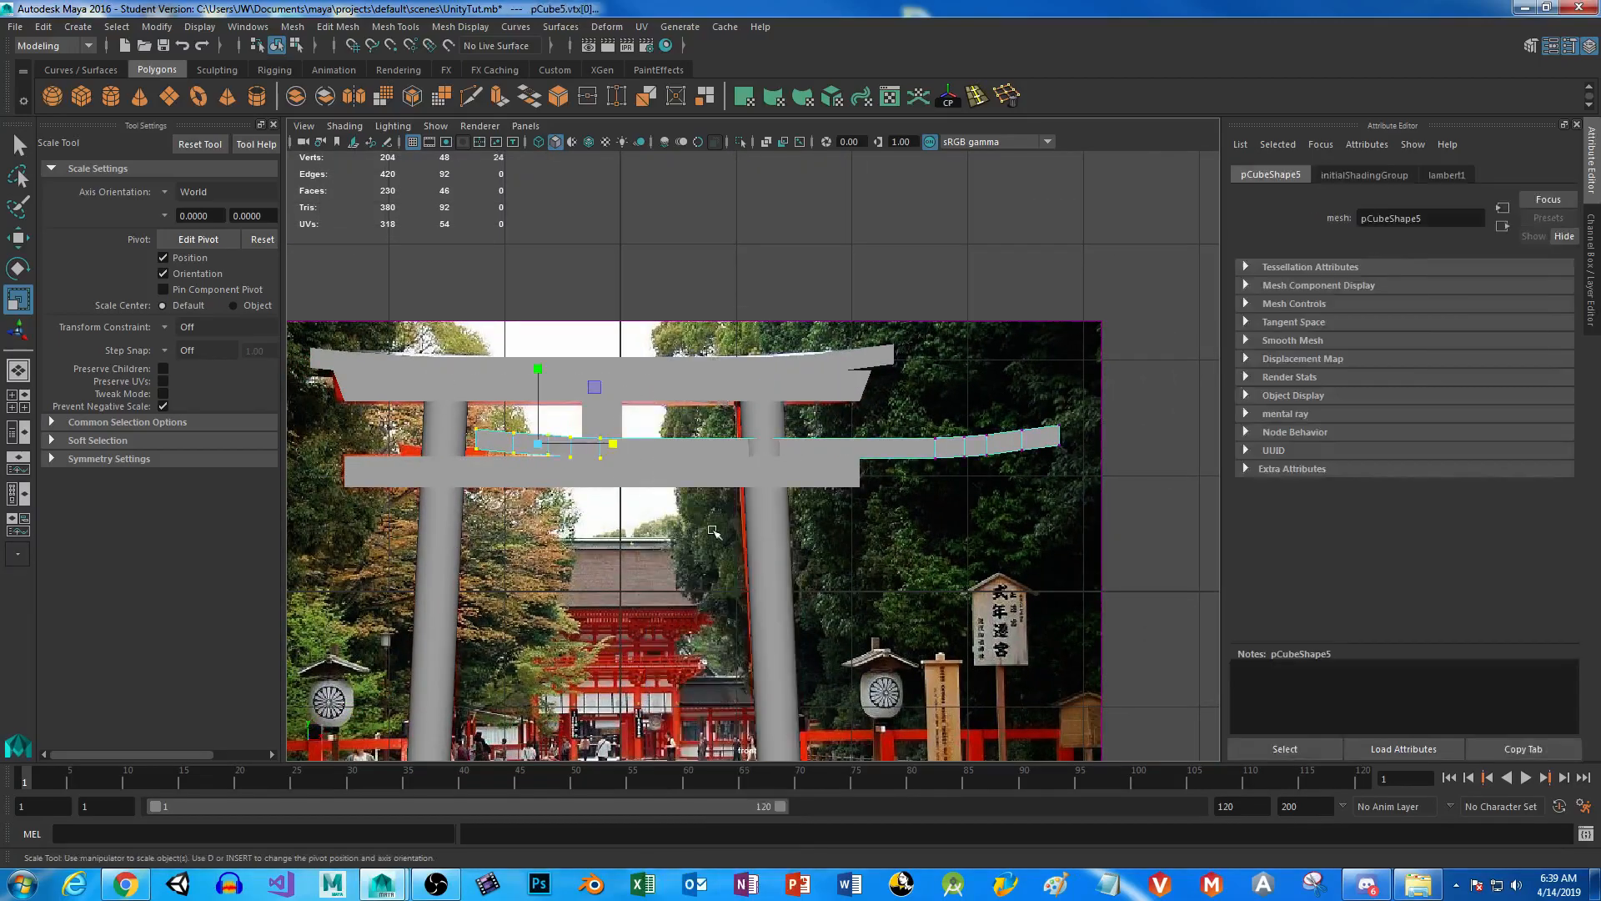
key(w)
drag(617, 446, 759, 469)
drag(894, 367, 1069, 533)
drag(1079, 448, 926, 458)
scroll(724, 525, up, 6)
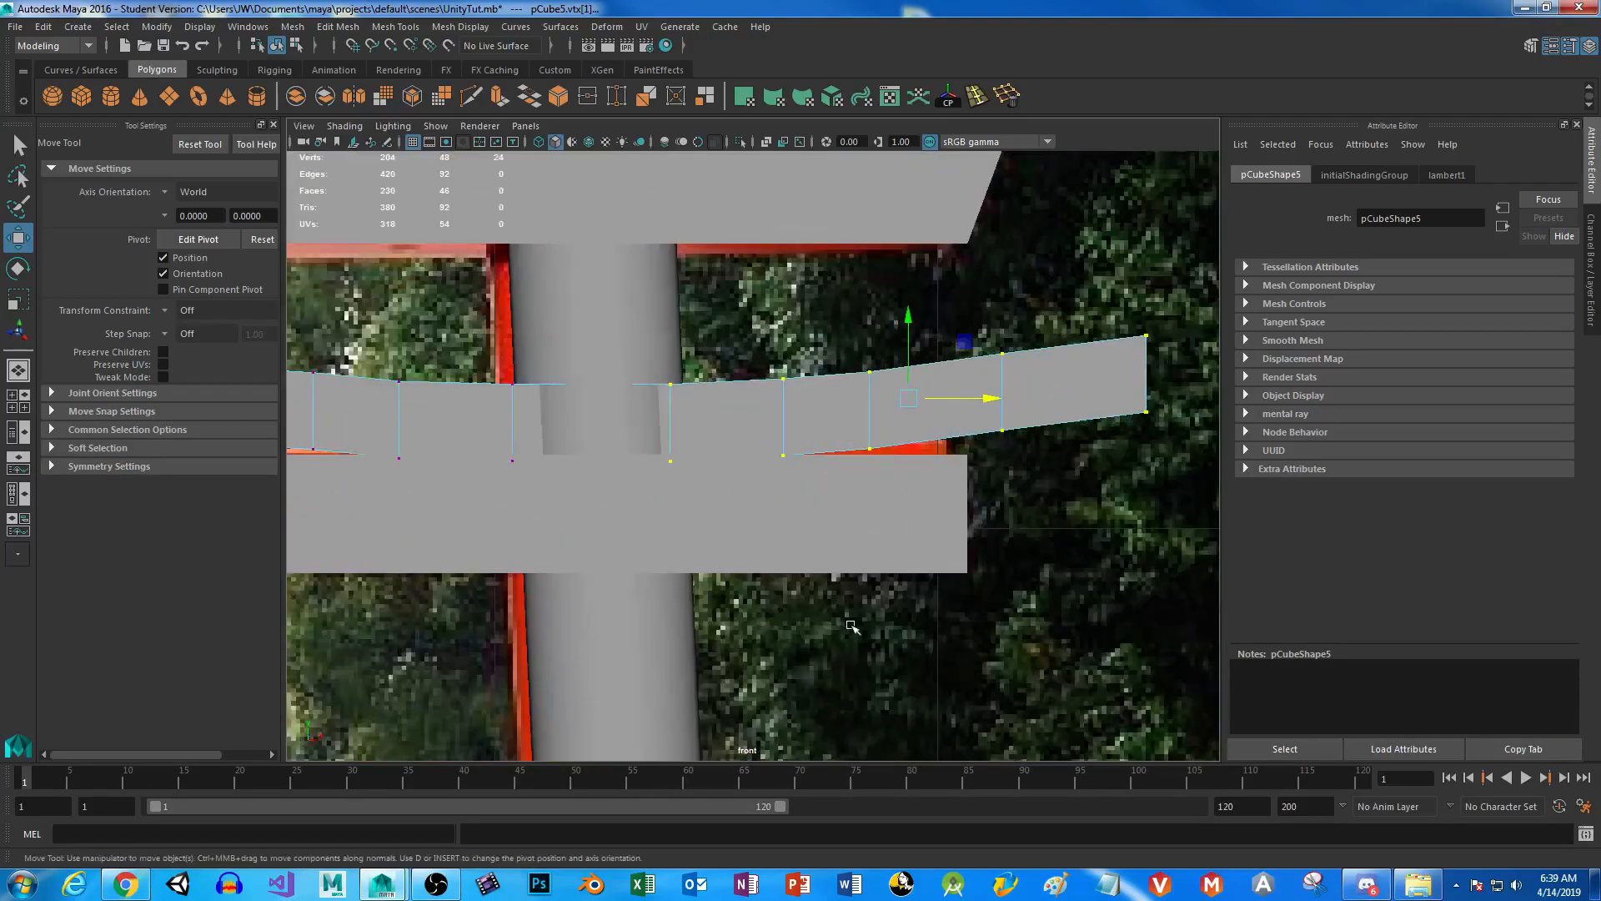
Move the copy's outer right vertex columns inward along X, compressing its right curved end close to the pillar.
scroll(926, 409, down, 4)
drag(809, 344, 1060, 485)
drag(1026, 433, 978, 434)
drag(831, 370, 1095, 575)
drag(1008, 429, 977, 427)
drag(860, 387, 953, 427)
drag(852, 368, 934, 419)
Move the copy's outer left vertex columns inward along X, compressing the left curved end to match the right one.
drag(496, 368, 705, 493)
drag(666, 436, 711, 437)
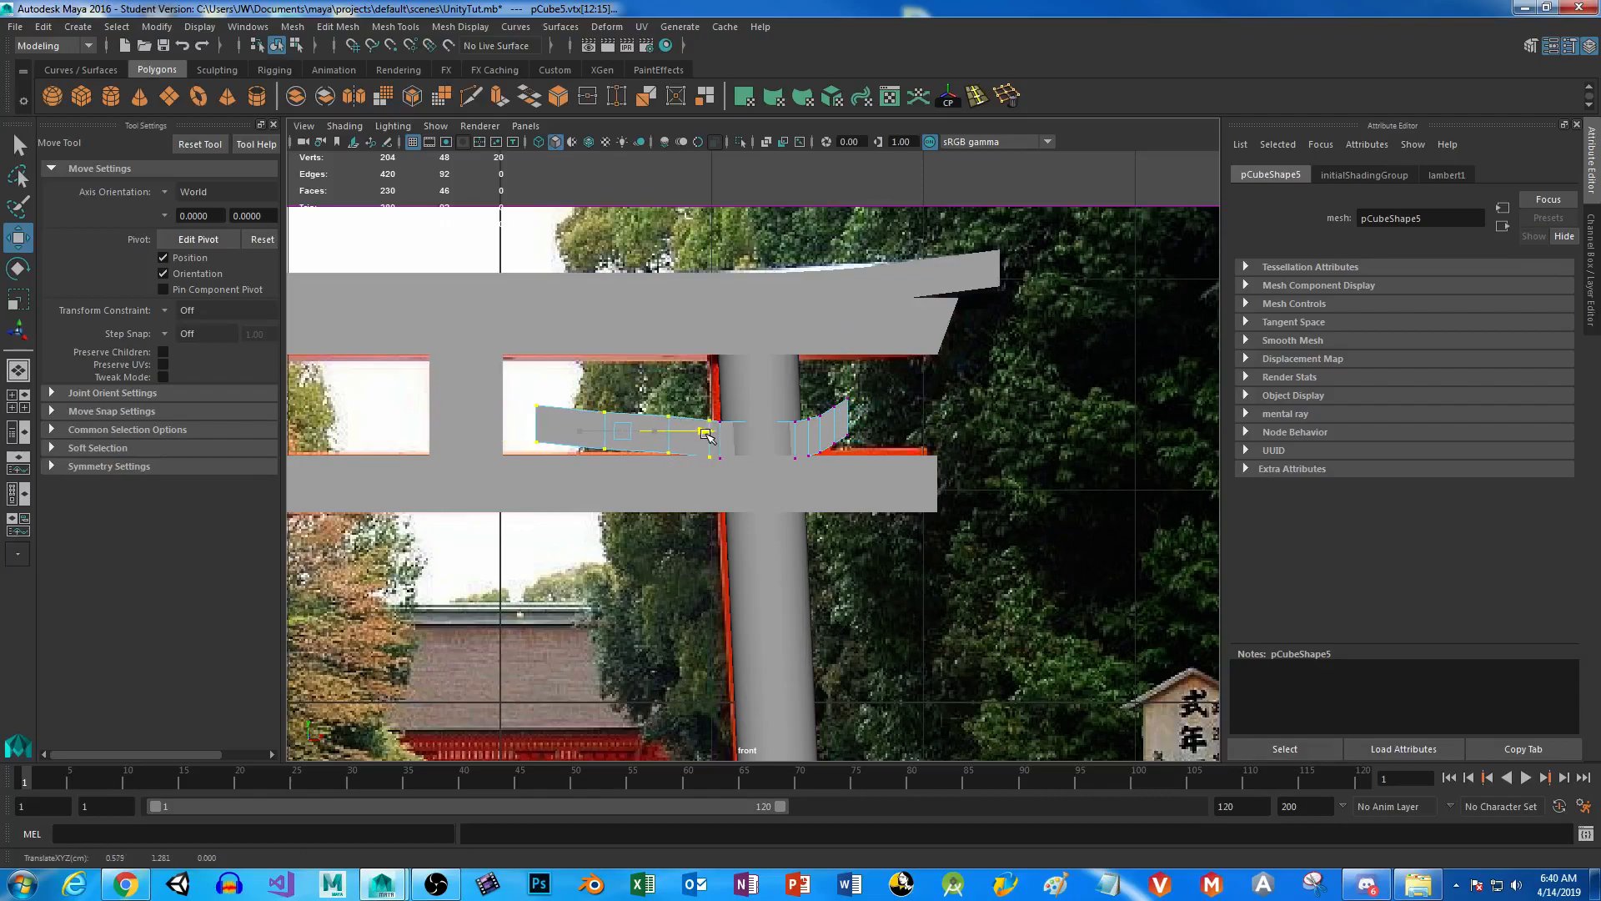
drag(524, 369, 703, 525)
drag(683, 431, 714, 432)
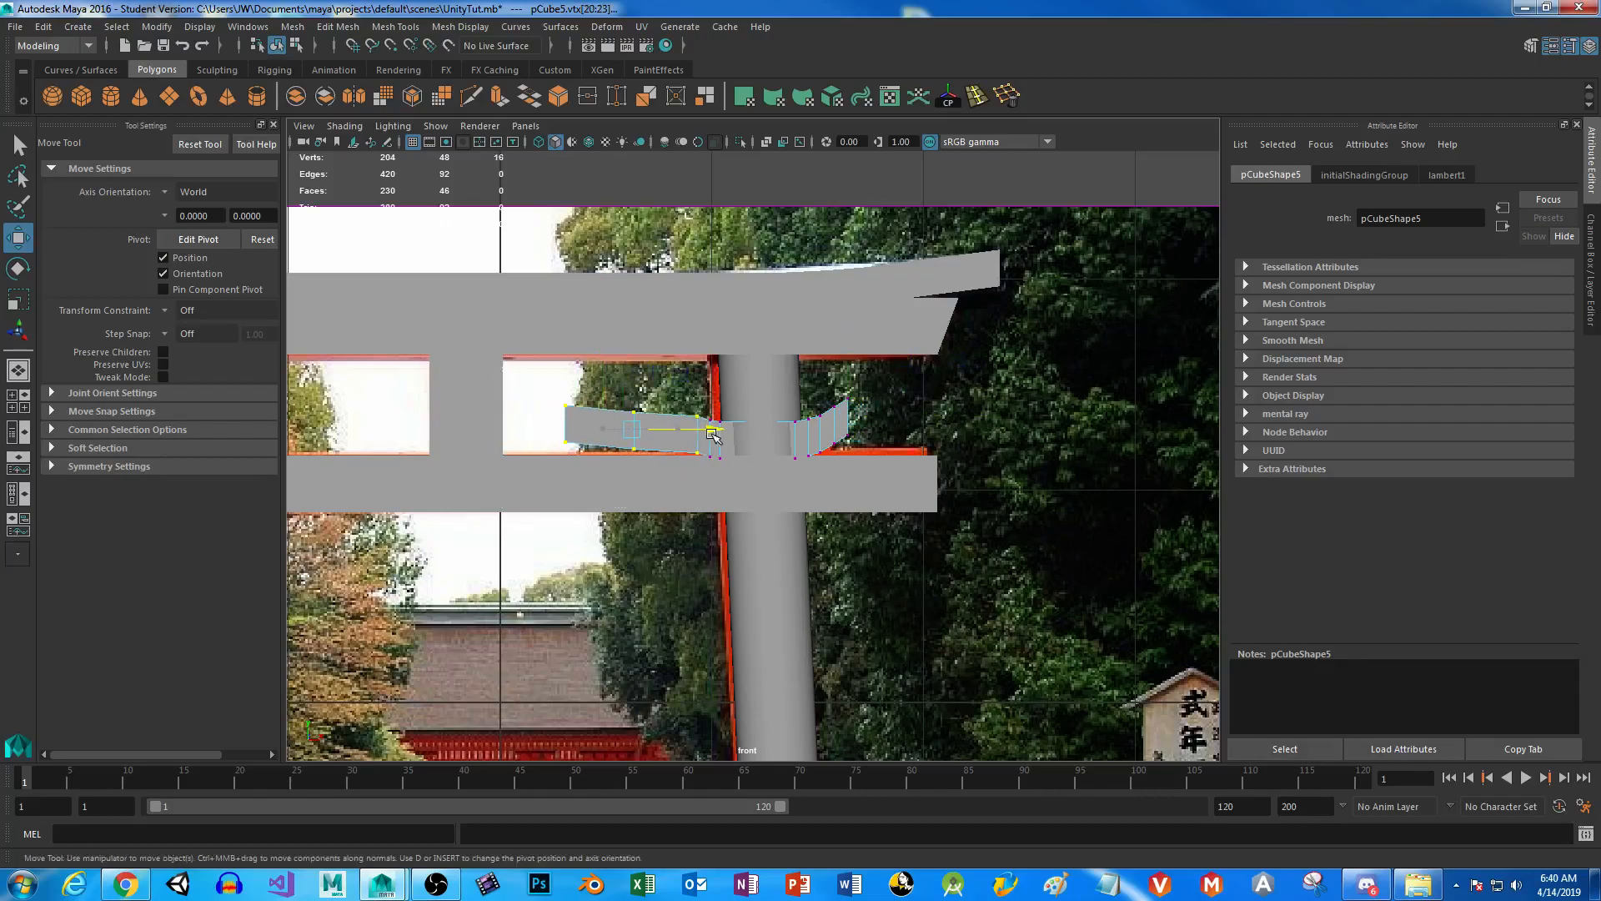
drag(558, 391, 684, 505)
drag(686, 428, 735, 427)
drag(566, 374, 642, 500)
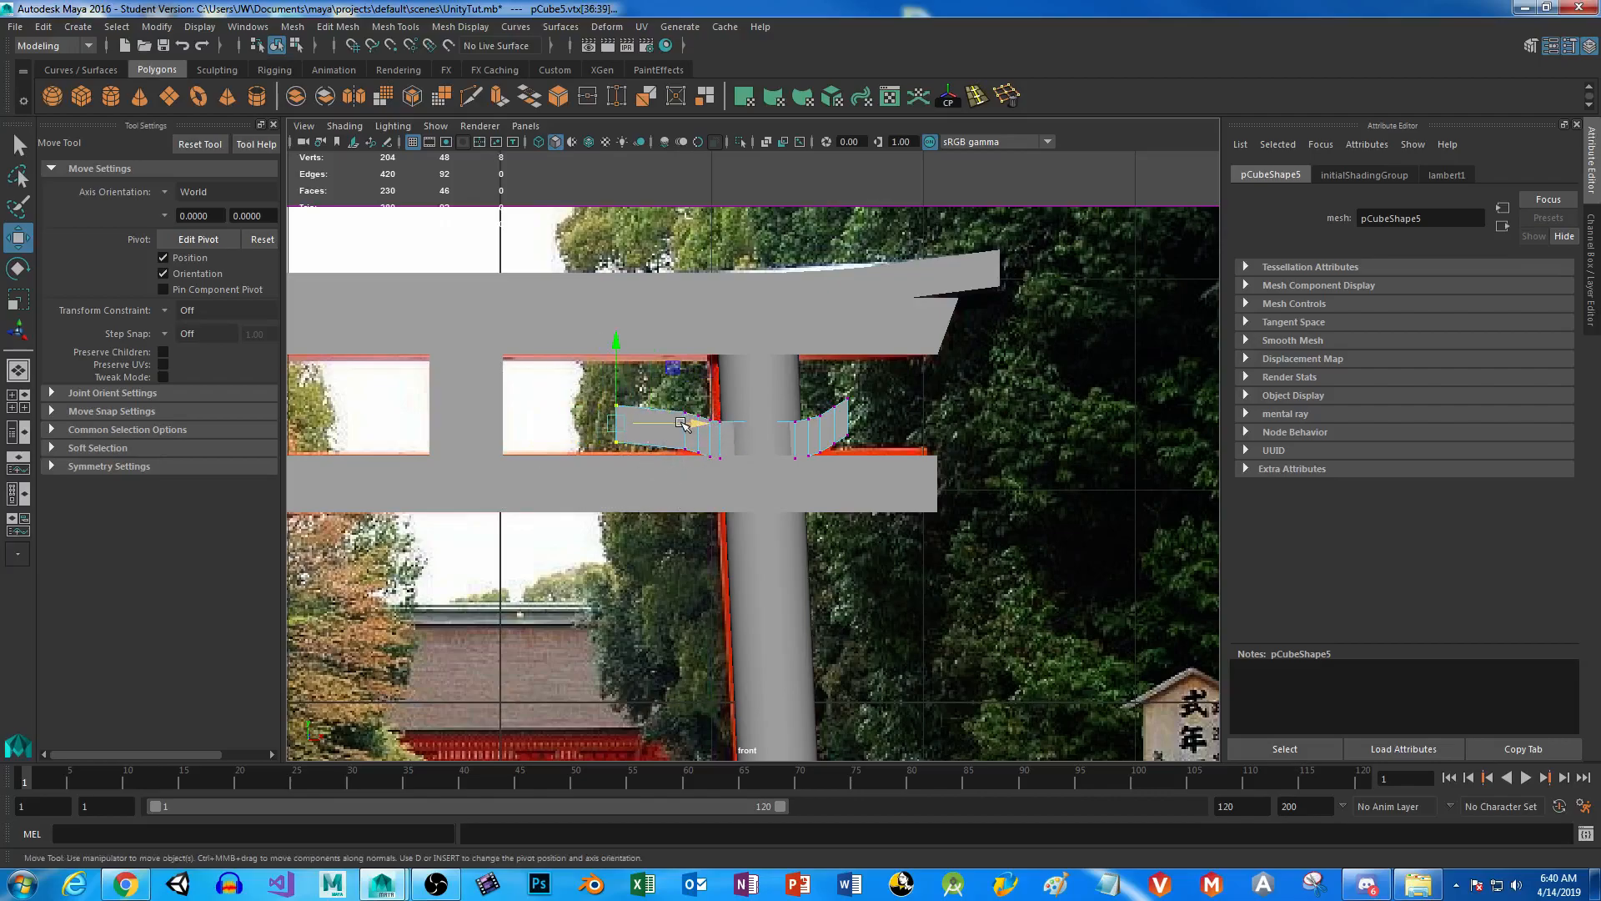
drag(696, 428, 752, 429)
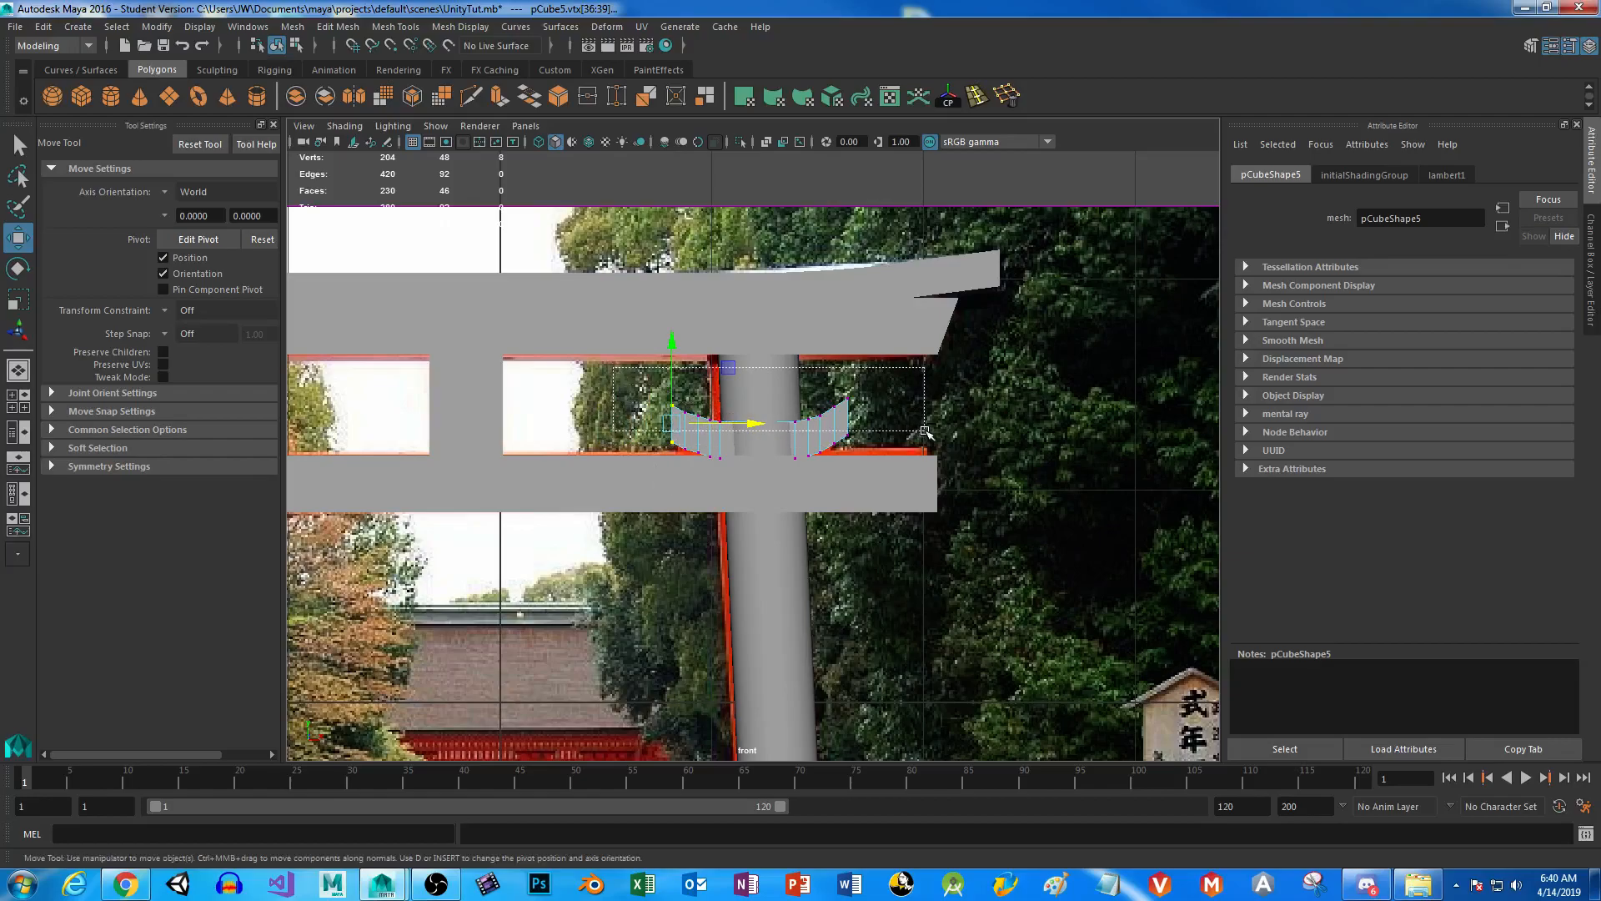
Turn on X-ray shading and lower the top vertices of the curved piece along Y to make it thinner around the right pillar.
drag(931, 428, 663, 390)
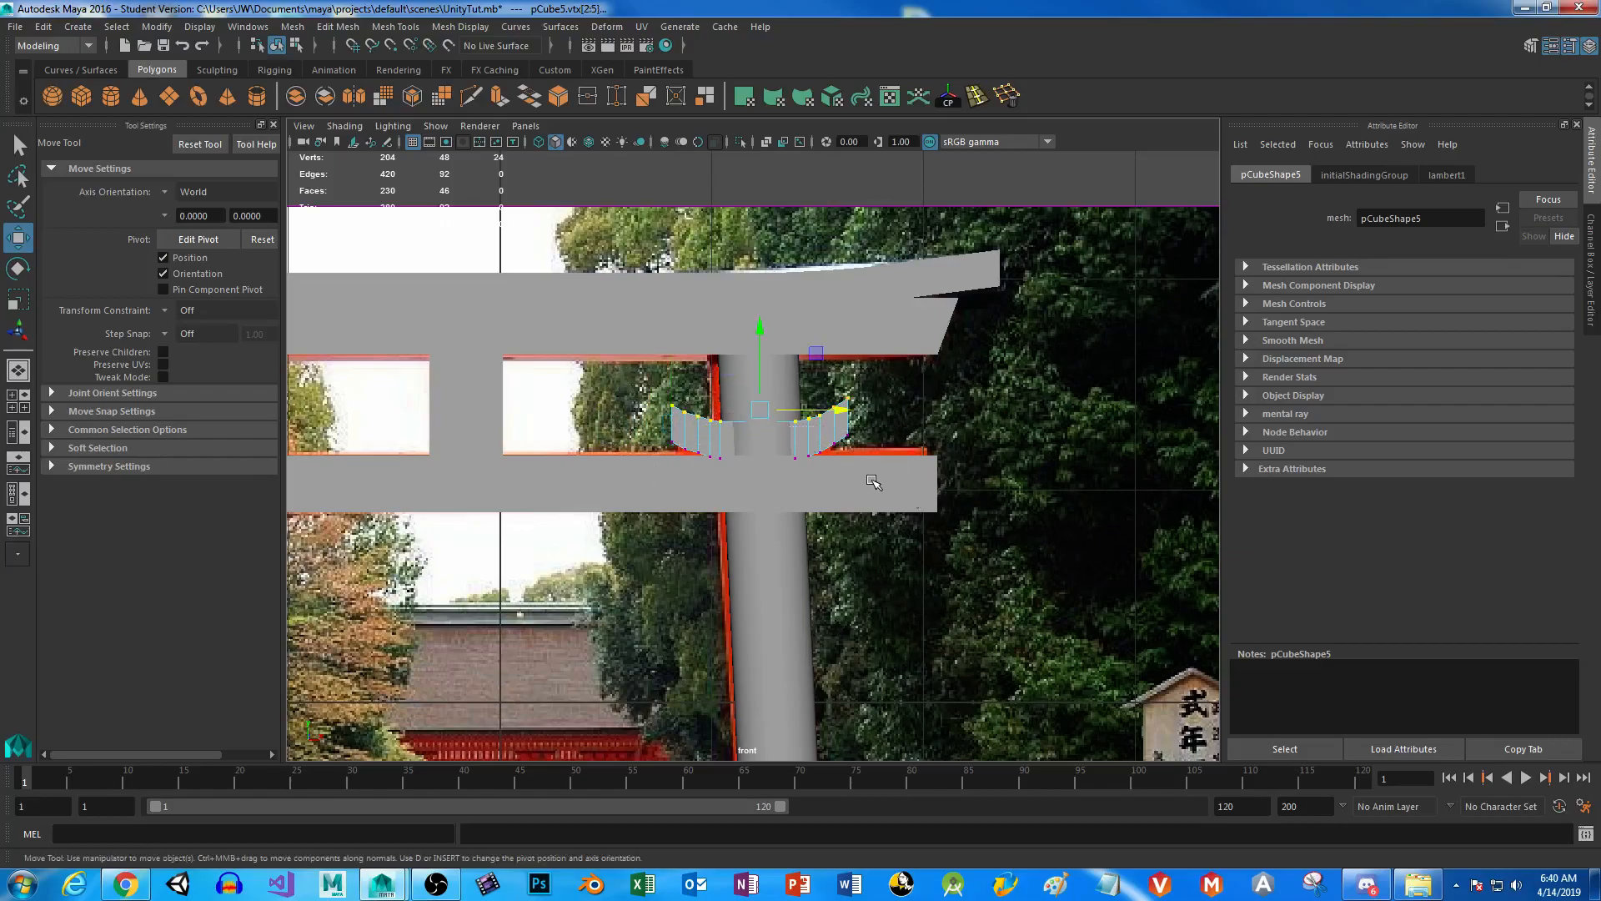
click(765, 143)
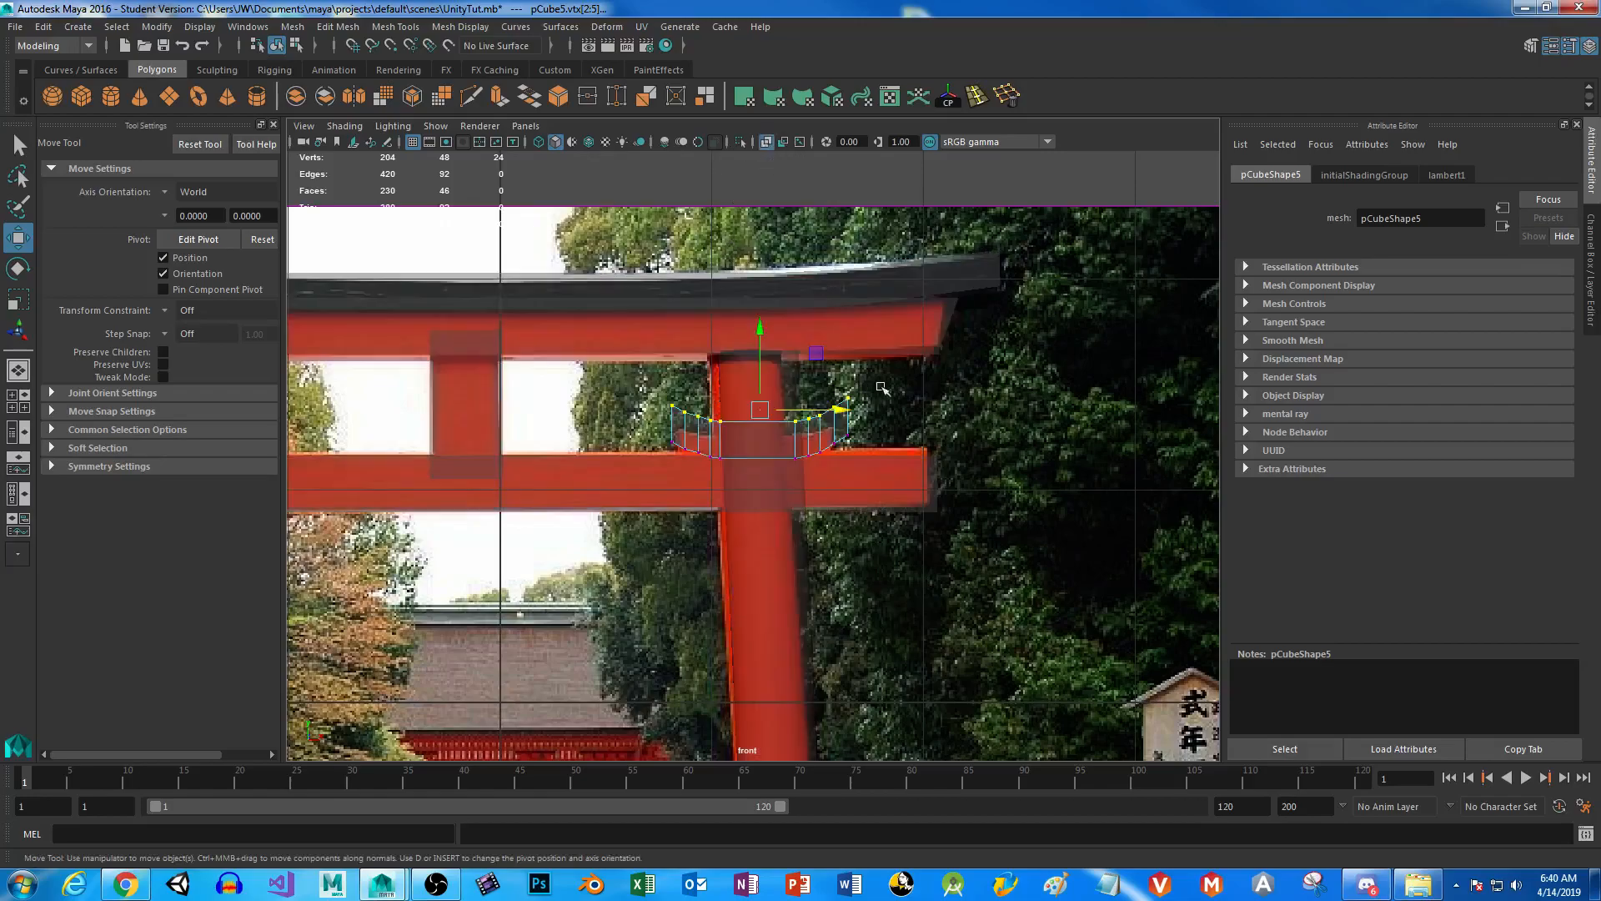
scroll(708, 424, down, 2)
scroll(708, 424, up, 6)
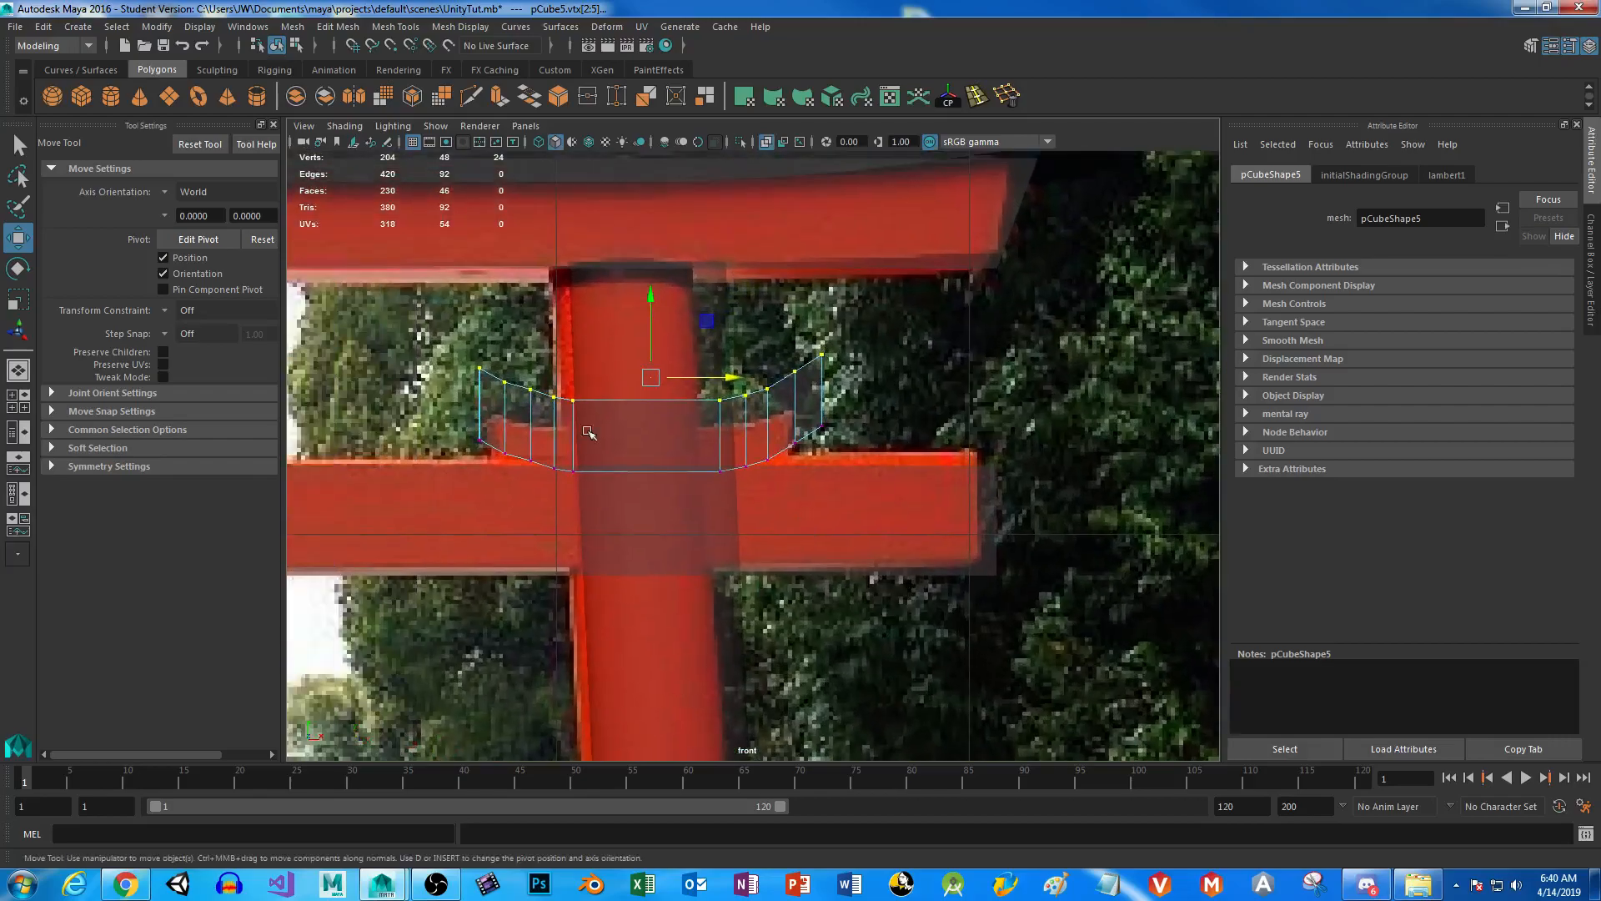
drag(652, 295, 654, 324)
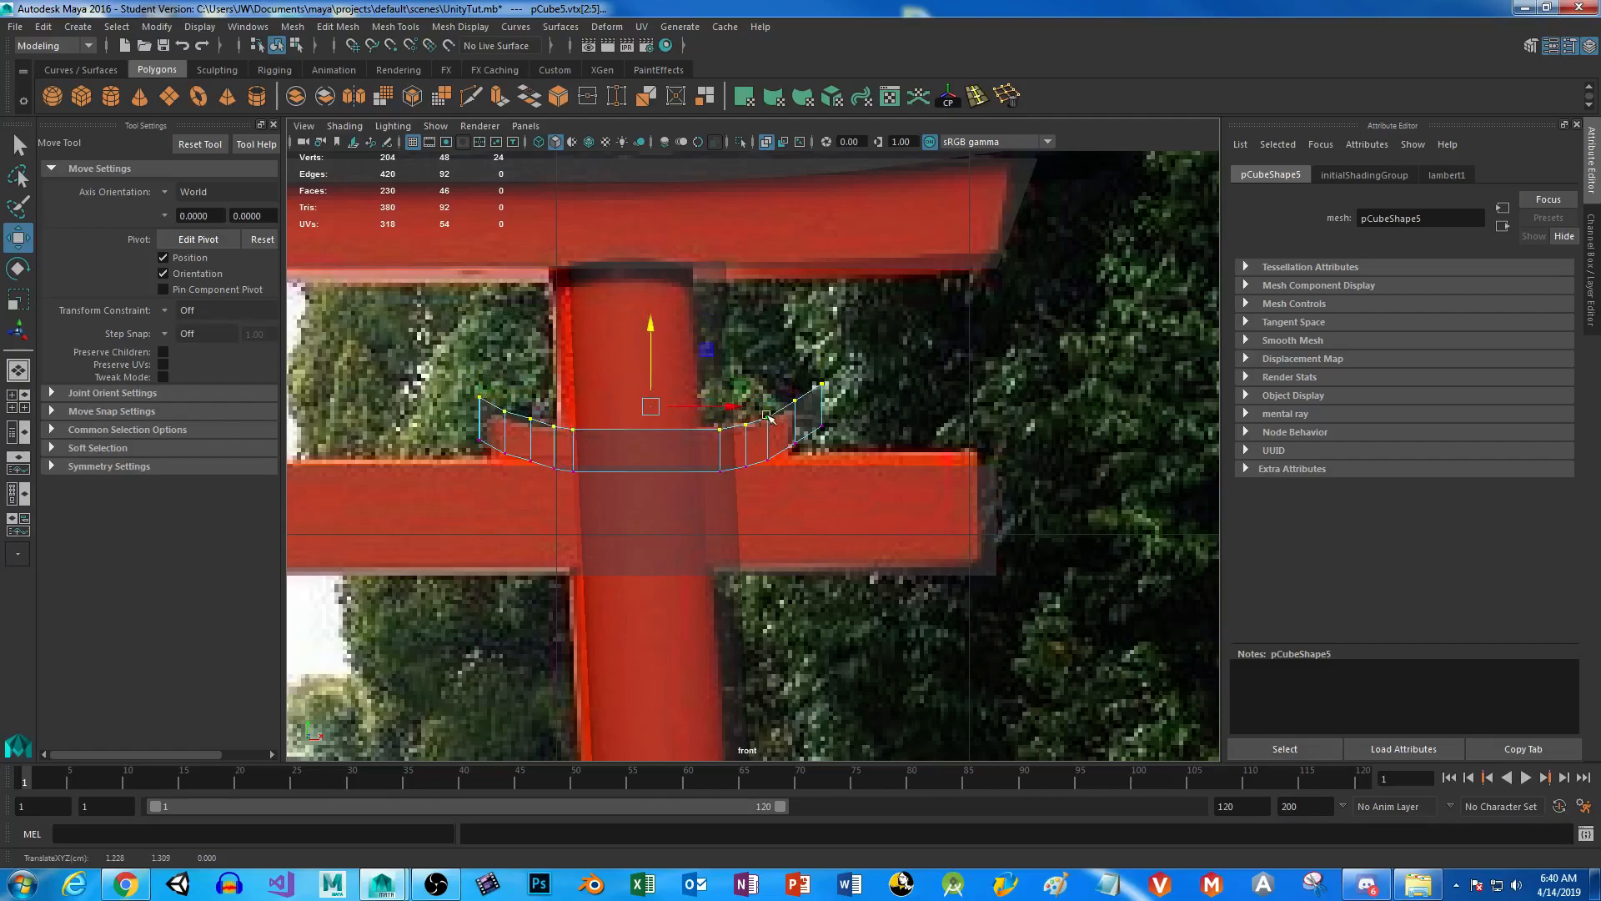
Move the outer vertex columns at the curved piece's right end slightly inward along X to match the reference.
drag(780, 338, 857, 405)
drag(884, 313, 803, 484)
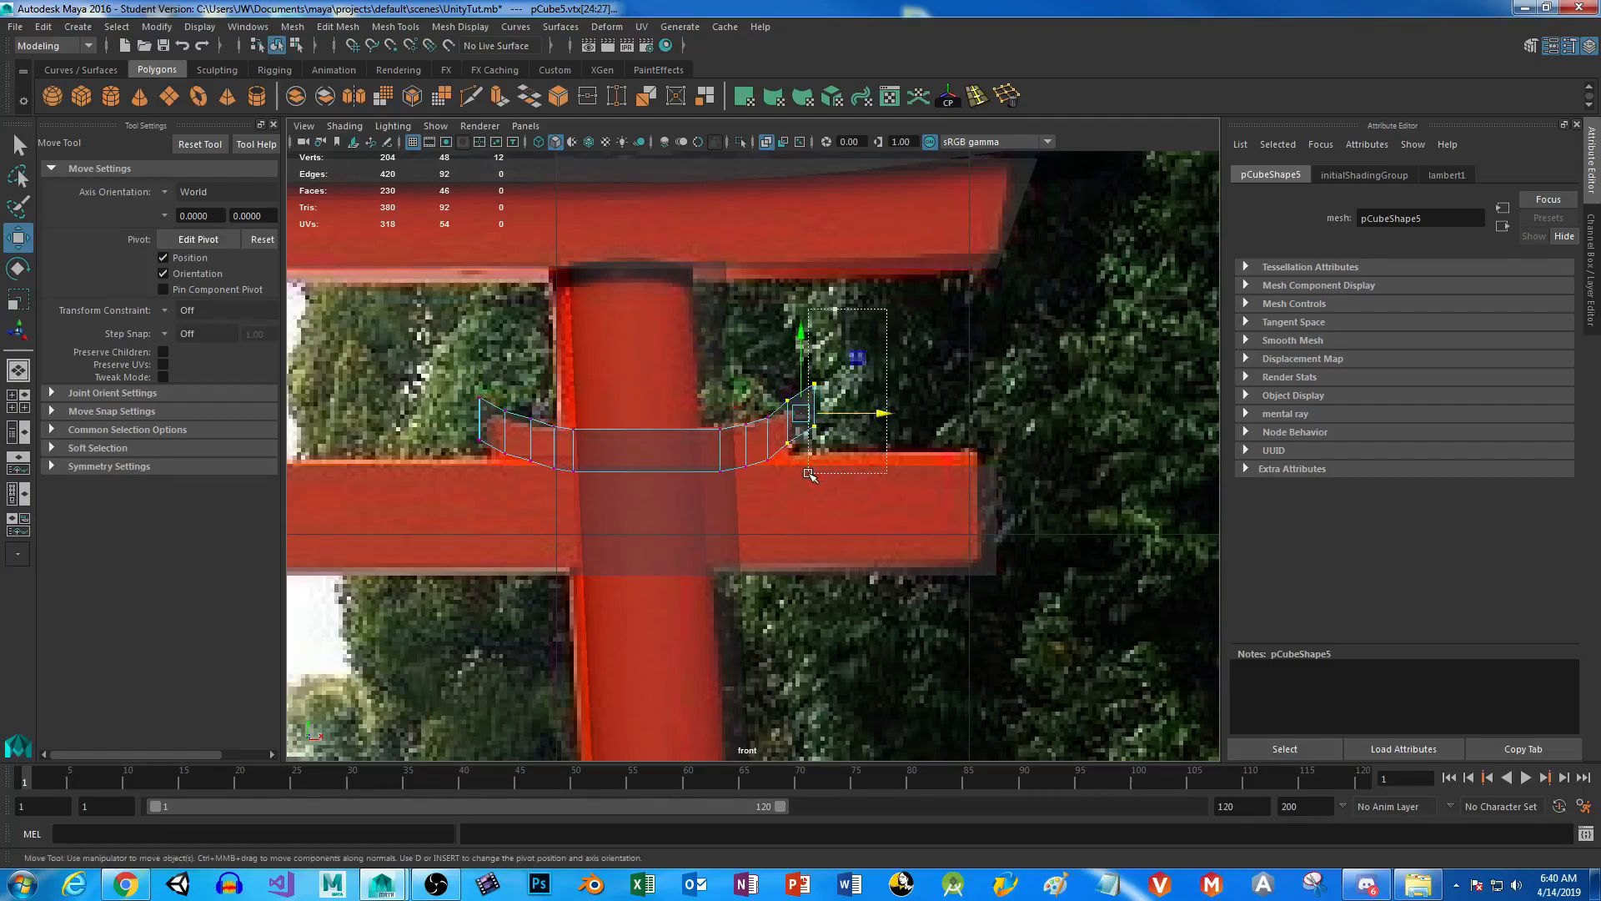
drag(901, 406, 889, 406)
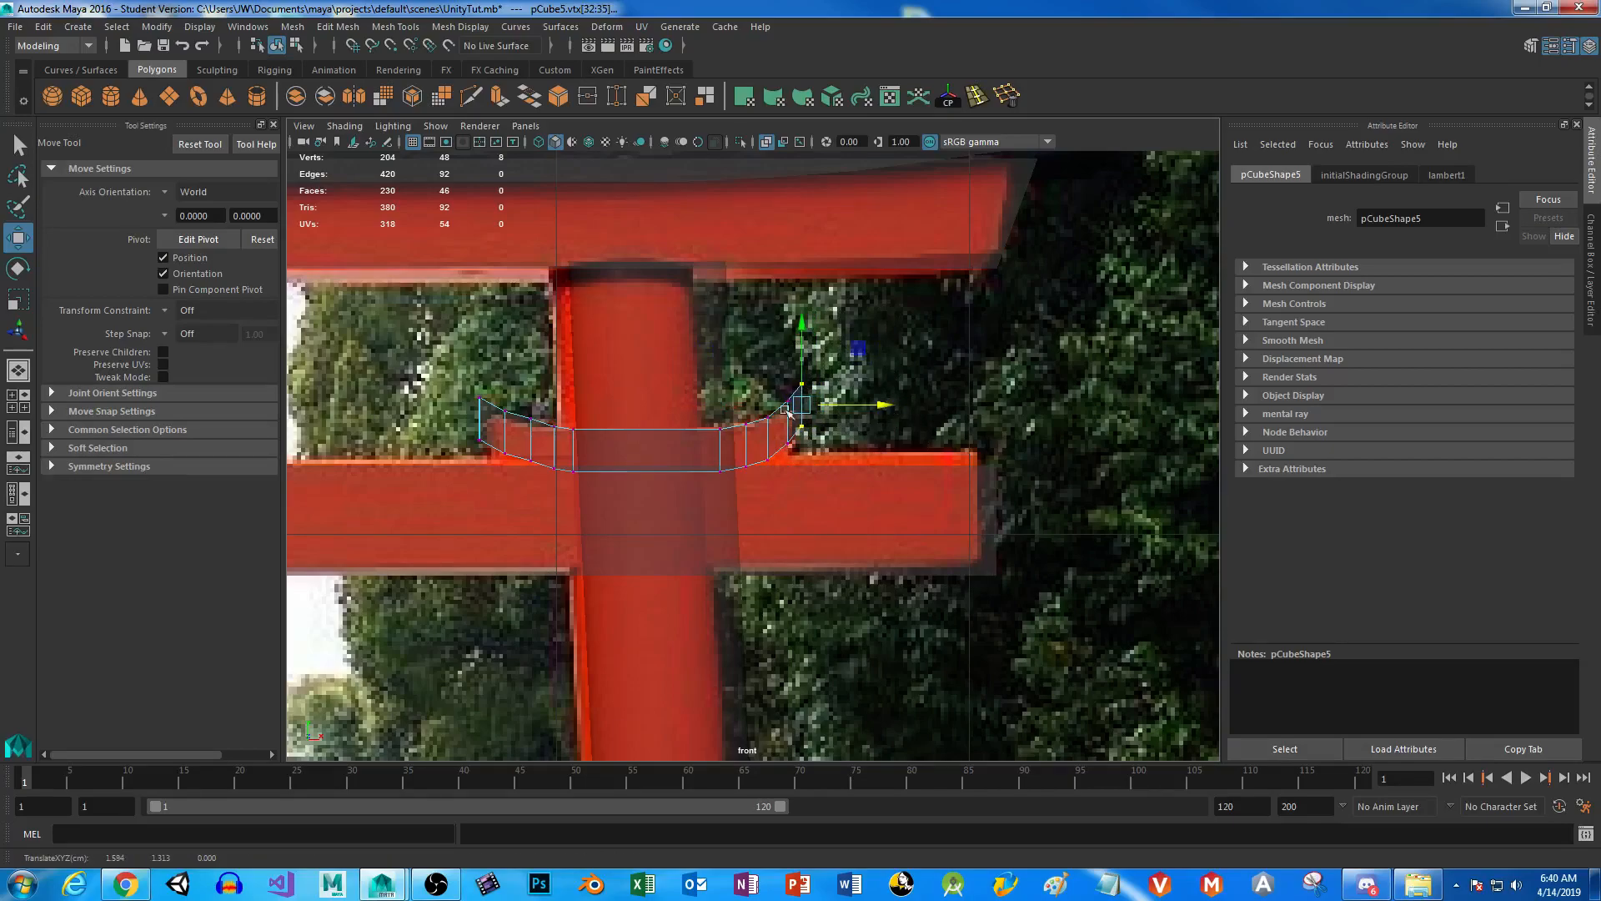
Select the curved piece's bottom vertices and reduce their curvature by scaling them along Y.
drag(410, 435, 1066, 654)
shift+drag(794, 407, 842, 457)
key(r)
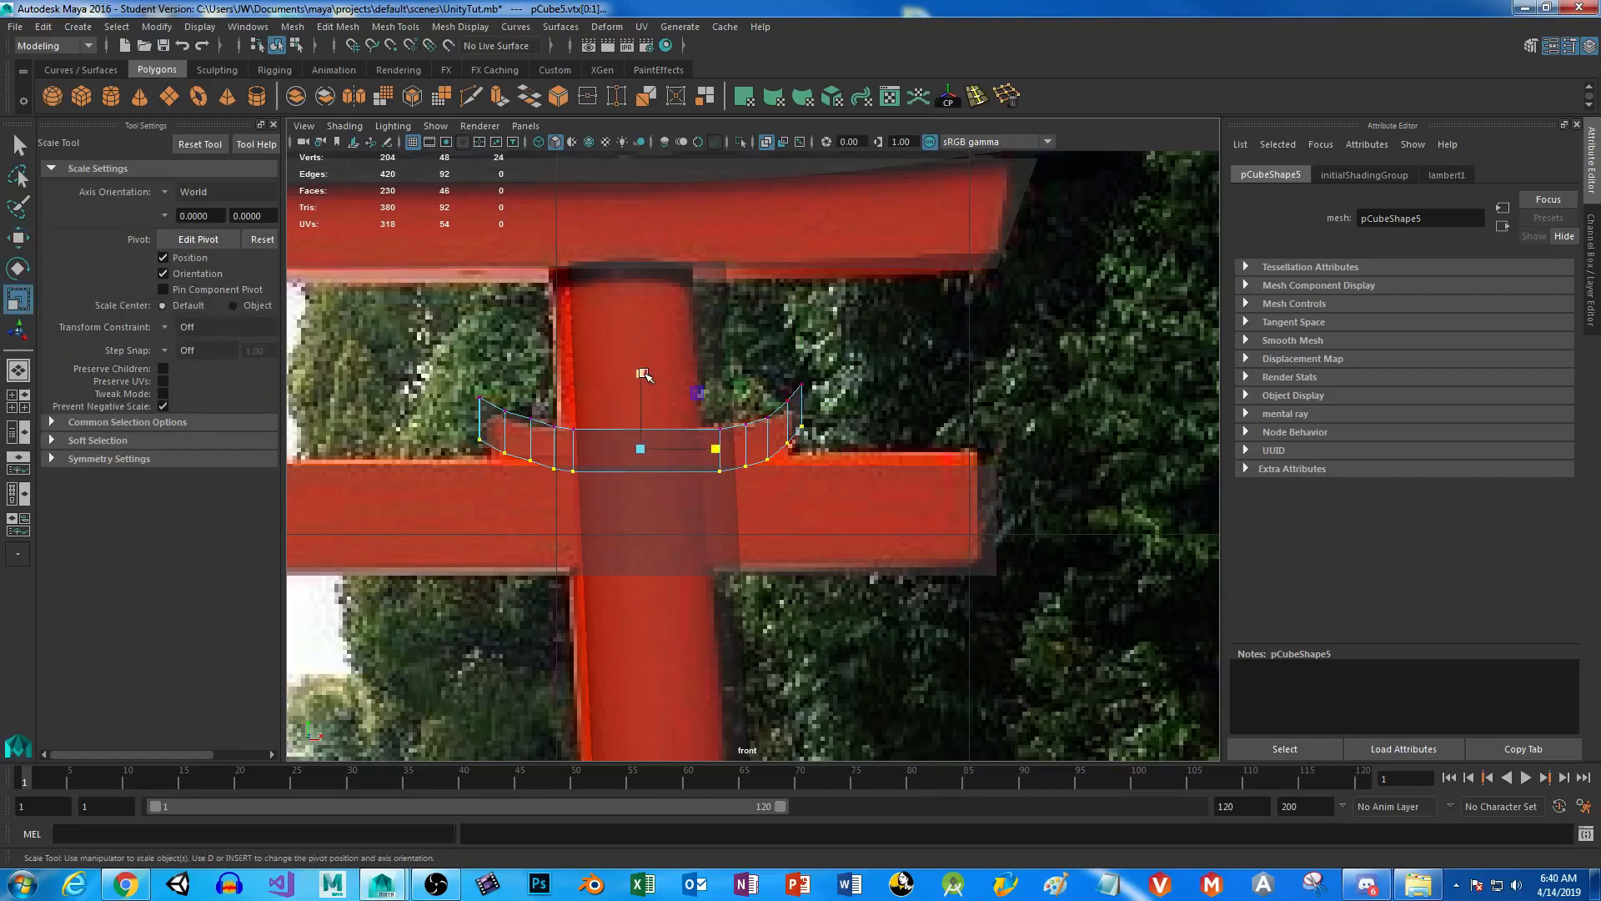
drag(643, 374, 649, 410)
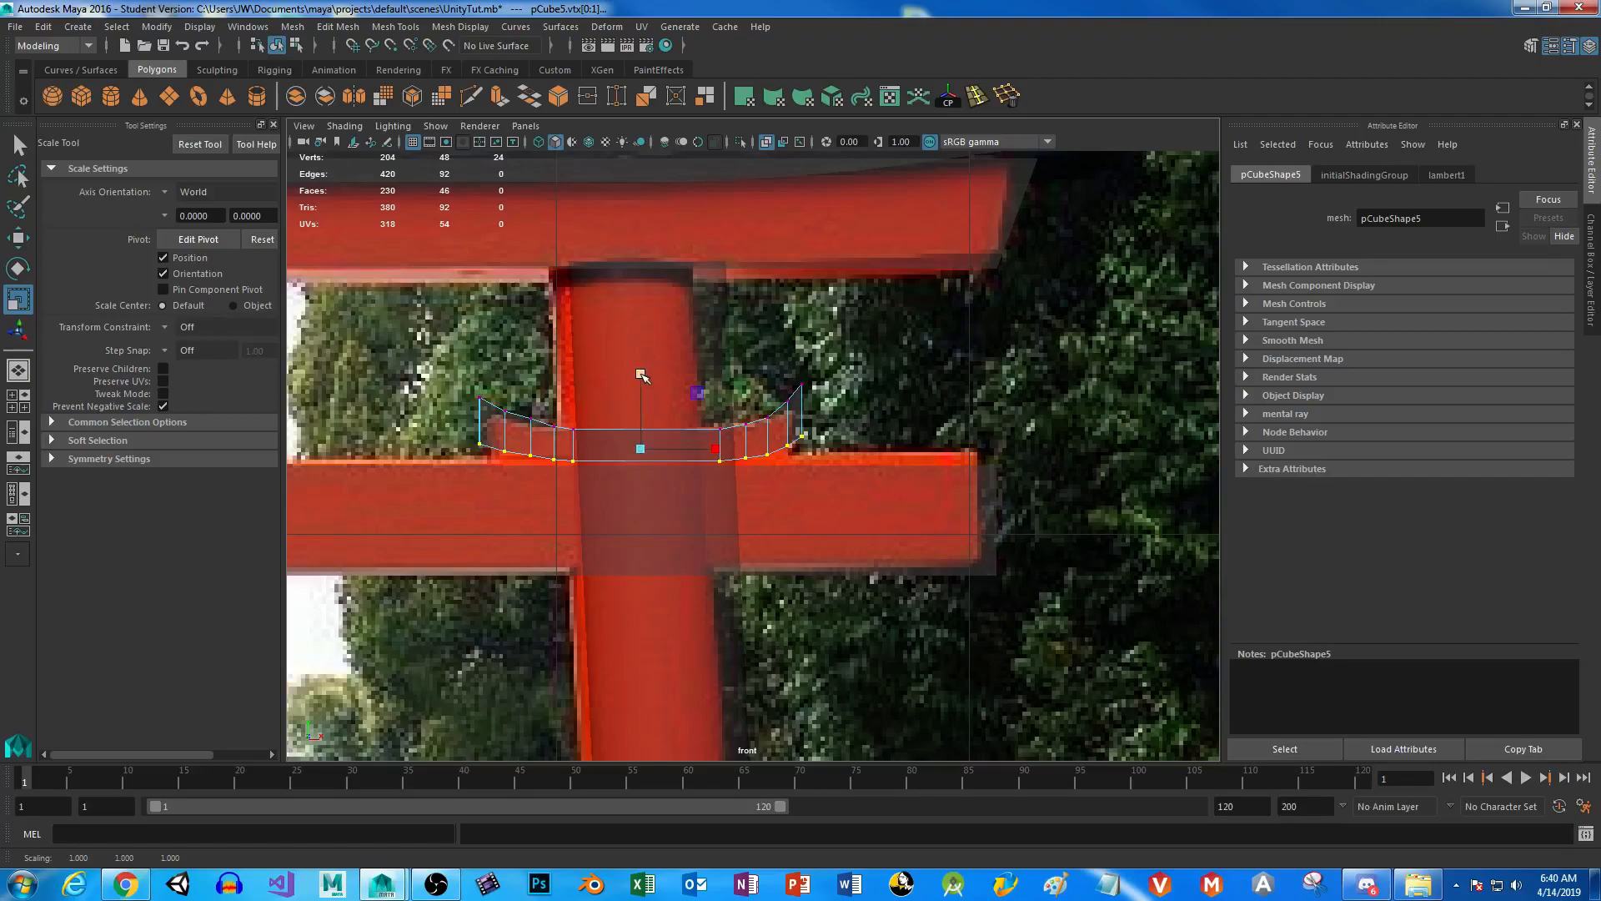
drag(641, 375, 633, 450)
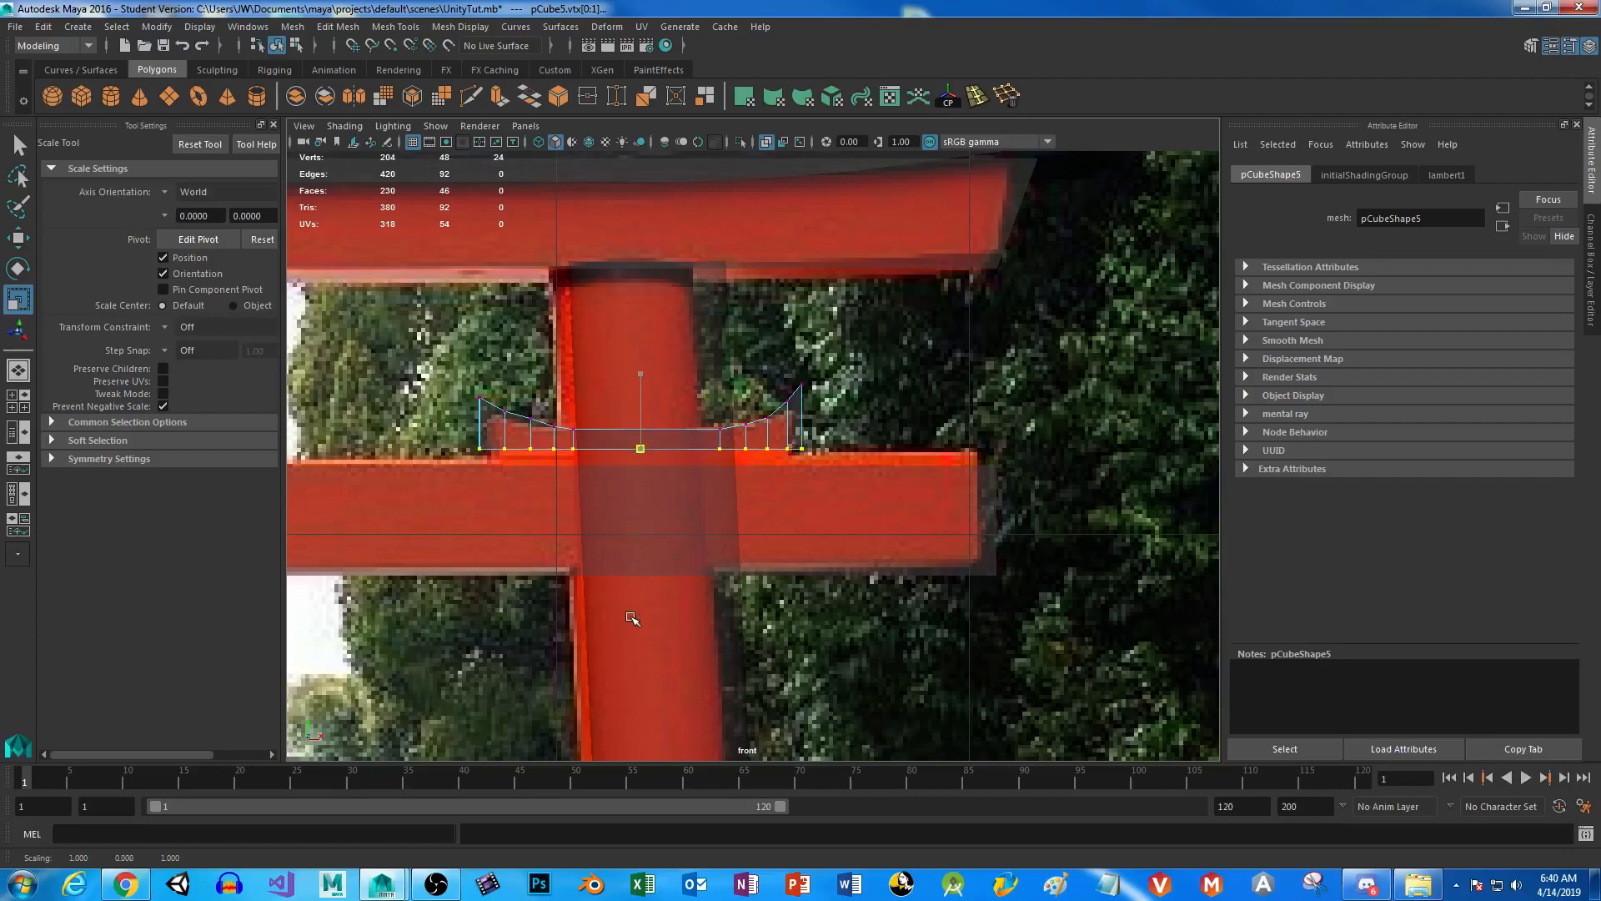
drag(631, 617, 631, 617)
key(ctrl+z)
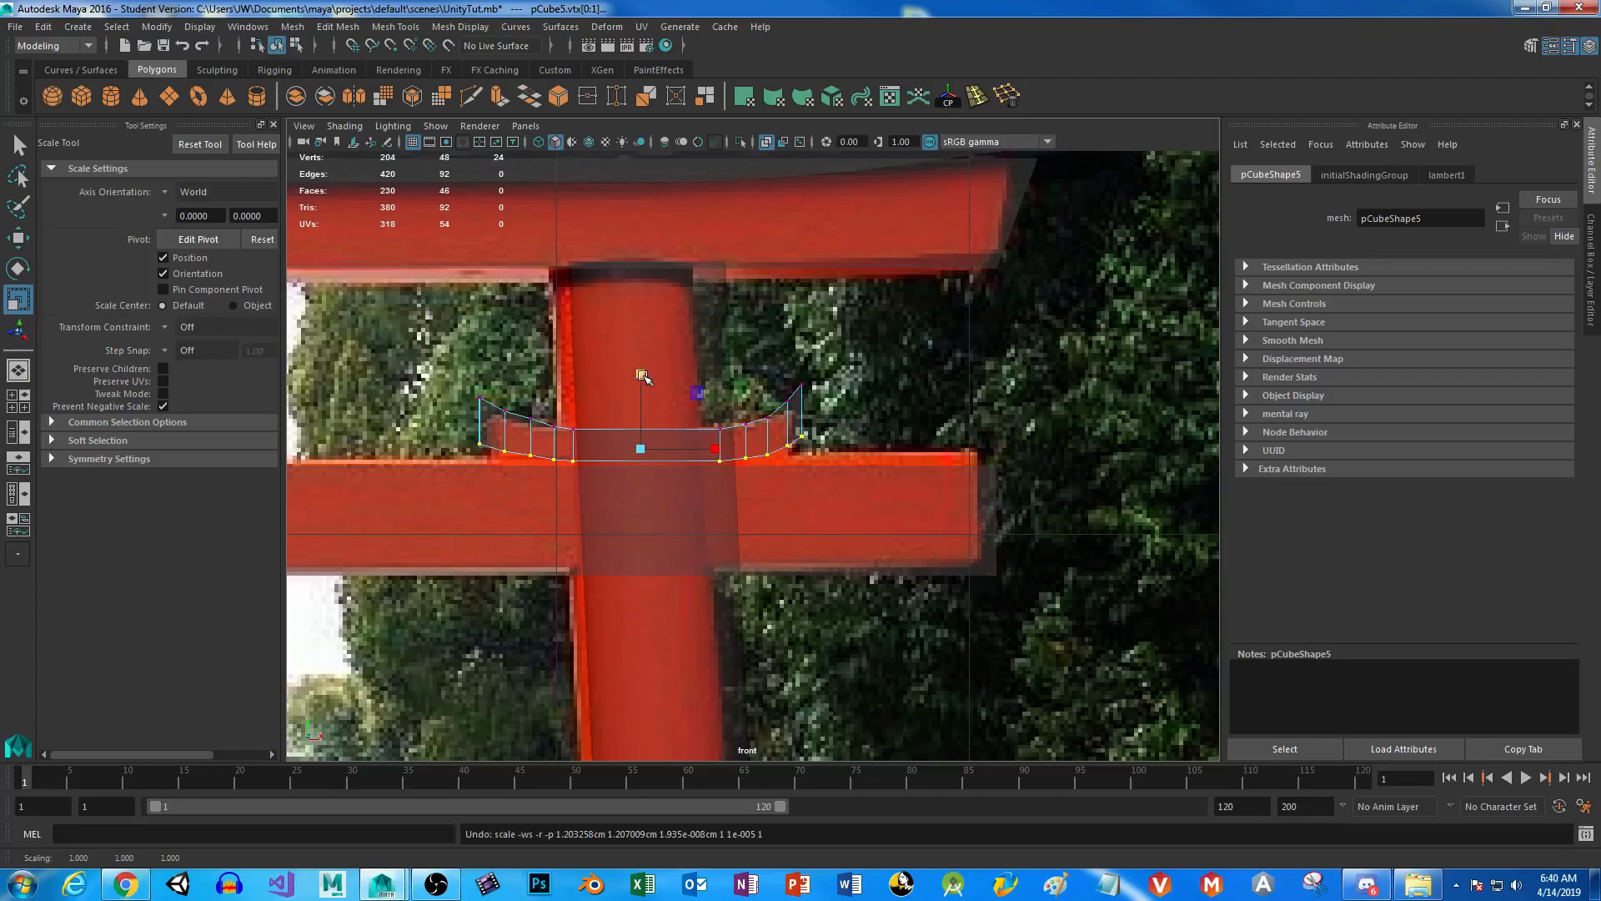
key(ctrl+z)
key(ctrl+z)
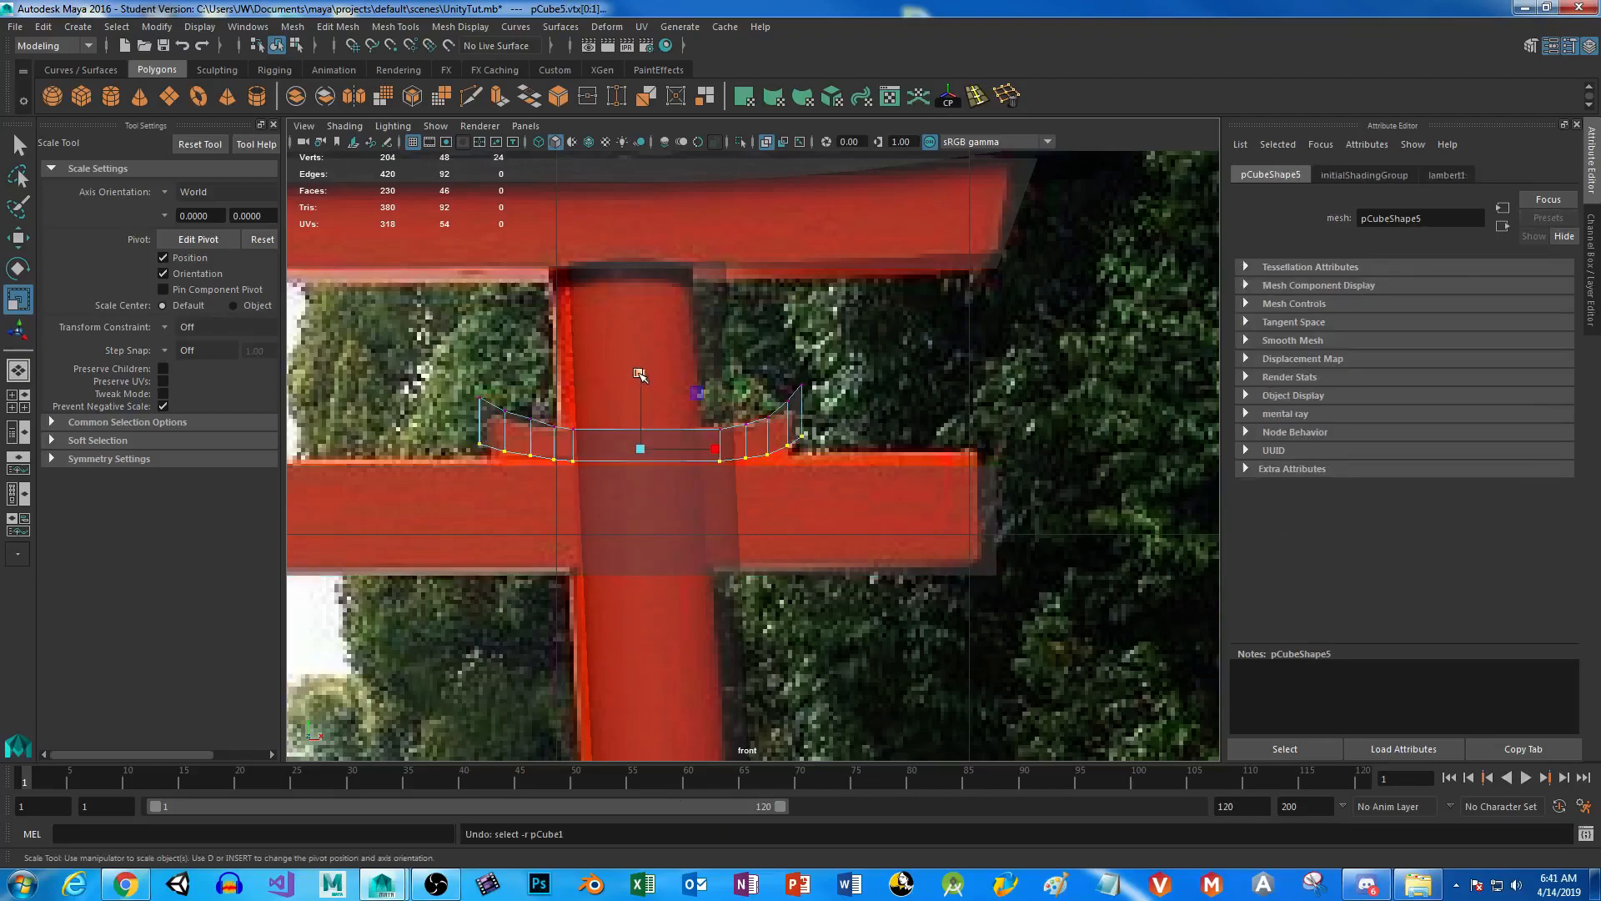
Flatten the curved piece's bottom vertices into a straight line along Y and lower them into the lower crossbeam.
drag(640, 373, 627, 699)
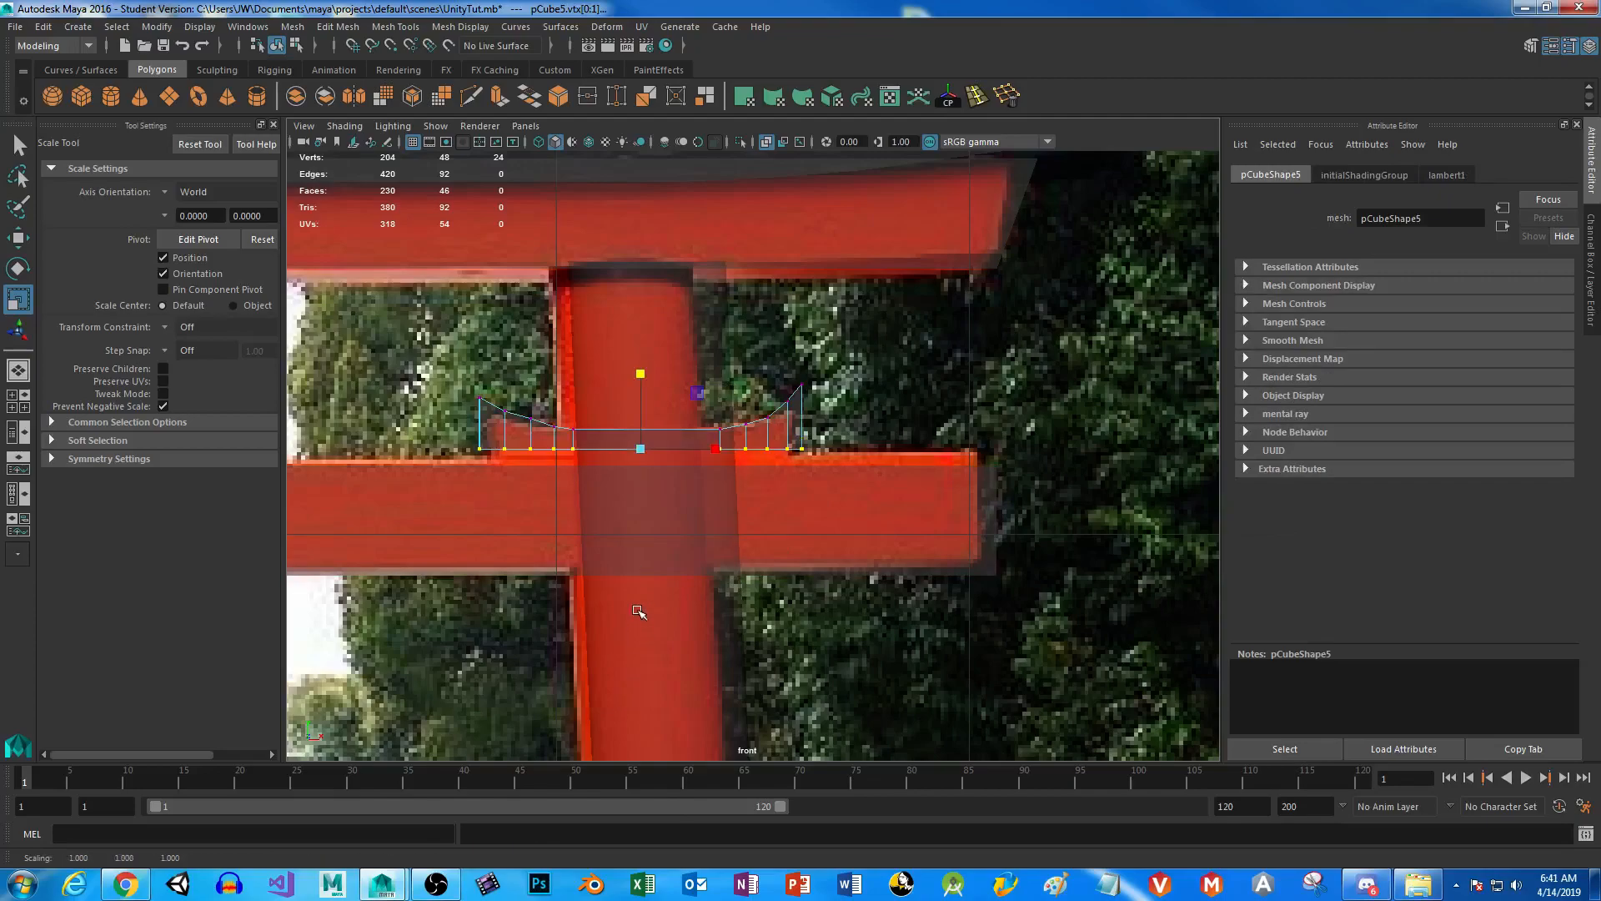
key(w)
drag(638, 358, 638, 382)
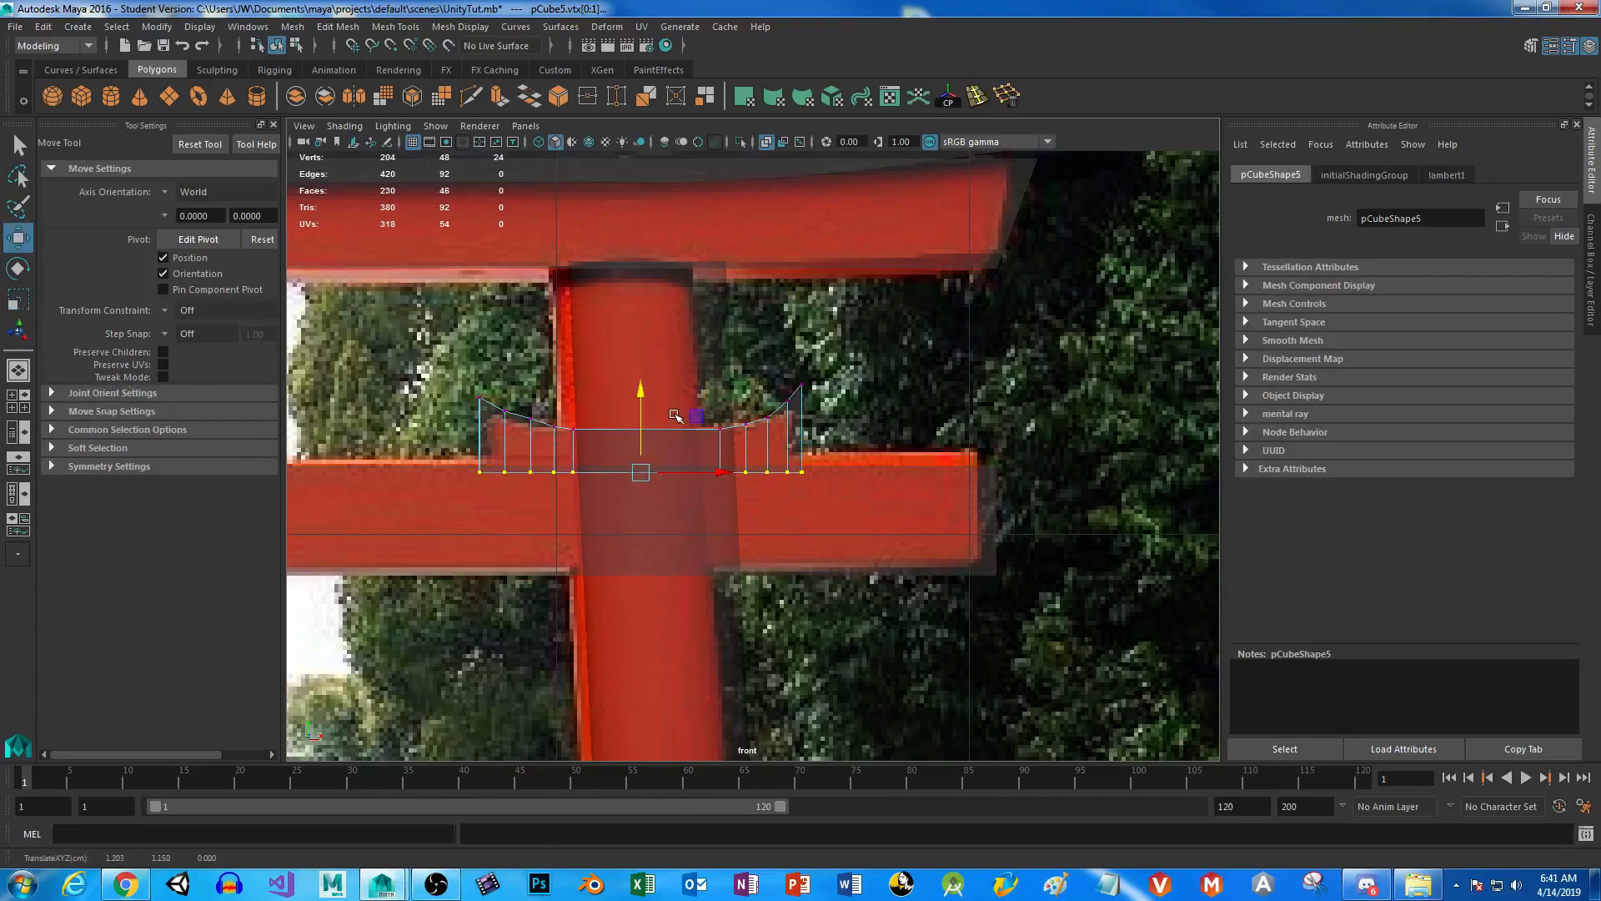
Return to object mode, duplicate the curved piece, and move the copy along X to about -1.473 over the left pillar.
right_drag(777, 428, 855, 369)
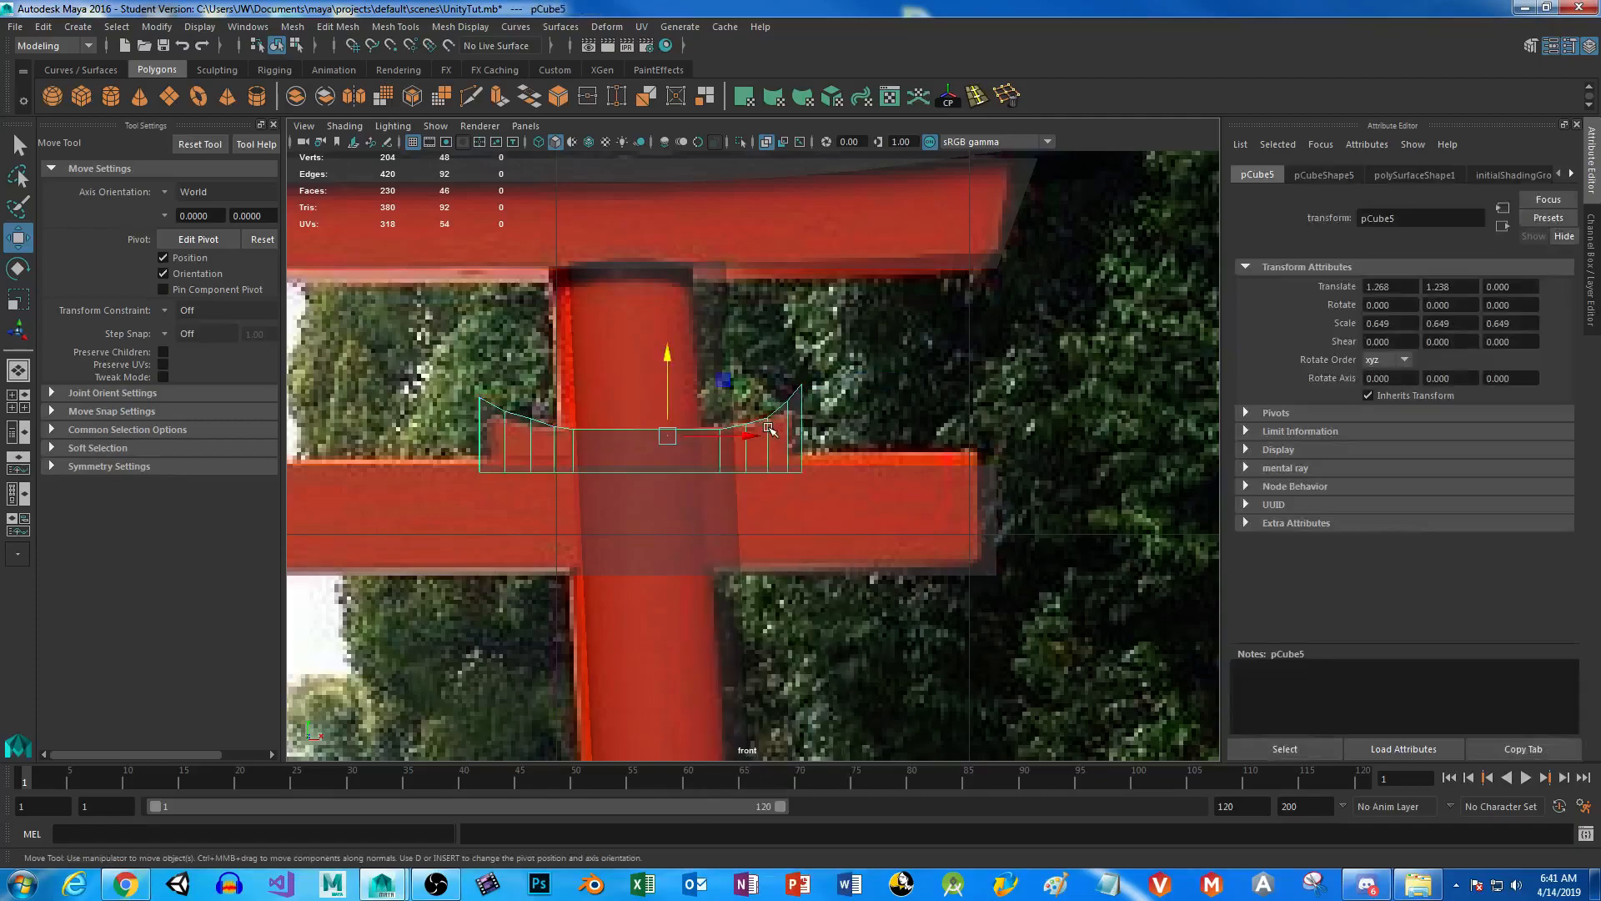
key(ctrl+d)
drag(755, 435, 317, 442)
alt+middle_drag(539, 530, 1134, 494)
drag(911, 400, 411, 402)
alt+middle_drag(486, 470, 1021, 471)
drag(938, 398, 744, 398)
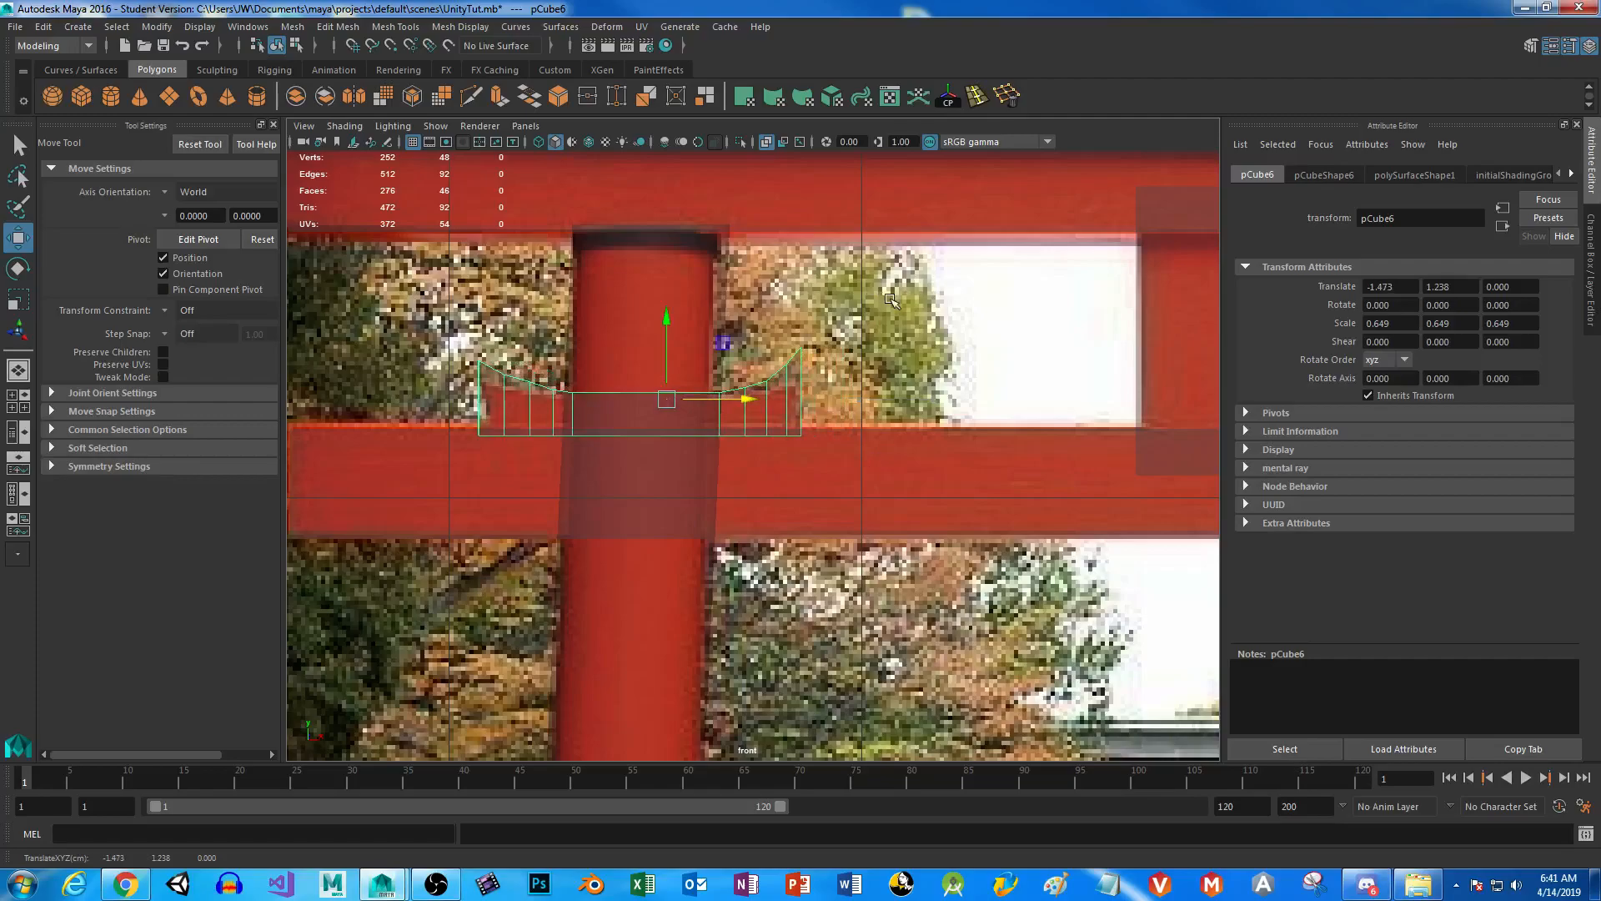
Select both curved pieces in the perspective view, scale them slightly narrower in depth, and deselect them.
key(space)
key(space)
alt+drag(902, 503, 695, 516)
shift+click(806, 486)
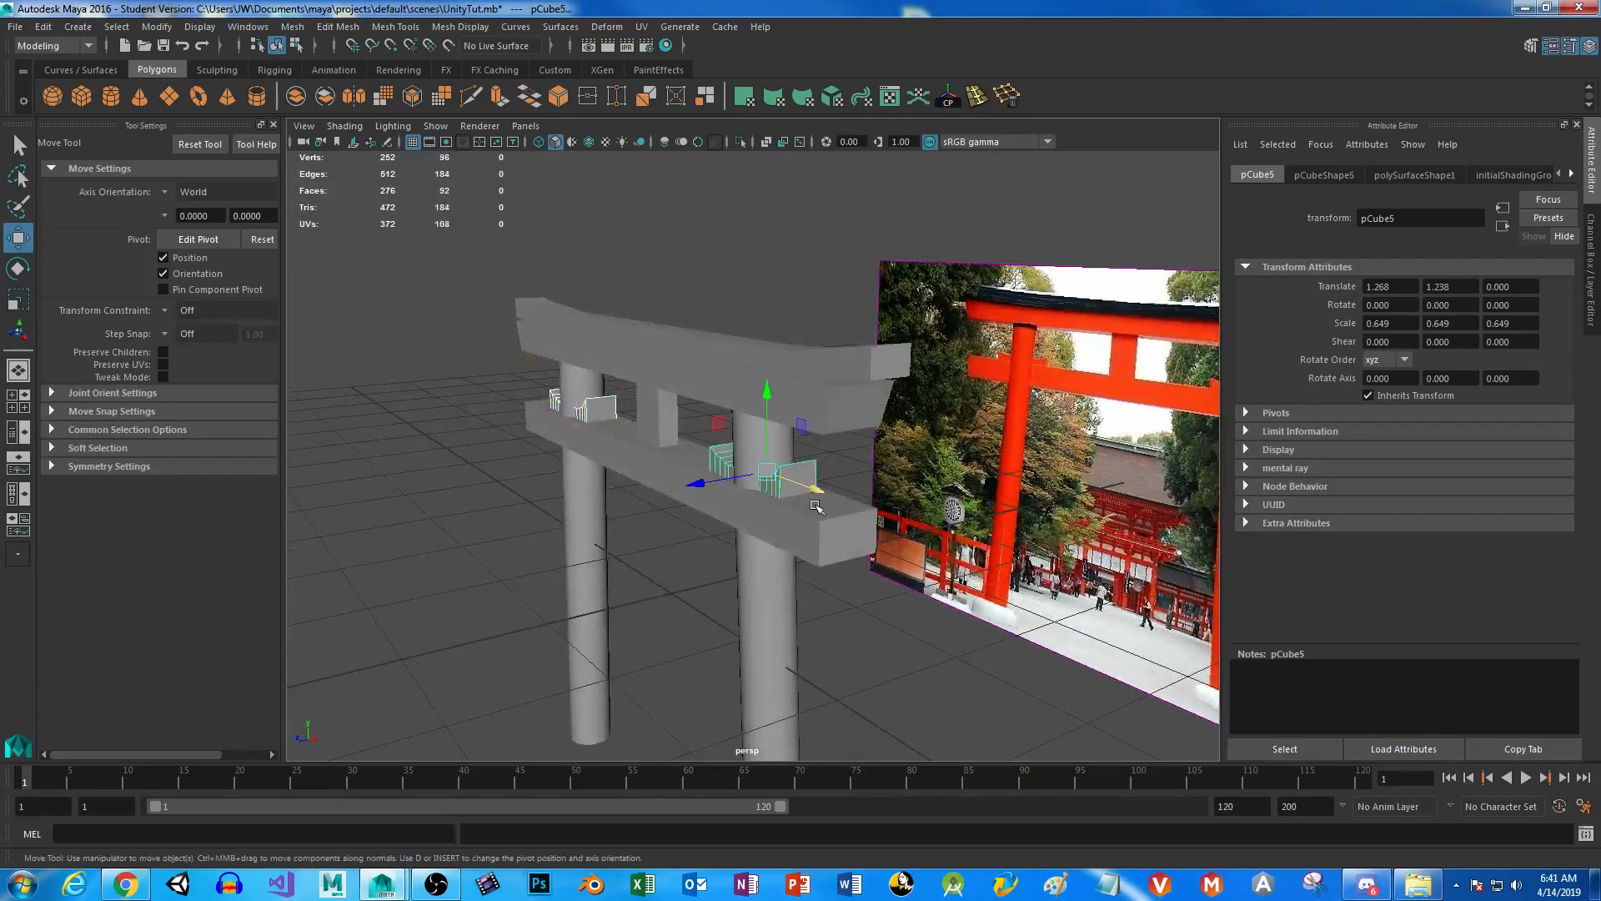
alt+drag(428, 554, 847, 467)
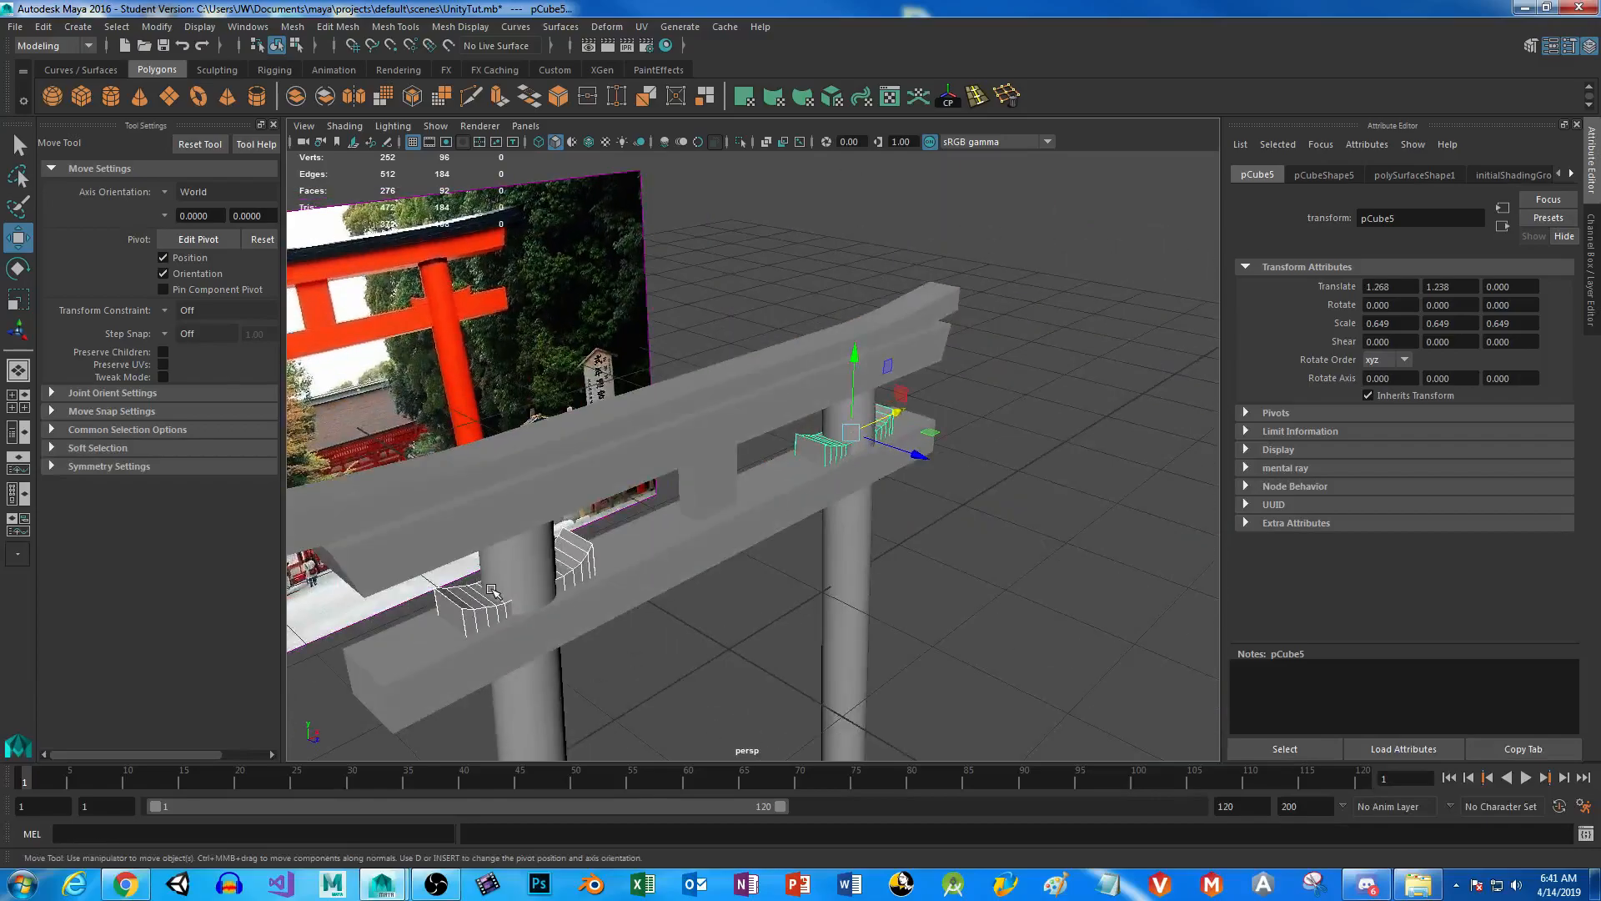
key(r)
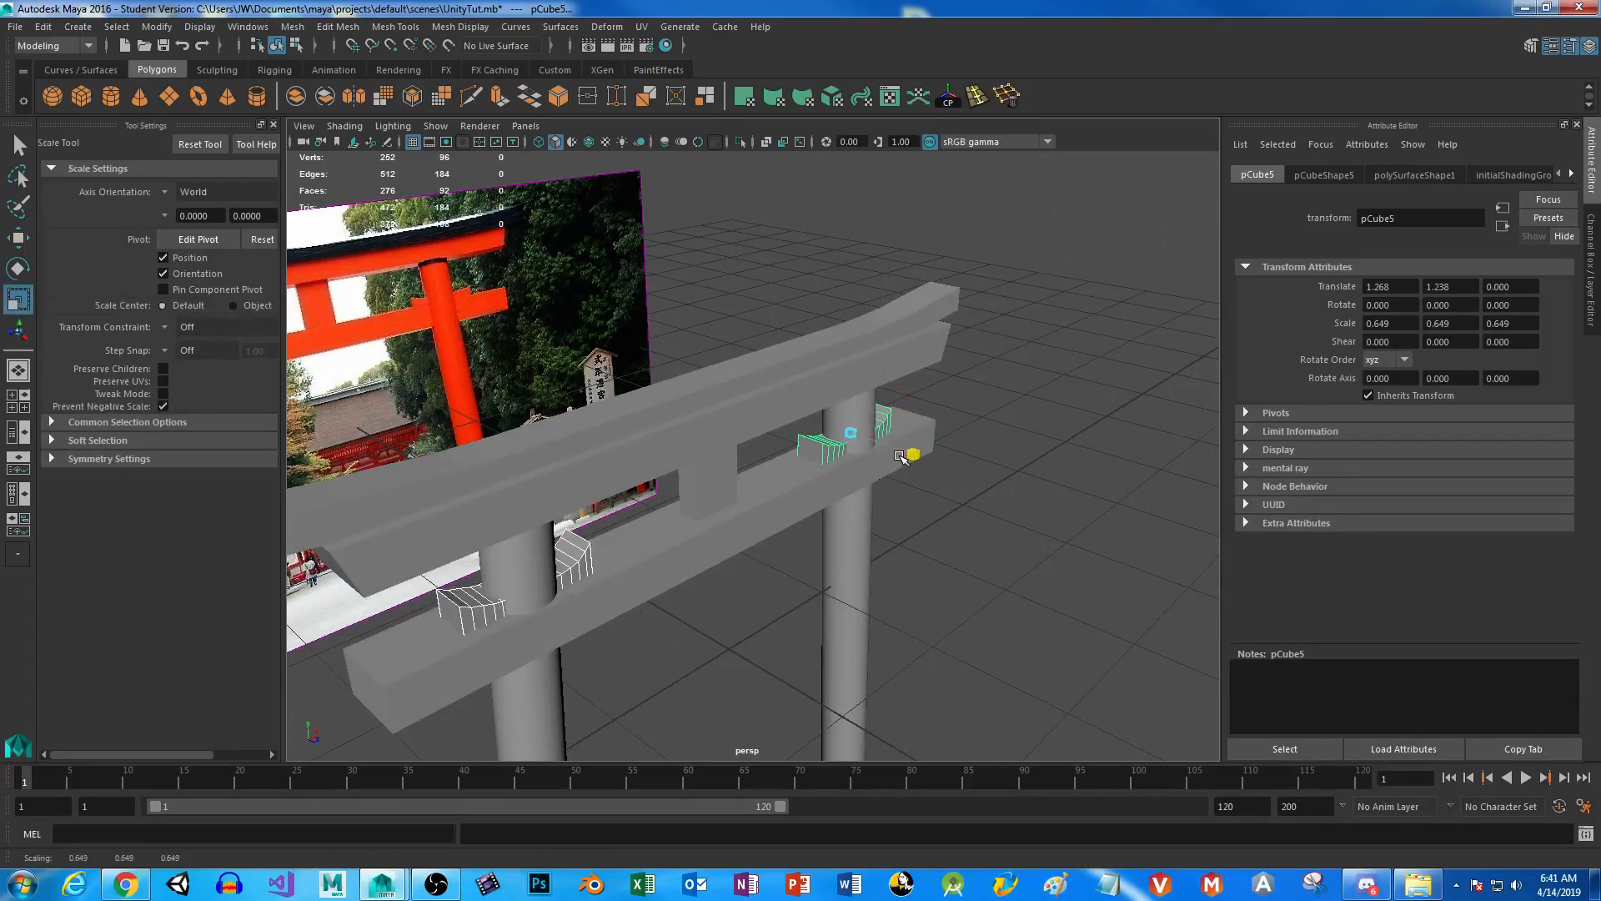
alt+drag(846, 586, 787, 636)
click(688, 608)
Save the scene, accepting the student version notice.
key(q)
key(ctrl+s)
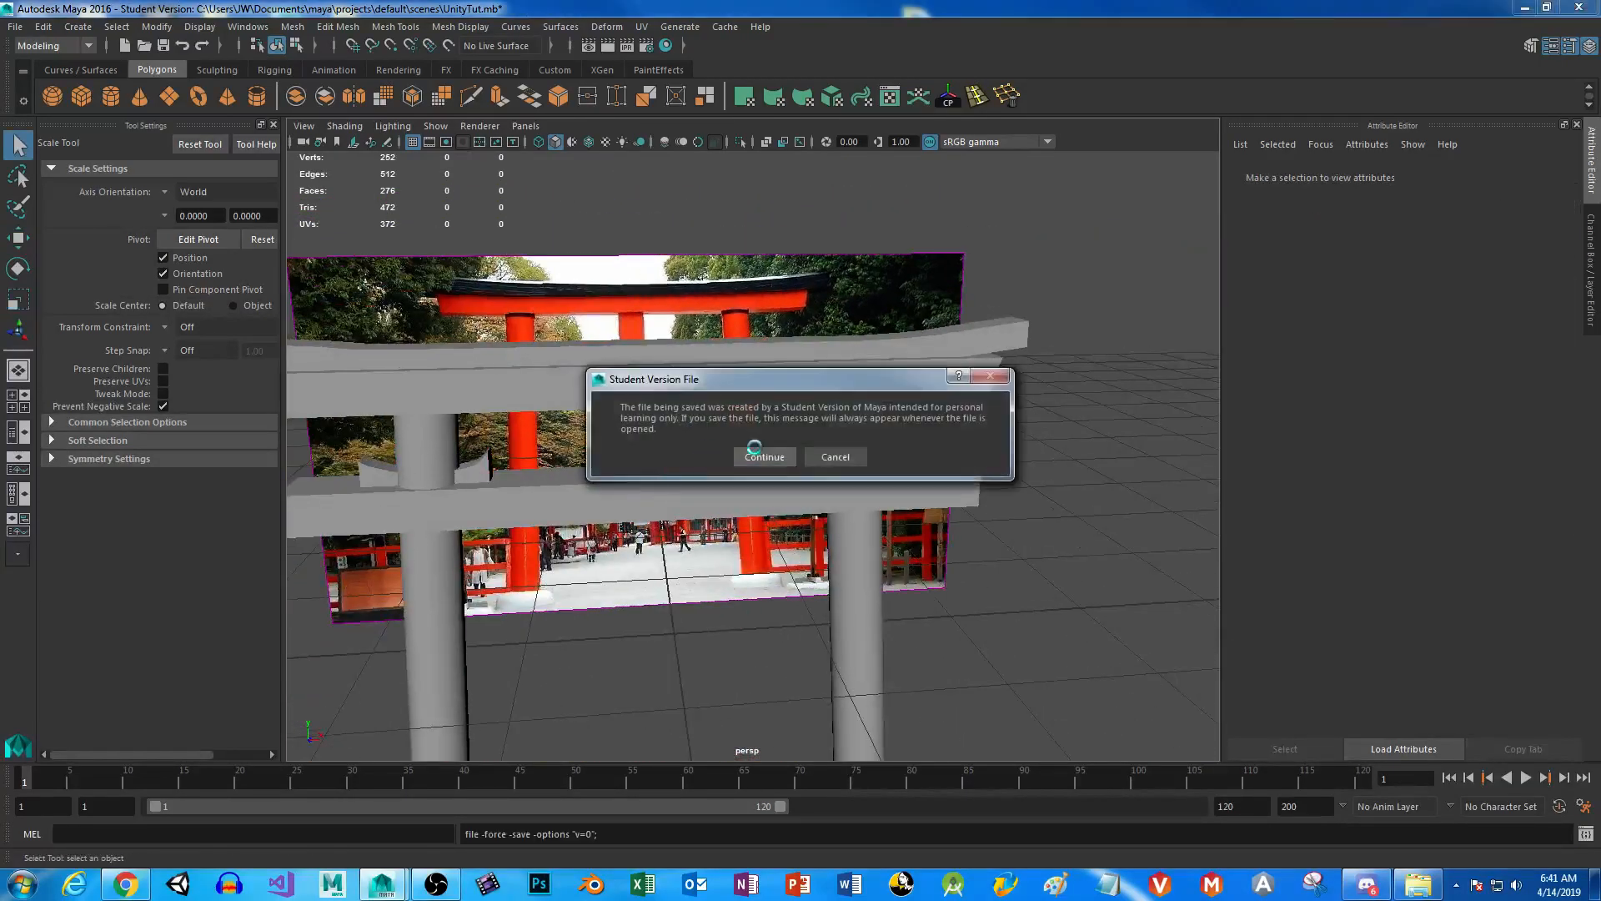
click(782, 458)
Select the bottom vertices of the right pillar and move them outward along X to widen its stance.
scroll(642, 567, down, 5)
alt+drag(666, 681, 698, 357)
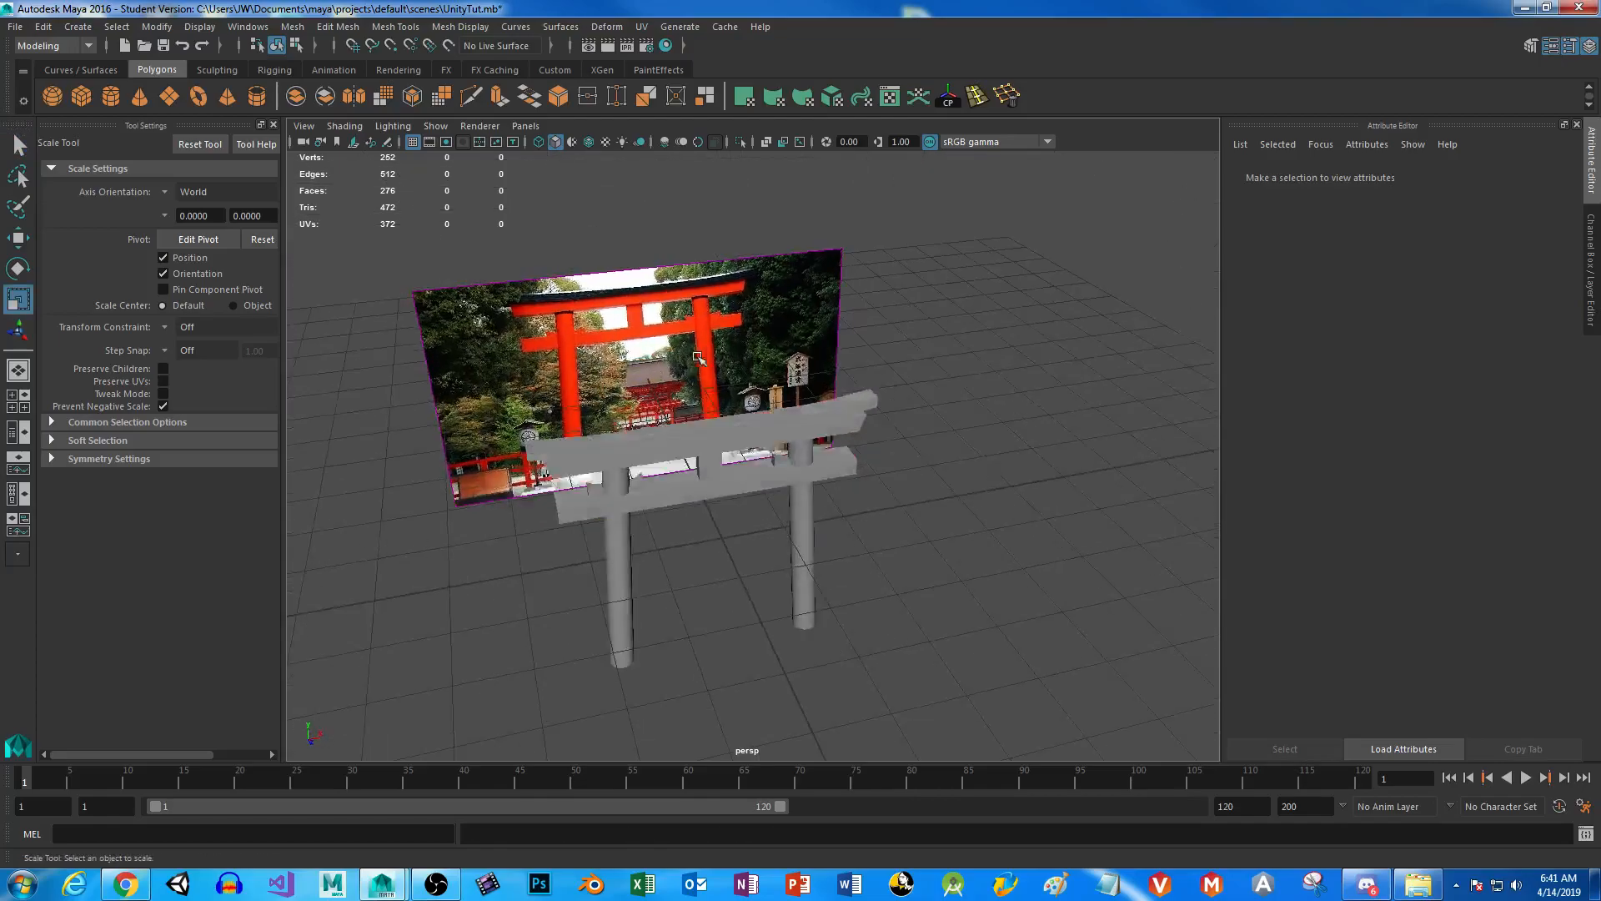
alt+drag(768, 511, 782, 540)
right_click(795, 510)
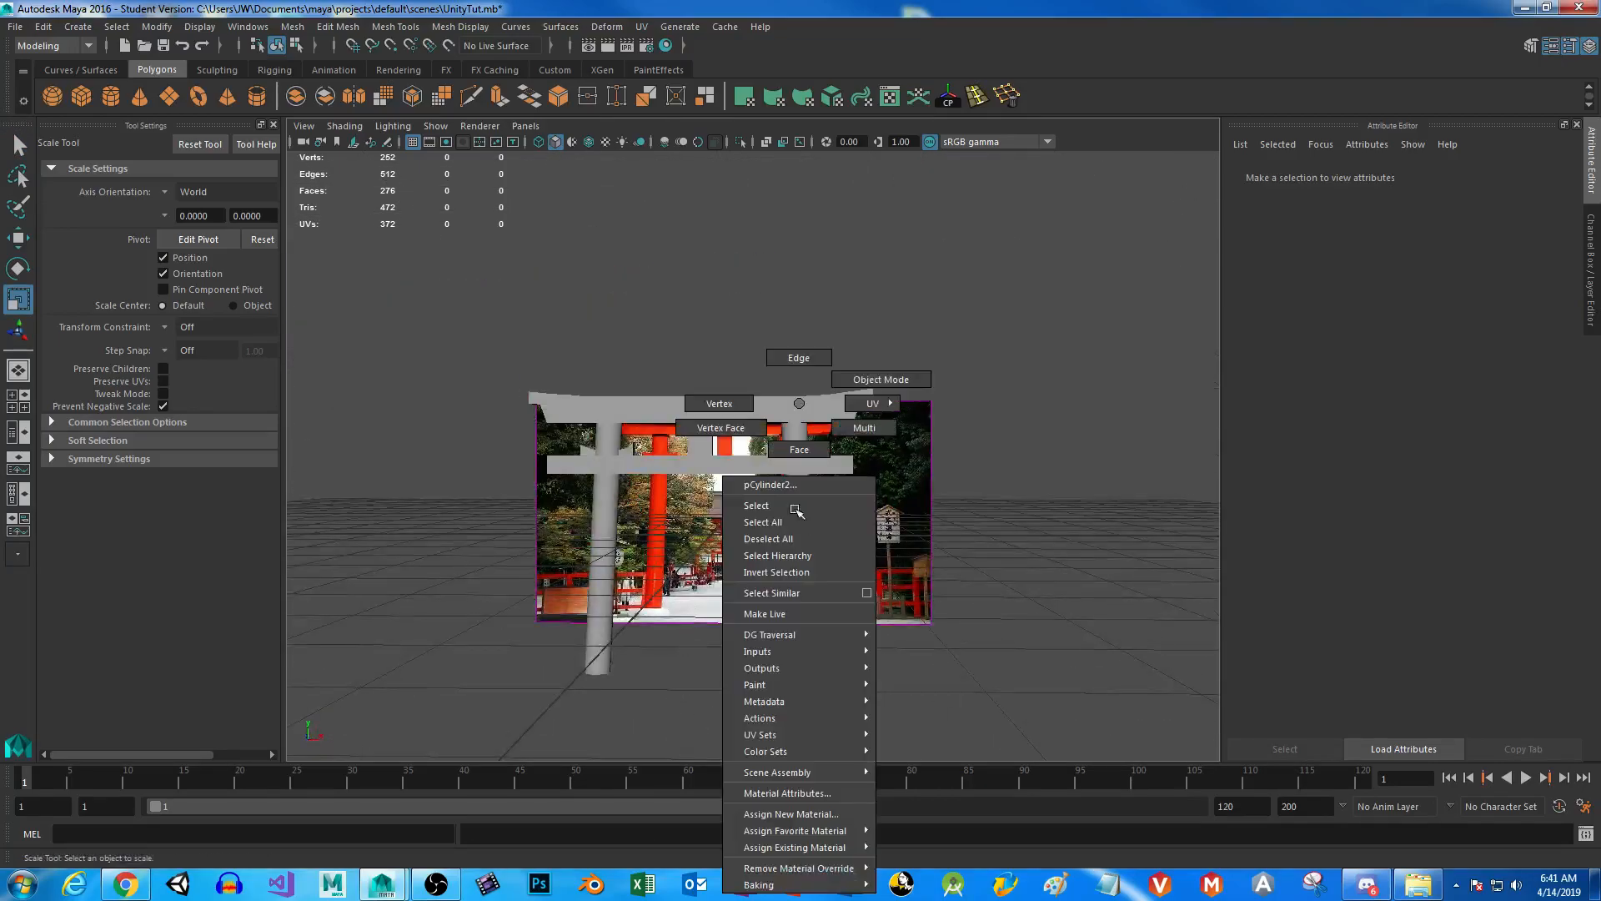
click(719, 403)
drag(733, 636, 899, 673)
key(w)
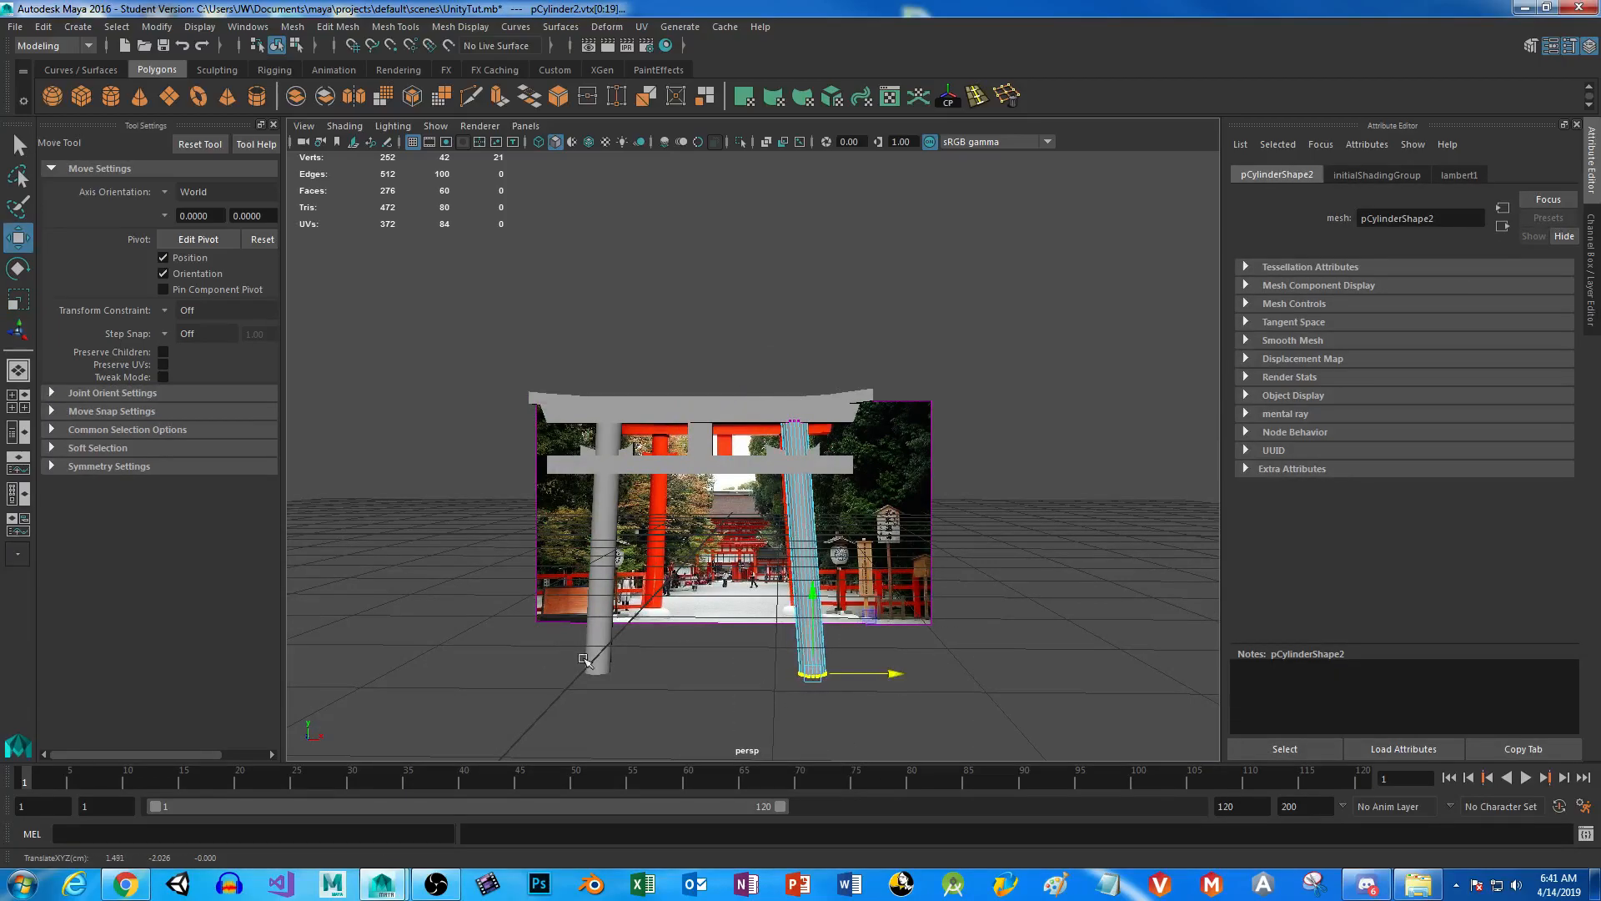
Move the bottom vertices of the left pillar outward along X to mirror the right one, and return to object mode.
click(598, 635)
right_drag(600, 617, 534, 406)
drag(538, 652, 811, 583)
click(745, 726)
right_drag(816, 584, 888, 379)
Create a polygon cube in the front view over the fence beside the right pillar and scale it into a thin horizontal rail.
alt+drag(973, 633, 744, 643)
key(space)
key(space)
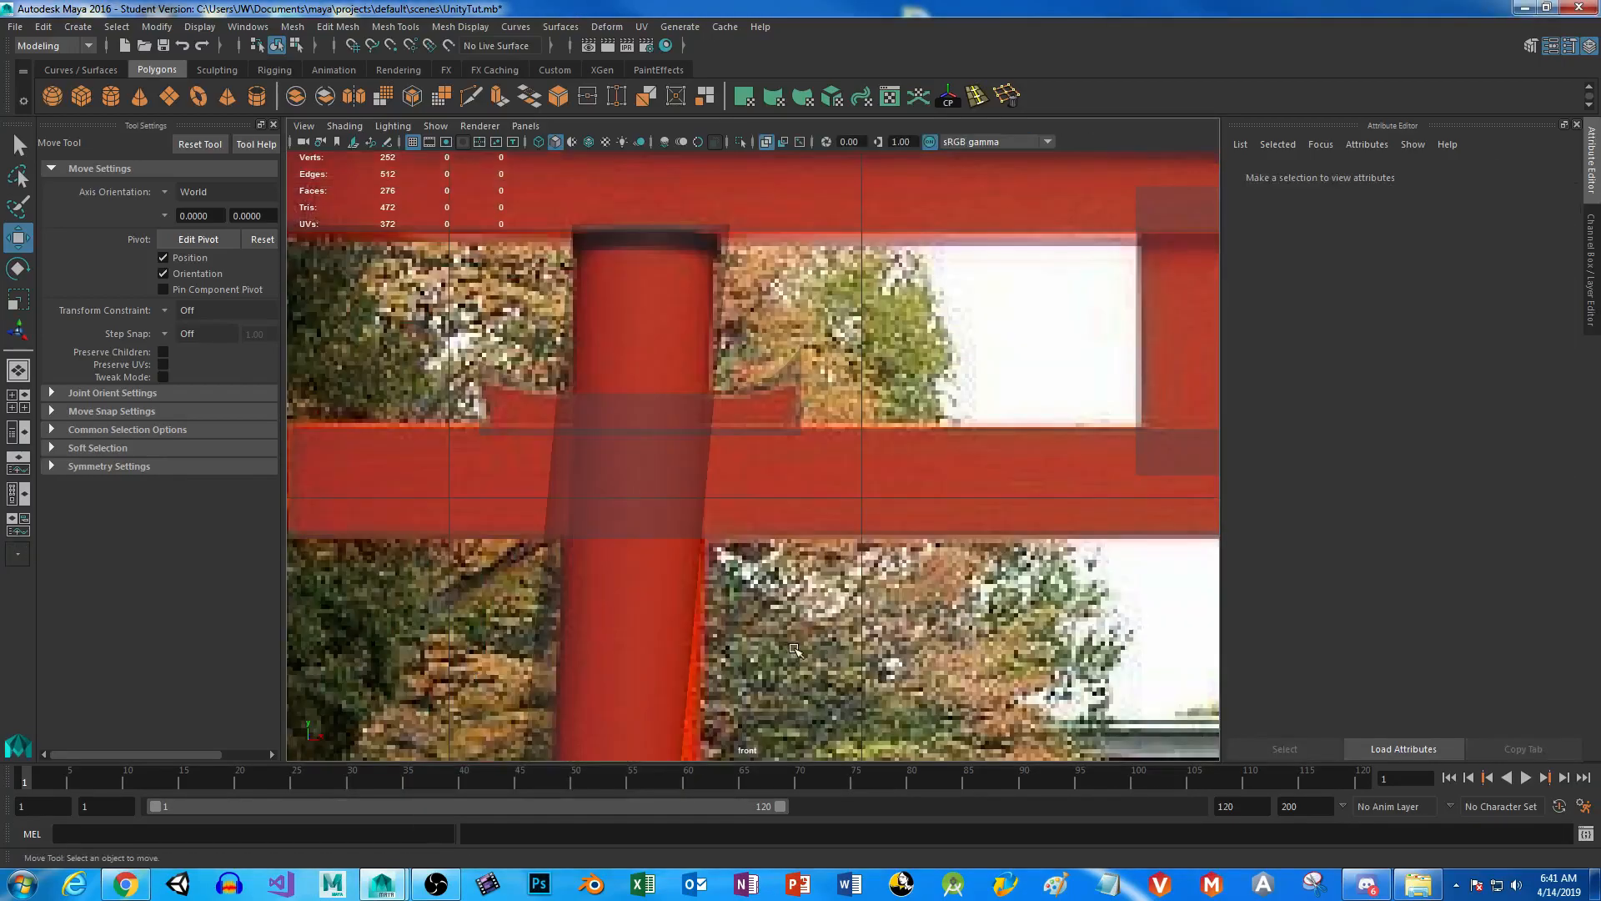
scroll(594, 519, down, 6)
scroll(602, 426, up, 6)
alt+middle_drag(876, 616, 719, 521)
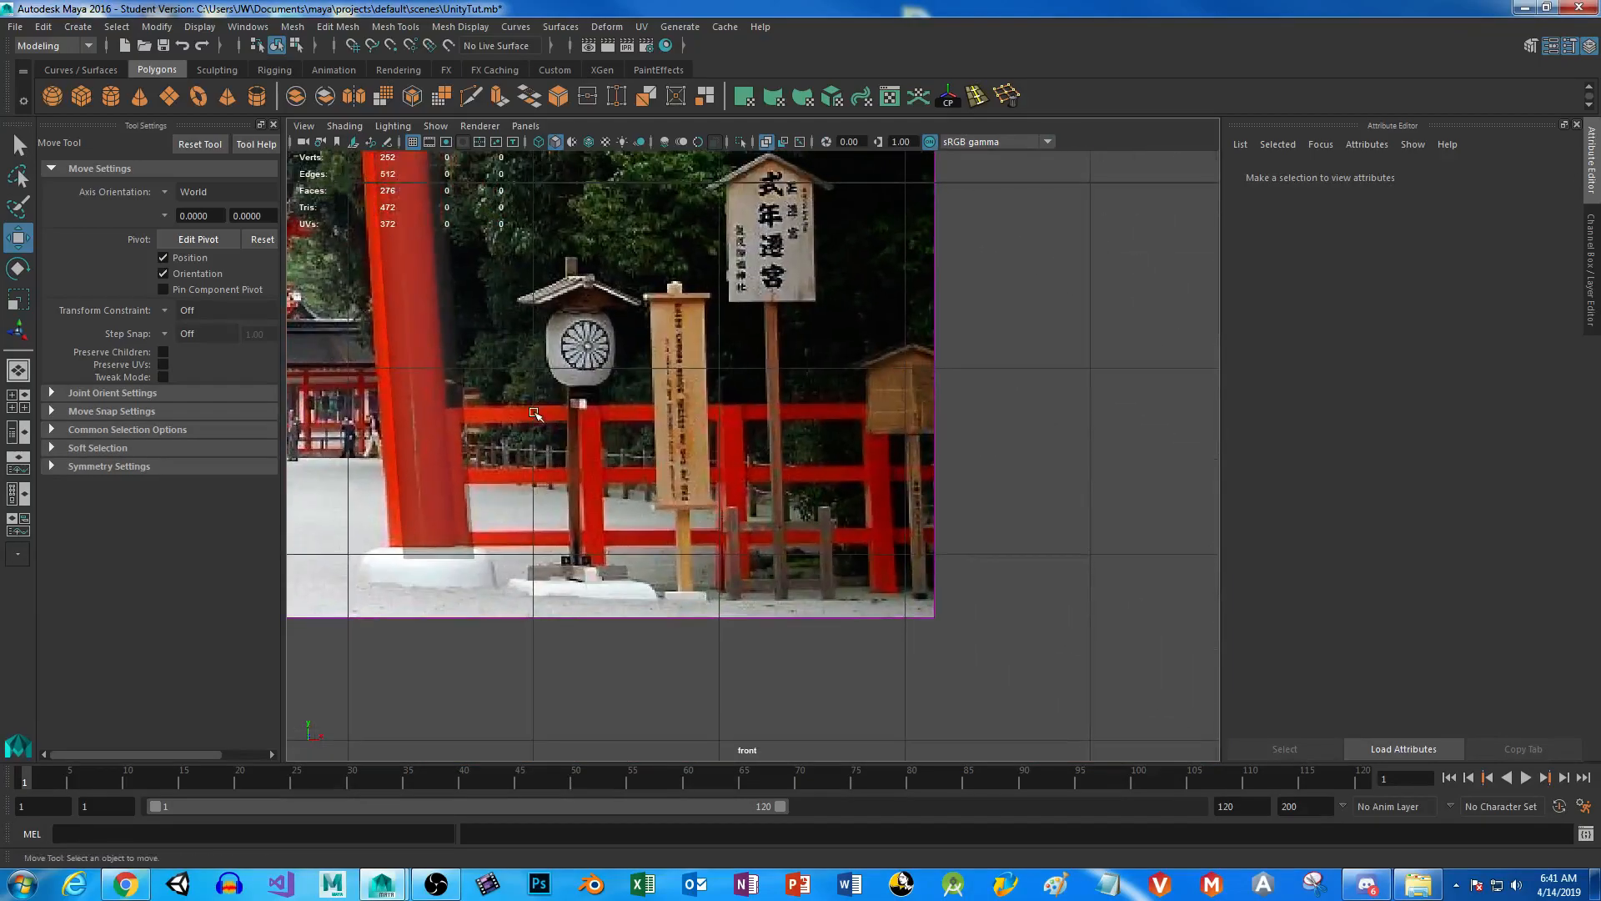
click(83, 96)
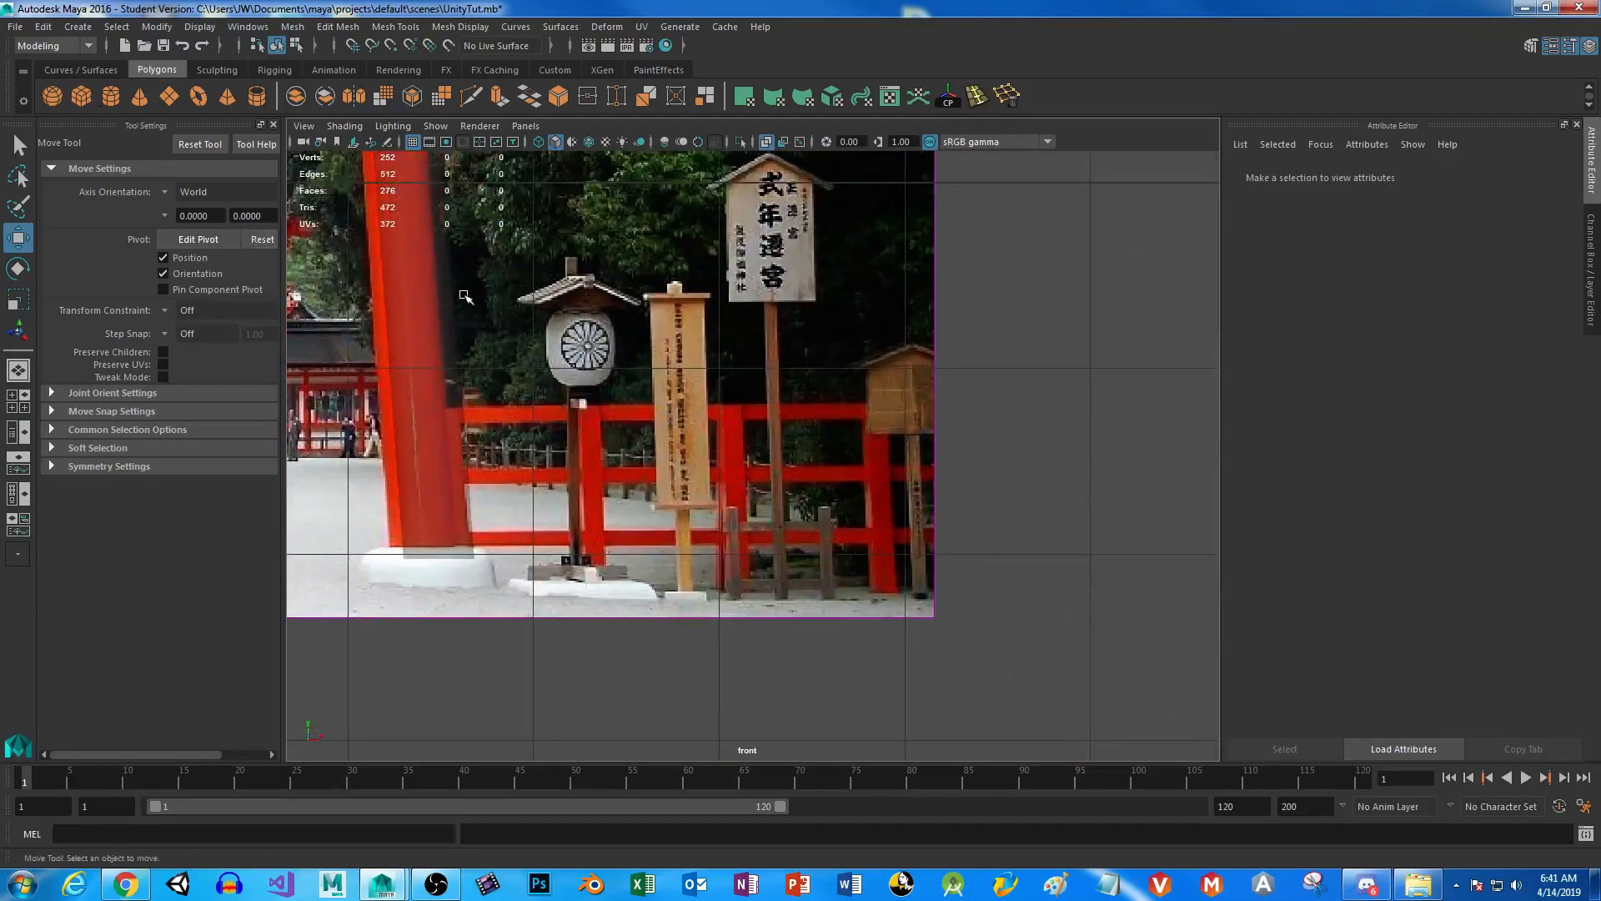
click(524, 414)
key(r)
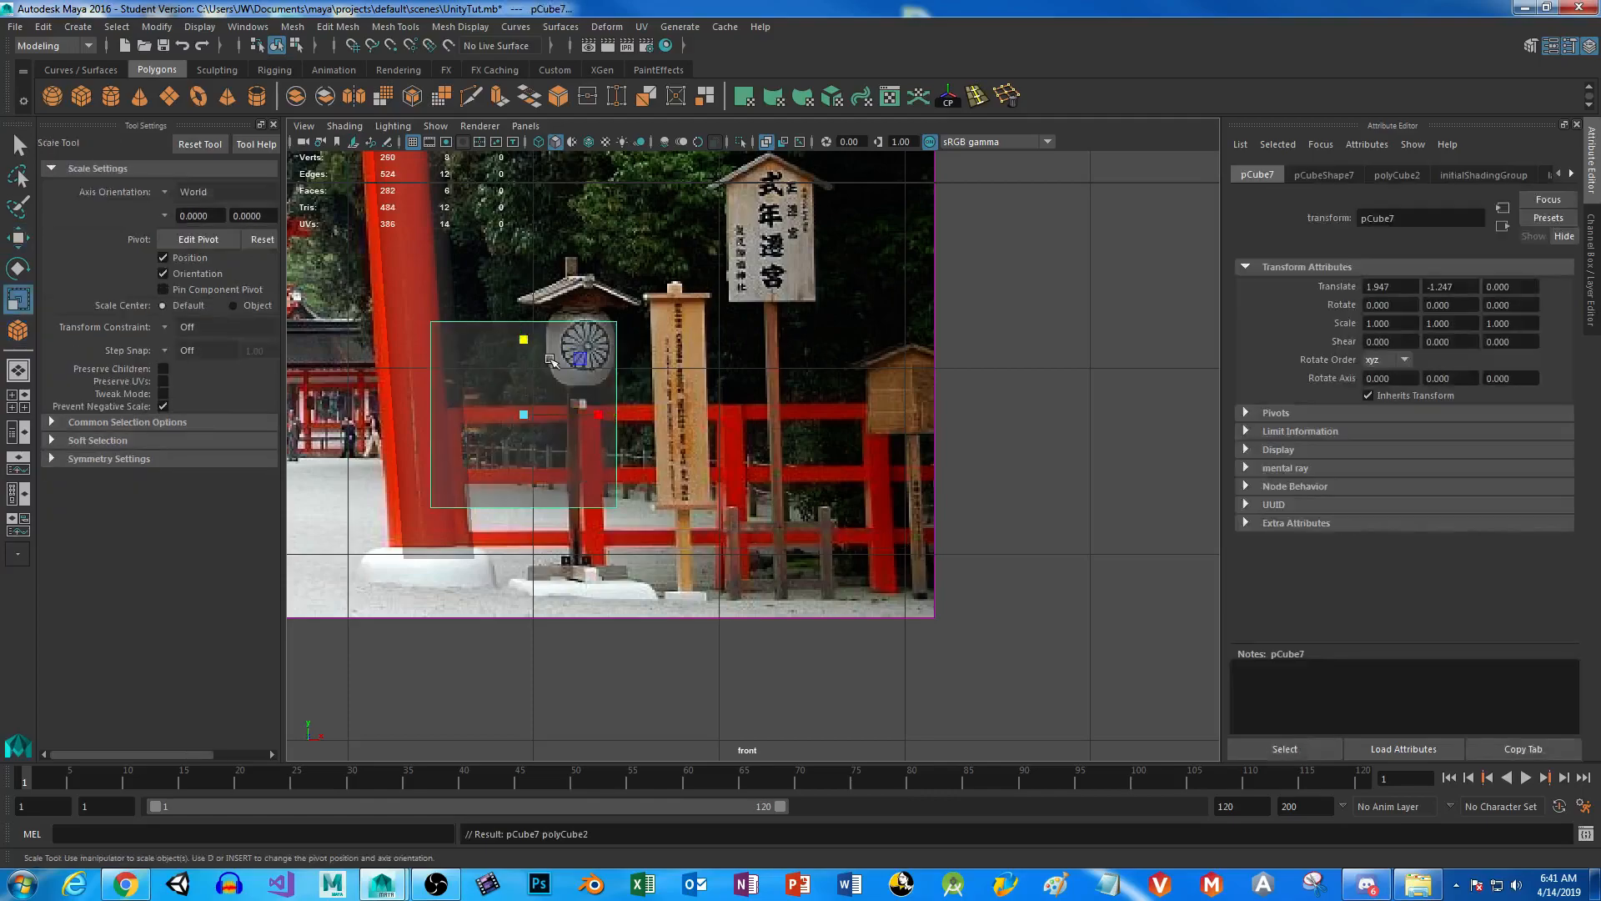
drag(525, 339, 947, 417)
Fit the thin rail over the reference fence's top rail, moving it along X to about 2.998.
key(w)
key(r)
key(w)
drag(778, 415, 797, 415)
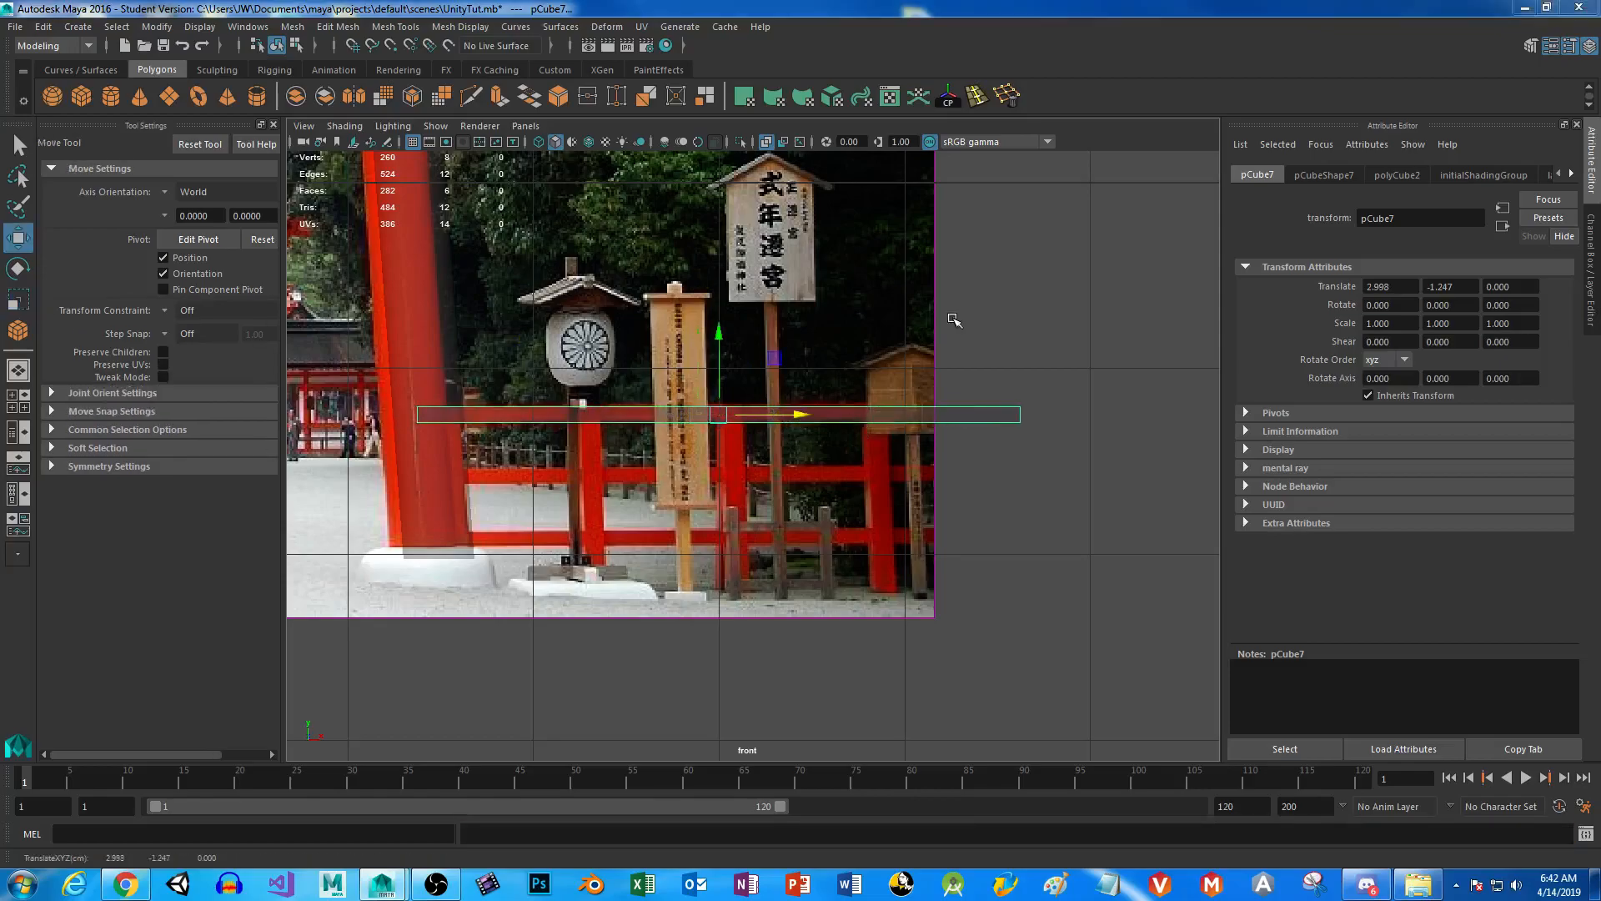
Scale the rail down along Z in the perspective view to make it a narrow bar.
key(space)
key(space)
alt+drag(960, 509, 779, 347)
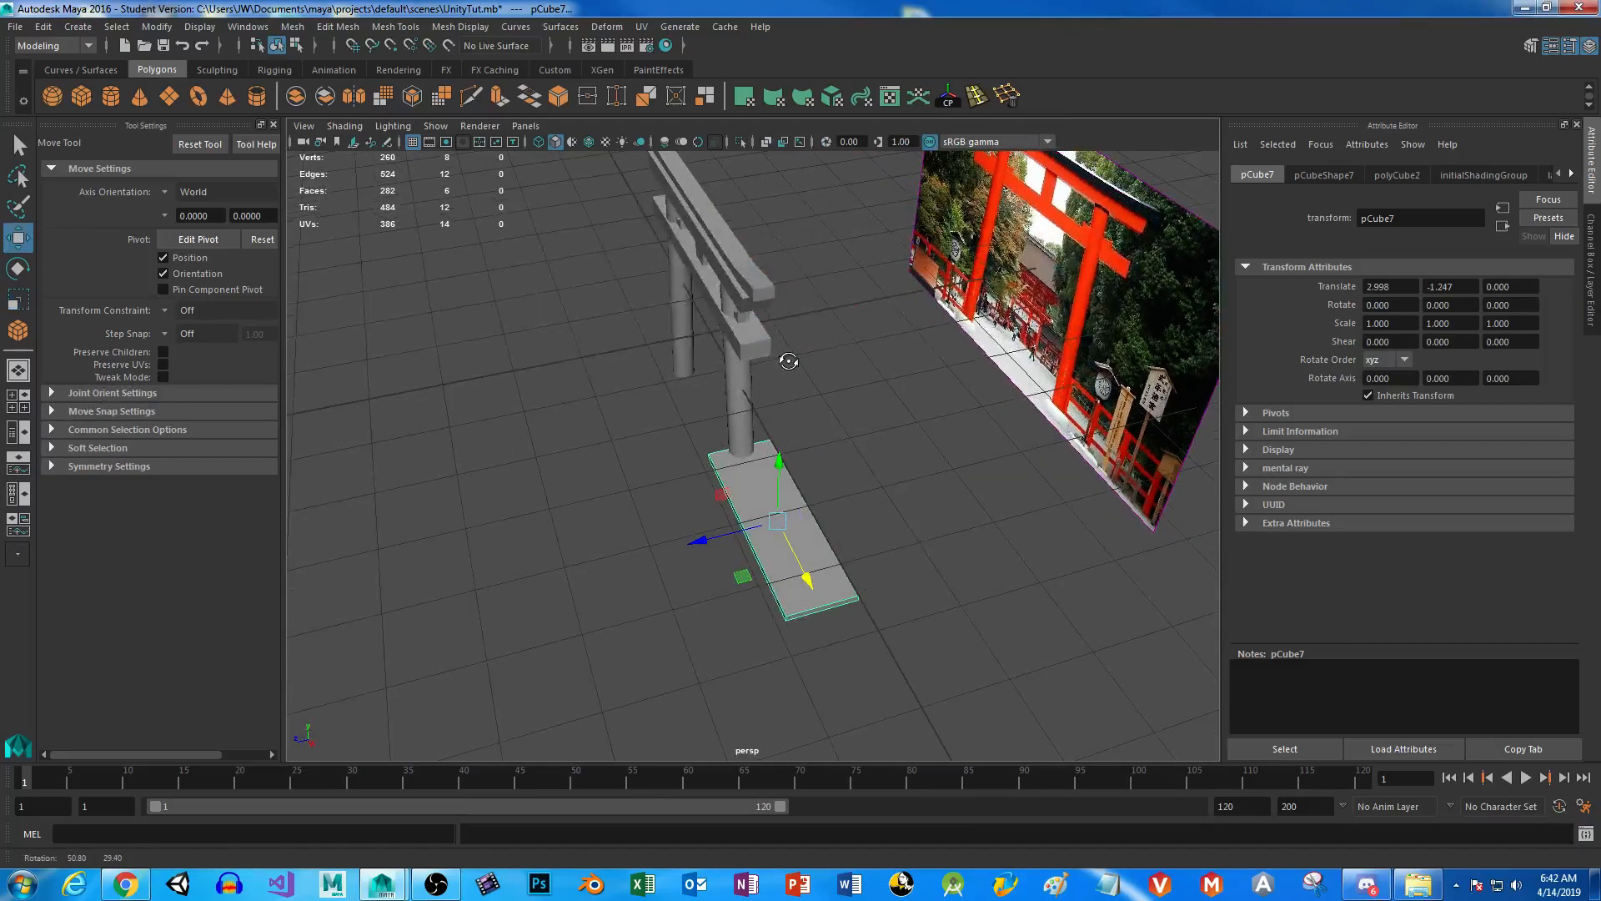
key(r)
drag(705, 539, 772, 535)
Duplicate the rail for the fence's middle and lower rails in the front view, placing the middle copy at about Y -1.566.
key(space)
key(space)
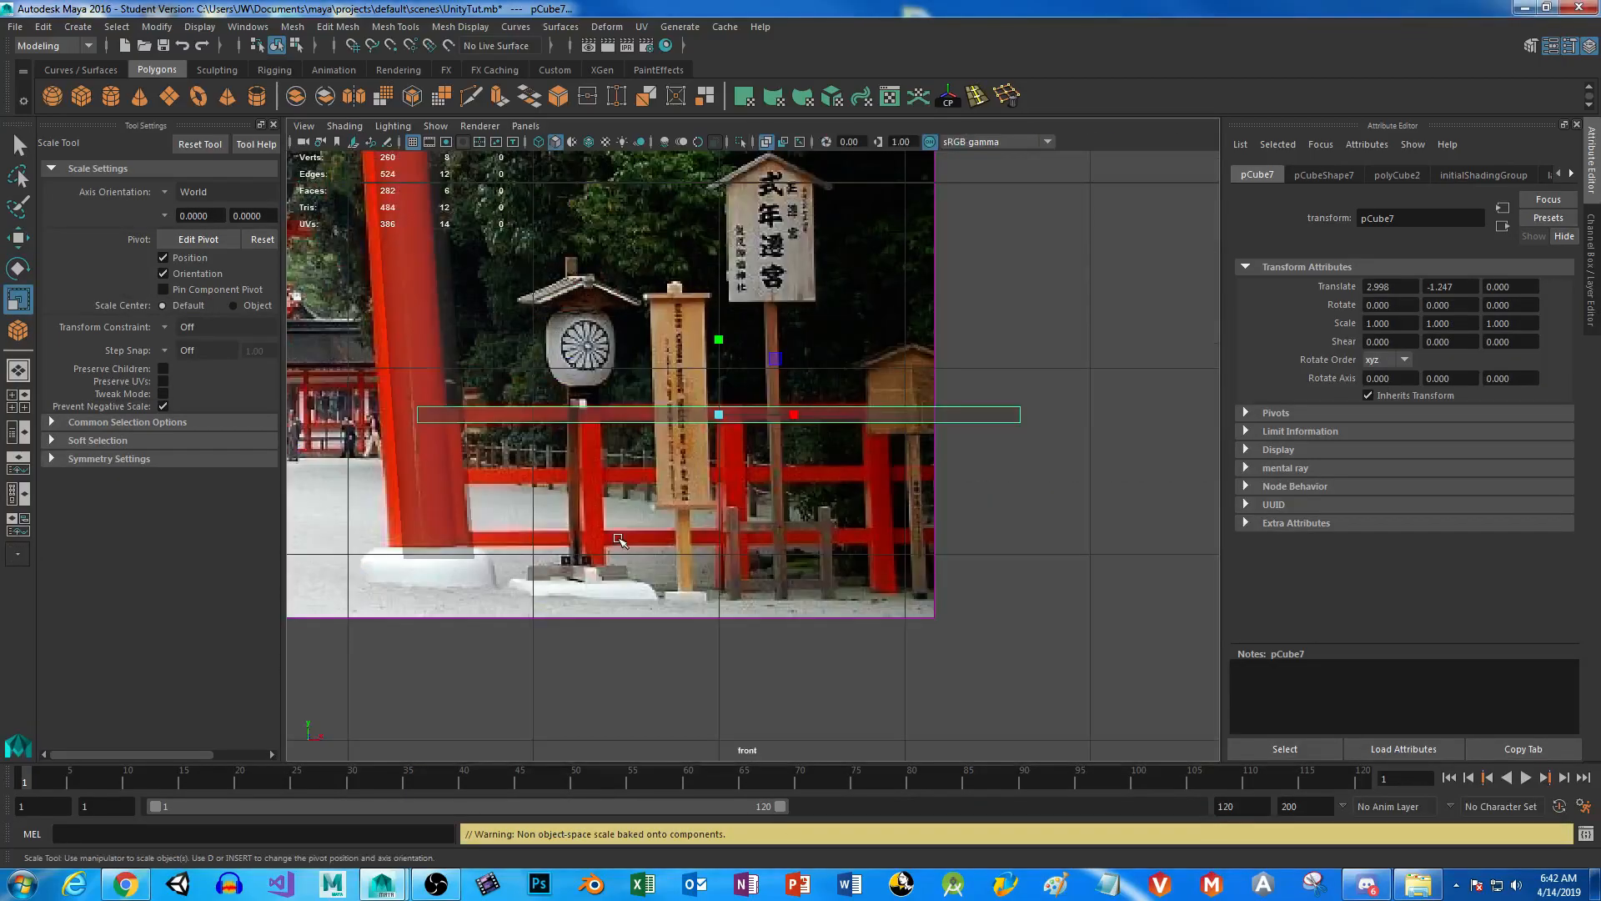
alt+middle_drag(731, 458, 748, 460)
key(ctrl+d)
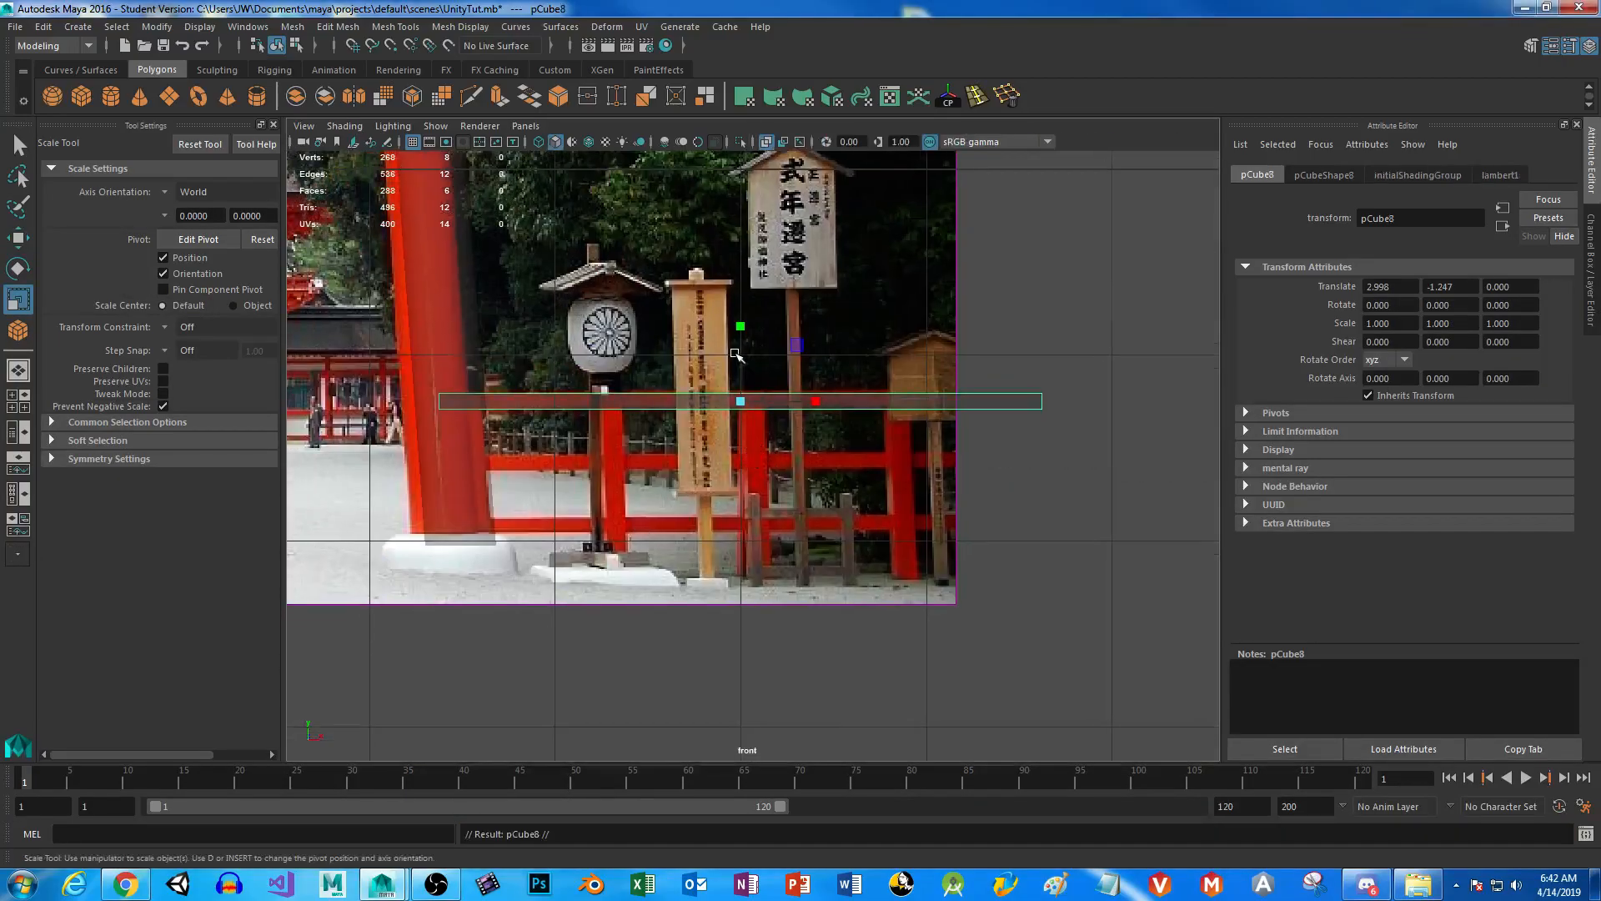
key(w)
drag(740, 323, 744, 442)
key(ctrl+d)
Select all three fence rails, duplicate them, and move the copies along X to about -3.452 beside the left pillar.
shift+click(628, 457)
shift+click(646, 403)
key(ctrl+d)
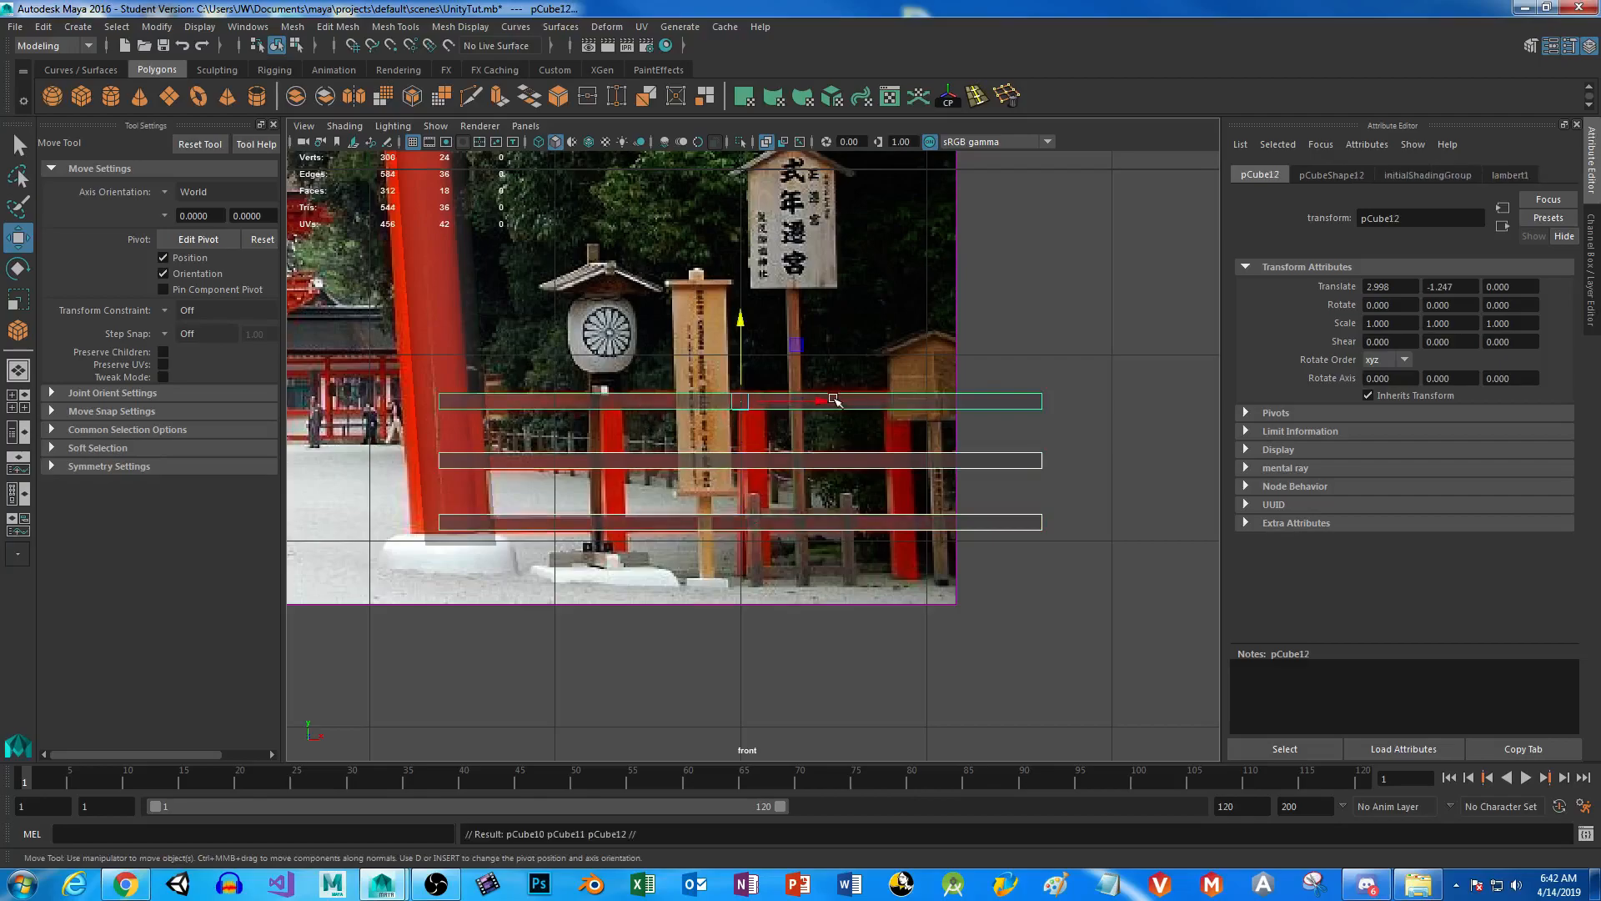
scroll(834, 417, down, 4)
drag(932, 408, 396, 407)
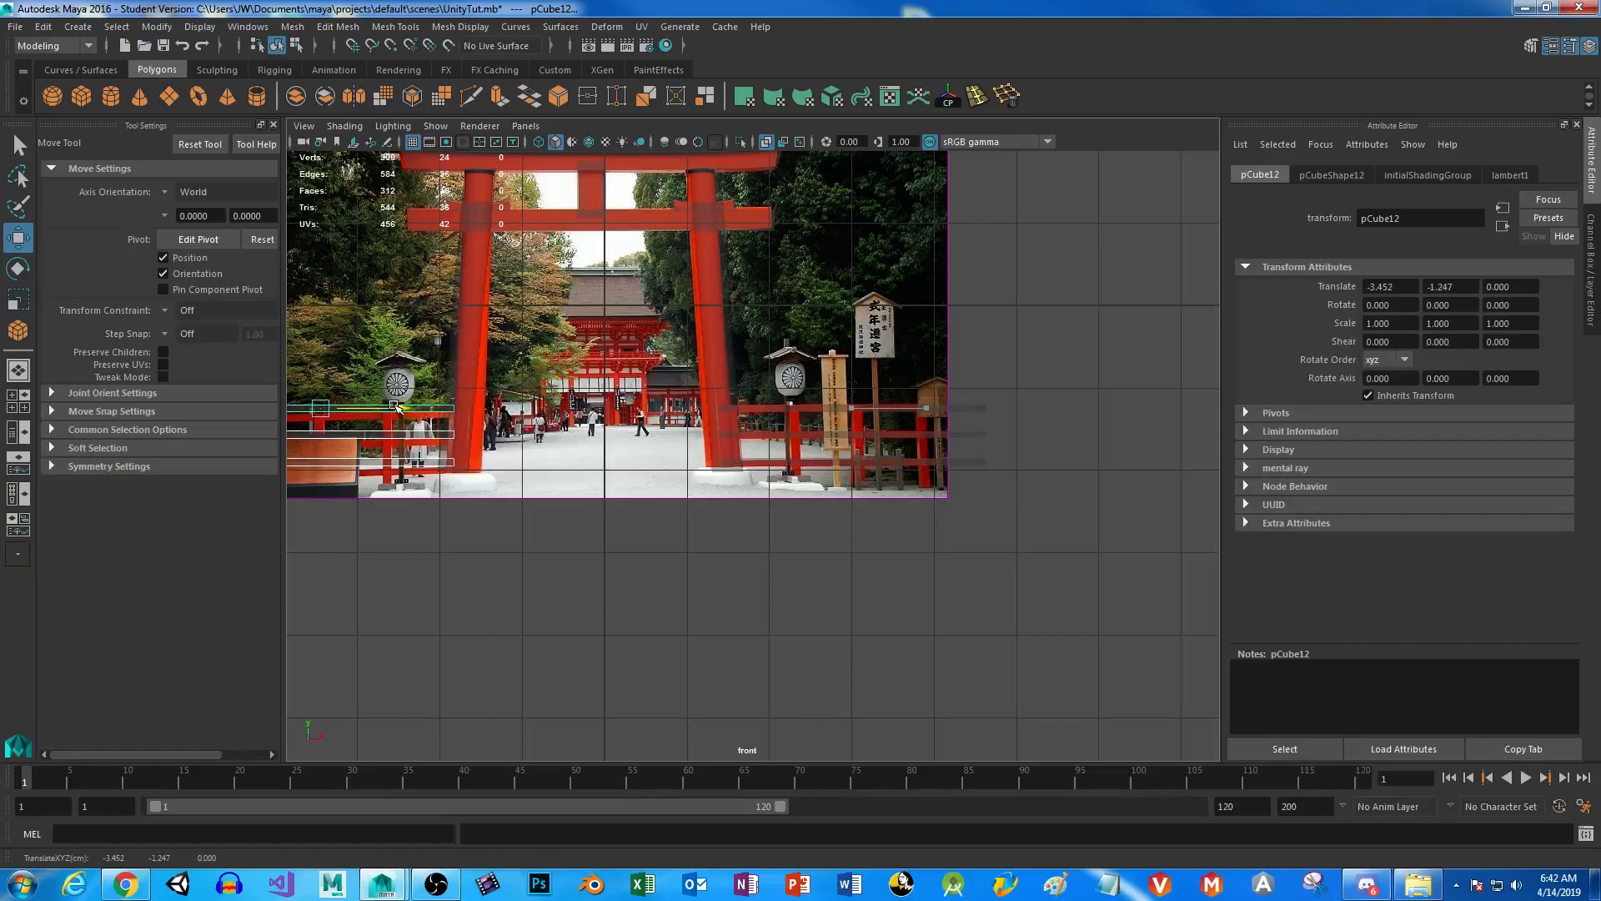
Duplicate the middle rail of the fence beside the right pillar and set the copy's Z rotation to 90 for a vertical post.
alt+middle_drag(588, 510, 740, 468)
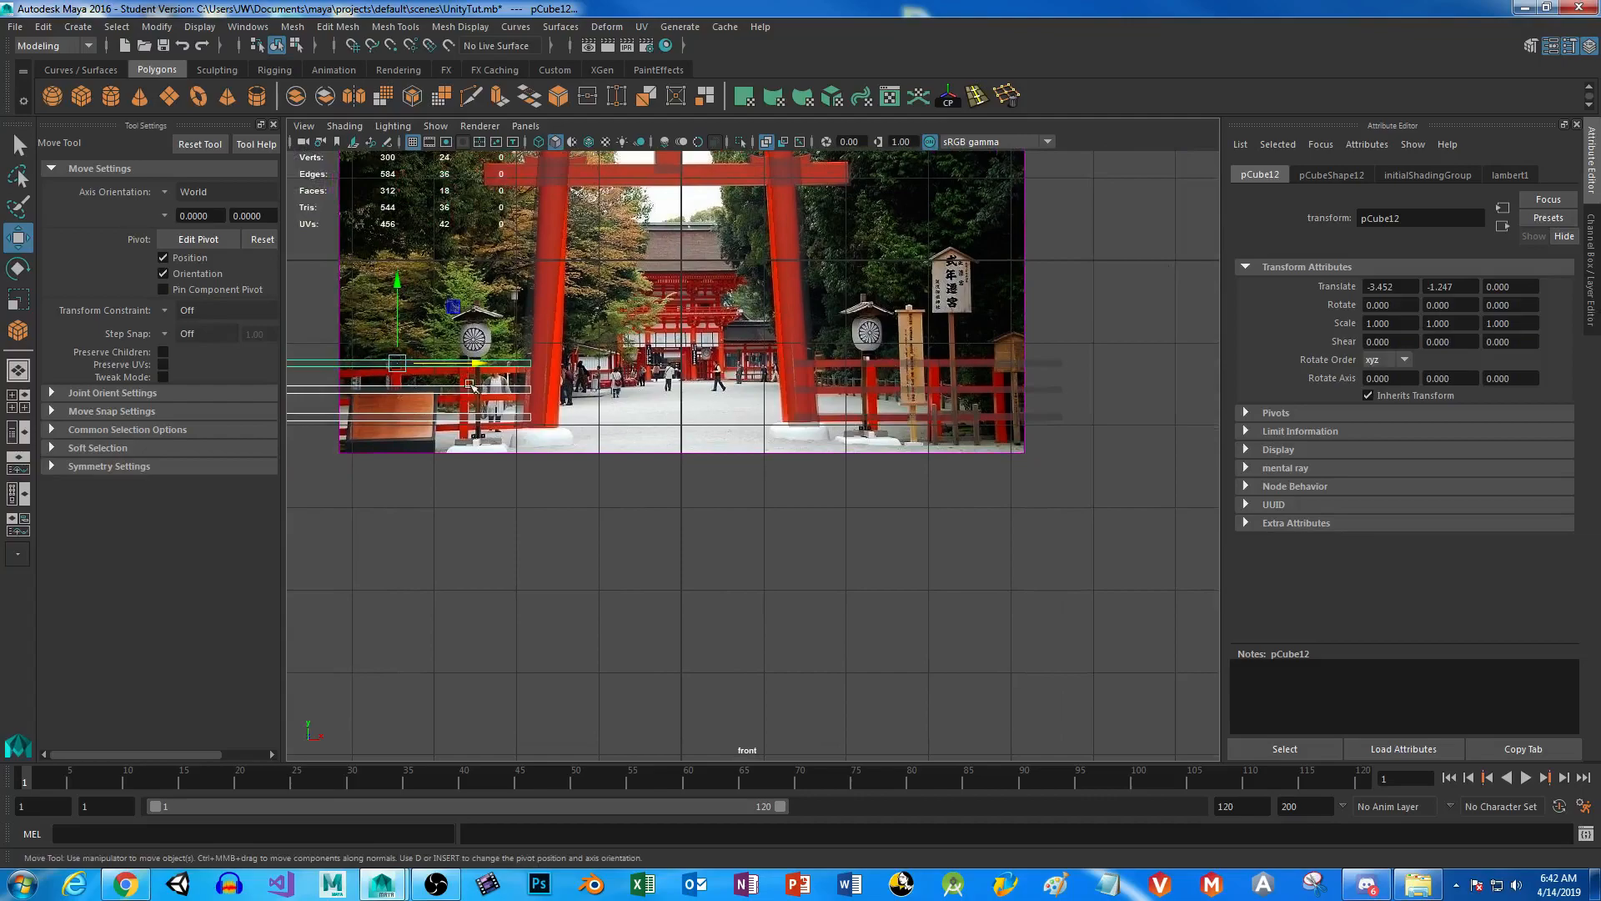
alt+middle_drag(881, 478, 622, 476)
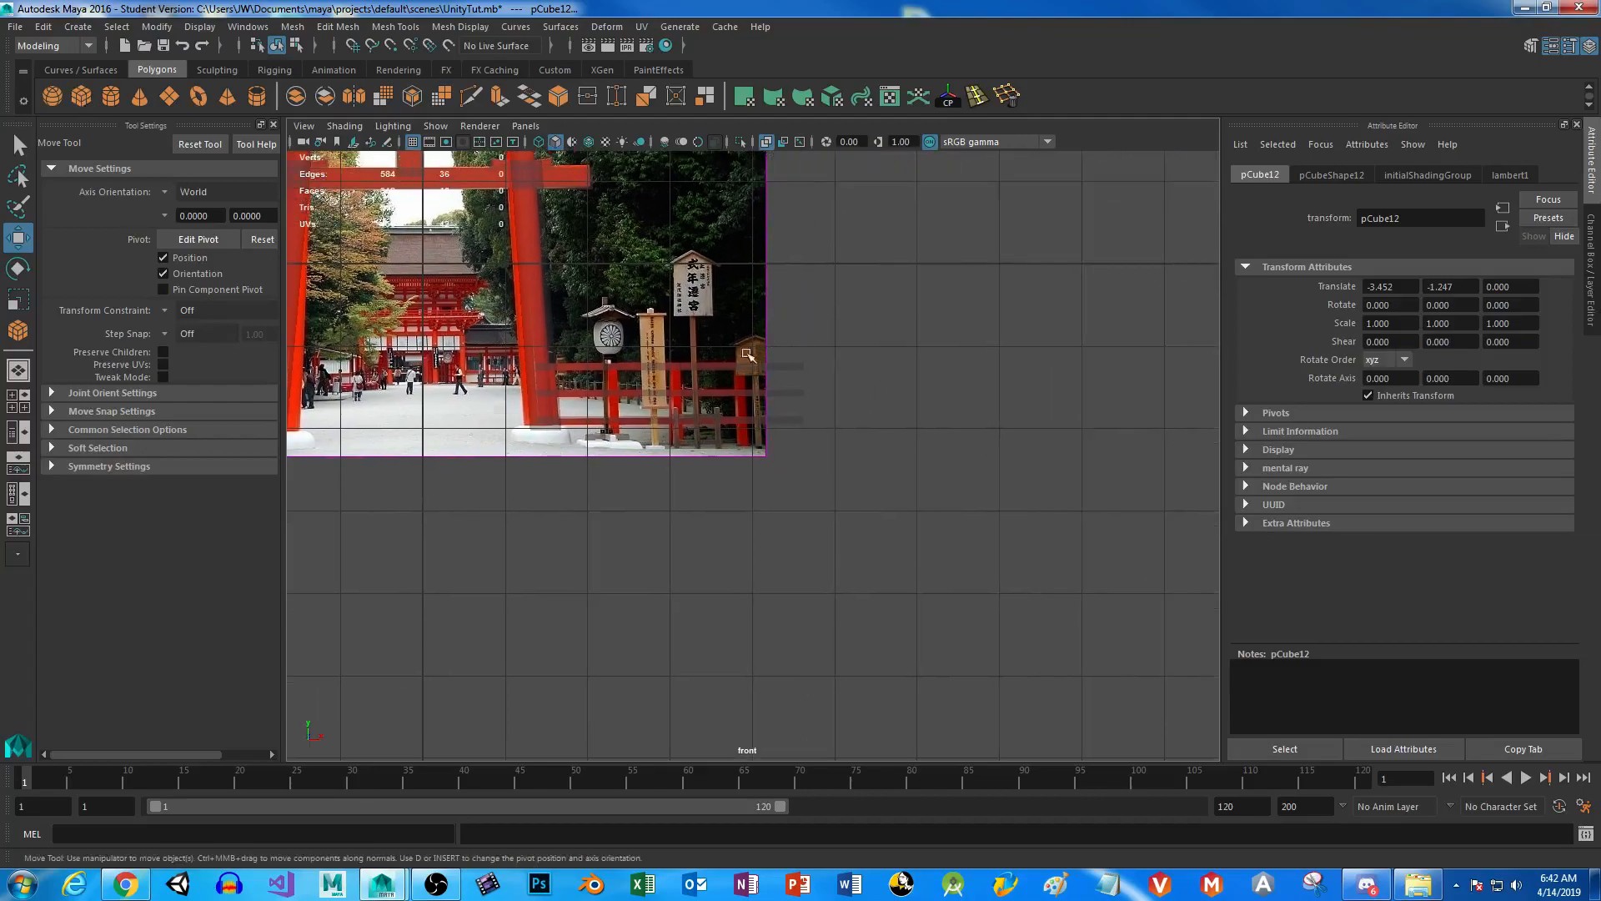
click(651, 394)
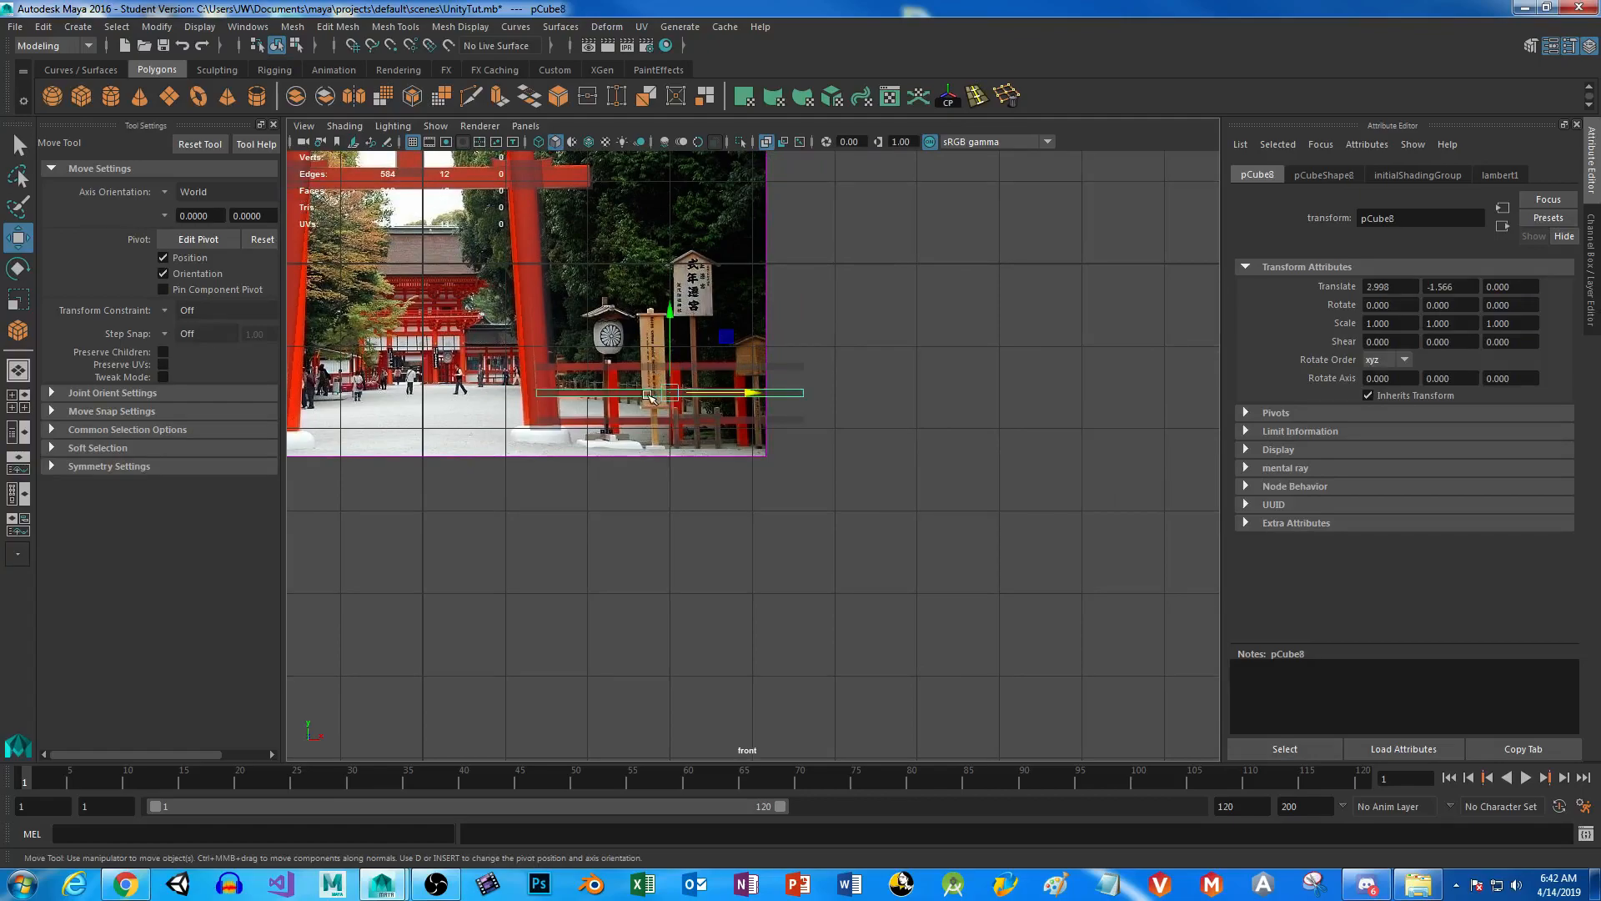
key(ctrl+d)
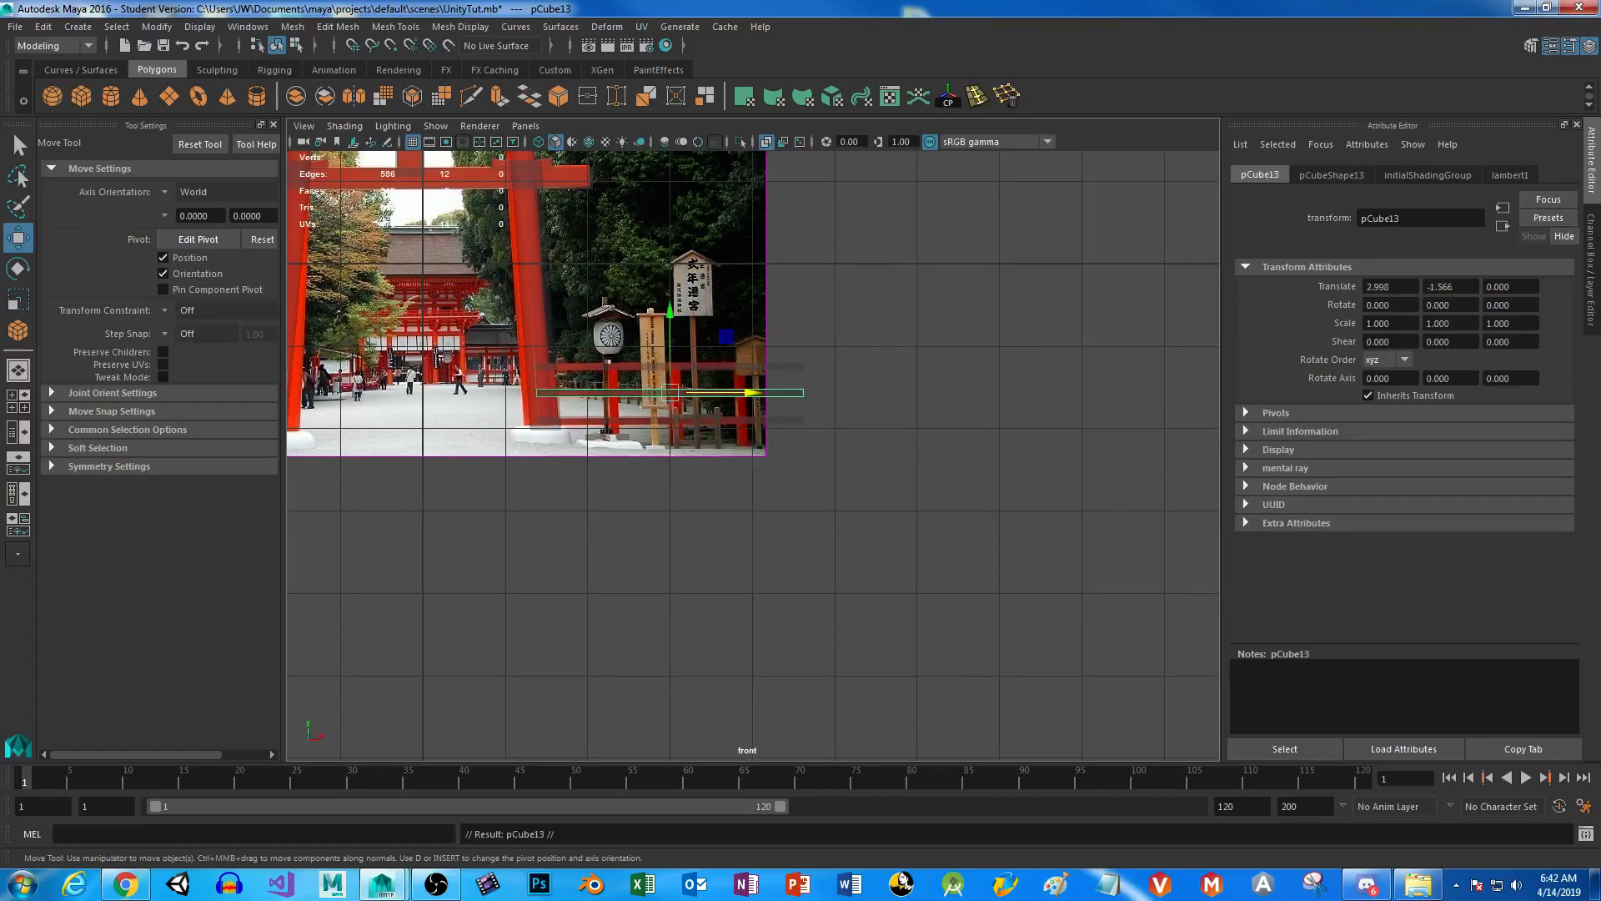
key(r)
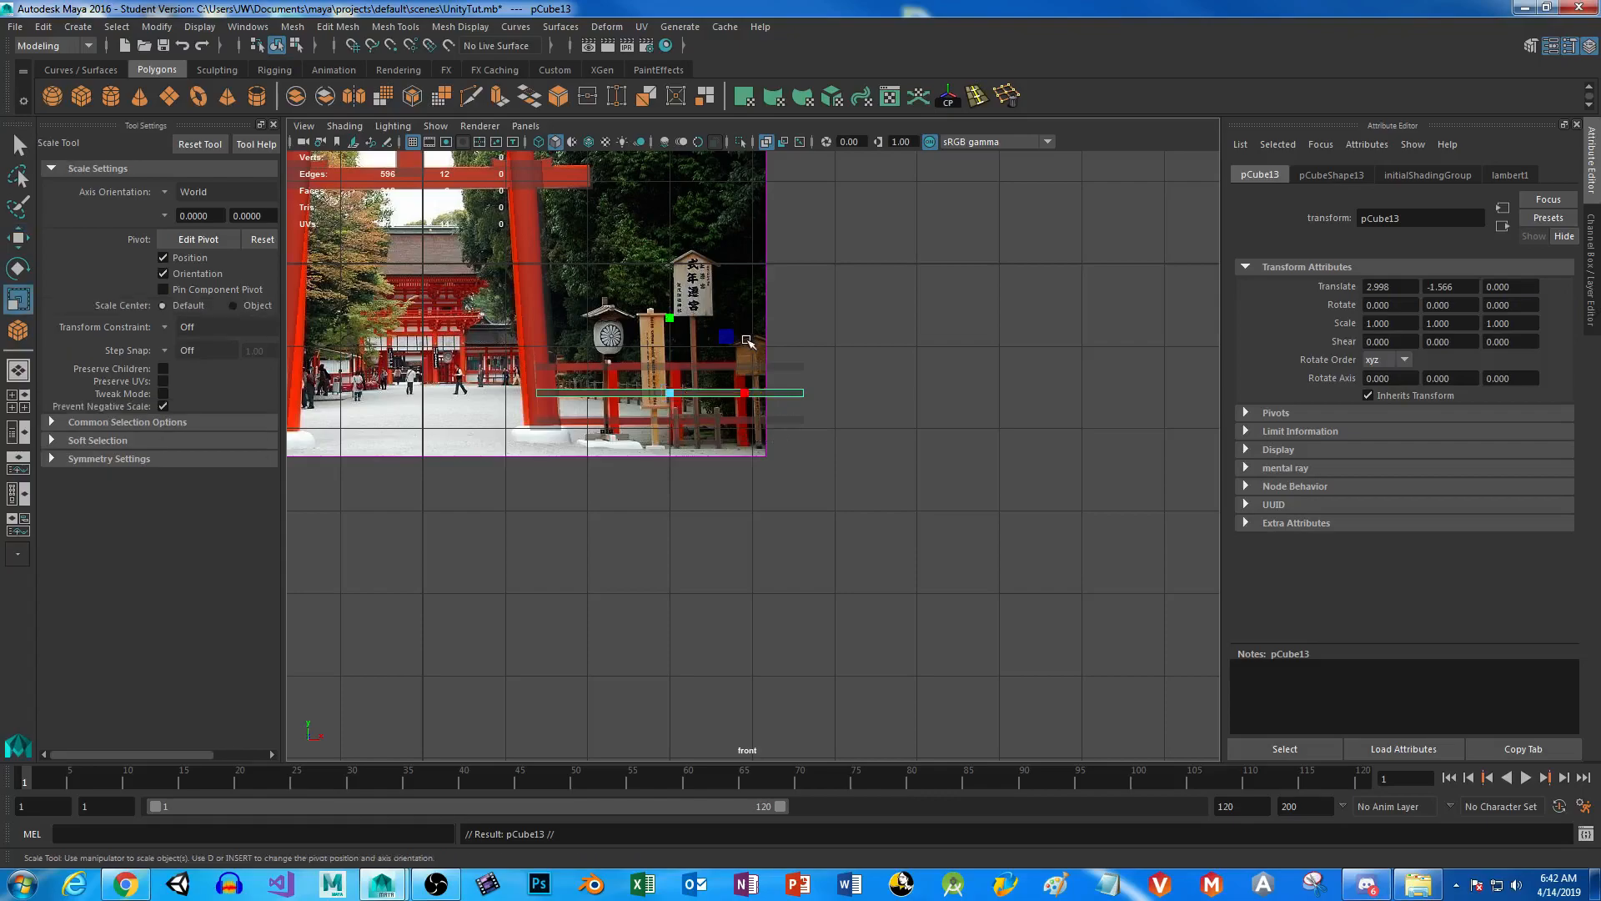
key(e)
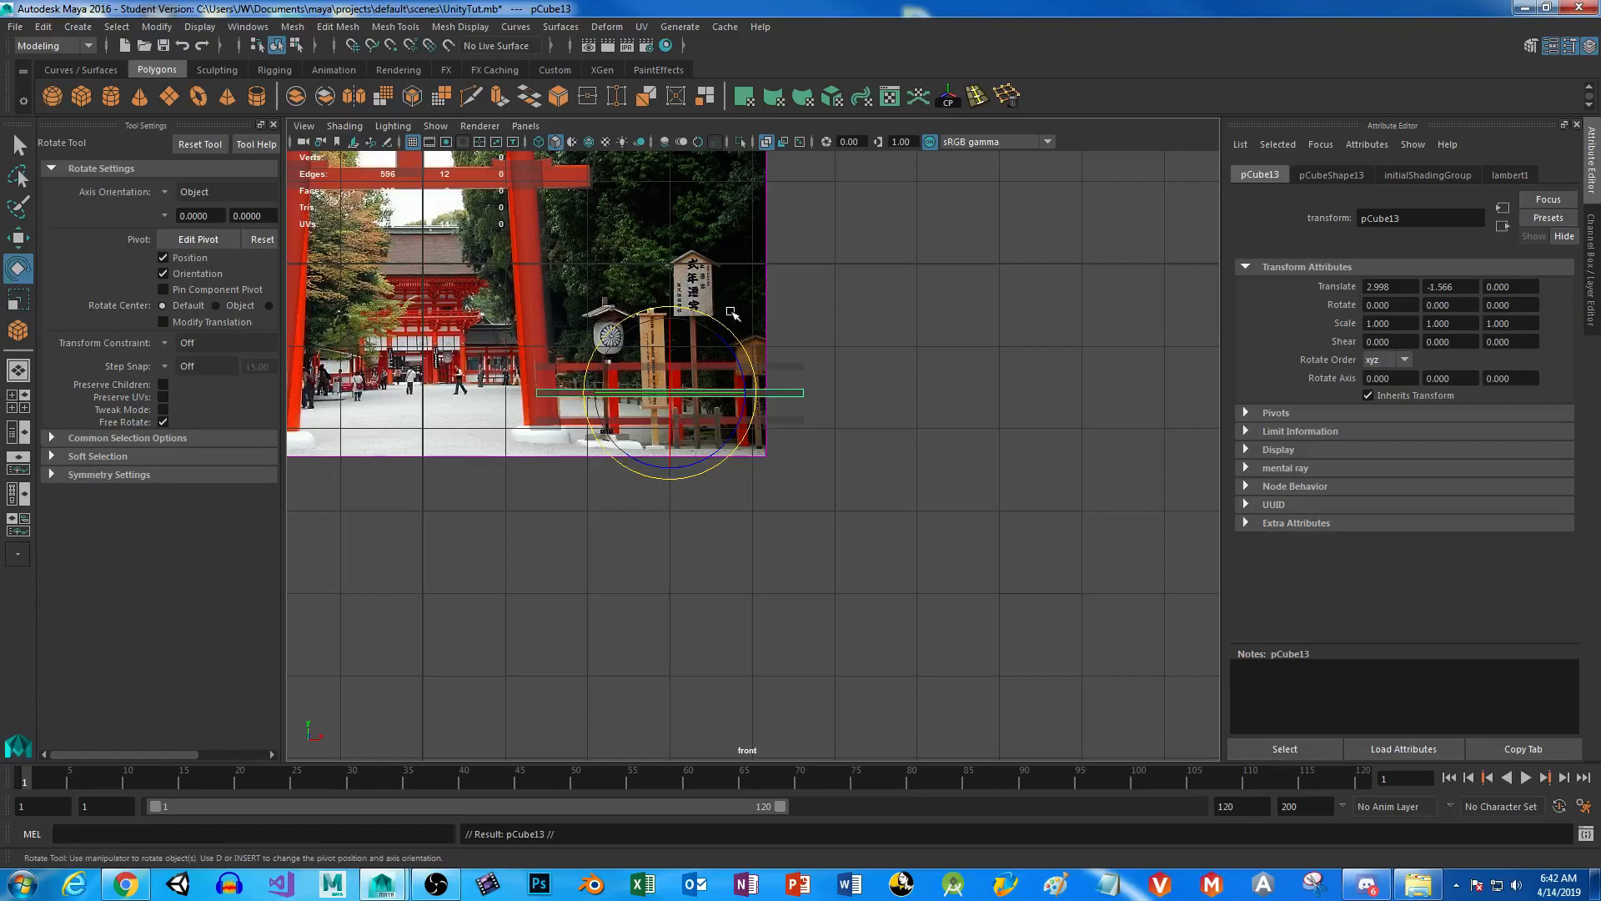
drag(721, 324, 762, 465)
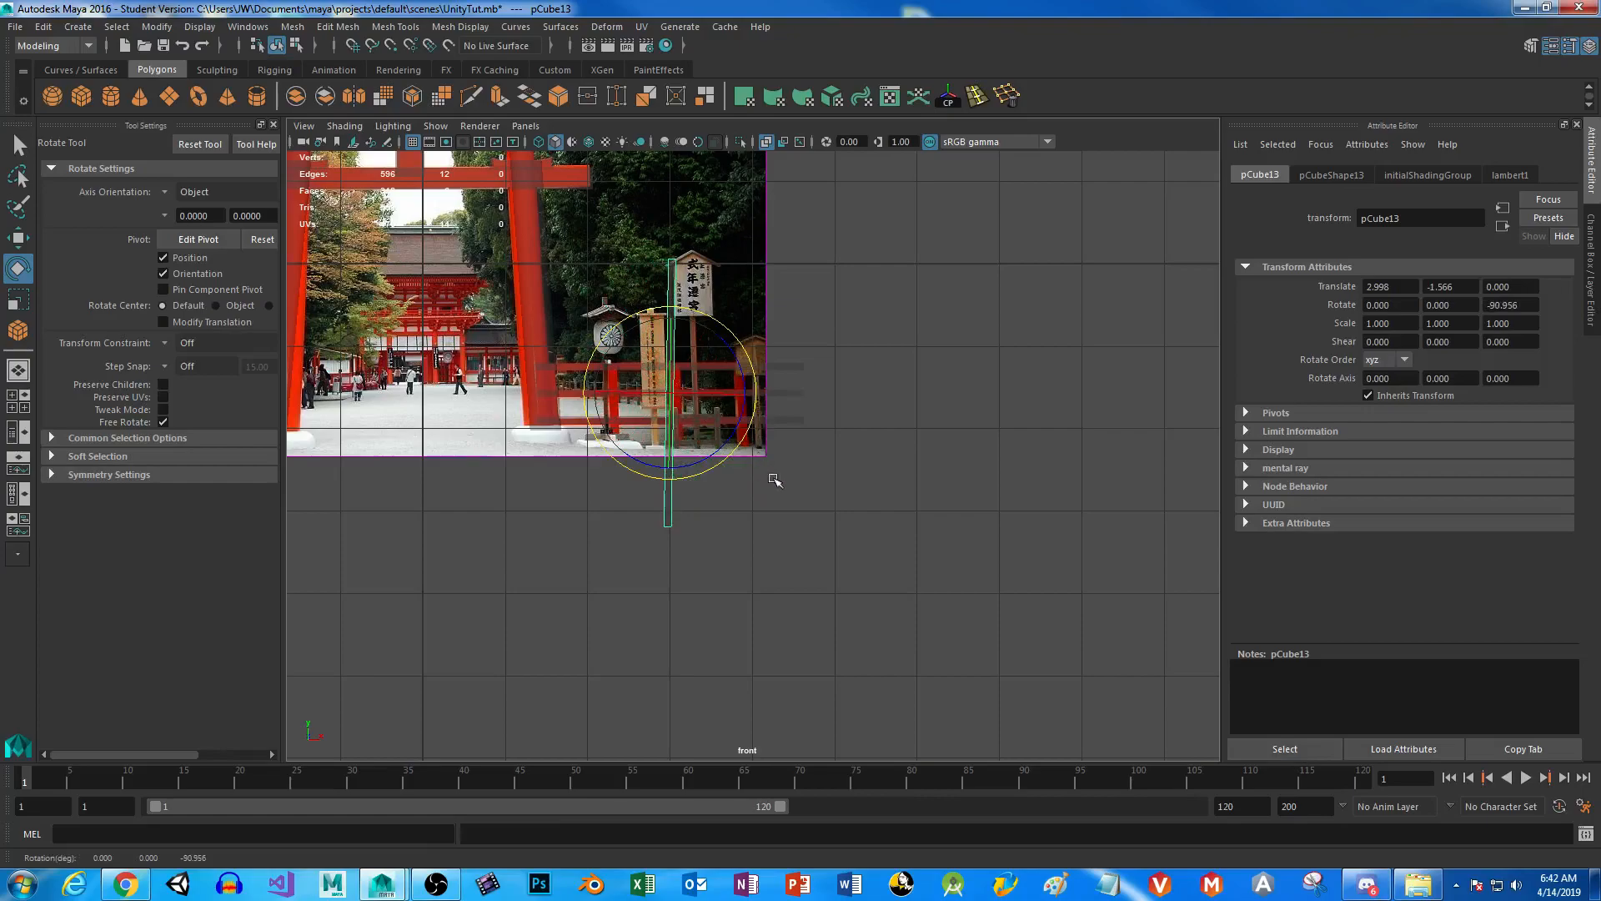
drag(1529, 308, 1406, 309)
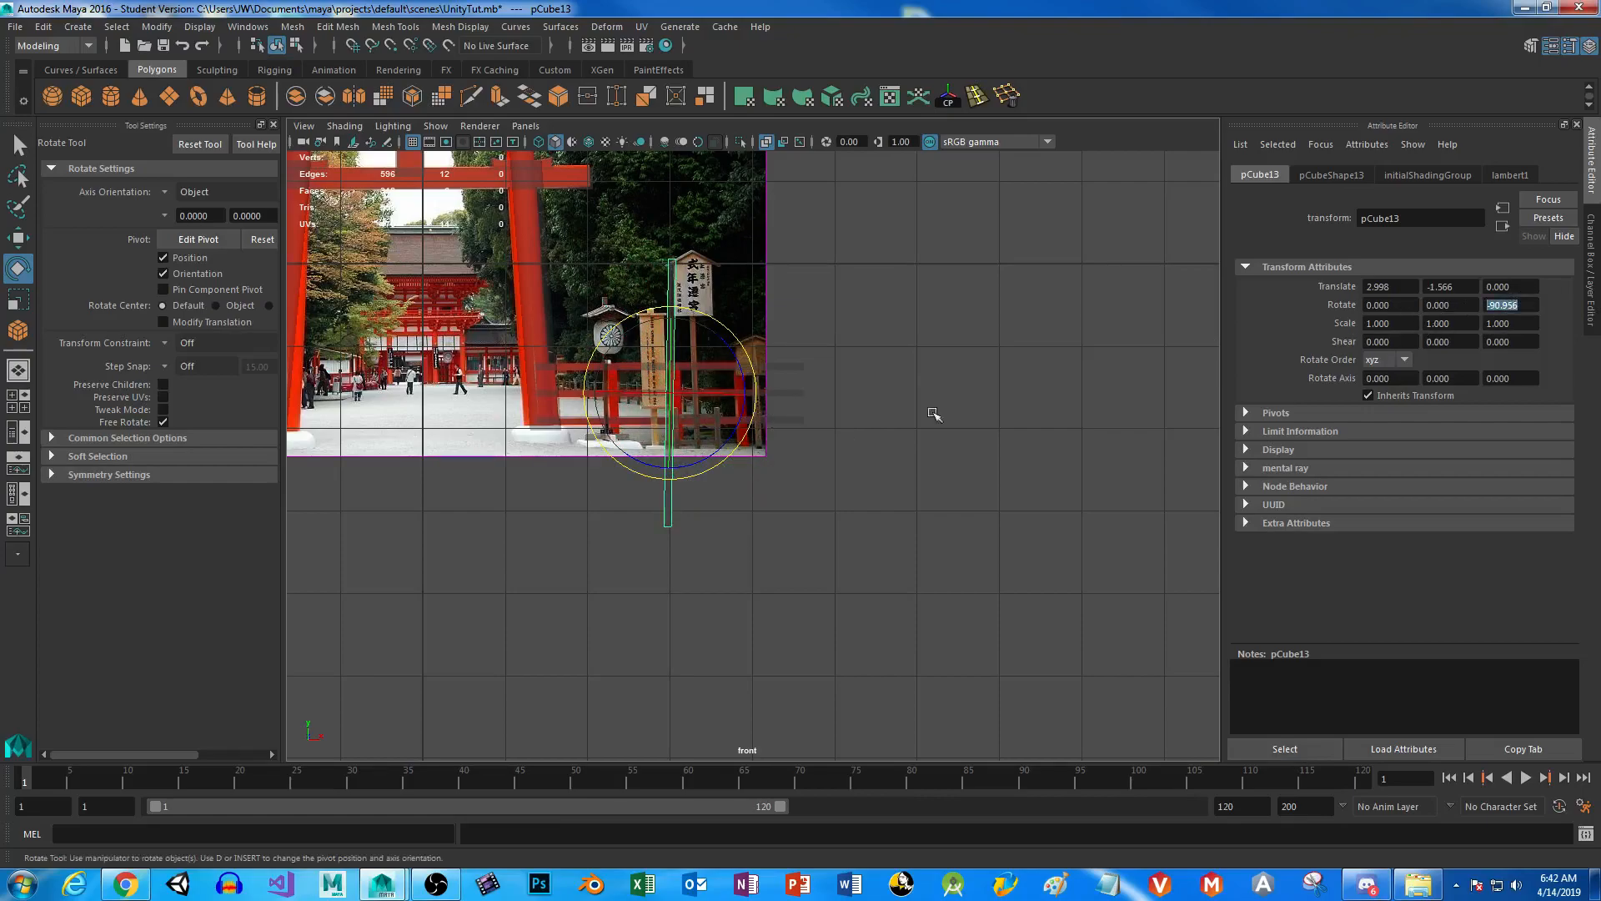
text(90)
key(Return)
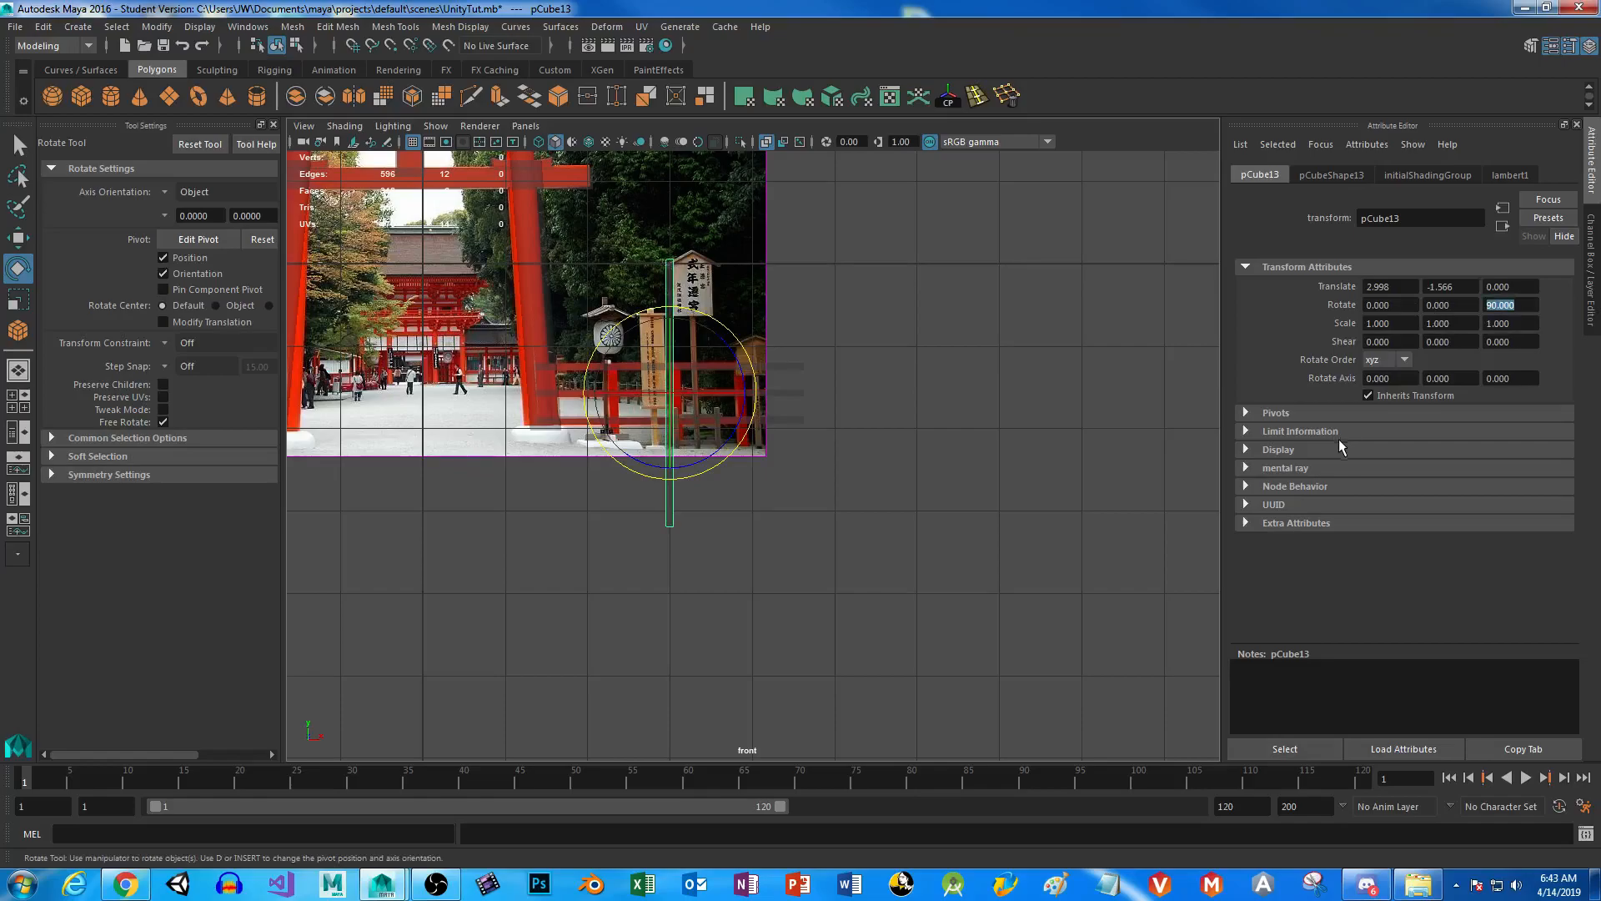
Select the right pillar's bottom vertices and set the axis orientation of the Move and Scale tools to Object.
alt+middle_drag(772, 469, 883, 490)
scroll(542, 417, up, 2)
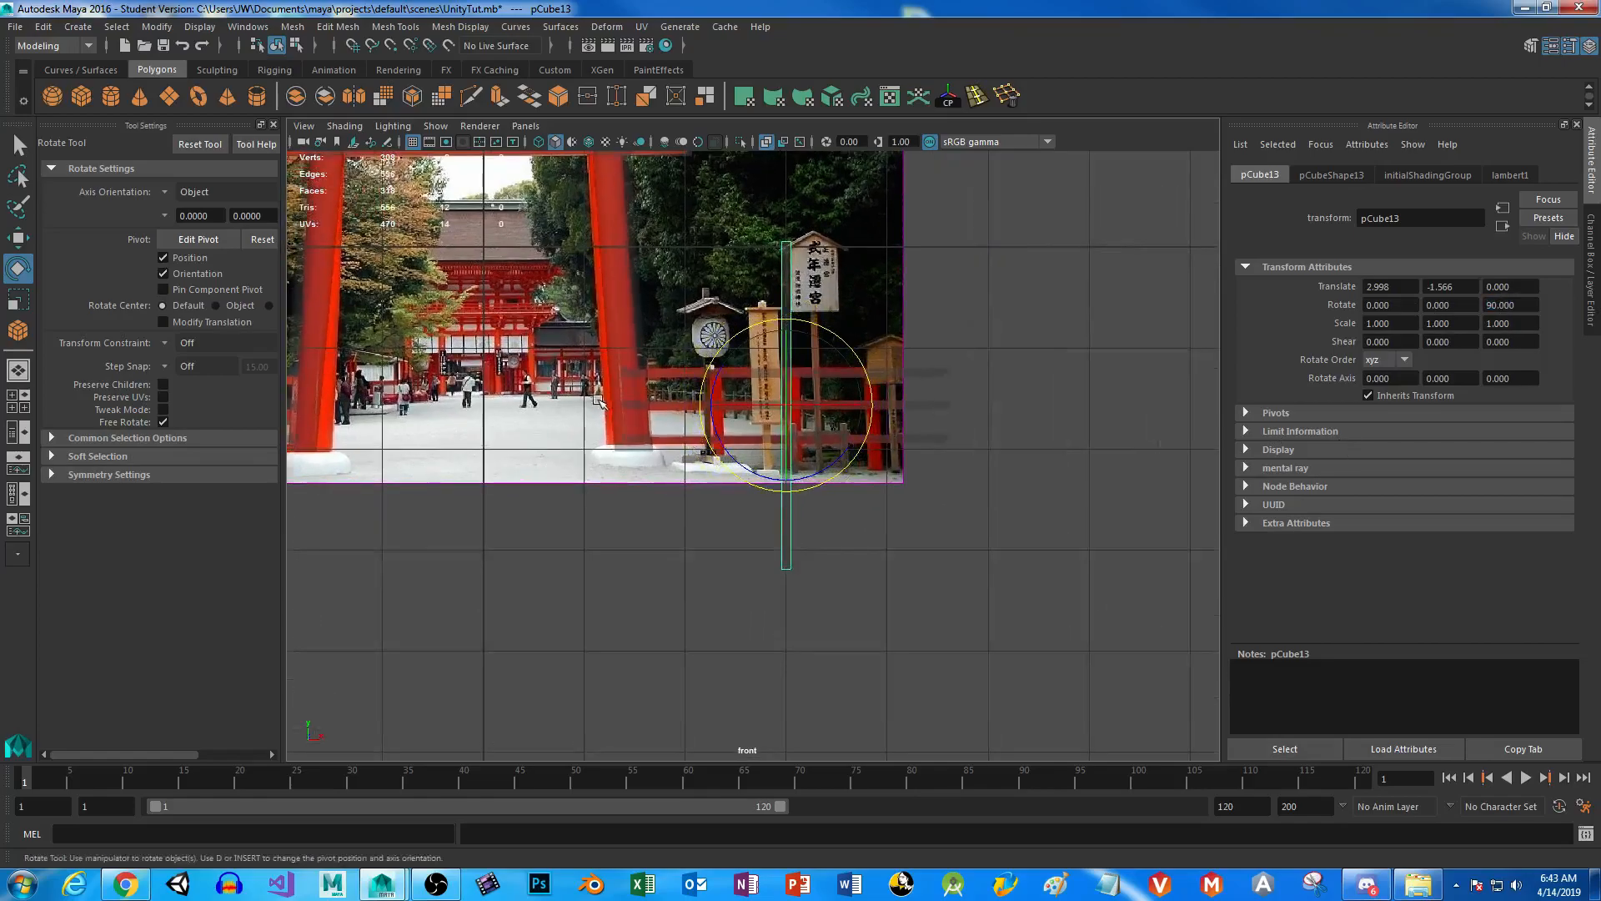
right_drag(620, 324, 605, 323)
drag(558, 407, 705, 514)
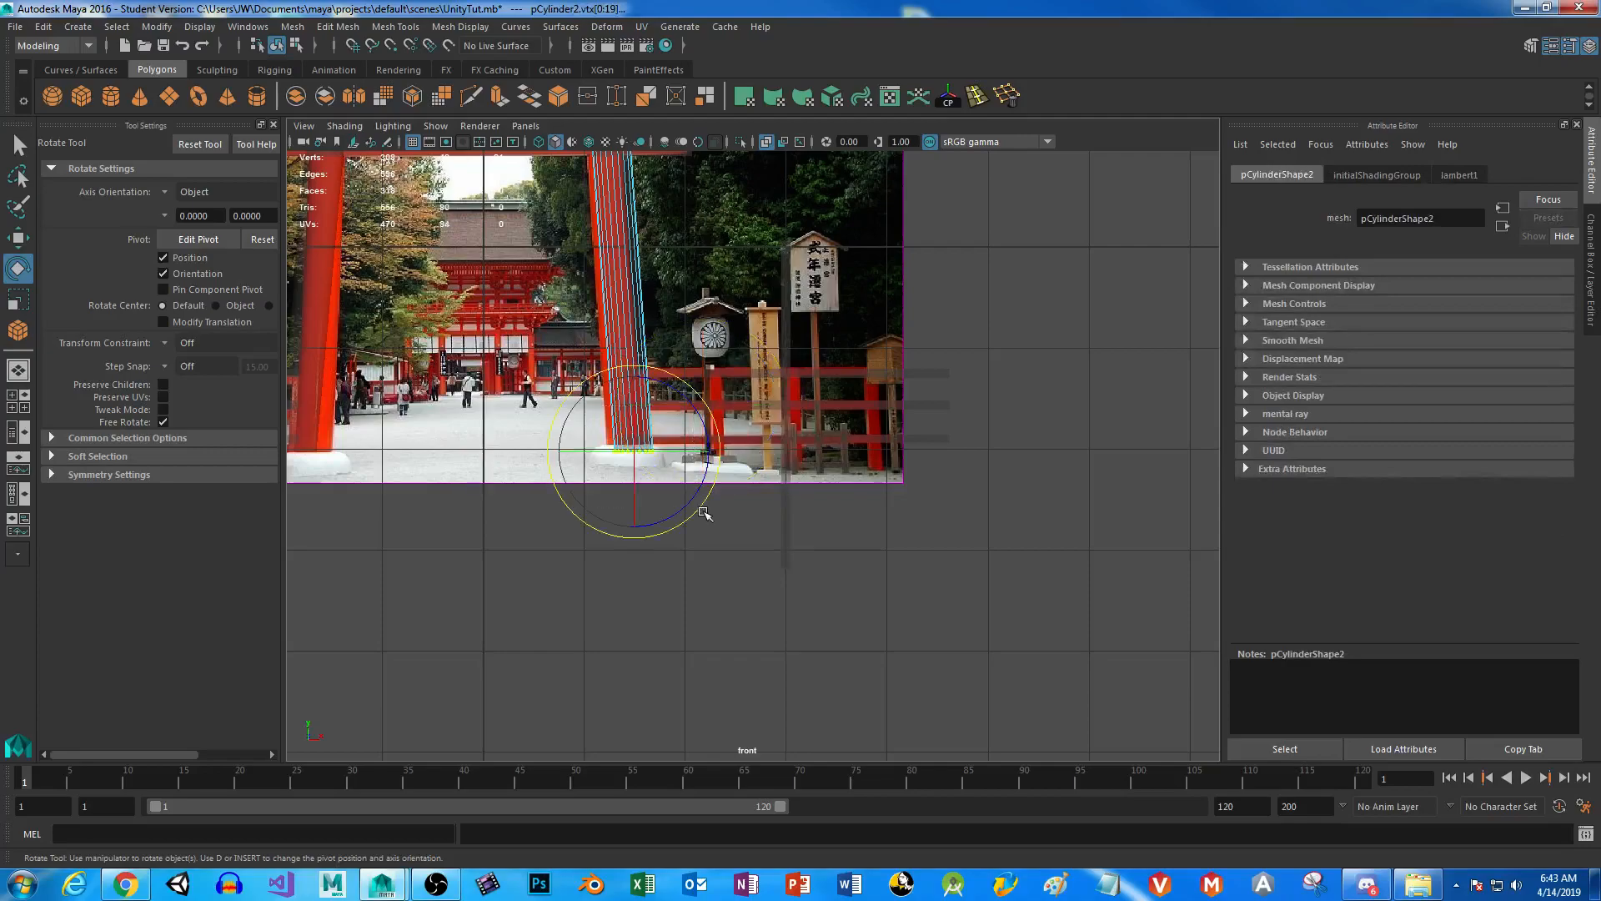
key(w)
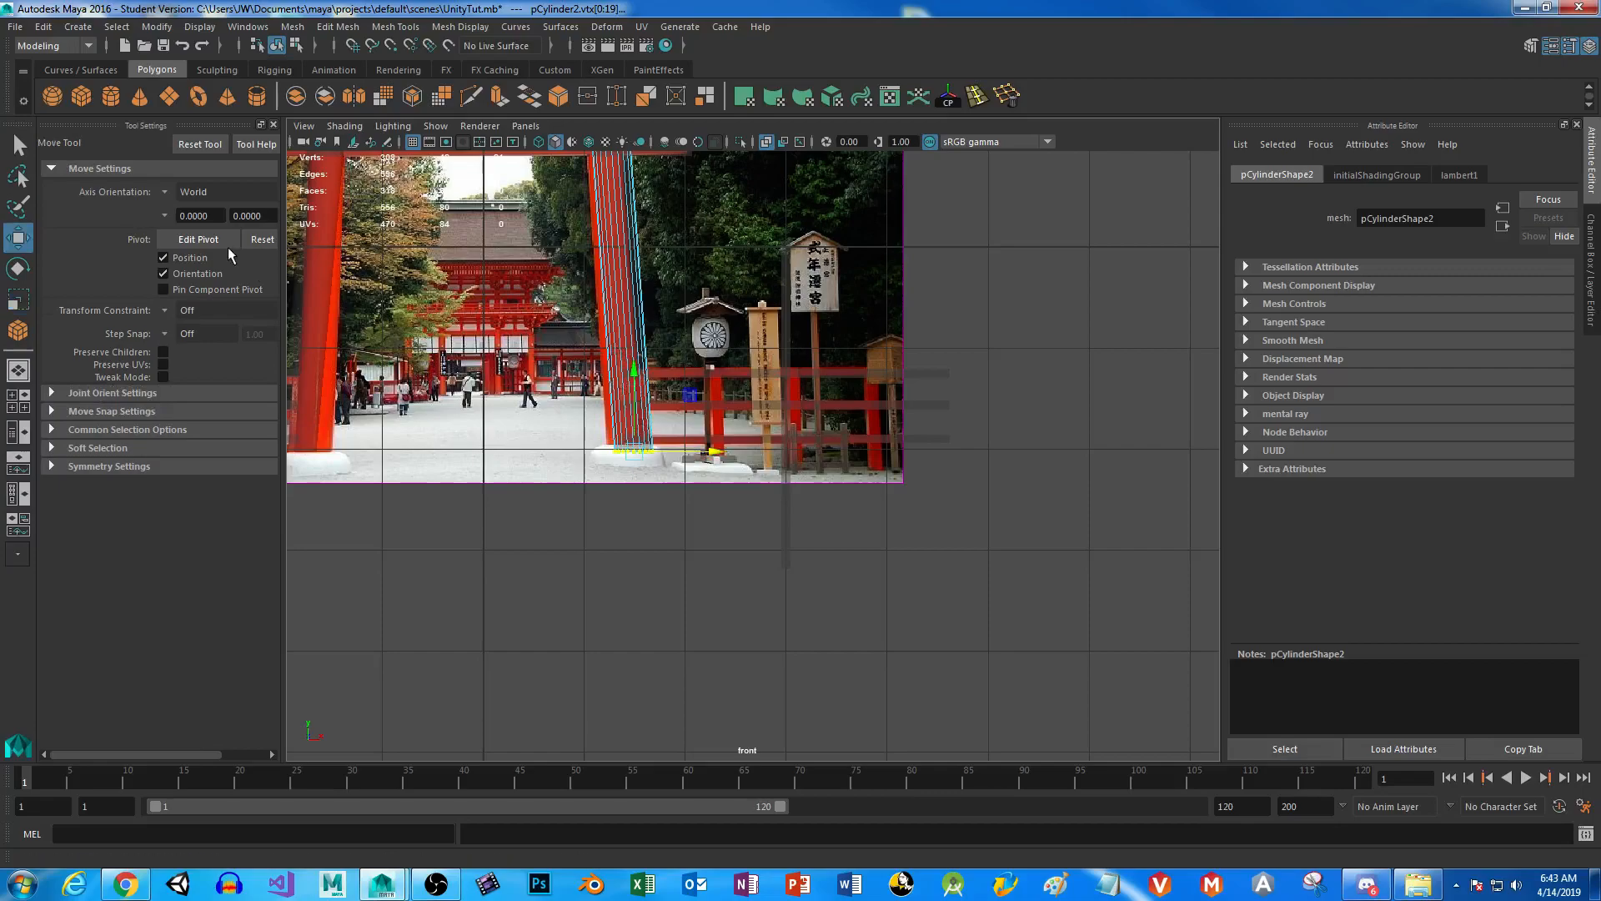
click(167, 192)
click(201, 215)
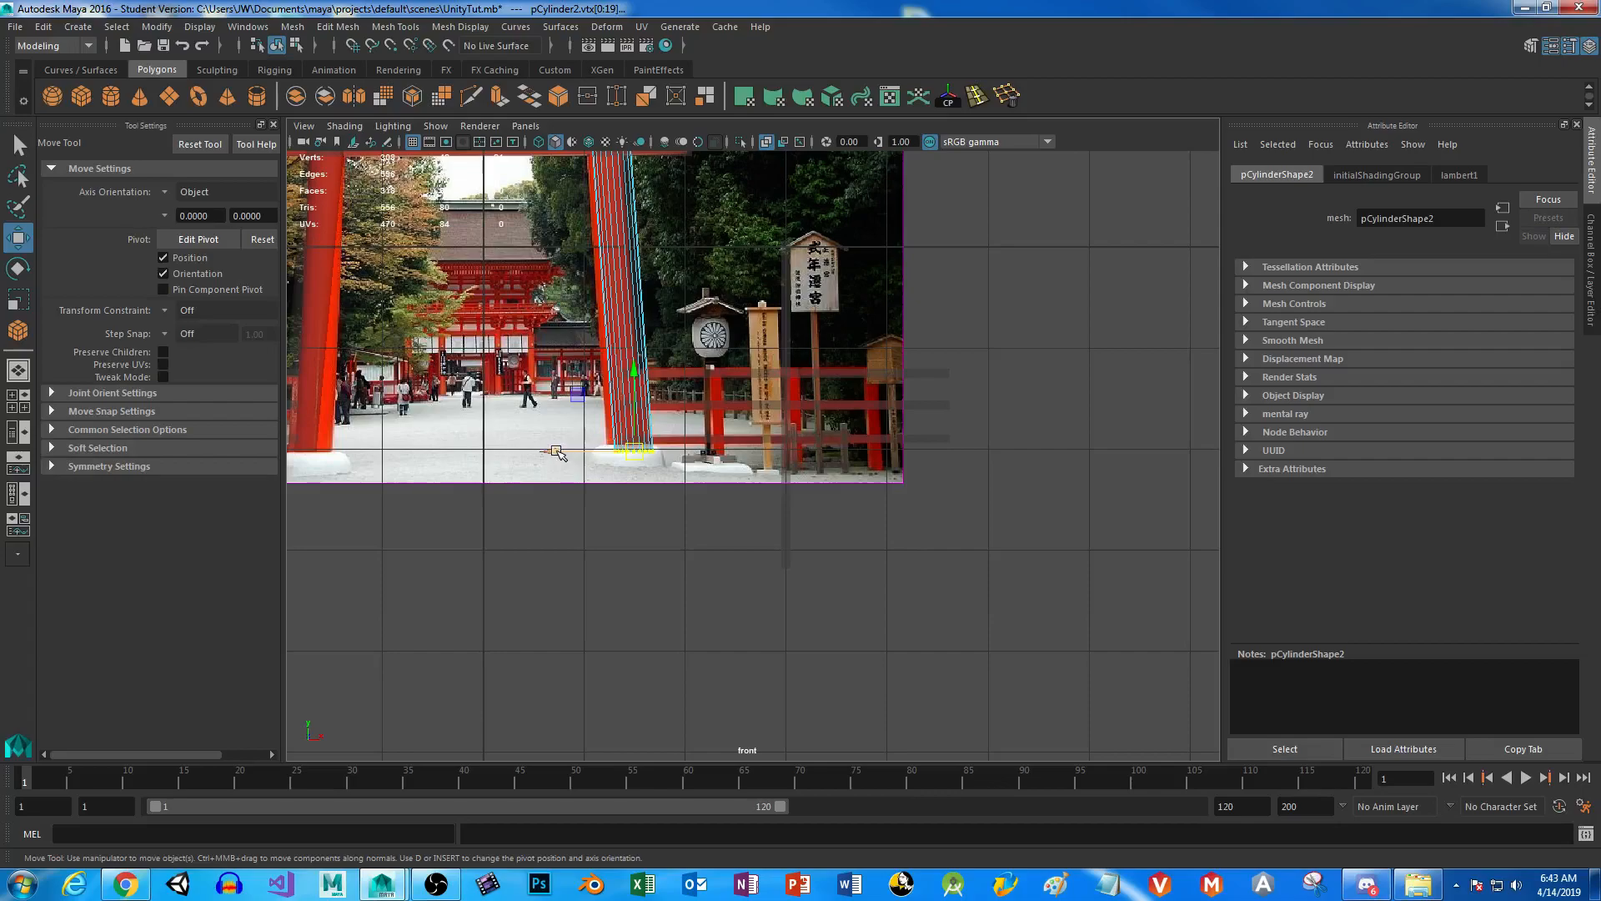
key(r)
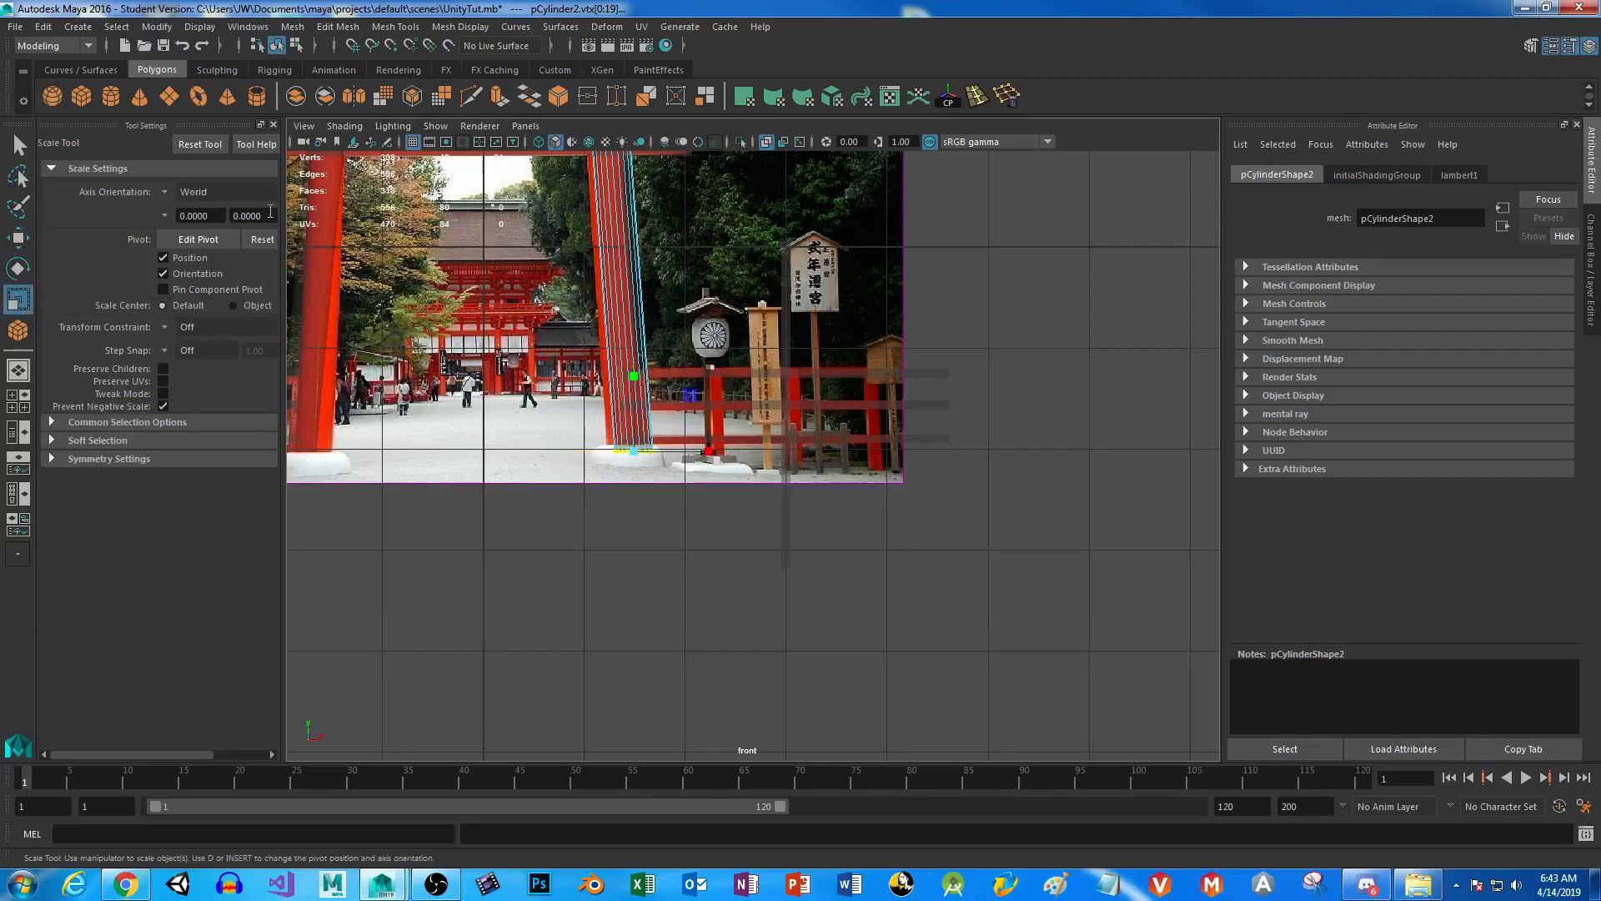
click(212, 192)
click(217, 214)
Select the left pillar and set the axis orientation of the Scale and Move tools back to World.
alt+middle_drag(455, 394, 632, 390)
click(468, 388)
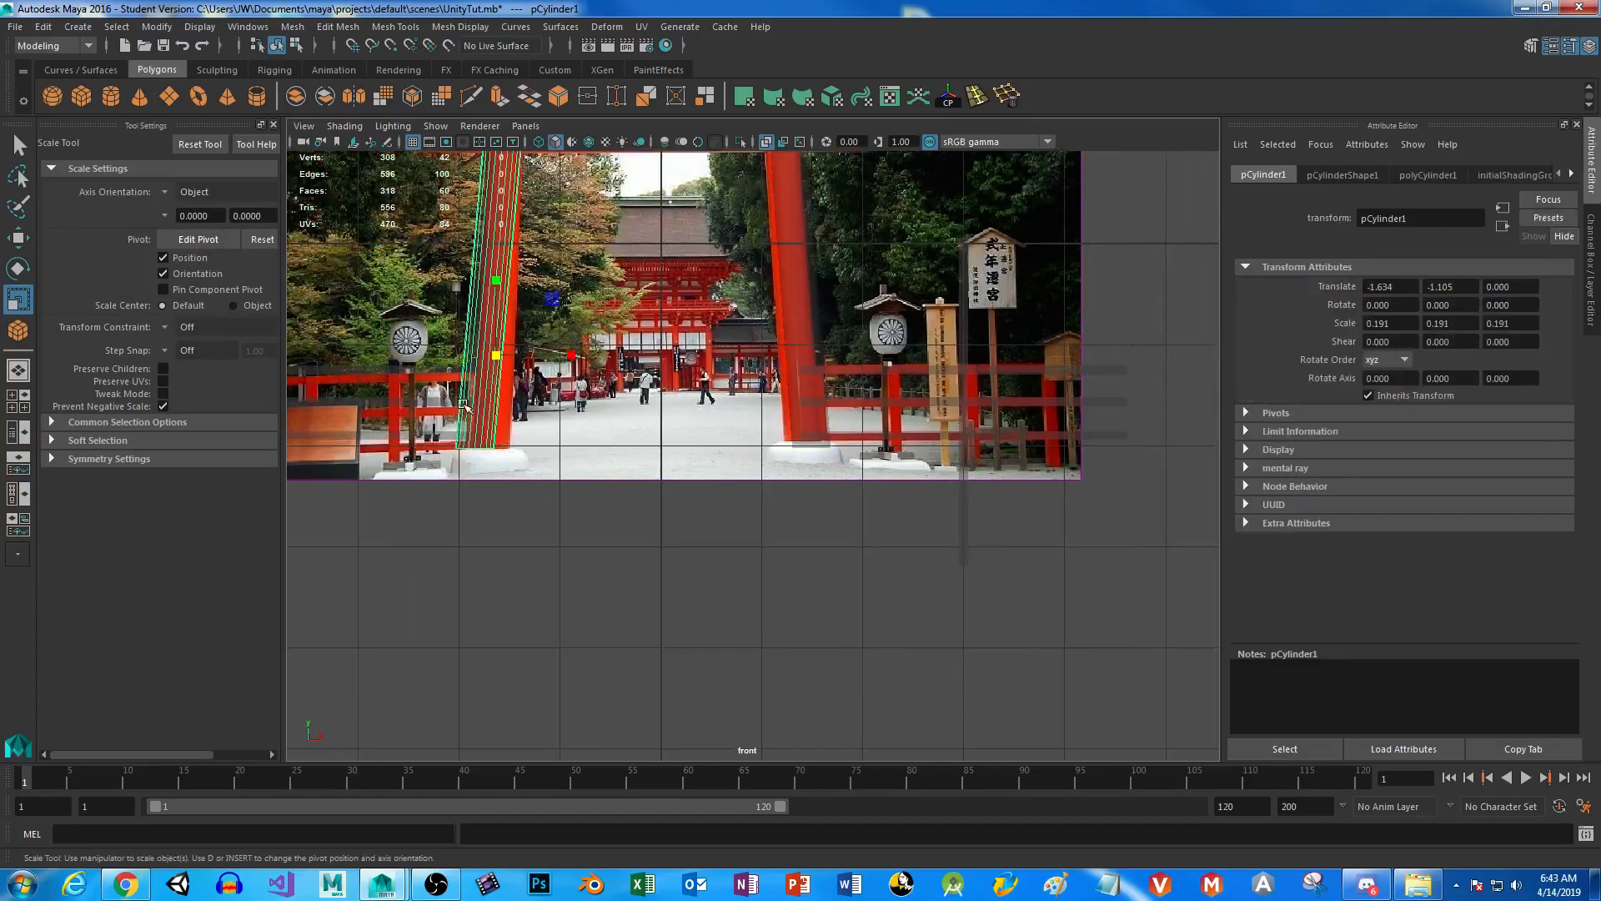
click(167, 193)
click(216, 217)
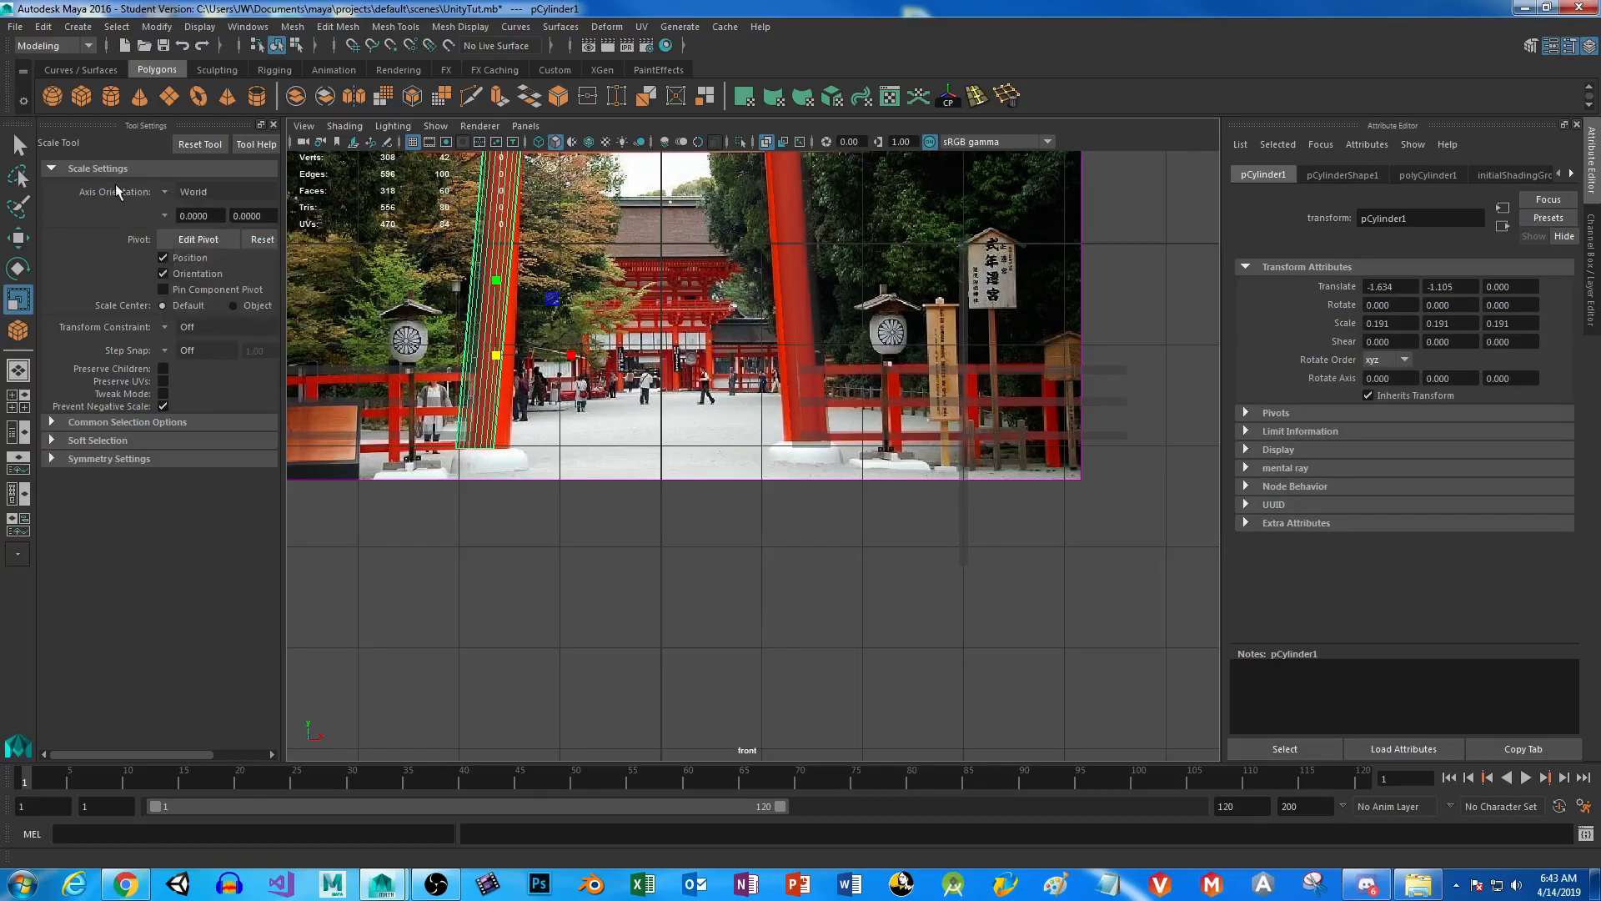
click(17, 237)
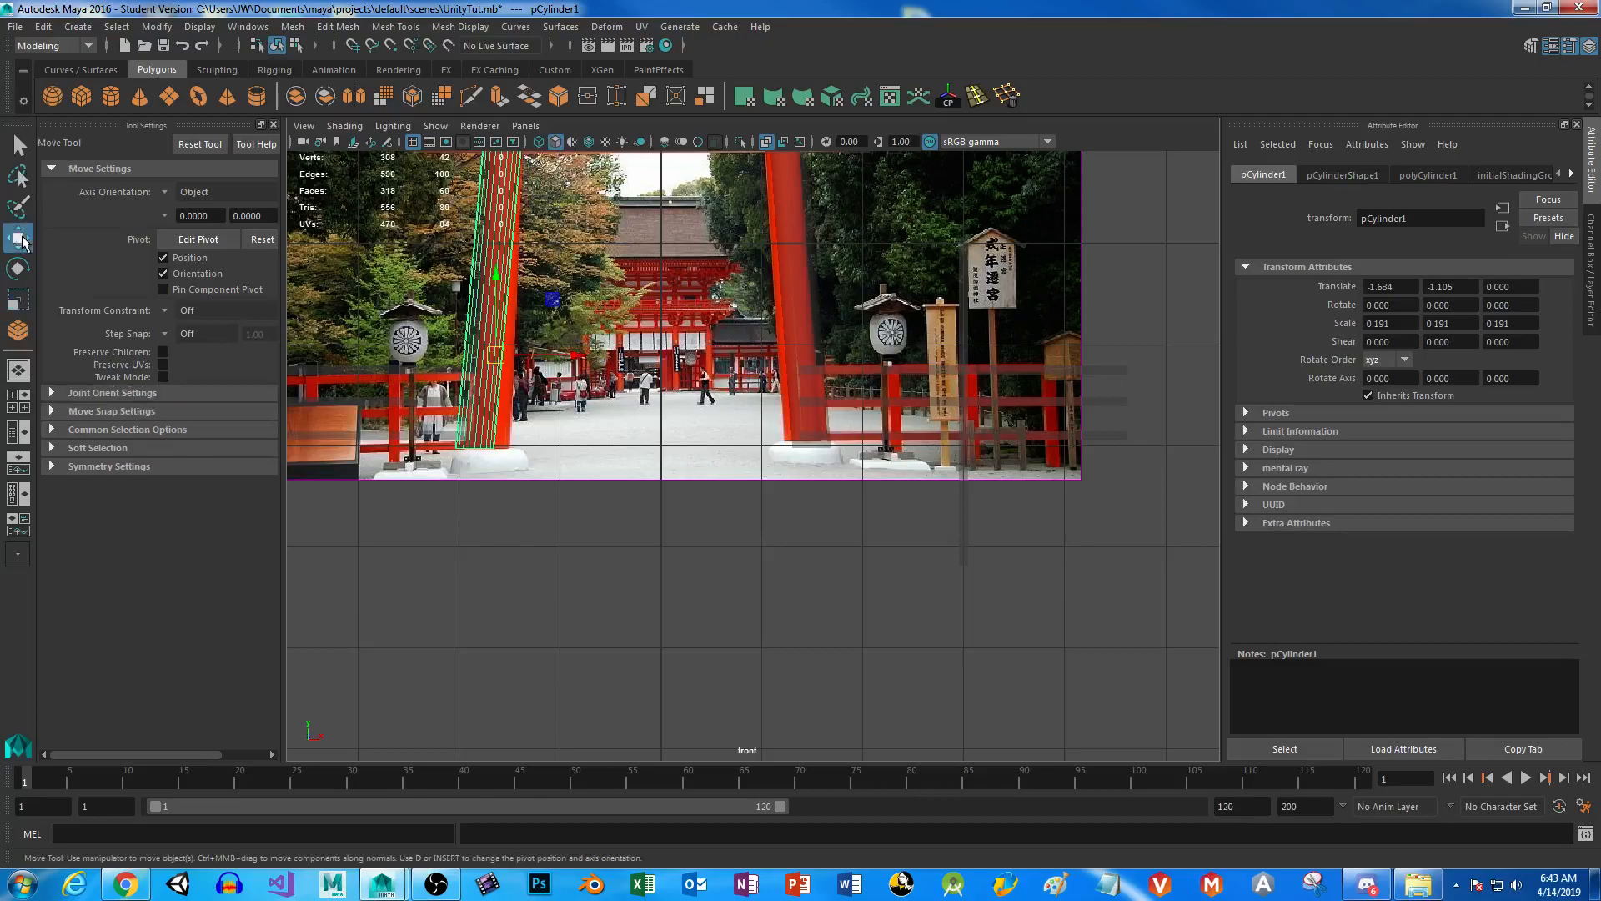
click(169, 193)
click(215, 217)
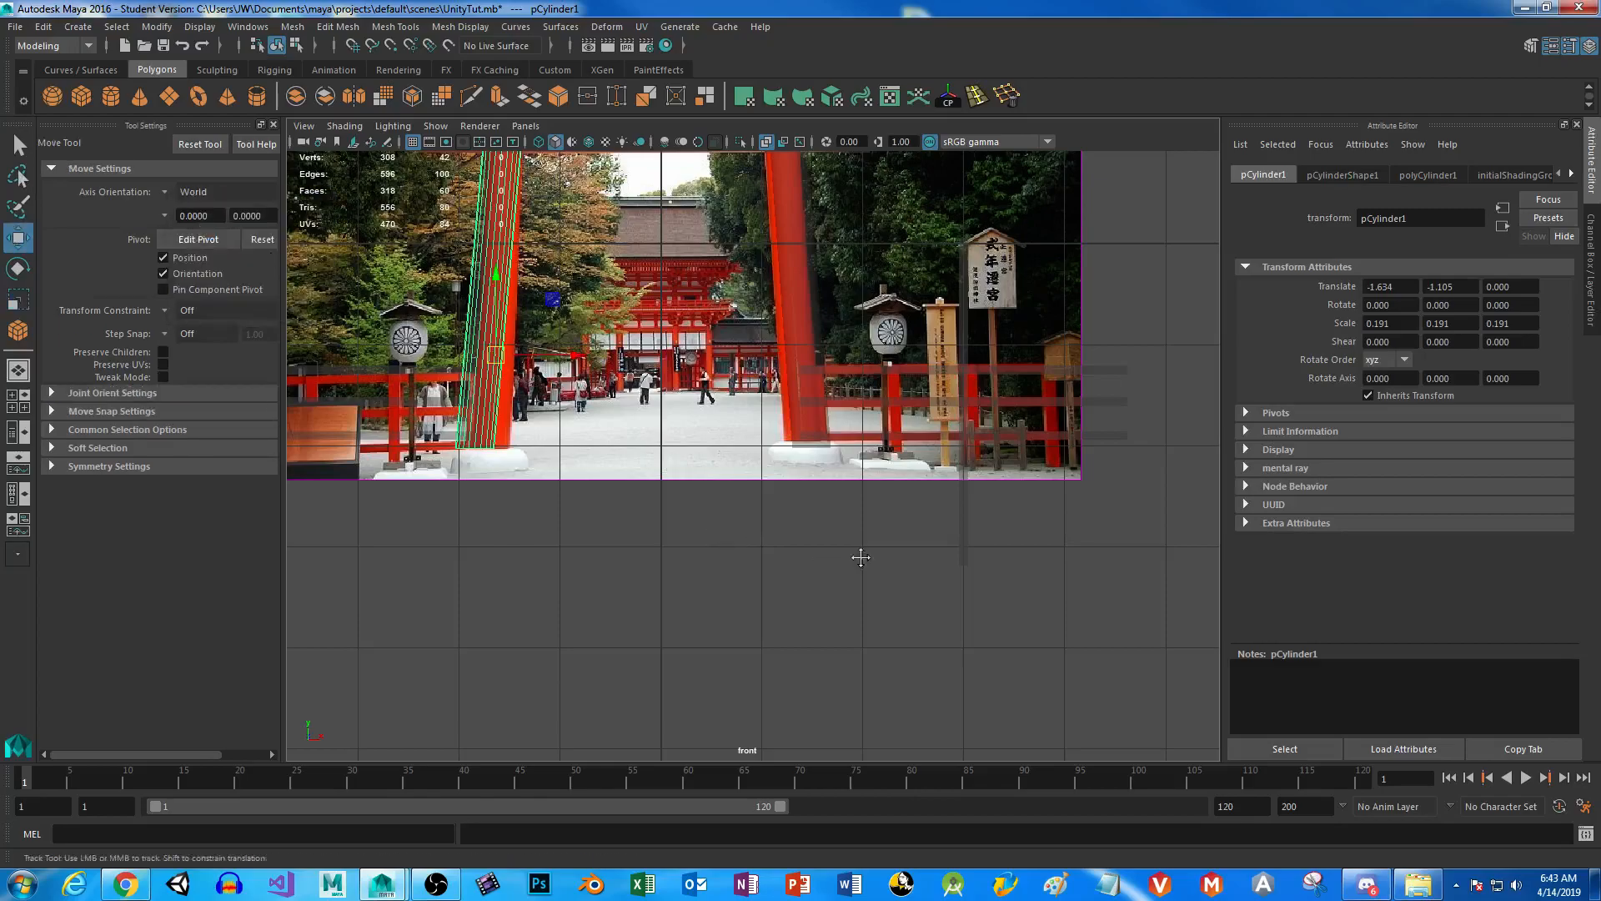
Fit the vertical post to the reference fence at about X 3.057, Y -1.731, shortening it and scaling it uniformly to about 1.470.
alt+middle_drag(857, 554, 569, 373)
alt+right_drag(570, 373, 731, 355)
click(752, 334)
key(r)
drag(751, 298, 802, 410)
key(w)
key(r)
drag(762, 331, 765, 347)
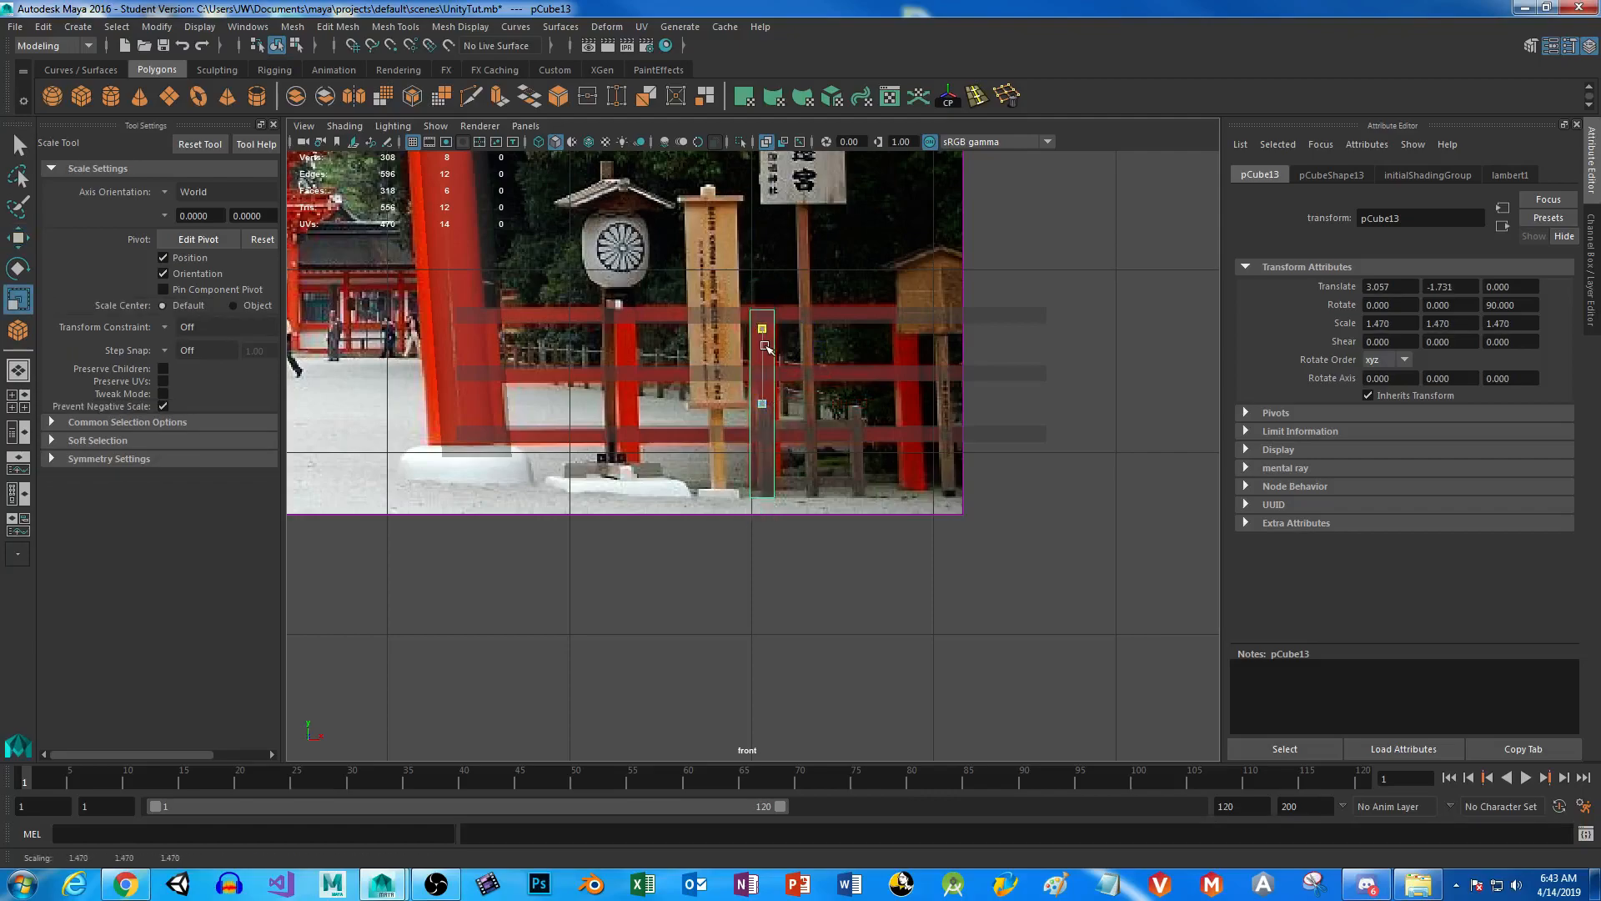
Duplicate the post twice along X over the other reference posts, placing the outermost copy at about X 3.845.
key(ctrl+d)
key(w)
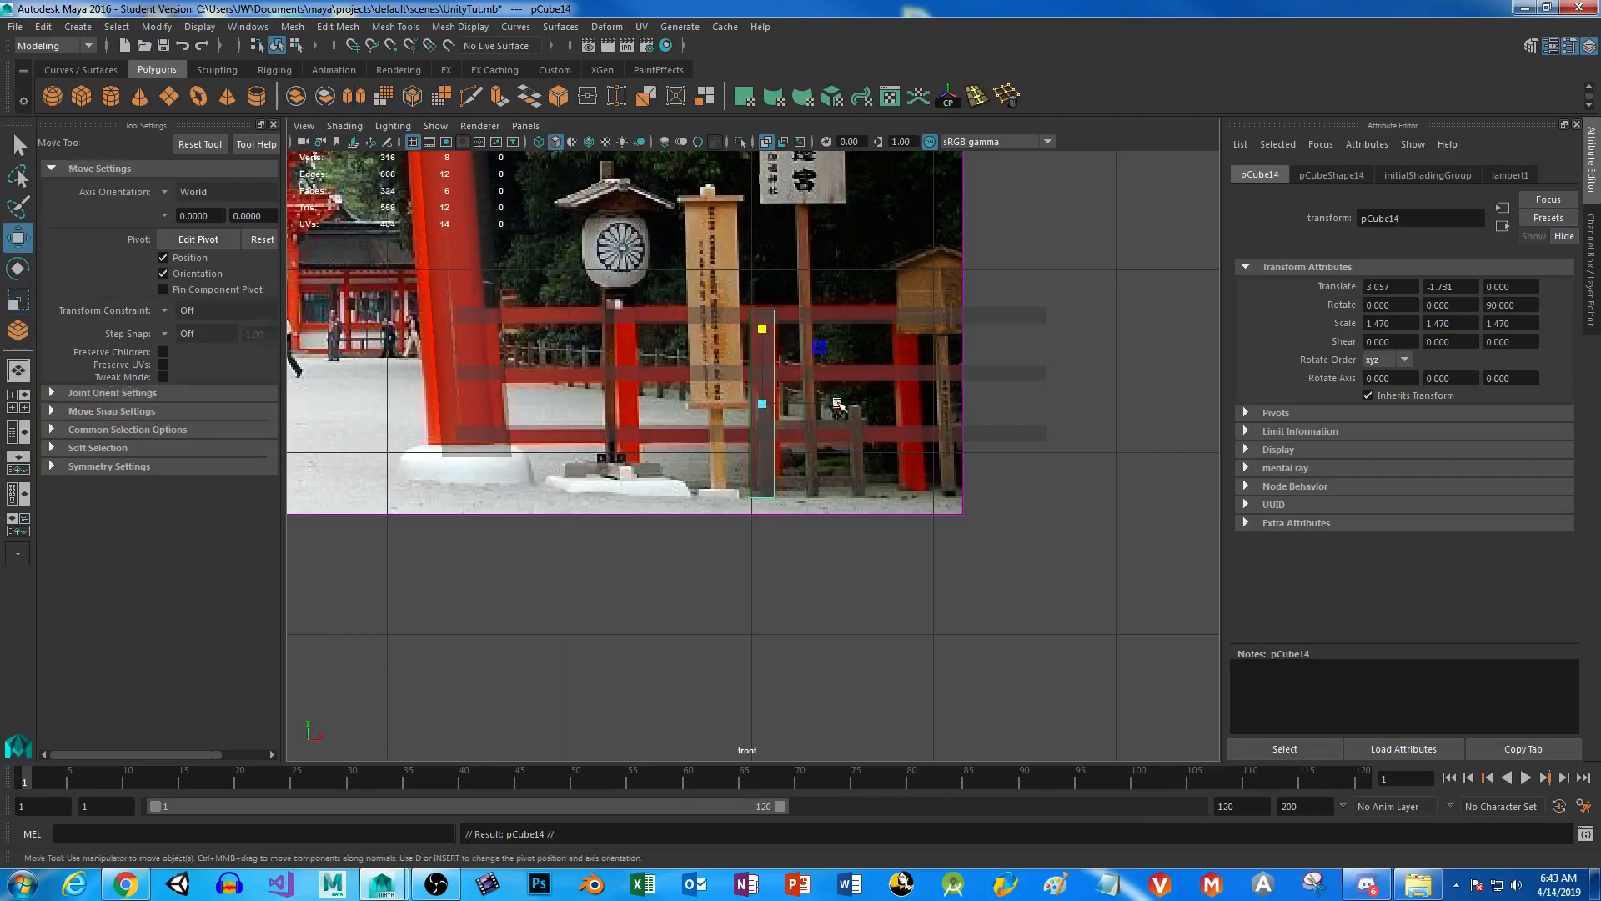
drag(843, 406, 989, 403)
key(ctrl+d)
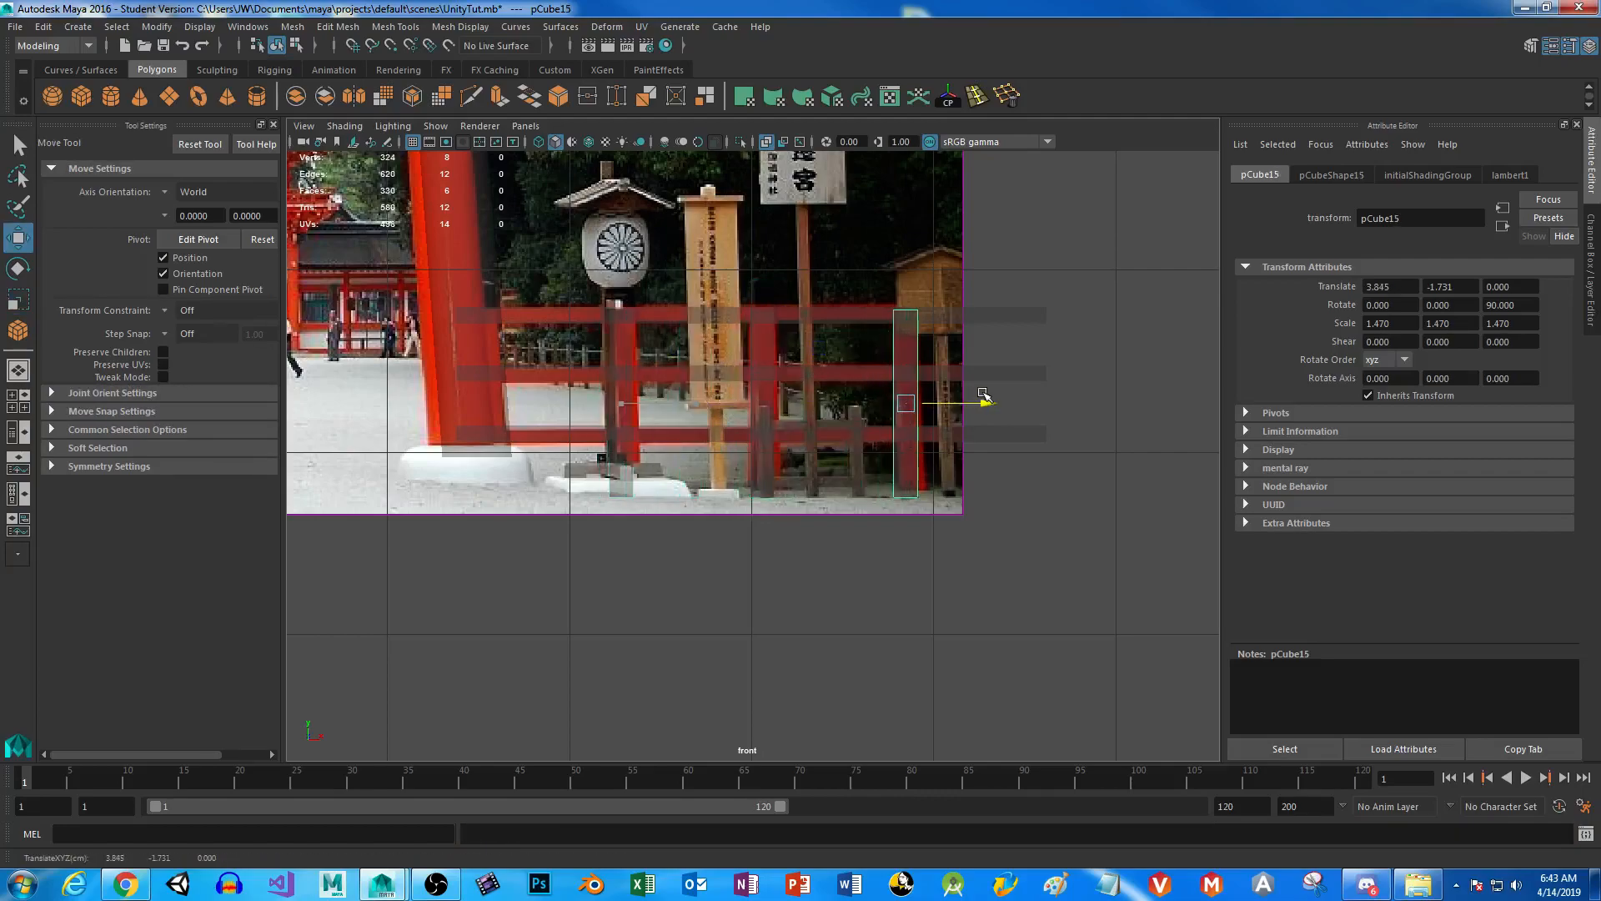
Select all three fence posts, duplicate them, and move the copies along X onto the rails beside the left pillar.
shift+click(765, 348)
shift+click(616, 348)
scroll(621, 355, down, 7)
alt+middle_drag(699, 416, 917, 408)
key(ctrl+d)
drag(1004, 430, 546, 433)
click(814, 557)
Add a polygon cylinder between the pillars, scaled uniformly to about 0.209 and rotated to about -24.150 on Z.
scroll(867, 584, up, 4)
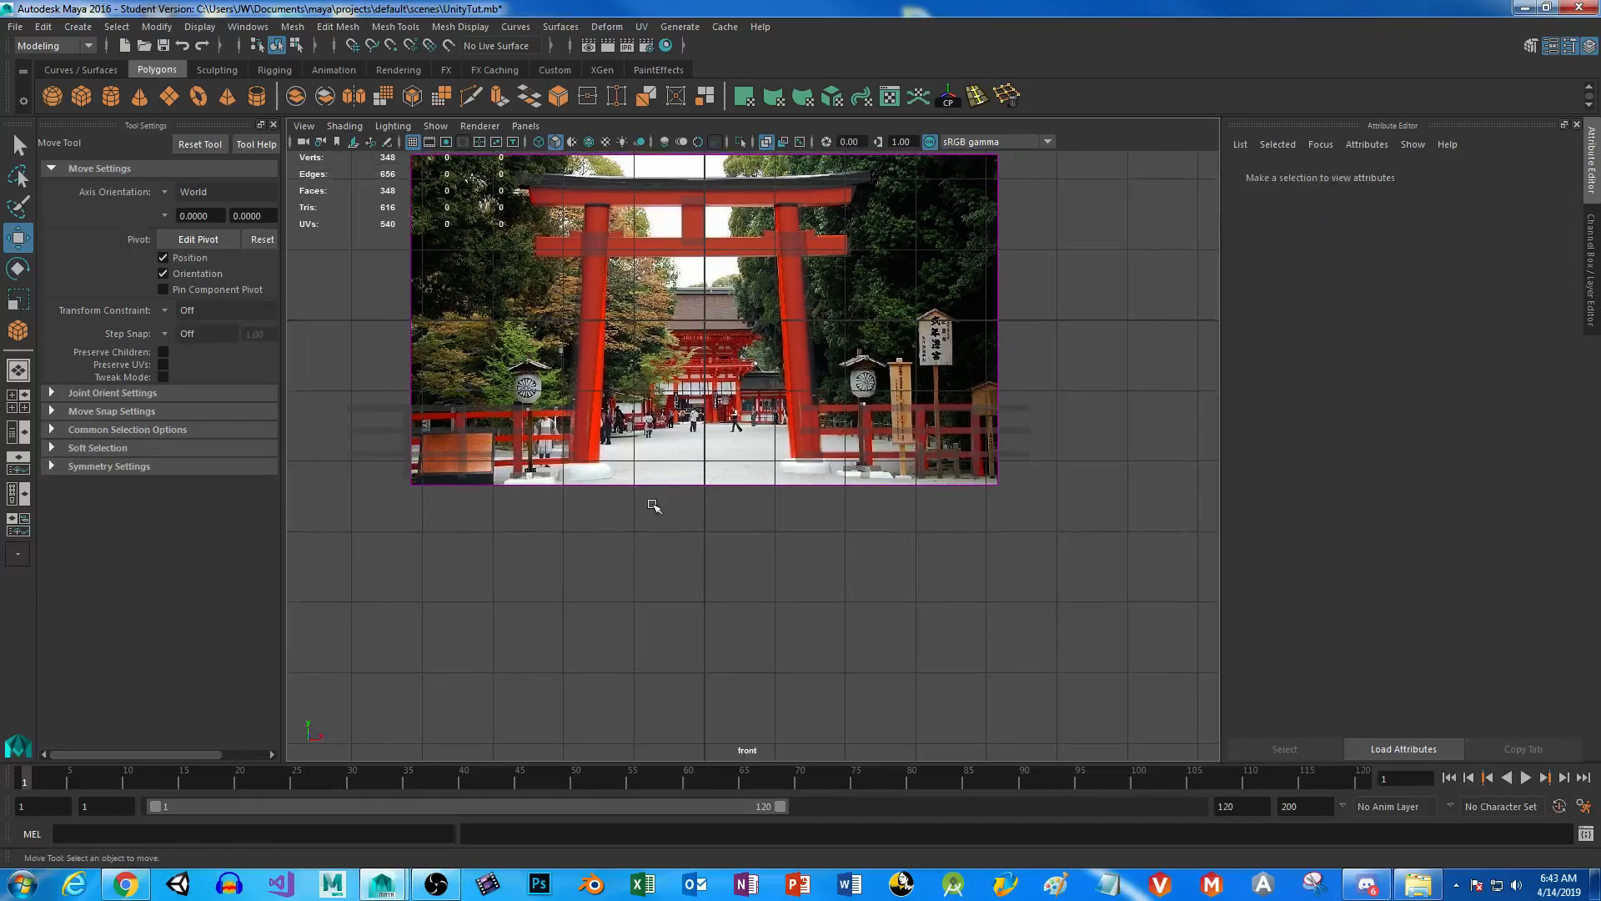
alt+middle_drag(647, 421, 793, 464)
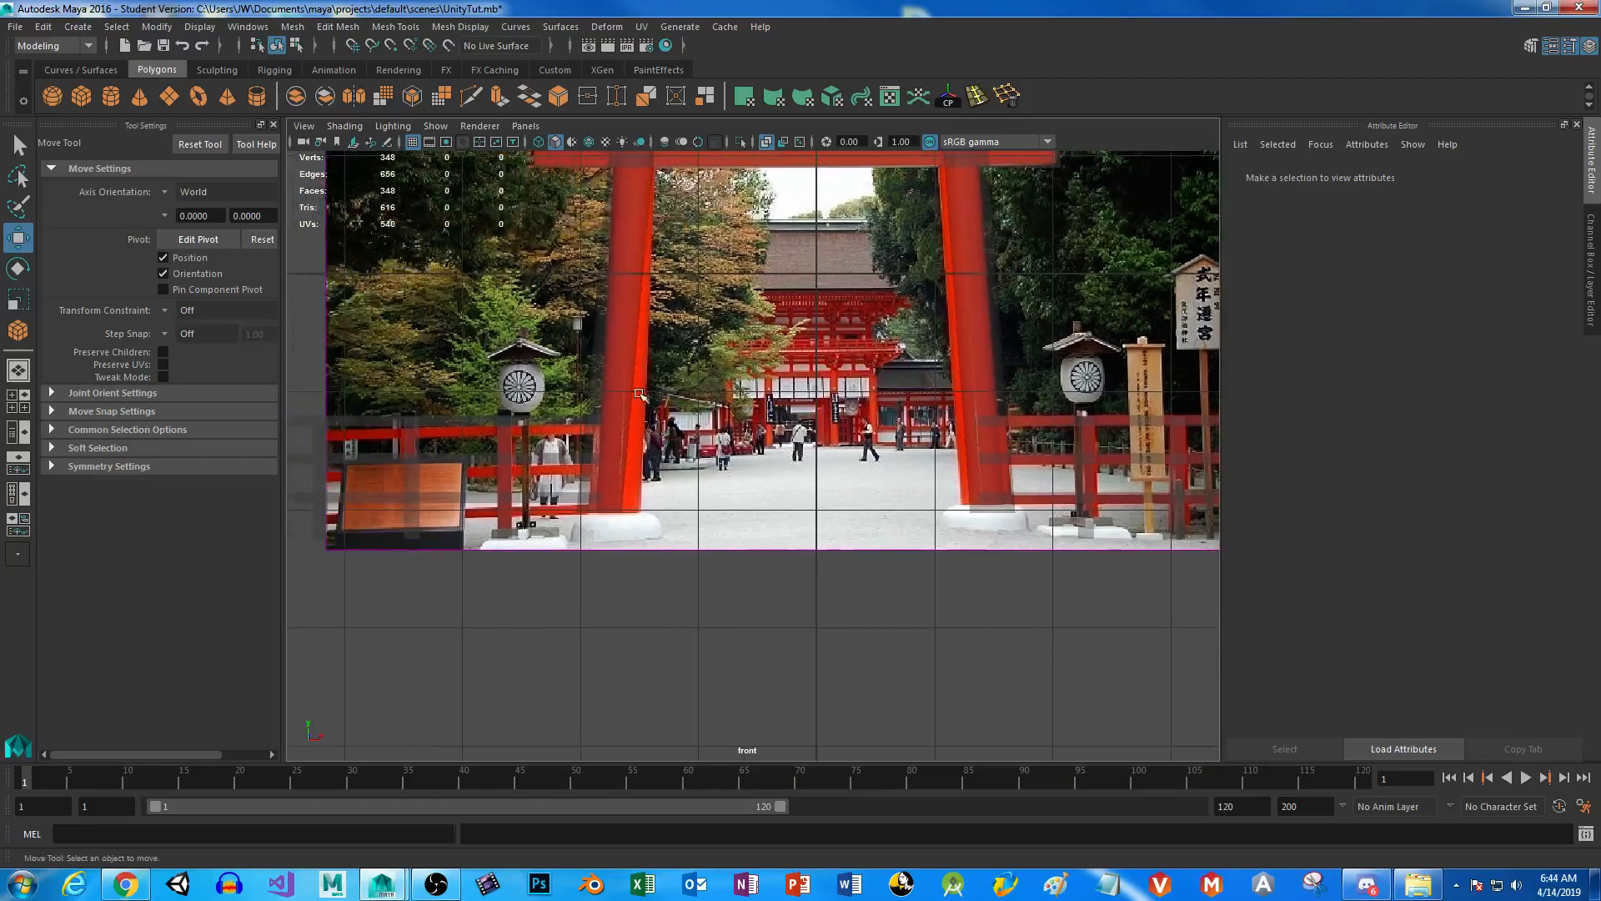
click(111, 97)
click(777, 473)
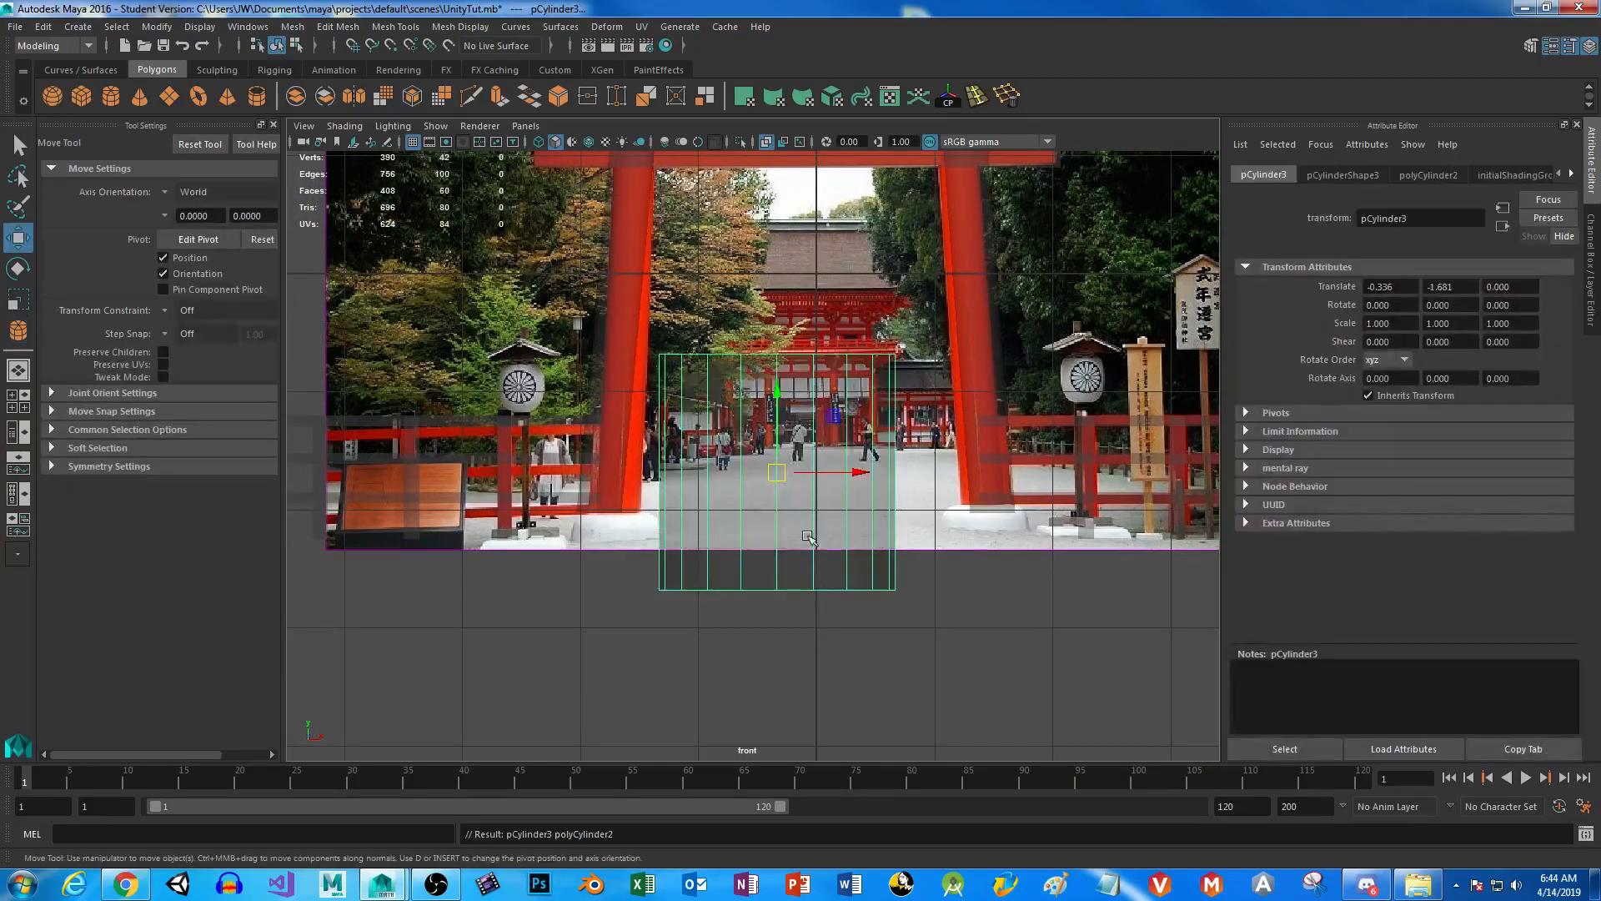
key(r)
drag(778, 473, 621, 505)
drag(778, 397, 839, 390)
key(e)
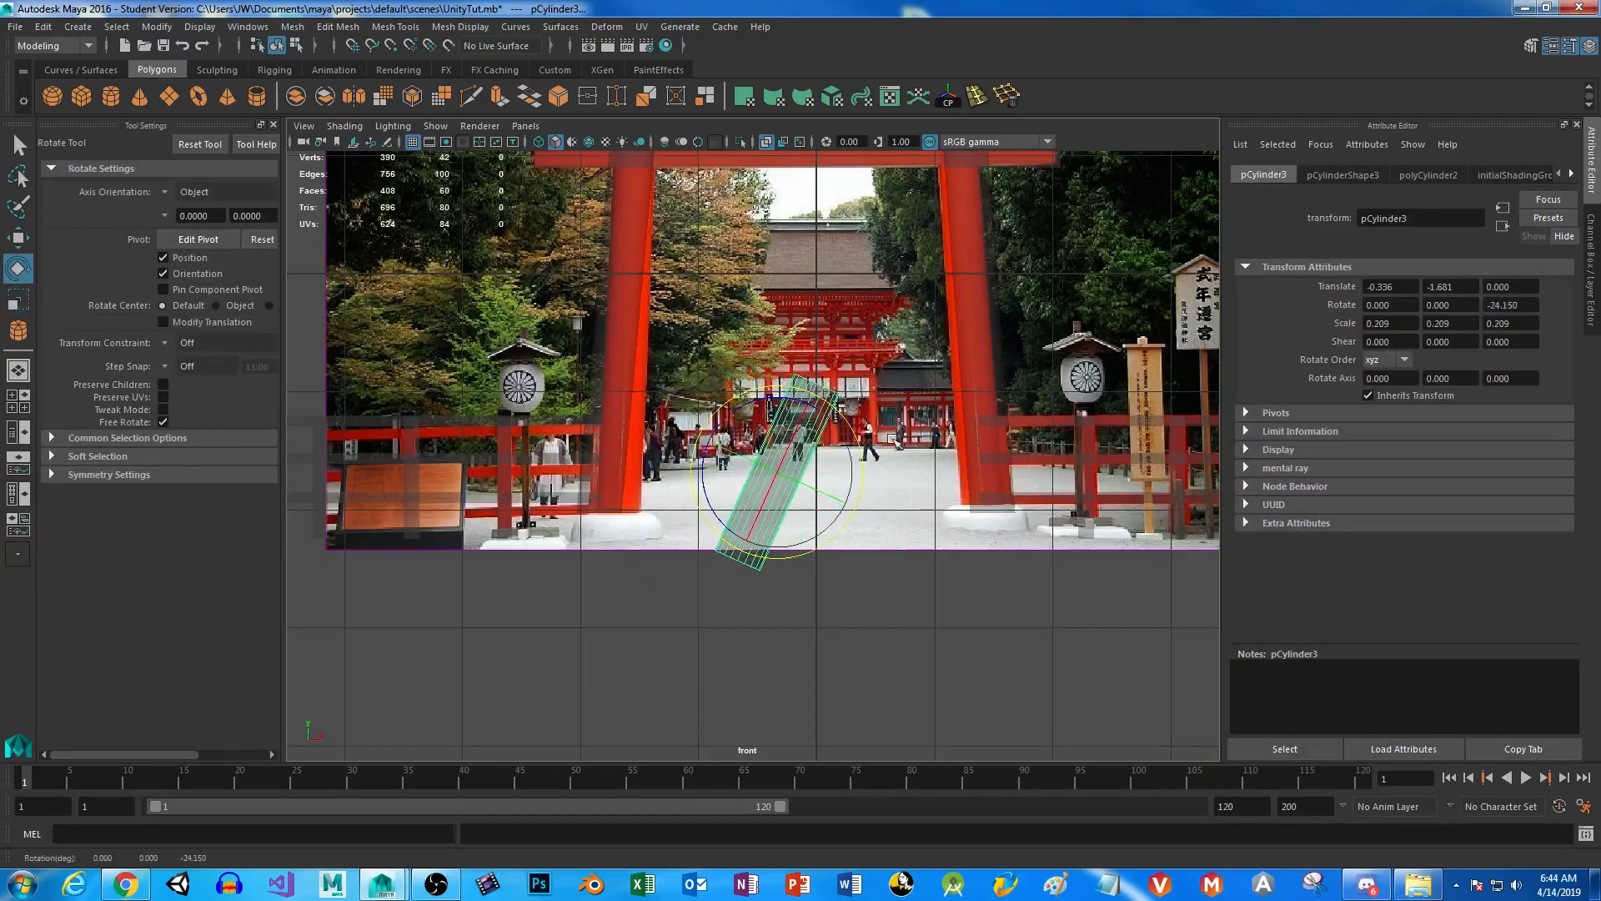
Select the tilted cylinder's bottom vertices and try scaling them along its own axis with the axis orientation set to Object.
right_click(831, 392)
click(748, 391)
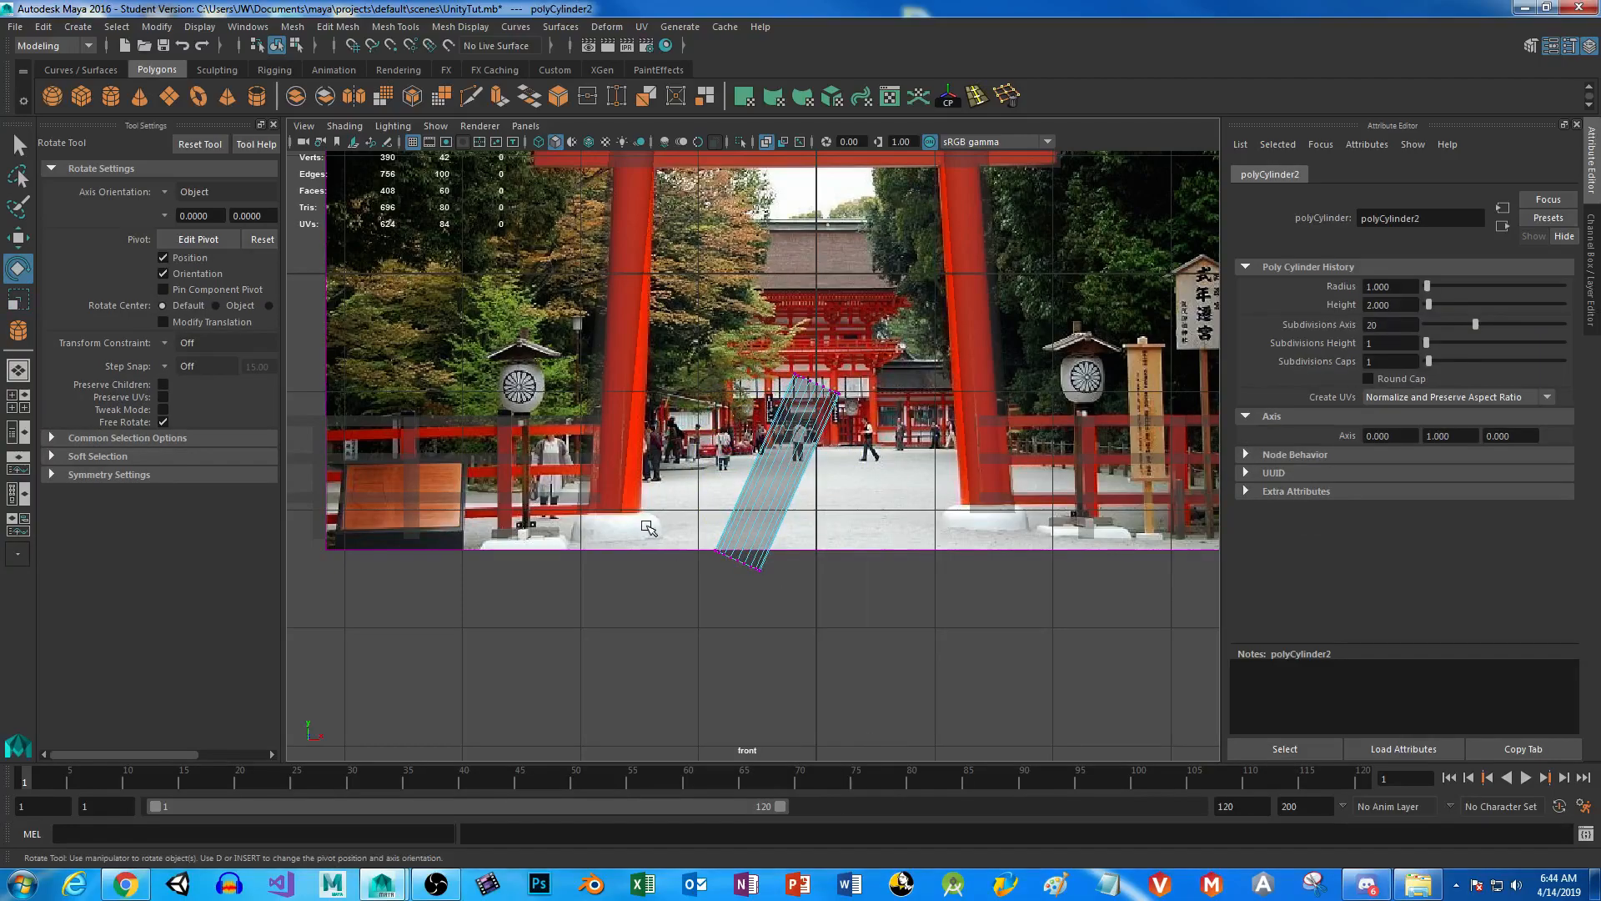
drag(647, 529, 789, 623)
key(r)
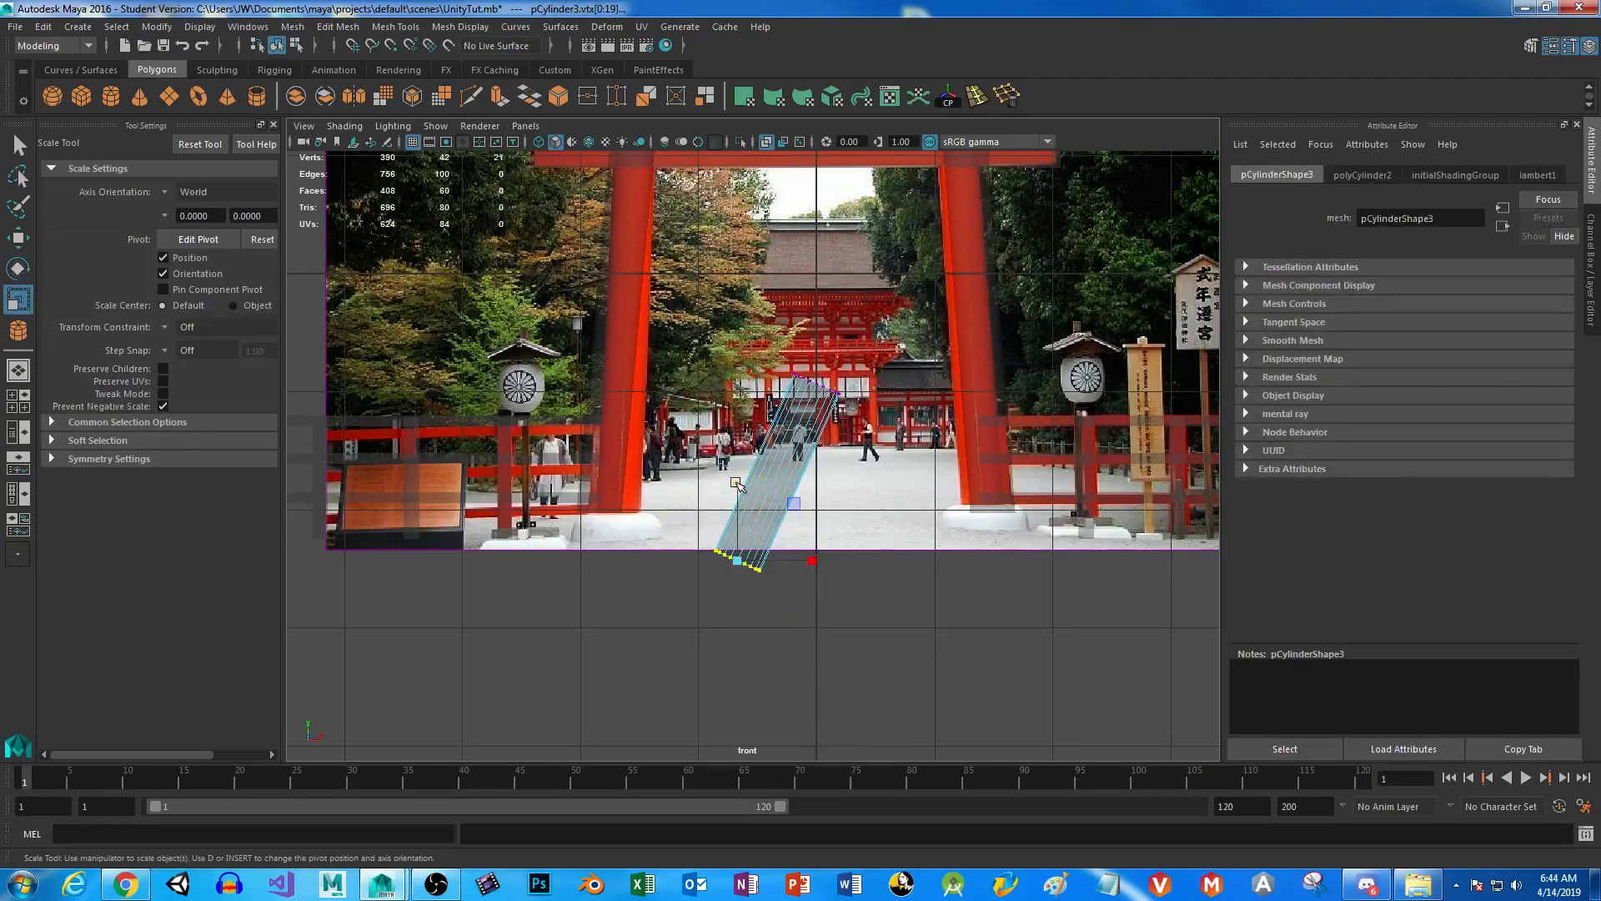
click(162, 194)
click(211, 204)
drag(768, 492, 842, 648)
Set the scale axis orientation to World and flatten the tilted cylinder's bottom and top vertices along Y.
drag(681, 528, 794, 626)
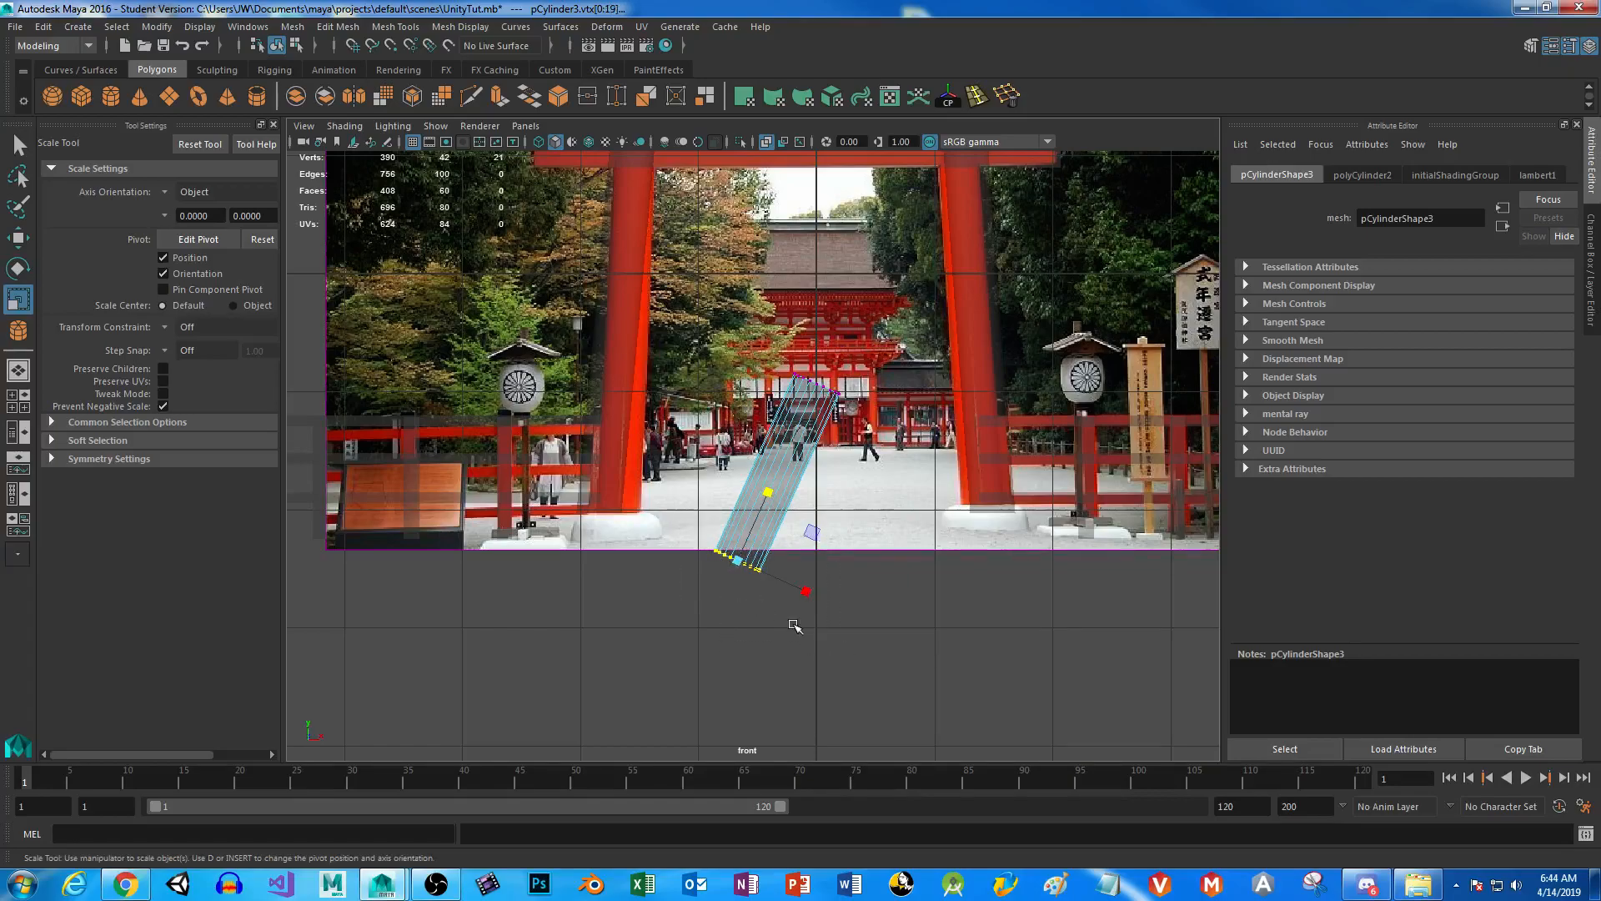
click(164, 193)
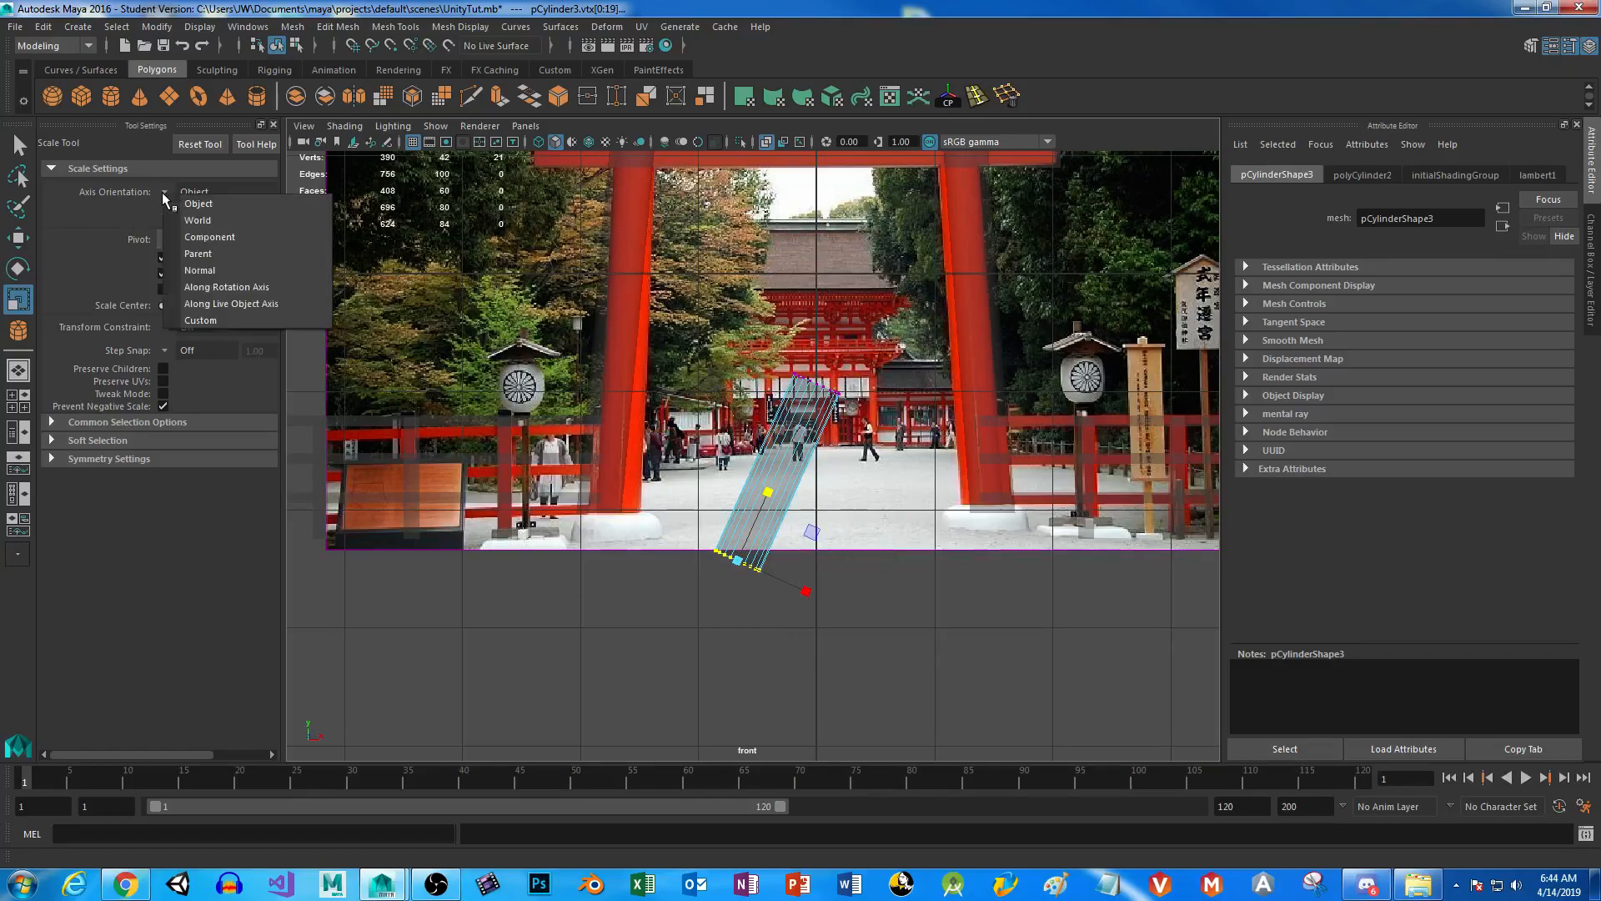
click(199, 221)
drag(738, 493, 760, 671)
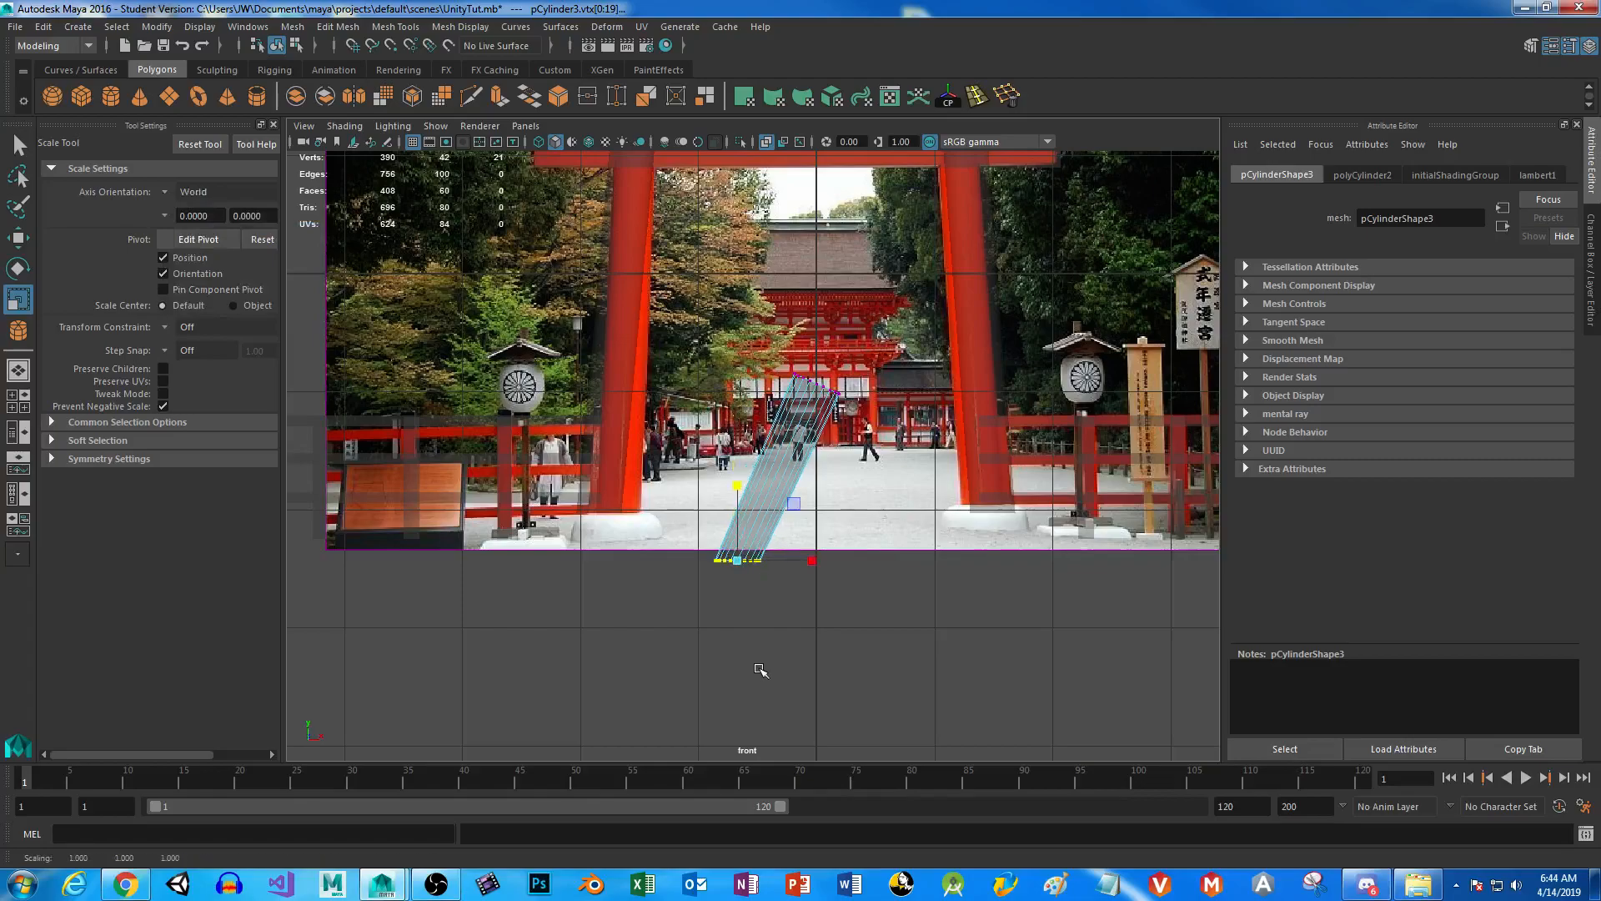
drag(762, 318, 904, 421)
drag(813, 311, 880, 576)
Return the tilted cylinder to object mode and delete it.
right_drag(758, 482, 827, 392)
click(831, 483)
click(802, 476)
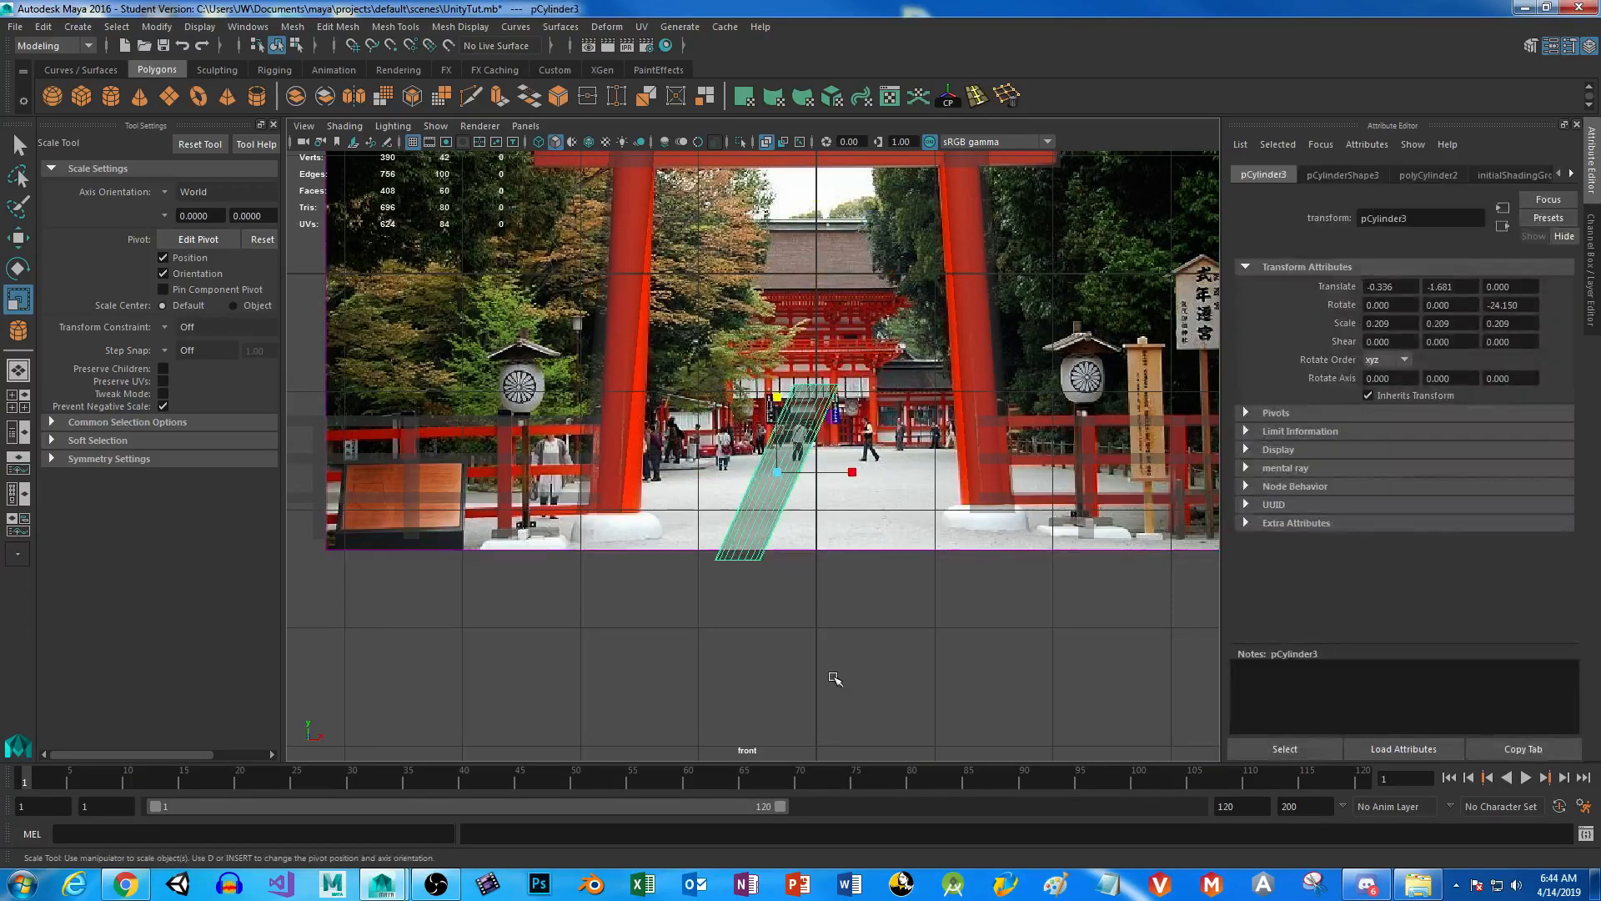
key(Delete)
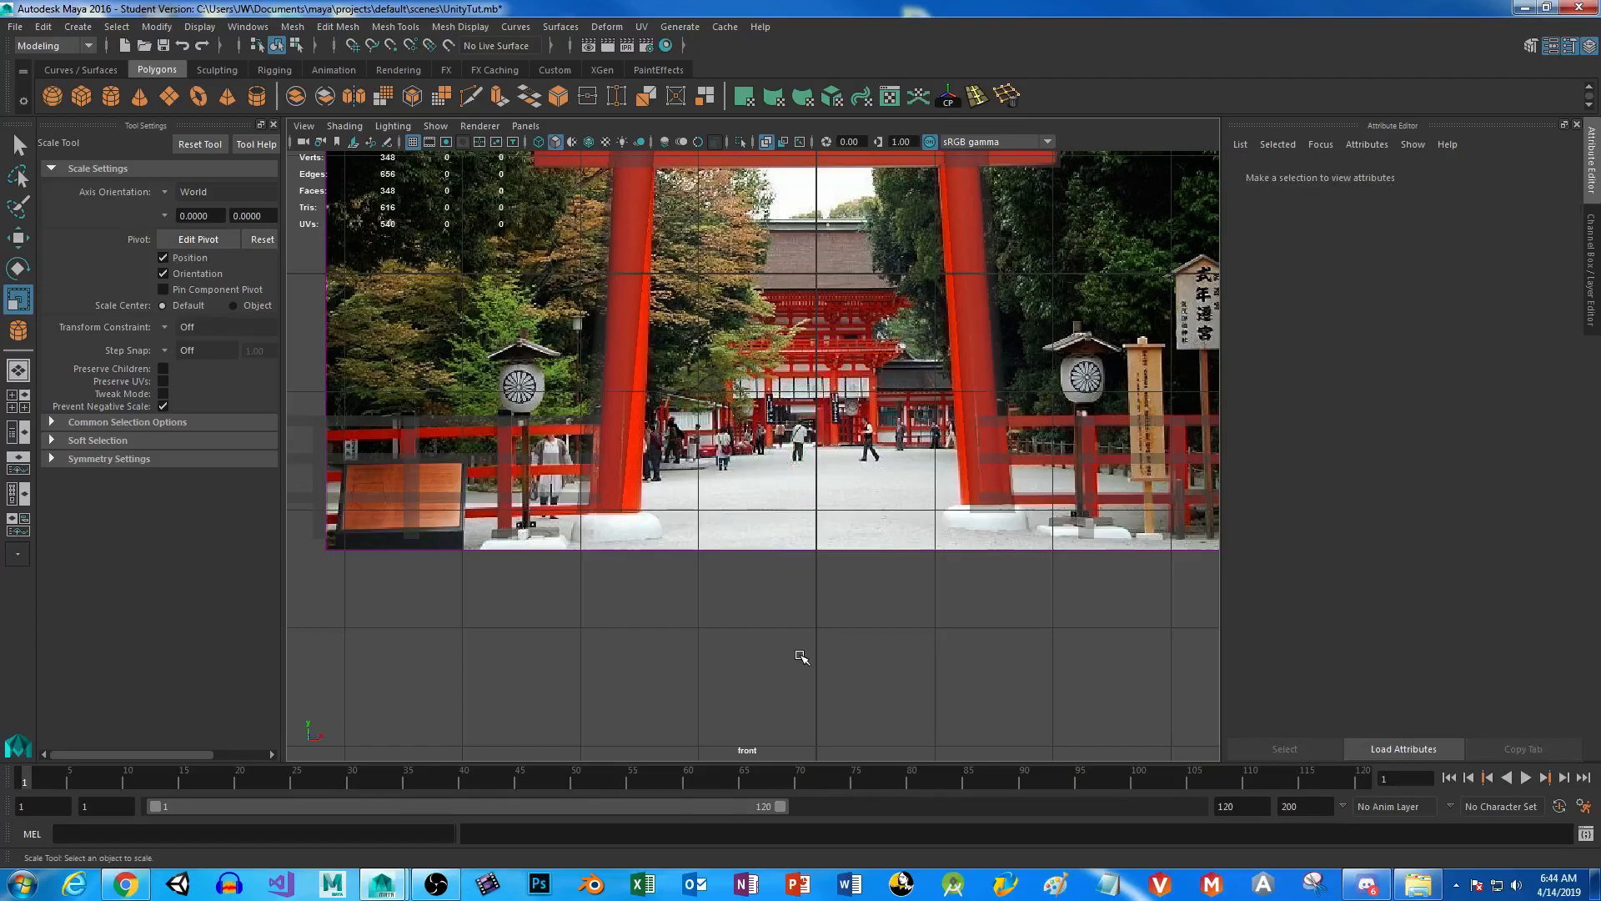
Save the scene and inspect the gate and its fences in the perspective view.
key(ctrl+s)
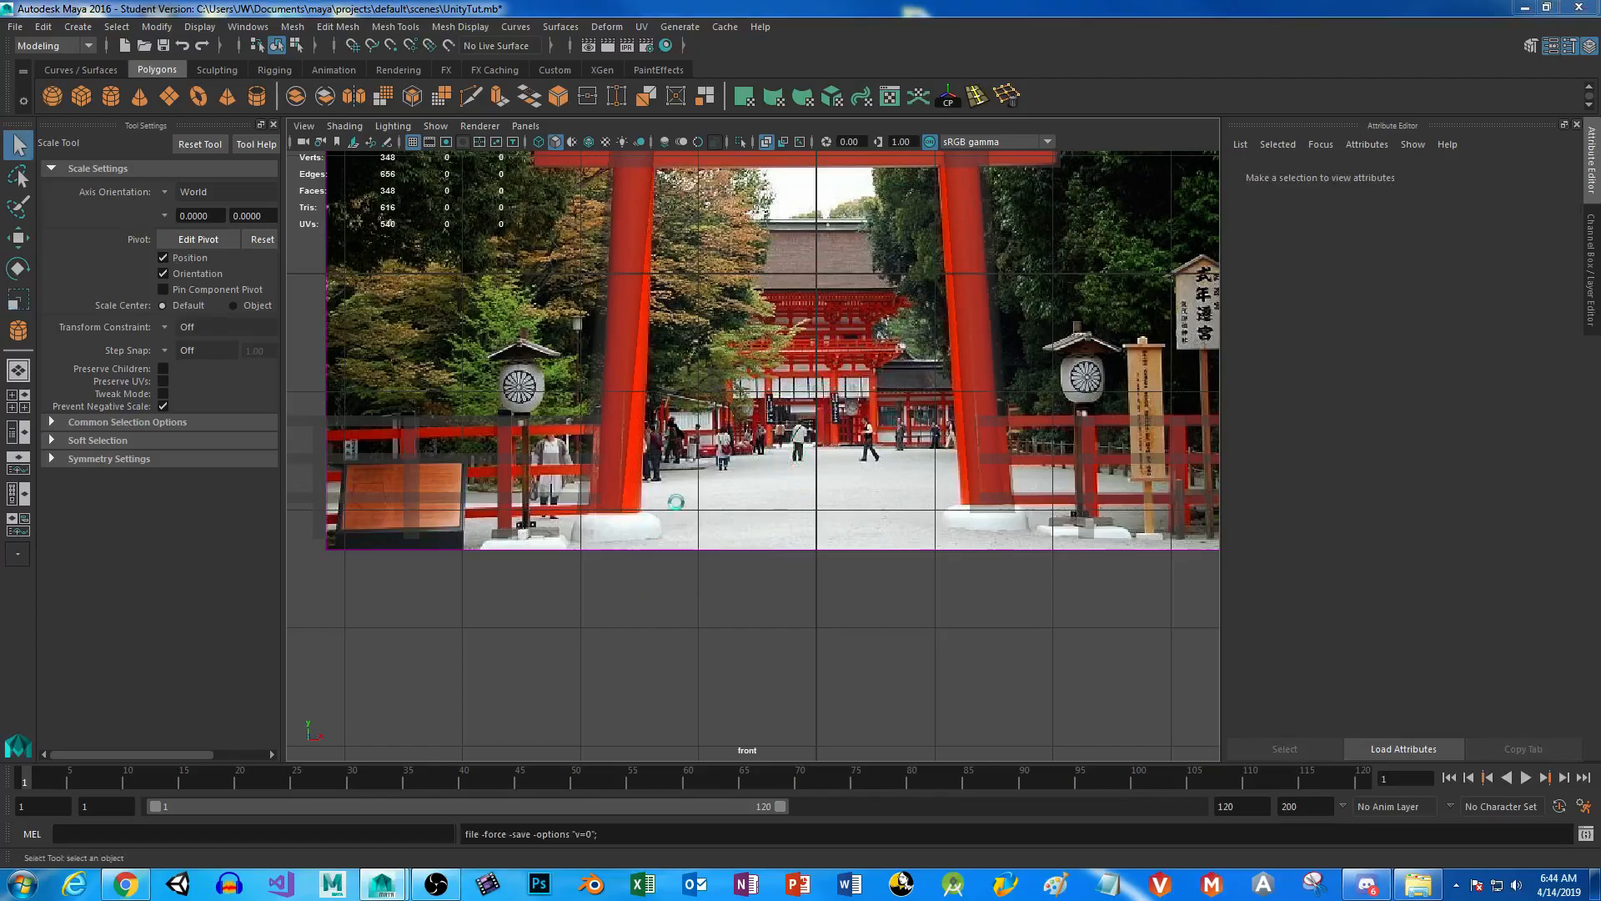
click(765, 458)
key(space)
key(space)
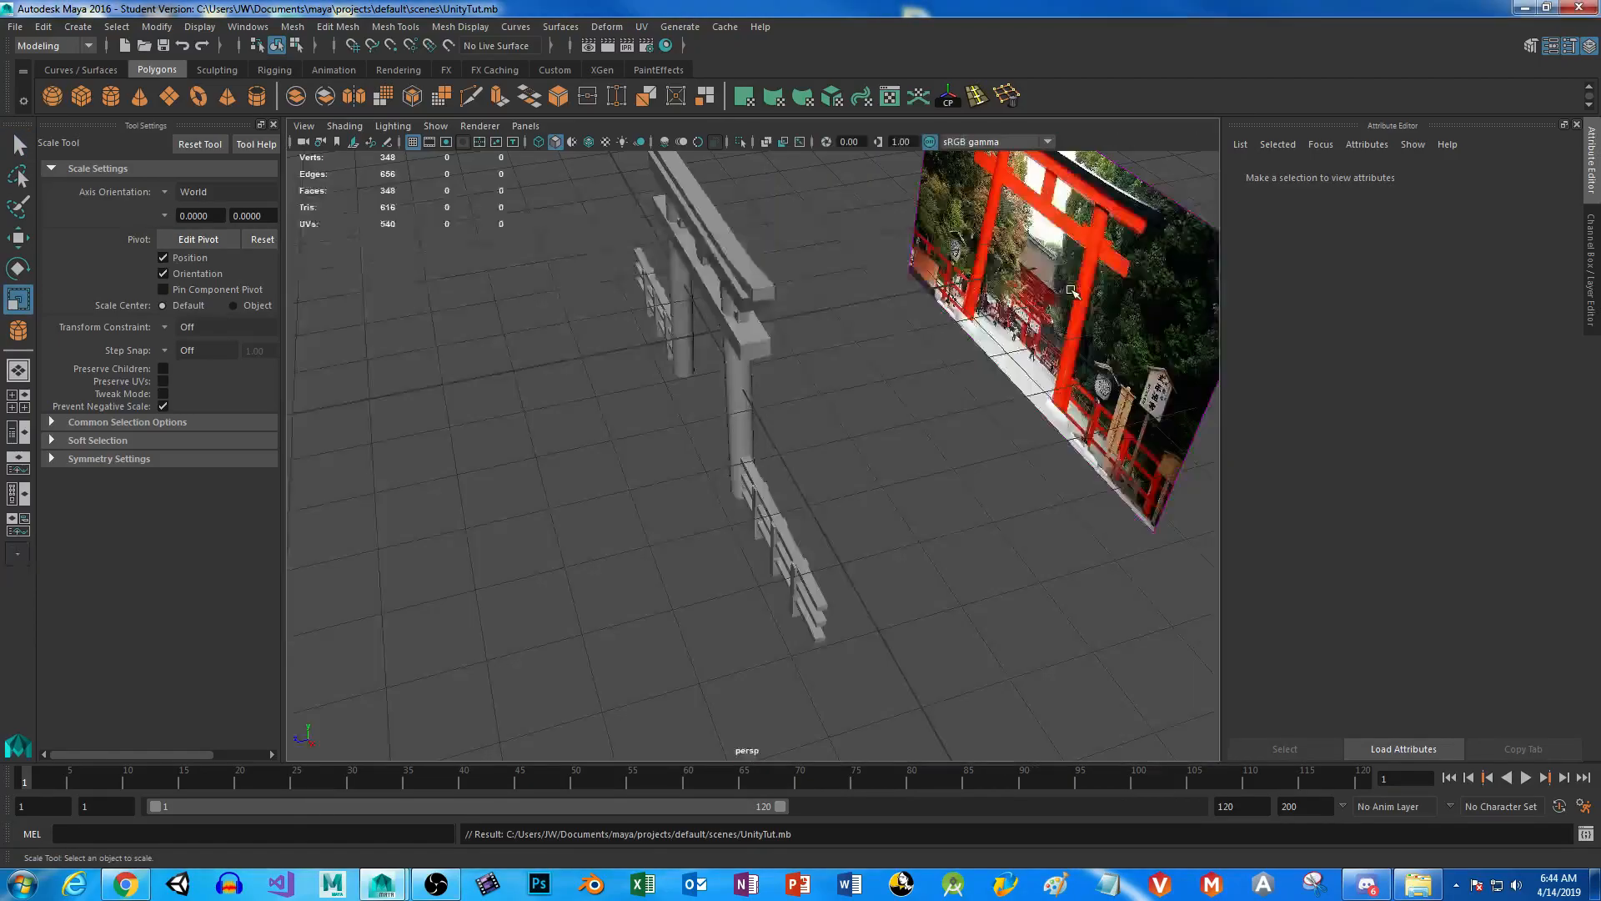
alt+drag(852, 558, 825, 501)
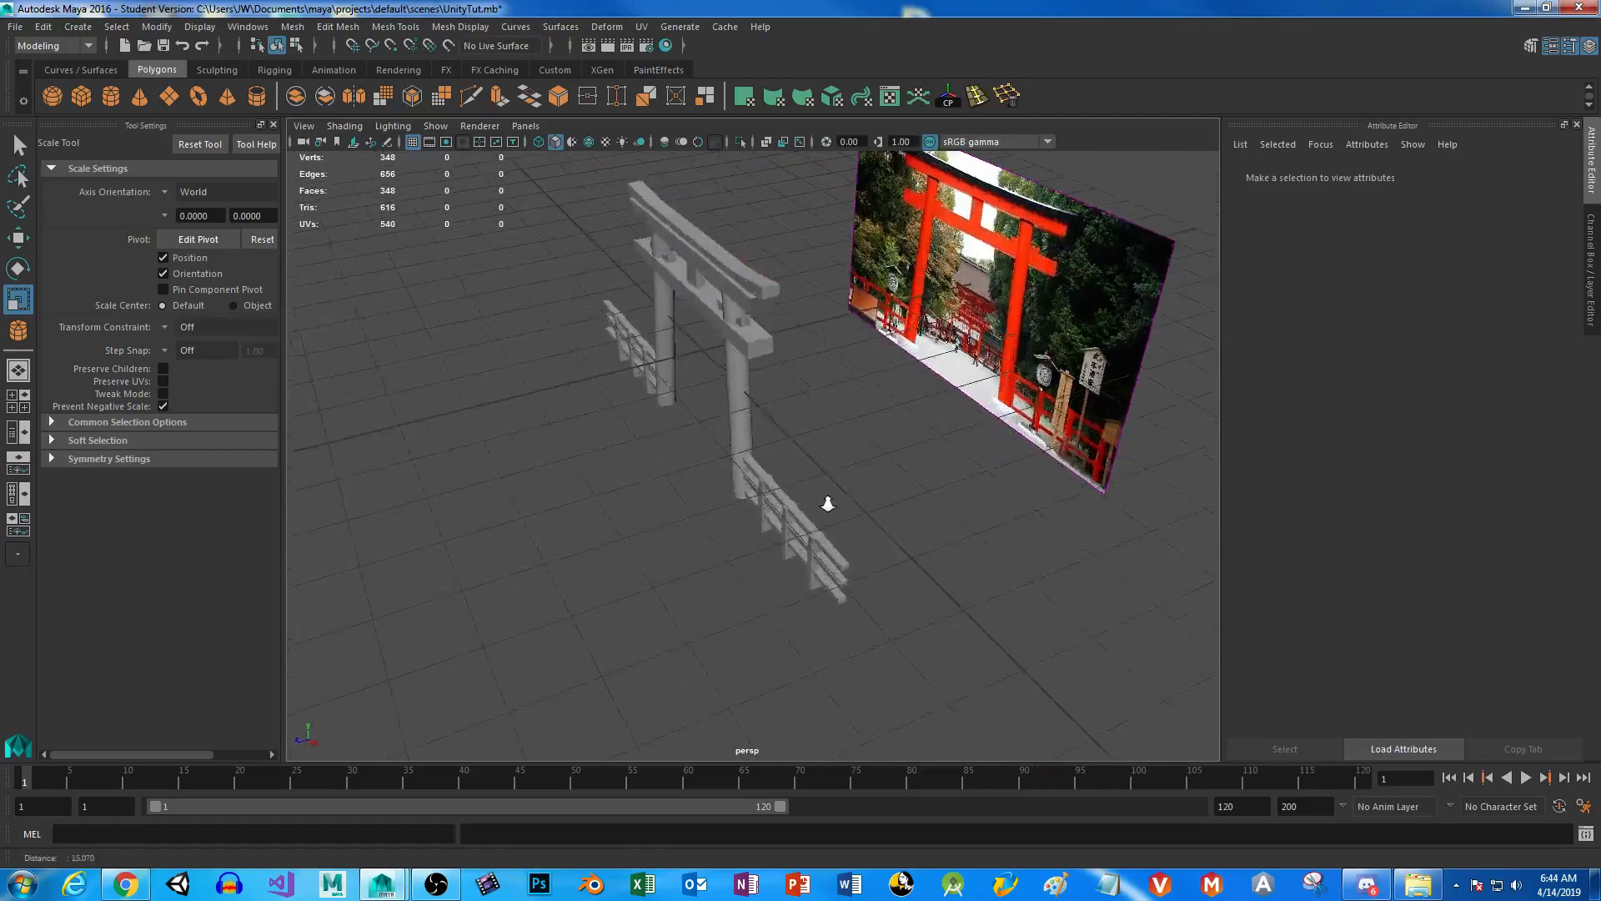
alt+right_drag(825, 500, 923, 543)
alt+drag(922, 543, 911, 519)
click(729, 515)
shift+click(790, 587)
shift+click(868, 678)
alt+right_drag(782, 679, 662, 593)
alt+middle_drag(542, 342, 719, 538)
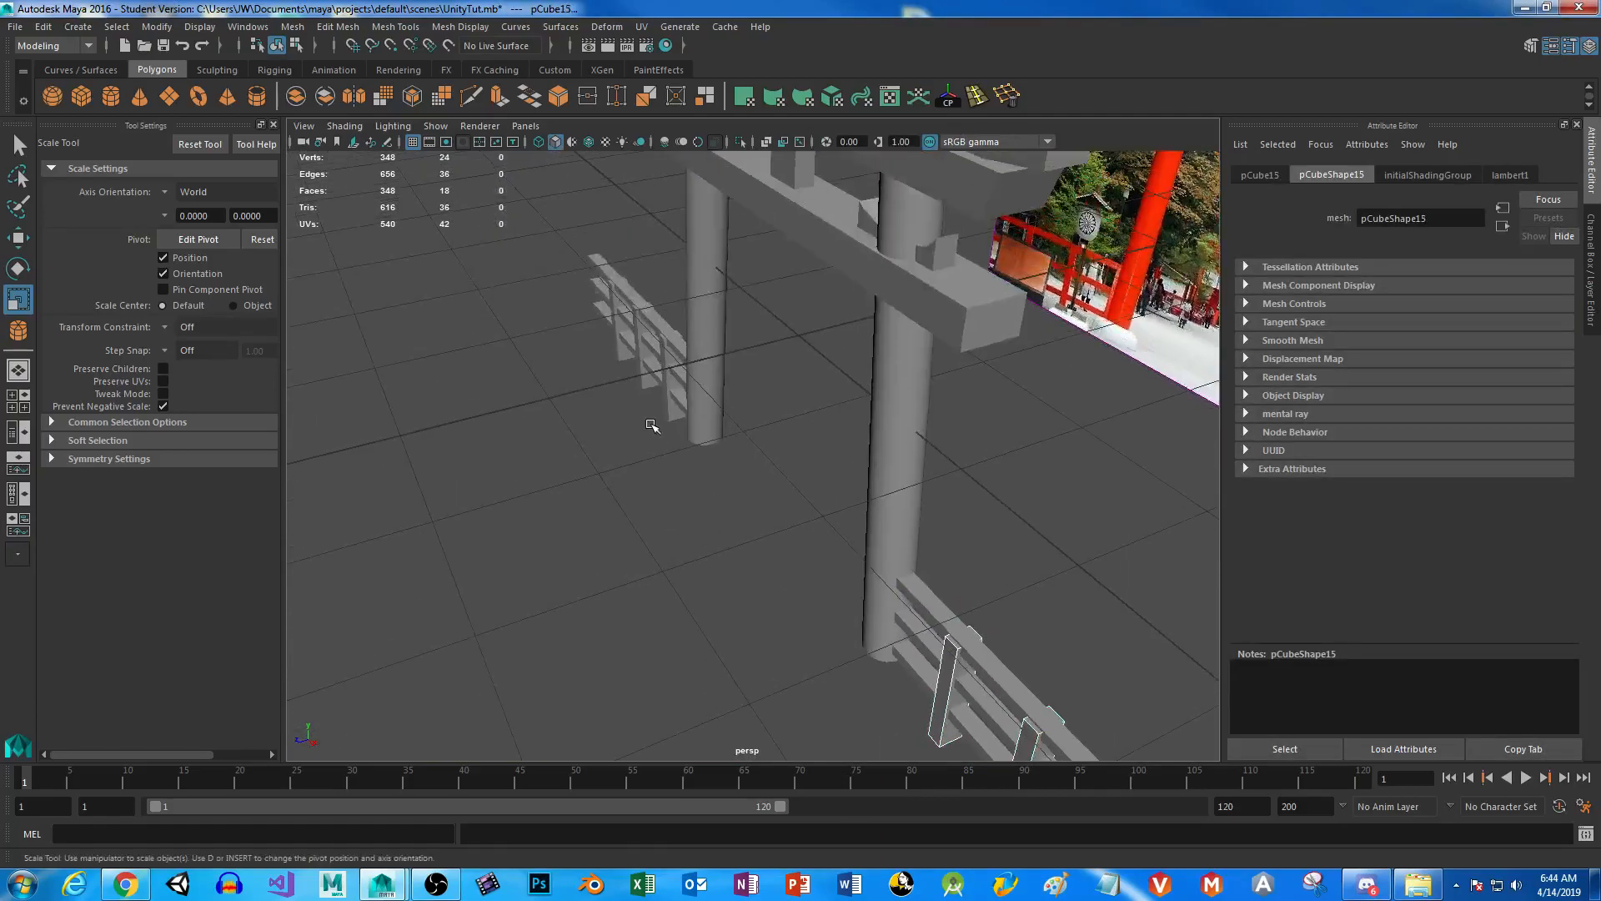
alt+drag(651, 425, 535, 511)
alt+middle_drag(535, 512, 698, 495)
shift+click(661, 510)
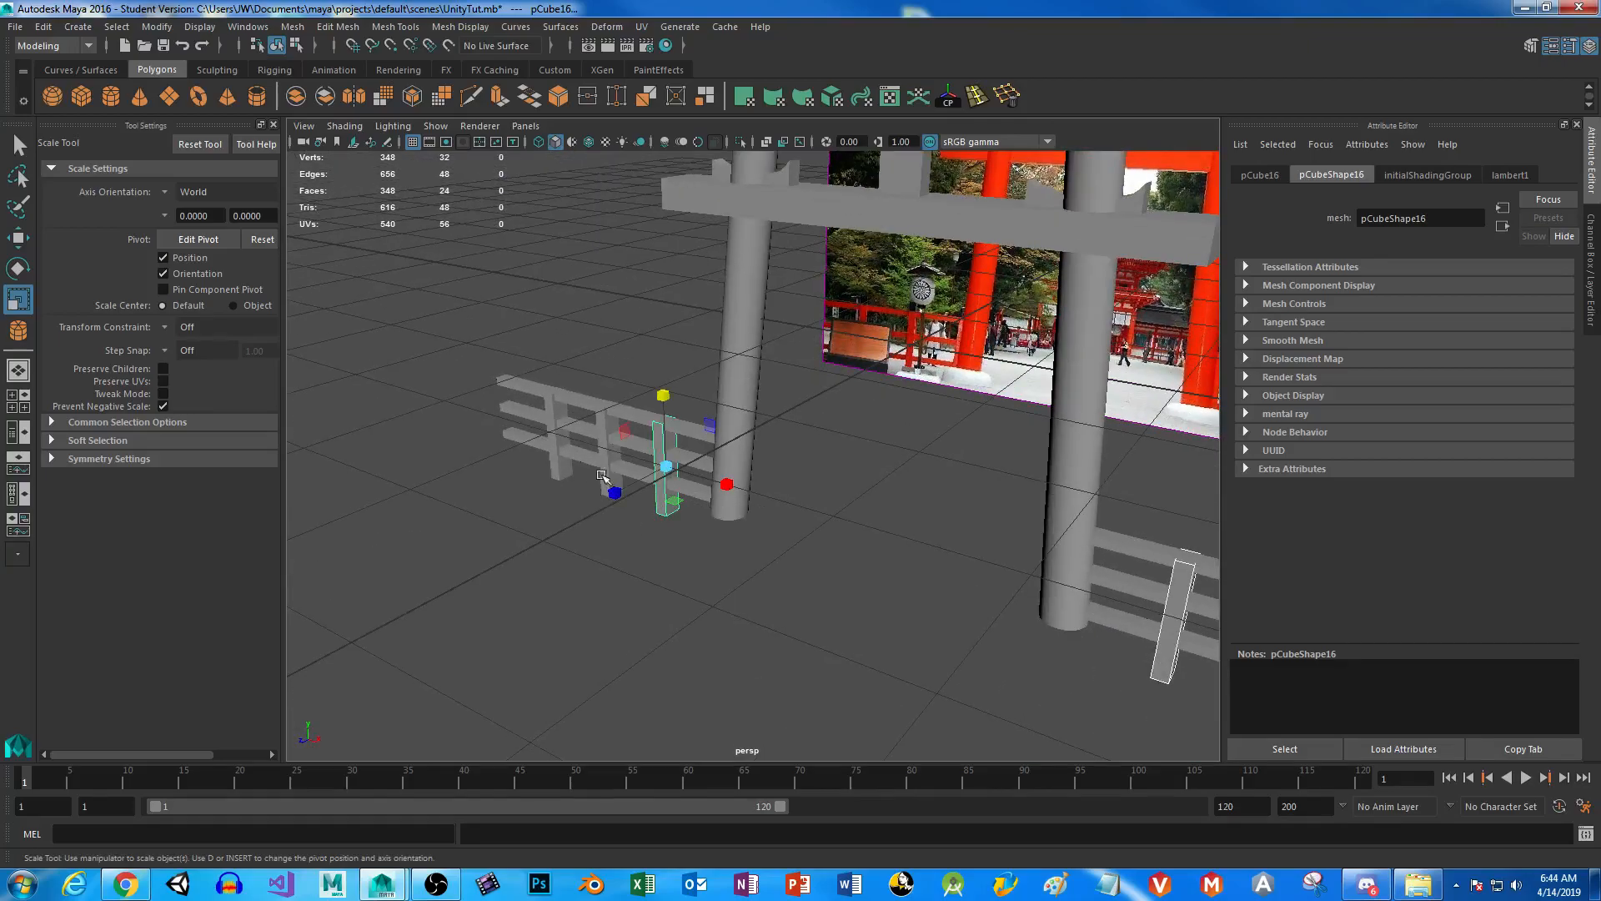
alt+drag(569, 397, 485, 549)
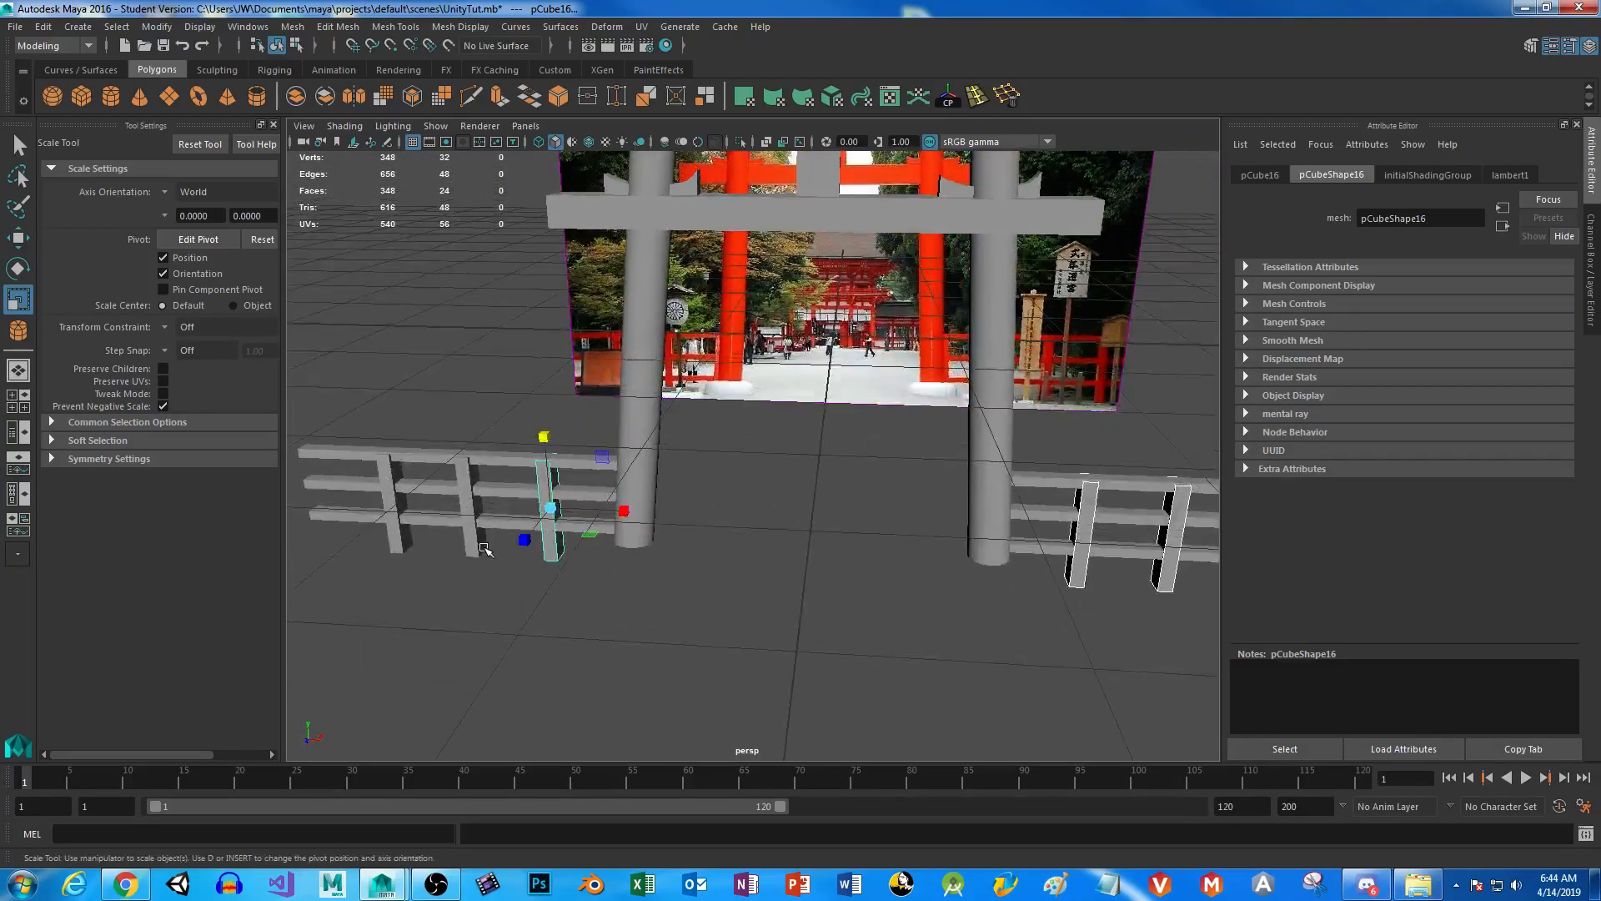
drag(433, 435, 429, 568)
alt+middle_drag(1103, 672, 729, 632)
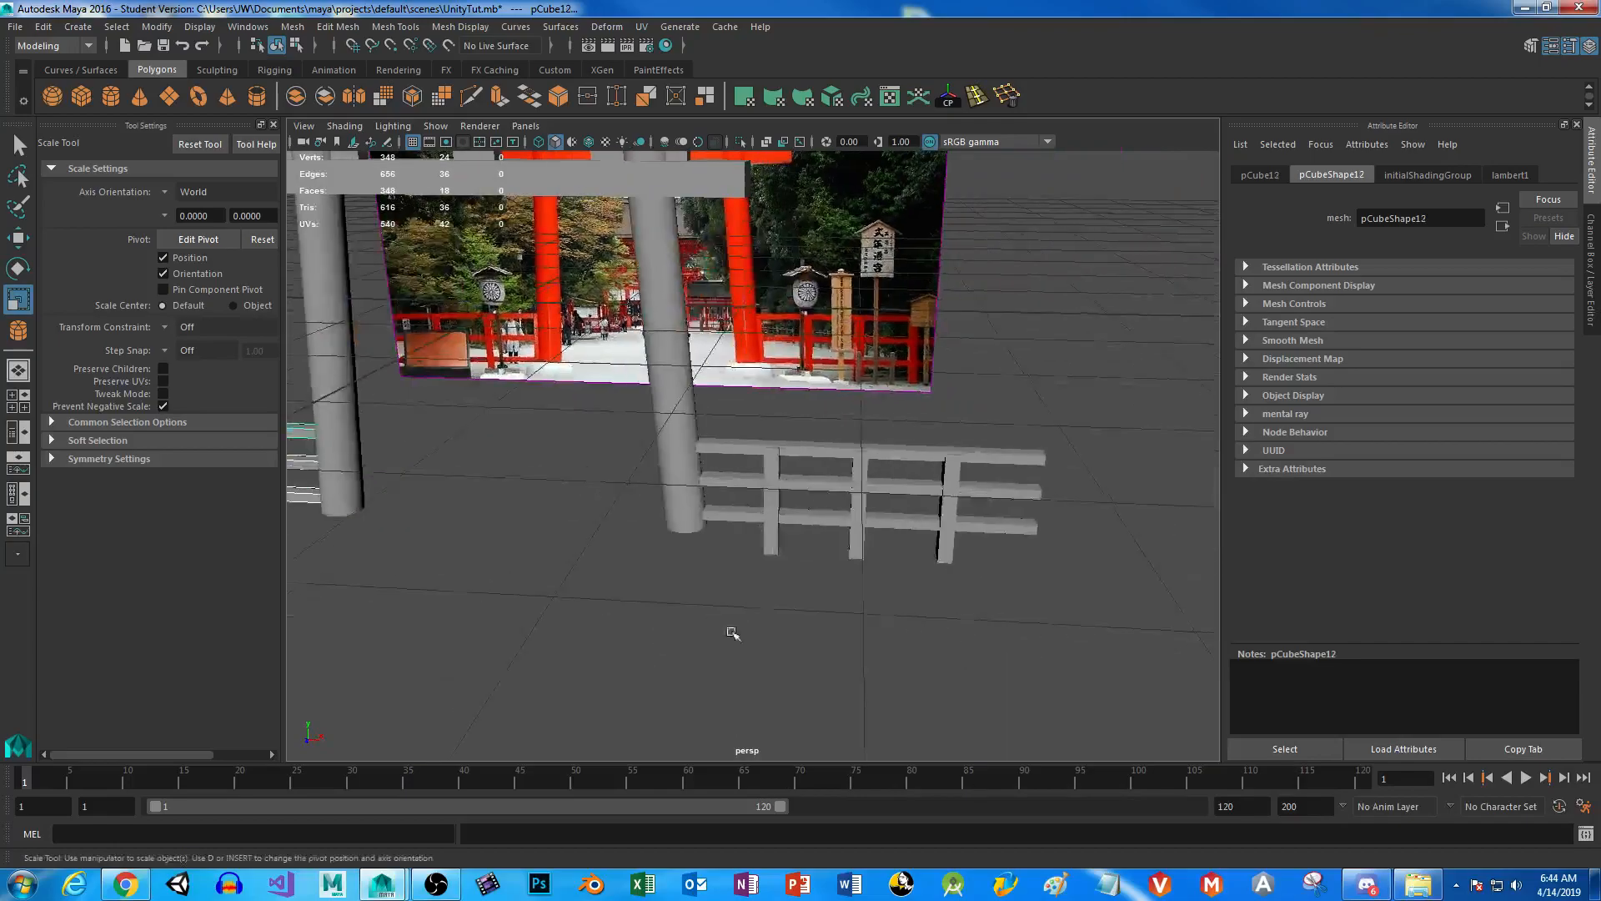
shift+drag(808, 411, 738, 453)
Select all six fence posts on both sides of the gate and activate the Move tool.
alt+drag(589, 608, 800, 589)
click(785, 478)
shift+click(678, 466)
shift+click(882, 463)
alt+middle_drag(618, 597, 1120, 594)
shift+click(459, 481)
alt+middle_drag(415, 542, 824, 541)
shift+click(749, 505)
shift+click(618, 510)
alt+drag(1031, 525, 880, 562)
alt+drag(630, 507, 829, 618)
key(w)
click(611, 602)
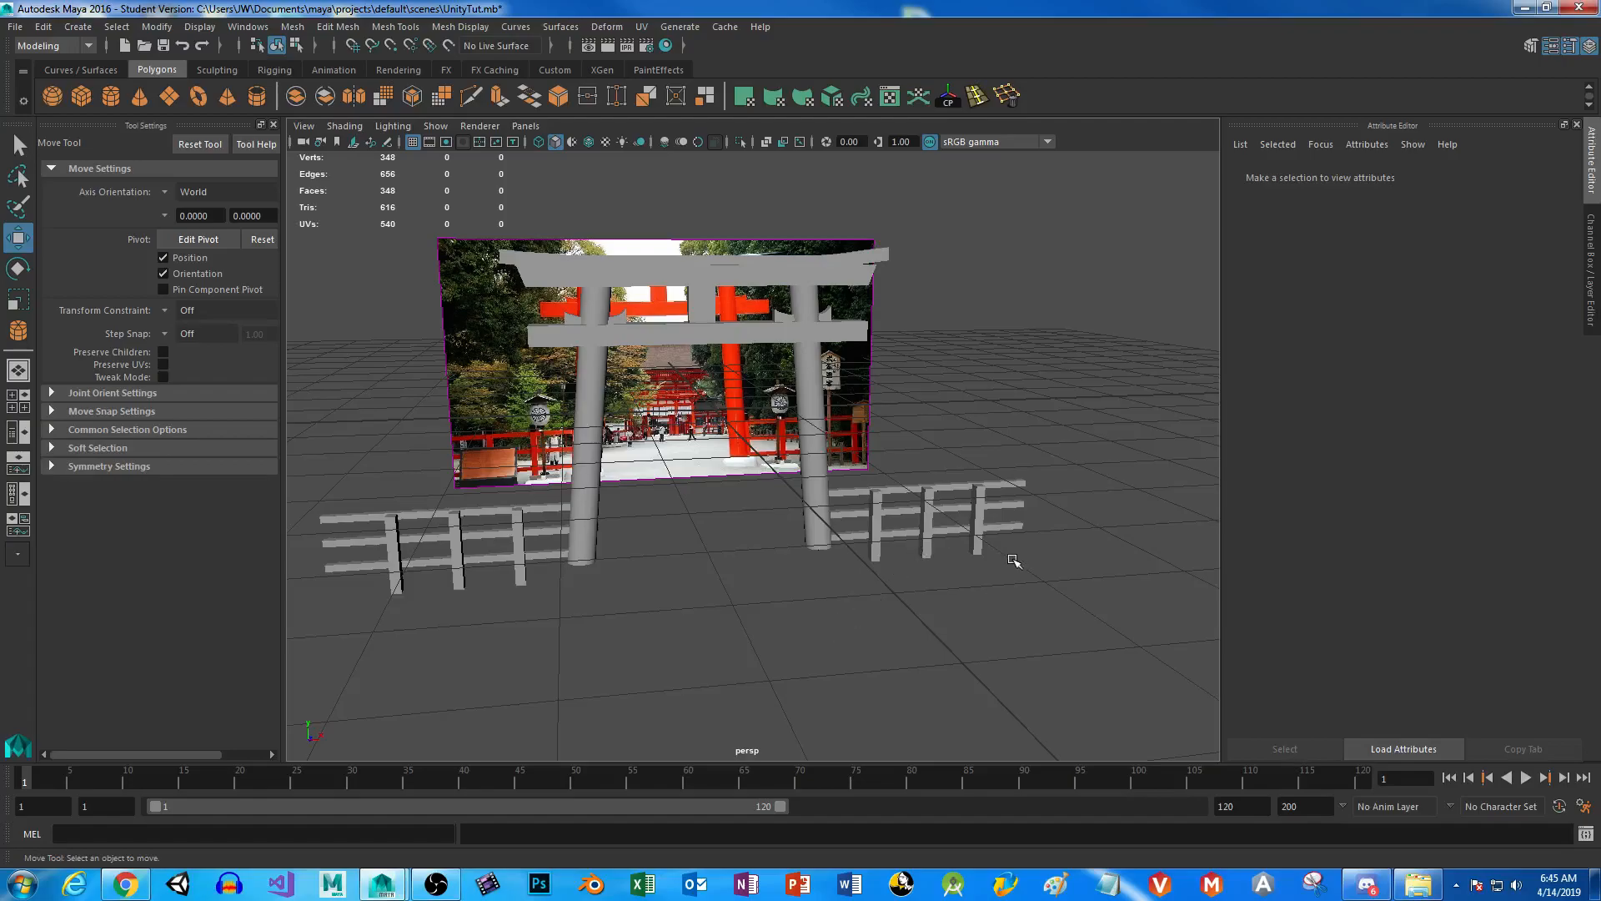
Duplicate the three horizontal rails of the right-hand fence.
click(981, 537)
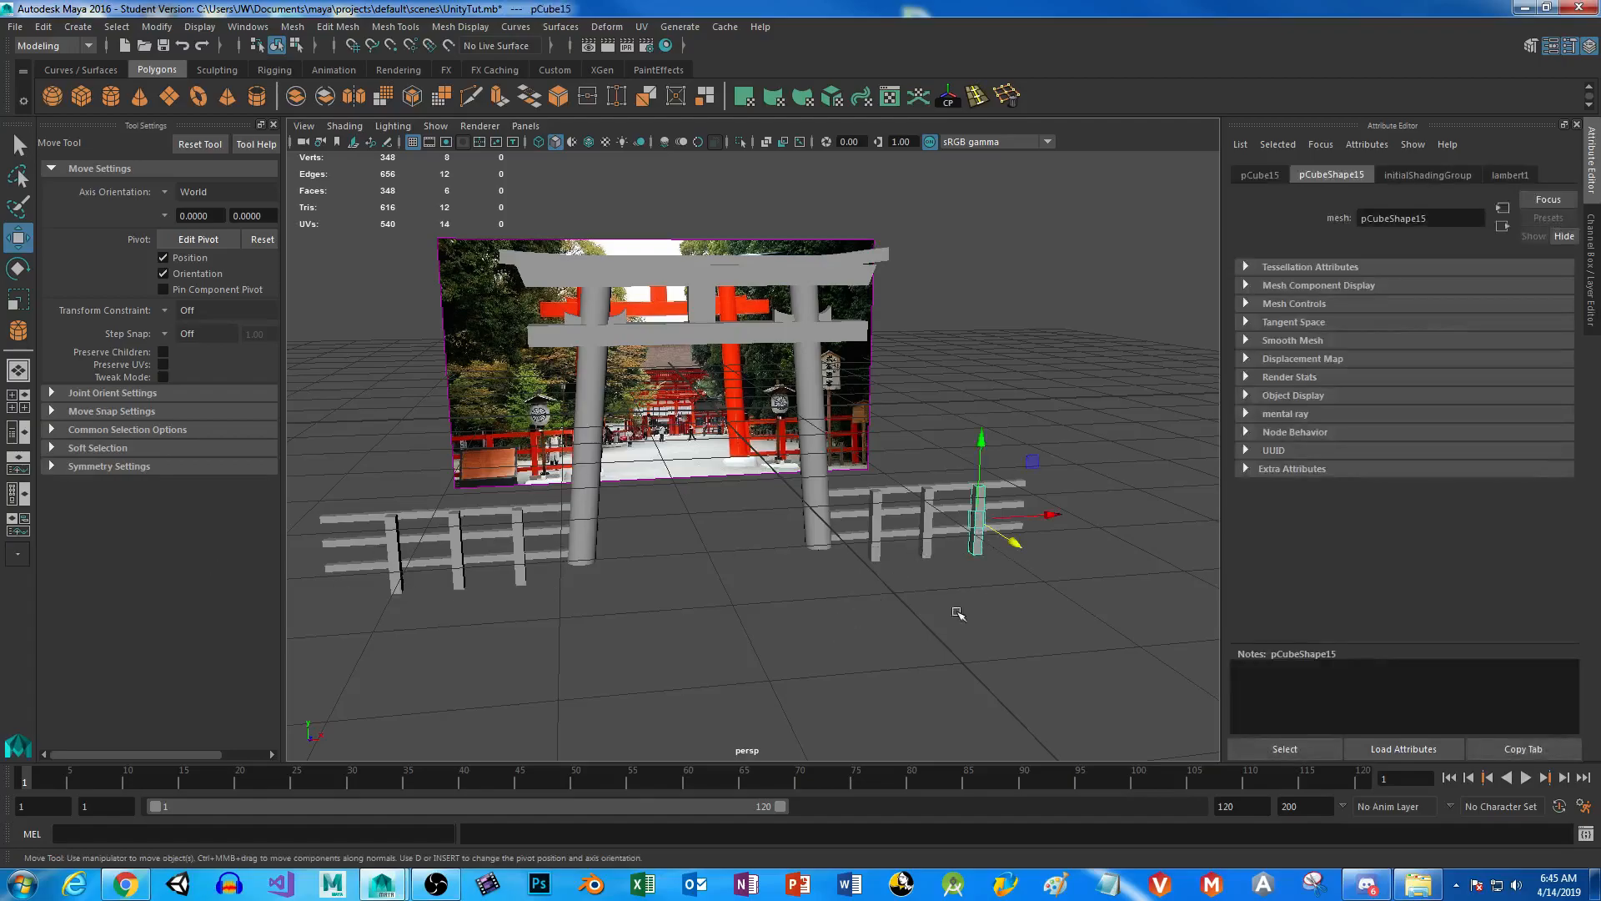
alt+middle_drag(947, 623, 547, 601)
scroll(573, 538, up, 6)
alt+middle_drag(407, 504, 627, 462)
drag(612, 416, 818, 662)
key(ctrl+d)
Try rotating the duplicated rails about Y and setting one rail's Rotate Y to 90, and undo that value.
key(e)
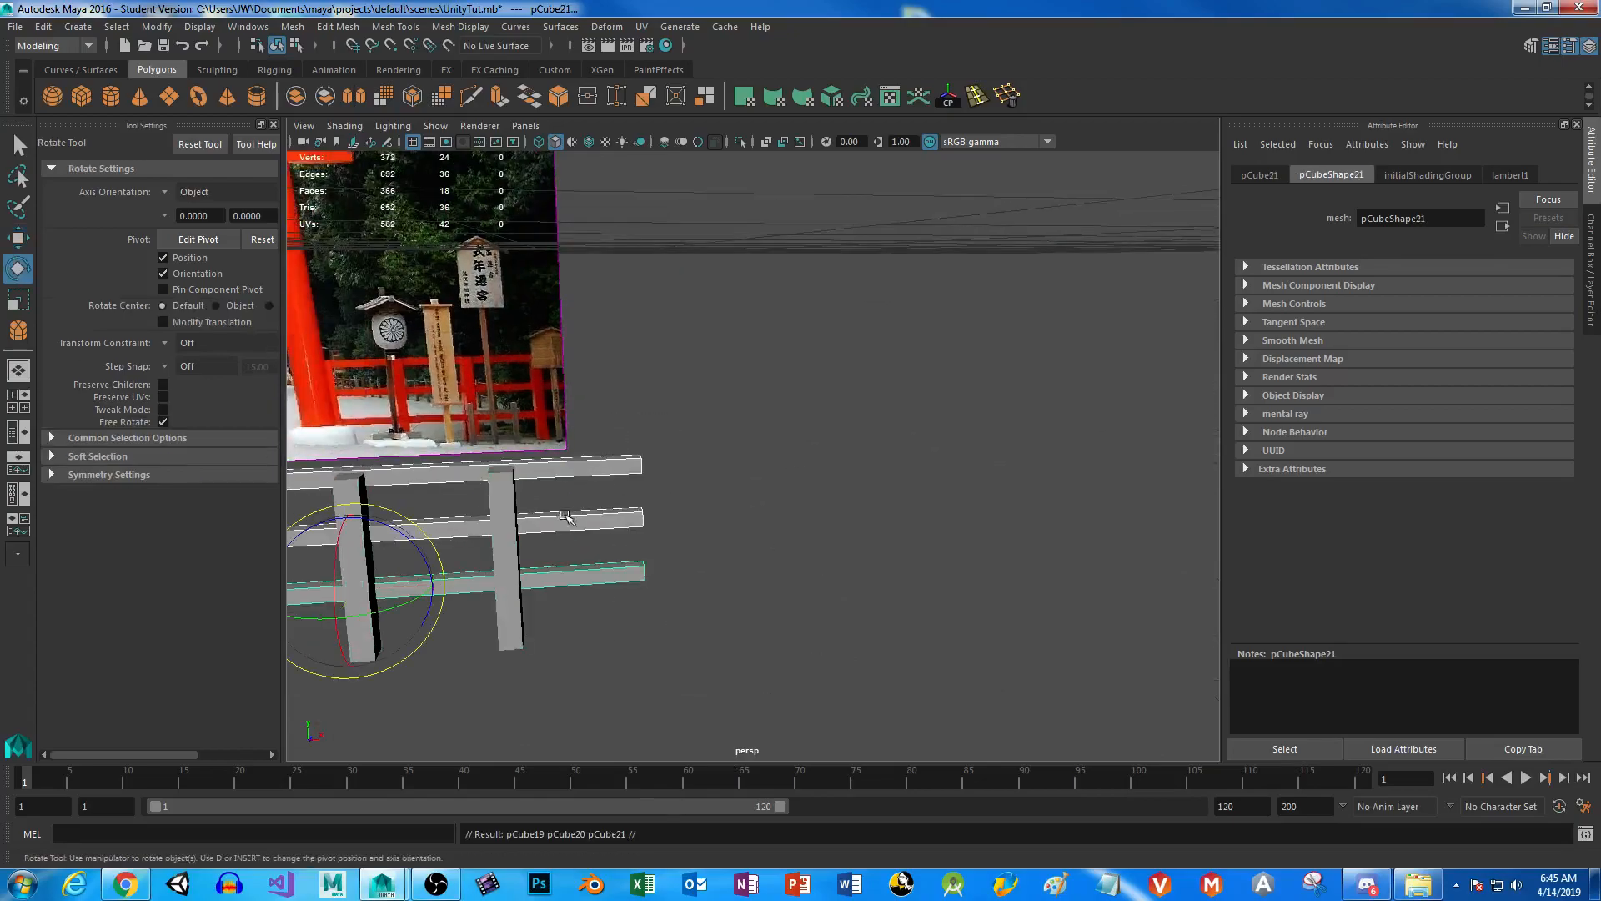
drag(367, 618, 455, 605)
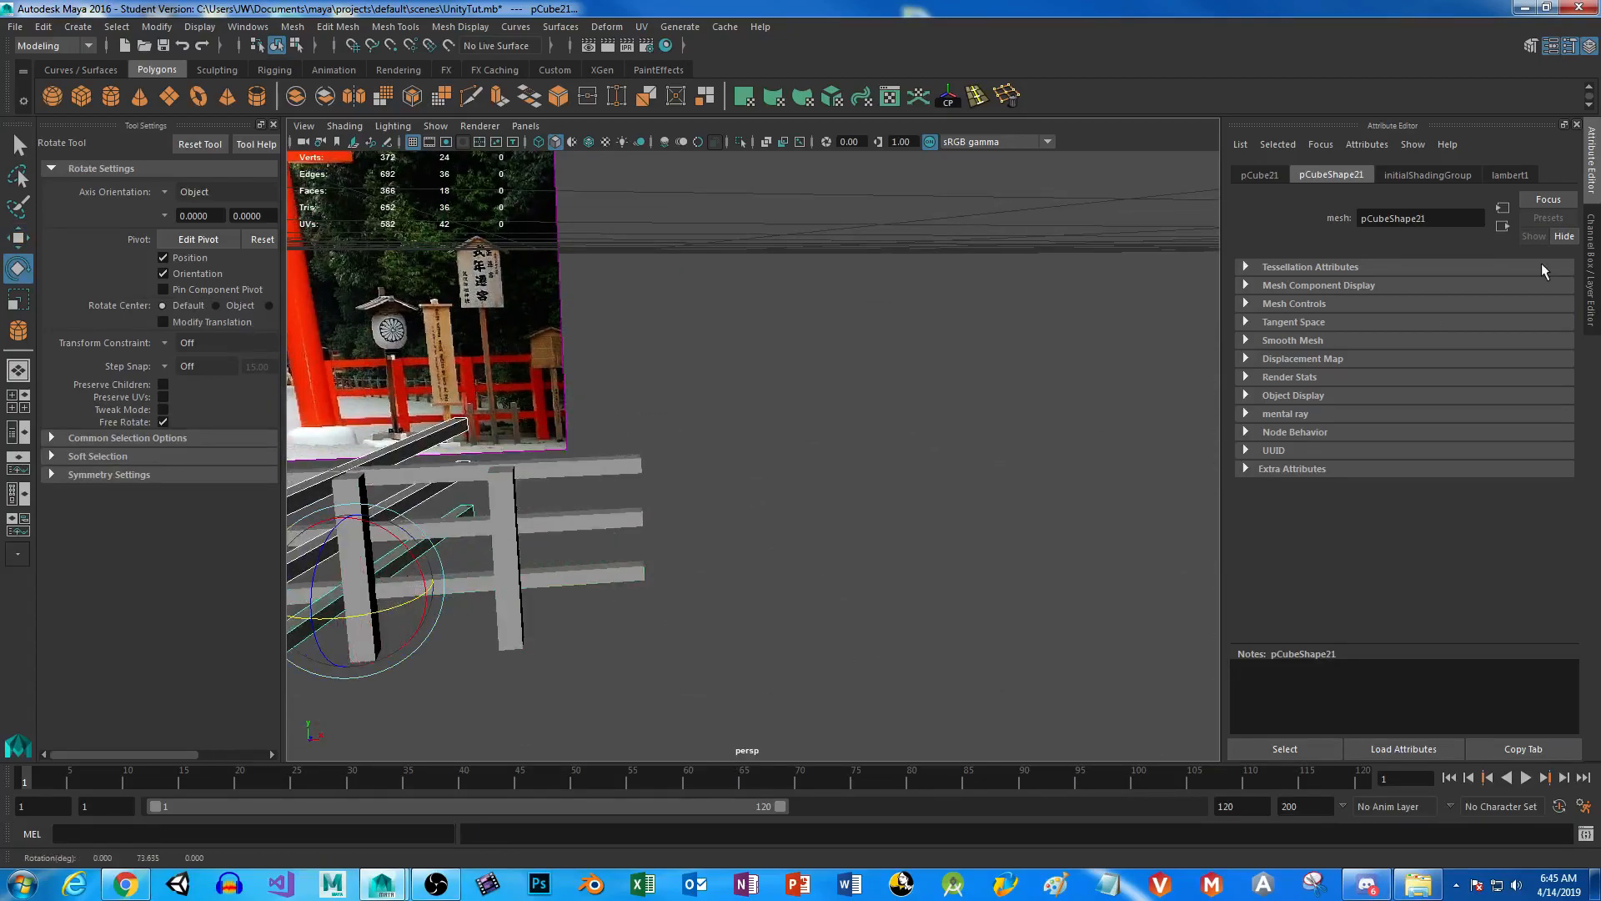
click(1260, 175)
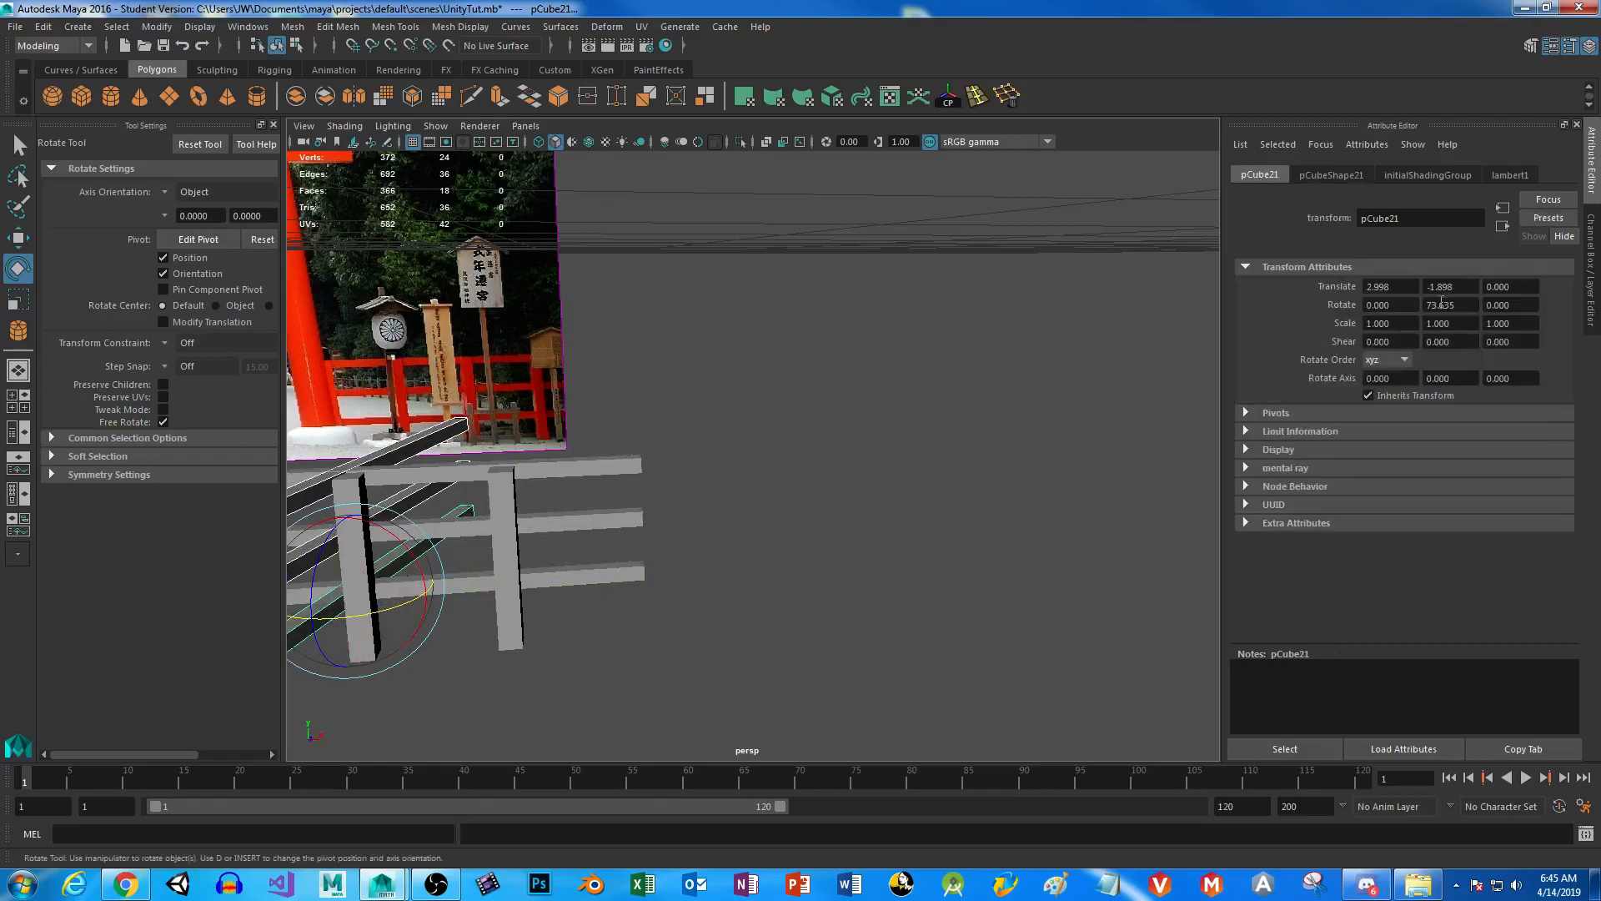
text(90)
key(Return)
alt+middle_drag(715, 447, 915, 396)
key(ctrl+z)
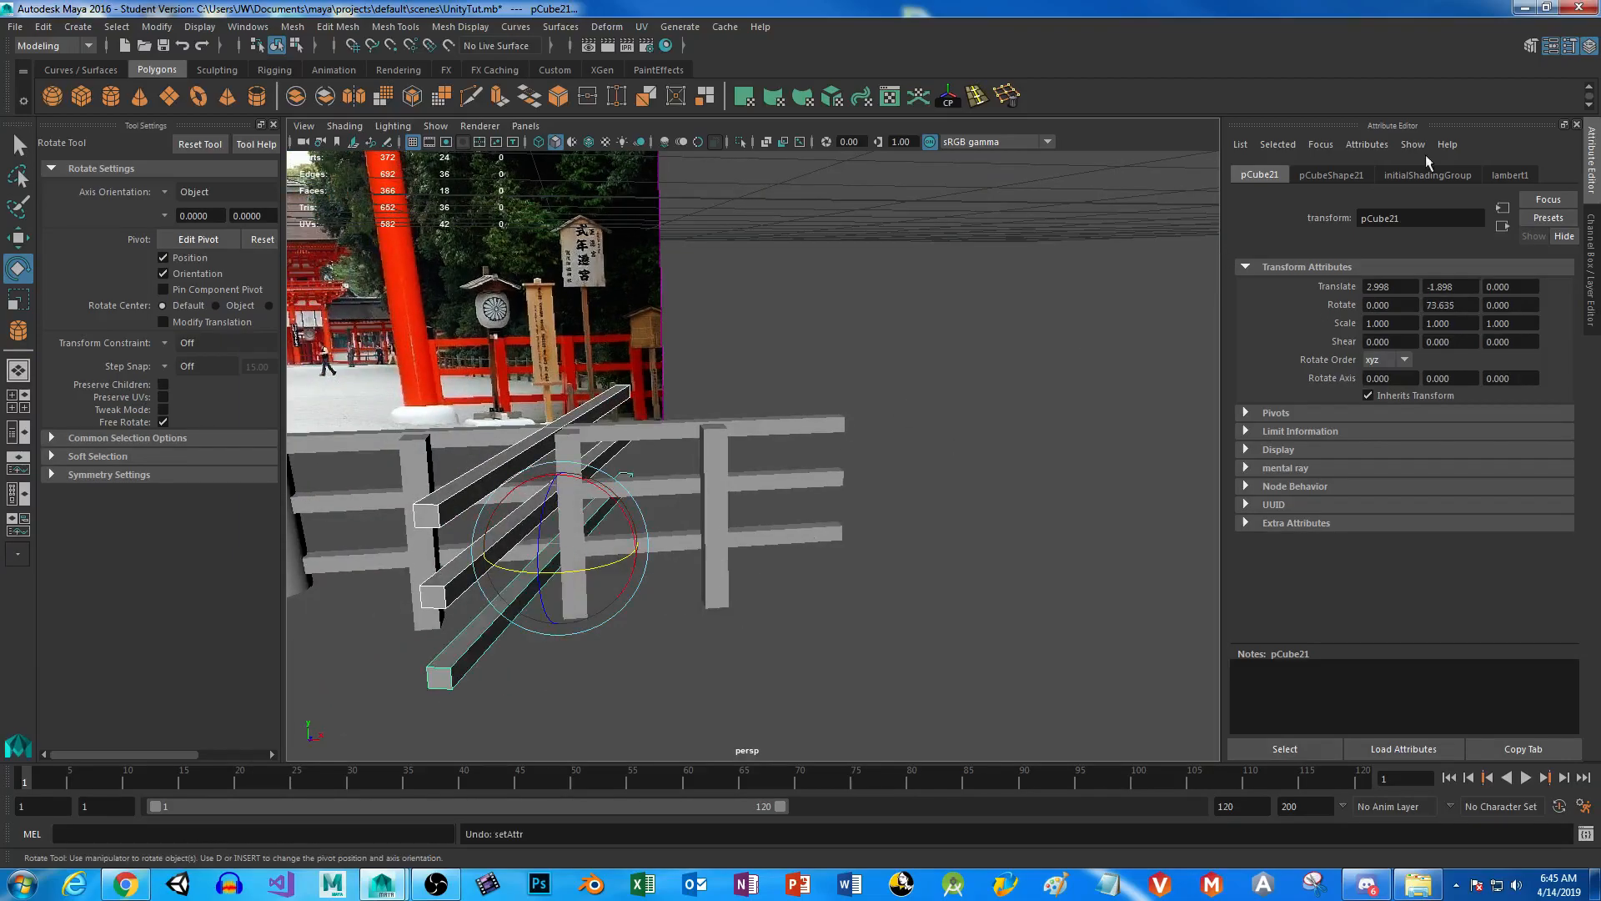
Try a Rotate Y of 90 on all three ungrouped duplicate rails, check the result, and undo their rotation.
click(1593, 263)
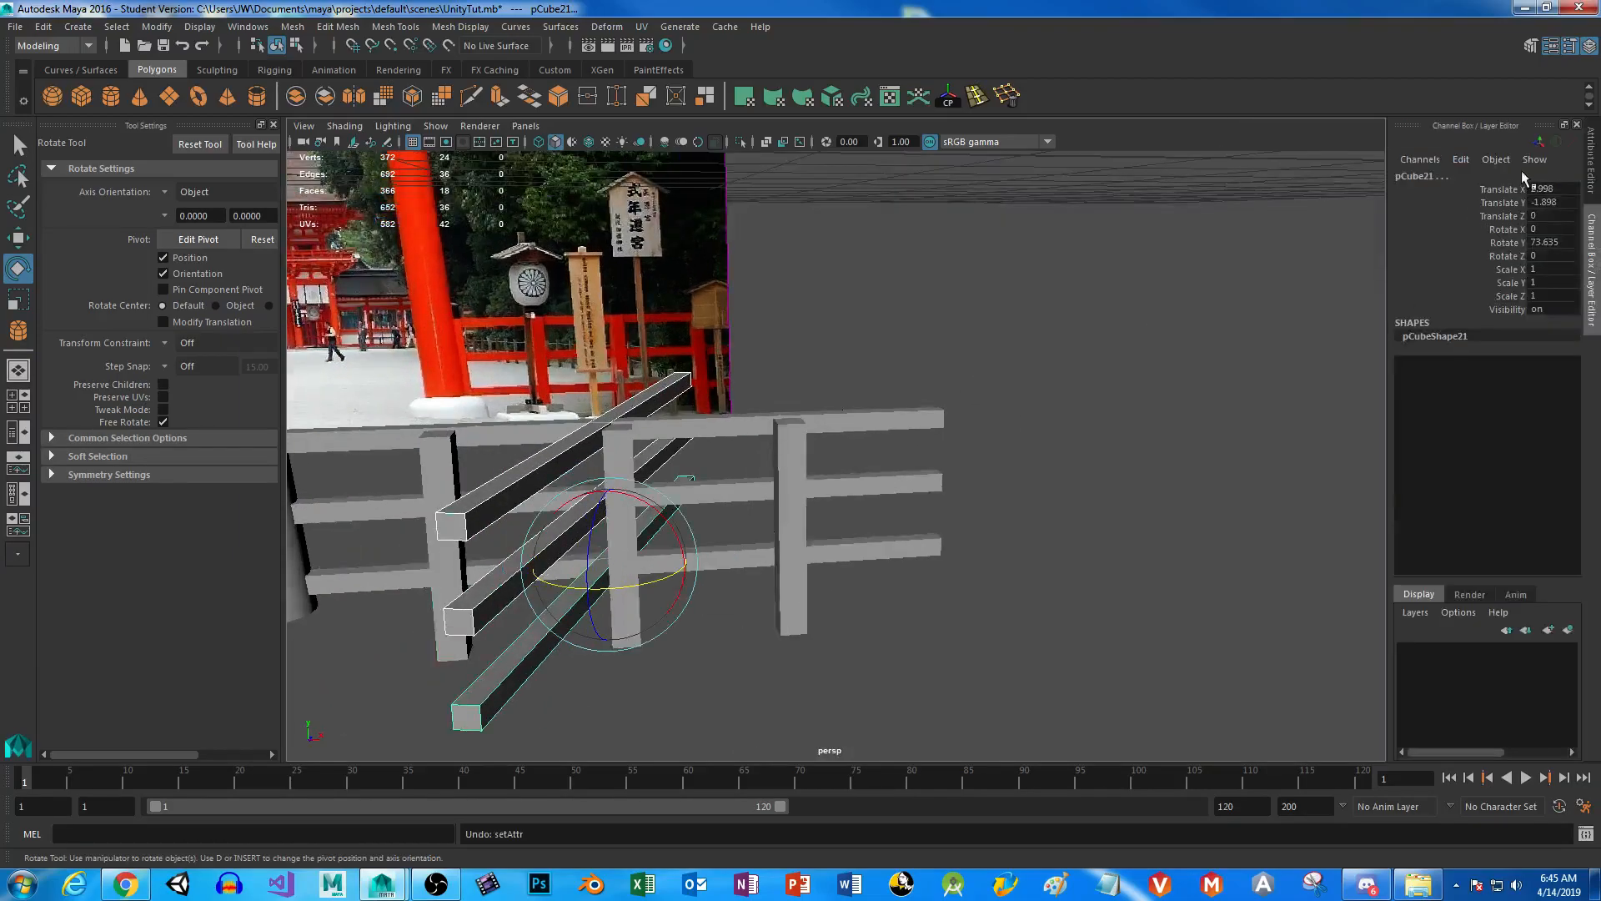
double_click(1562, 242)
text(90)
key(Return)
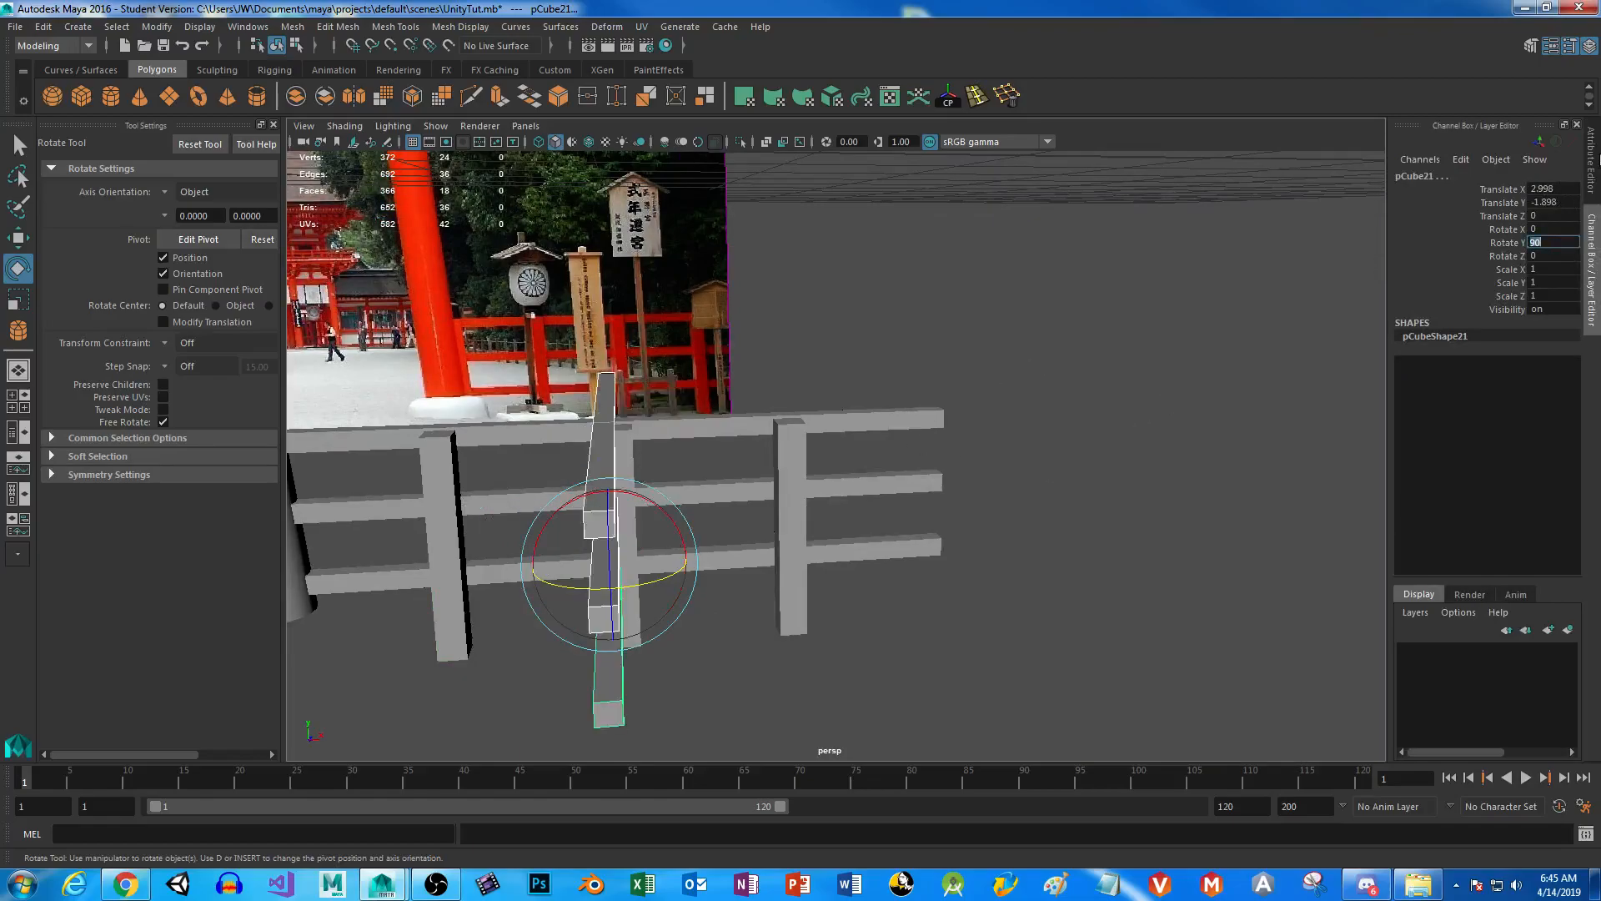
click(1591, 163)
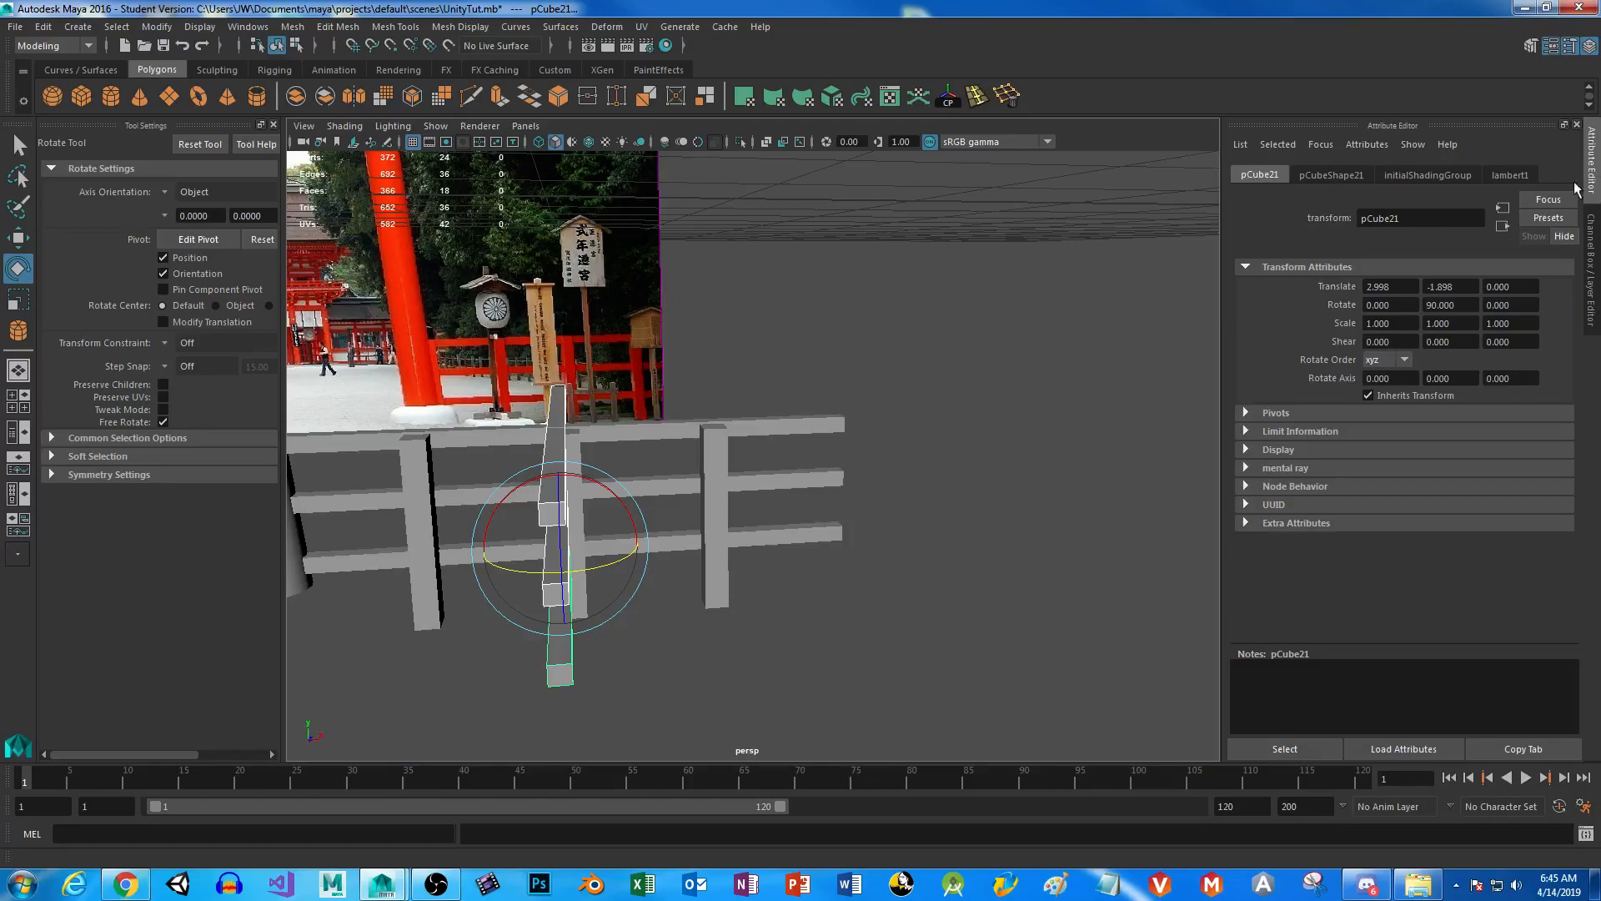
click(1586, 284)
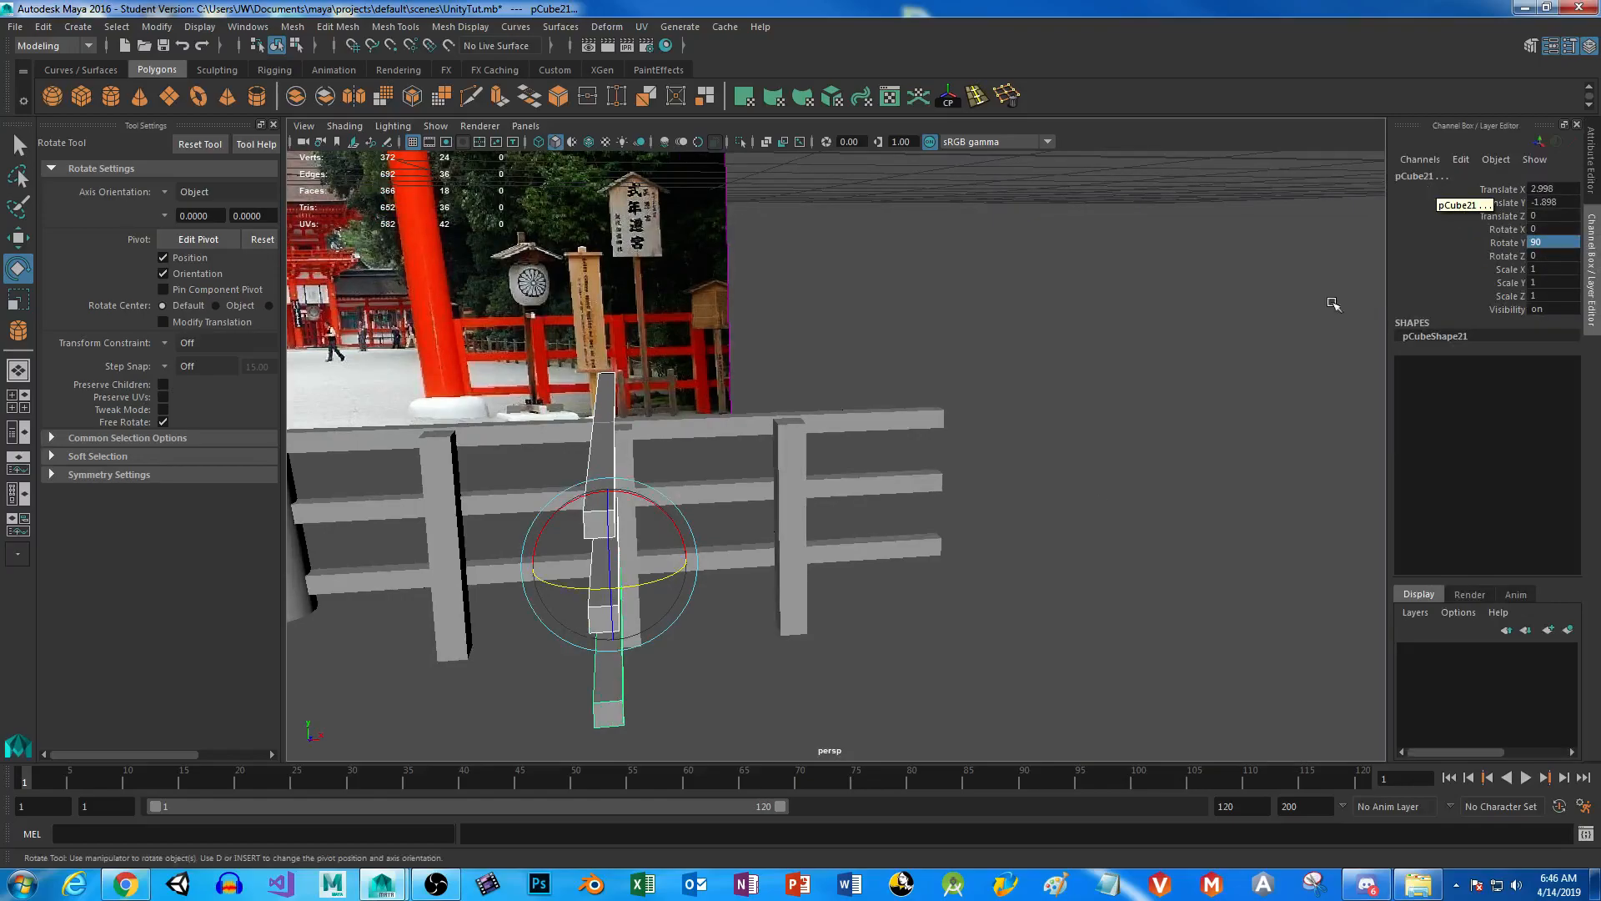
alt+drag(951, 538, 1086, 515)
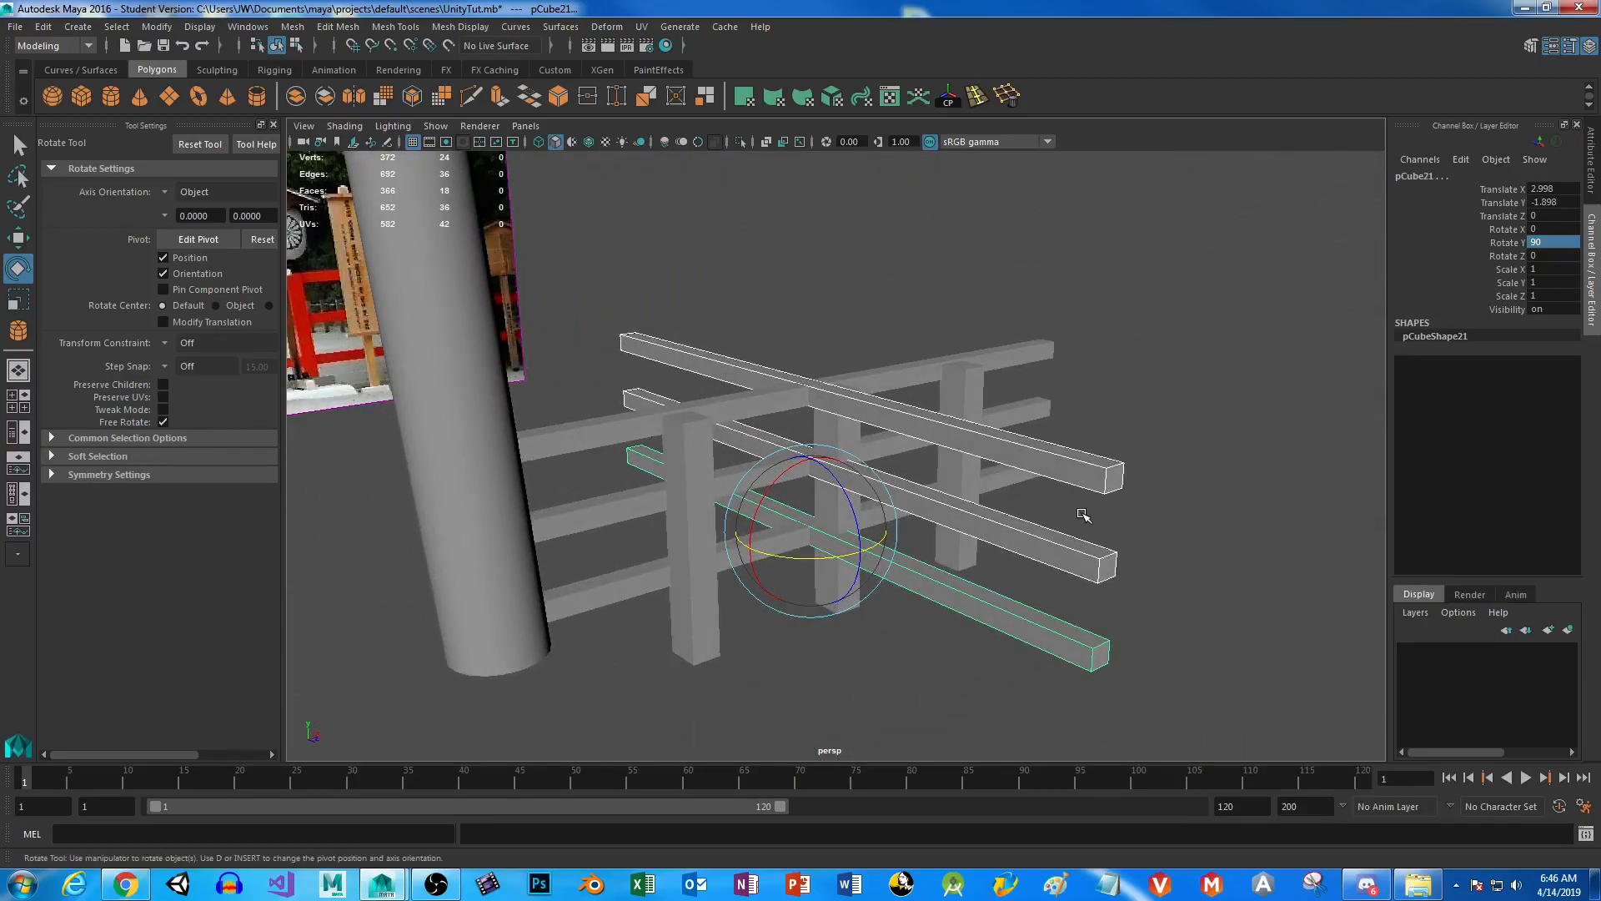
key(ctrl+z)
key(ctrl+z)
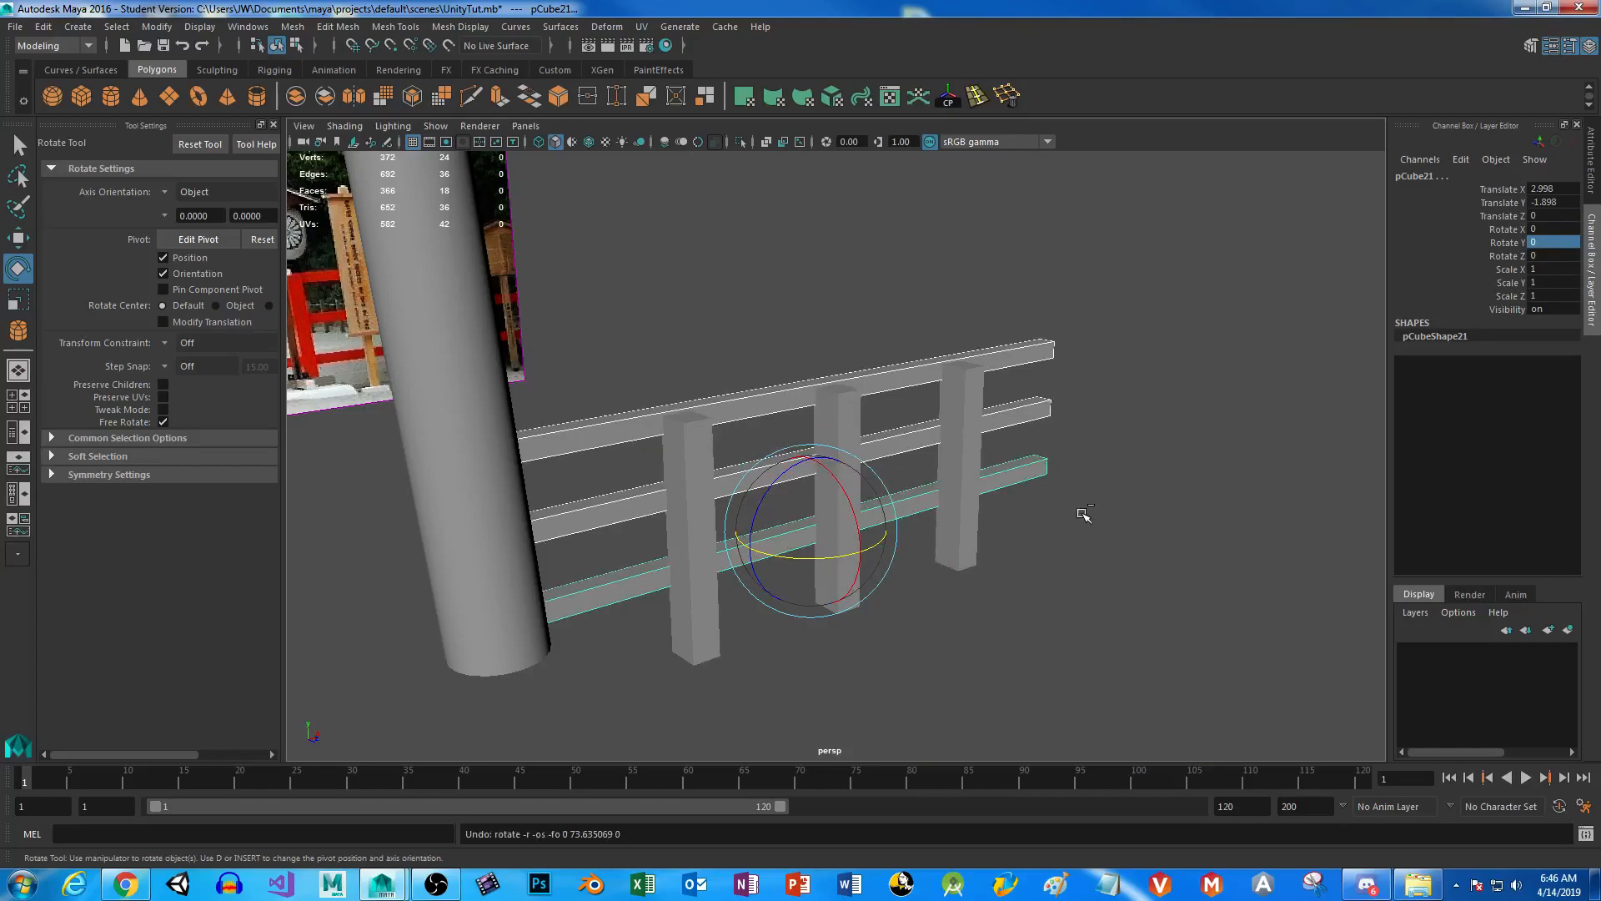
Group the three duplicated fence rails.
key(ctrl+g)
click(1548, 242)
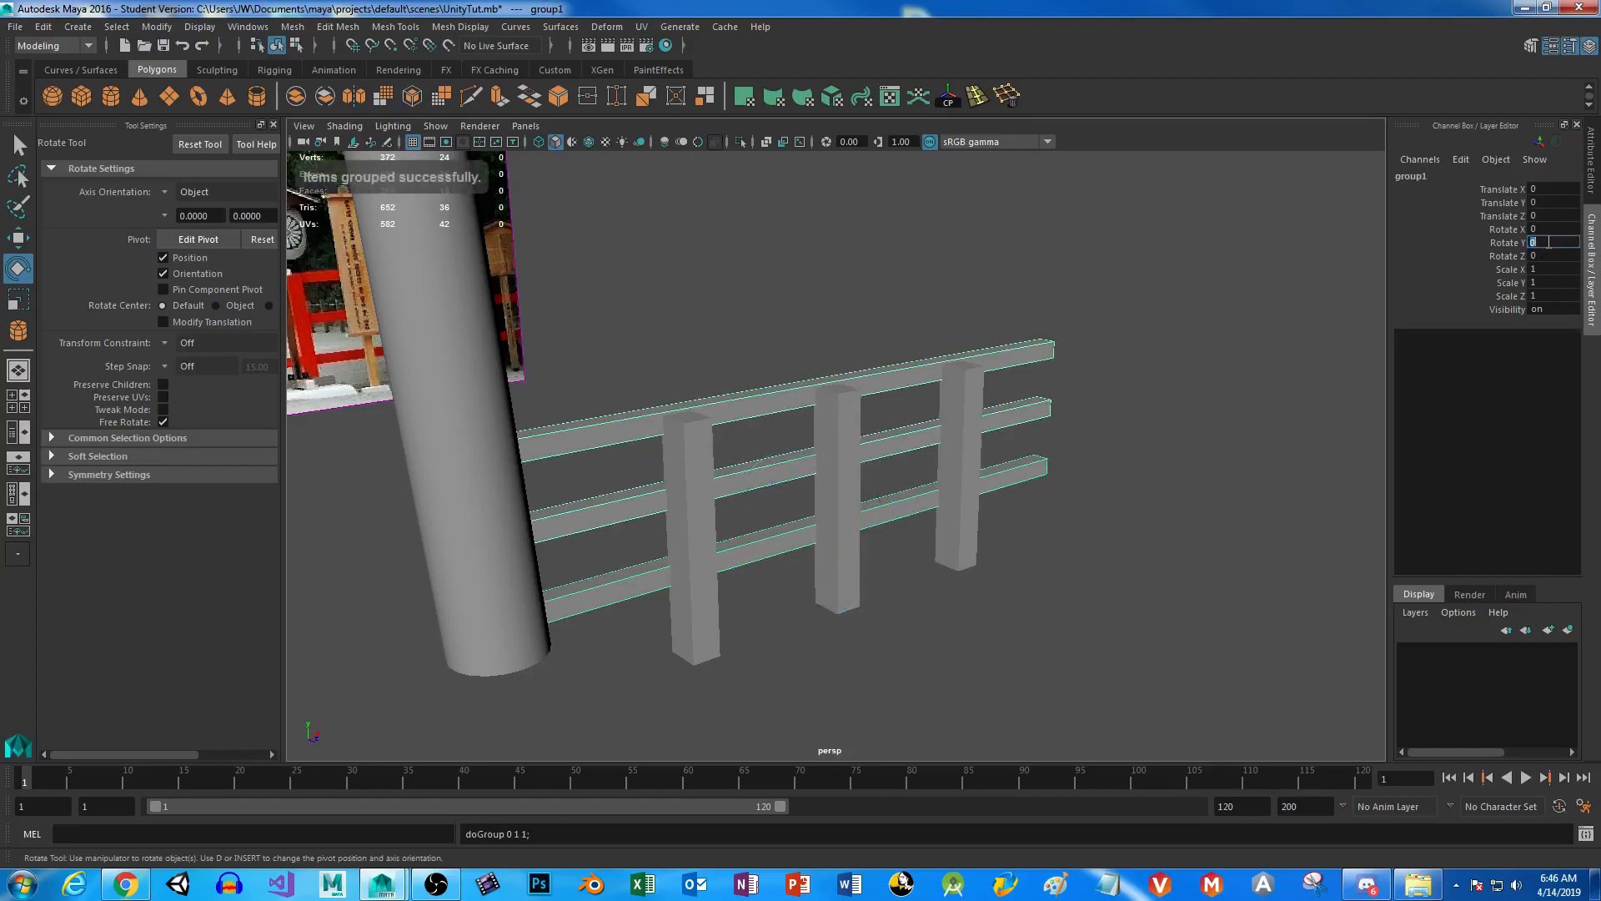
alt+middle_drag(1038, 427, 1015, 392)
alt+drag(1015, 393, 961, 424)
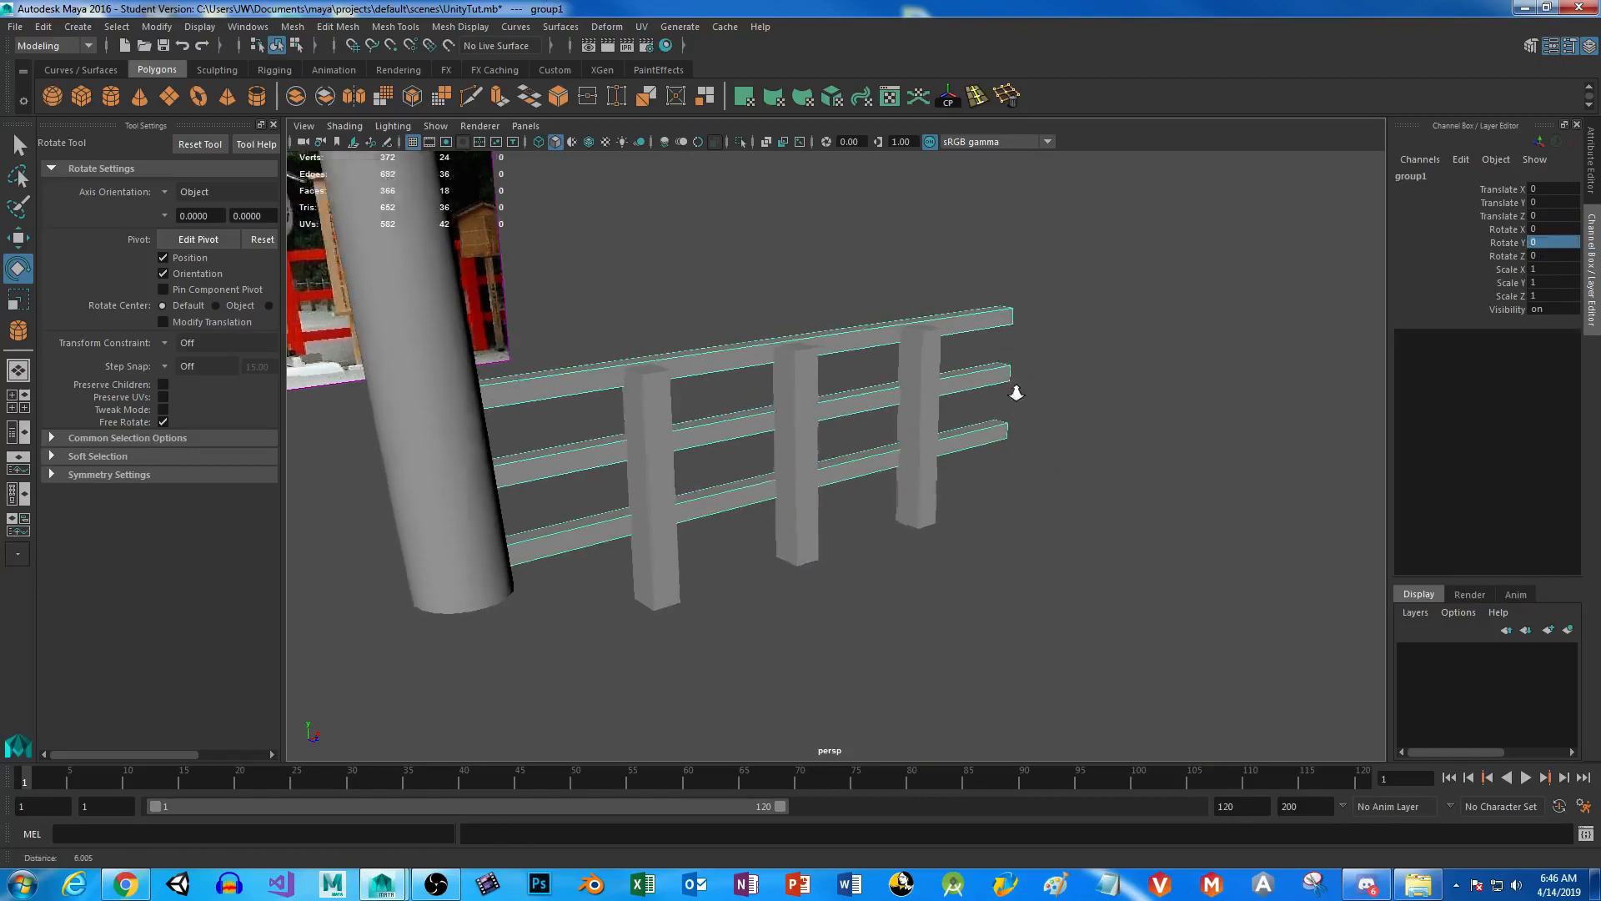
Try setting the rail group's Rotate Y to 90 about its default pivot, and undo it.
key(1)
click(1550, 244)
text(90)
key(Return)
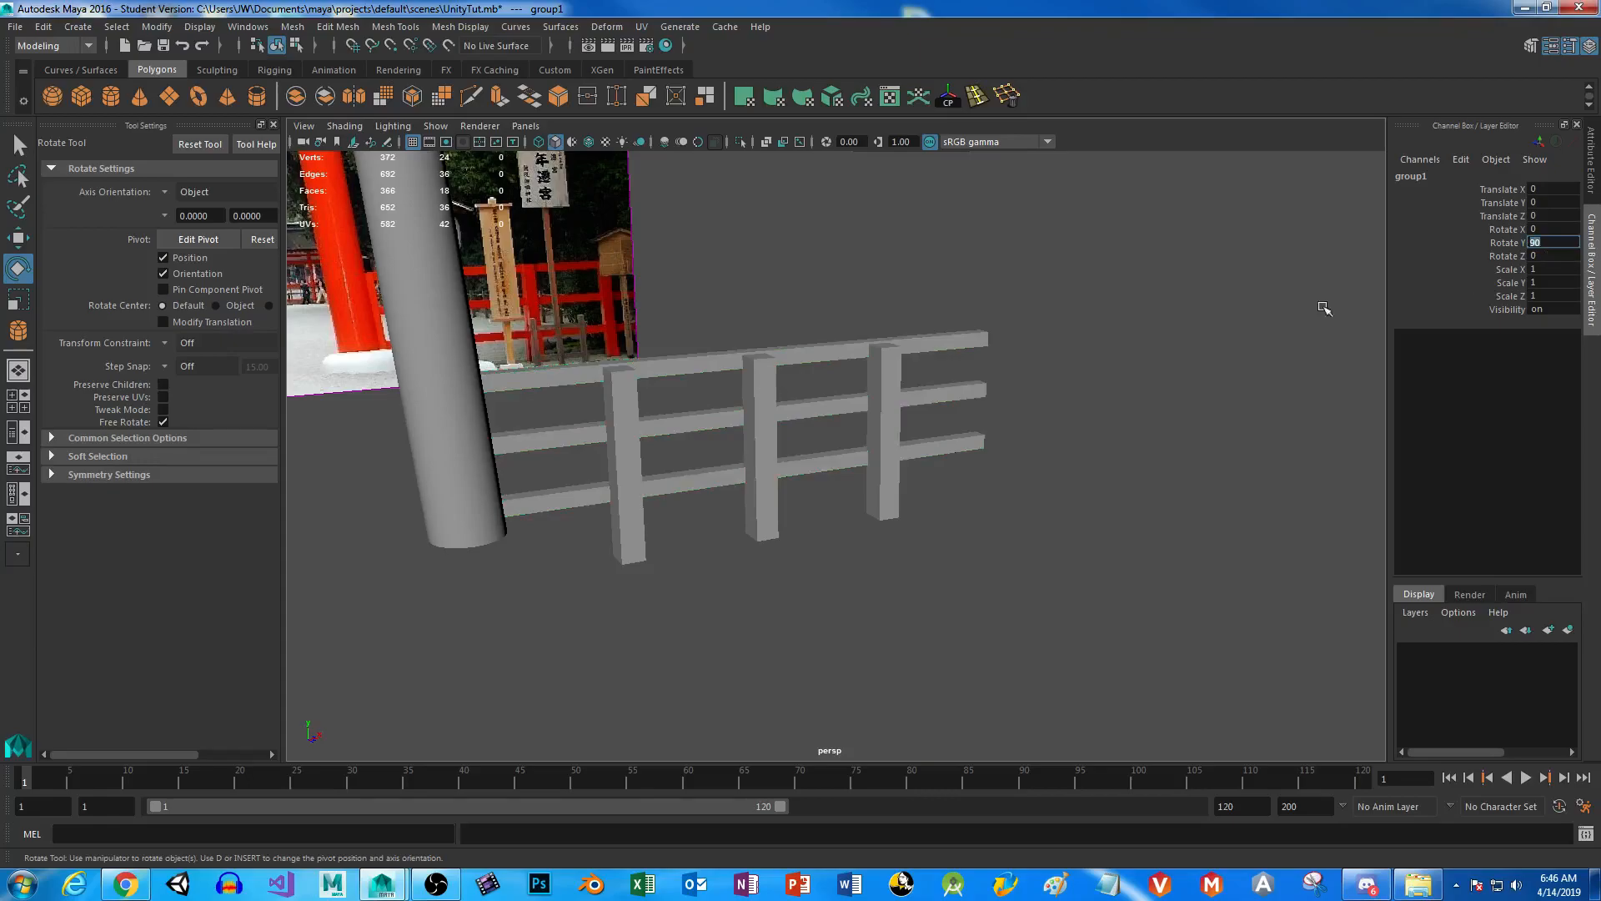
alt+drag(938, 588, 840, 579)
key(ctrl+z)
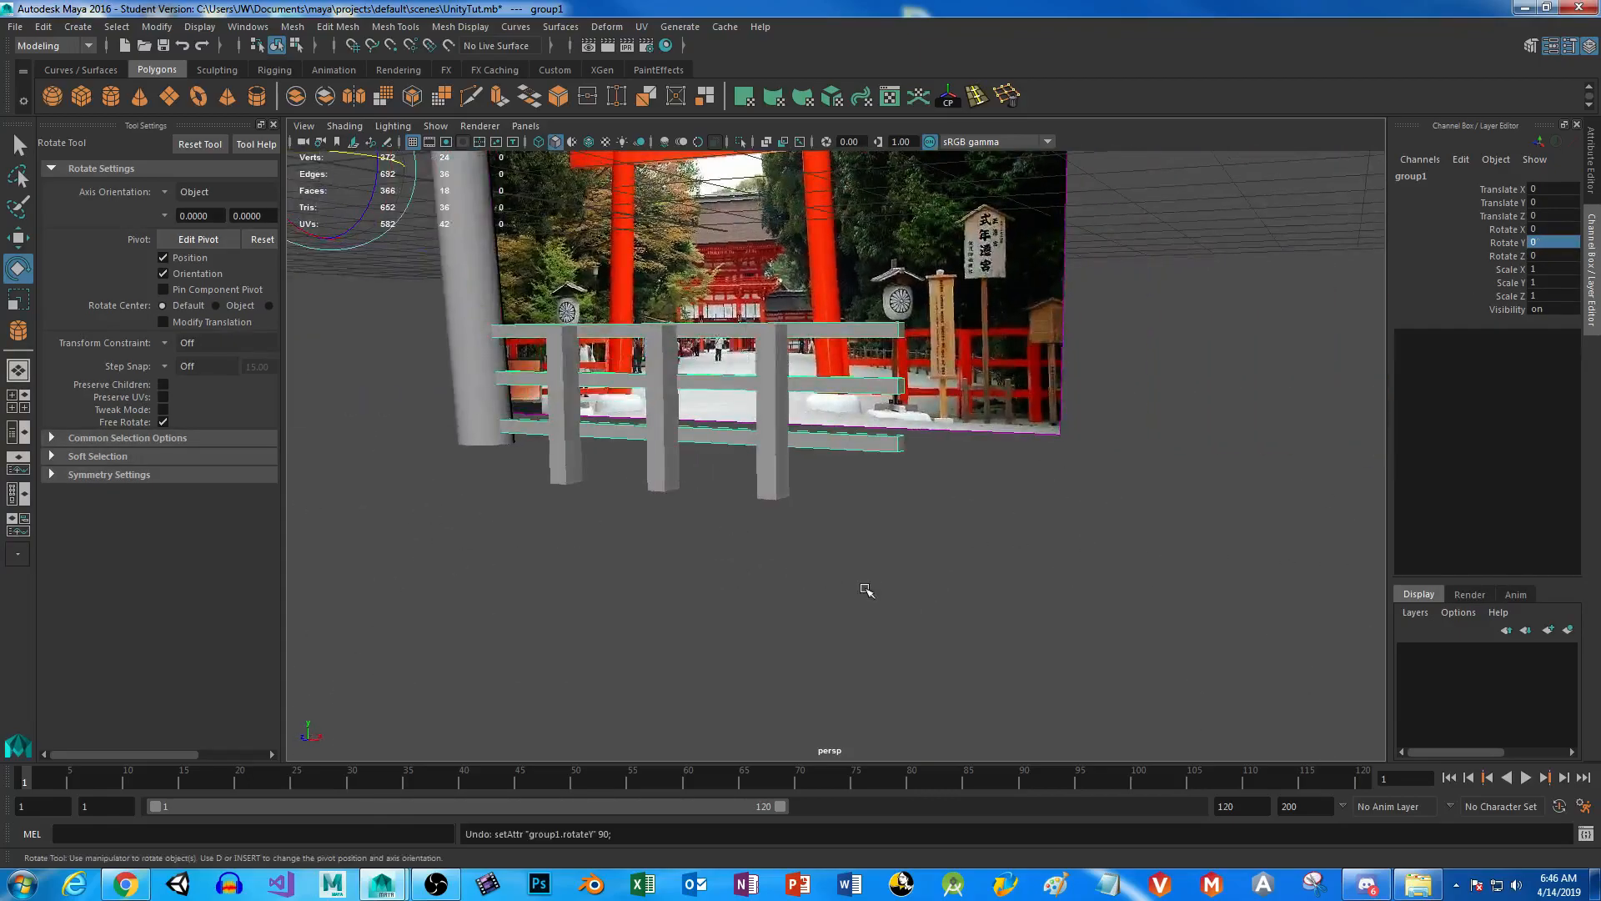
Center the pivot of the duplicated rail group.
alt+right_drag(915, 606, 632, 451)
alt+middle_drag(639, 408, 713, 477)
alt+drag(713, 477, 867, 550)
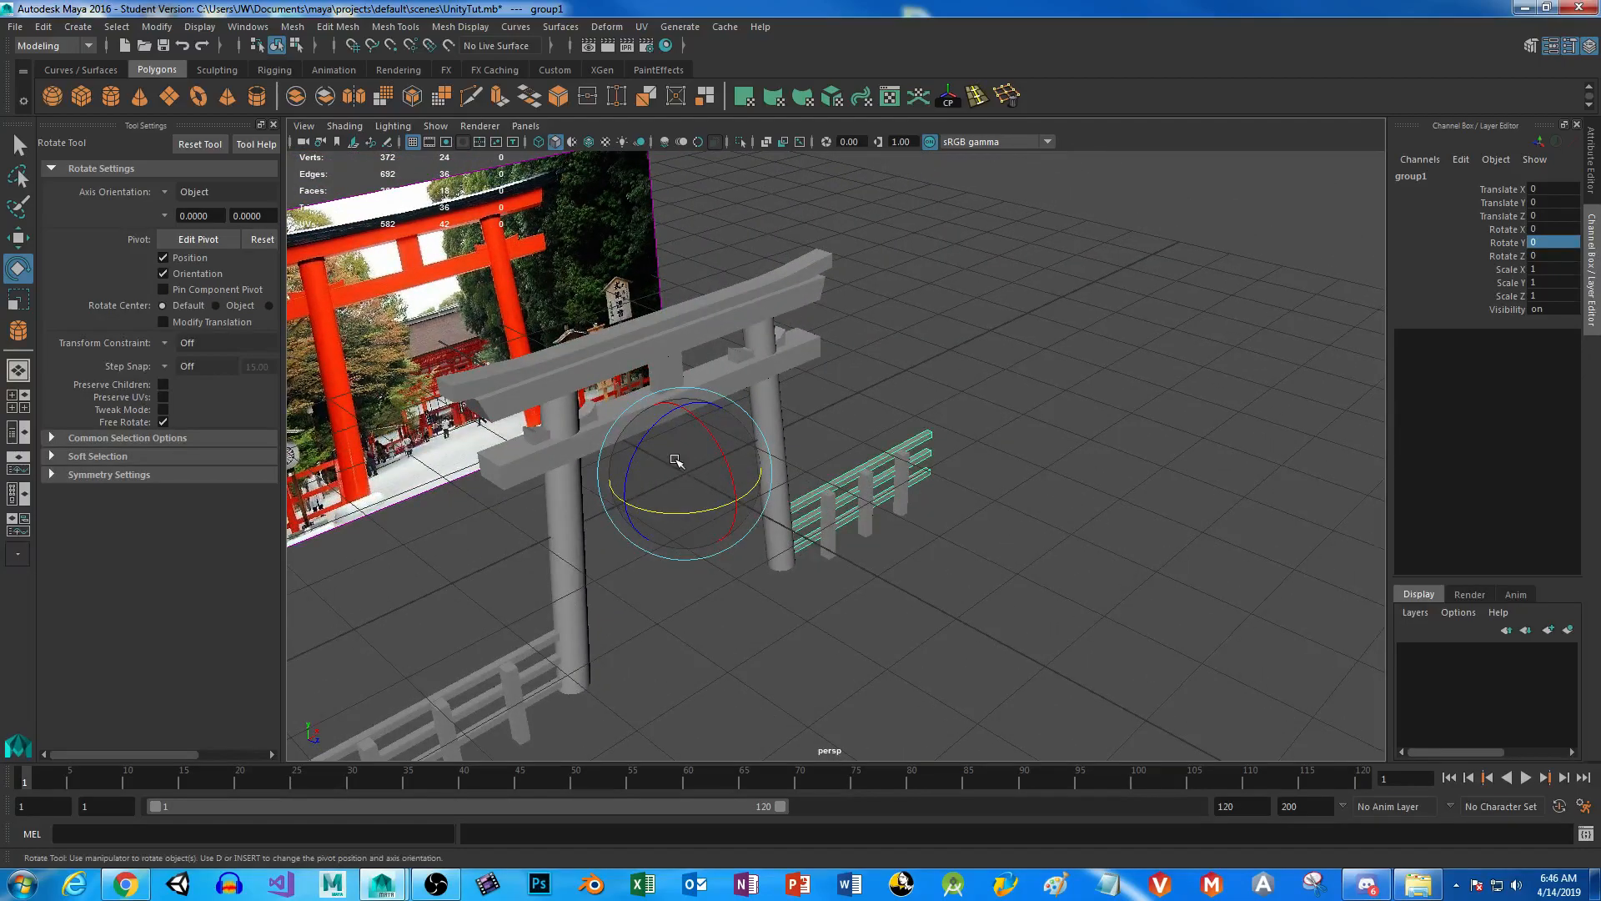
alt+drag(1018, 491, 926, 448)
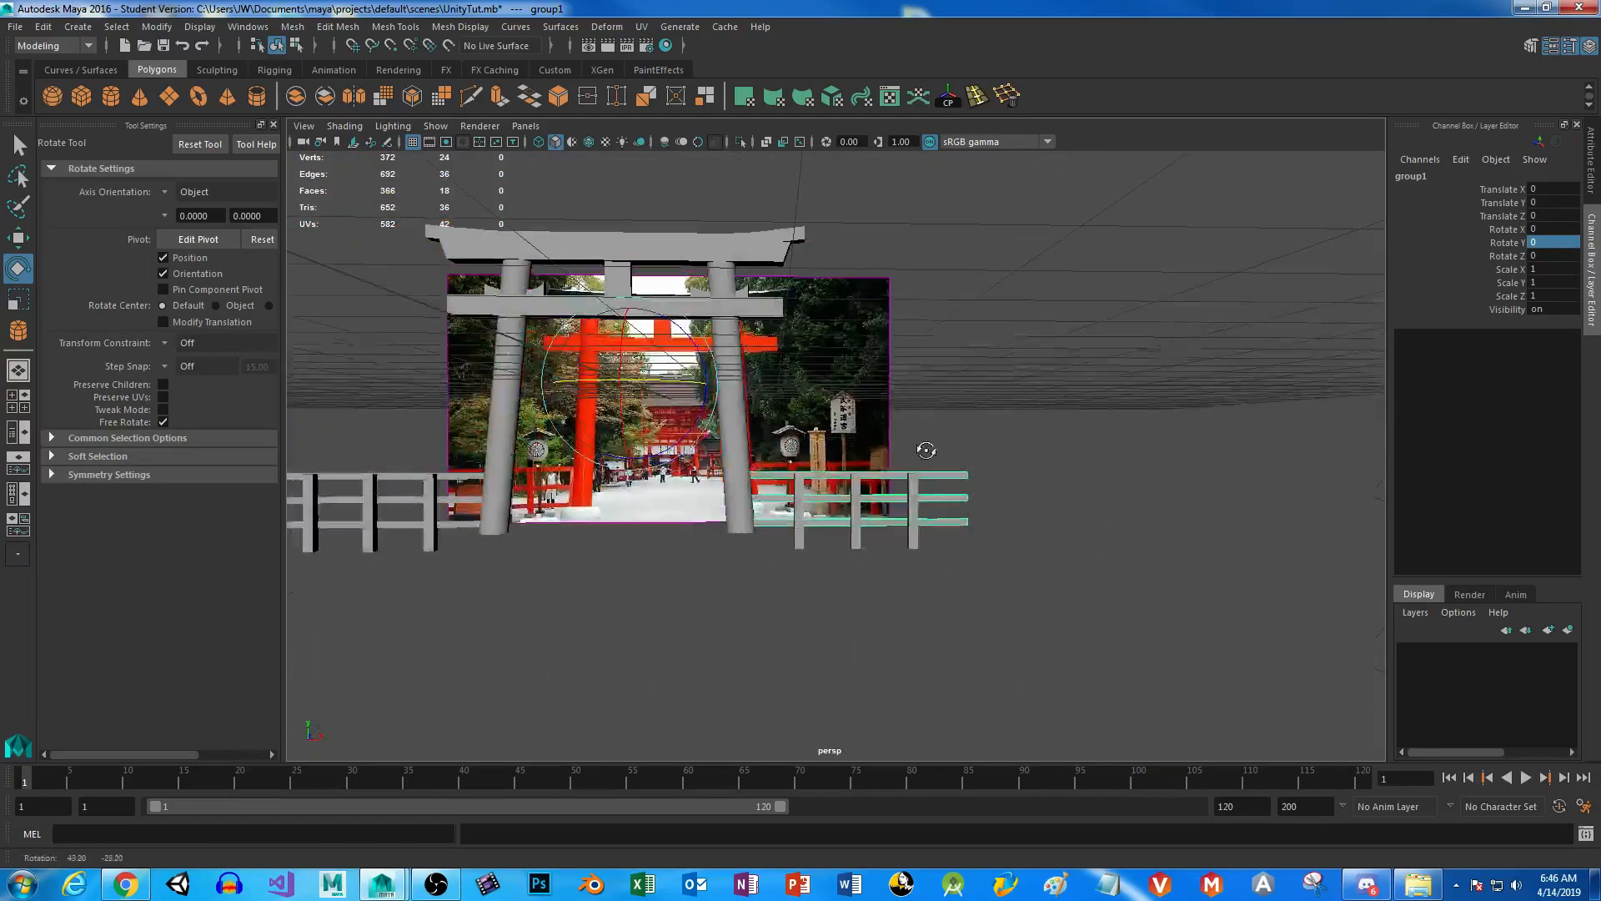
click(157, 27)
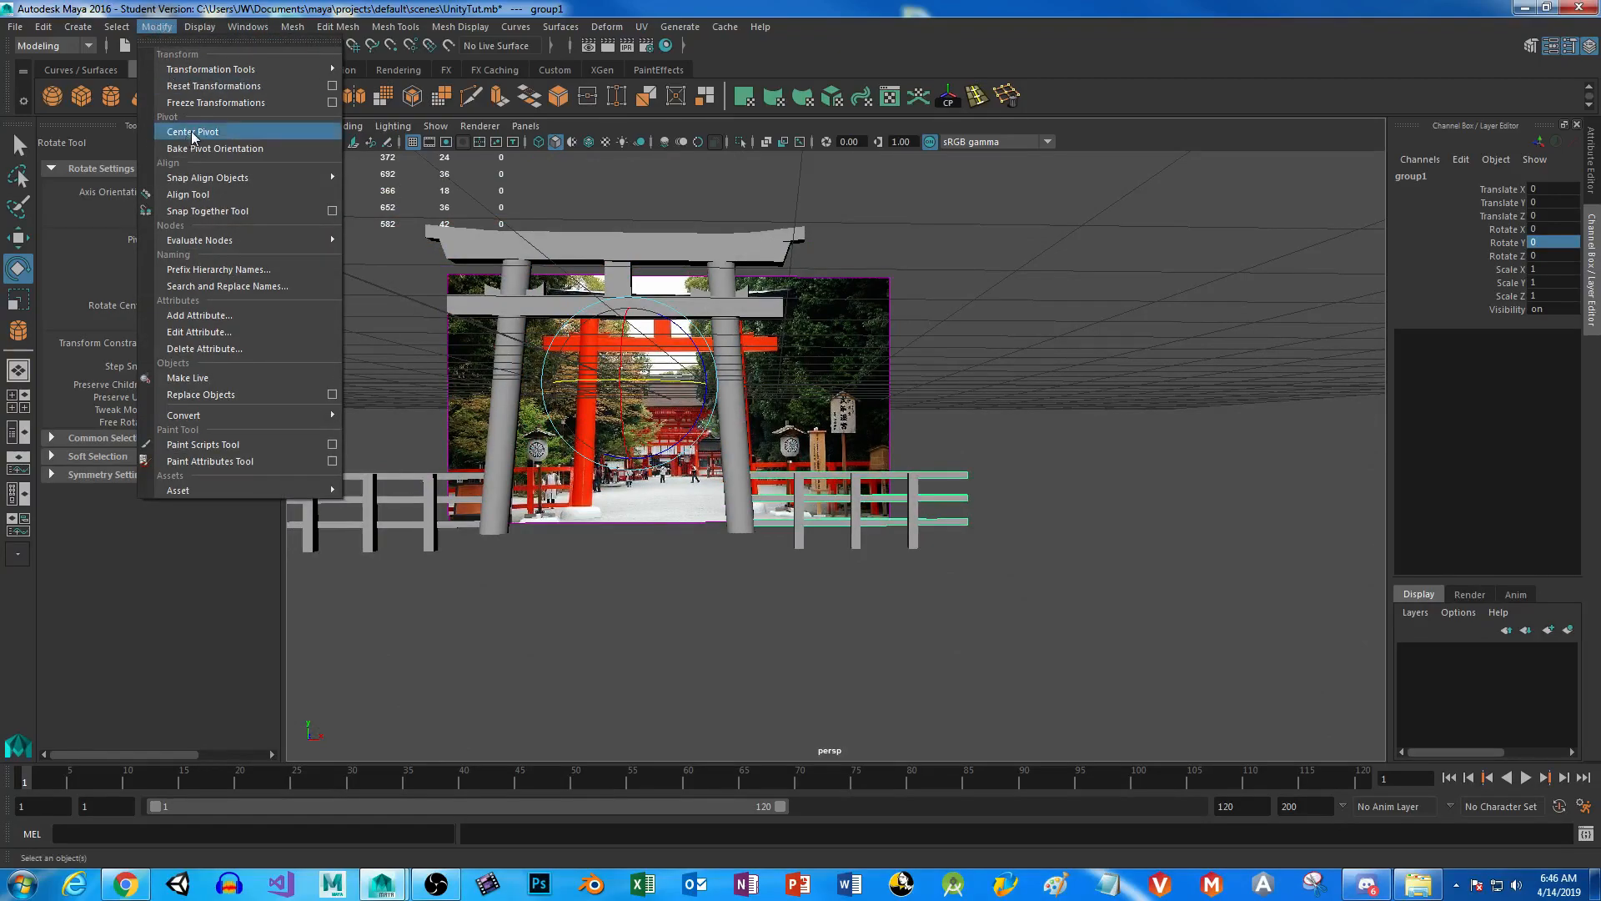
click(165, 29)
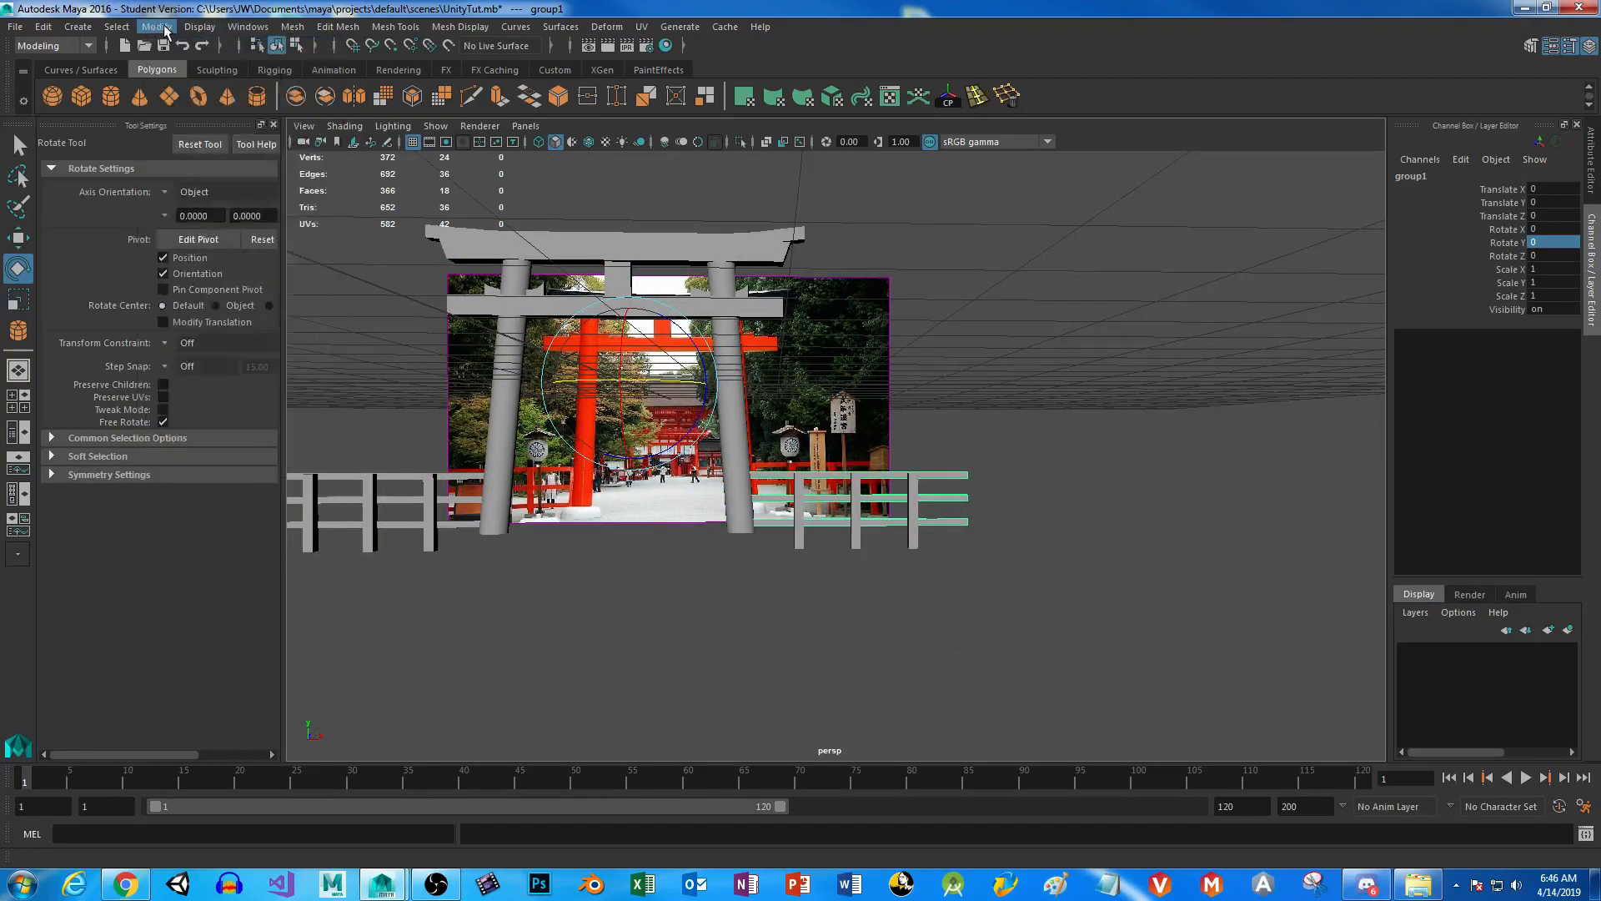
click(952, 100)
Set the rail group's Rotate Y to 90 about its centered pivot.
alt+drag(1084, 508, 1360, 310)
double_click(1544, 244)
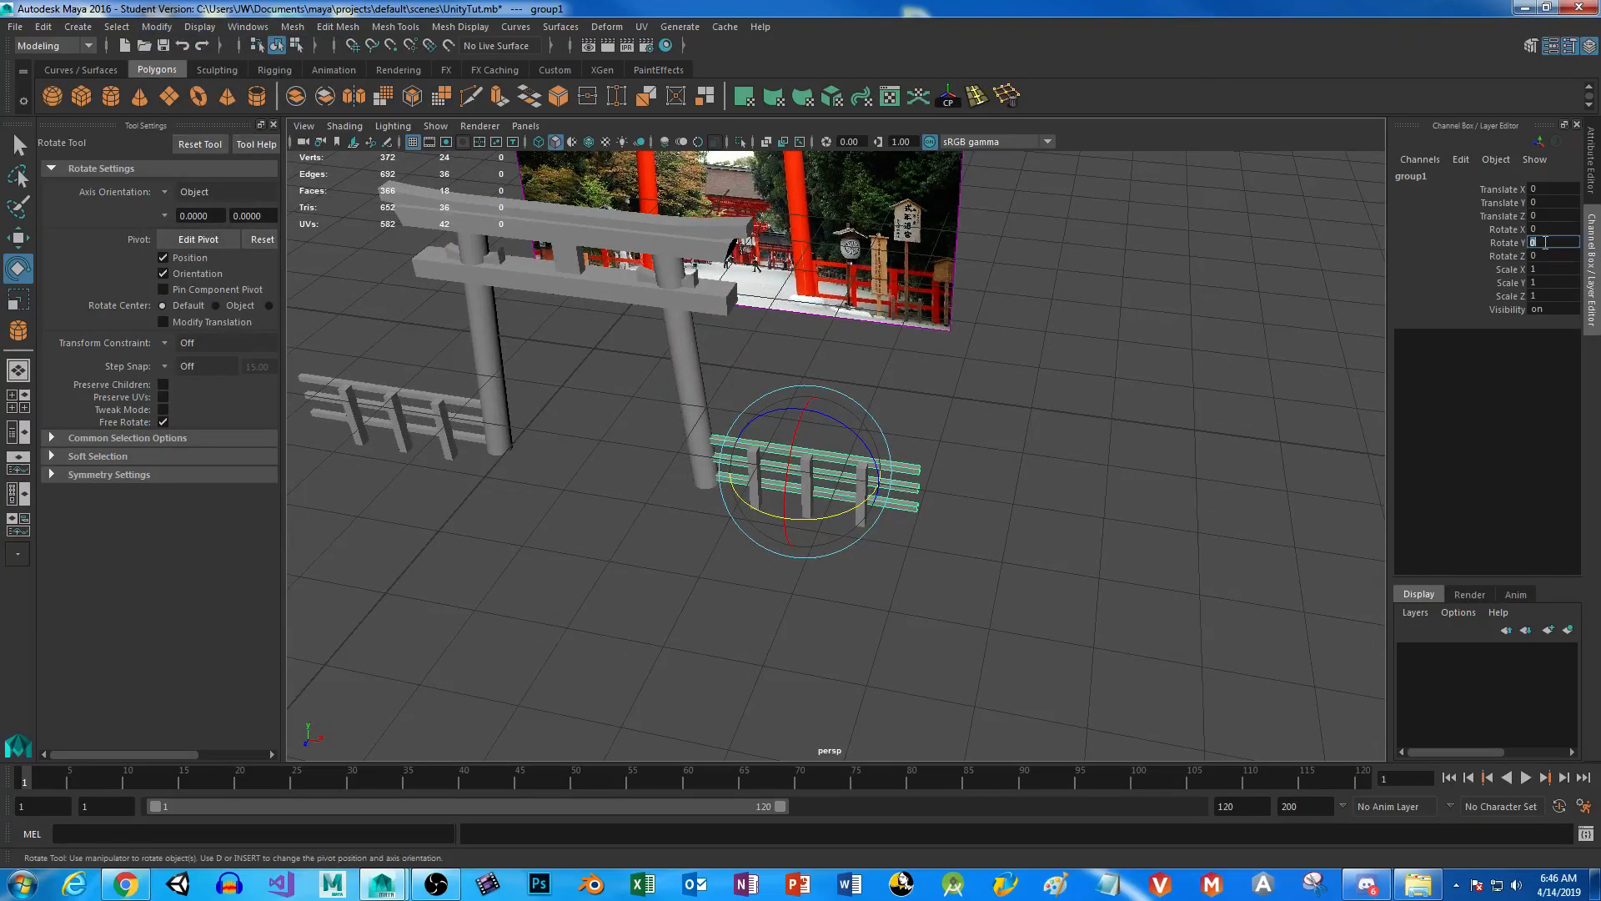
key(Return)
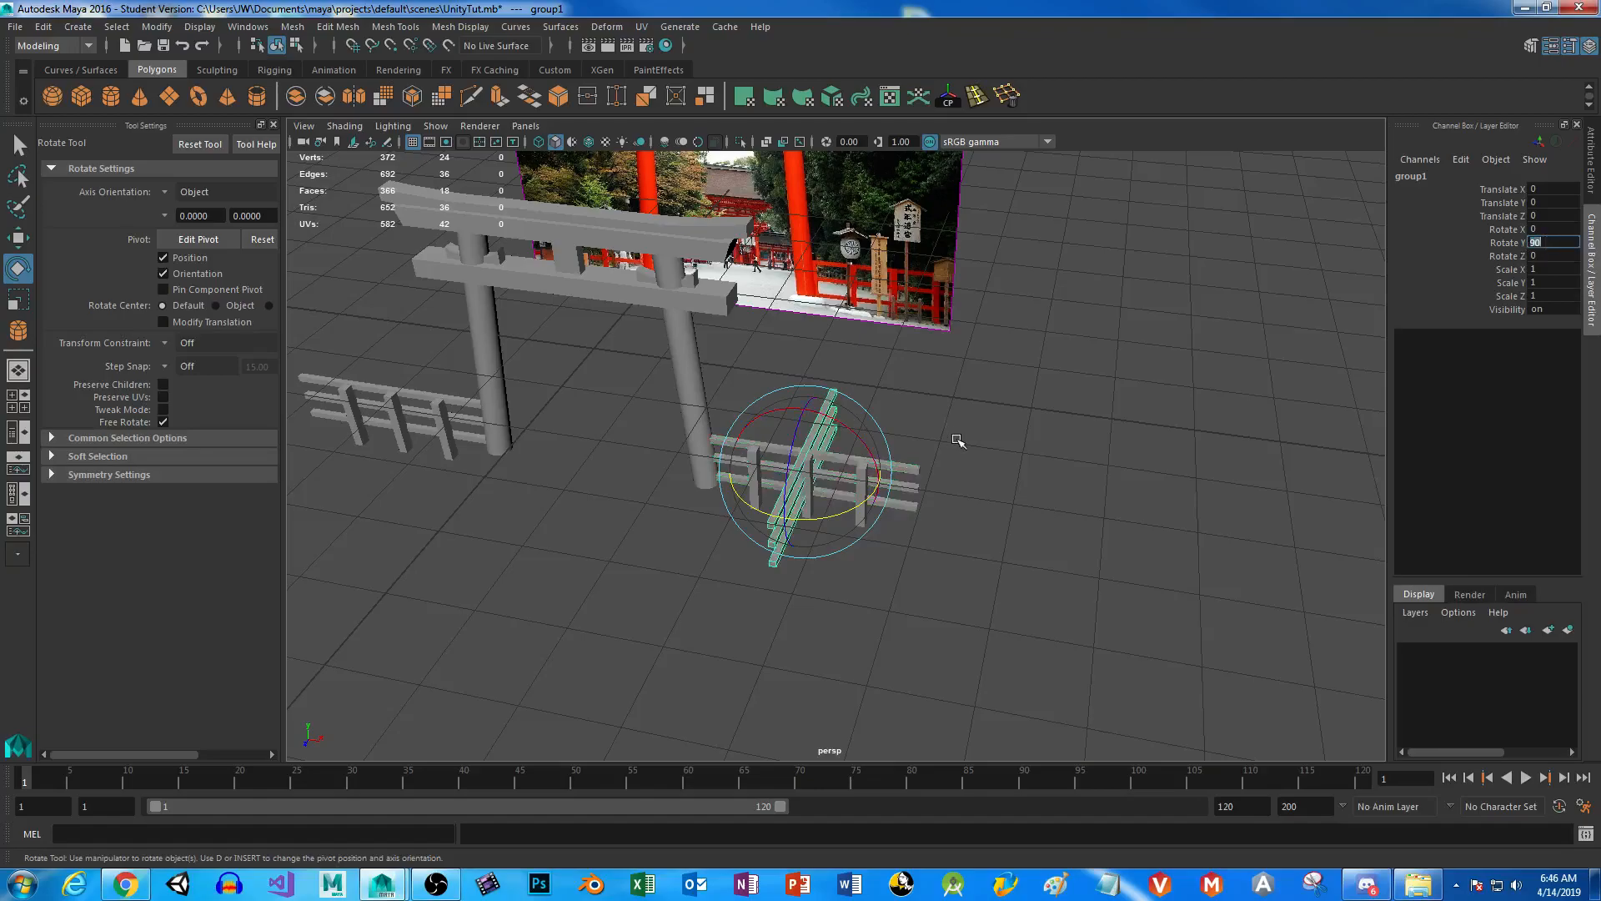
Move the rotated rail group to the outer end of the right-hand fence to form a corner running backward.
alt+middle_drag(1041, 486, 1012, 436)
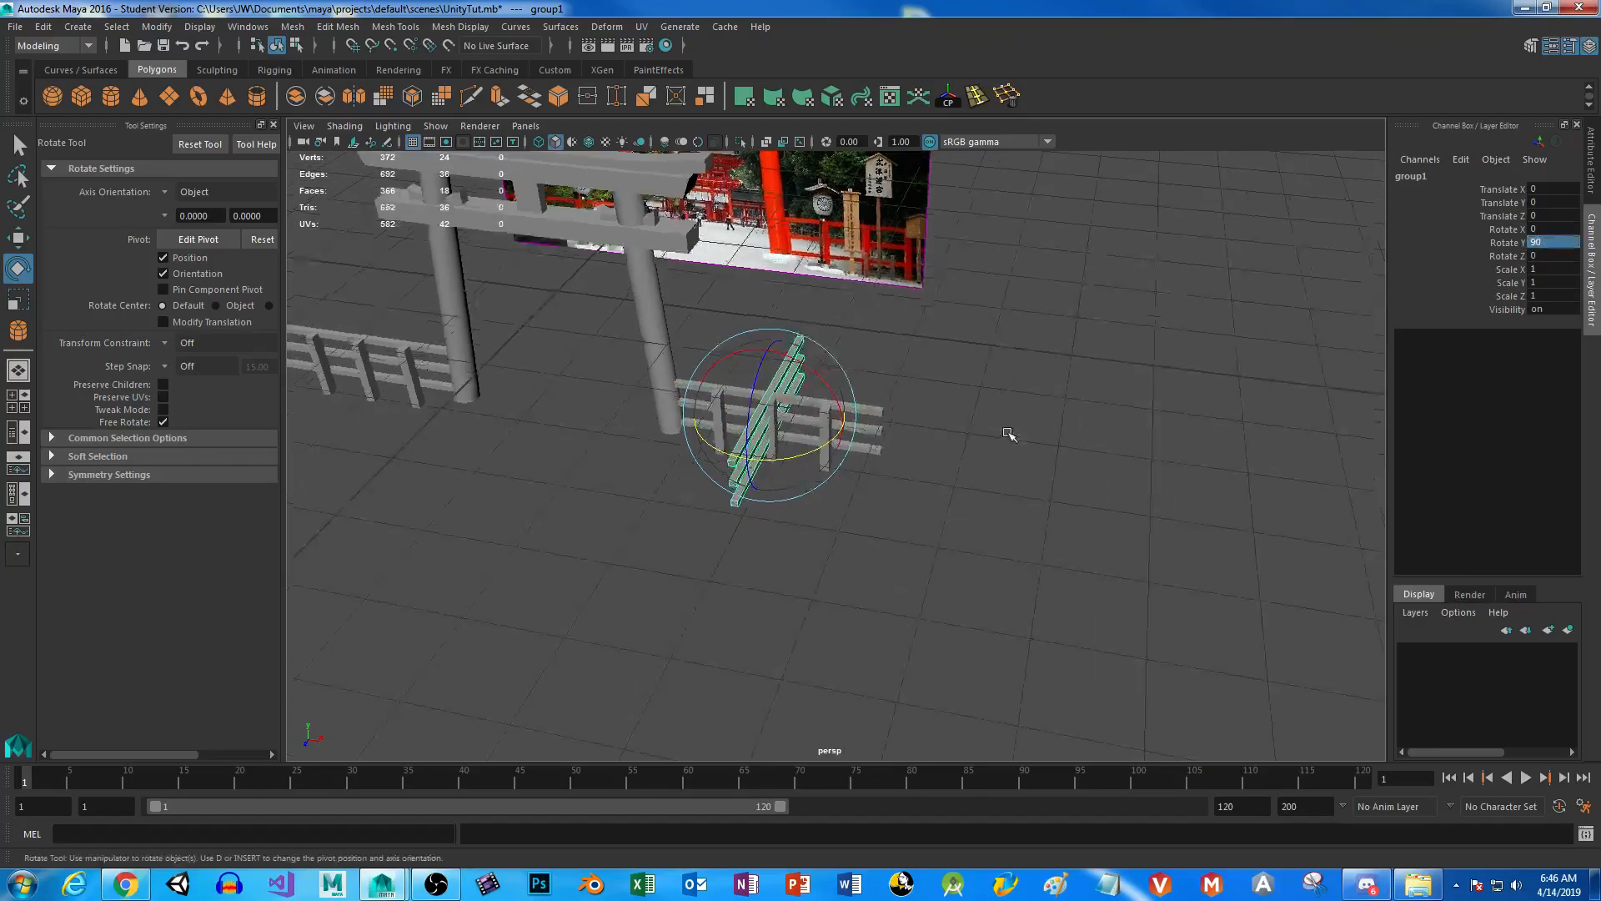
key(w)
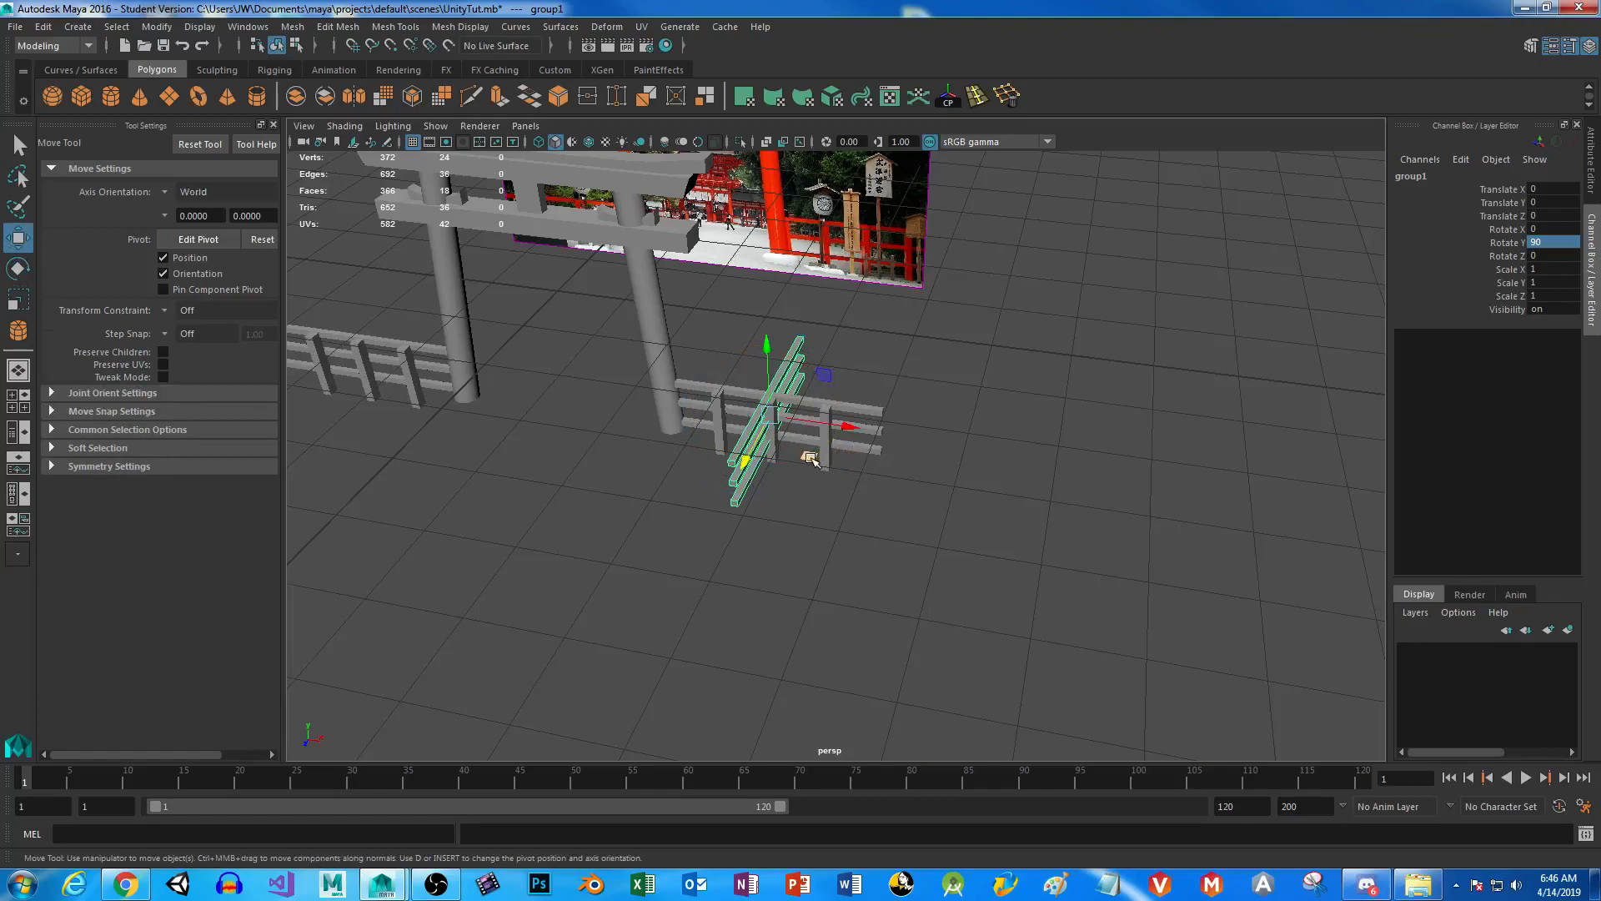
click(1555, 242)
text(w)
click(1236, 392)
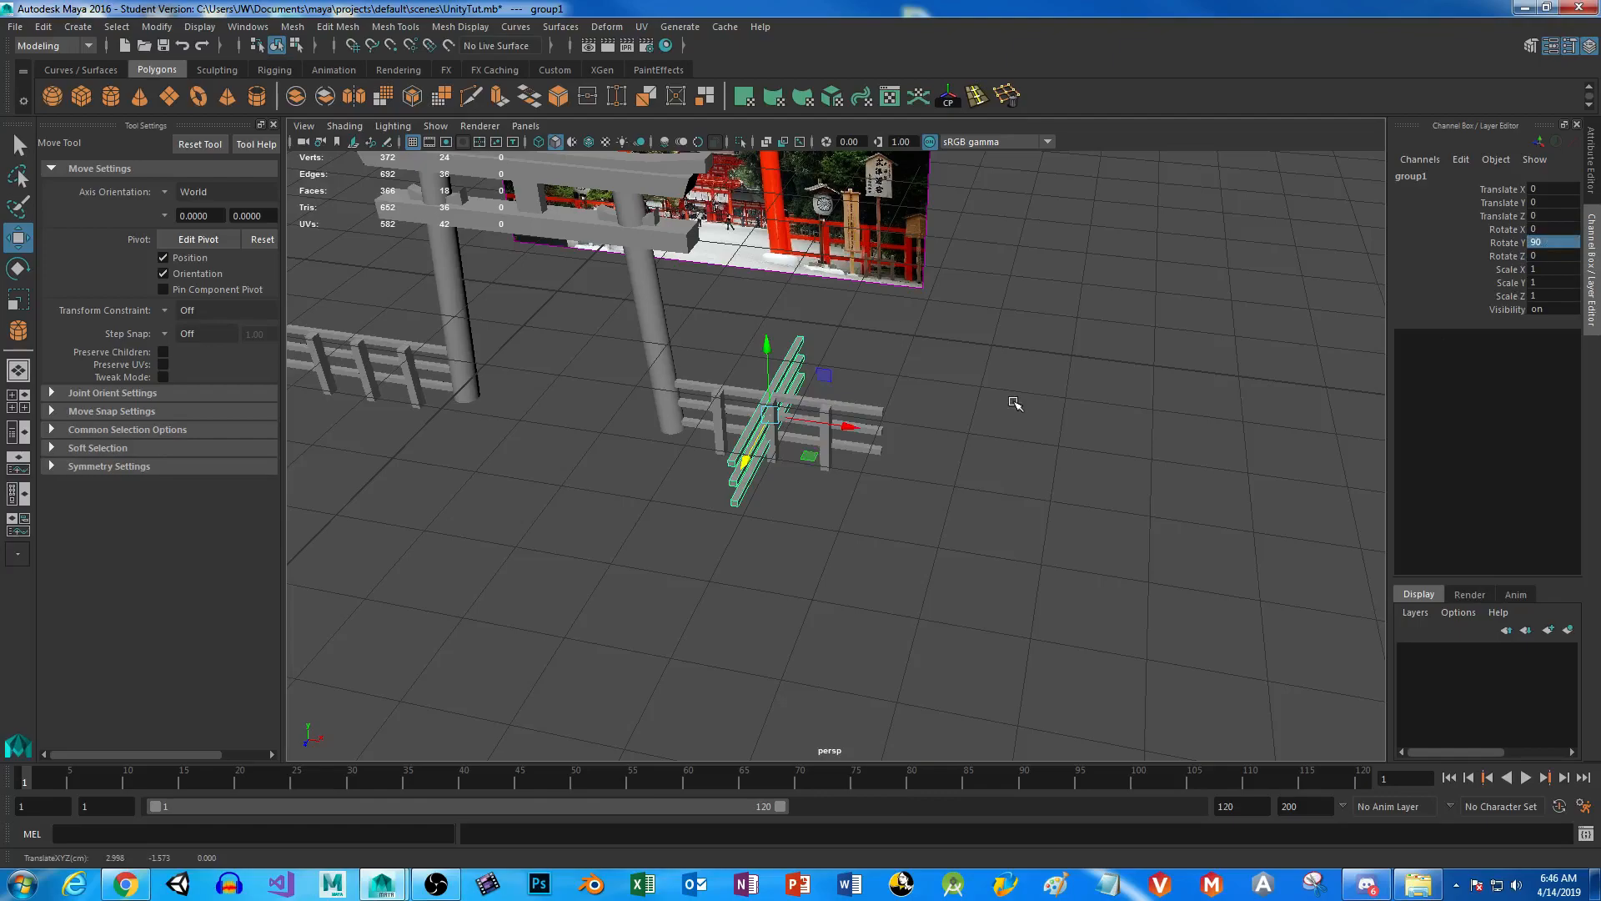
drag(854, 427, 970, 433)
drag(873, 464, 936, 531)
Duplicate the outermost post, move the copy to the fence corner at Translate X 4.673, and nudge the side rails slightly outward.
click(838, 430)
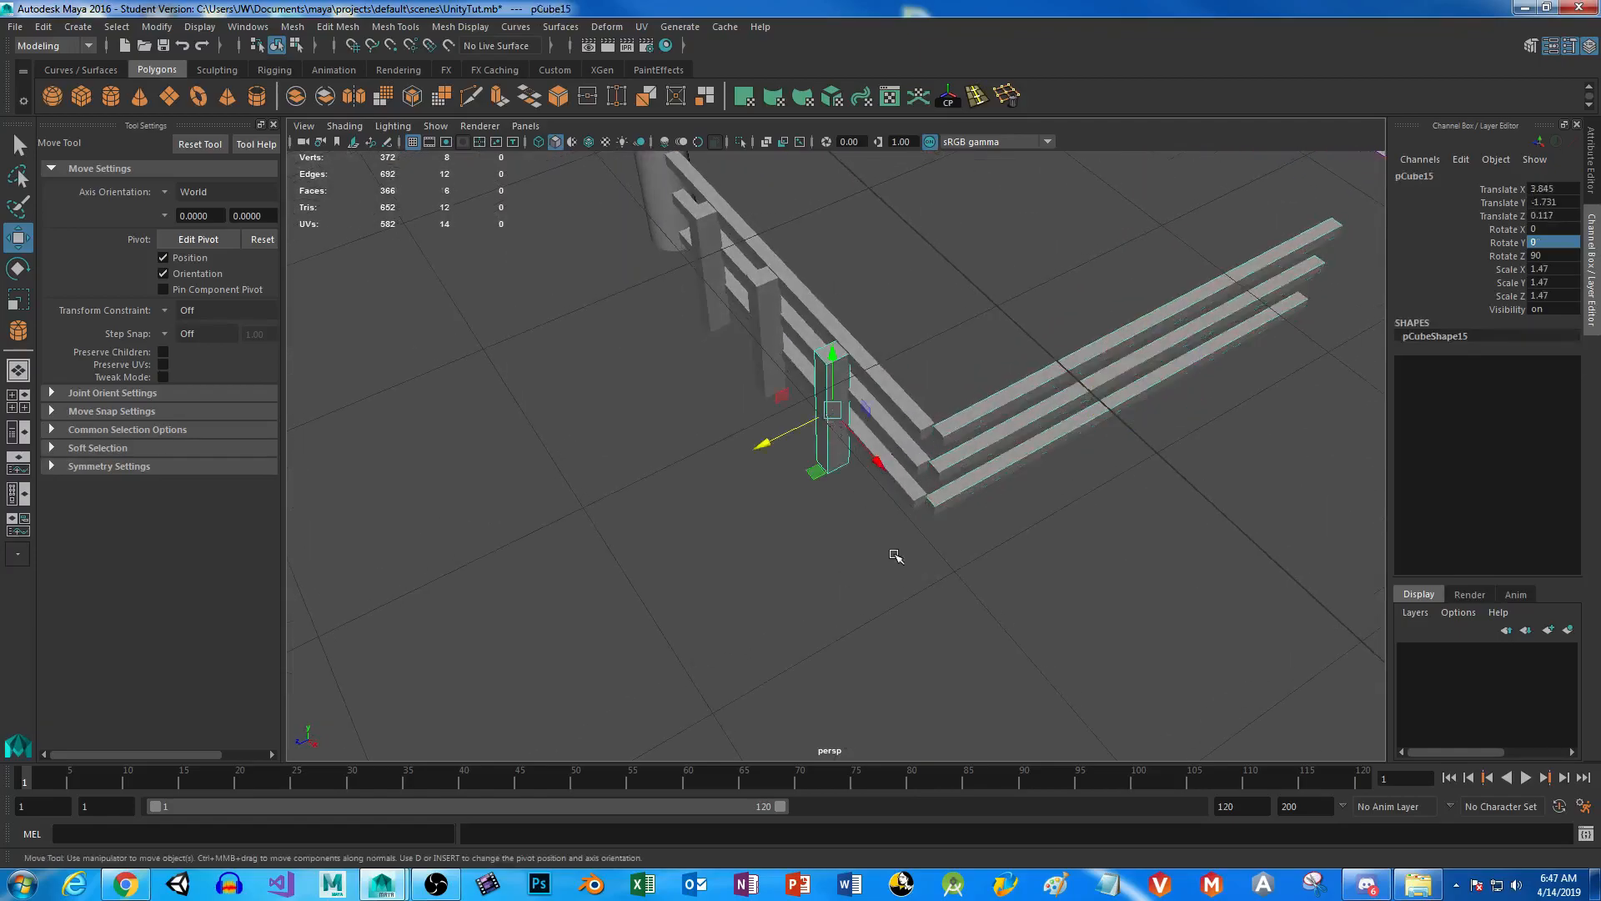
key(ctrl+d)
drag(874, 461, 987, 541)
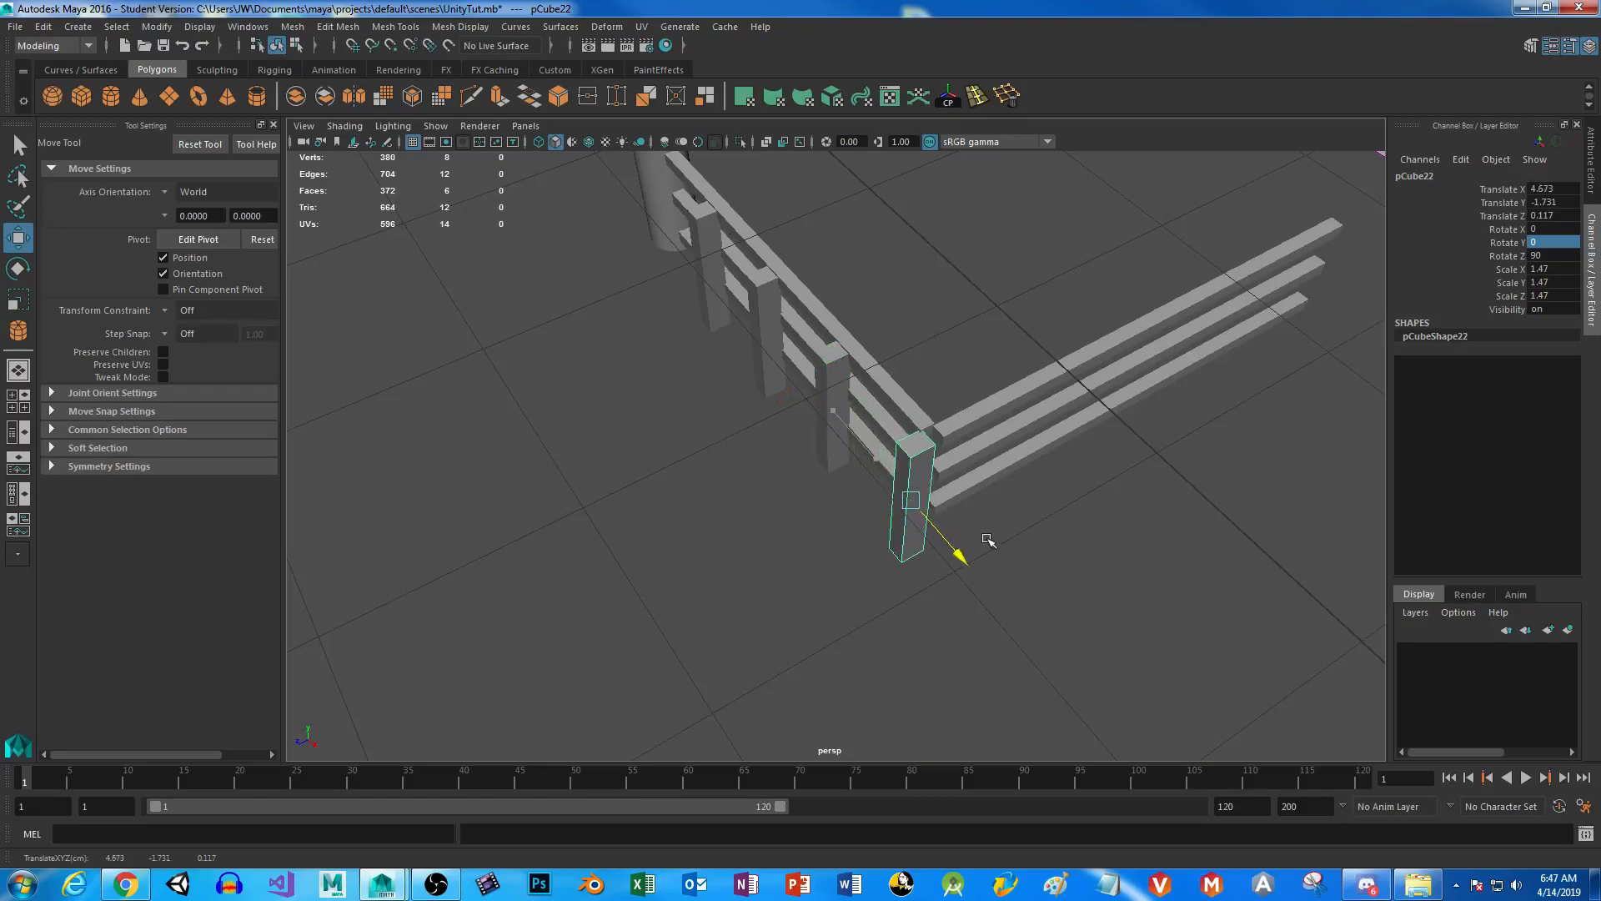
drag(983, 350, 1036, 538)
drag(1059, 425, 1076, 434)
Duplicate the corner post and place the copy against the side rails at Translate X 4.781 and Translate Z -0.946.
click(924, 534)
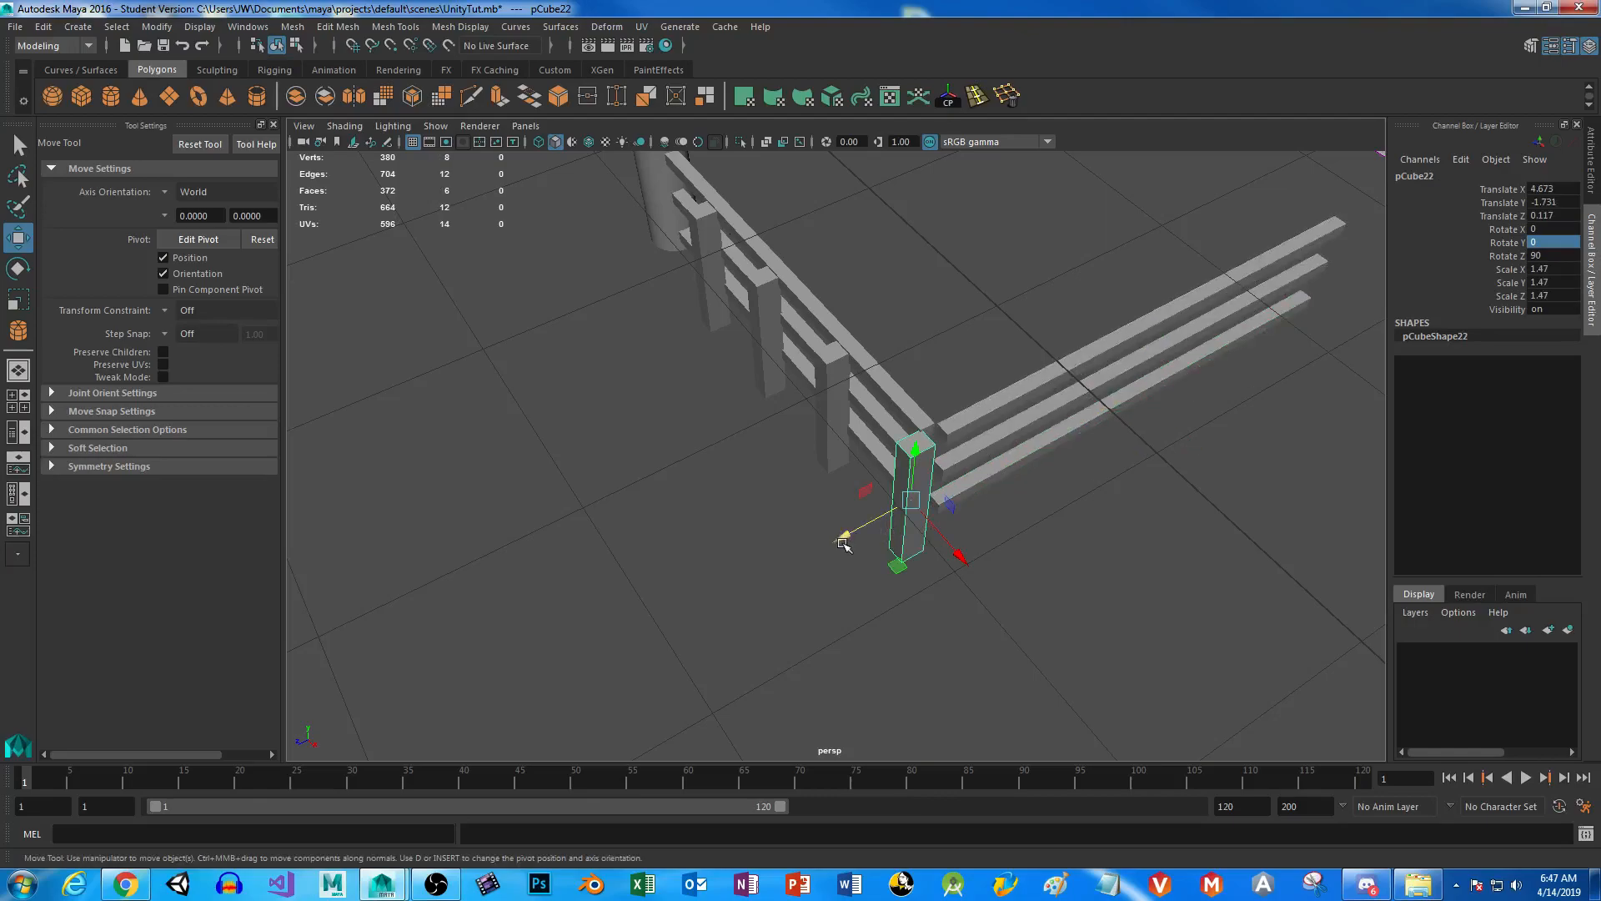
drag(867, 542, 976, 590)
key(ctrl+d)
drag(857, 488, 997, 454)
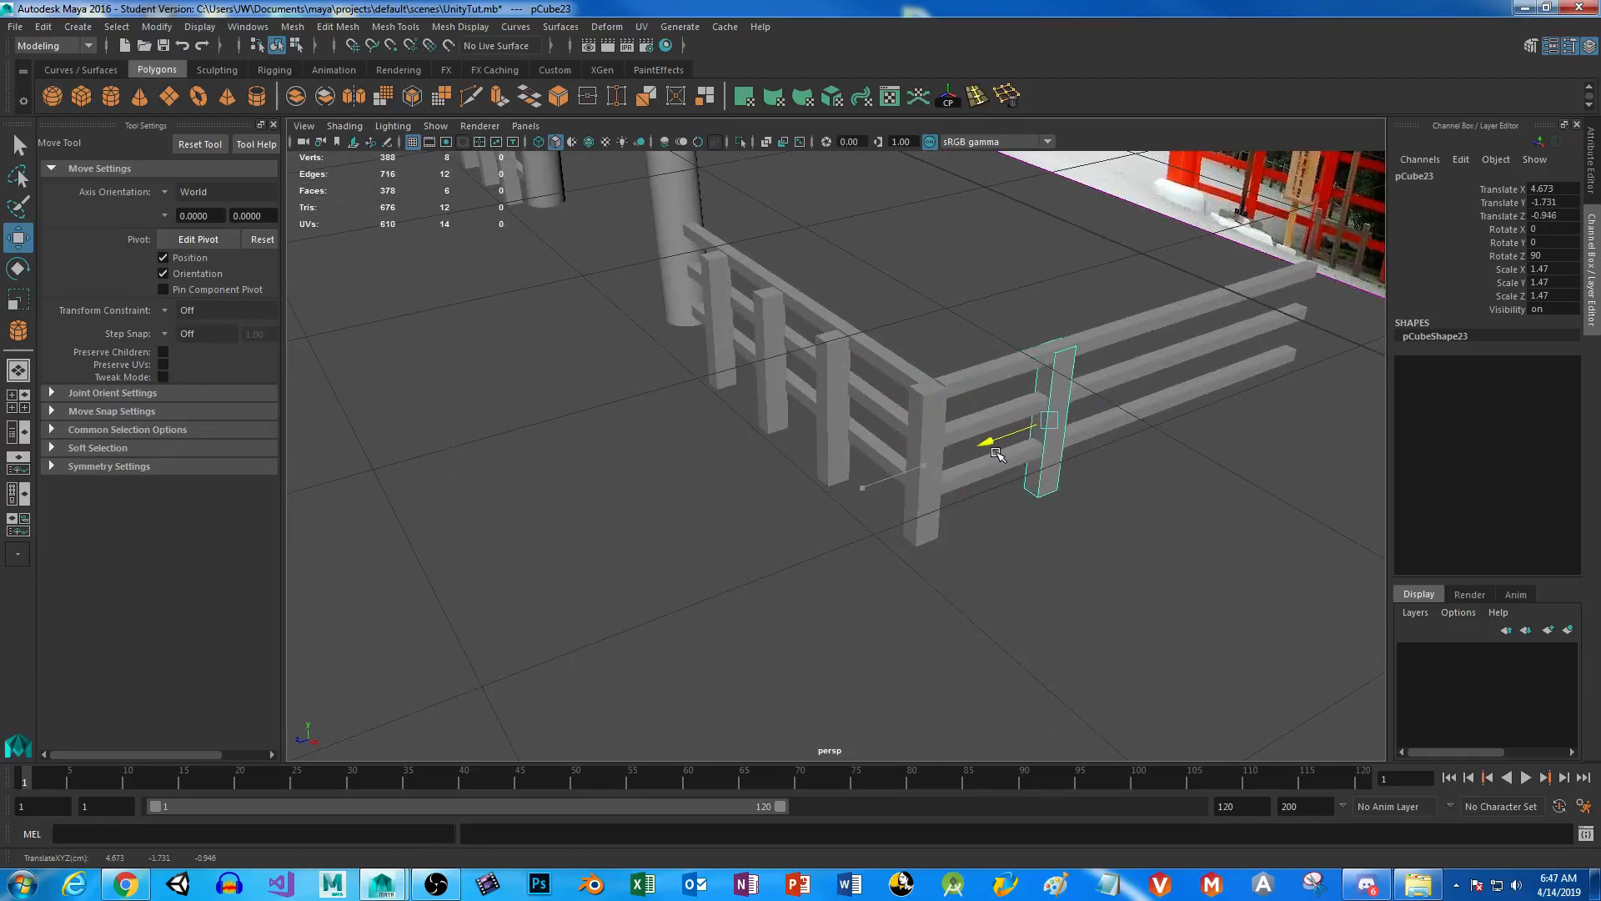
drag(1104, 451, 1032, 552)
Add two more post copies along the side rails, placing the last near their far end at Translate Z -2.95.
key(ctrl+d)
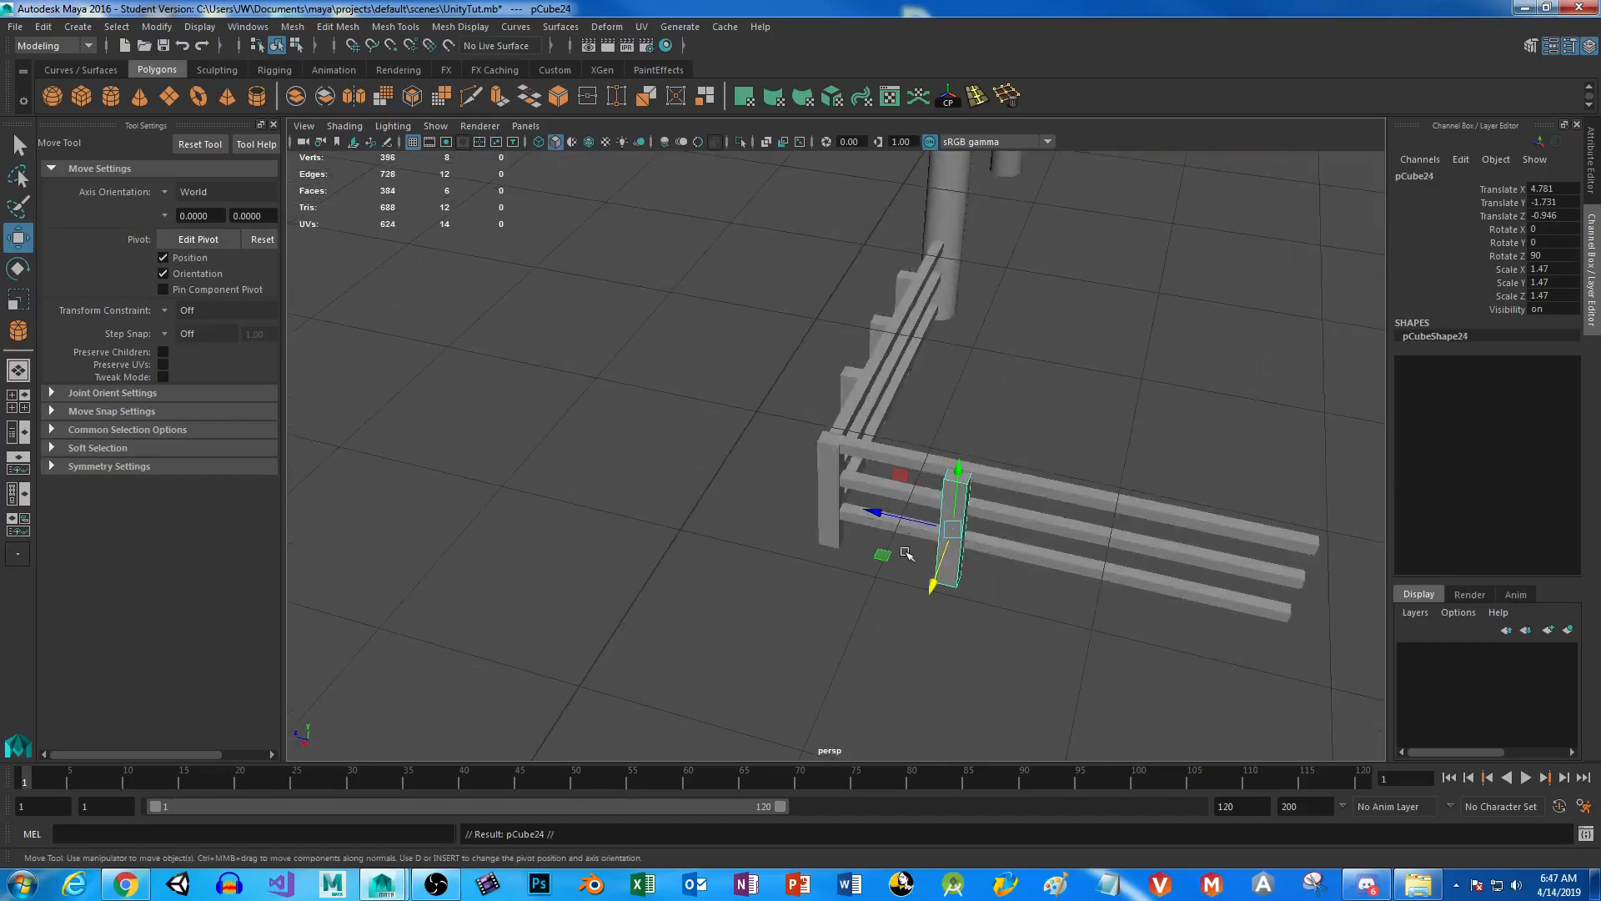
drag(884, 515, 1172, 558)
key(ctrl+d)
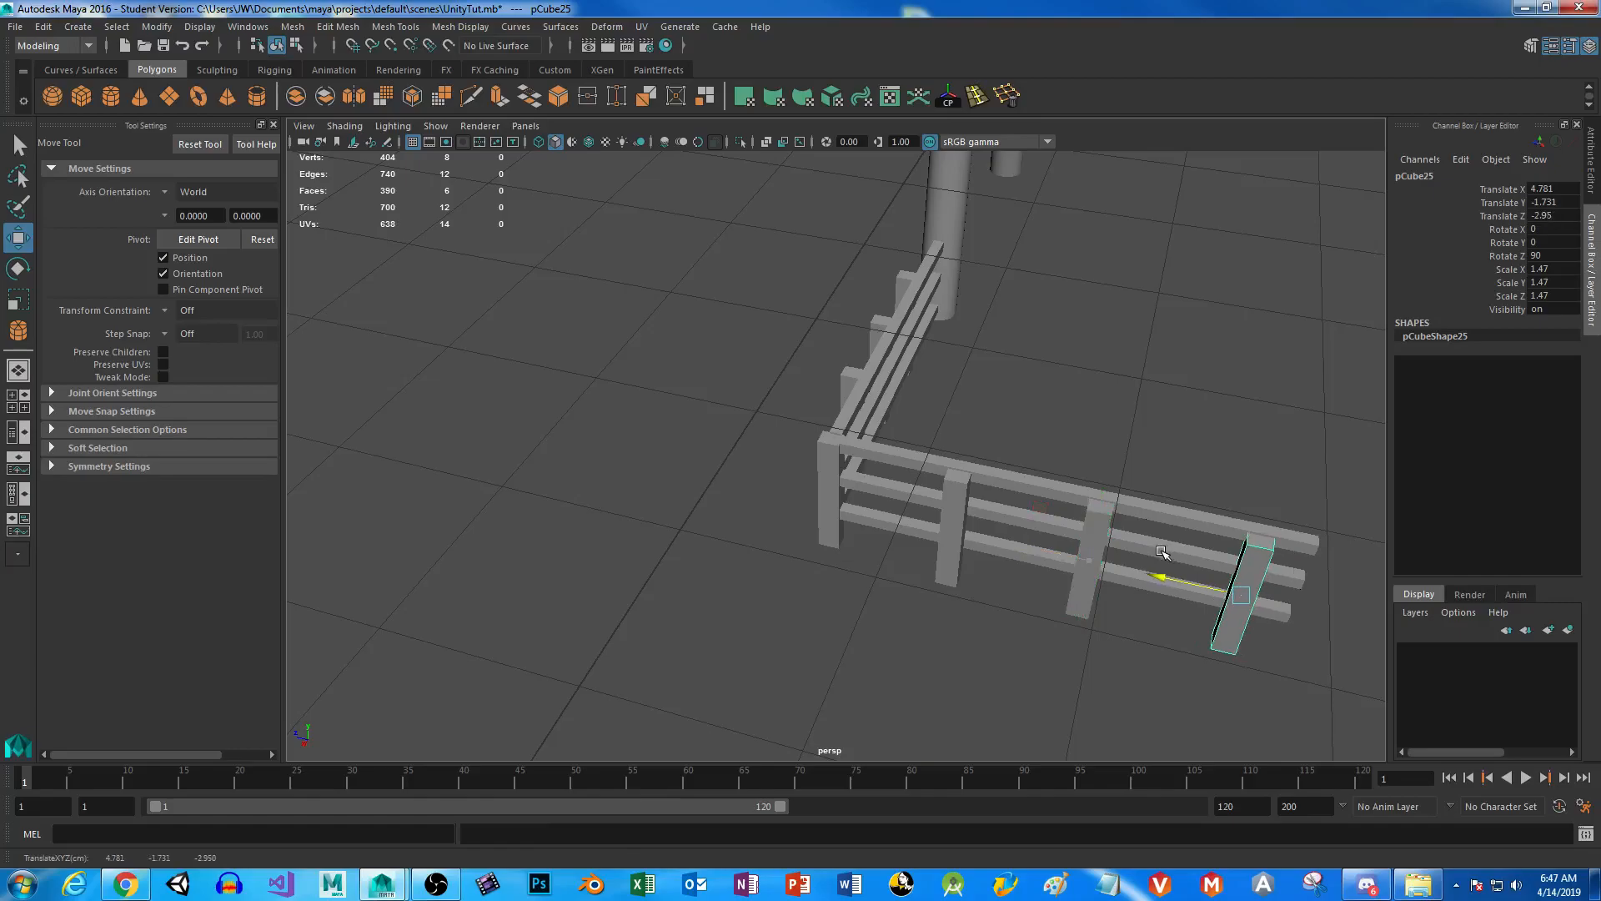
Delete the reference image plane behind the torii gate and save the scene.
alt+drag(1029, 658, 1062, 492)
alt+right_drag(1062, 493, 765, 510)
alt+middle_drag(765, 510, 946, 514)
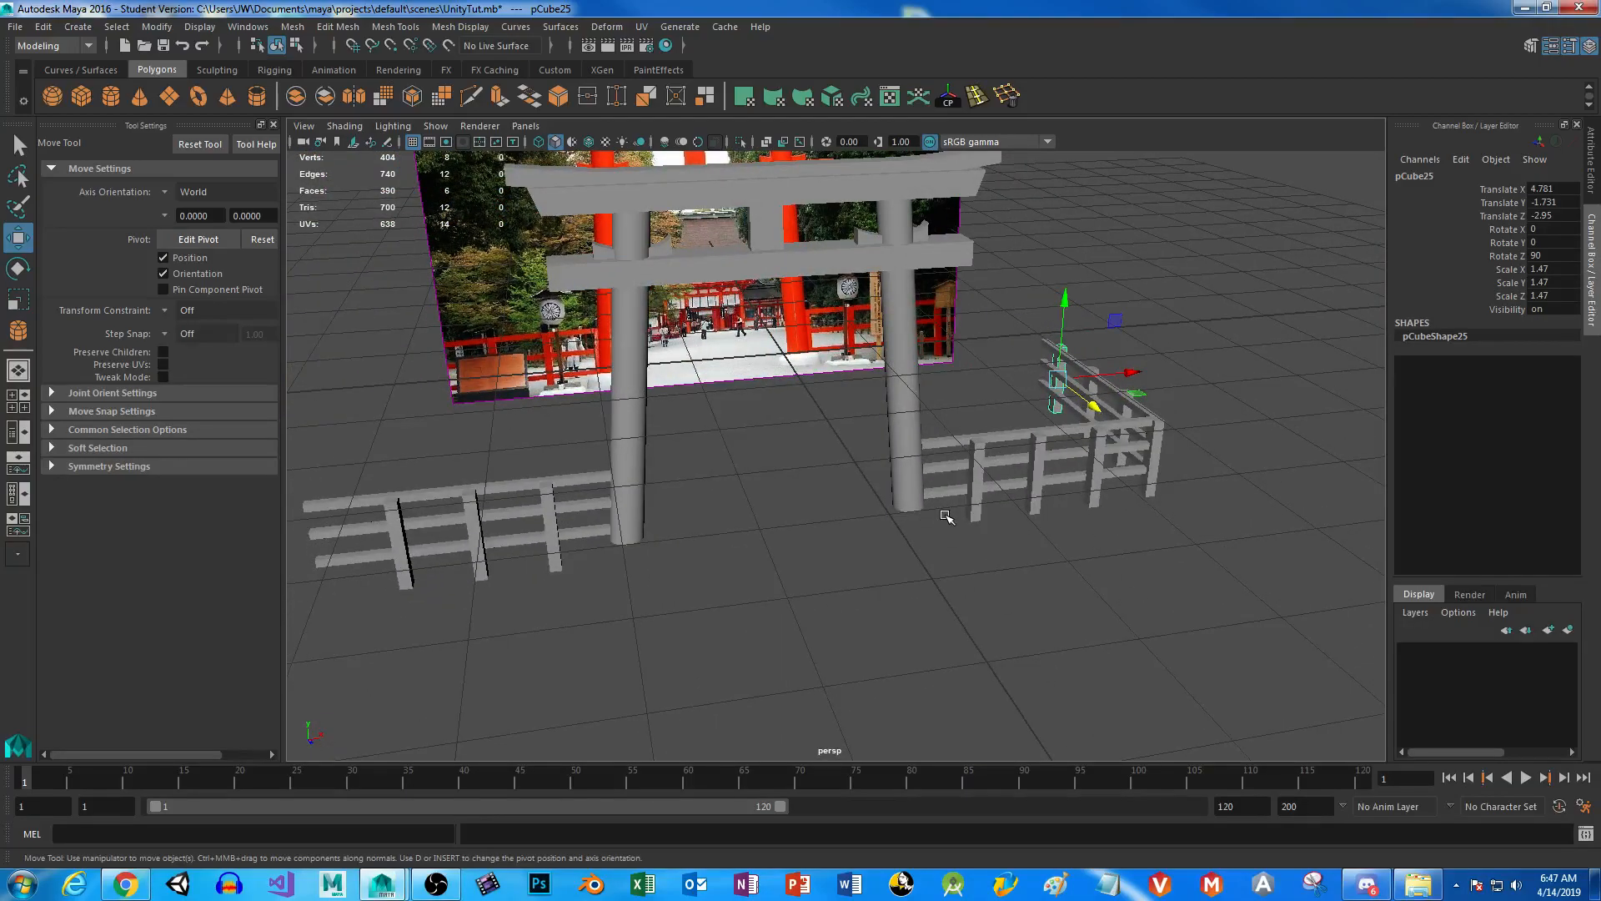
scroll(855, 526, down, 5)
alt+drag(855, 525, 892, 488)
click(709, 434)
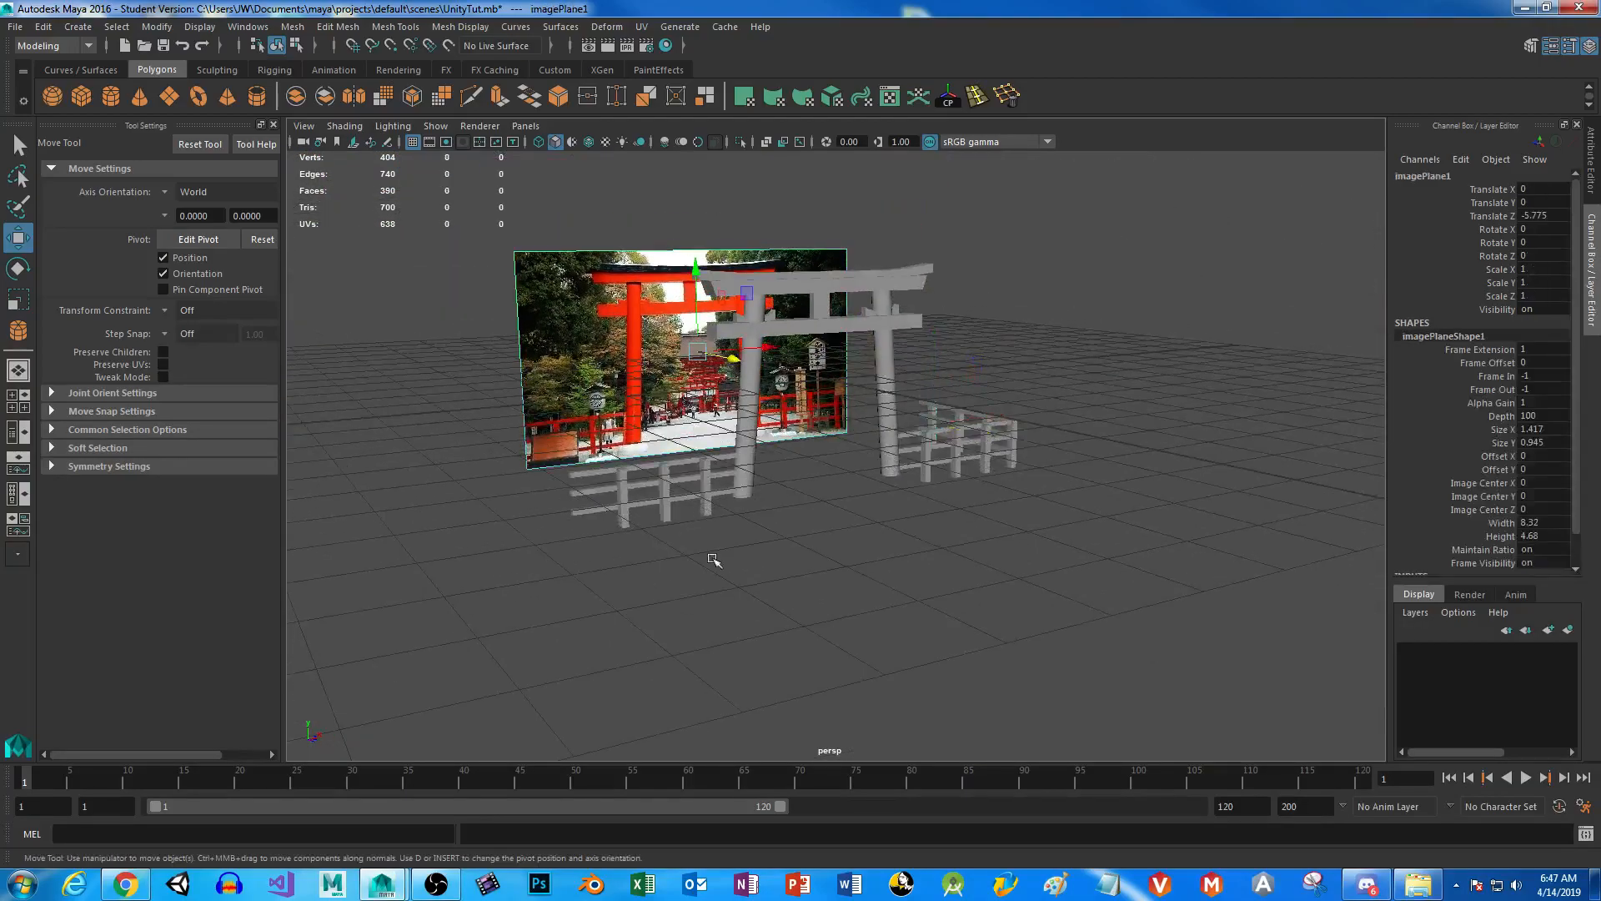
key(Delete)
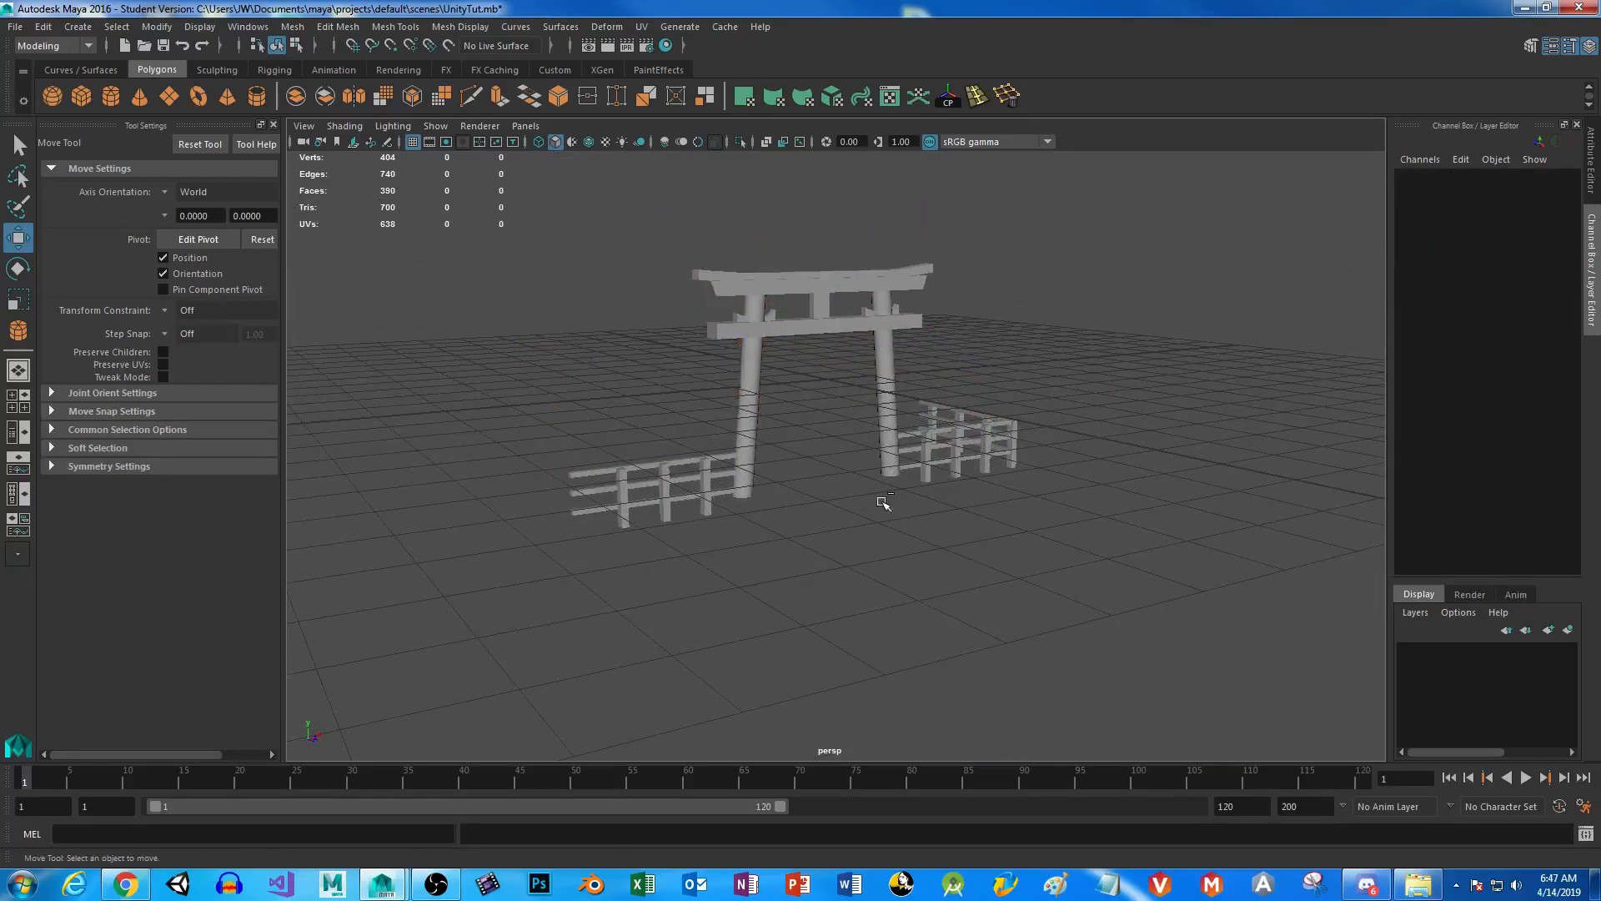
key(ctrl+s)
key(Return)
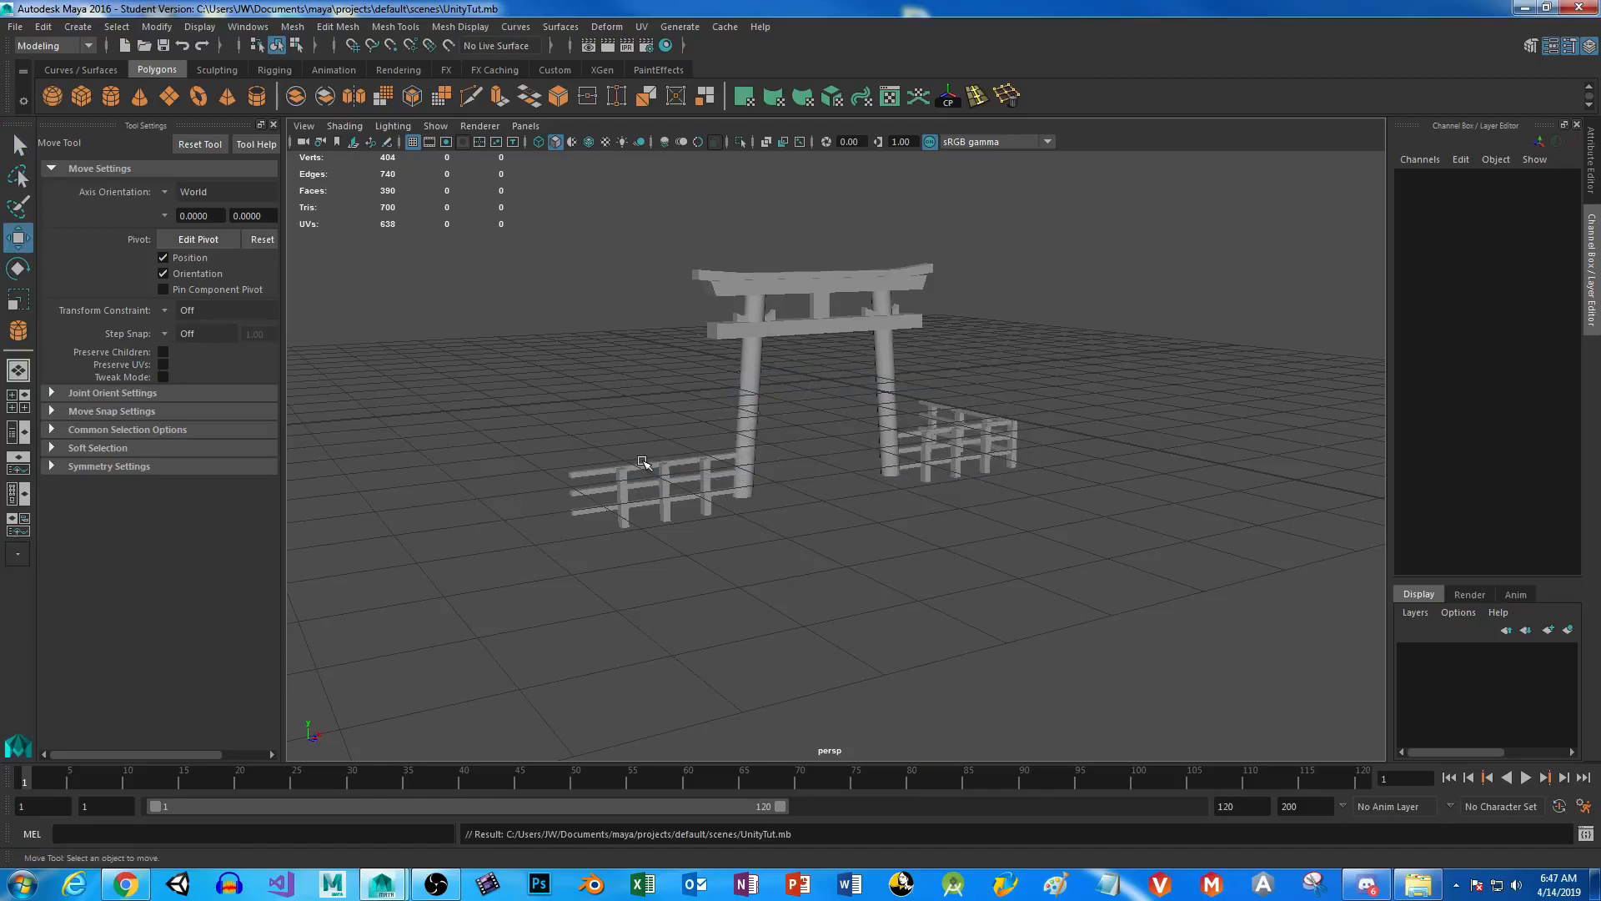
Group all gate and fence parts and raise the group until it stands on the grid.
scroll(867, 529, down, 3)
drag(588, 272, 1242, 648)
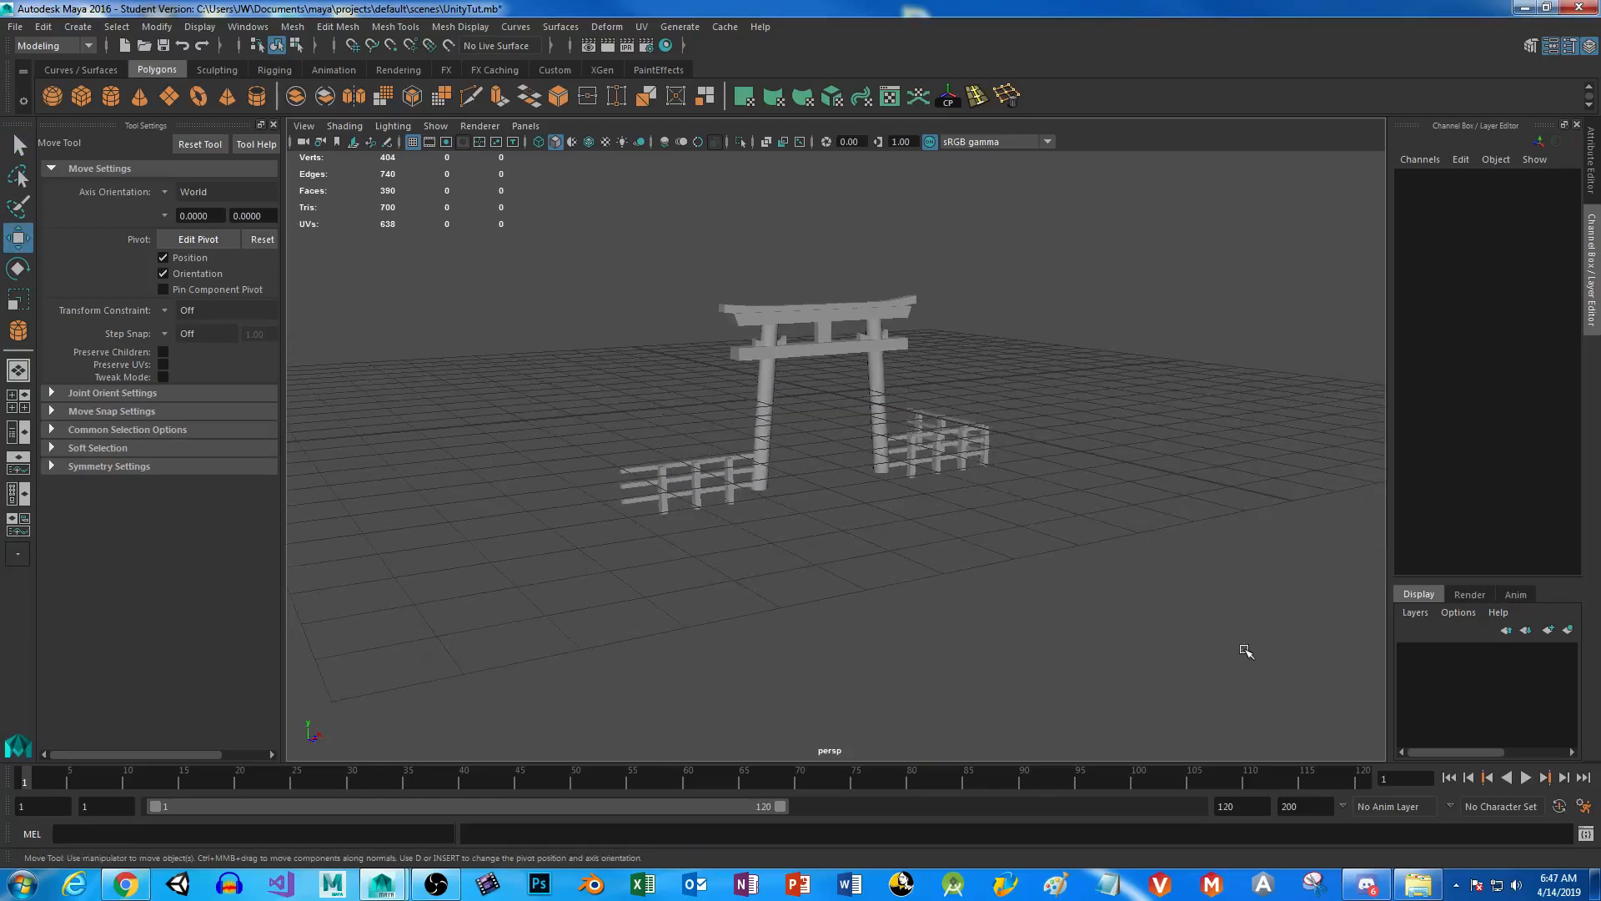
key(ctrl+g)
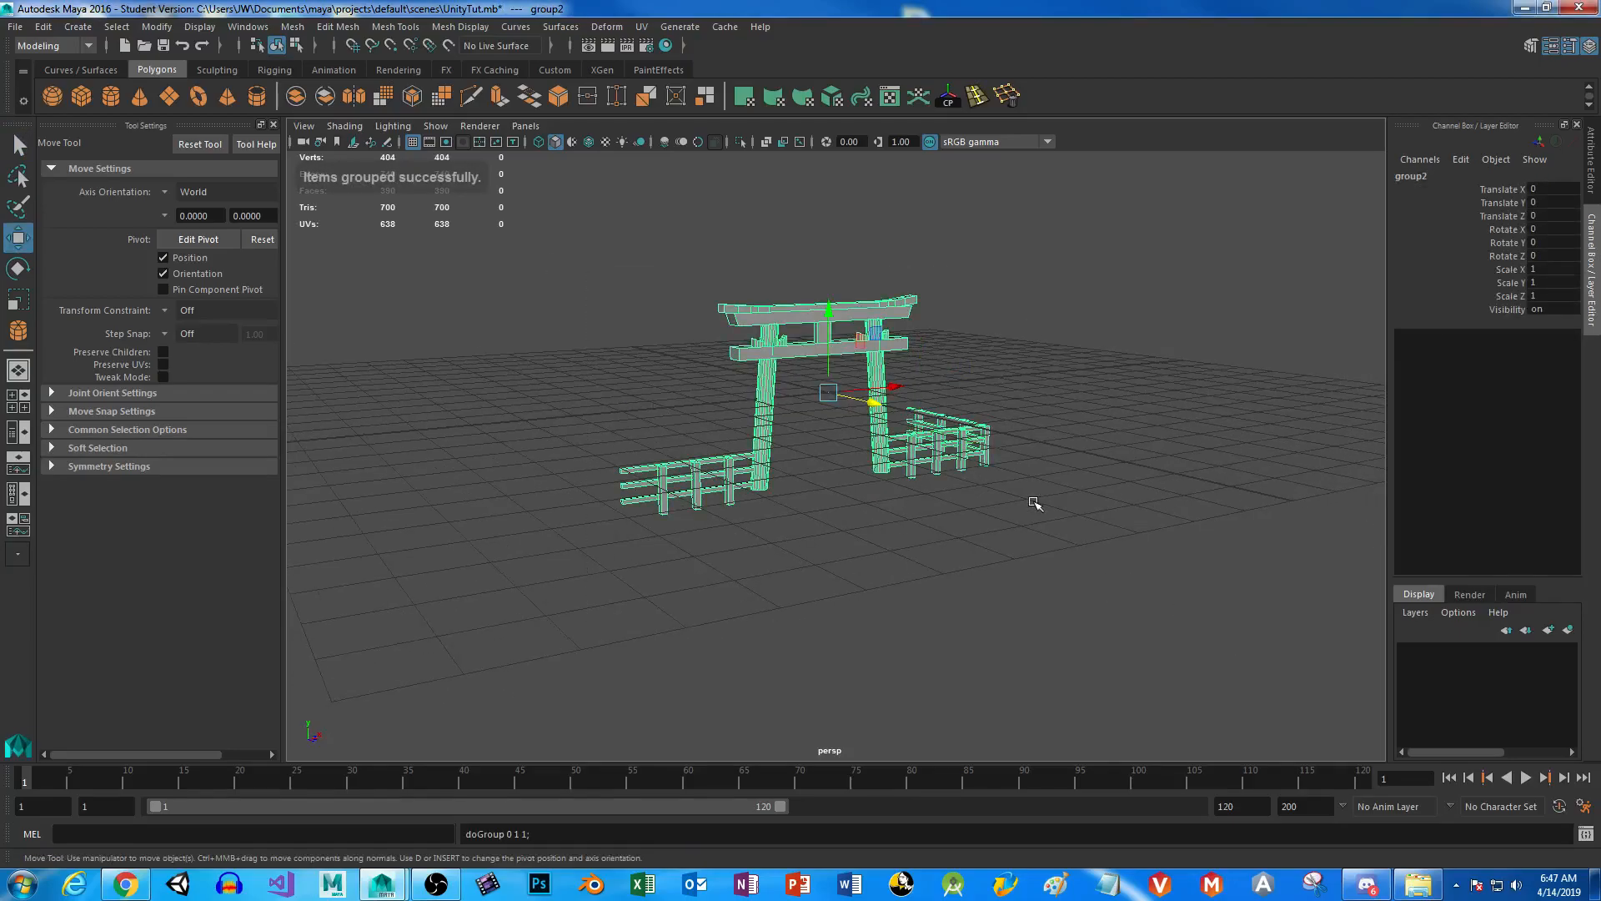
drag(844, 307, 933, 529)
alt+right_drag(933, 529, 801, 442)
click(834, 501)
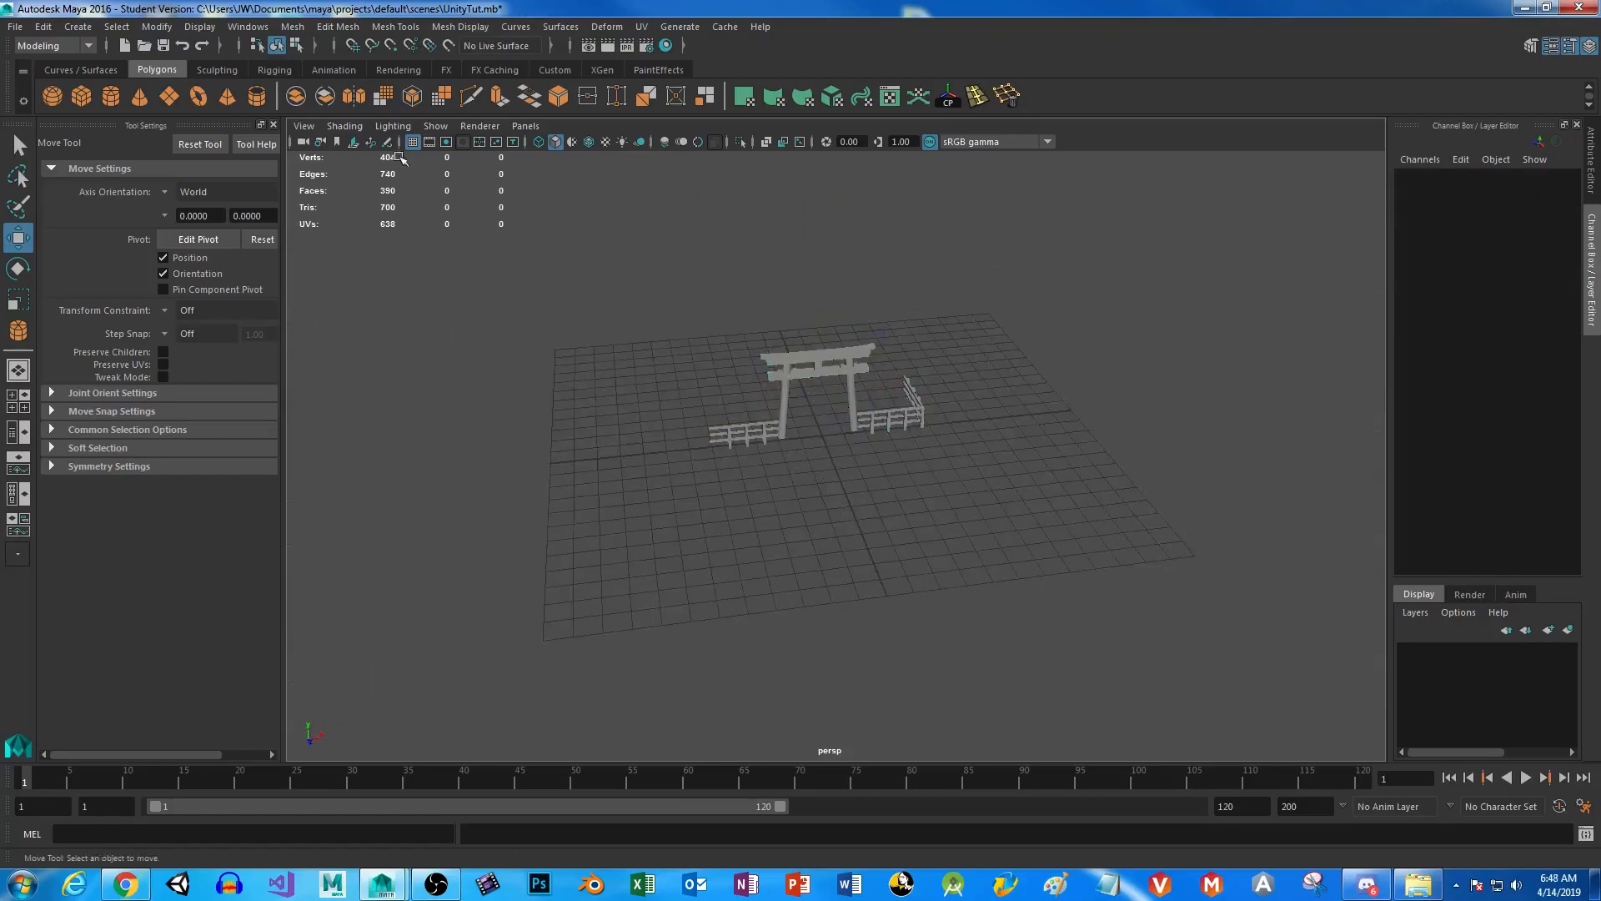
Draw a polygon ground plane about 16.3 wide and 34.3 high across the grid beneath the gate.
shift+right_drag(633, 337, 626, 287)
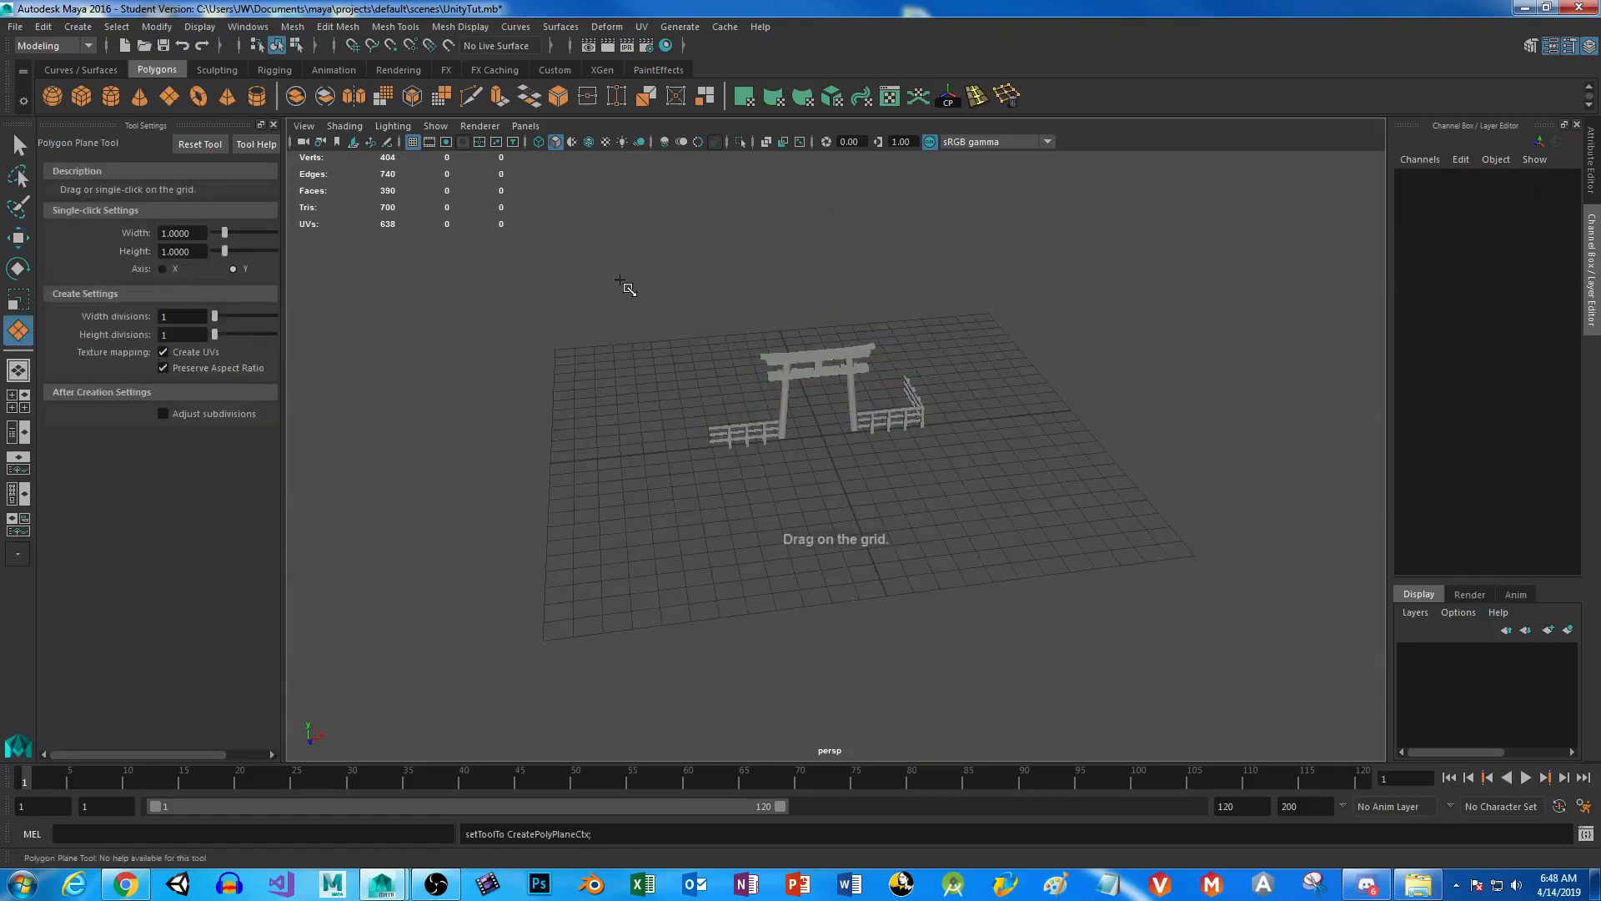
drag(613, 270, 1086, 583)
alt+right_drag(793, 254, 1037, 518)
alt+drag(1037, 518, 1033, 460)
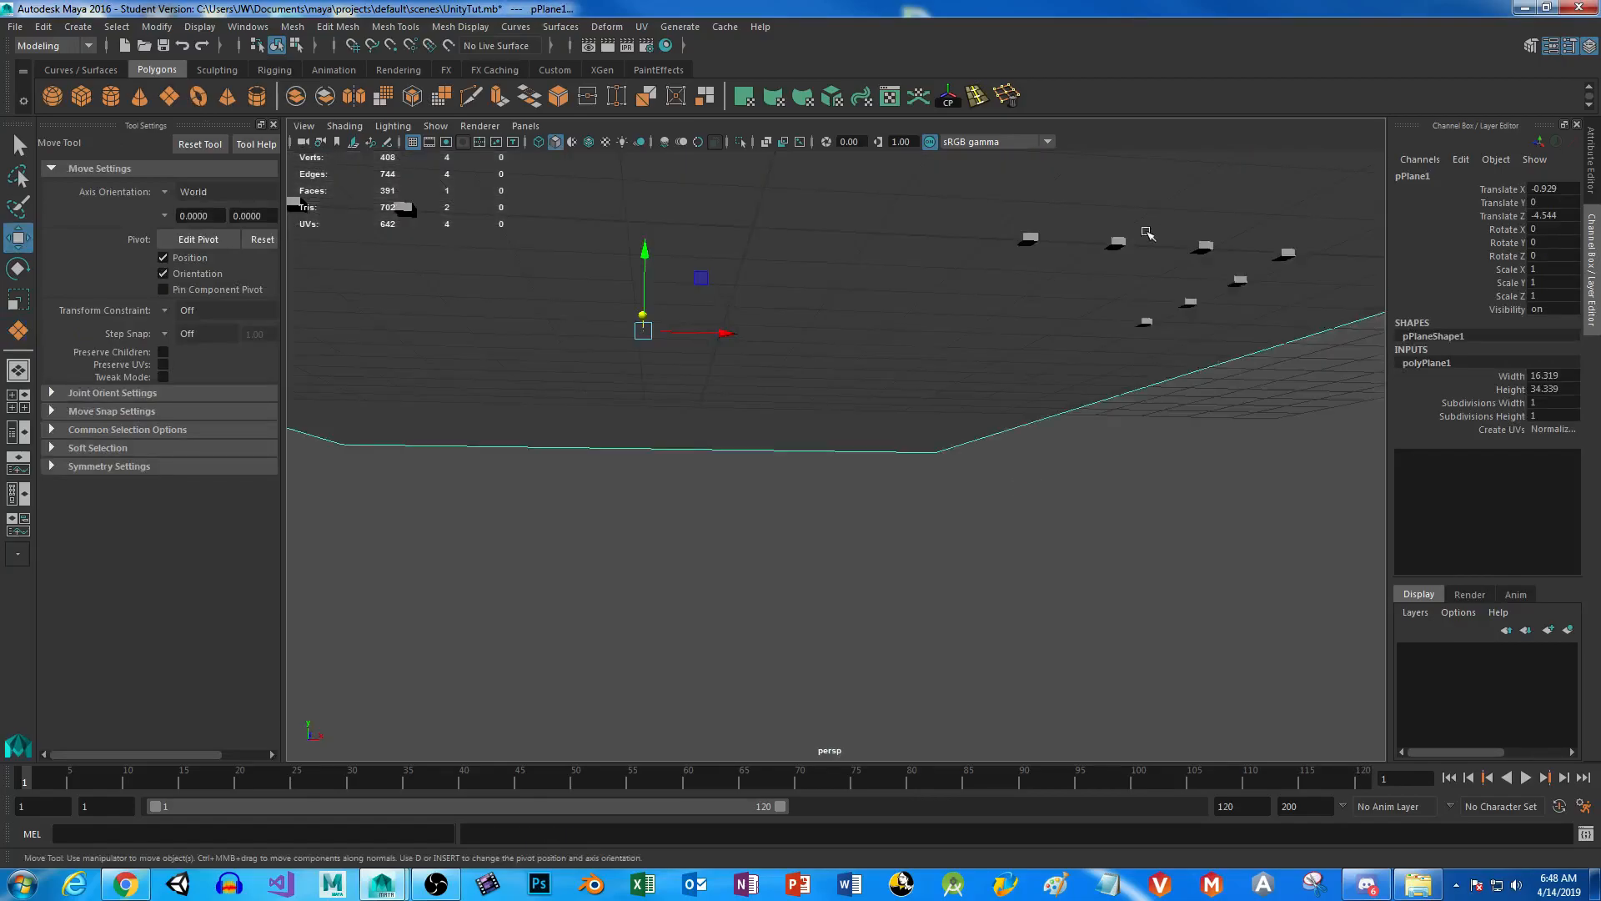
alt+drag(486, 291, 731, 394)
click(705, 241)
right_drag(704, 241, 662, 236)
right_drag(1118, 225, 1037, 222)
drag(615, 298, 1243, 458)
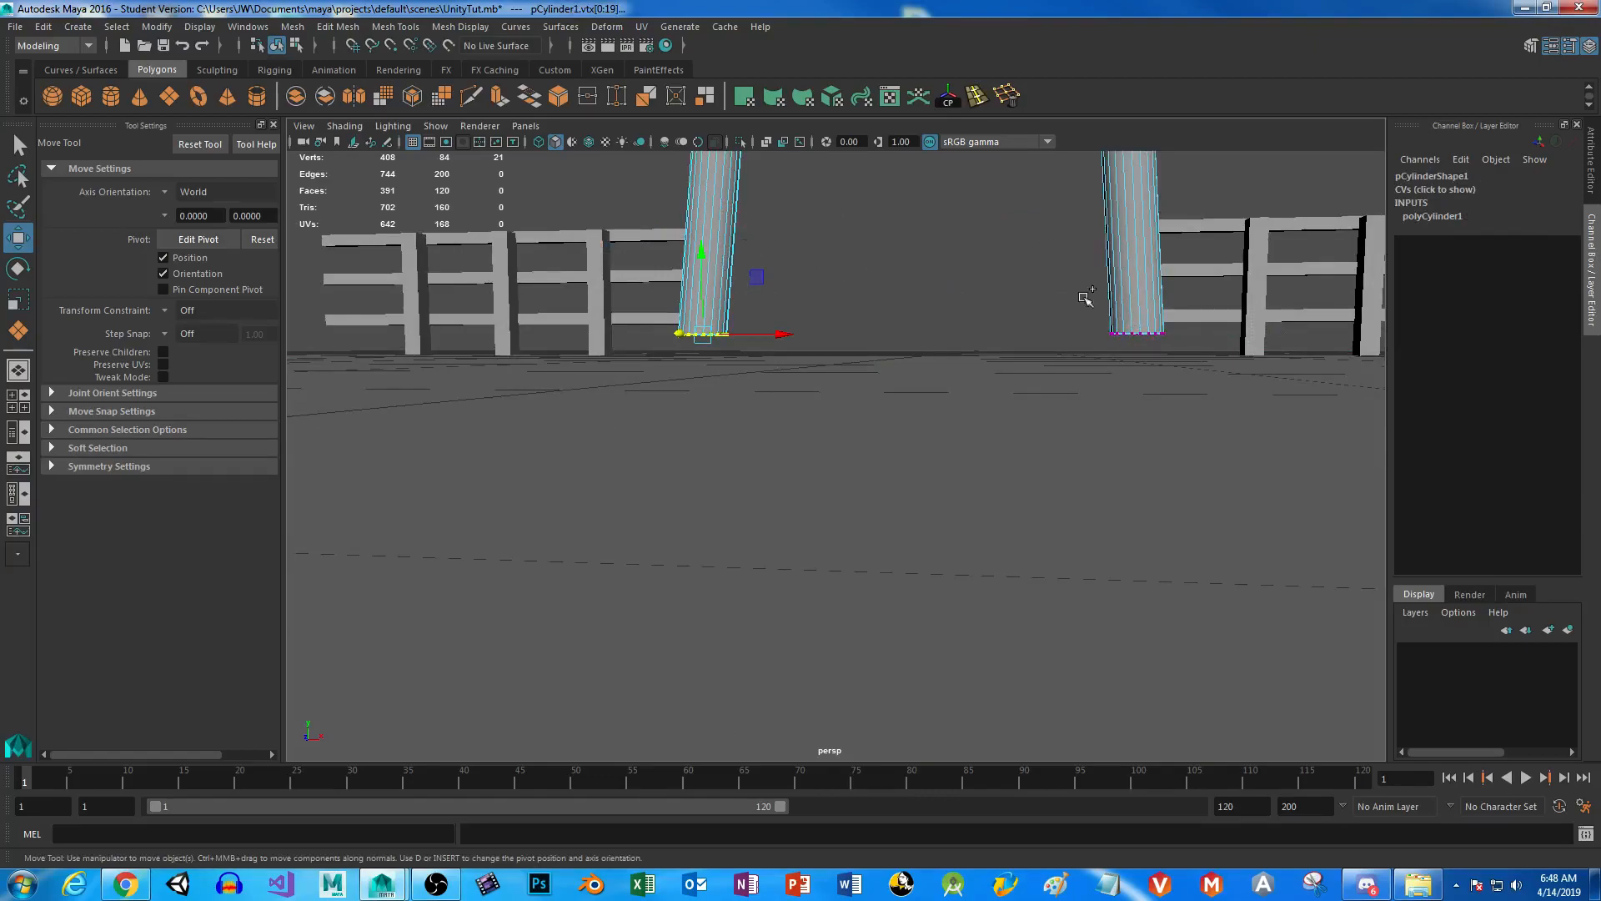
shift+drag(1043, 298, 1278, 441)
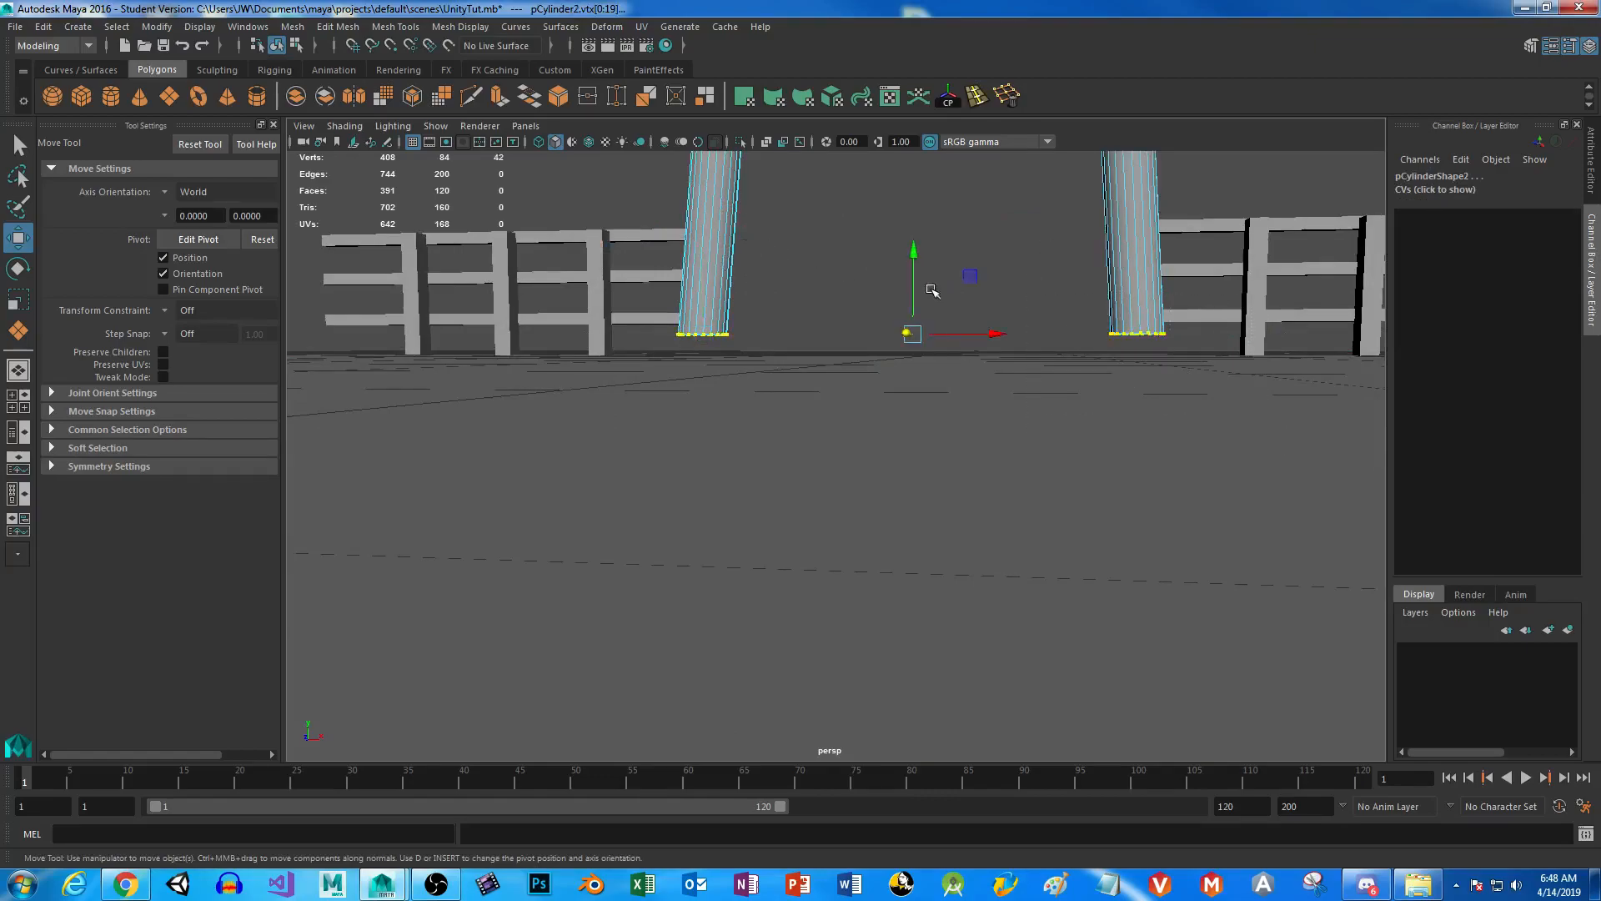
right_drag(726, 194, 775, 175)
Select the bottom vertices of both gate pillars and move them down to the ground plane.
click(713, 232)
right_drag(713, 232, 634, 242)
right_drag(1136, 215, 1091, 216)
drag(615, 306, 1335, 502)
drag(558, 269, 1378, 474)
click(1276, 443)
drag(608, 300, 1368, 555)
alt+drag(1051, 494, 913, 519)
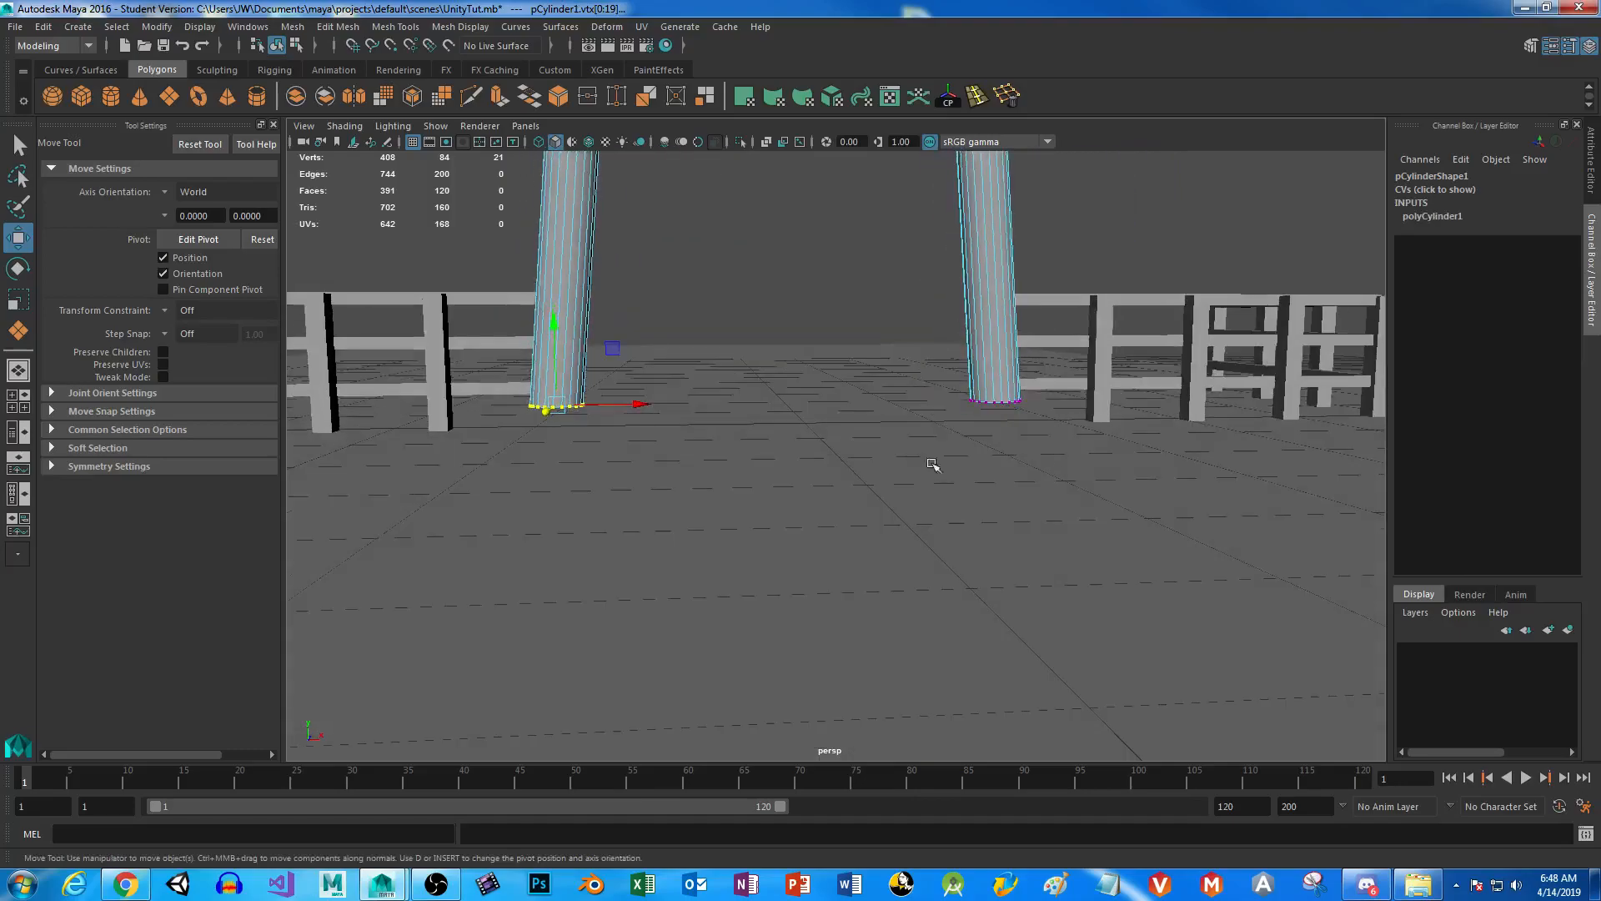
shift+drag(927, 367, 1059, 458)
drag(780, 324, 779, 351)
Return both pillars to object mode and clear the selection.
alt+drag(761, 482, 722, 413)
click(709, 444)
alt+drag(900, 579, 746, 553)
right_drag(897, 367, 984, 329)
alt+drag(959, 555, 902, 336)
click(903, 336)
click(1118, 247)
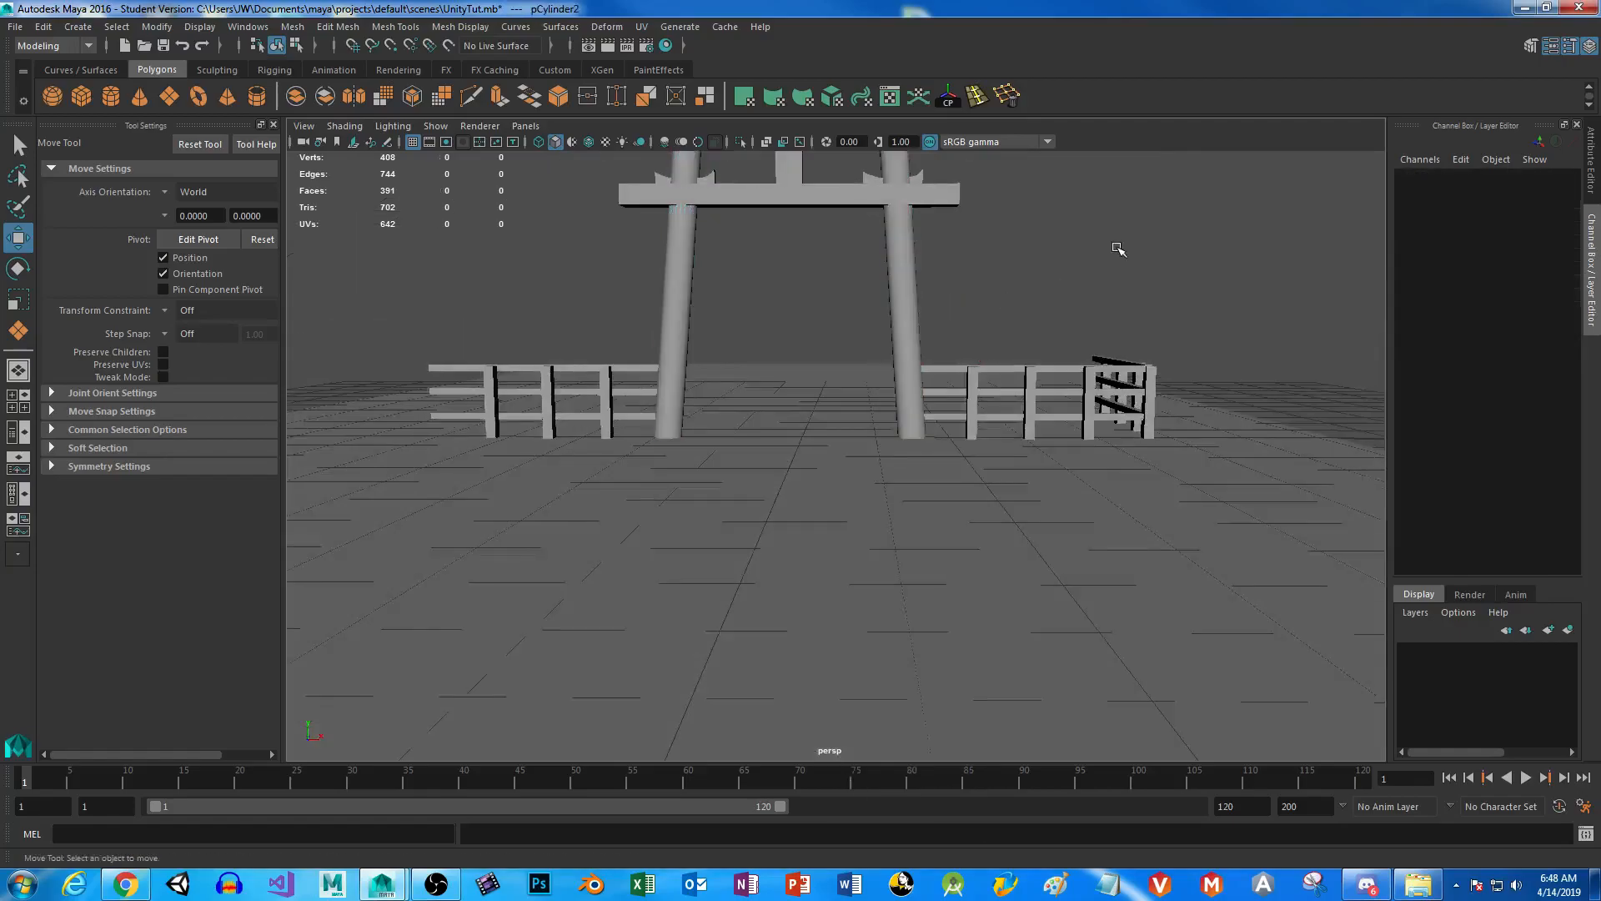
Save the scene and delete the ground plane beneath the gate.
mouse_move(768, 511)
alt+mouse_down()
mouse_move(869, 536)
mouse_move(793, 525)
alt+mouse_up()
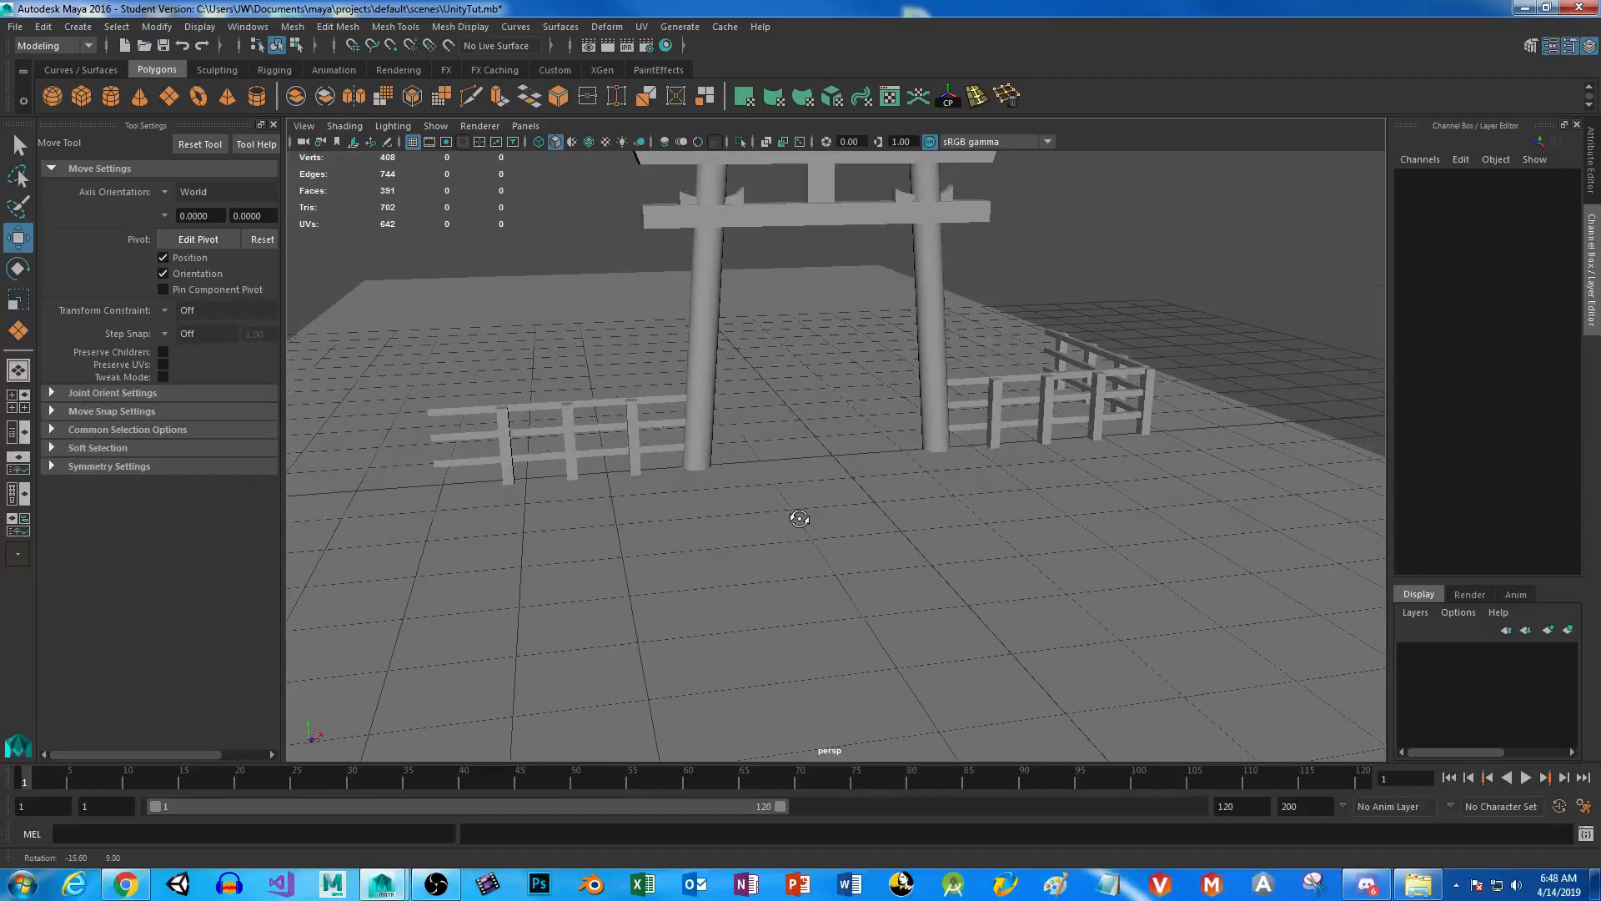
key(ctrl+s)
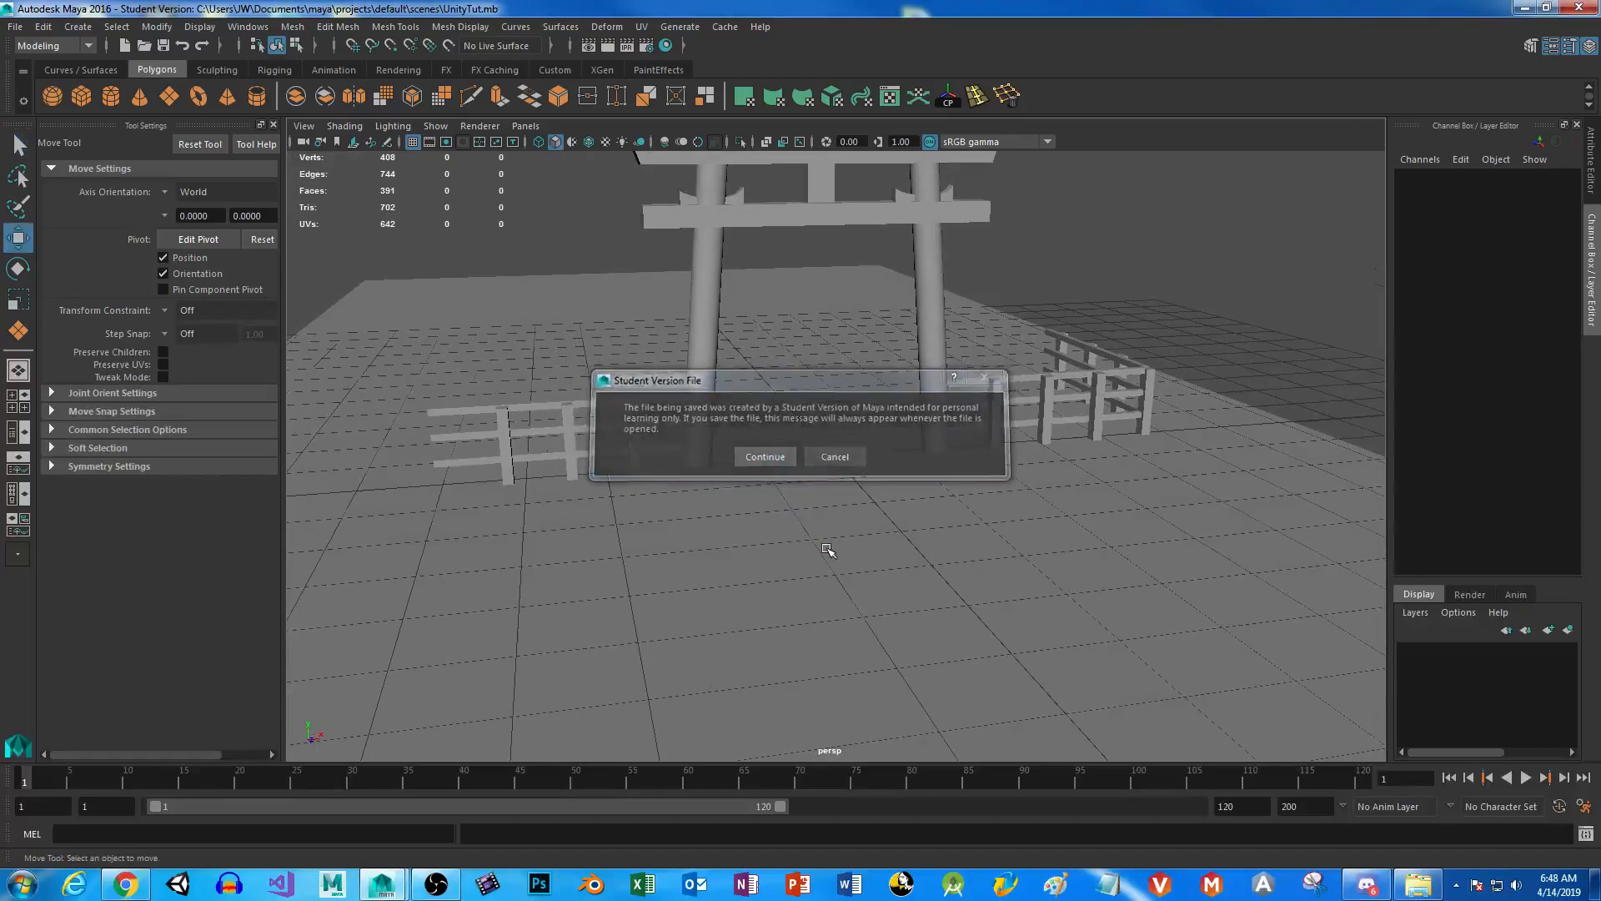
click(828, 548)
key(w)
key(Delete)
Import Shrine.jpg from the Desktop's UnityTut folder as a front-view image plane and raise it about 2.4 units.
key(space)
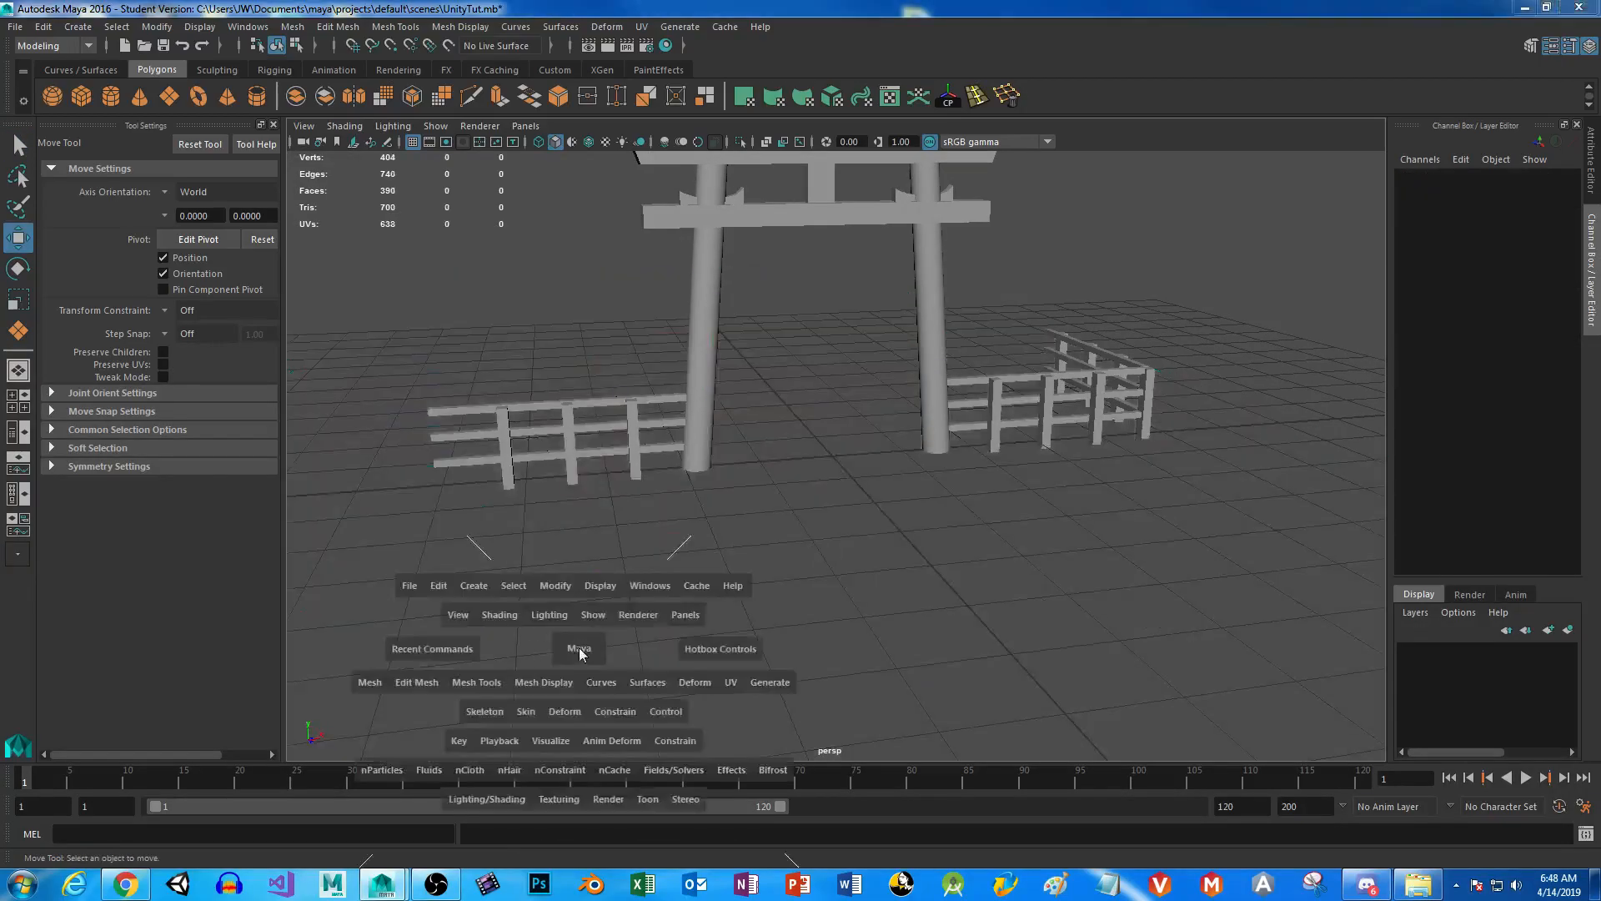
key(space)
alt+right_drag(708, 578, 740, 353)
alt+middle_drag(740, 354, 633, 584)
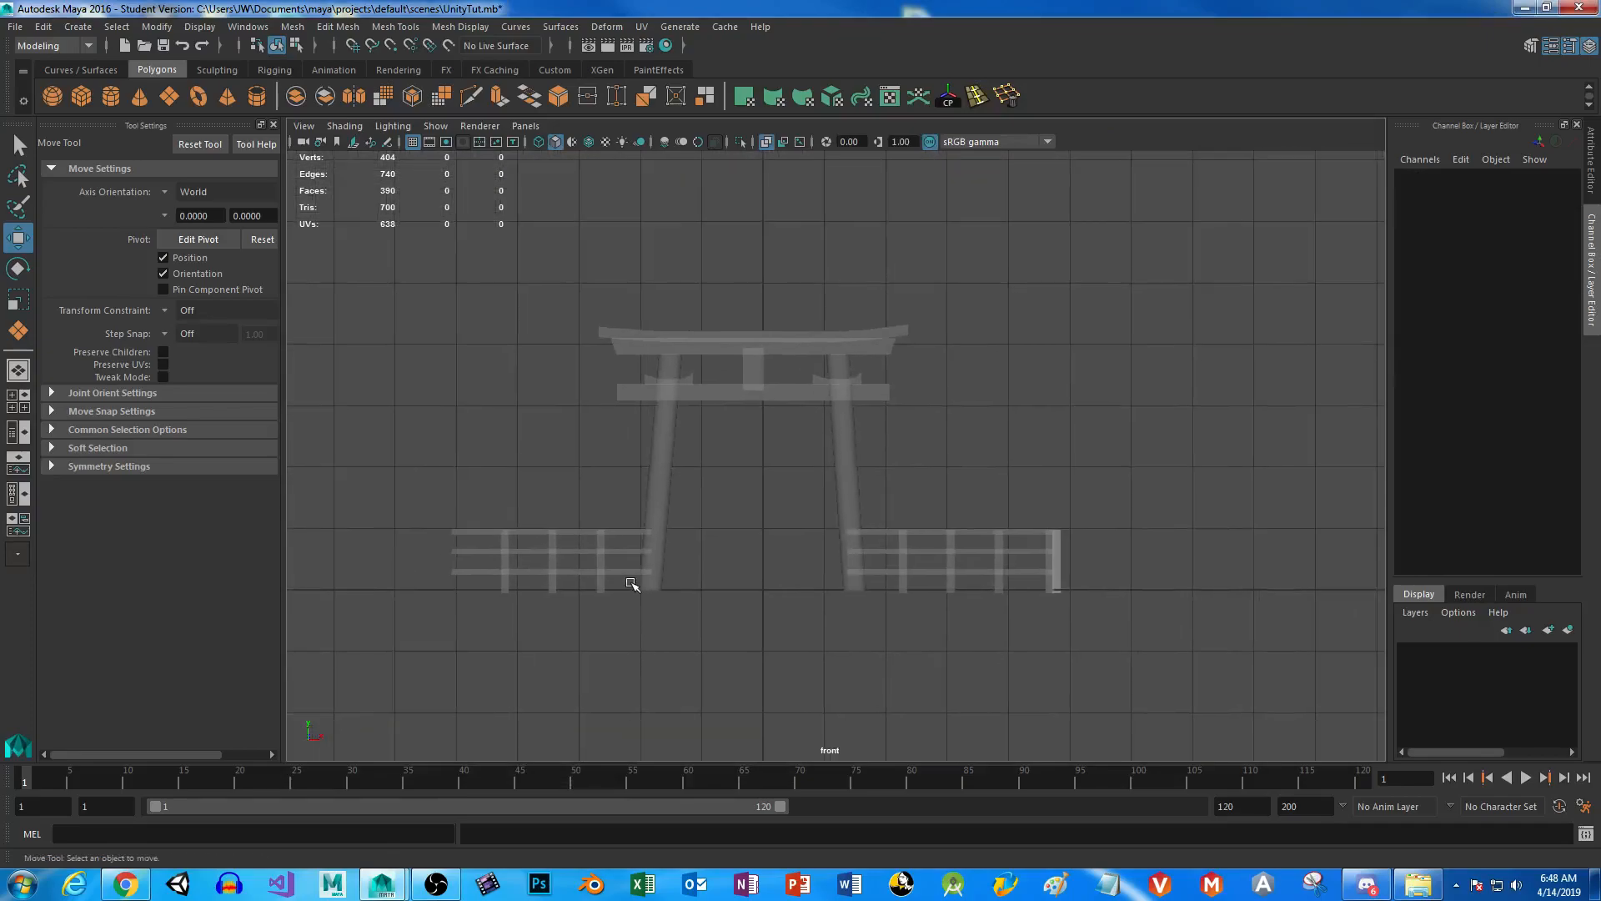
click(304, 126)
mouse_move(384, 432)
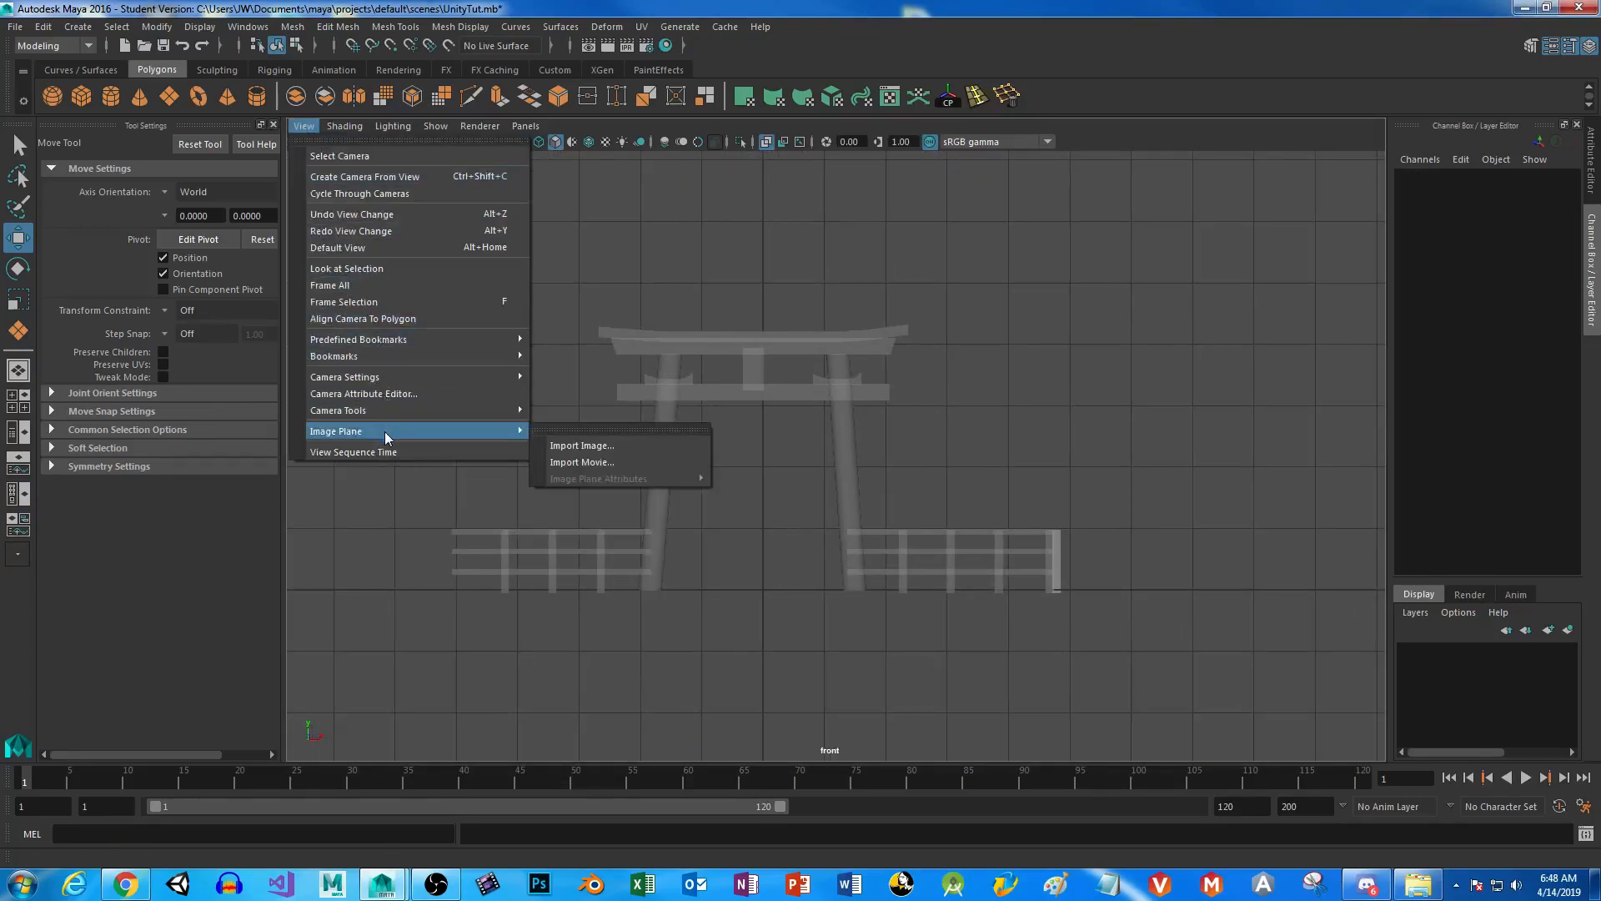
click(589, 447)
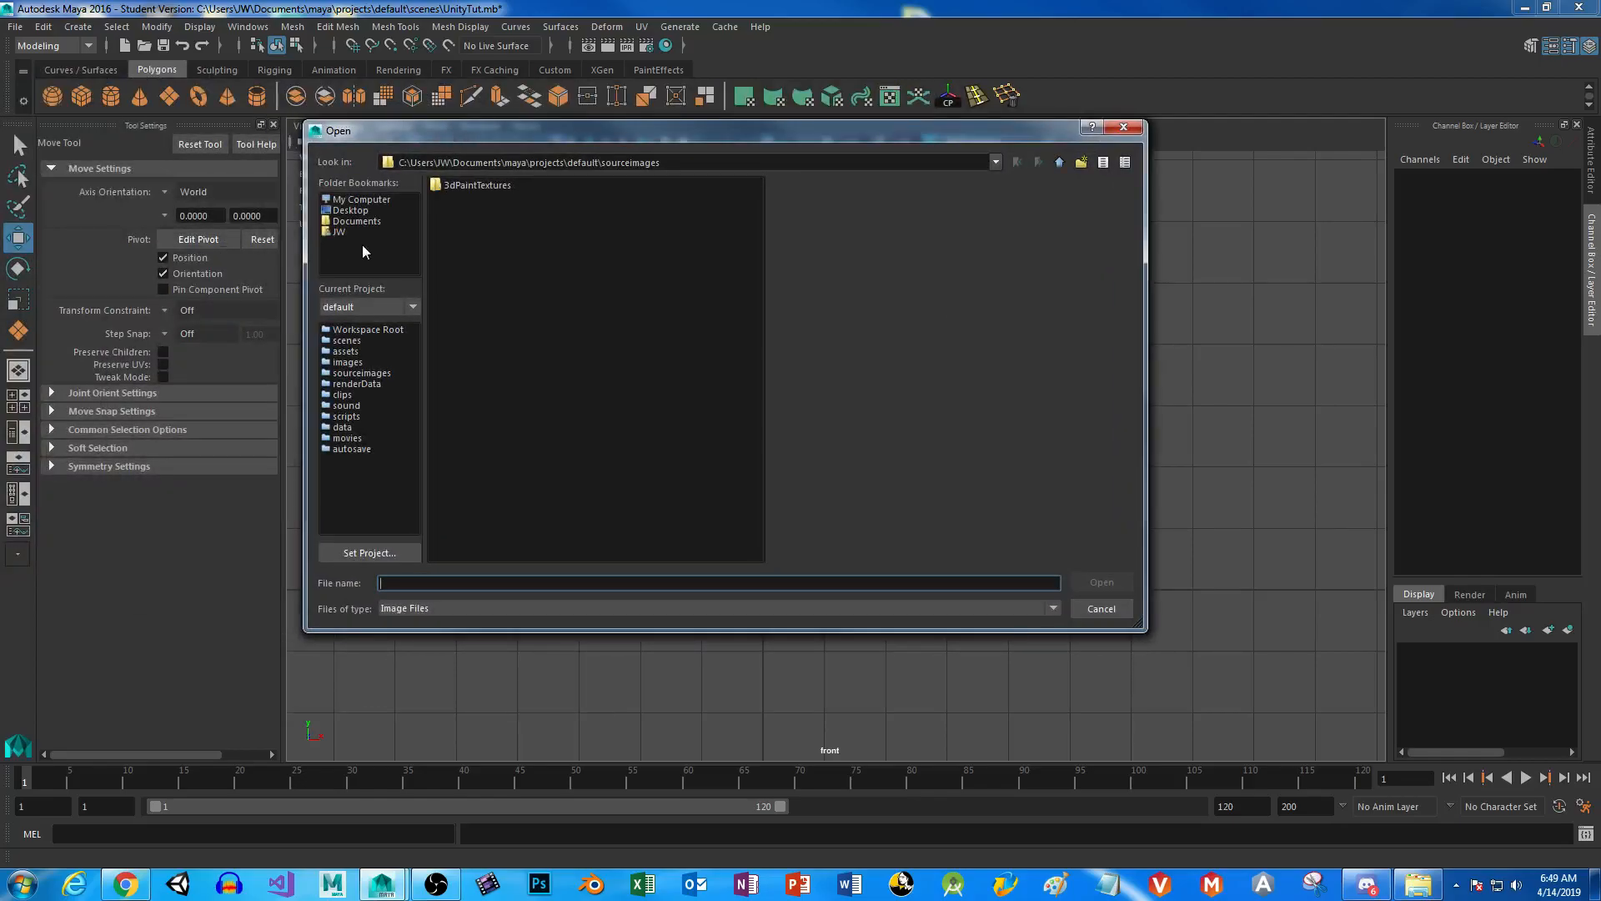
click(357, 213)
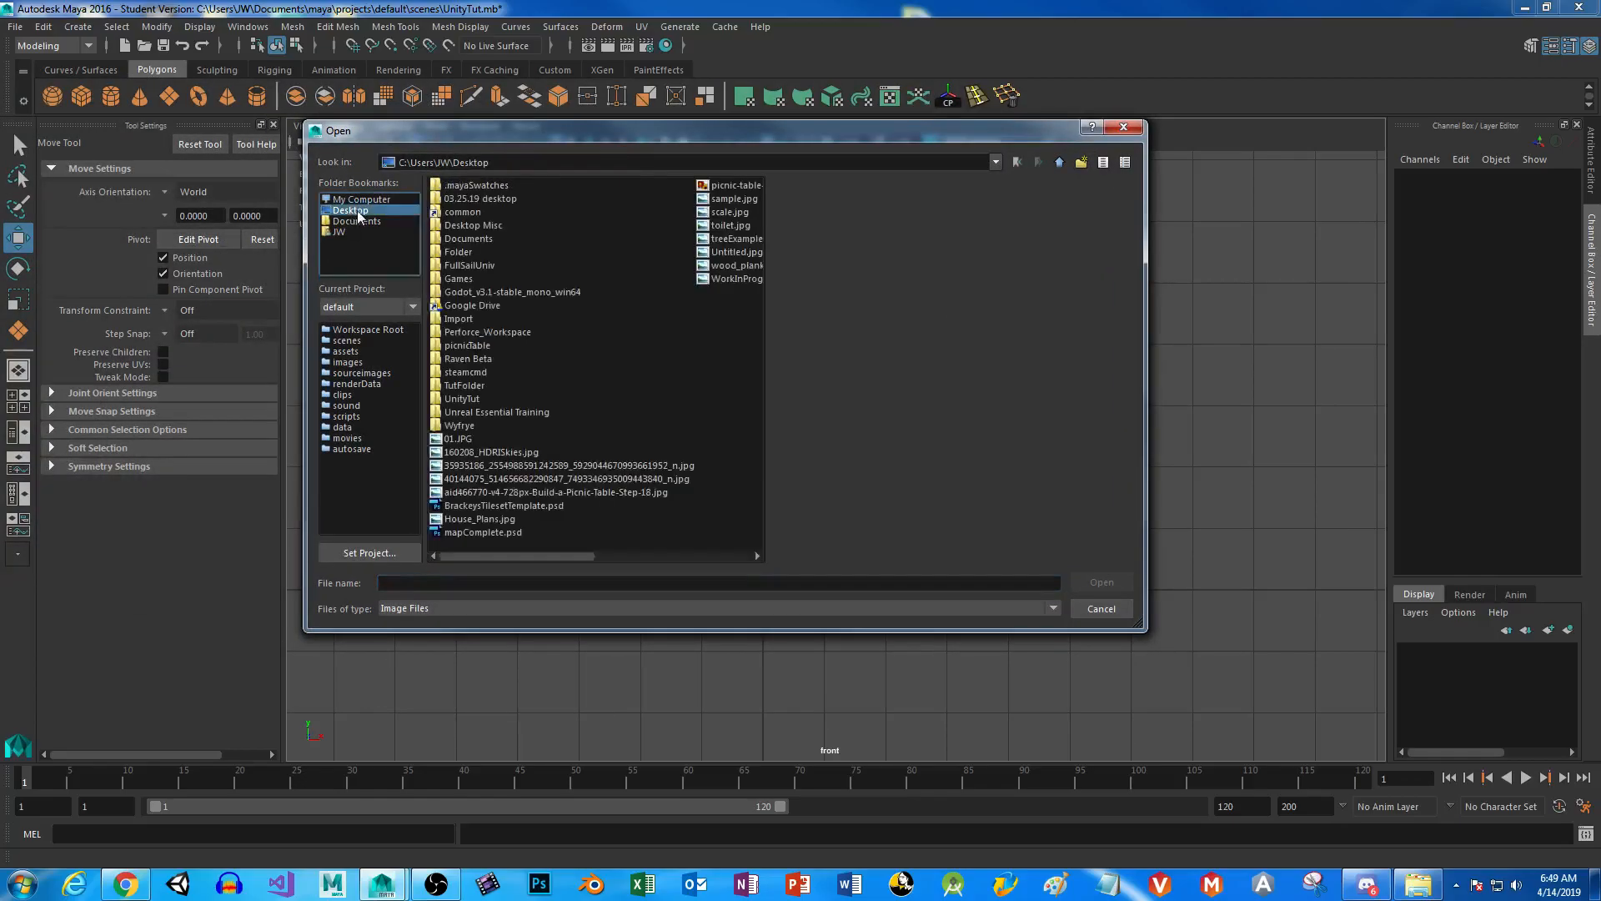
double_click(468, 398)
click(472, 185)
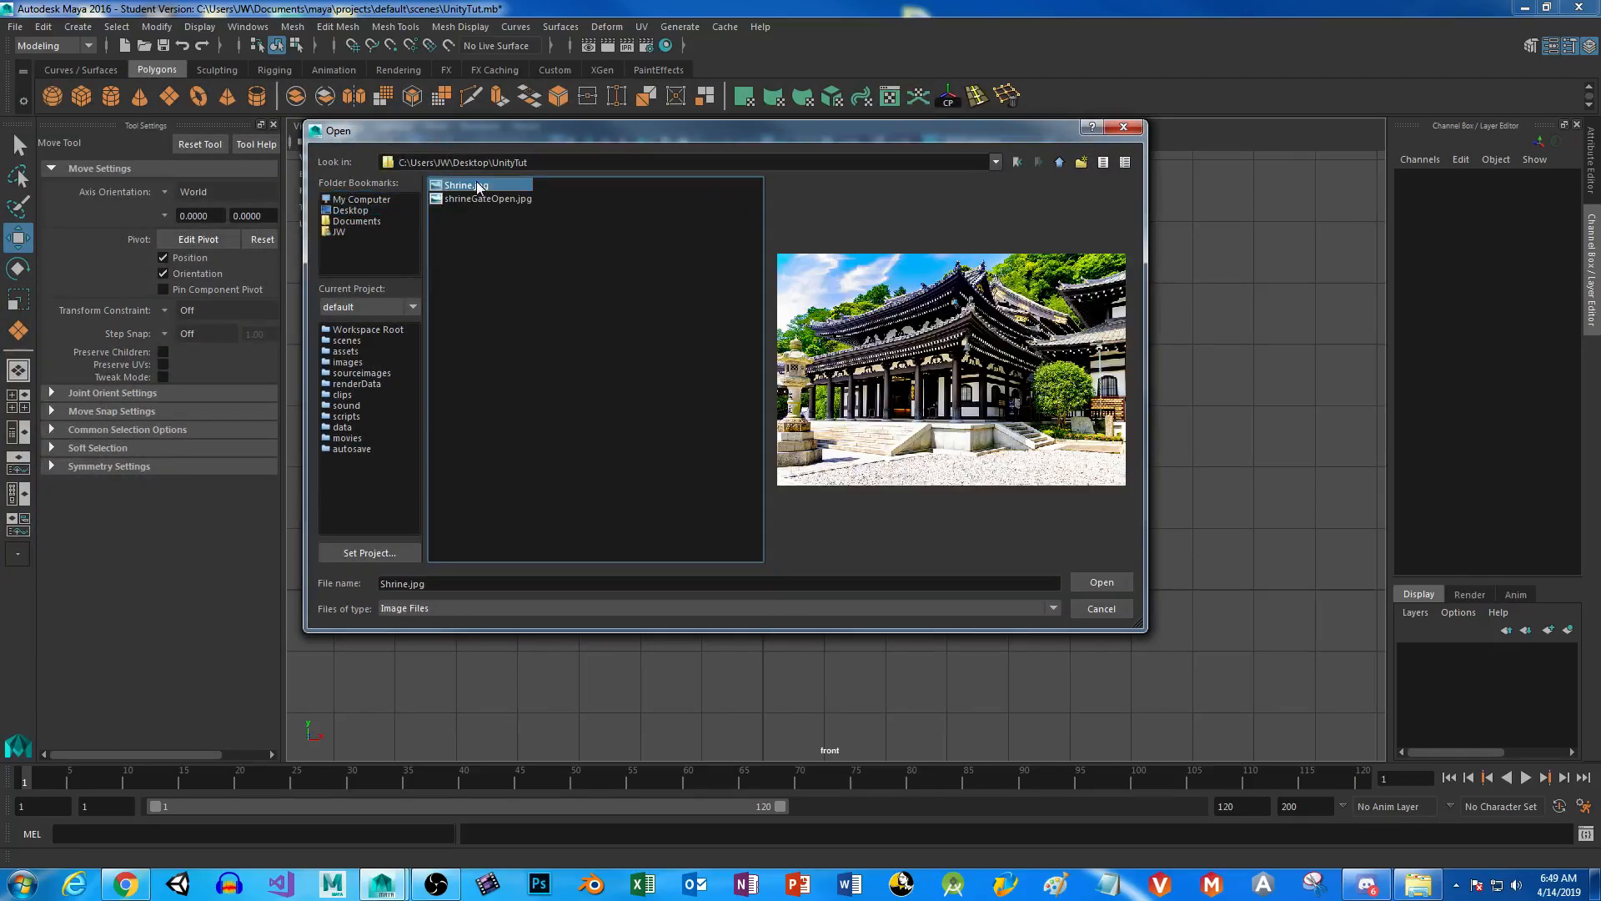
click(1102, 583)
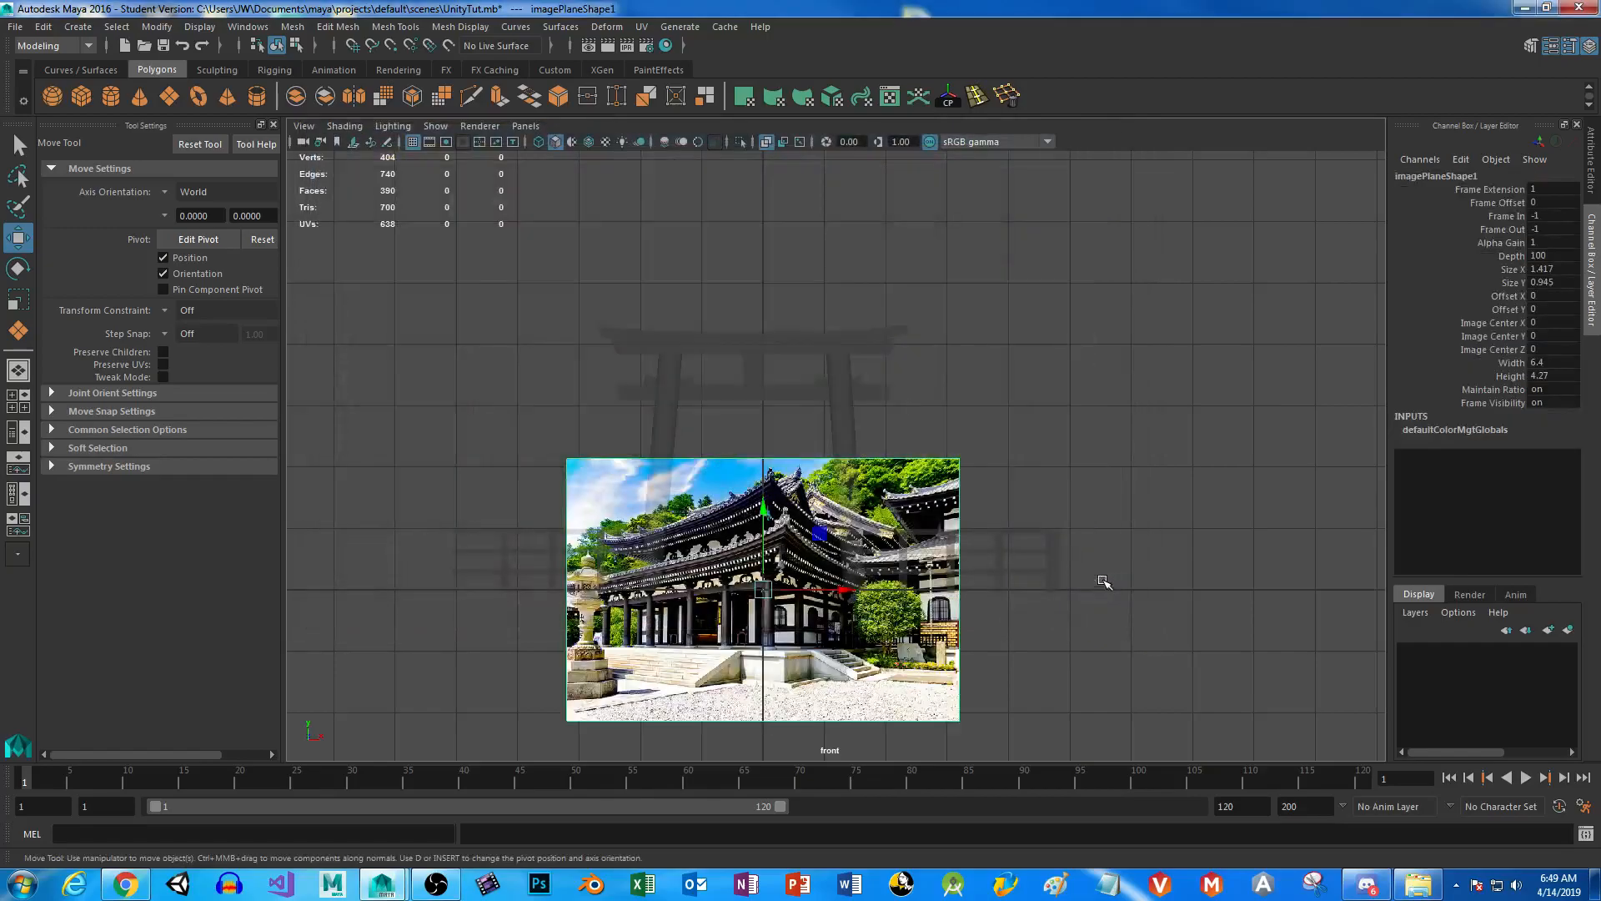
drag(758, 502, 763, 363)
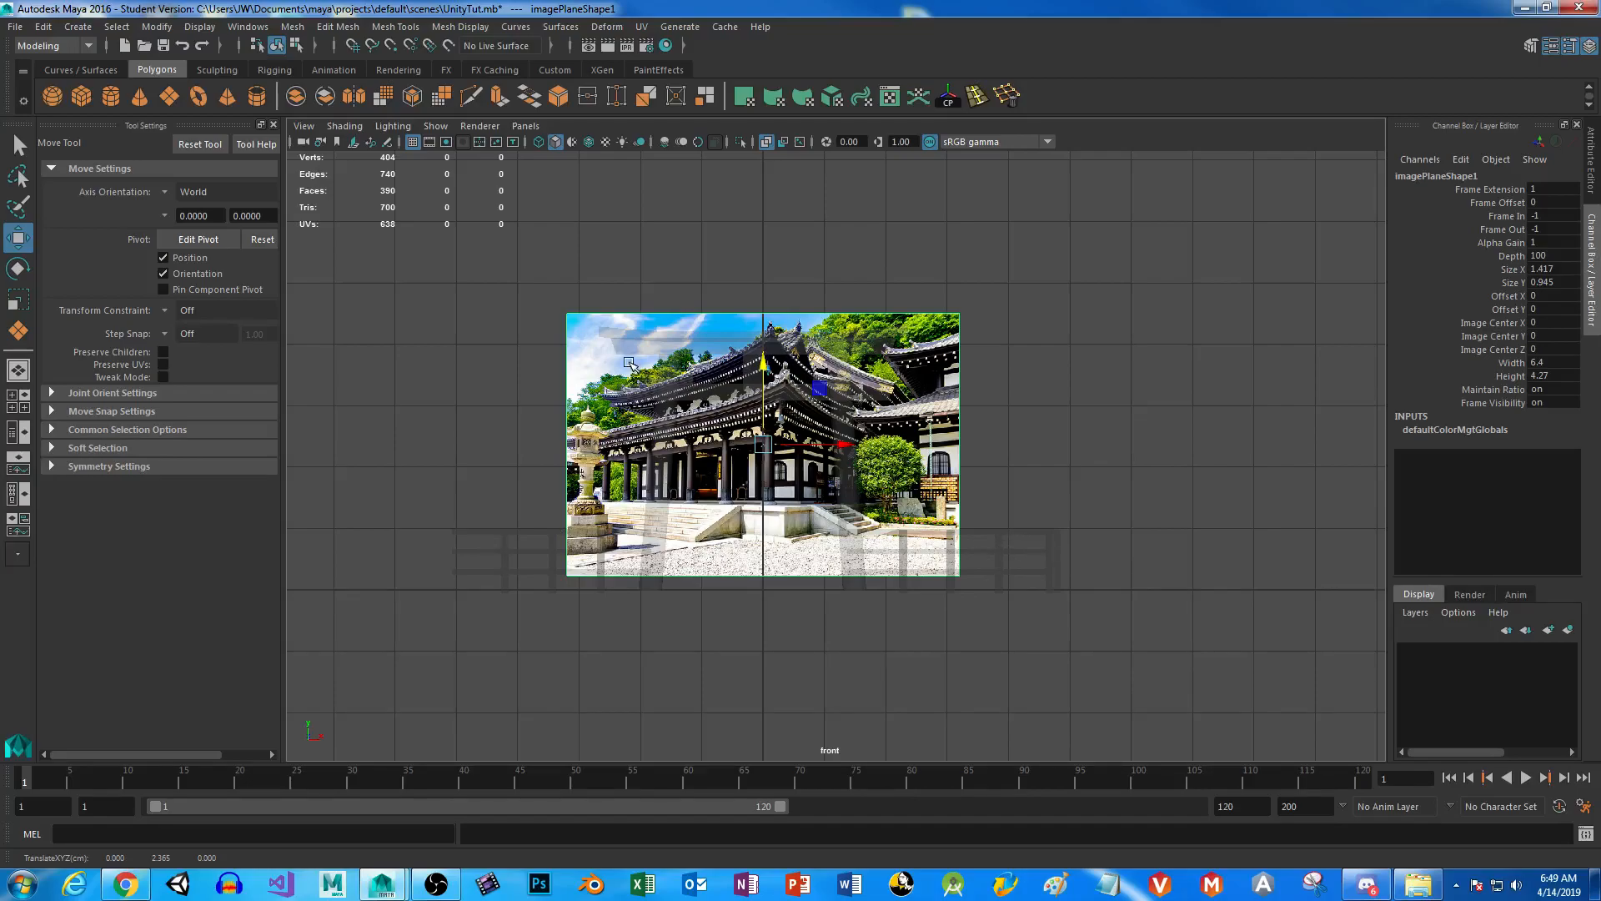
scroll(736, 486, up, 4)
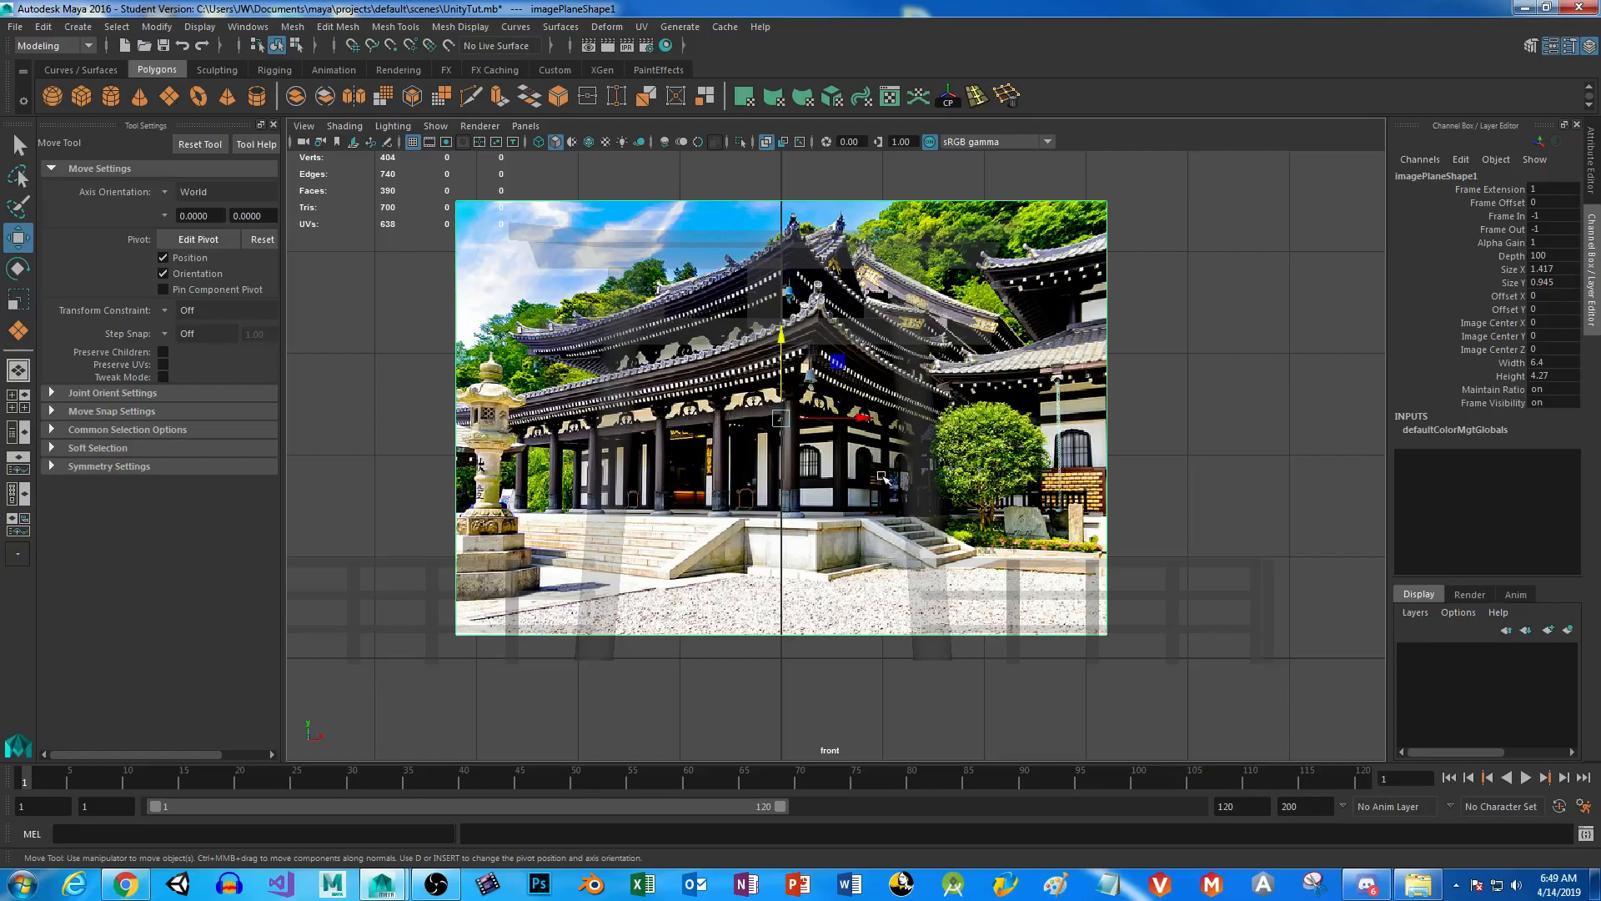
Switch to Chrome and search Google Images for "japanese shrines orthographic", browsing the results for a straight-on shrine view.
click(125, 884)
click(705, 15)
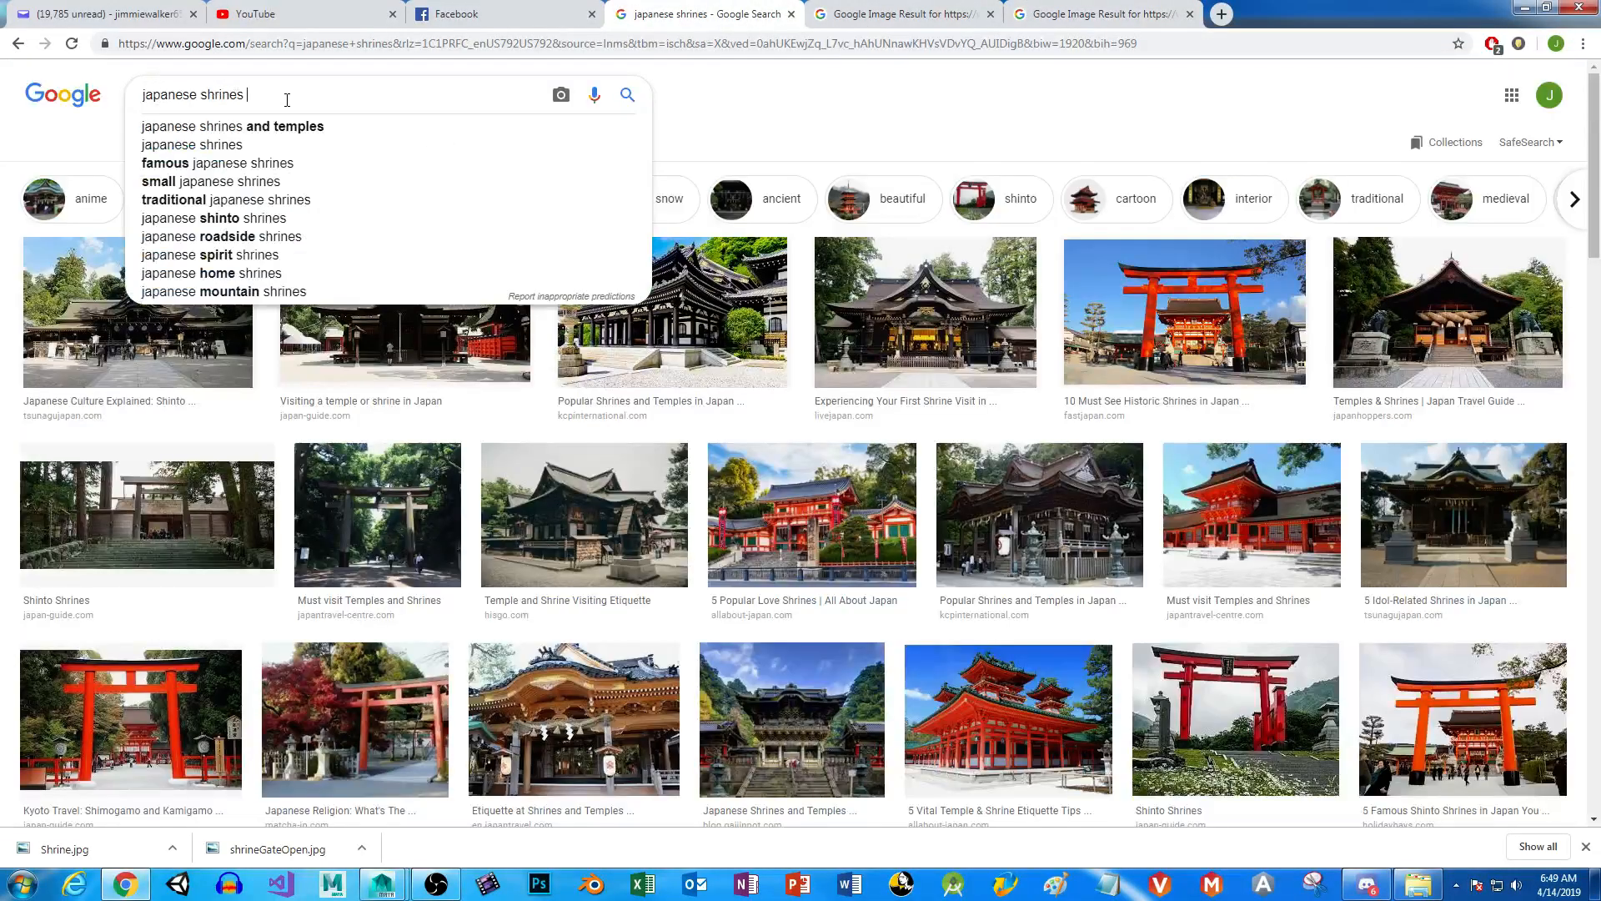
text(or)
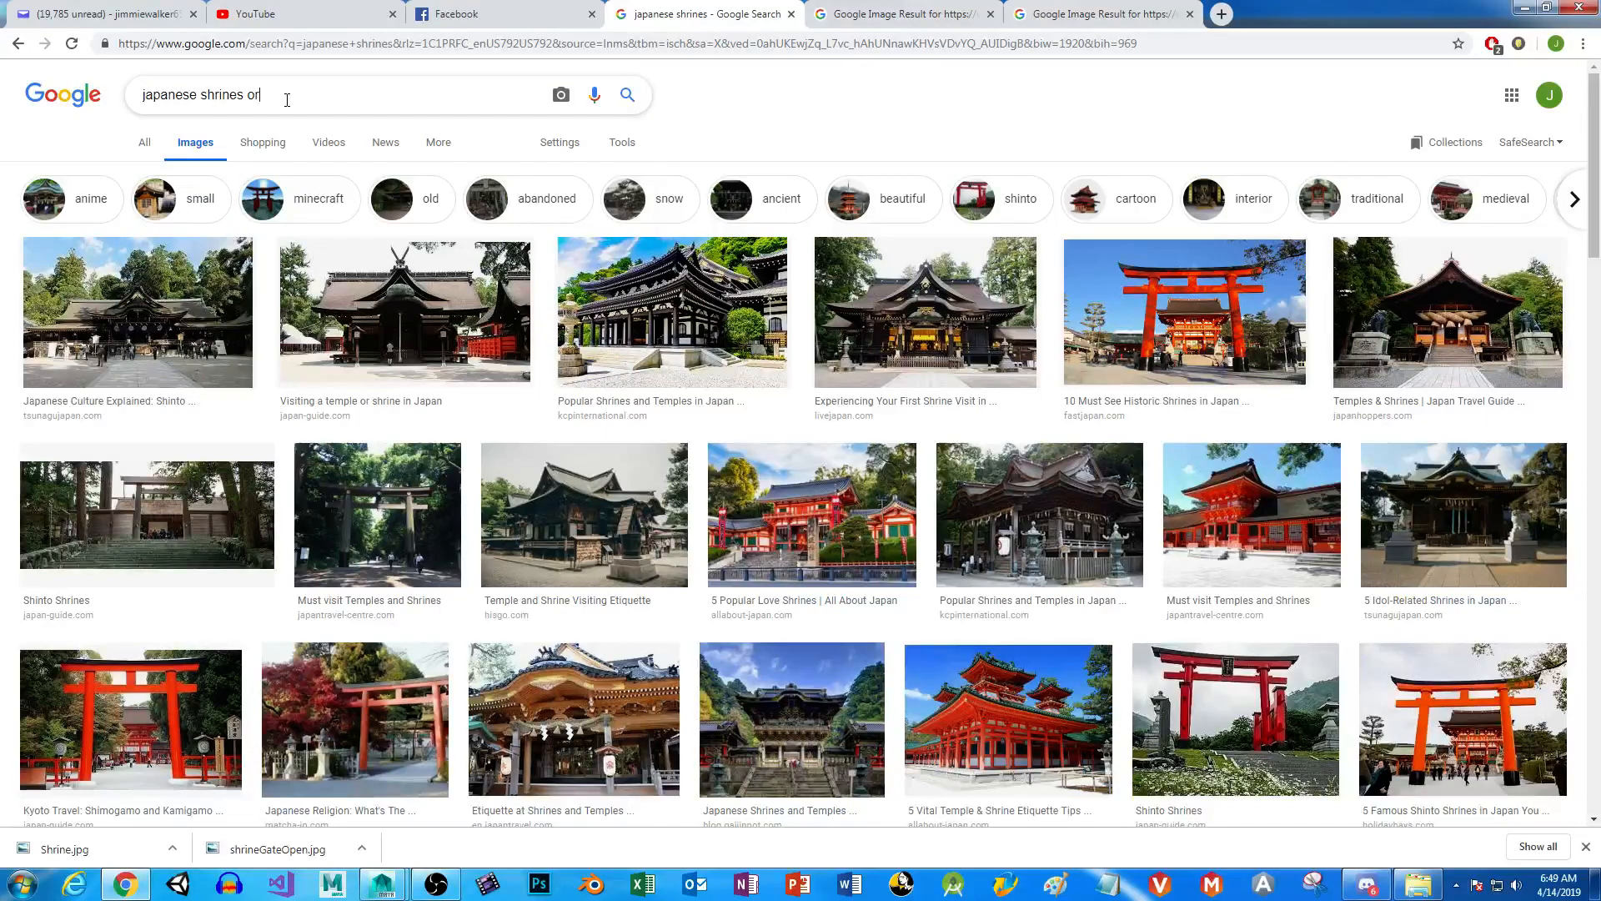
text(thographic)
key(Return)
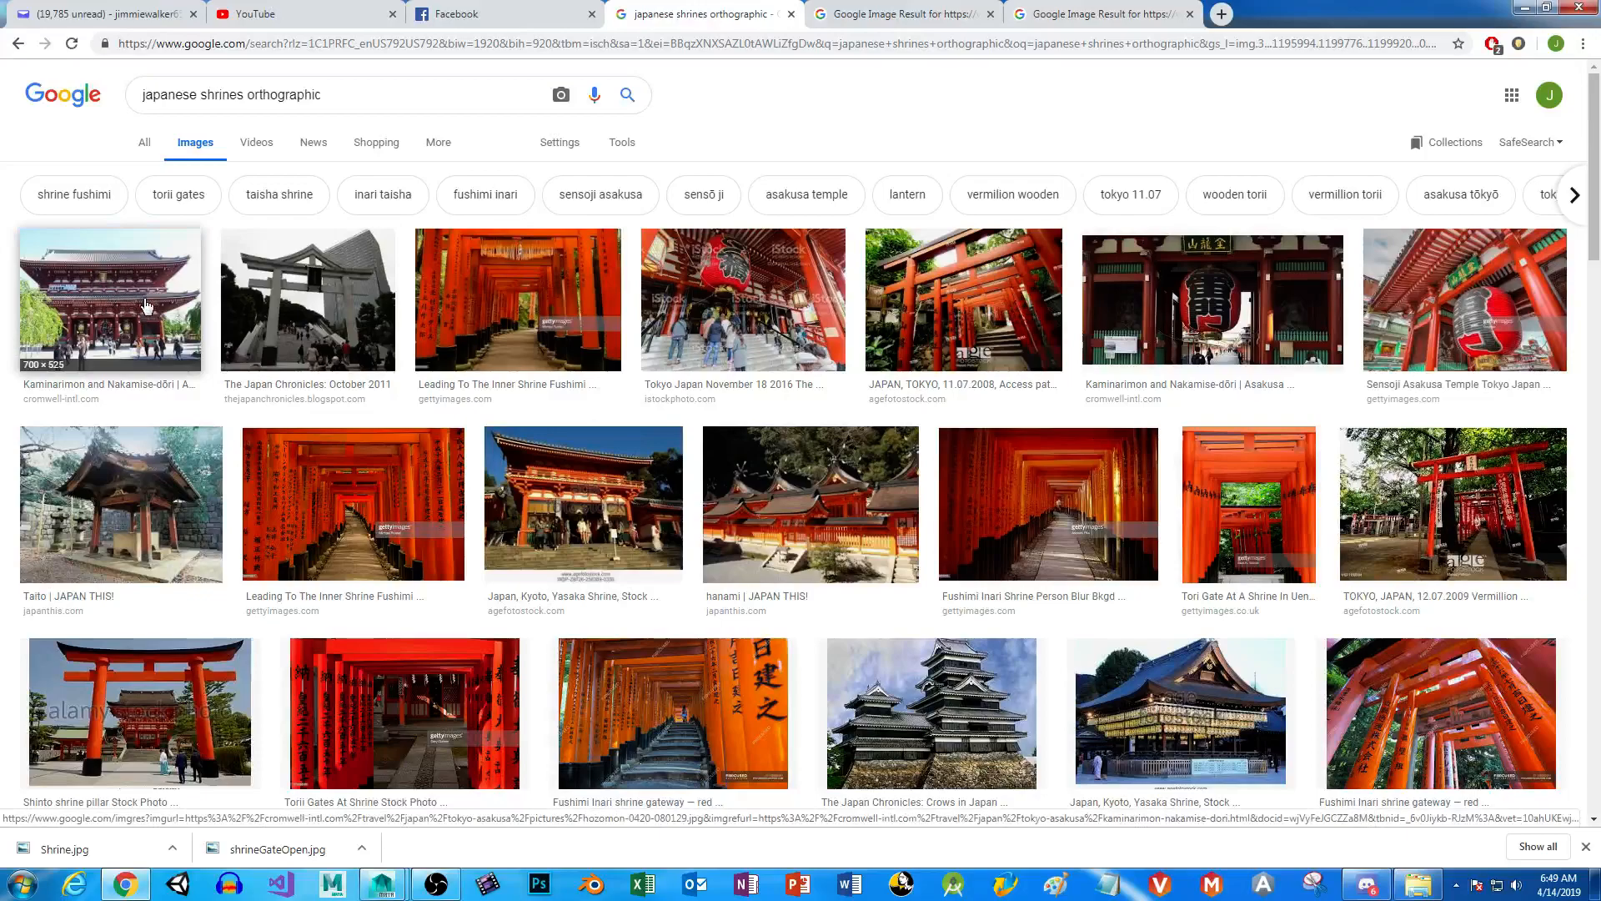
scroll(1119, 567, down, 4)
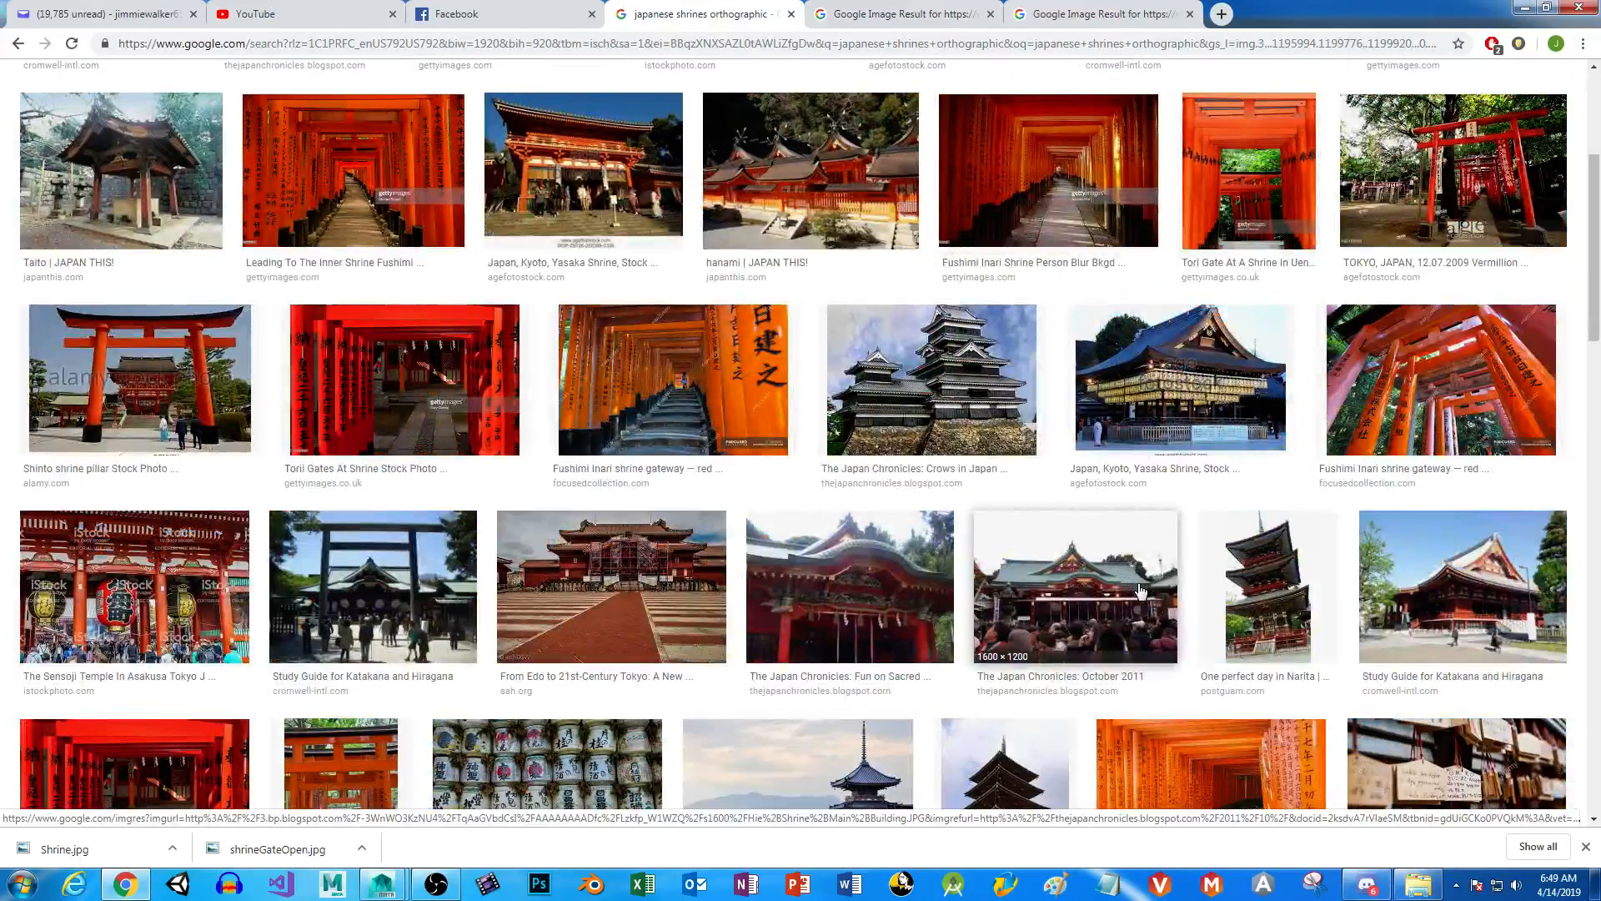
scroll(1143, 595, up, 4)
Change the image search to "japanese shrines blueprints" and browse the results for a usable shrine reference.
double_click(256, 93)
text(blueprints)
key(Return)
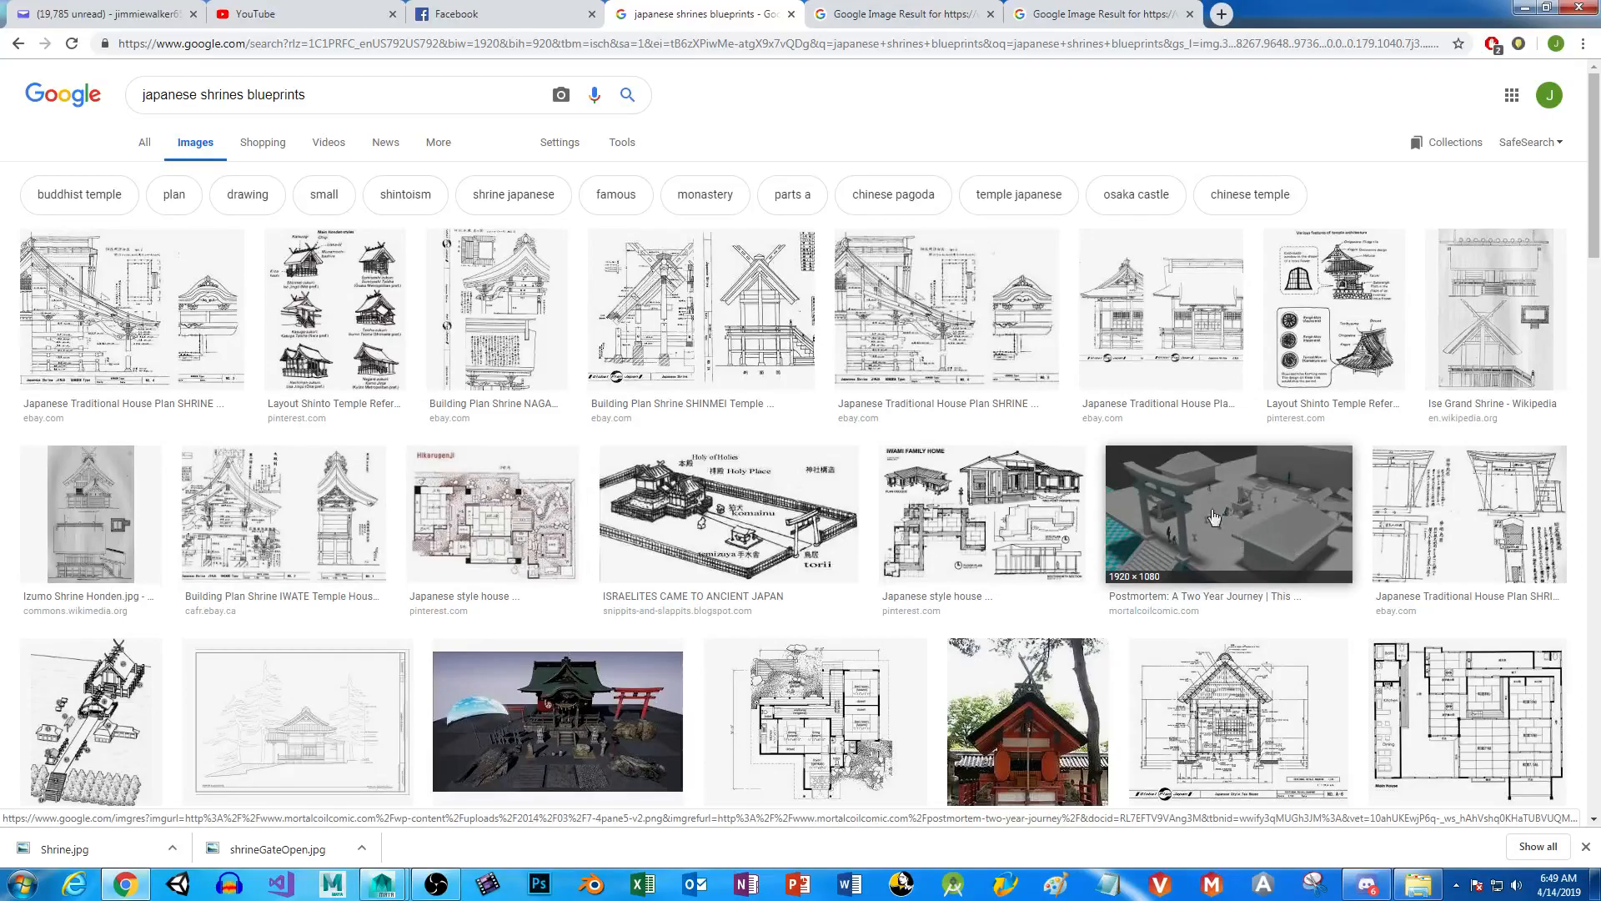
scroll(1377, 523, down, 4)
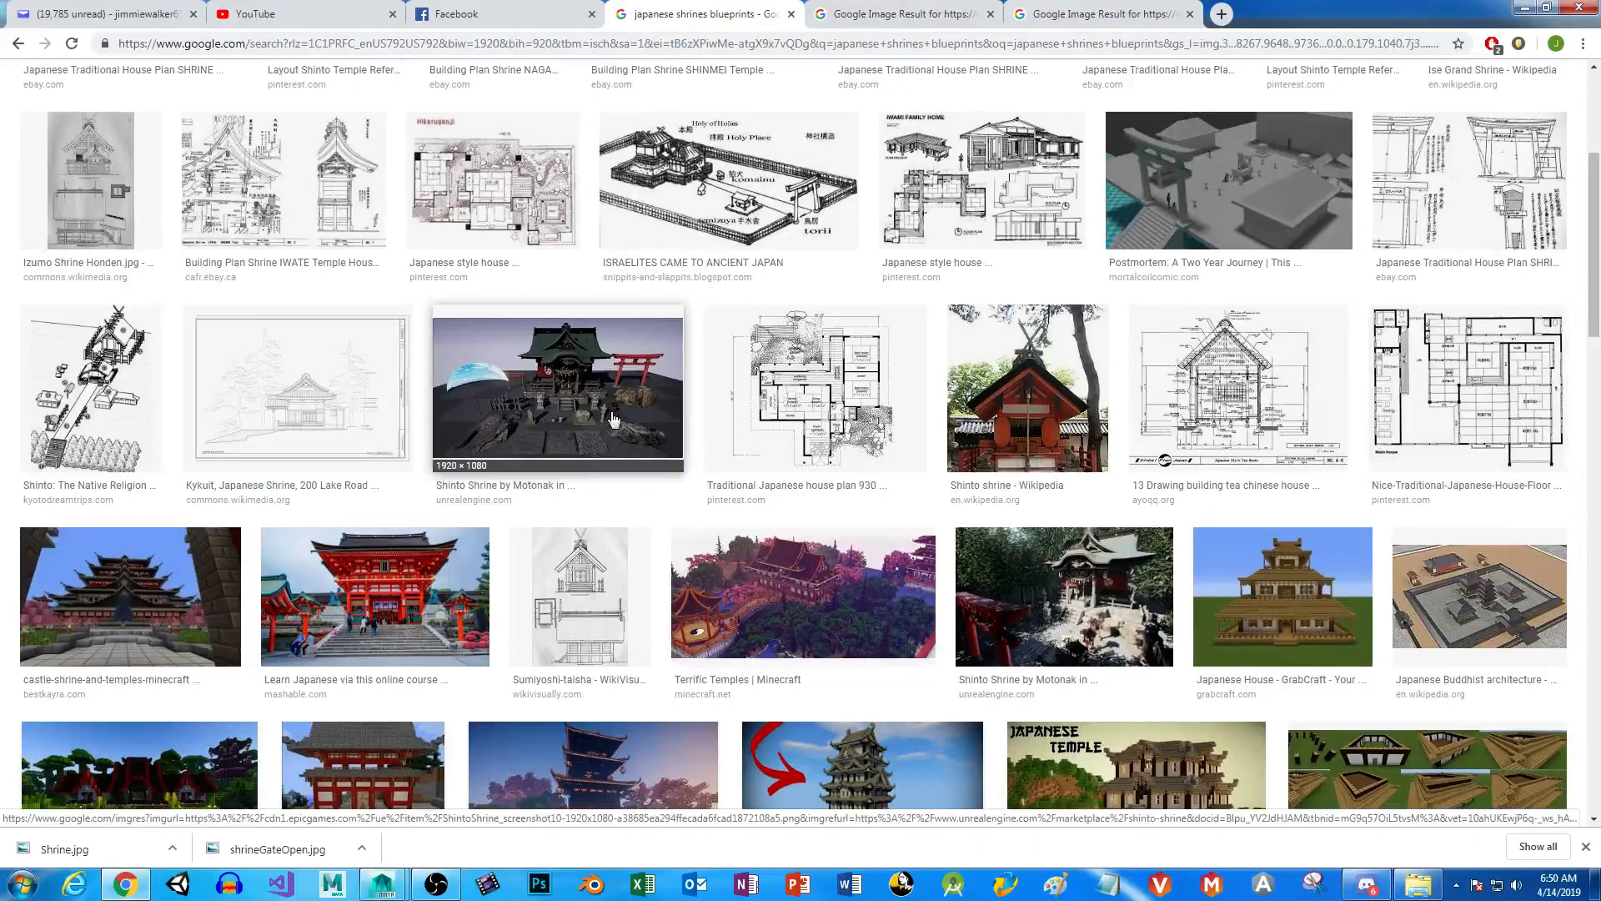
scroll(715, 460, down, 1)
scroll(715, 460, down, 2)
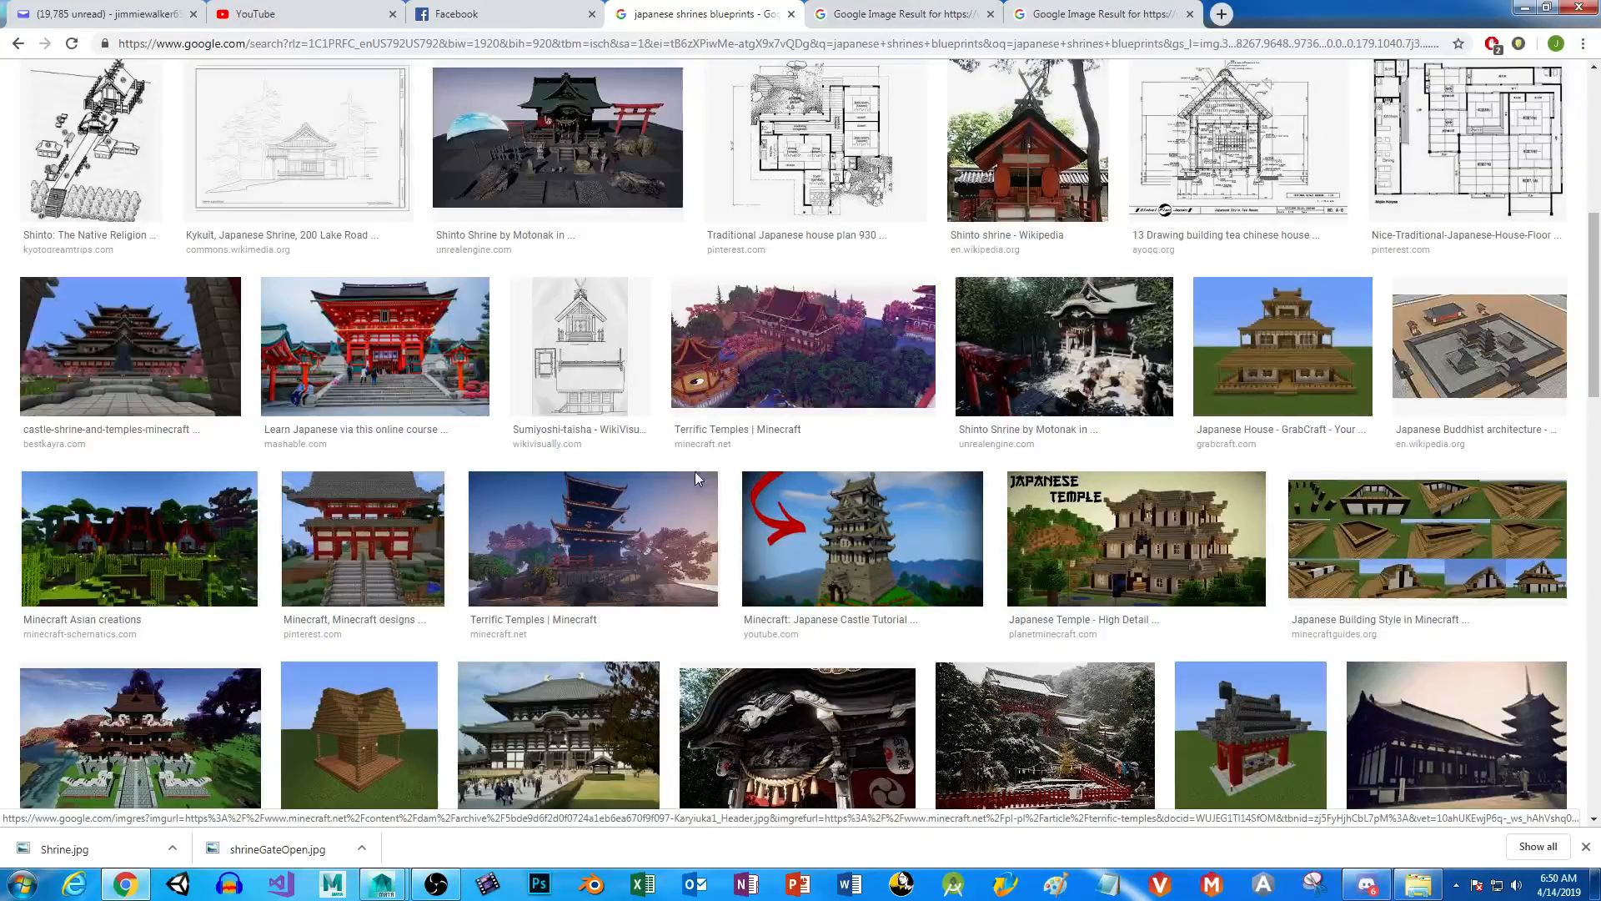
Open the Mashable photo of the red shrine with stone steps in a new tab and save it to UnityTut as shrine2.
right_click(417, 342)
click(516, 354)
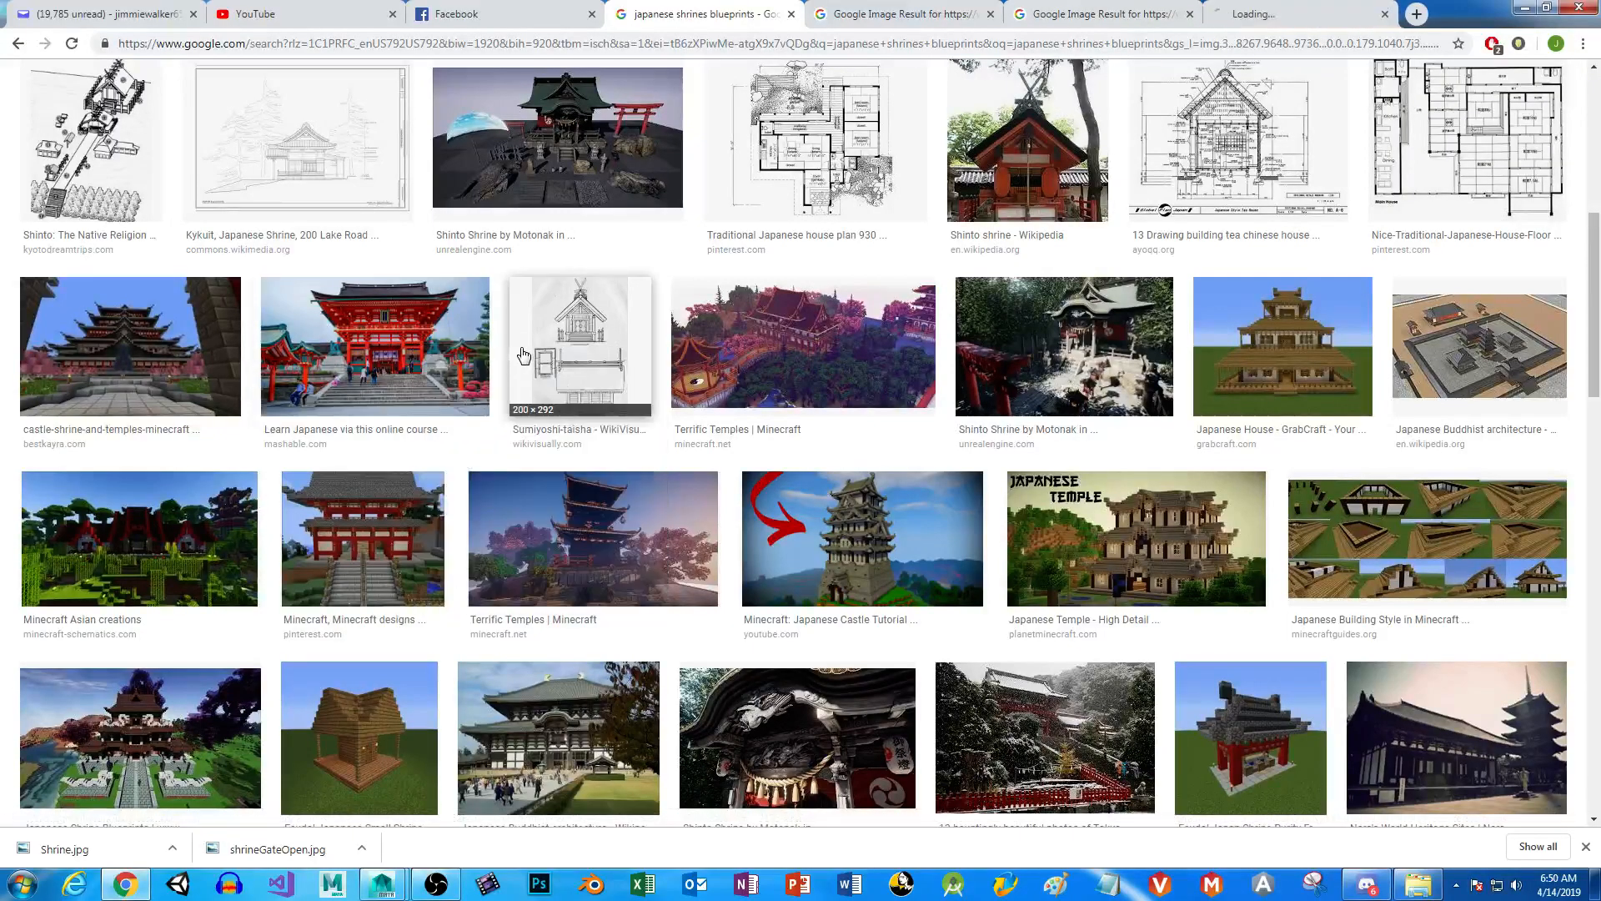
click(1301, 13)
right_click(510, 386)
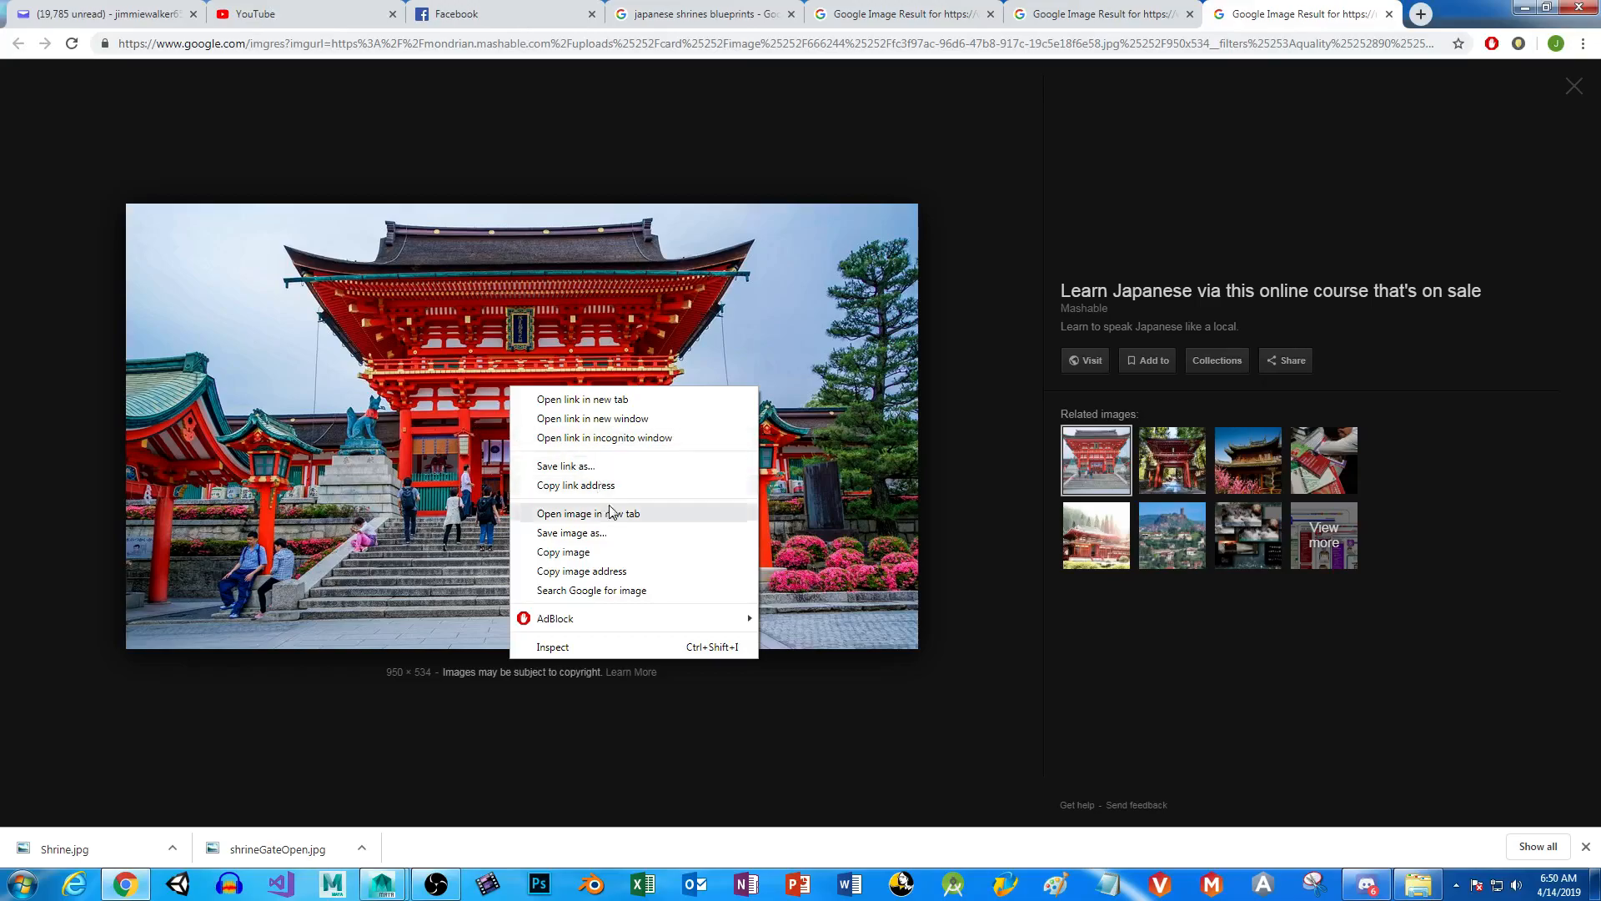
click(624, 534)
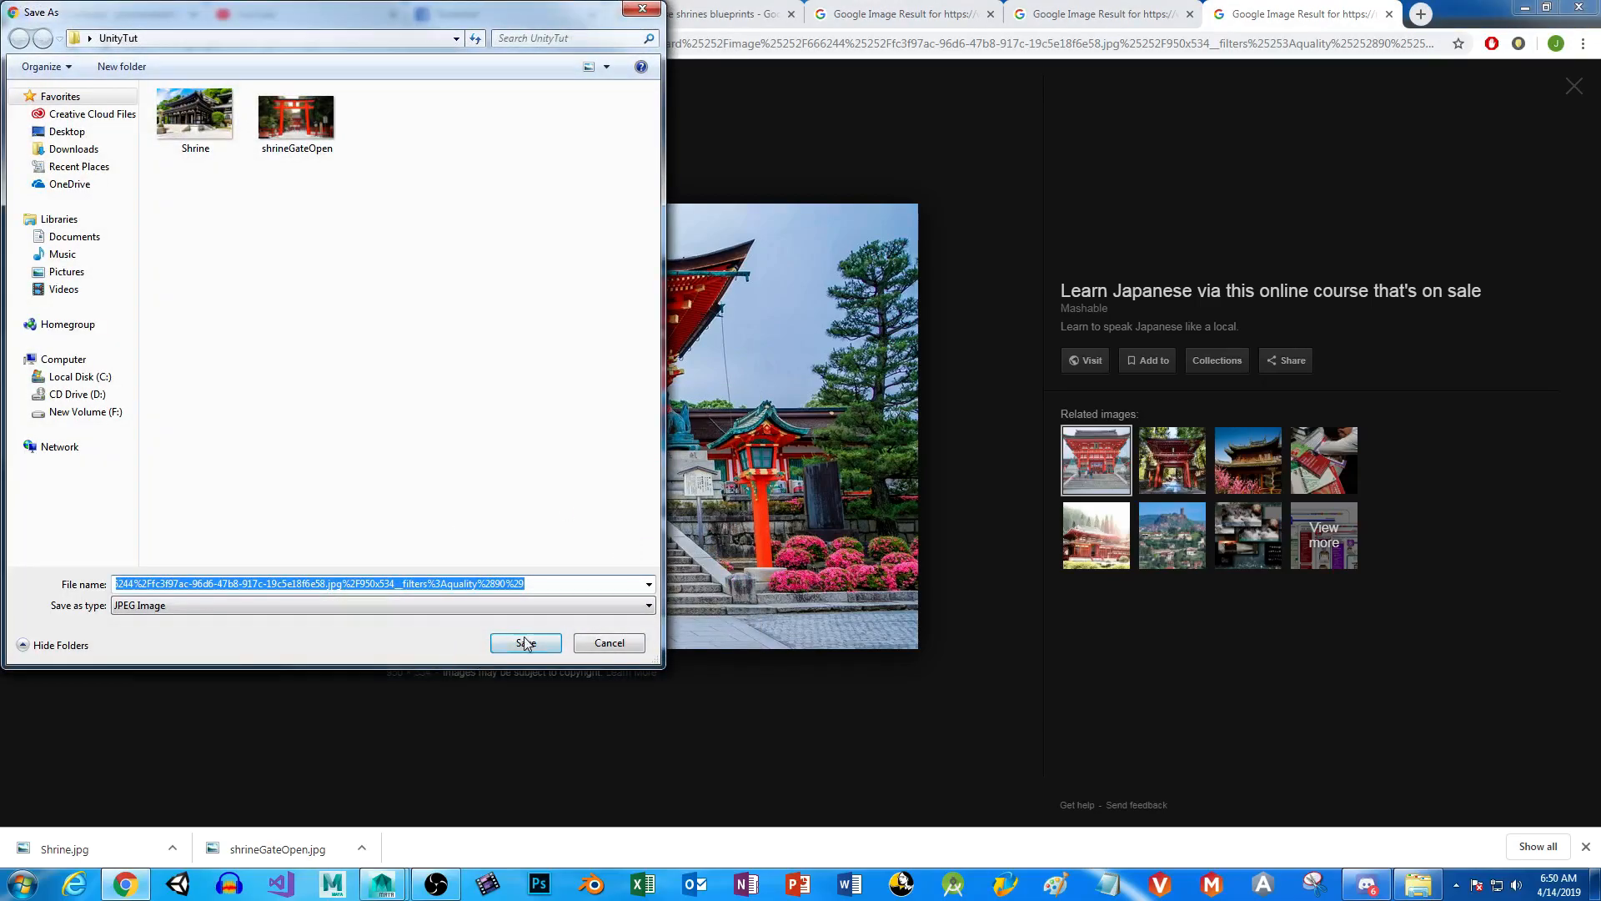
text(shrine2)
key(Return)
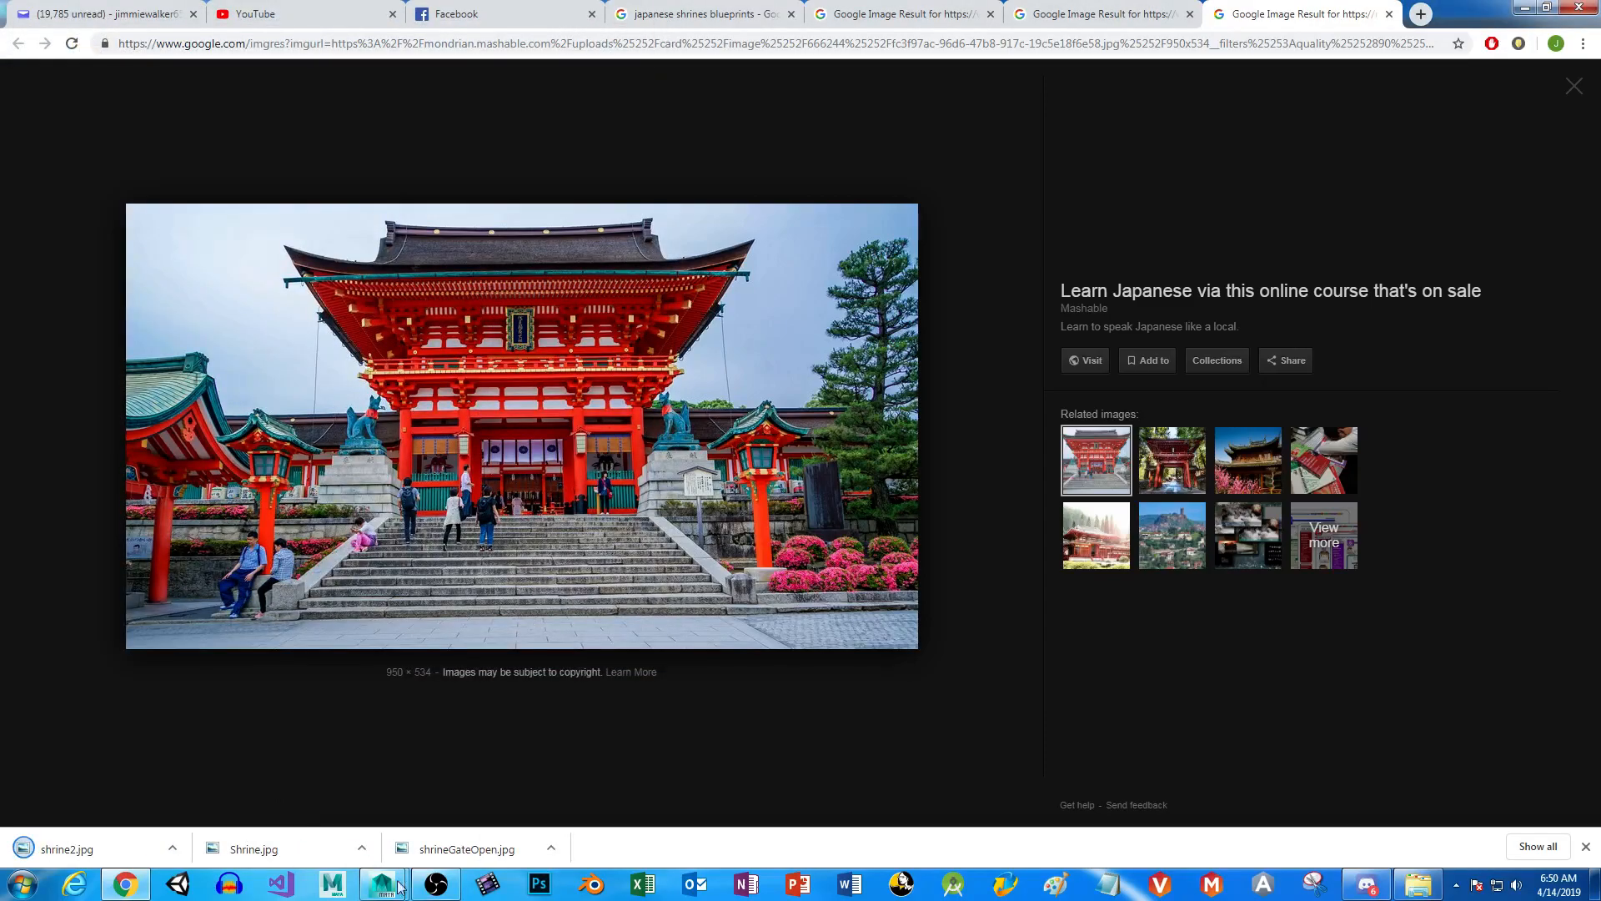
Switch to Maya and move the first shrine image plane horizontally to the left of the torii gate and fences.
mouse_move(387, 883)
click(475, 784)
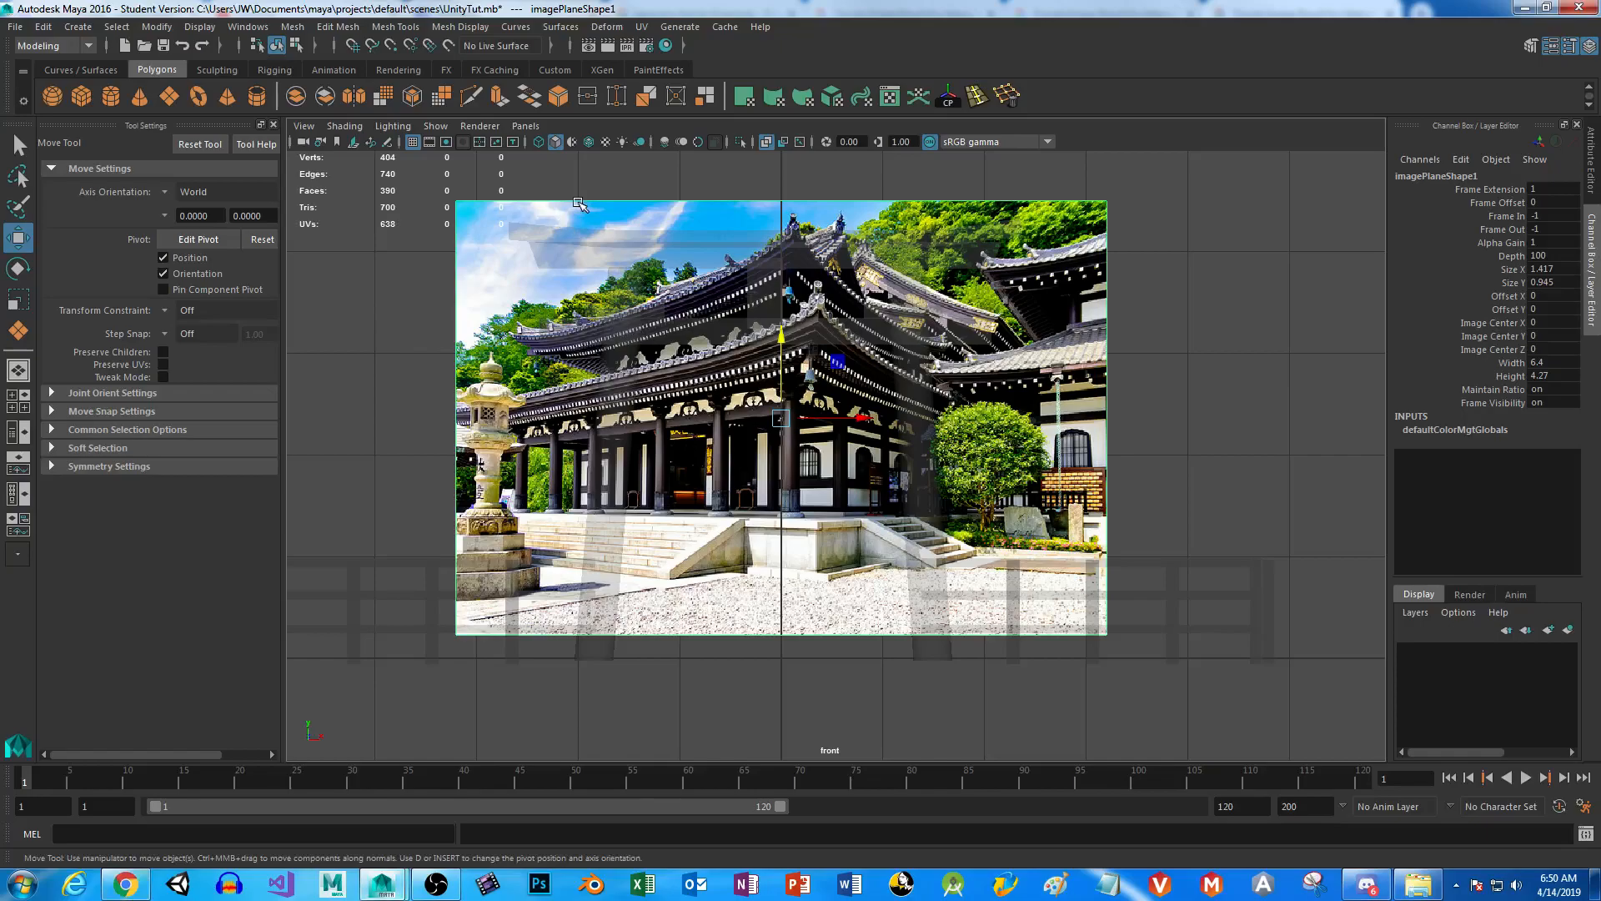
drag(866, 417, 4, 426)
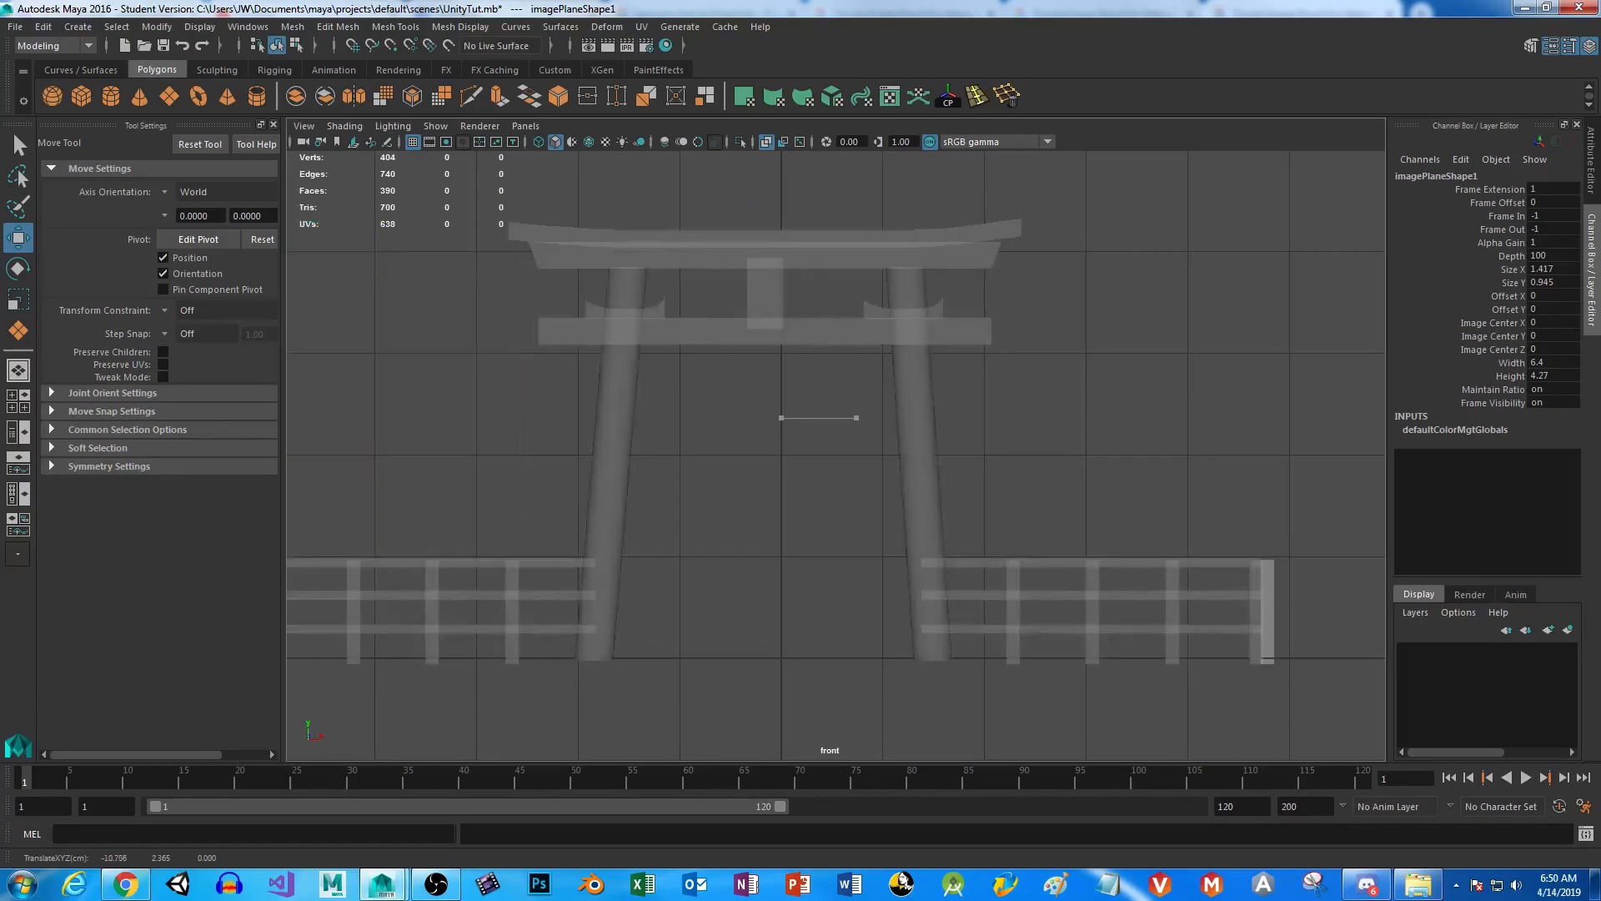
scroll(640, 481, down, 5)
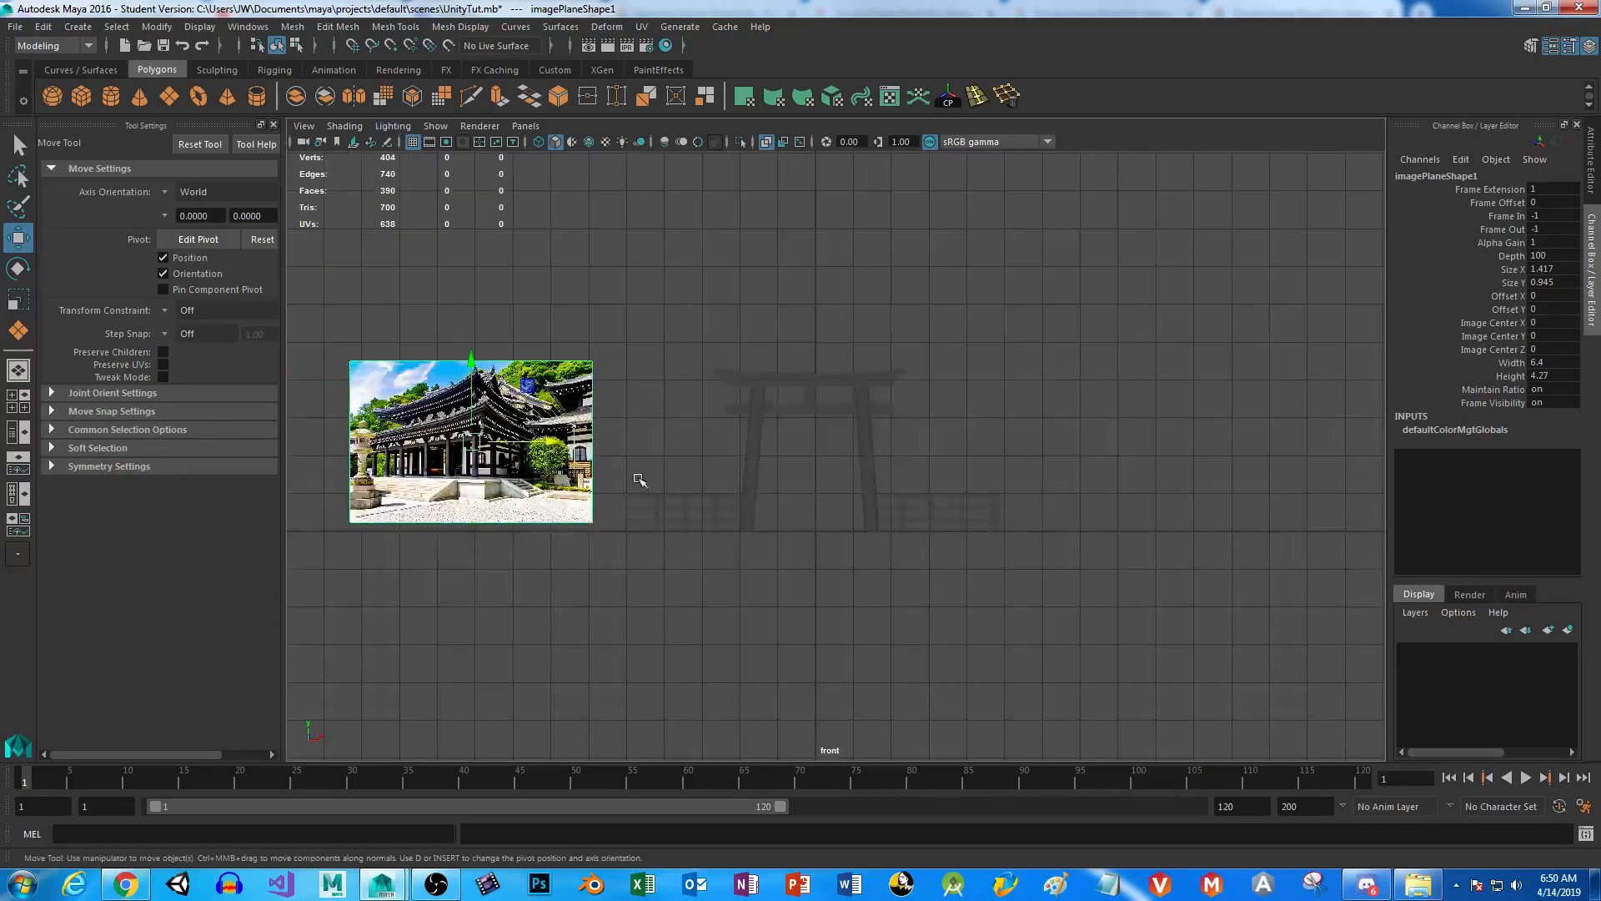
Import shrine2.jpg from the Desktop's UnityTut folder as a second front-view image plane.
scroll(772, 425, up, 6)
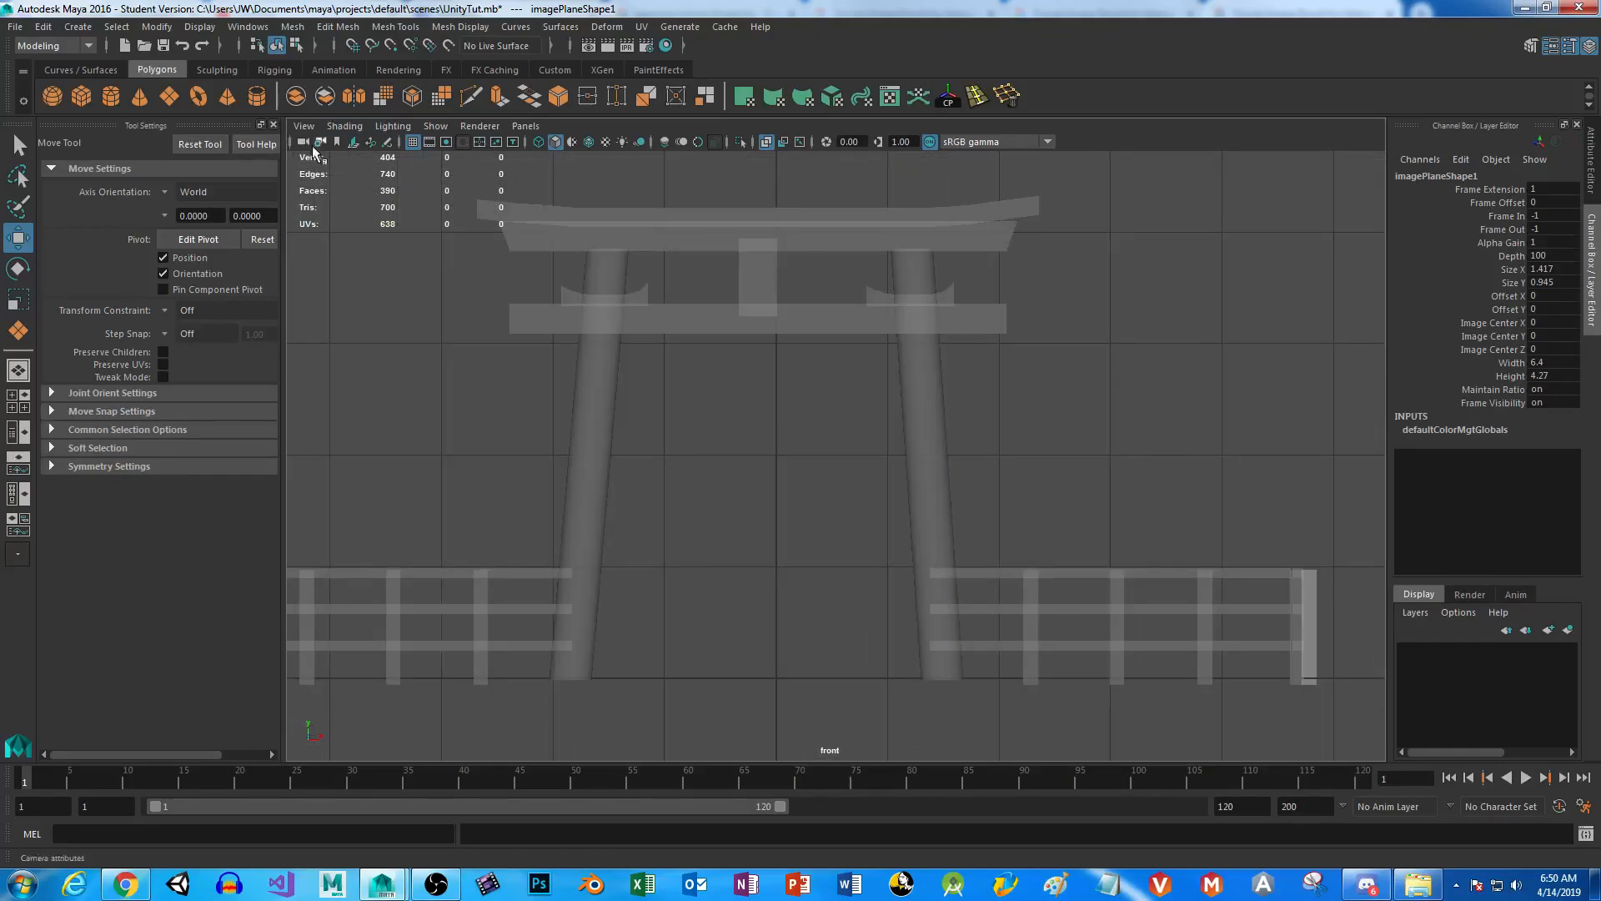
click(302, 126)
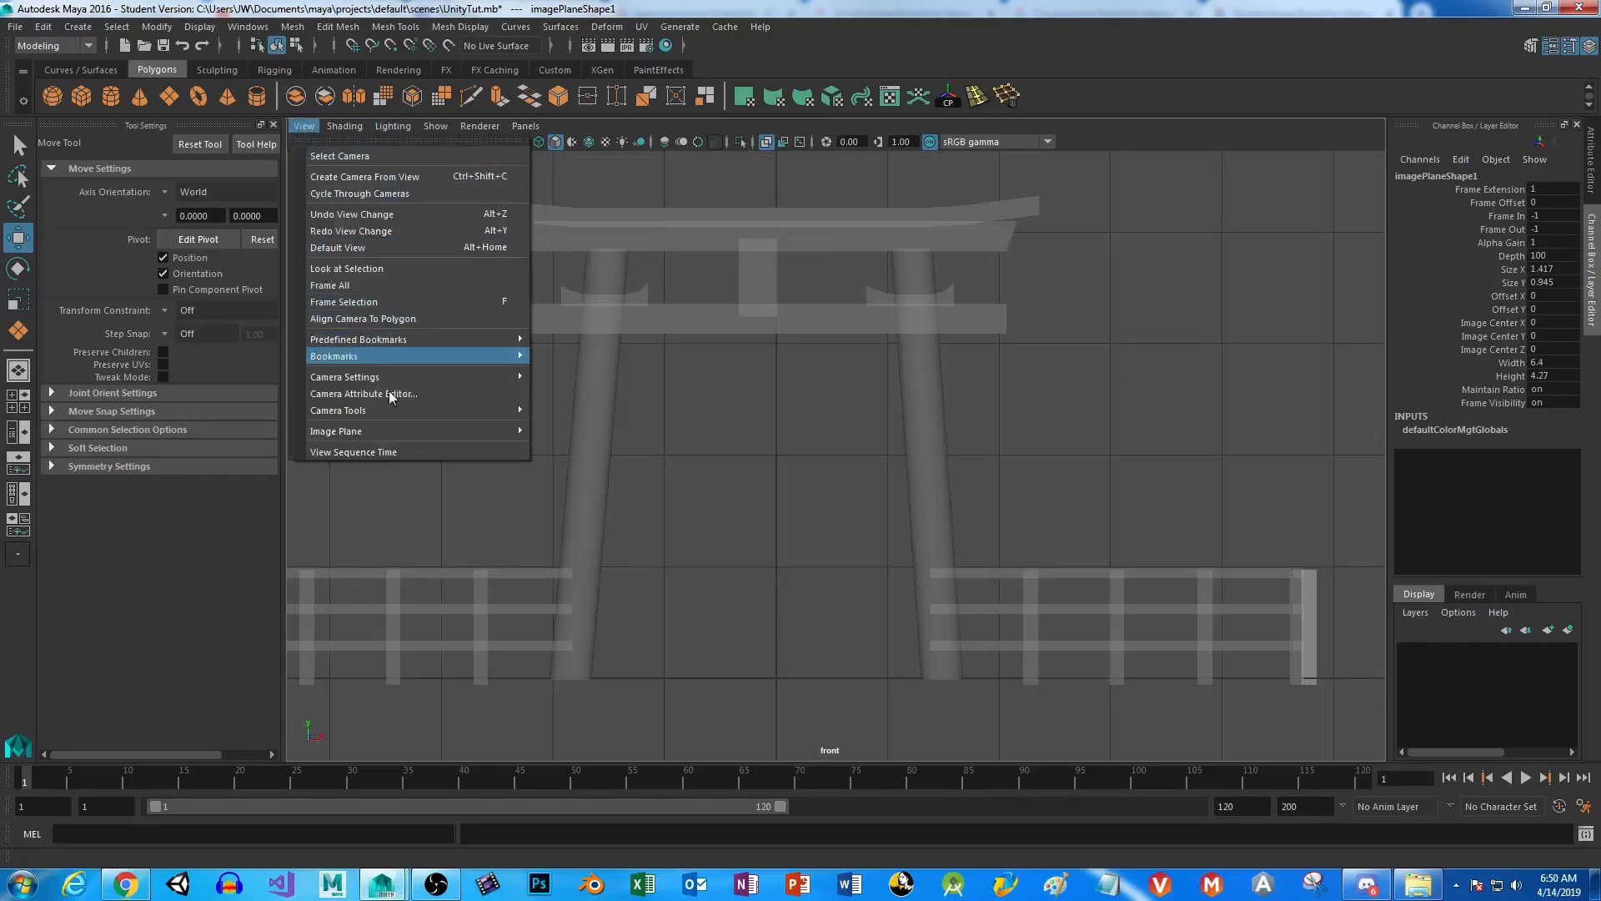
mouse_move(472, 433)
click(597, 445)
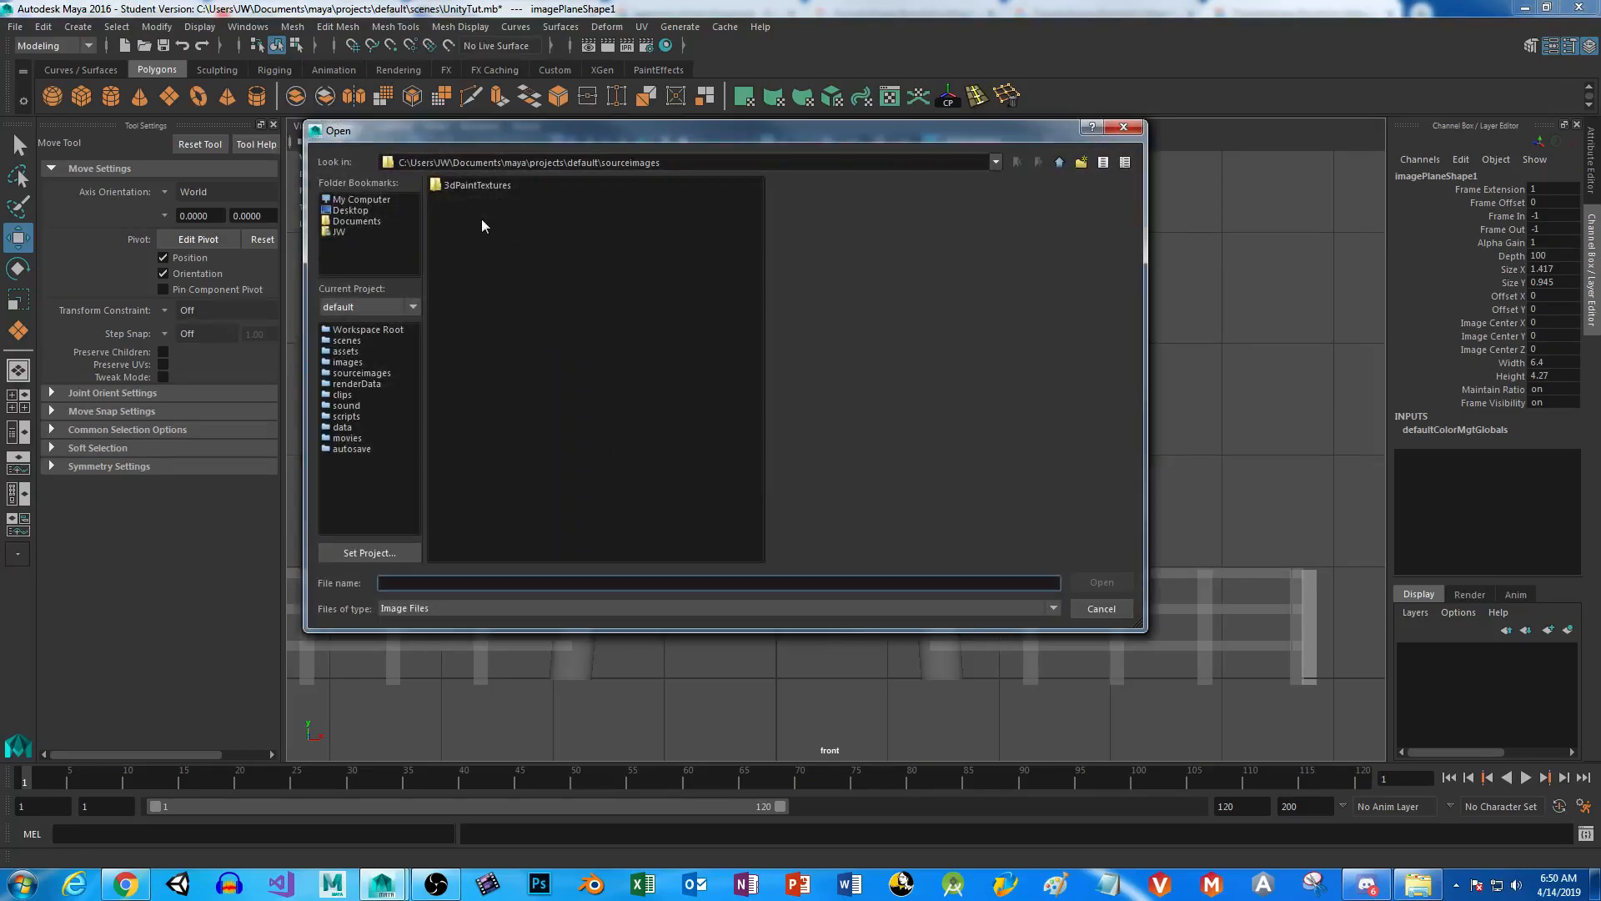
click(357, 212)
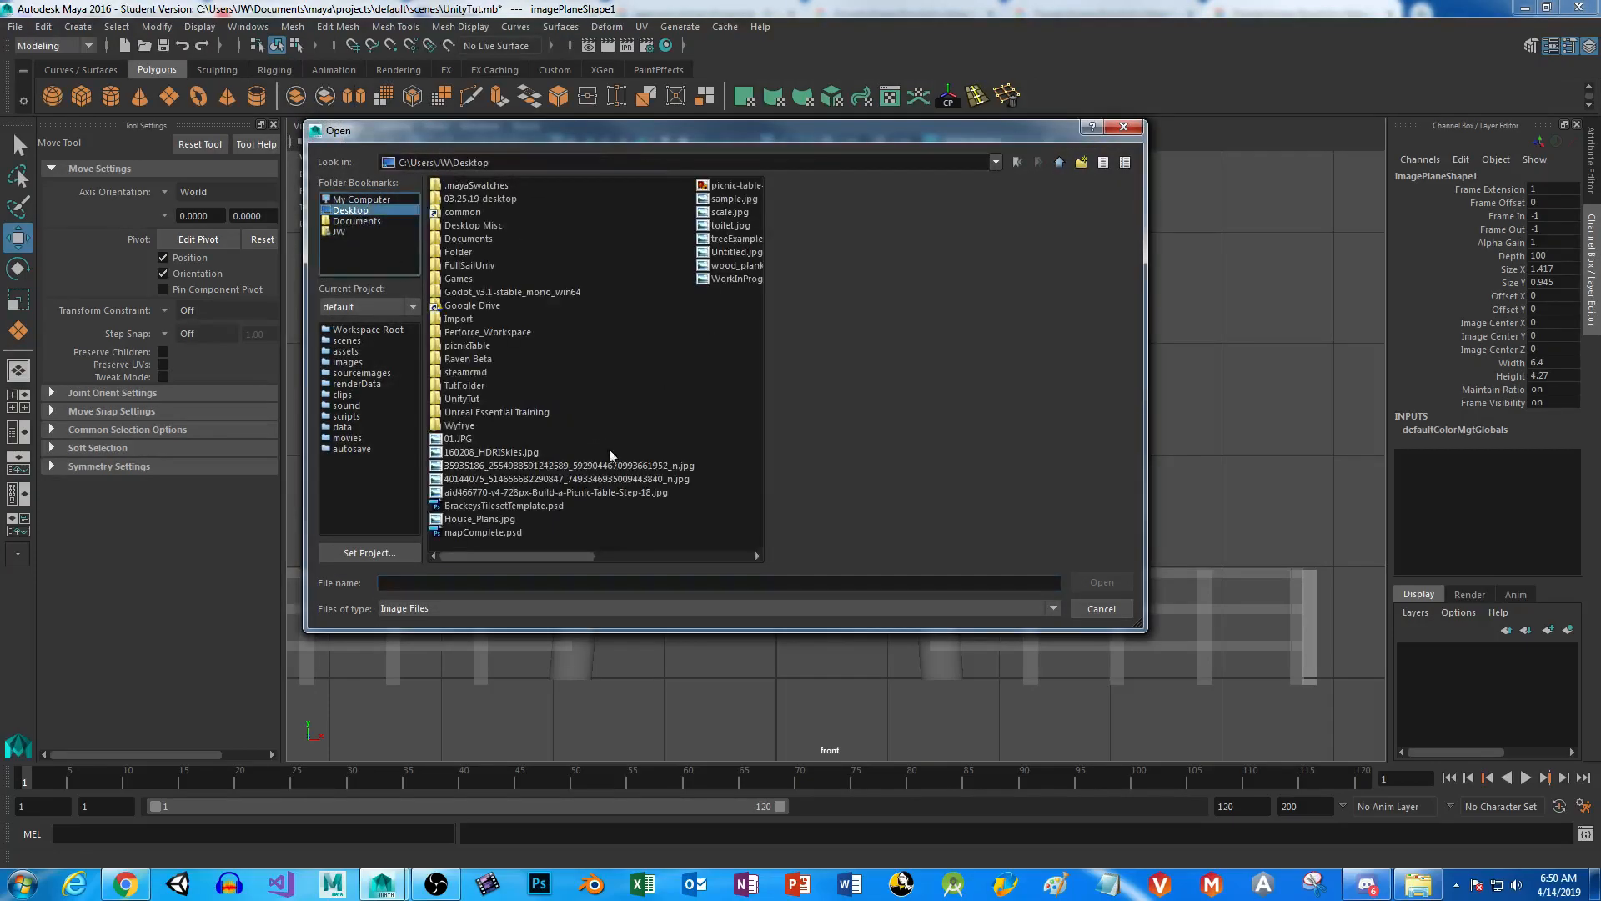
double_click(473, 400)
click(451, 200)
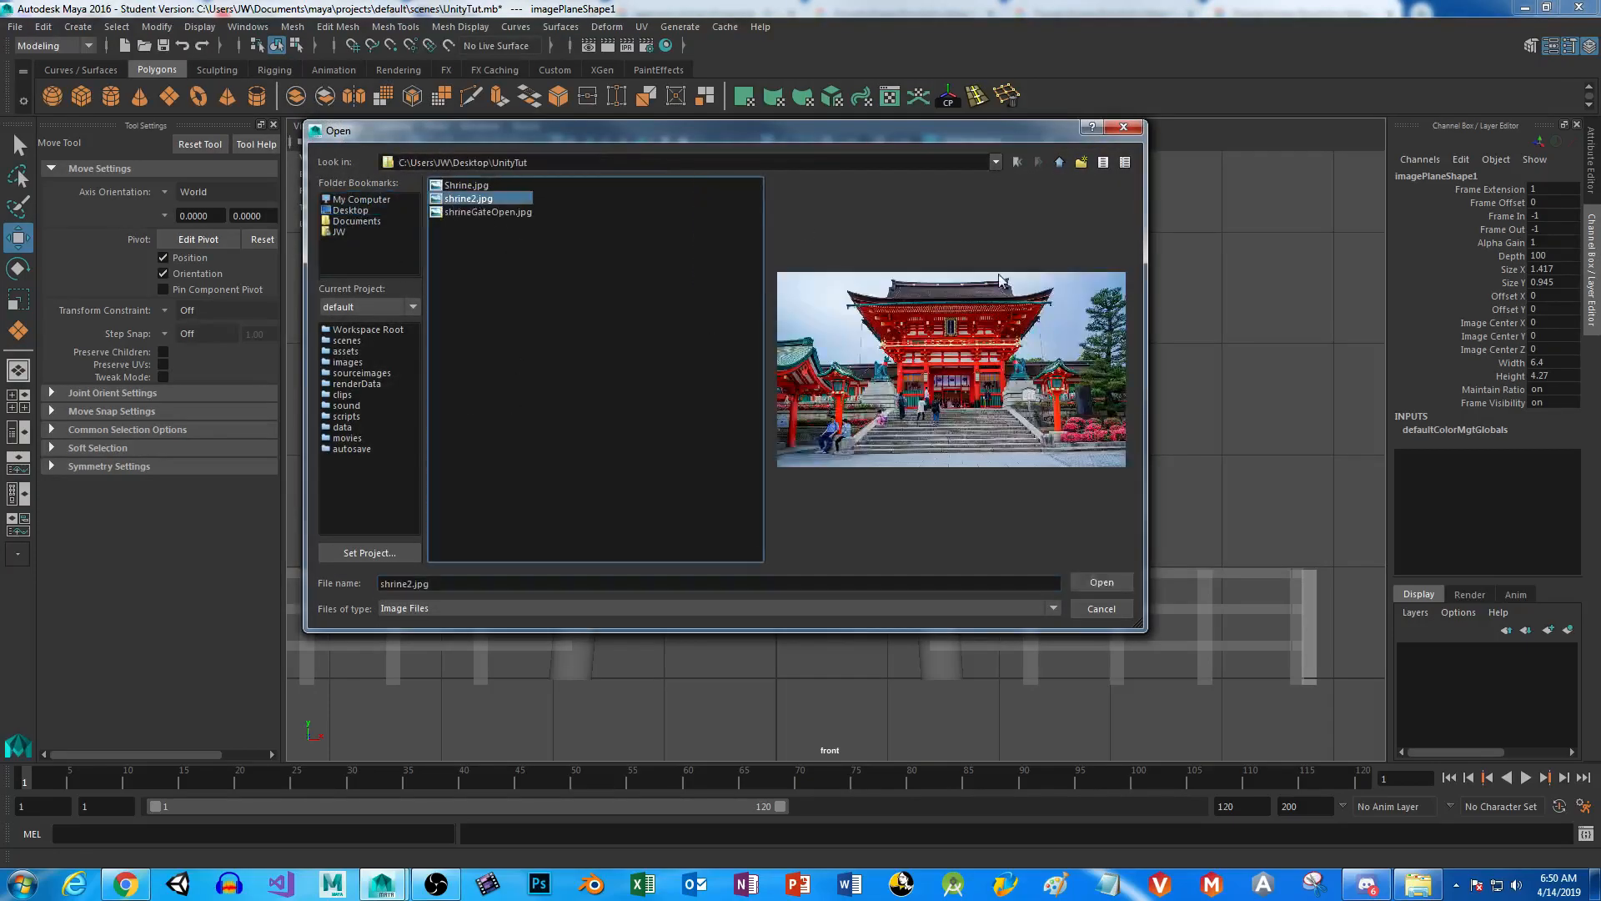
click(1102, 582)
Create a polygon cylinder over the red shrine's leftmost pillar and scale it uniformly to about 0.083.
scroll(871, 483, up, 5)
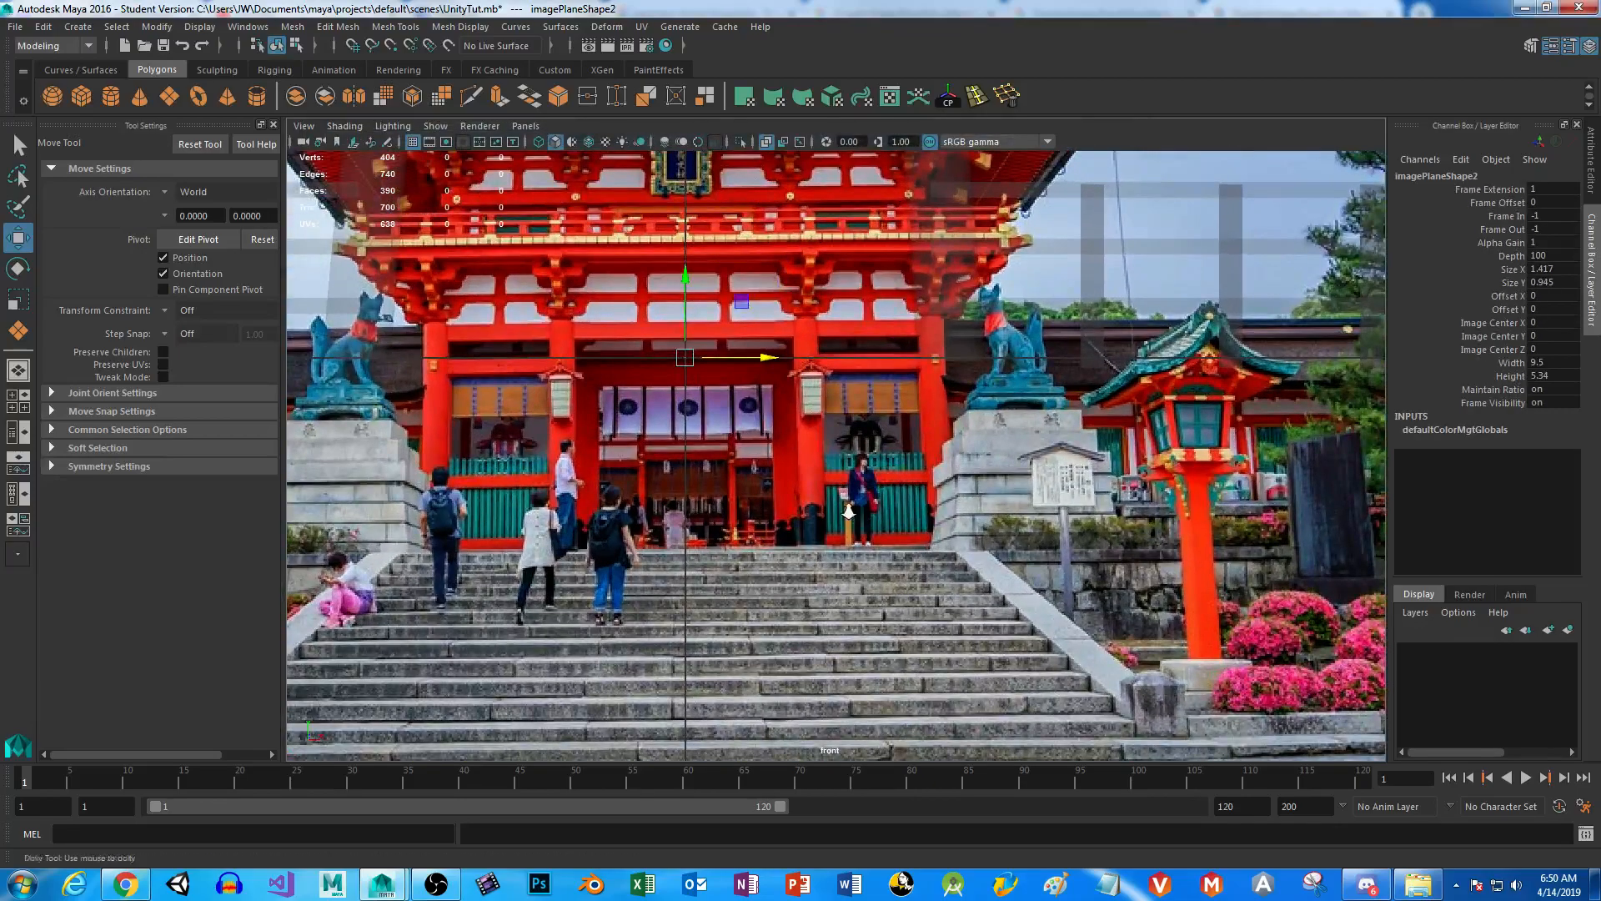
scroll(859, 500, down, 2)
scroll(825, 459, up, 3)
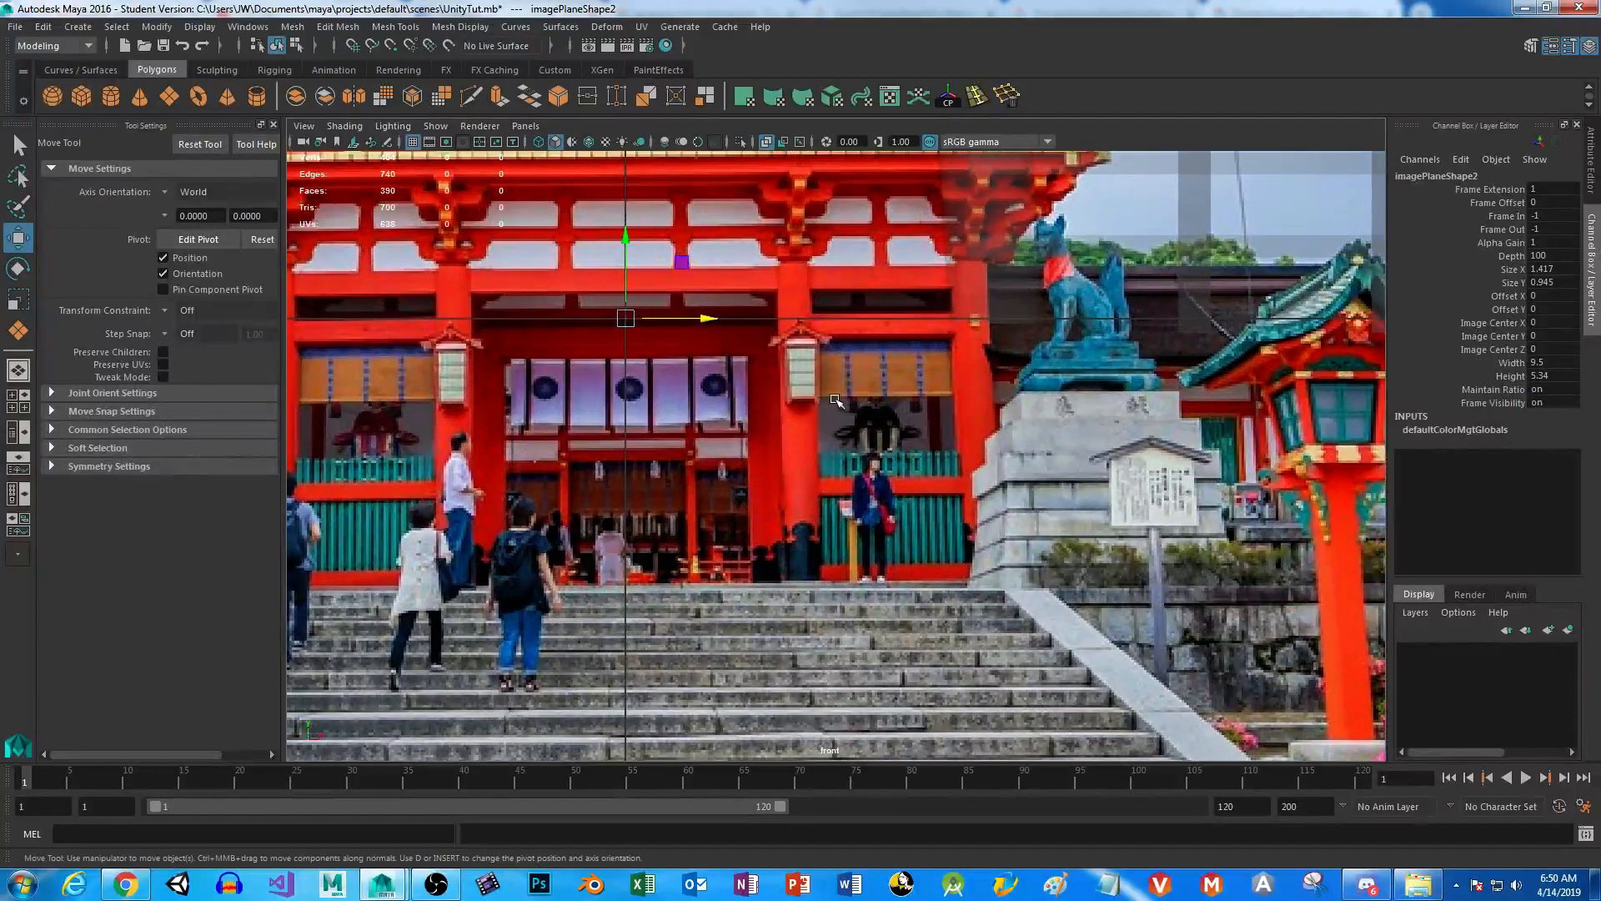
alt+middle_drag(728, 376, 860, 365)
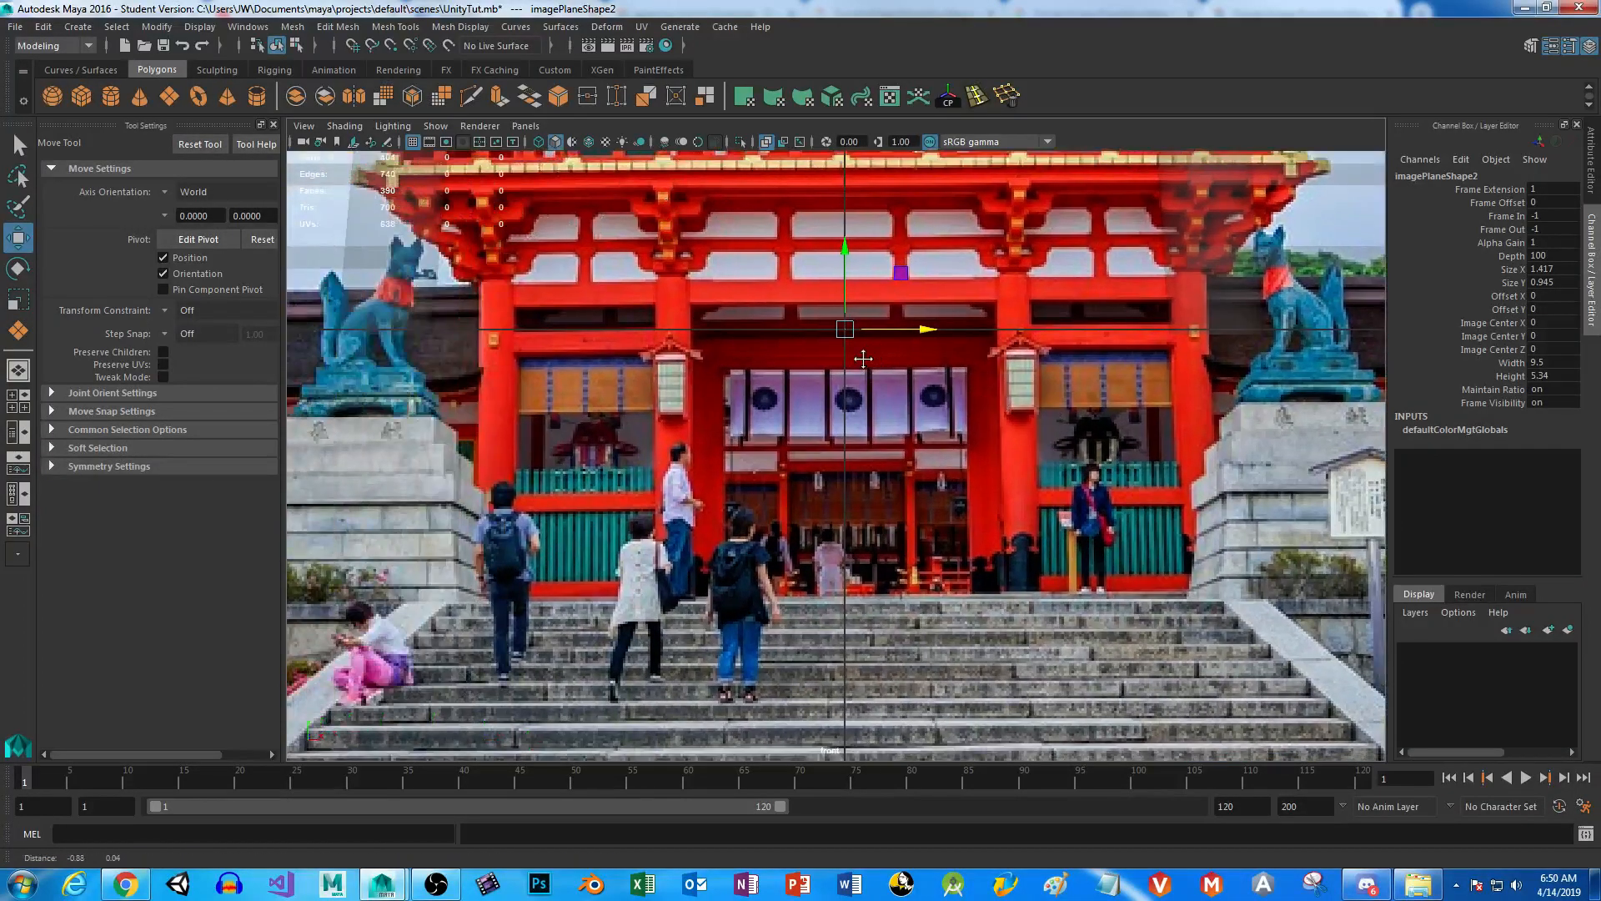
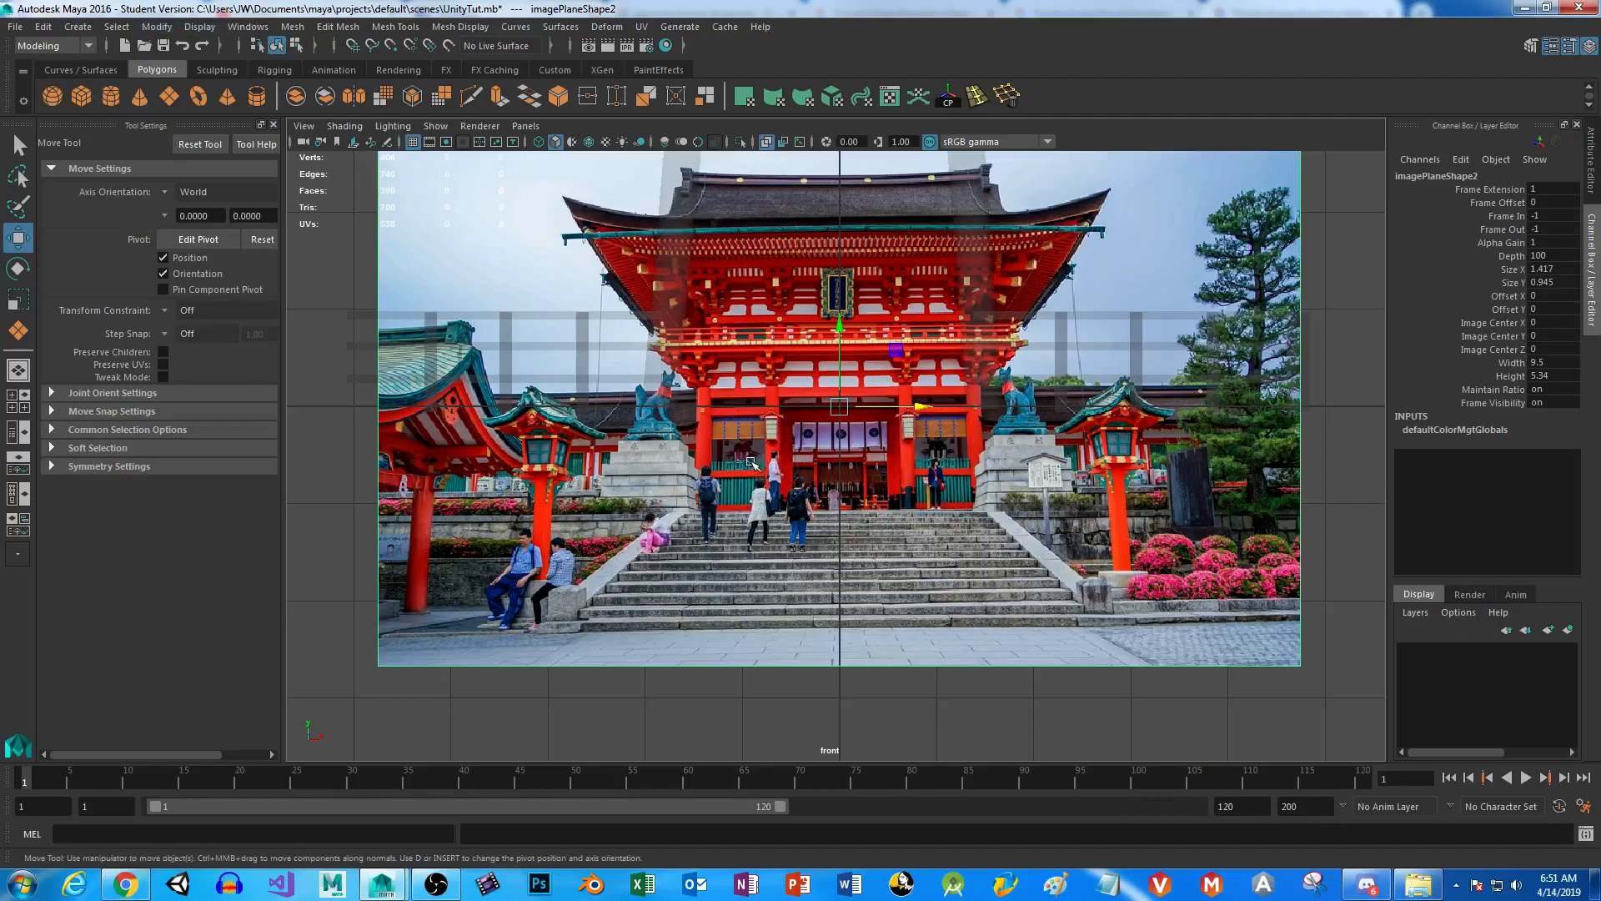
shift+right_drag(751, 462, 703, 443)
click(707, 442)
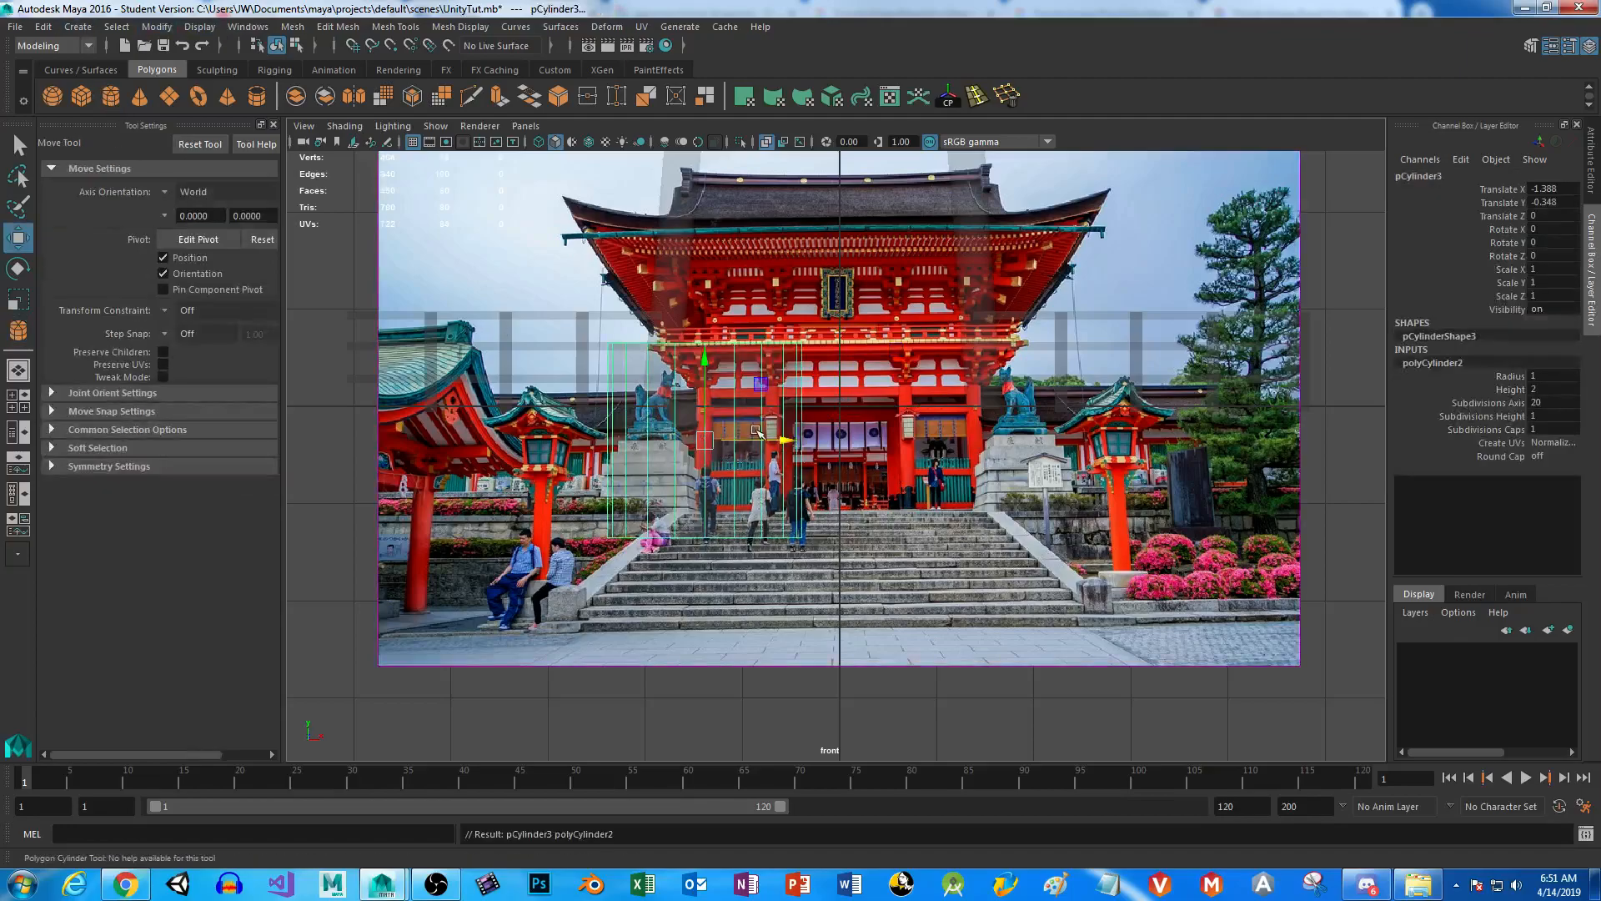
key(r)
drag(705, 439, 544, 470)
key(w)
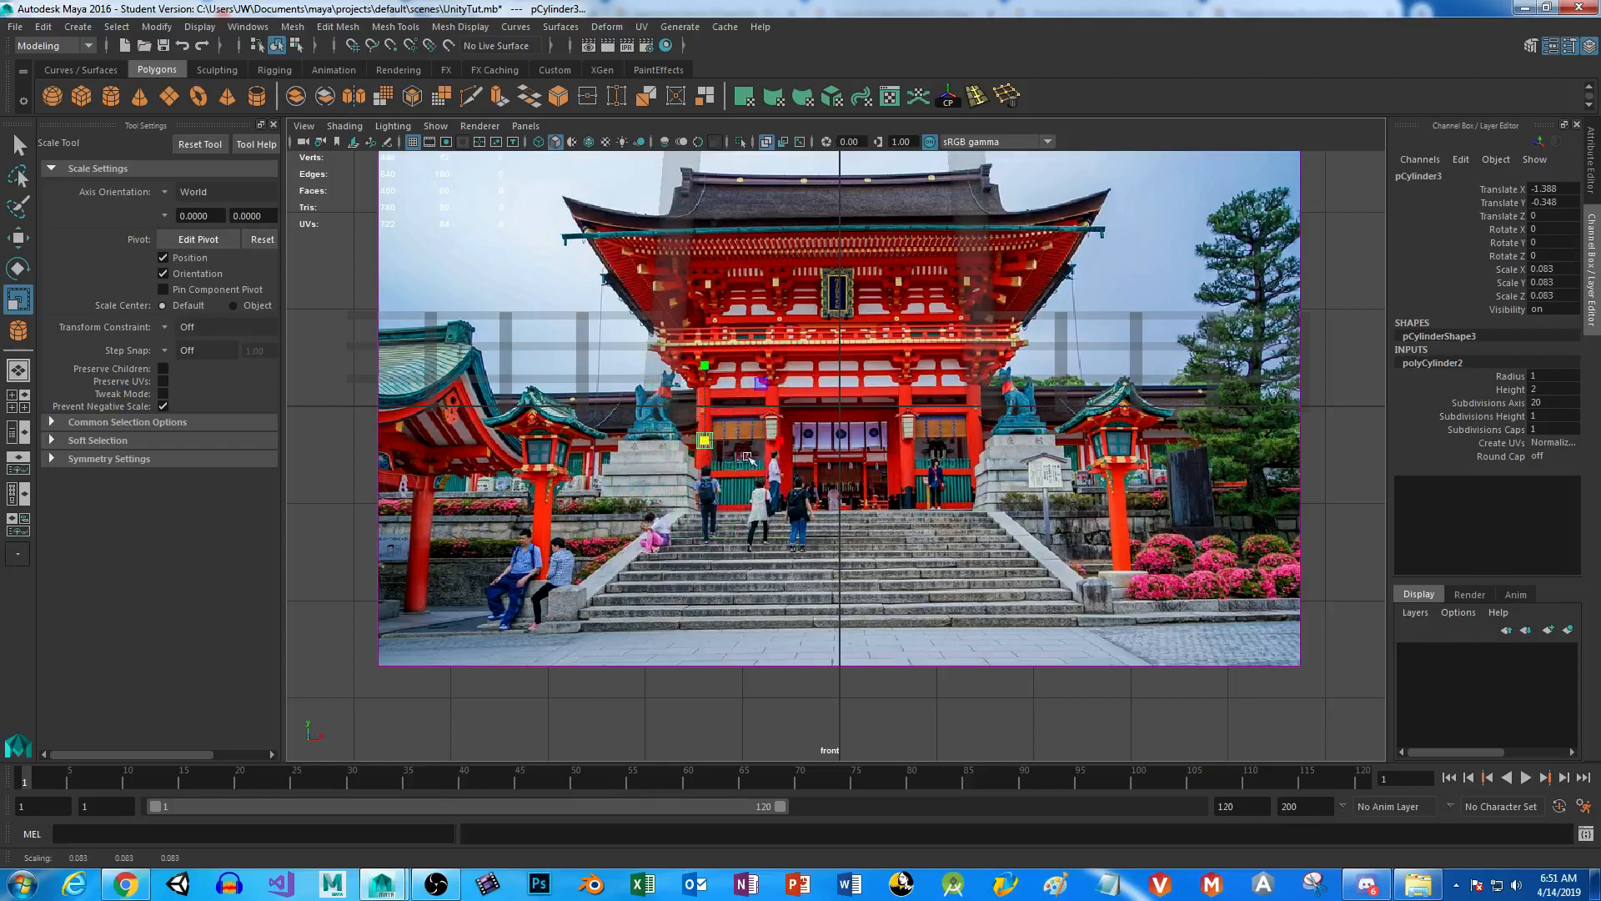
Stretch the cylinder vertically to the pillar's height and position it over the leftmost pillar at about X -1.405, Y -0.305.
drag(787, 442, 785, 442)
key(r)
mouse_move(703, 367)
mouse_down()
mouse_move(705, 331)
mouse_move(703, 373)
mouse_up()
key(w)
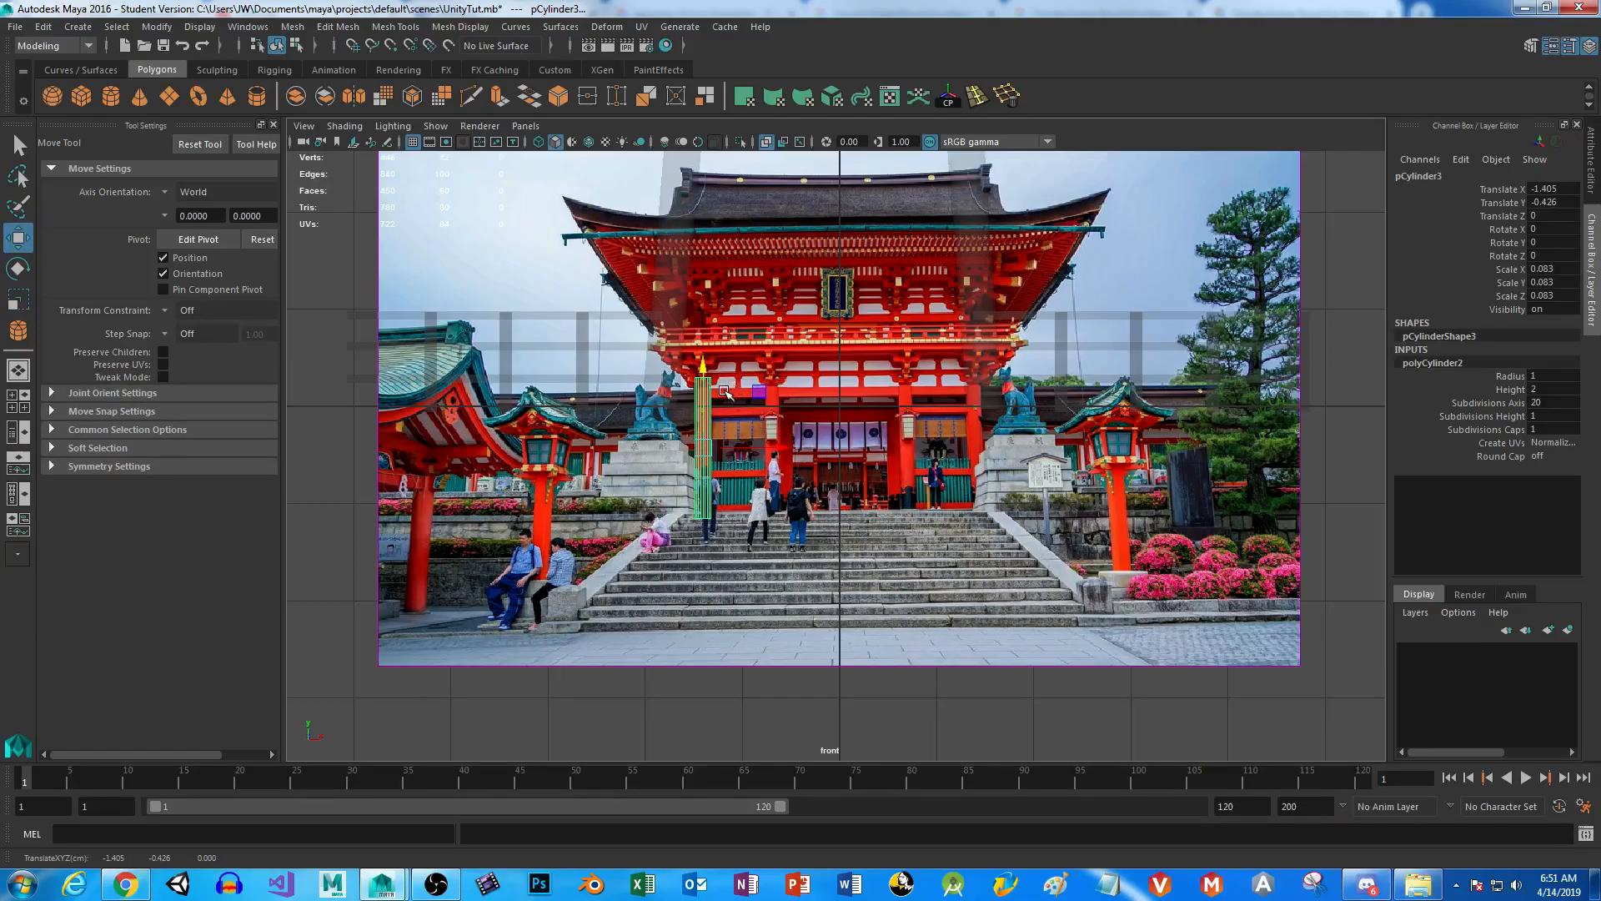
key(r)
drag(705, 368, 706, 357)
key(w)
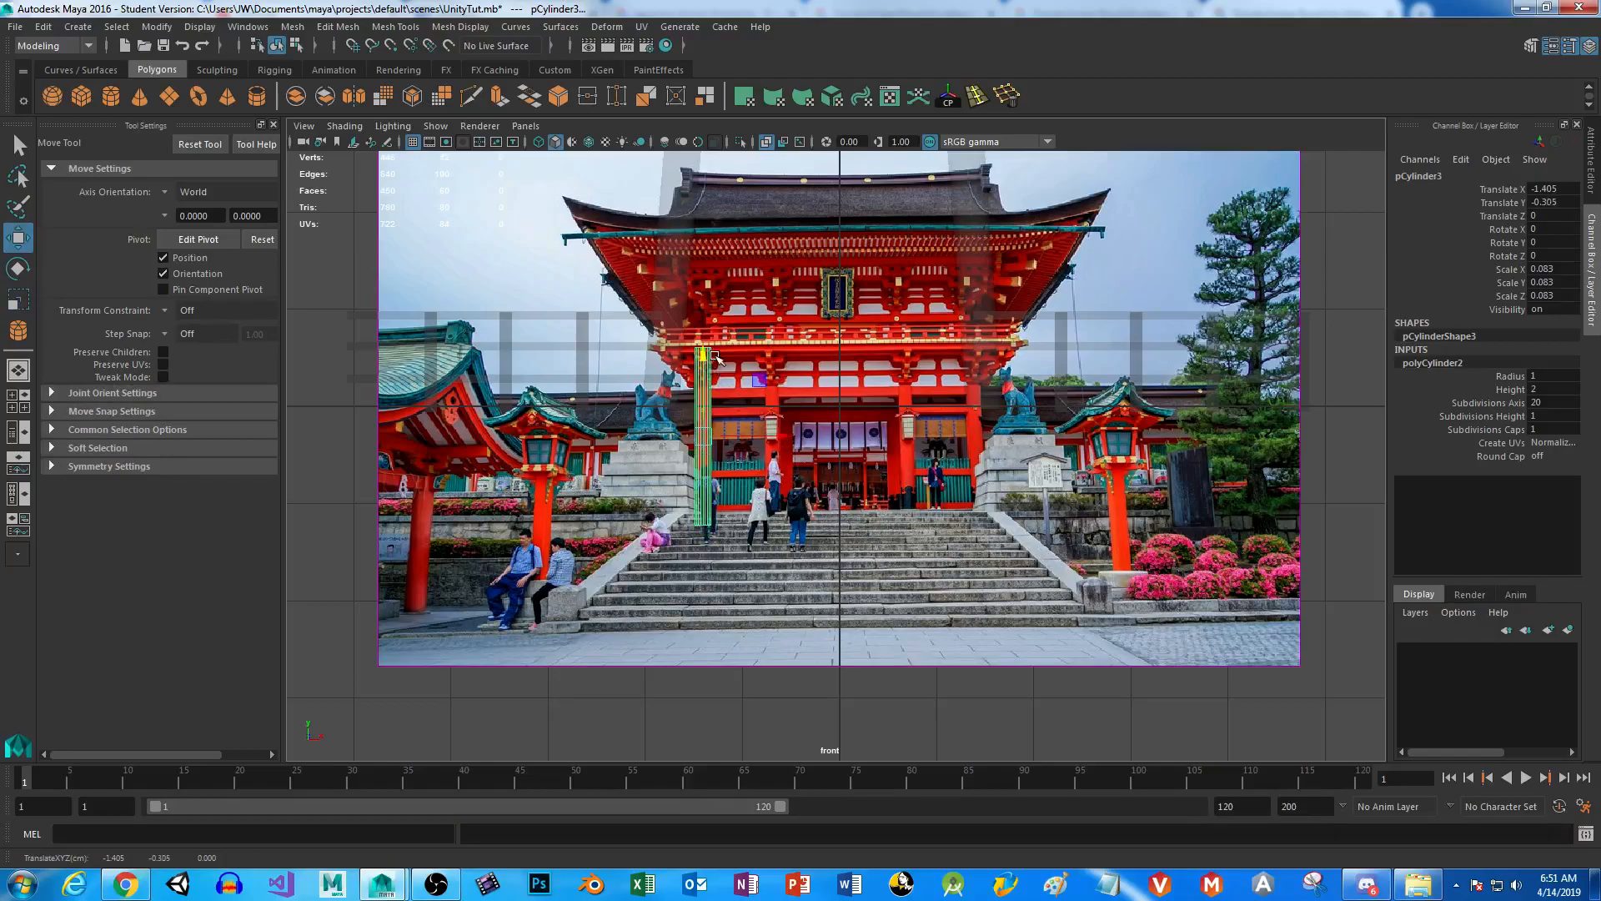
Duplicate the column onto the shrine's second pillar from the left at about X -0.701, undoing the extra copy.
key(ctrl+d)
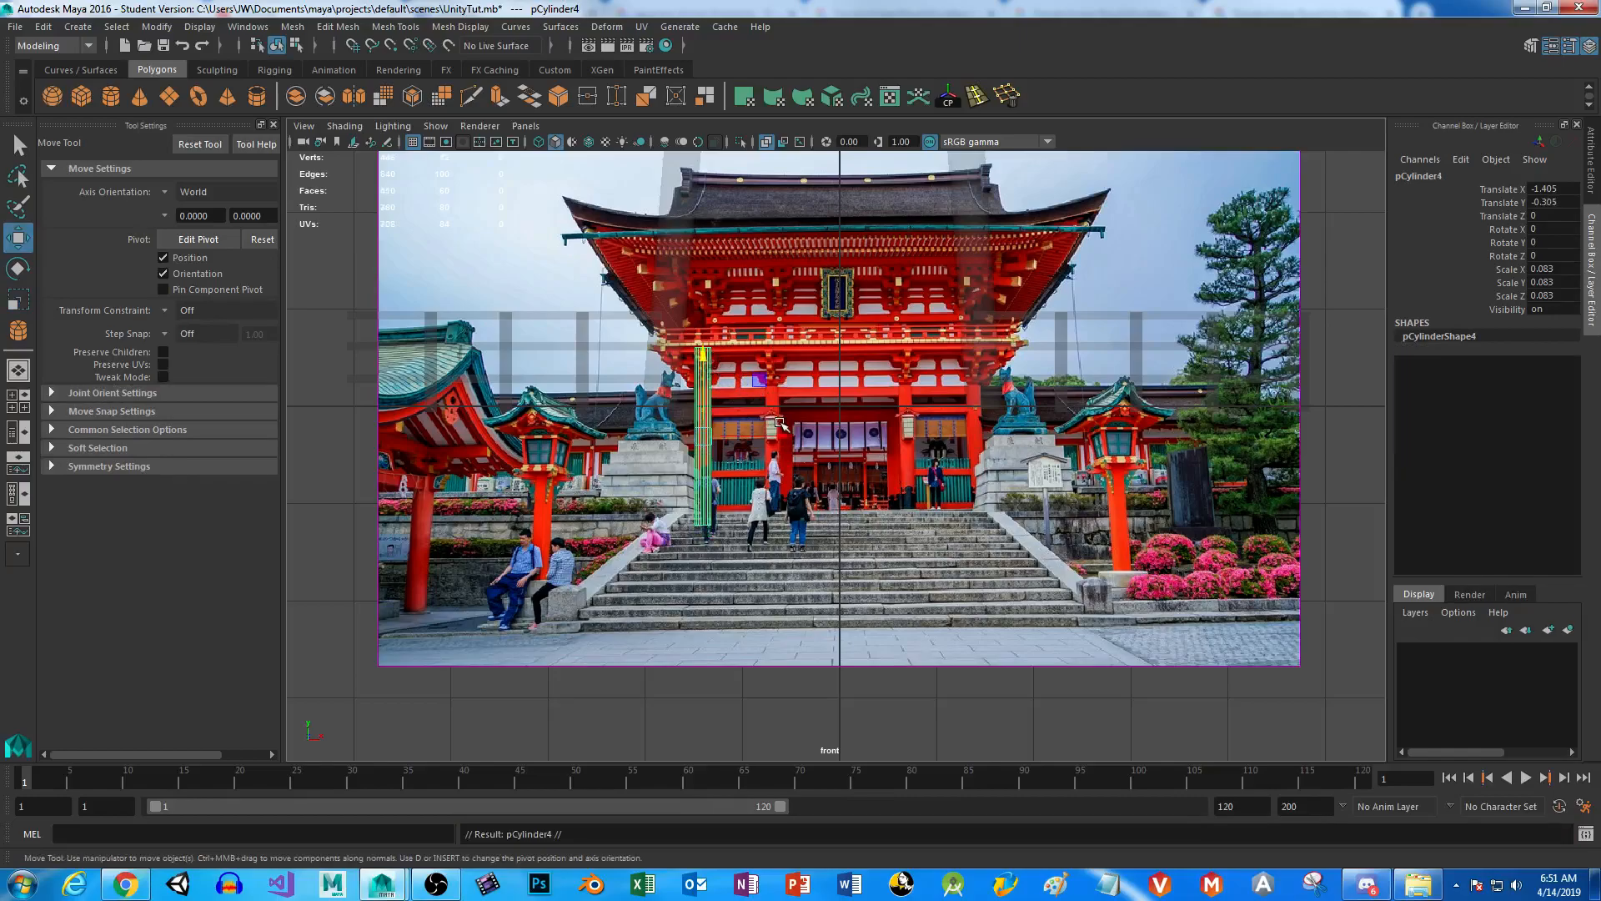
drag(782, 426, 852, 432)
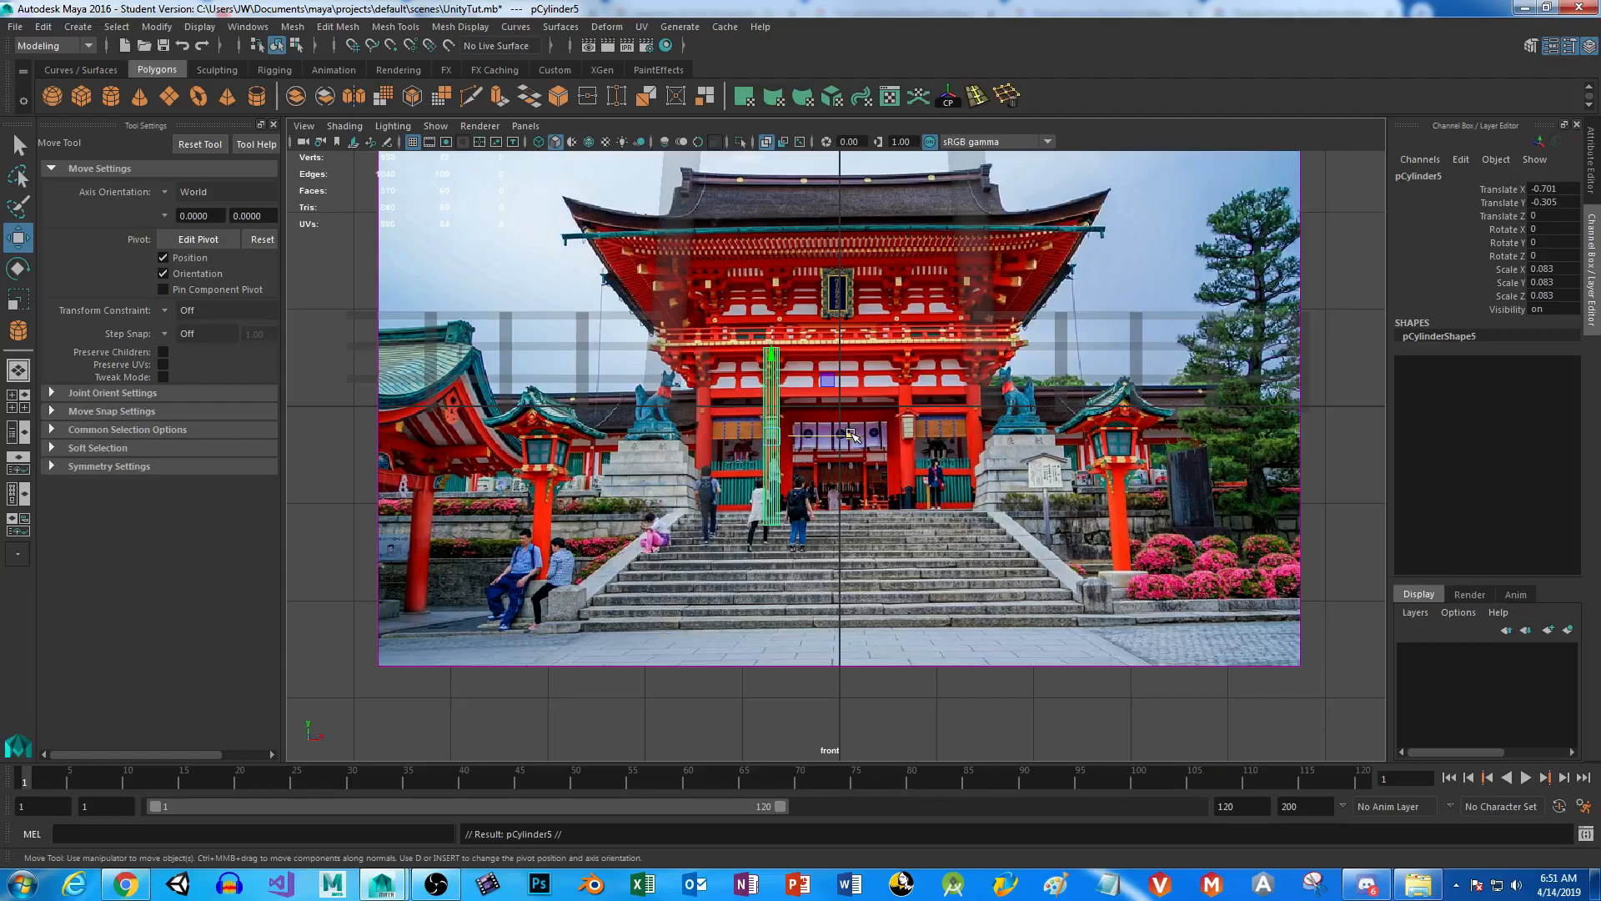
key(ctrl+z)
Duplicate both left columns together and move the copies onto the two right-hand pillars, the inner one at about X 0.69.
shift+click(705, 407)
key(ctrl+d)
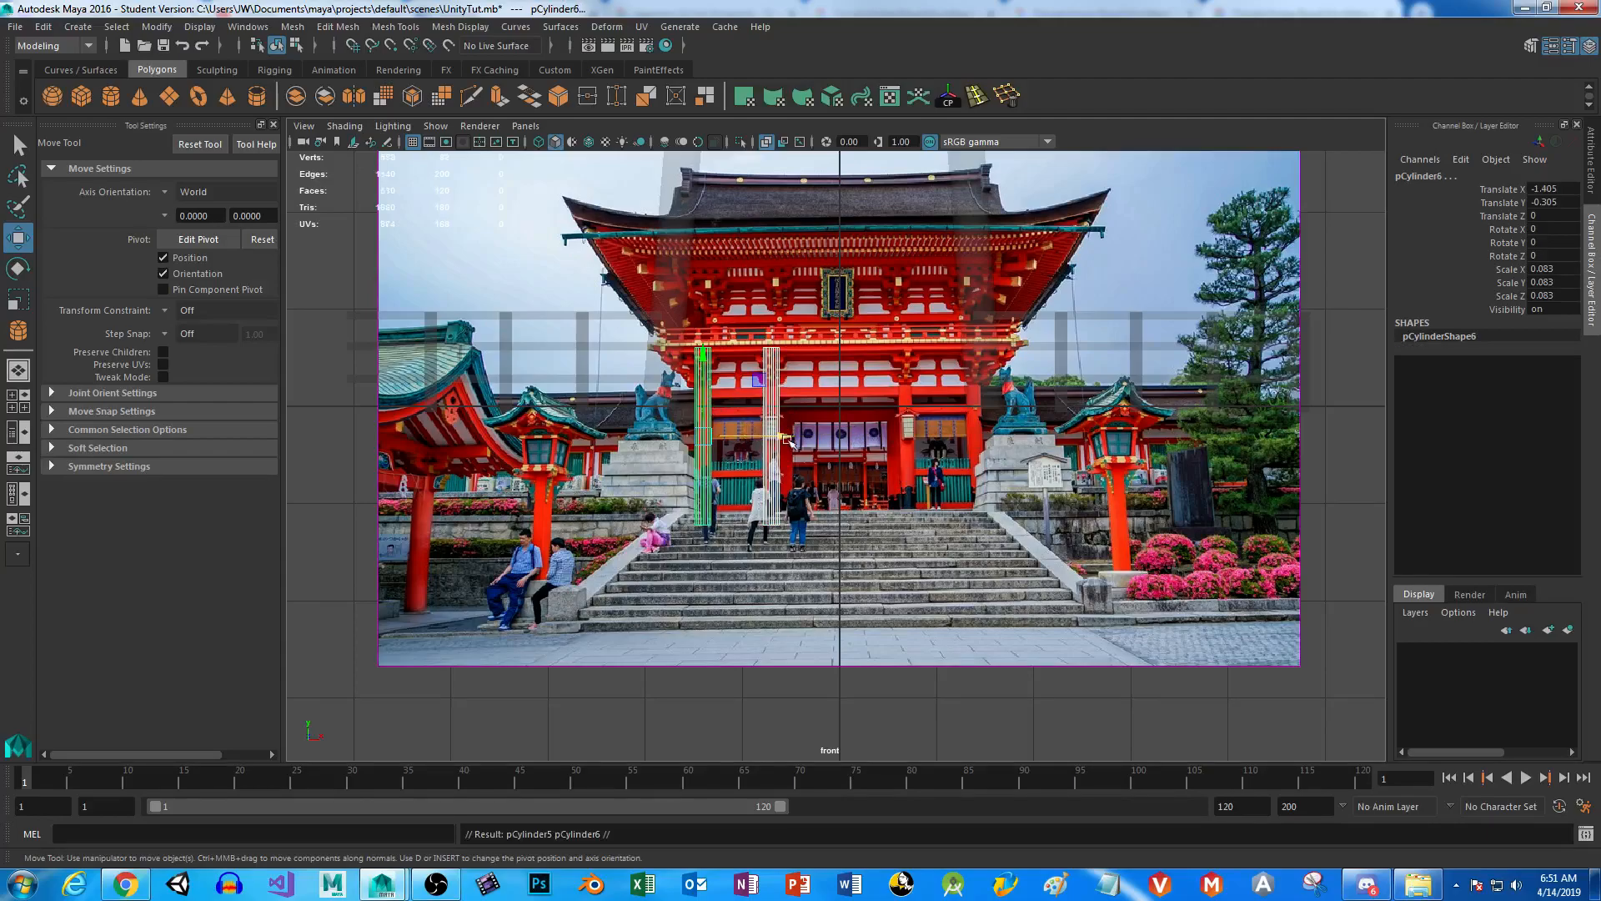
drag(784, 436, 988, 433)
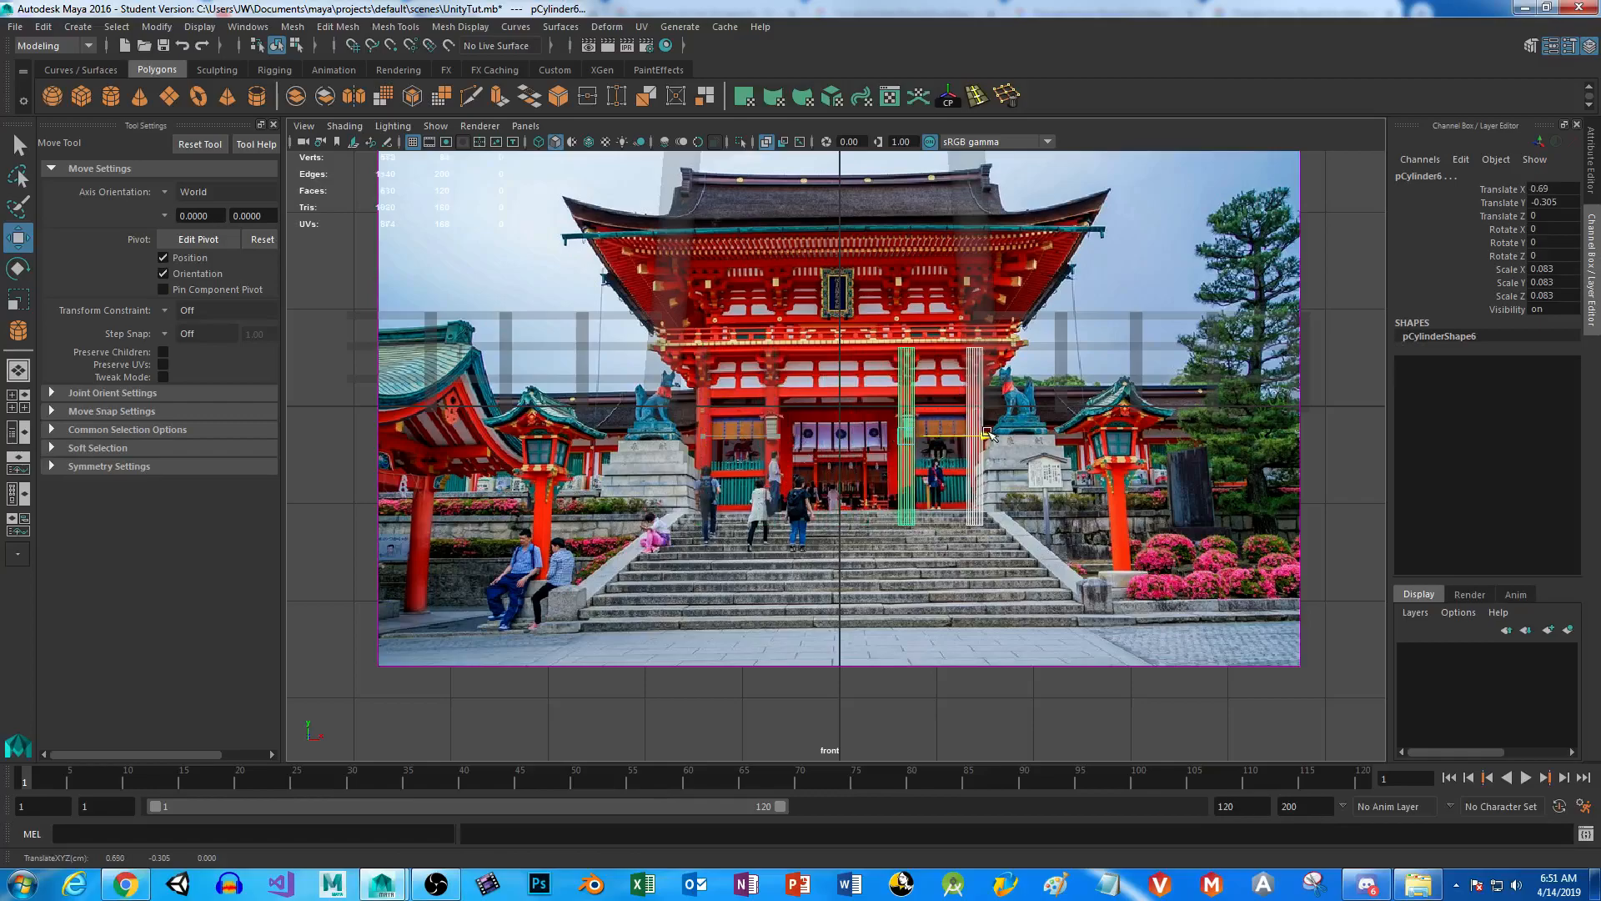